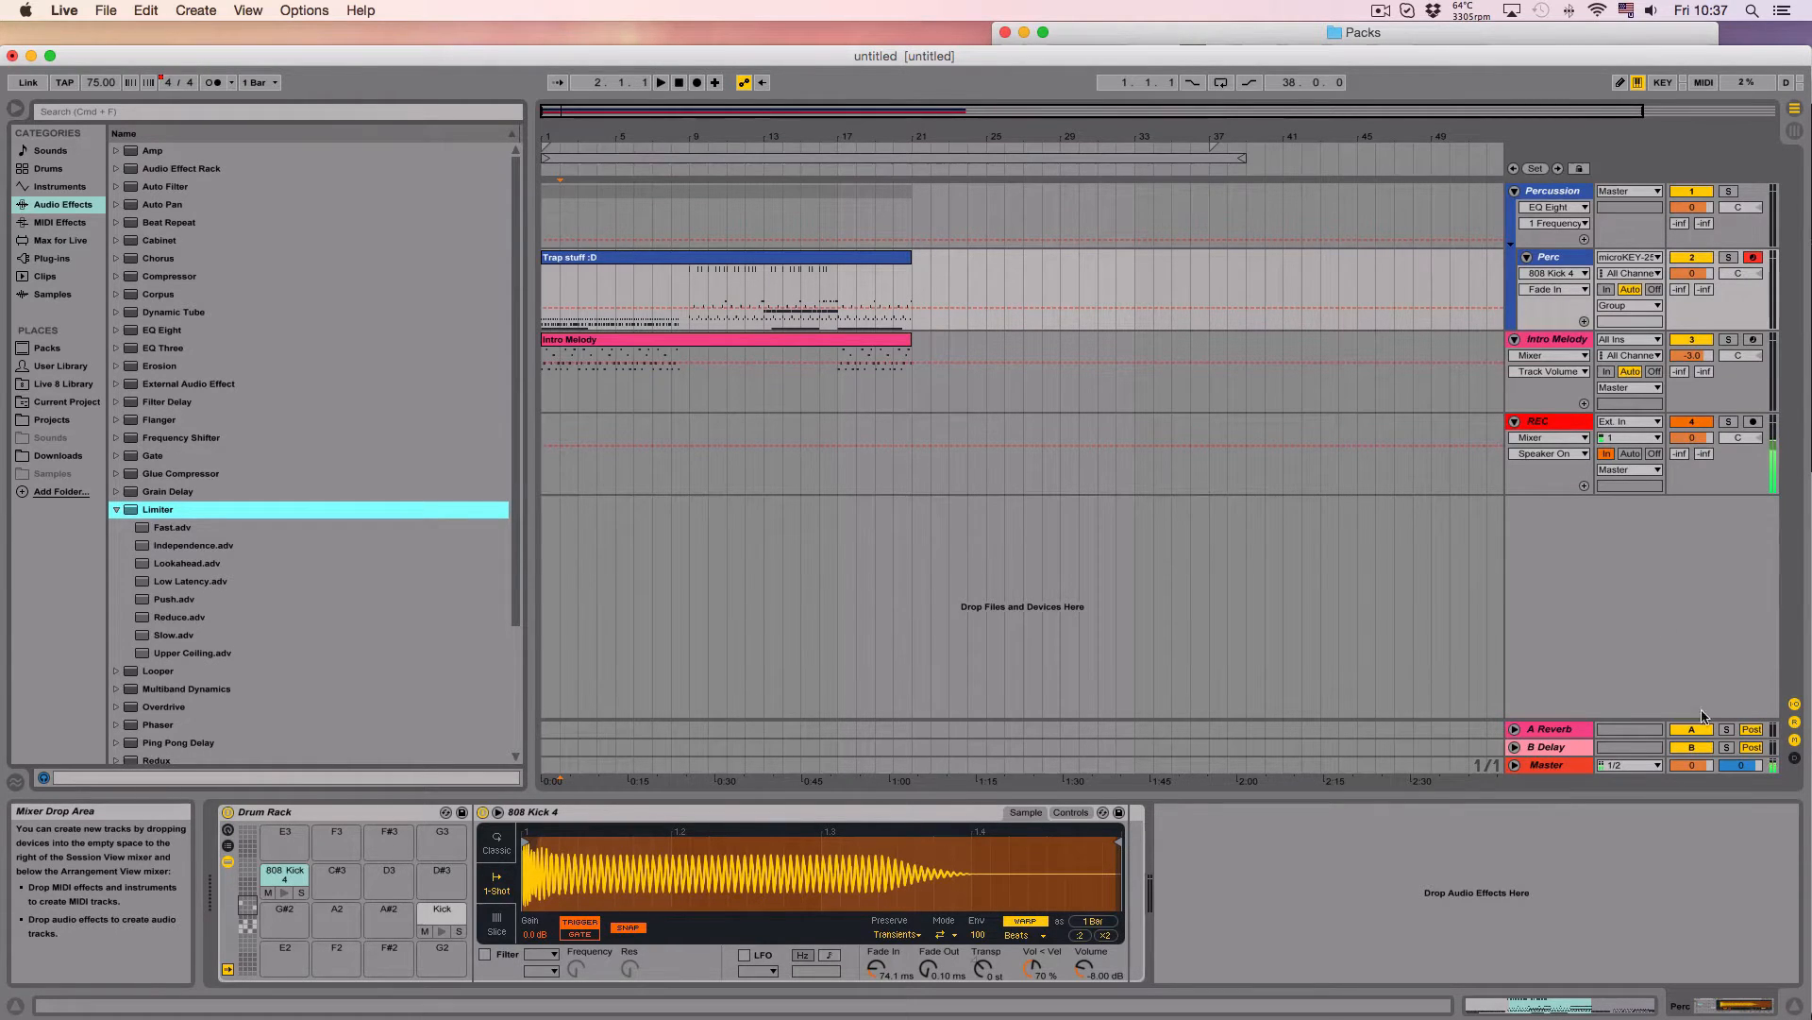
Step: Audition the Build Snare, Crash and Right Clap pads in the Perc track's Drum Rack
mouse_move(1687, 1009)
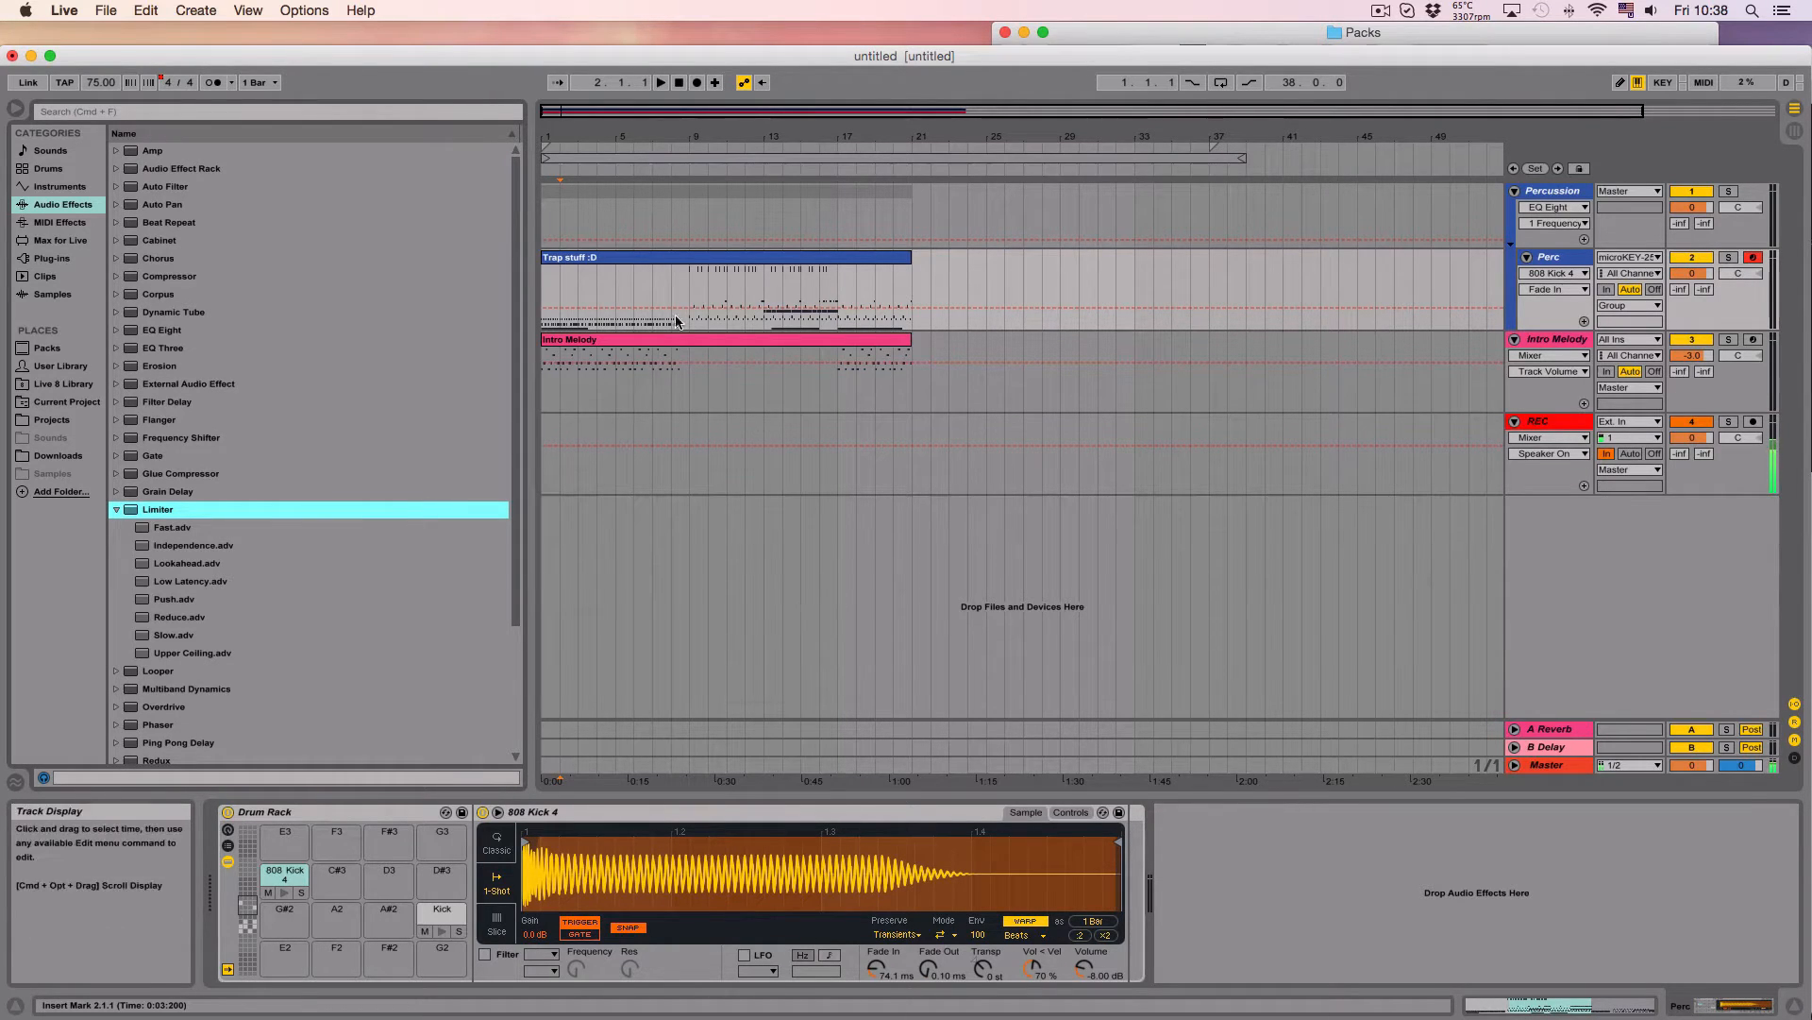
left_click(599, 285)
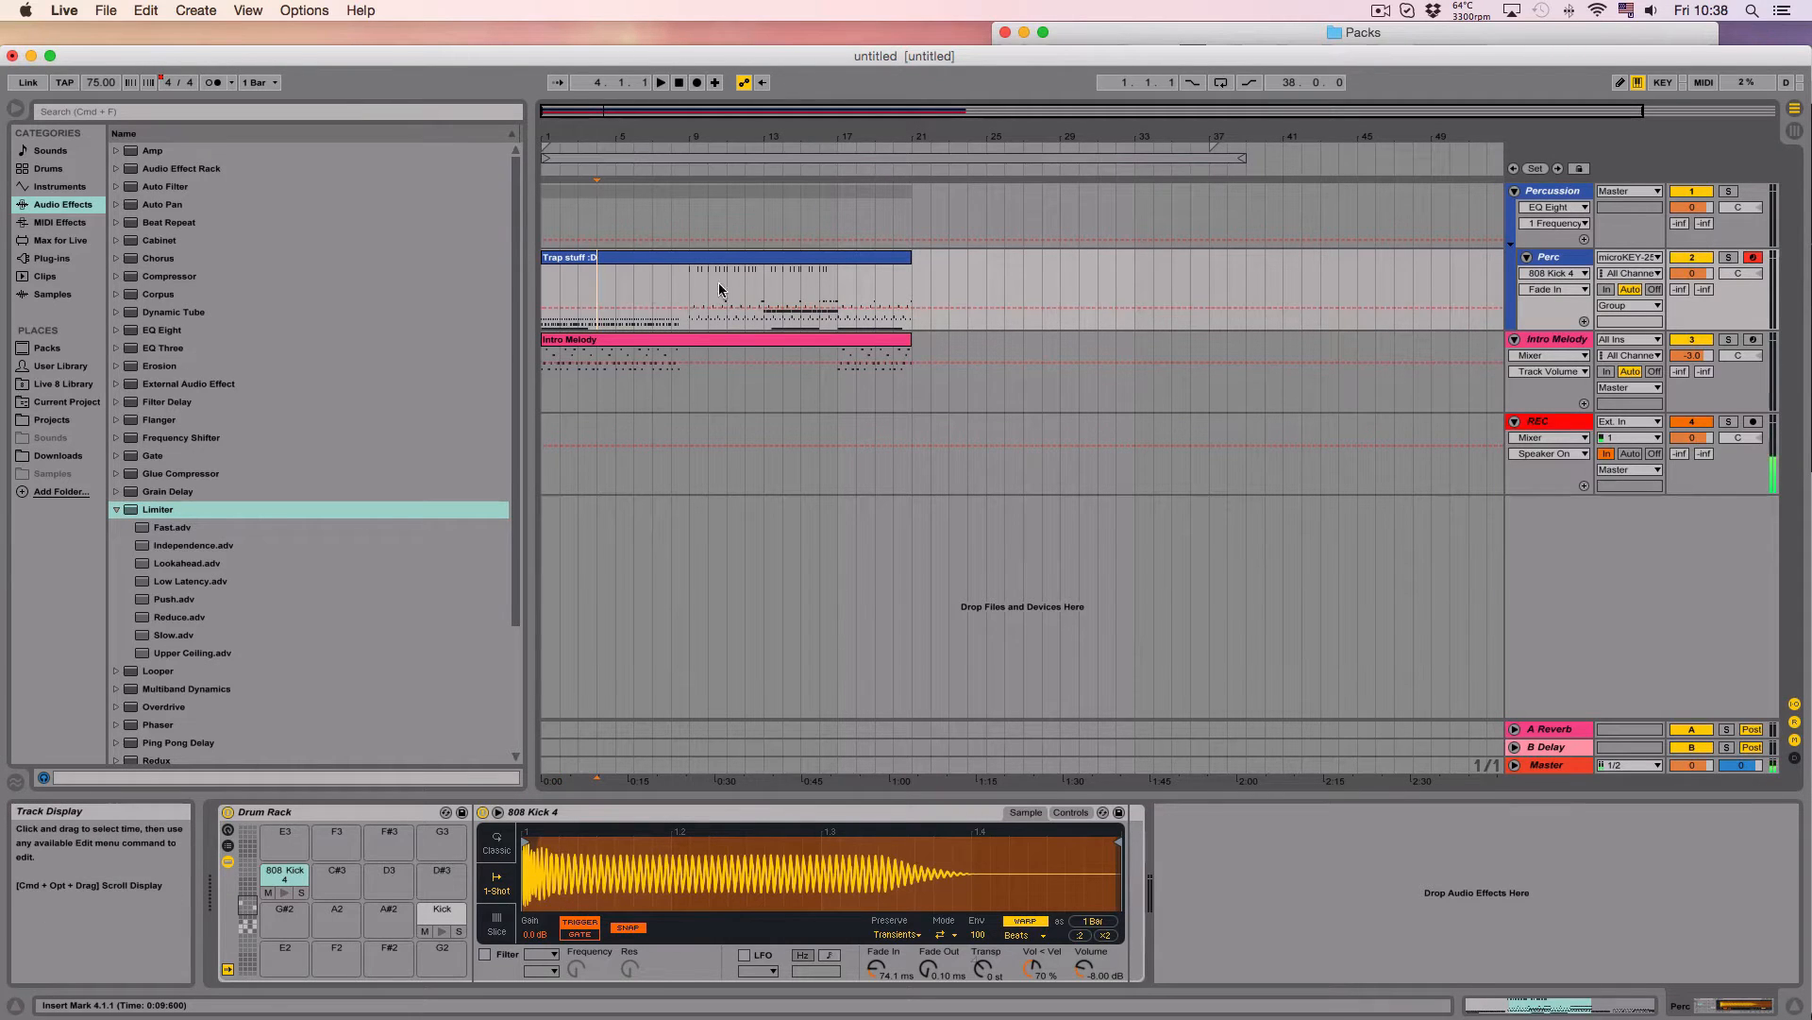
left_click_drag(598, 139, 618, 245)
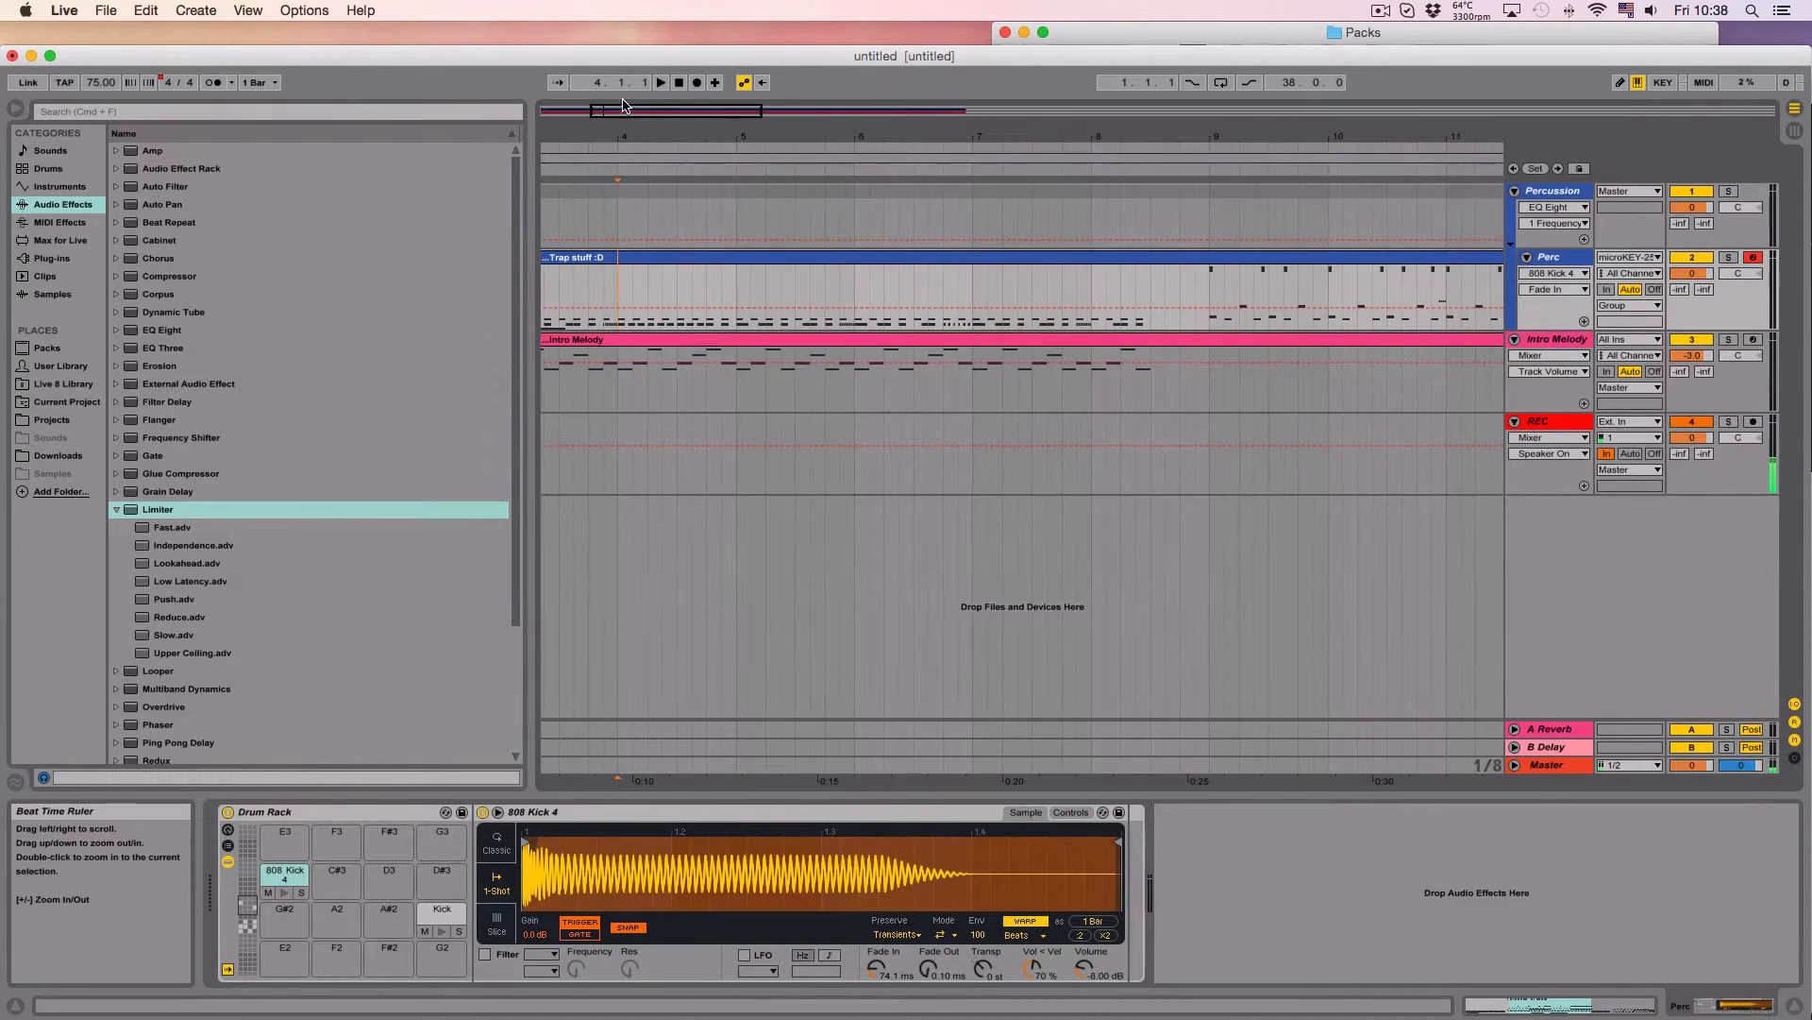
left_click(249, 925)
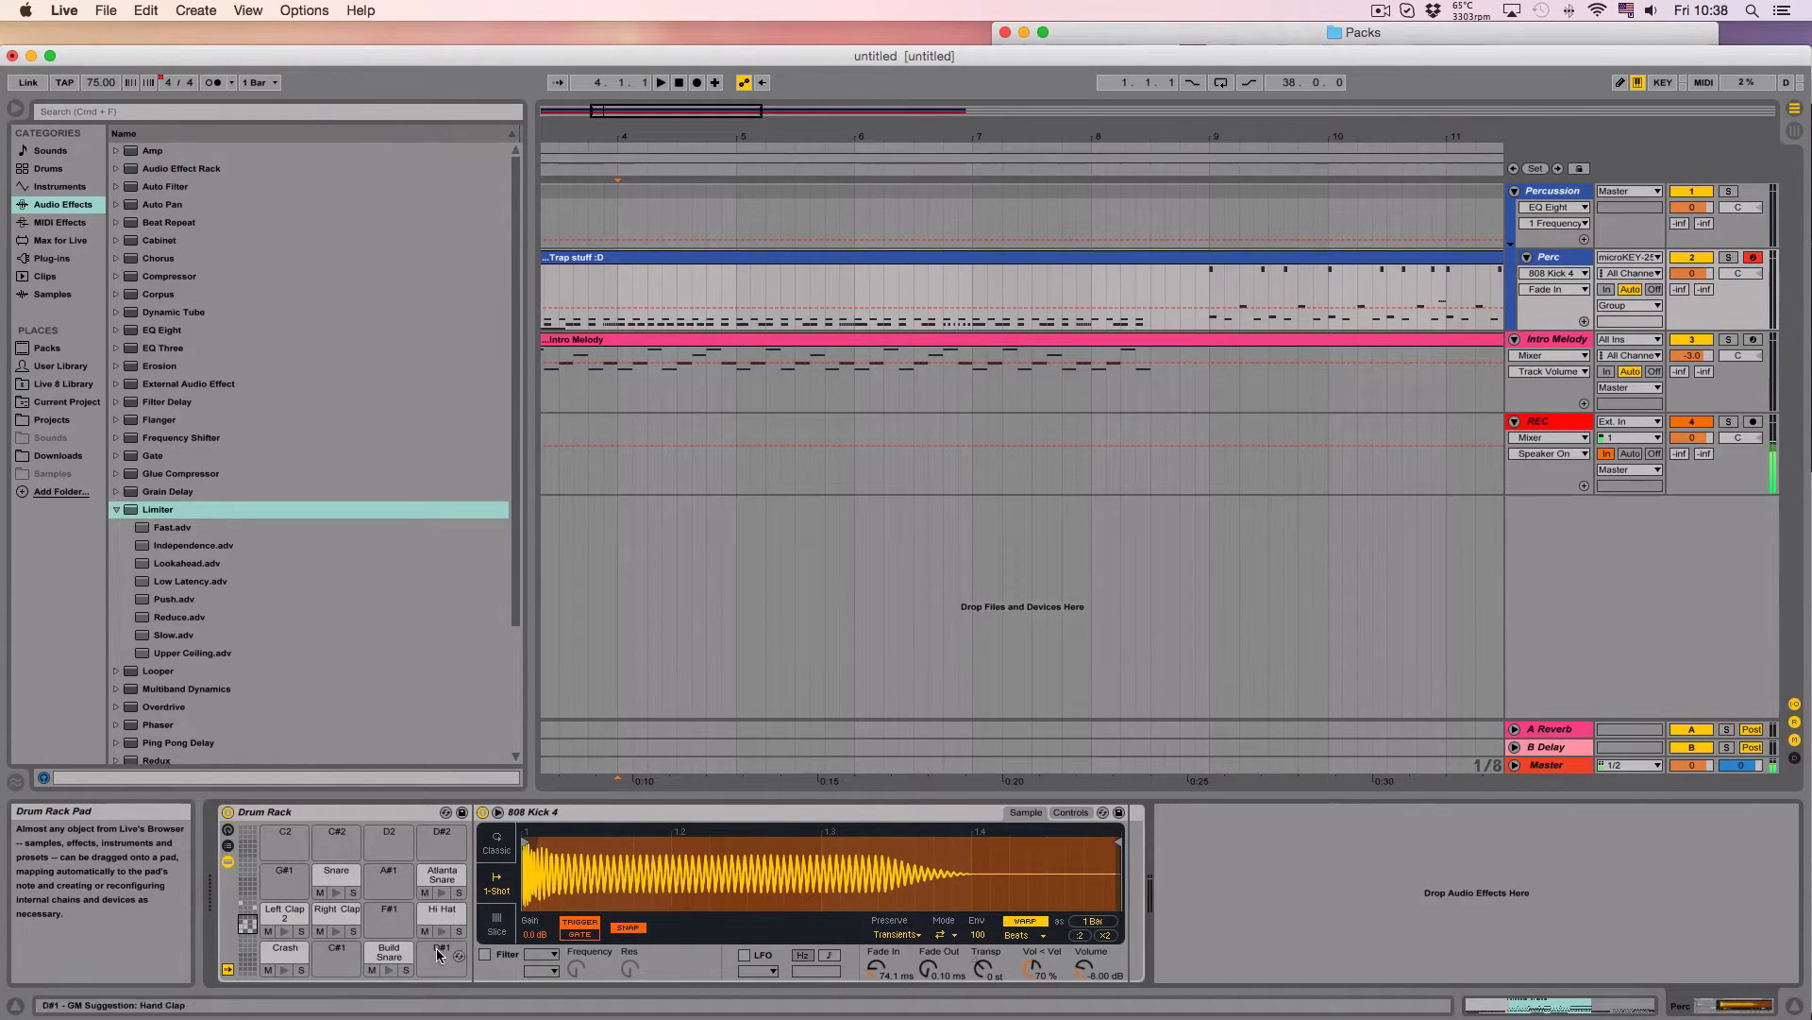
left_click(389, 971)
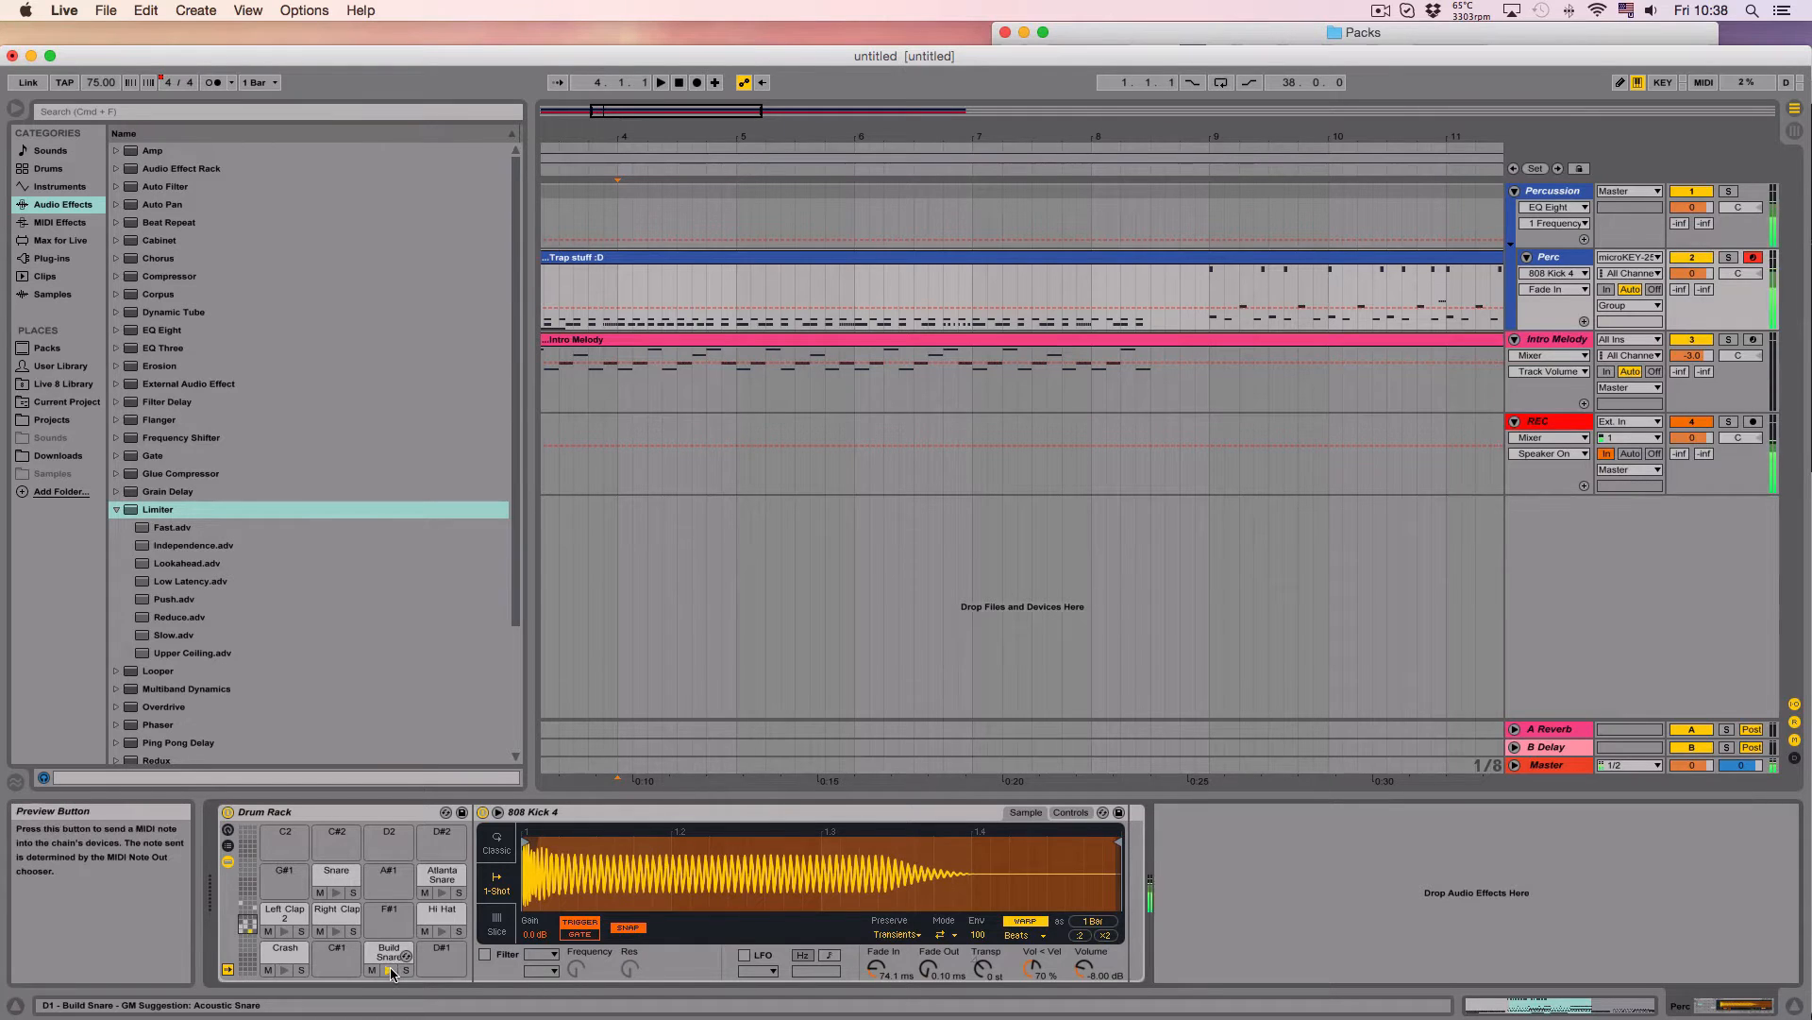
left_click(285, 970)
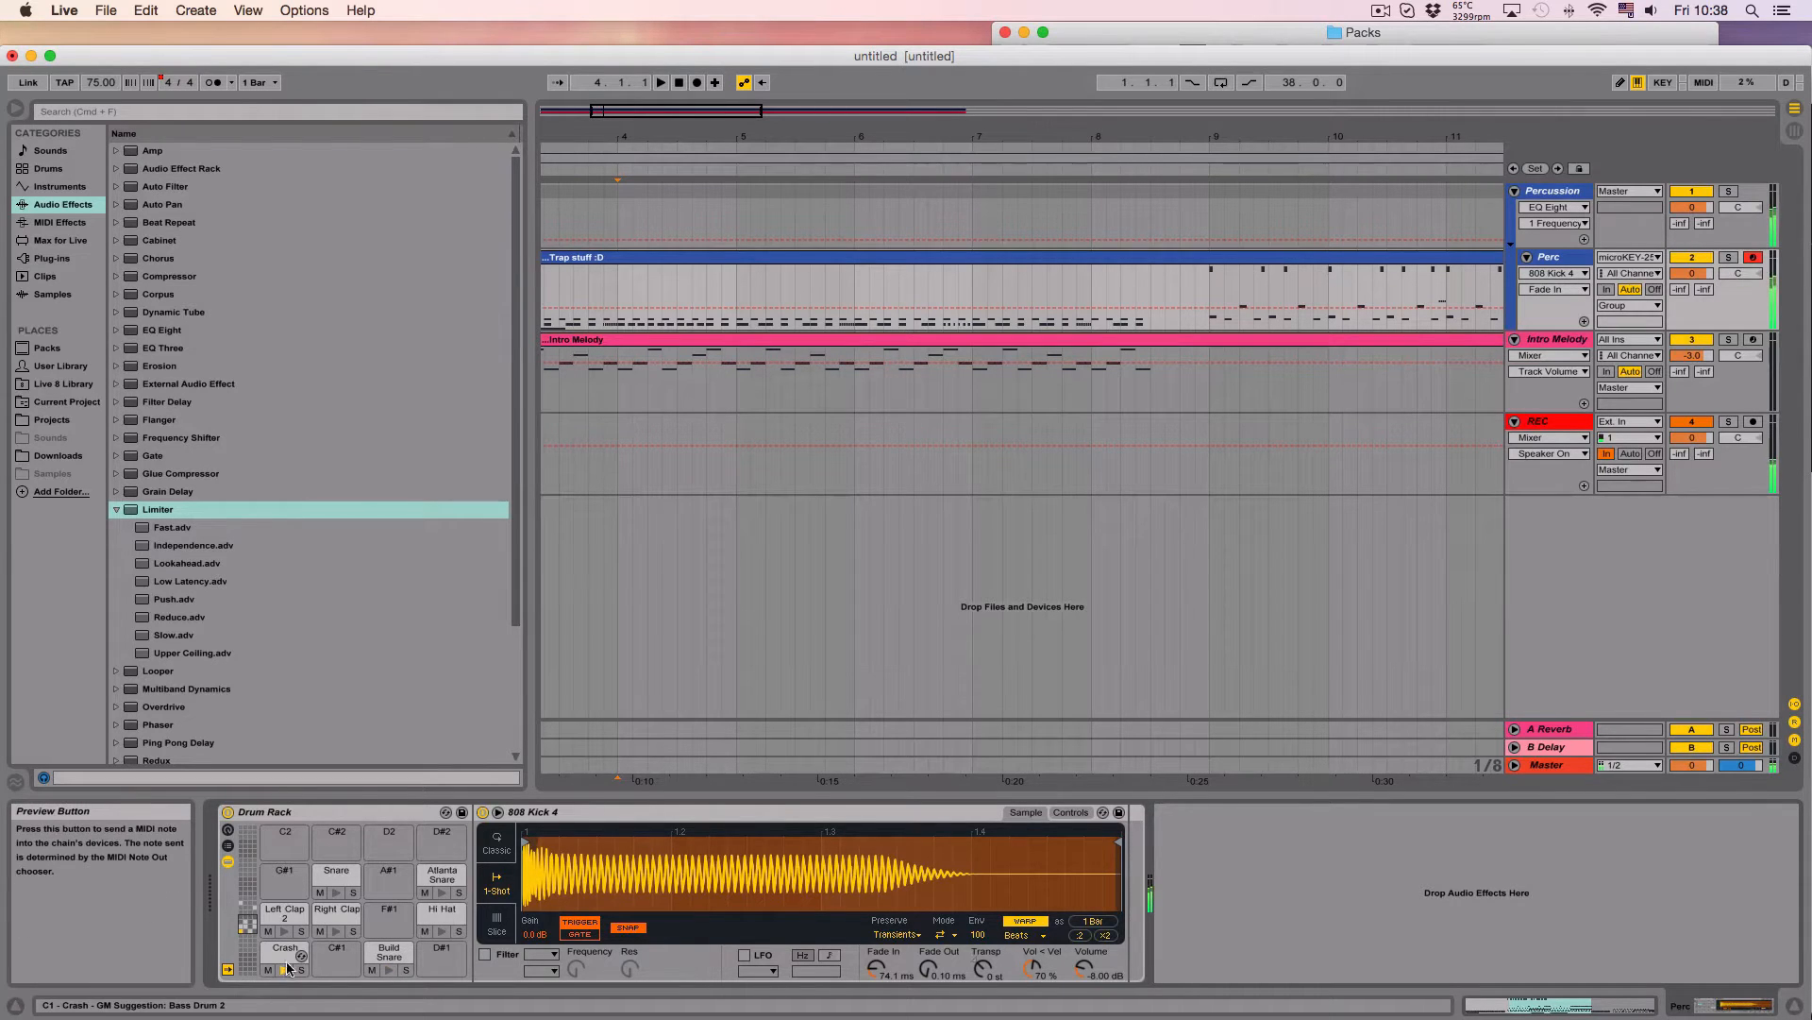
left_click(336, 933)
Step: Set the insert marker at bar 1 on the Intro Melody track and play the arrangement from there
left_click(605, 406)
scroll(828, 274, "left", 2)
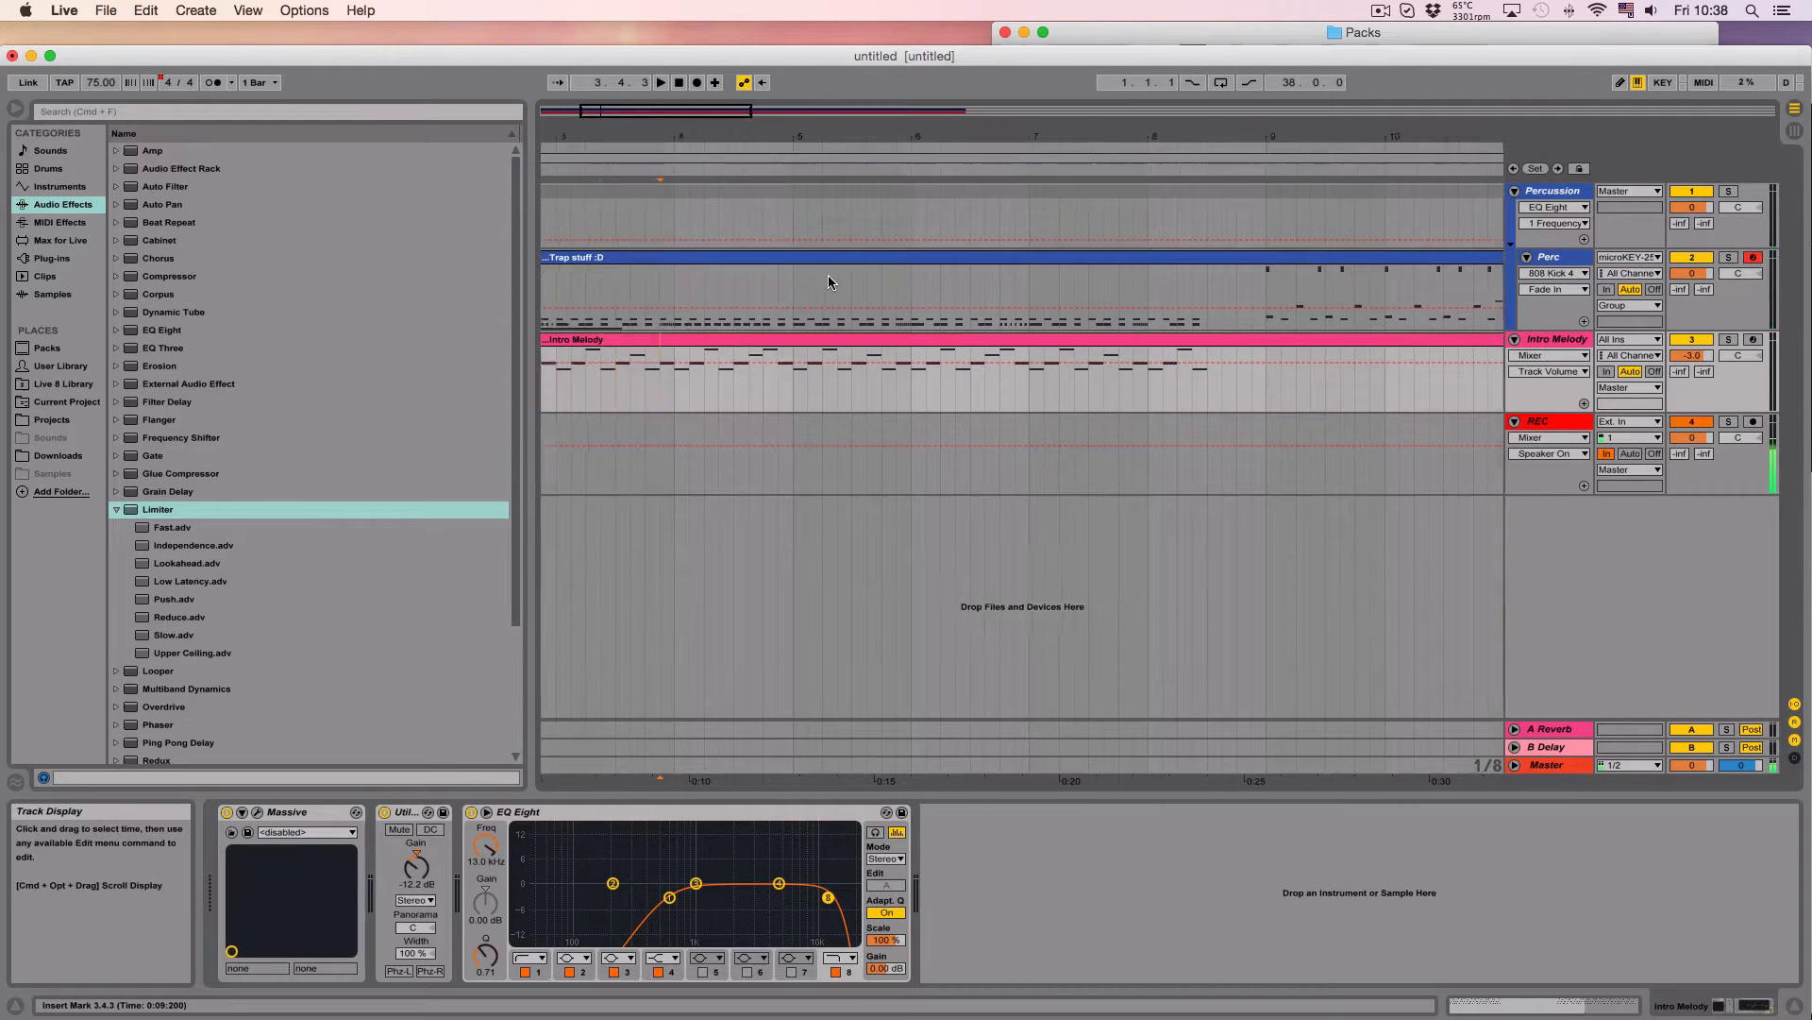
scroll(825, 274, "left", 4)
left_click_drag(766, 131, 572, 168)
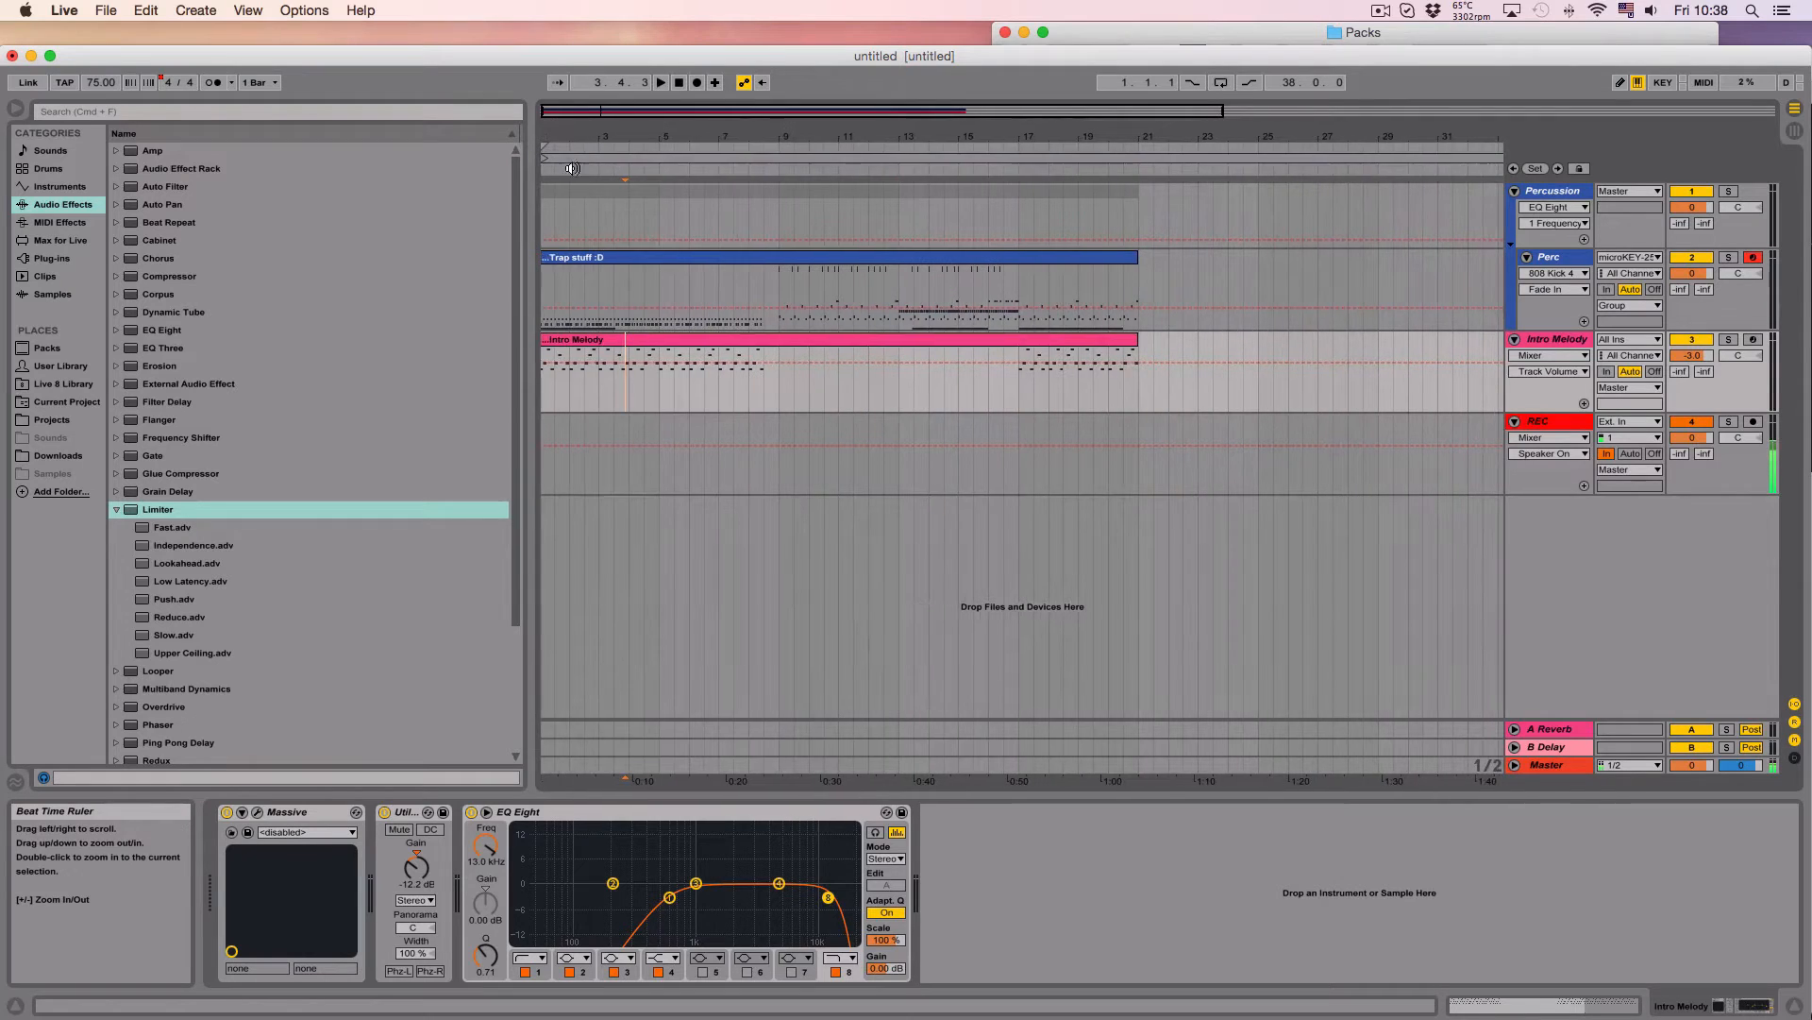
left_click(543, 384)
key("space")
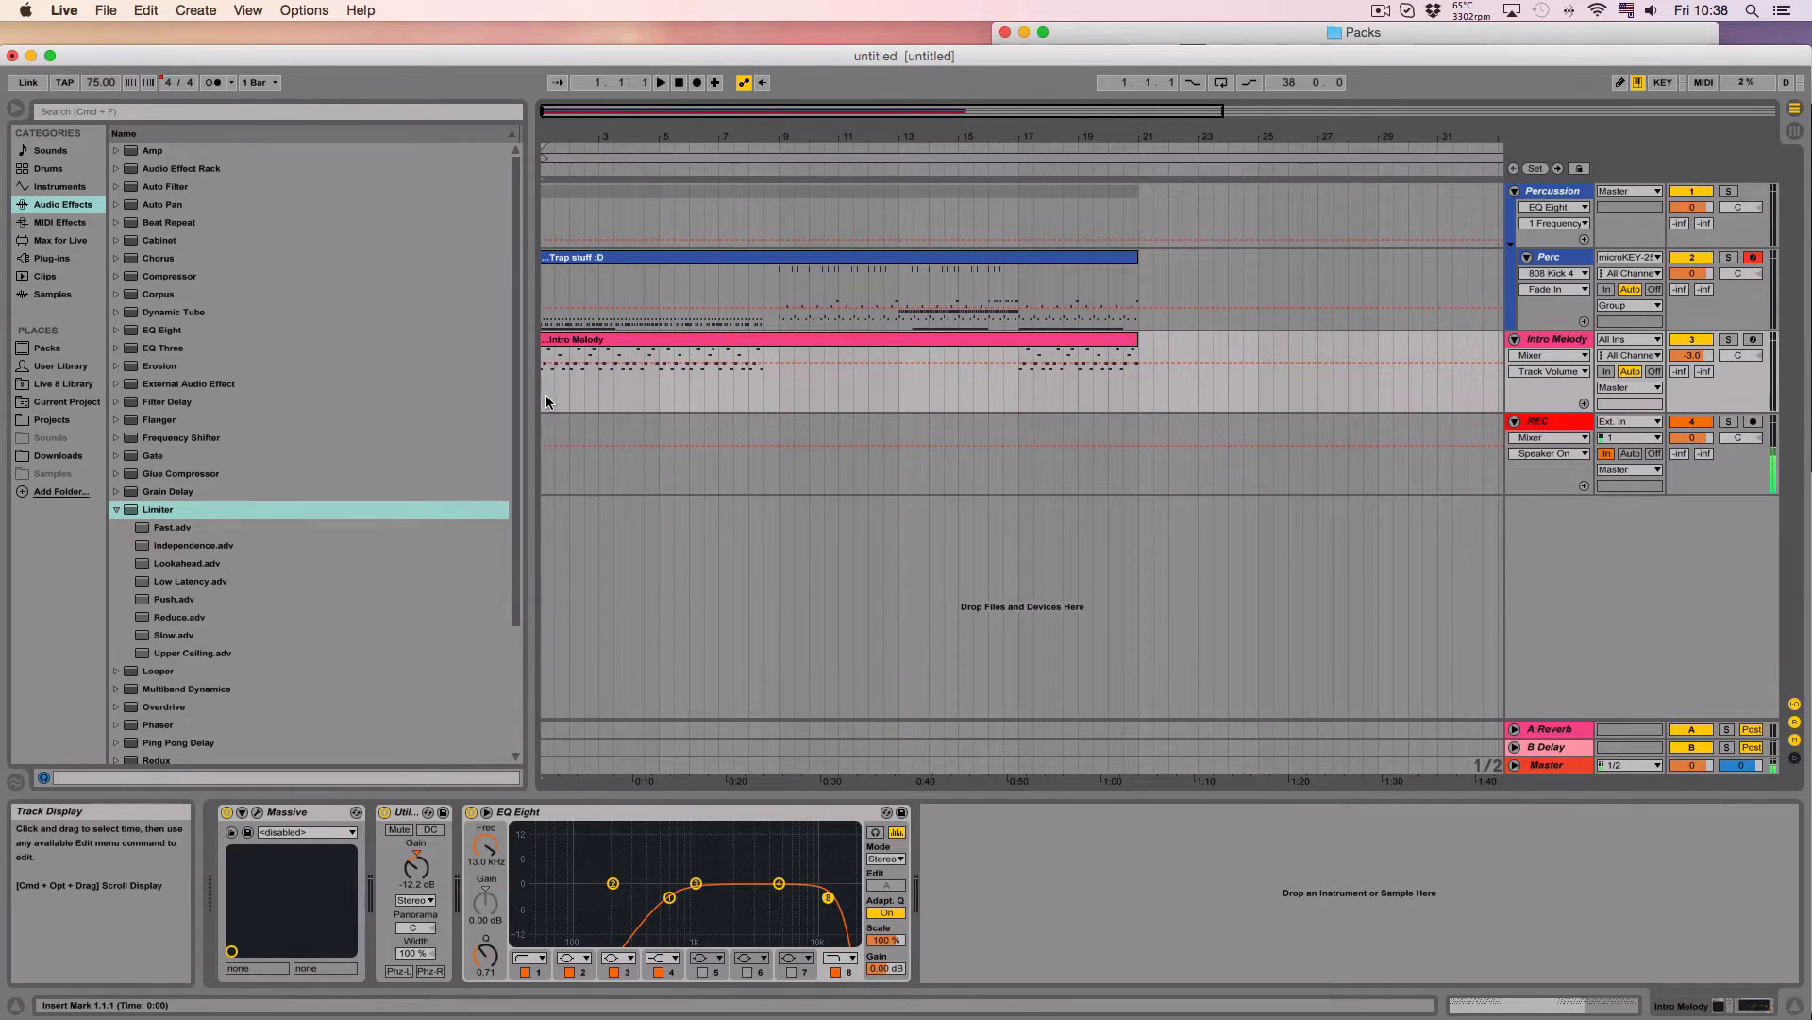
Step: Play the Intro Melody from bar 1 with the Perc track muted, and reactivate Perc after stopping
left_click(1728, 339)
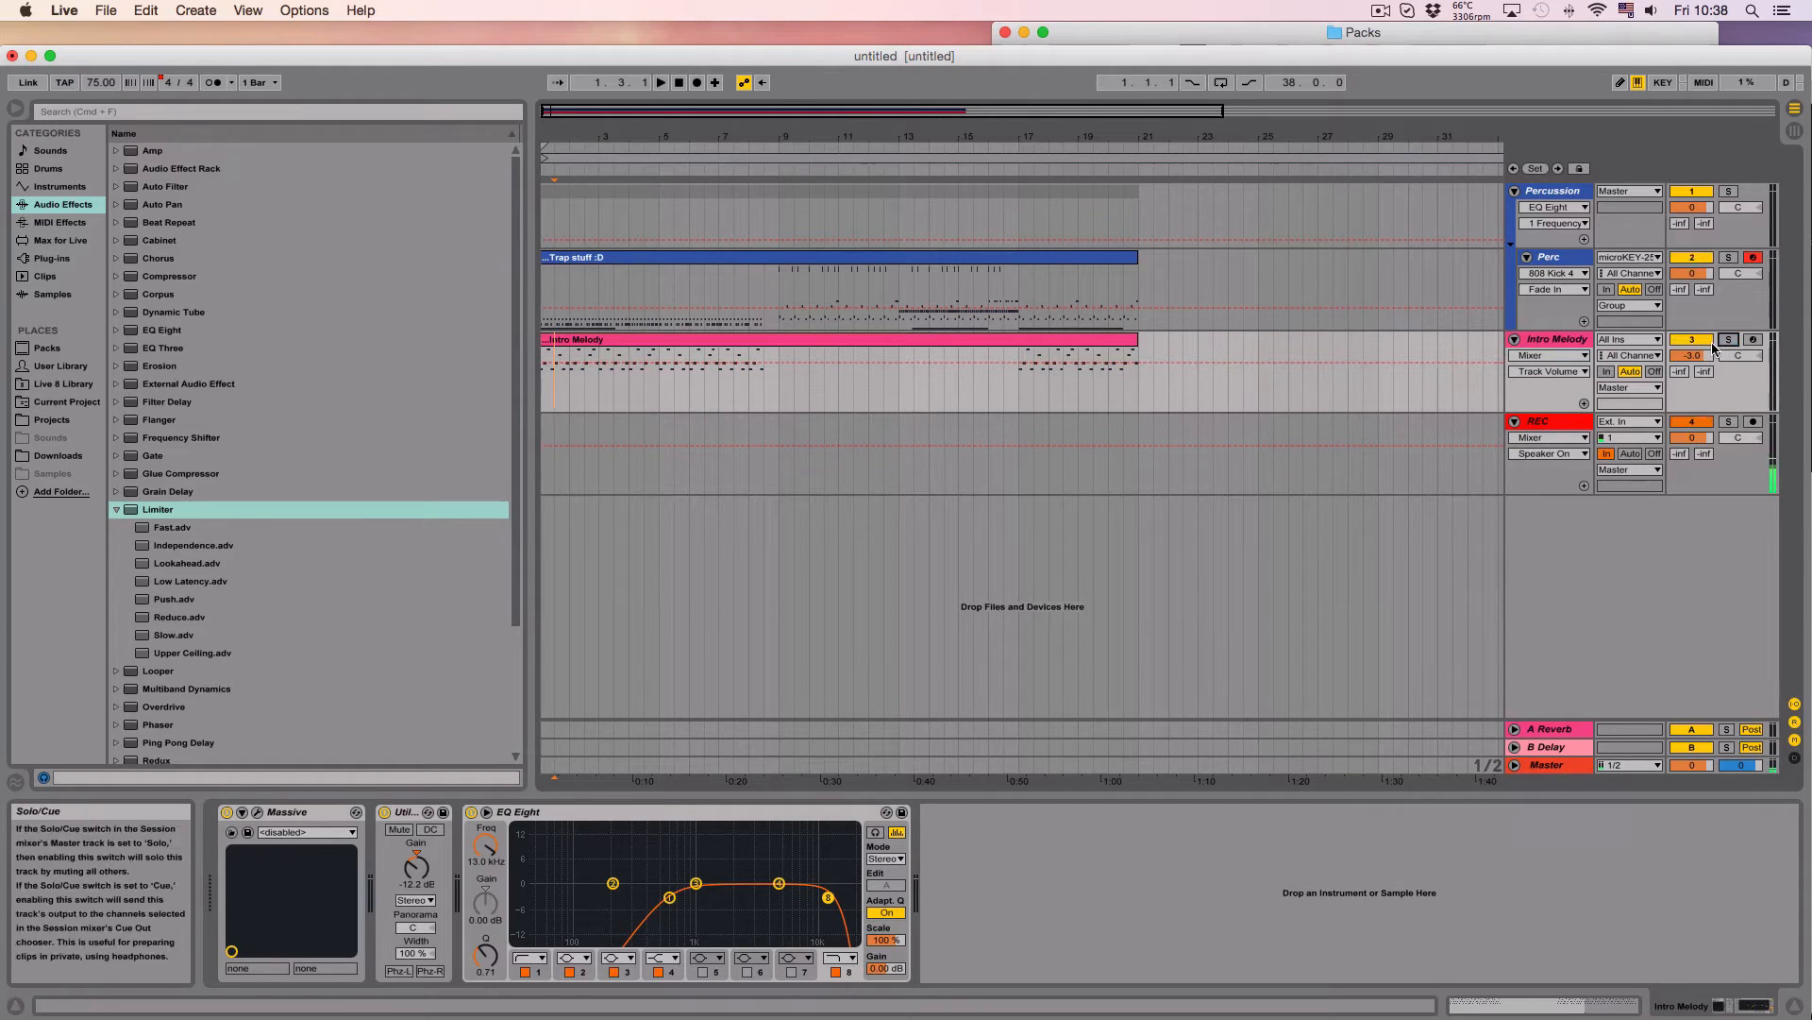
left_click(1728, 339)
key("space")
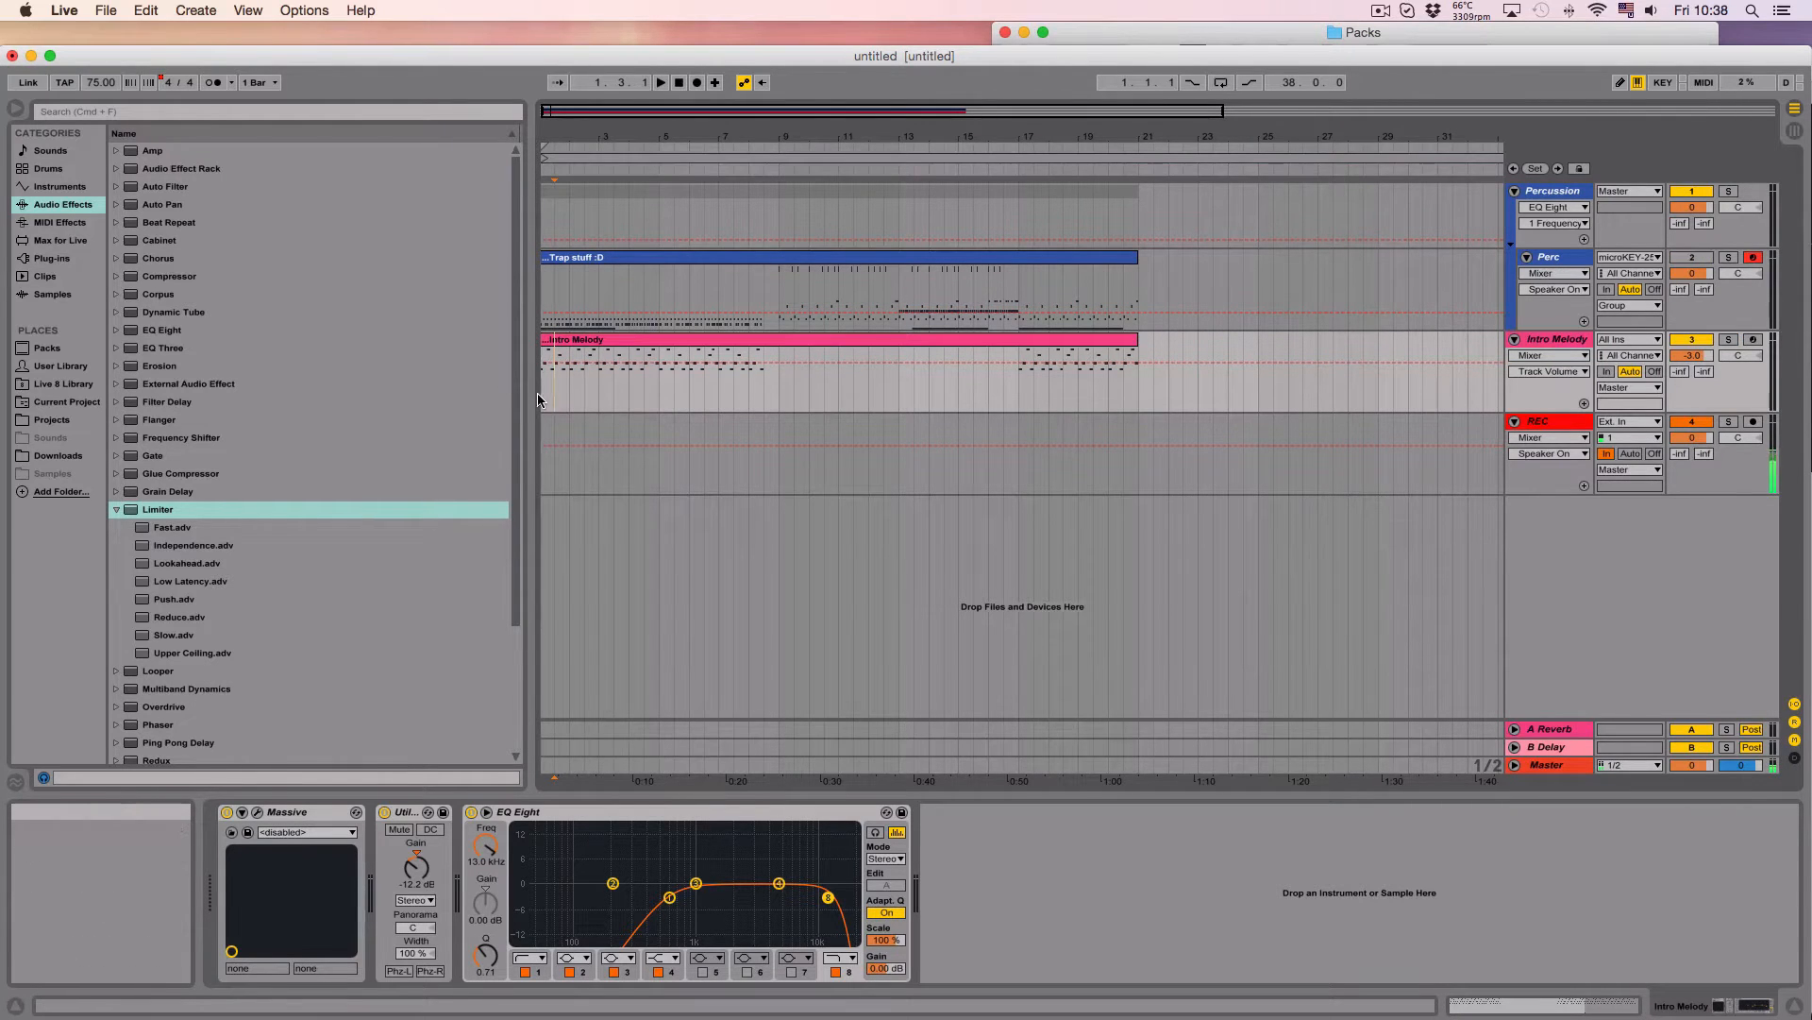
key("space")
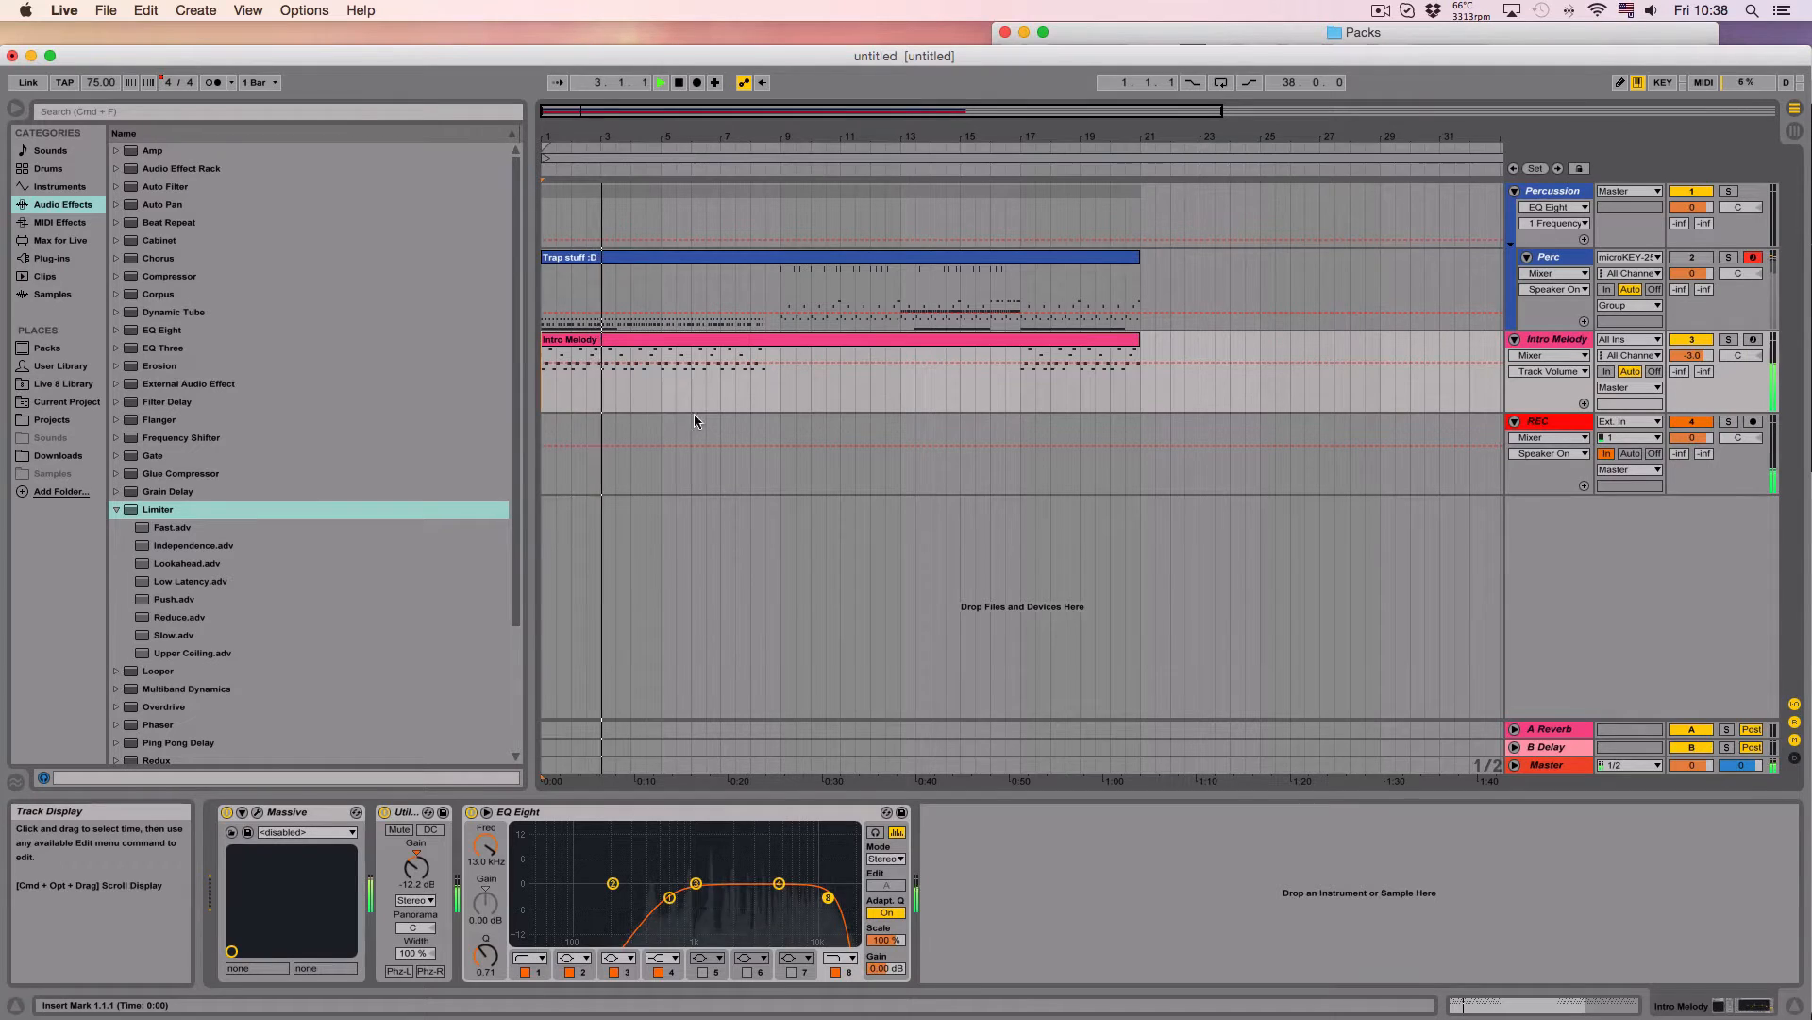
key("space")
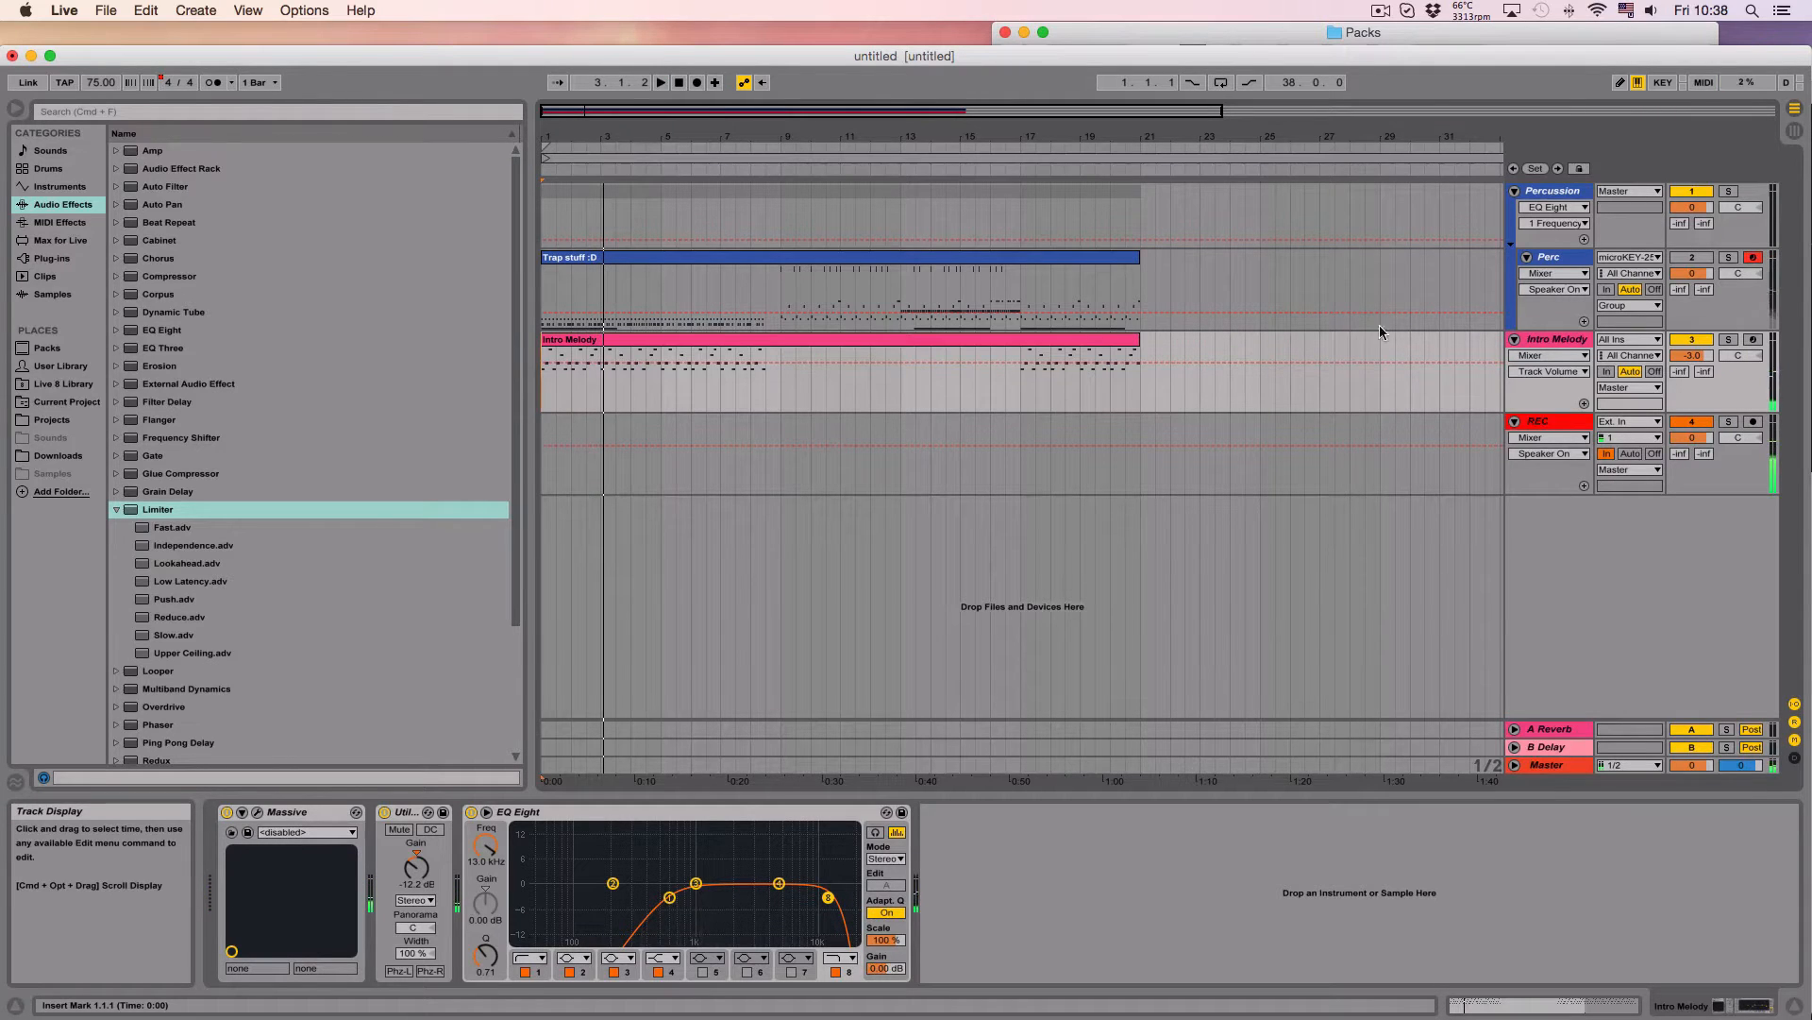
left_click(1690, 257)
left_click(720, 312)
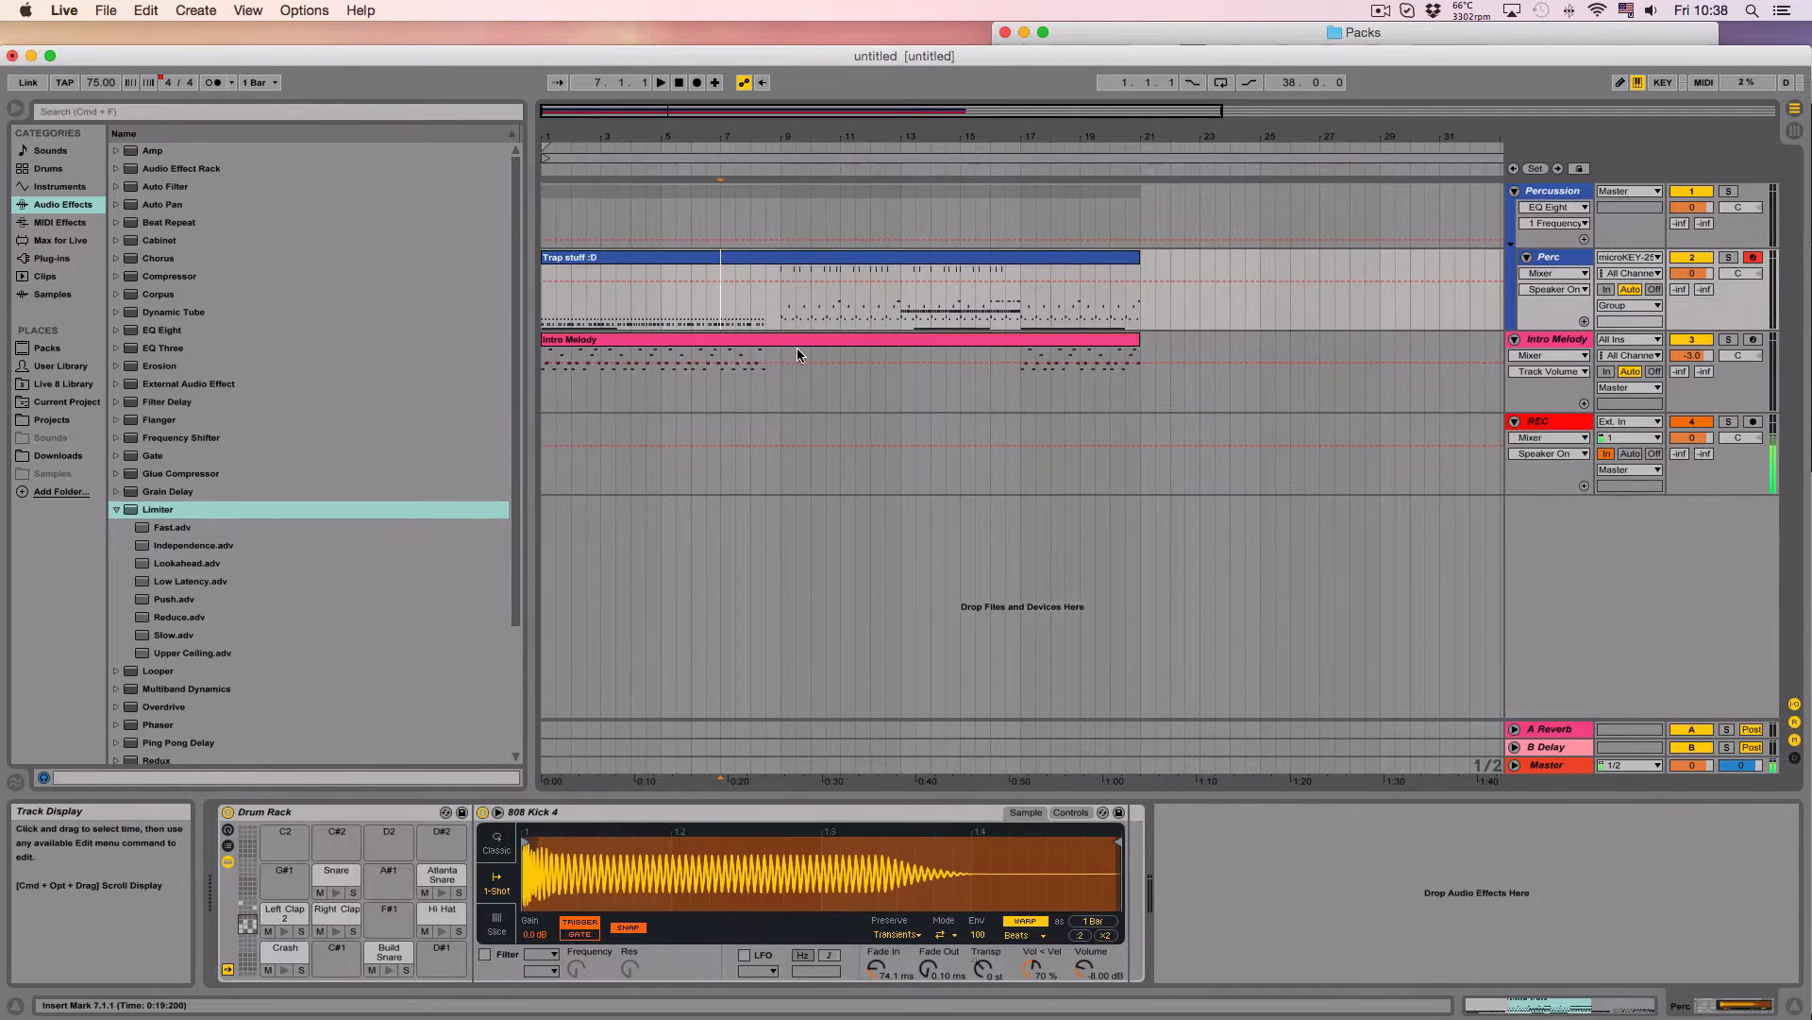
Step: Switch to Finder and browse the Welcome Pack, Demo and Audio Files folders of The Audio Bar - Kamikaze Trap pack
left_click(1083, 29)
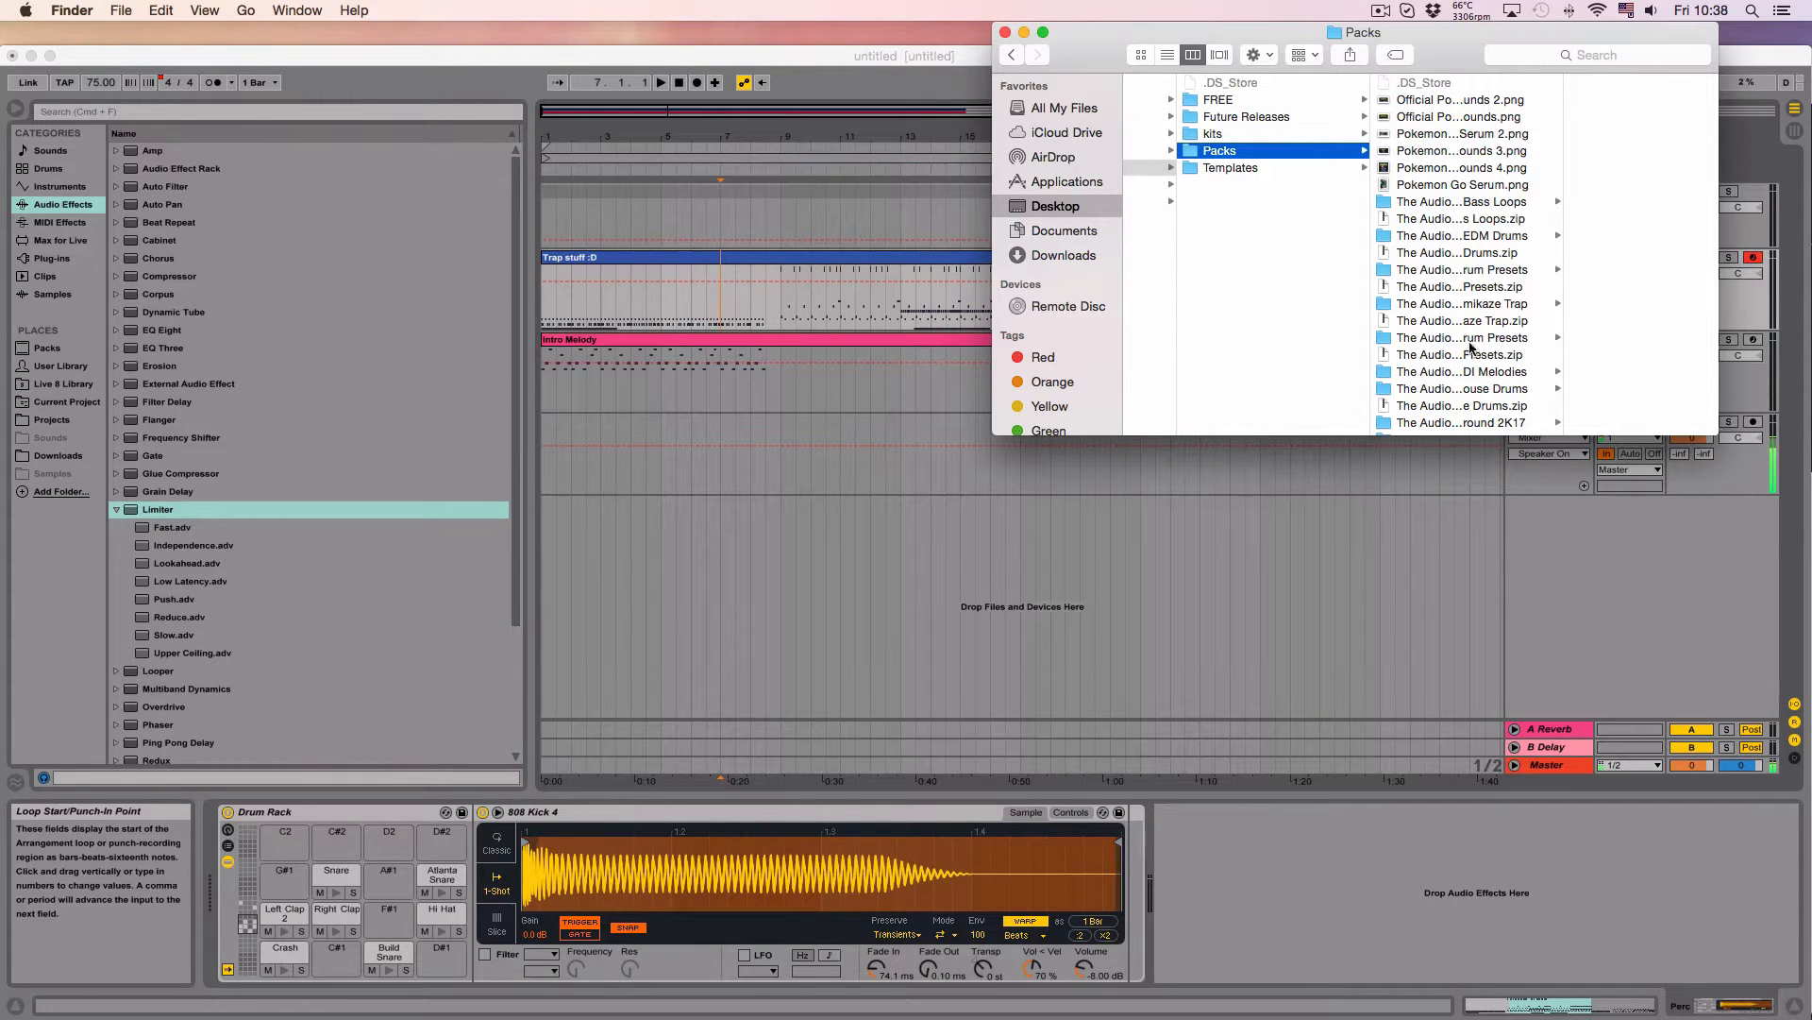
left_click(1475, 304)
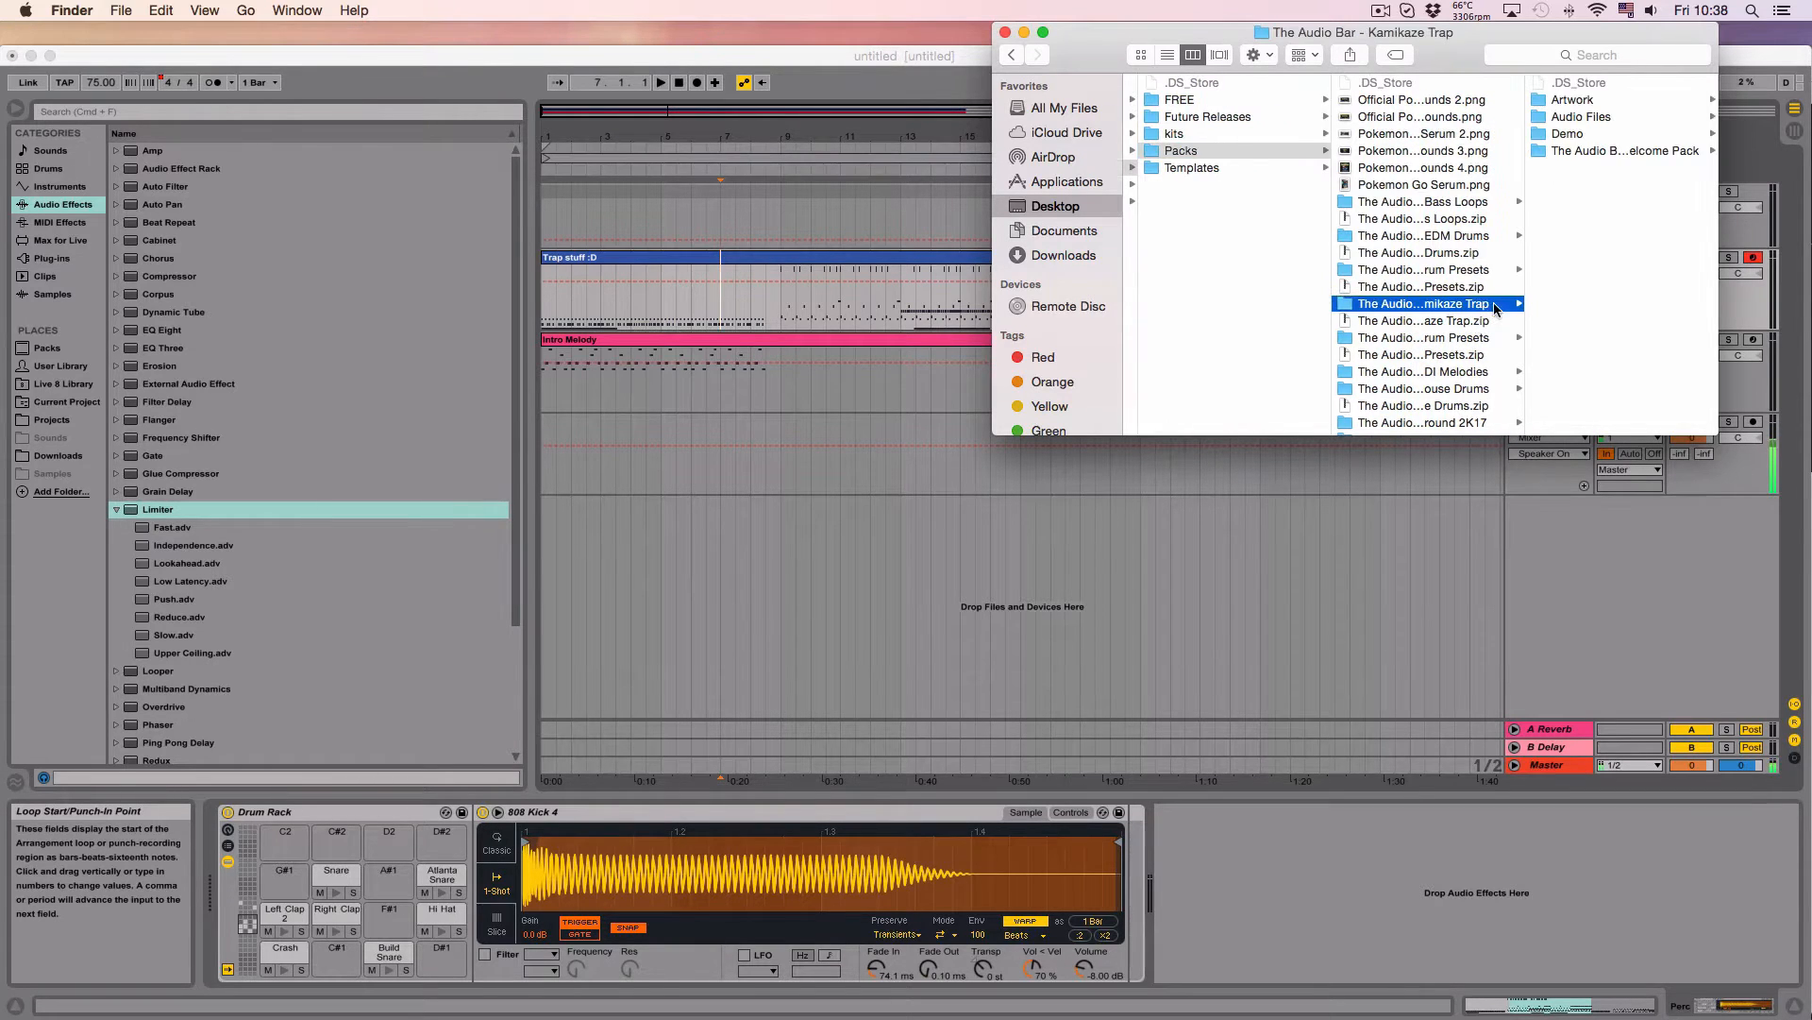
scroll(1639, 177, "right", 3)
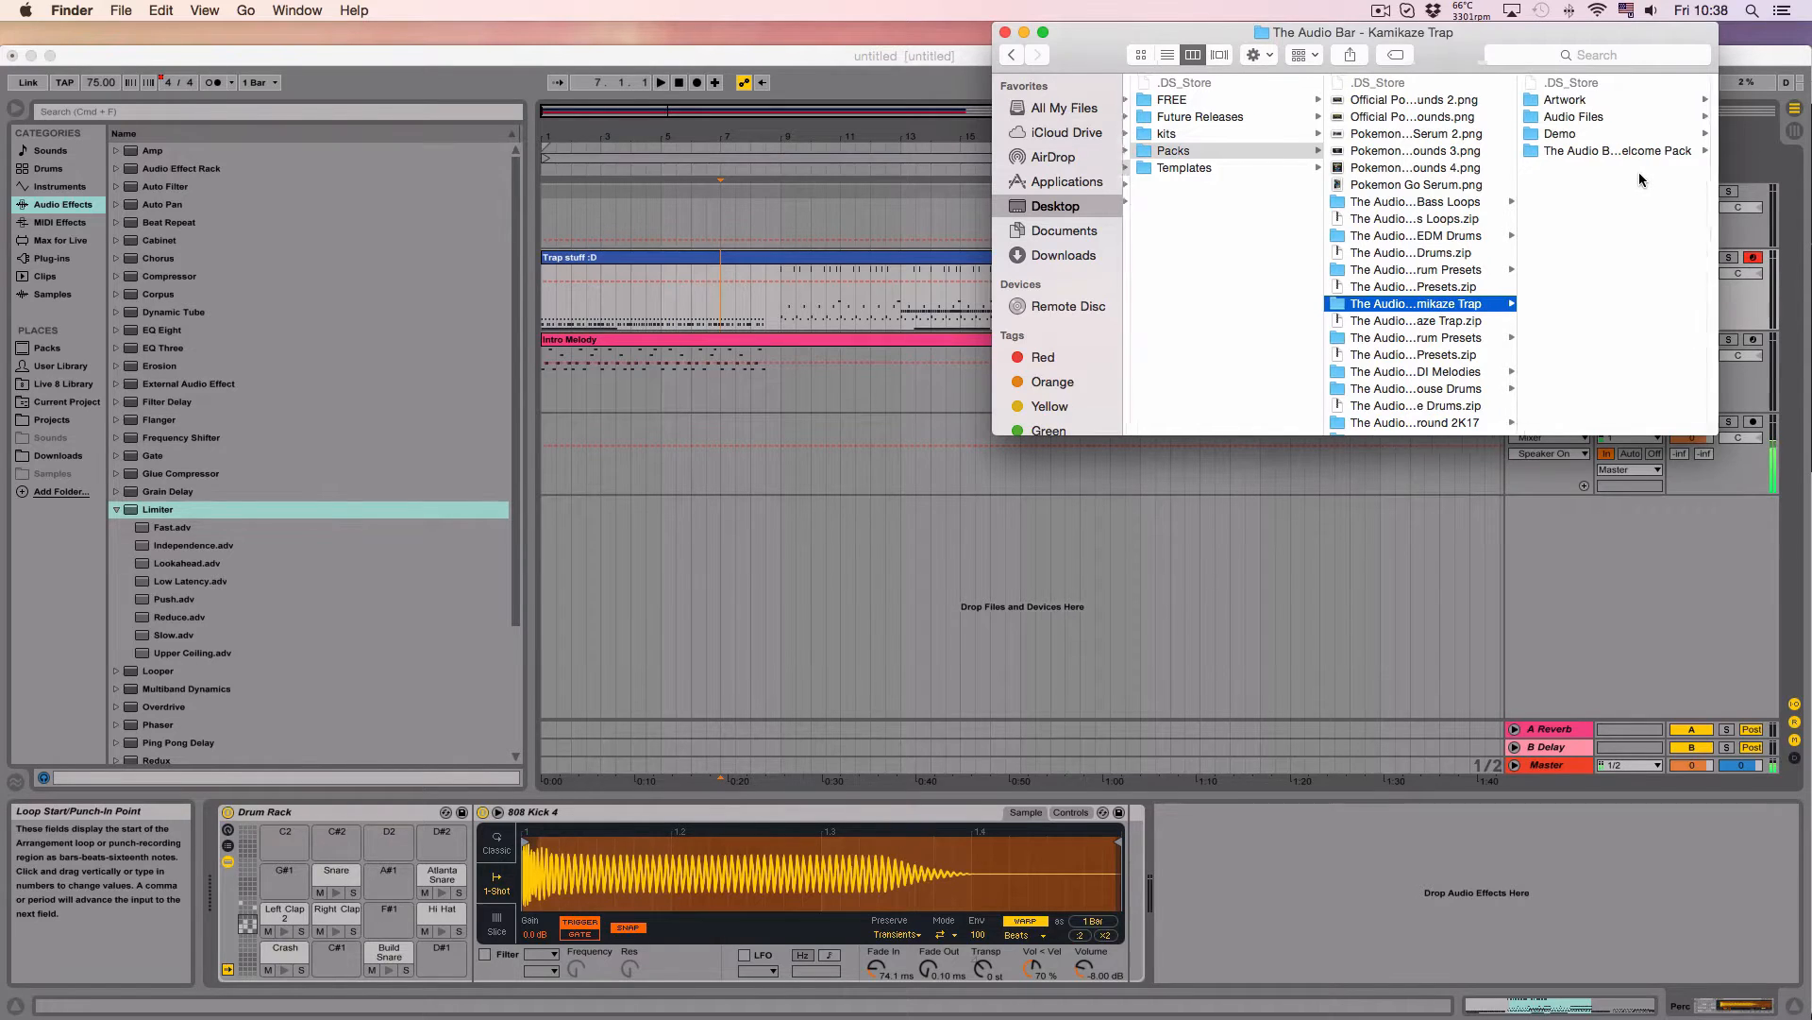
left_click(1613, 152)
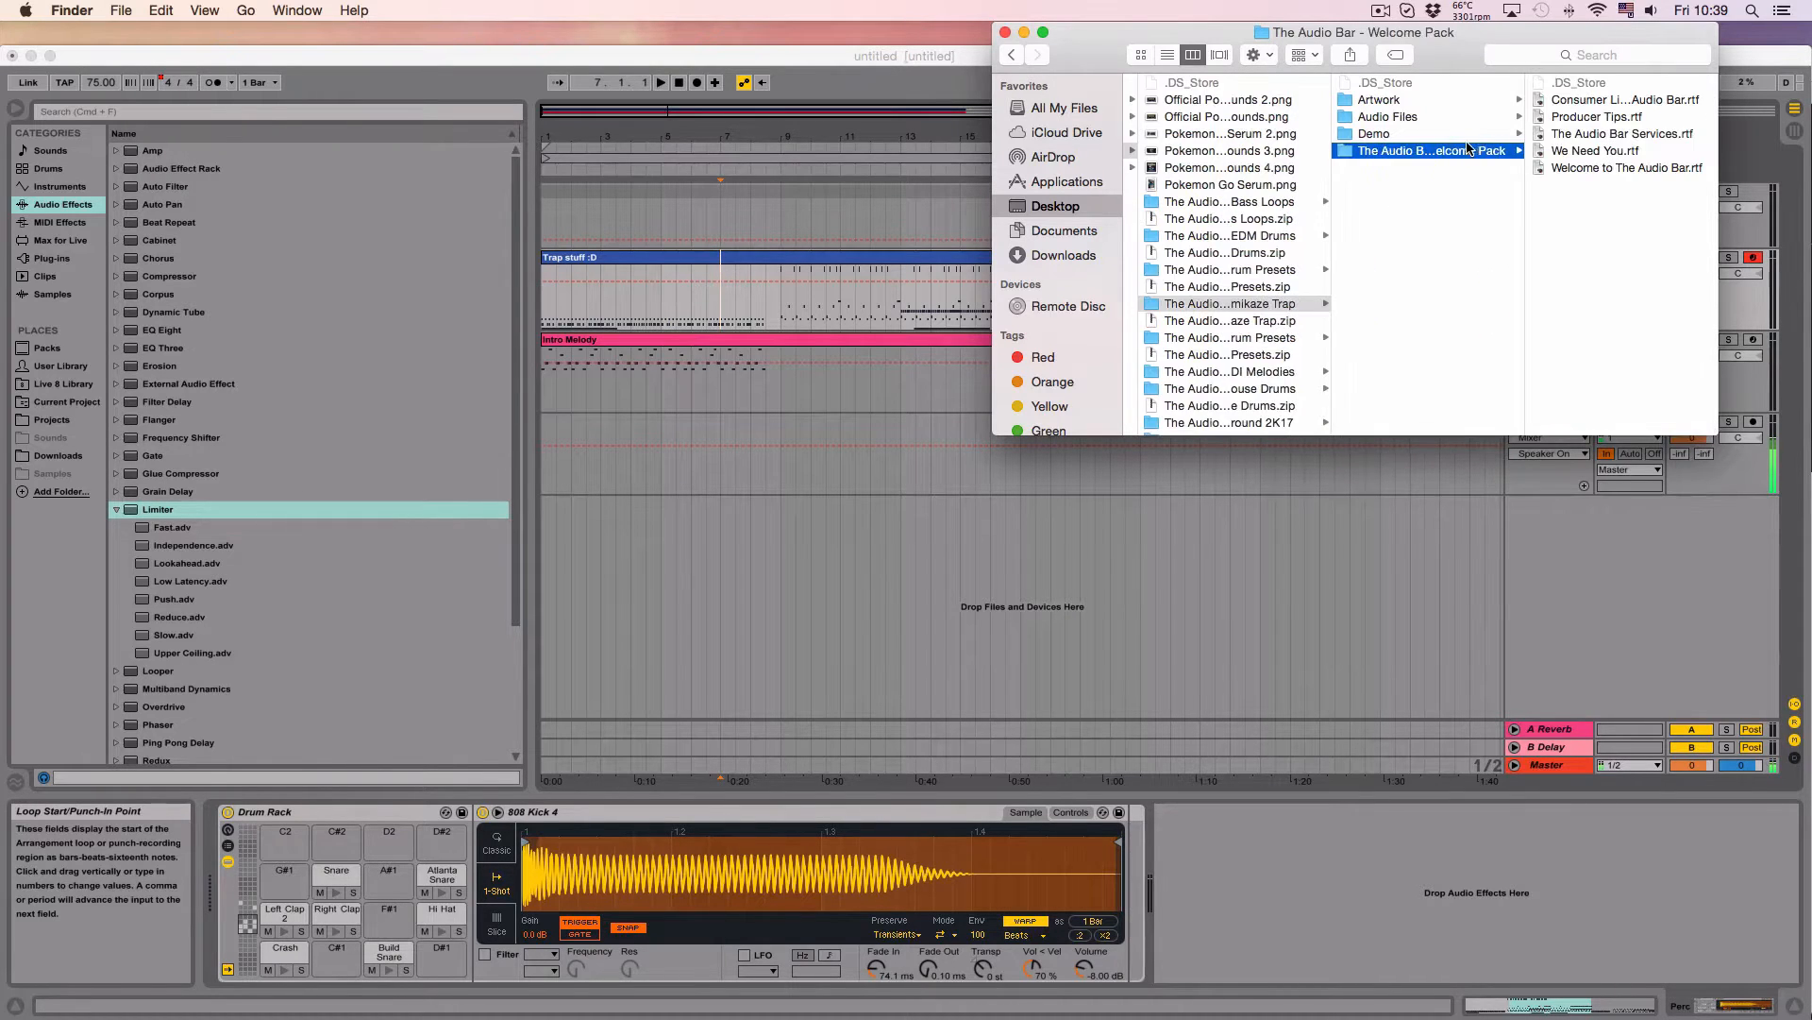
left_click(1408, 135)
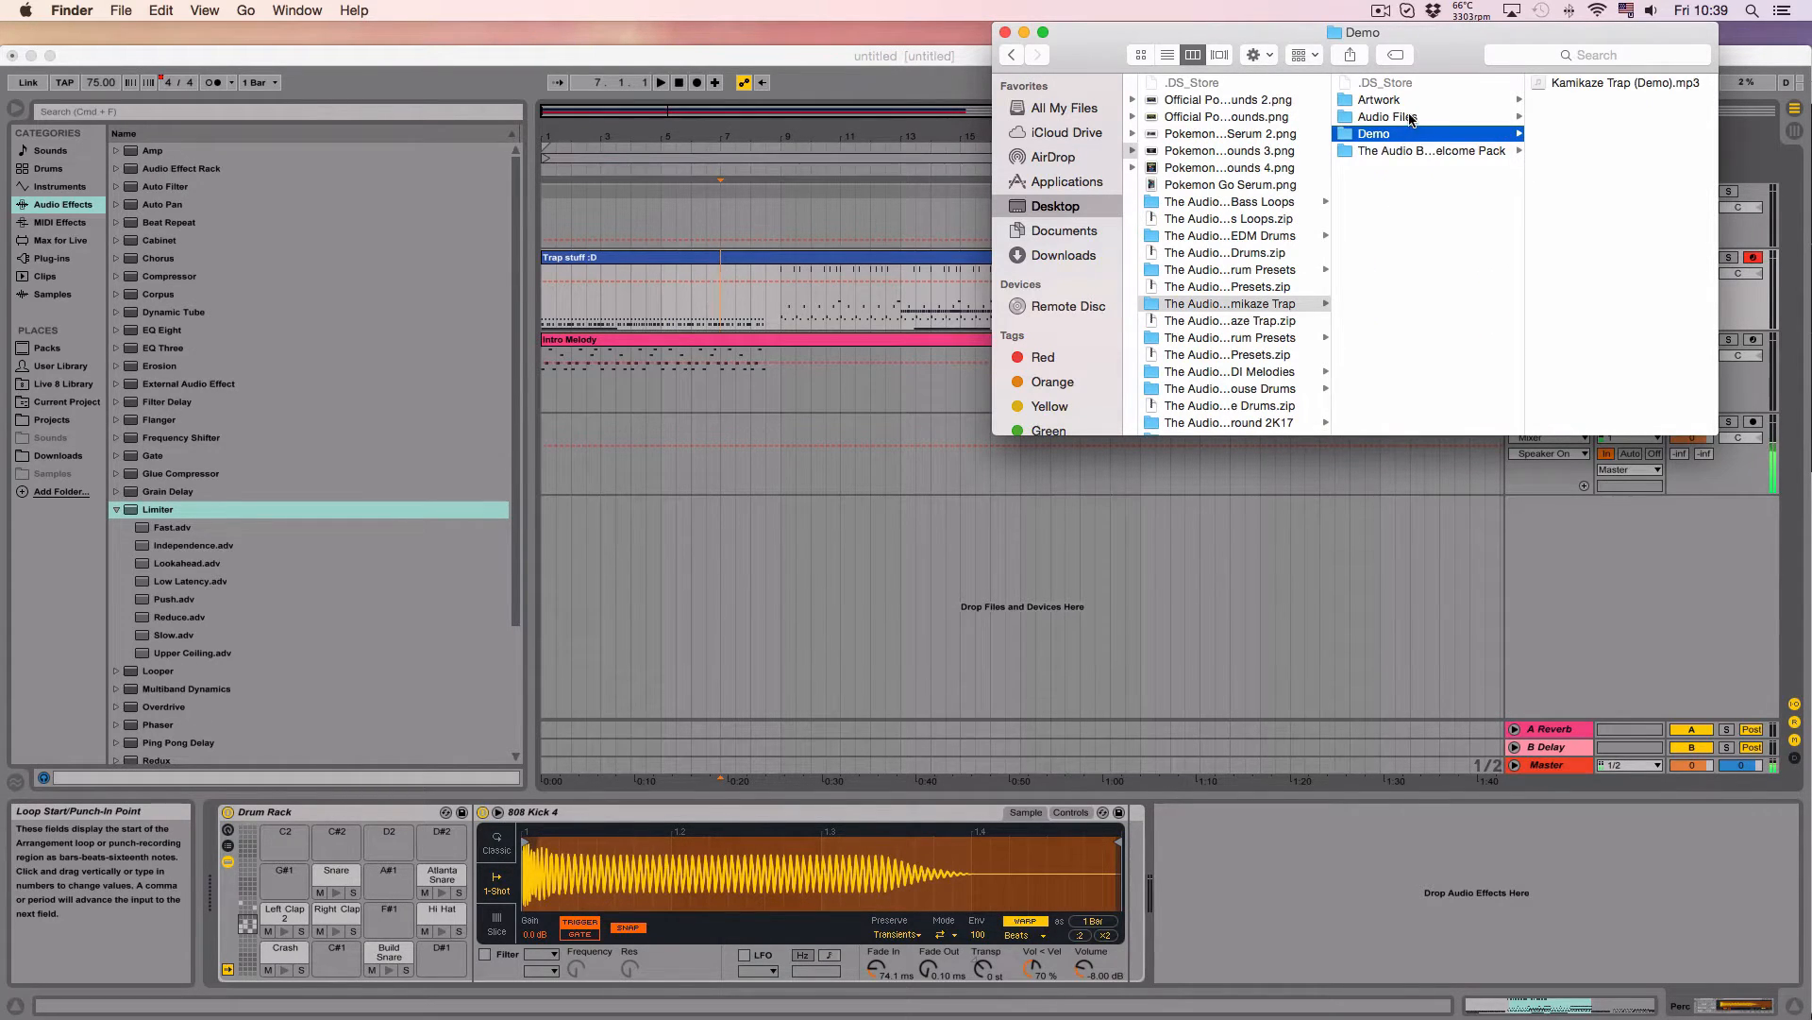
left_click(1409, 119)
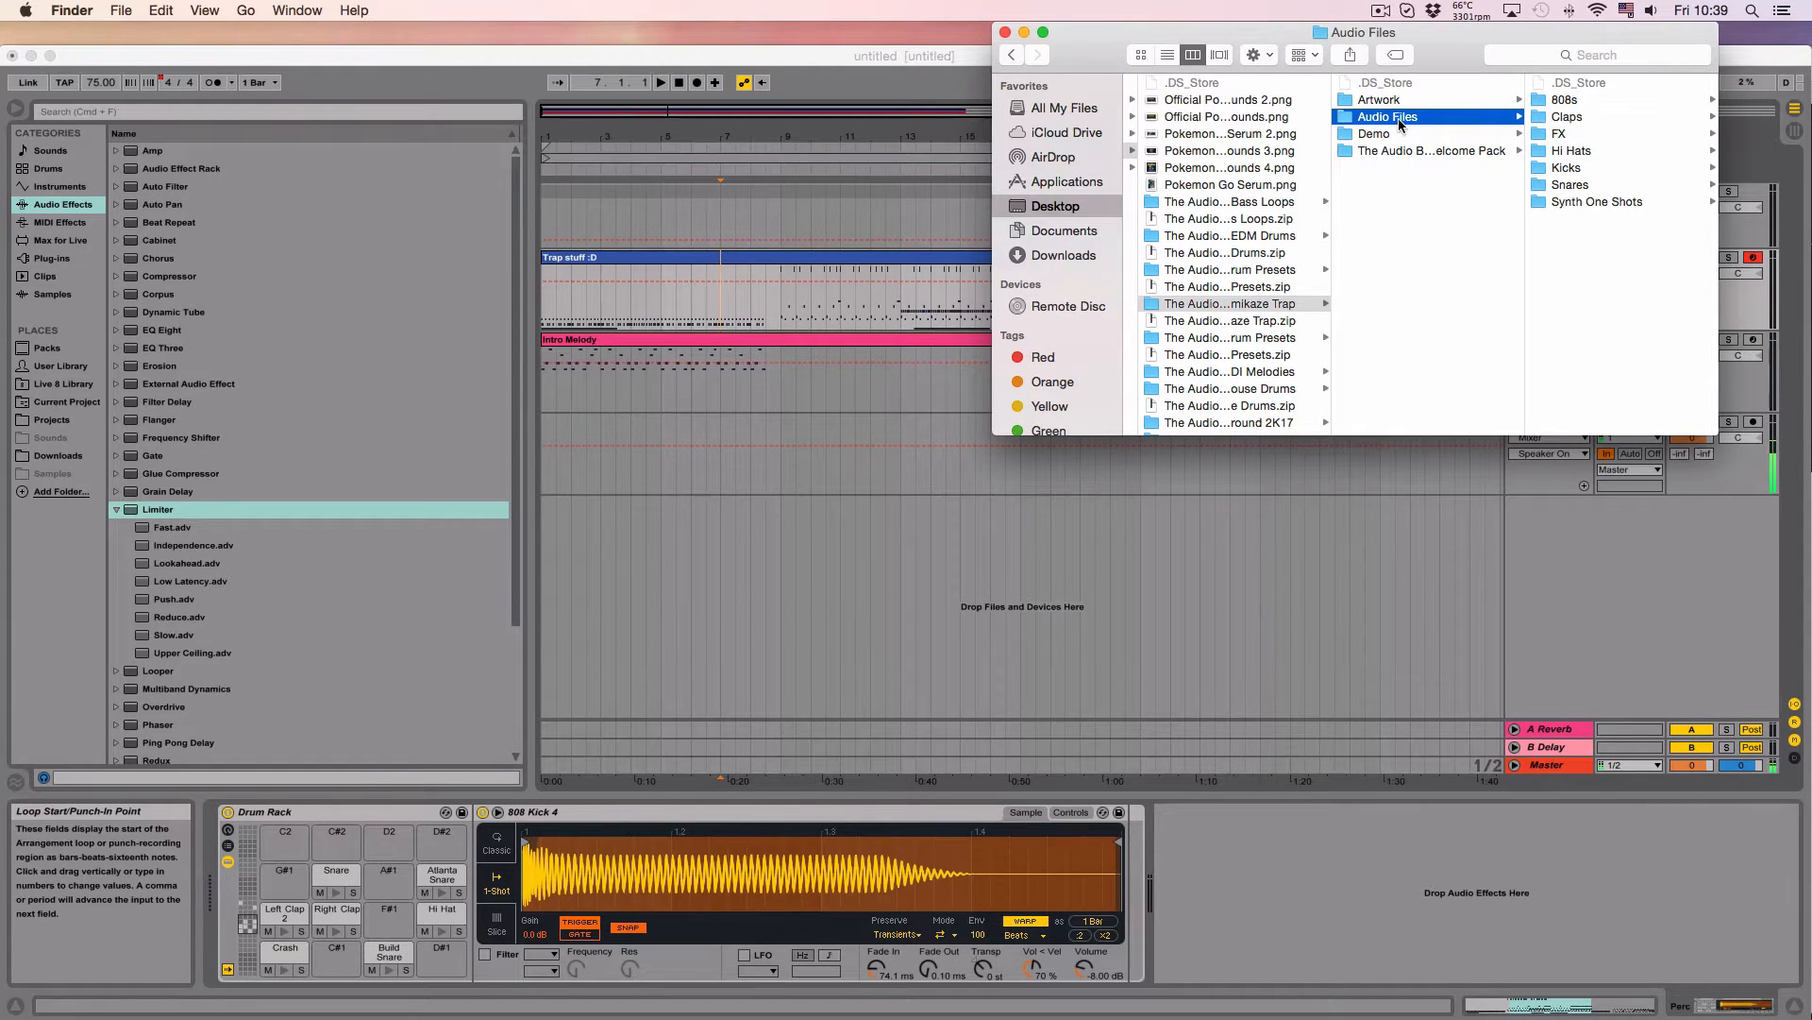
Step: Preview the KamikazeTrap.jpg image from the pack's Artwork folder at large size and close the preview
left_click(1419, 104)
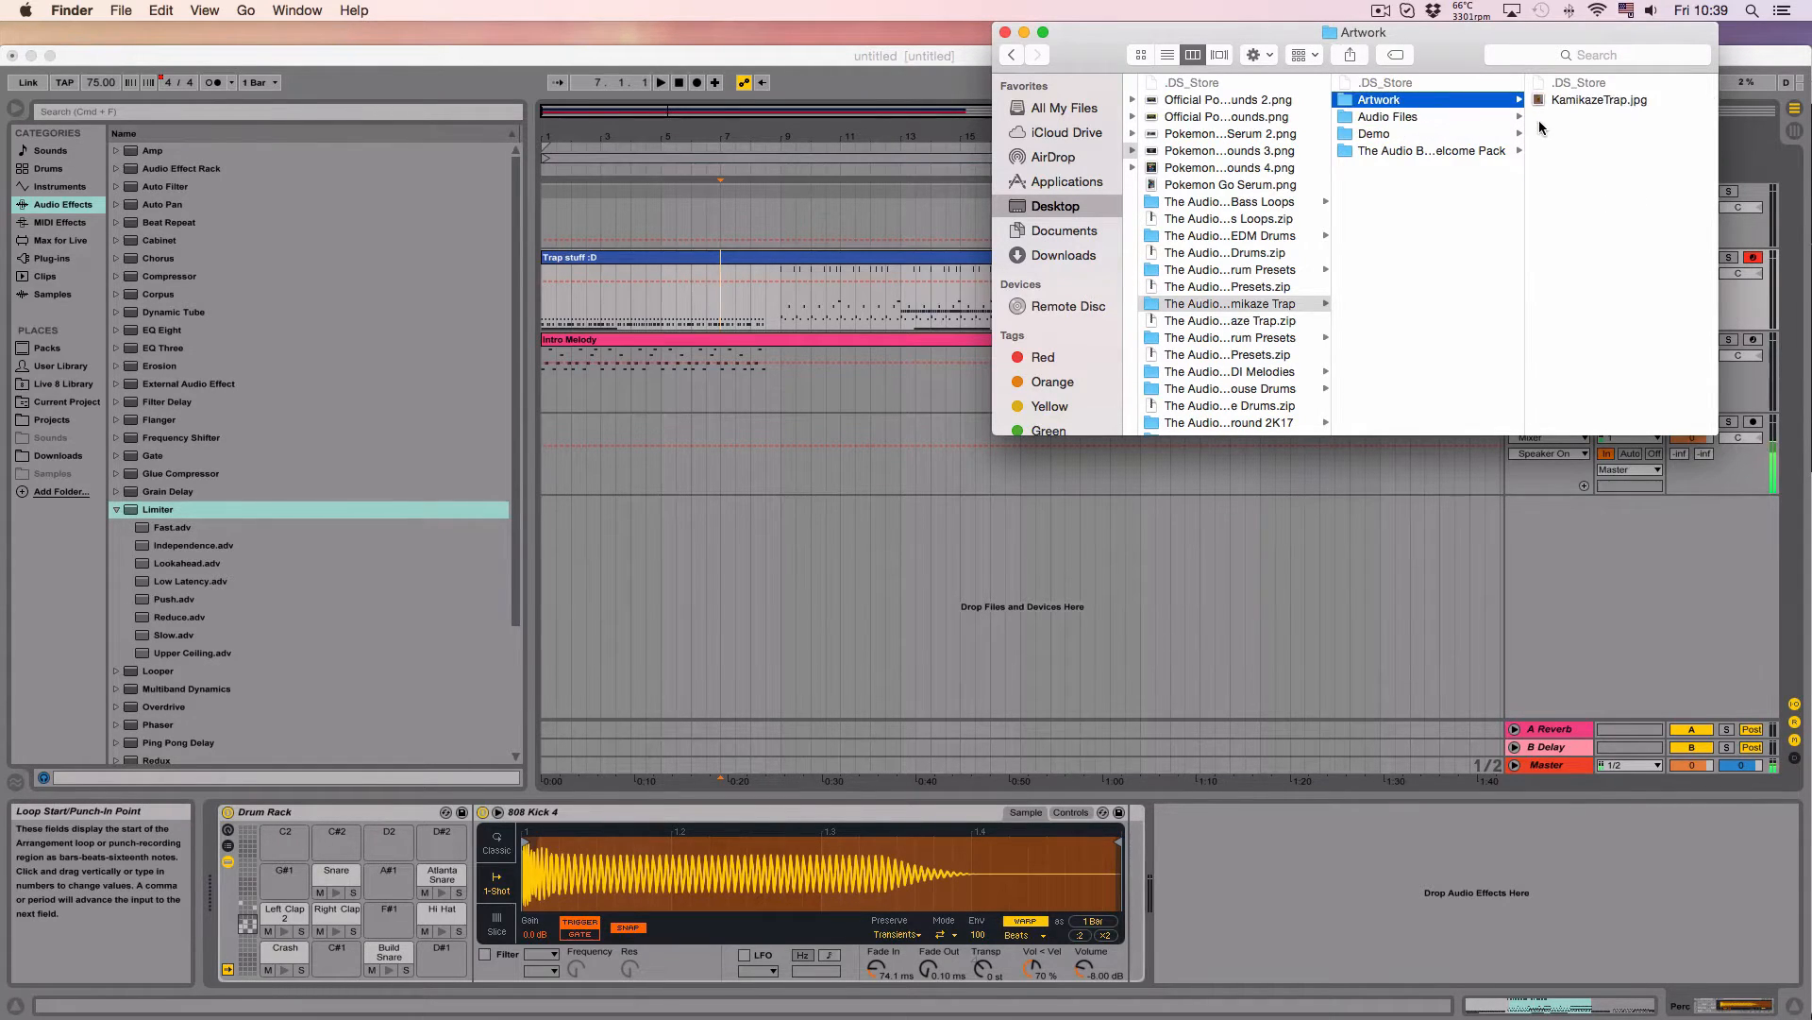
left_click(1599, 100)
key("space")
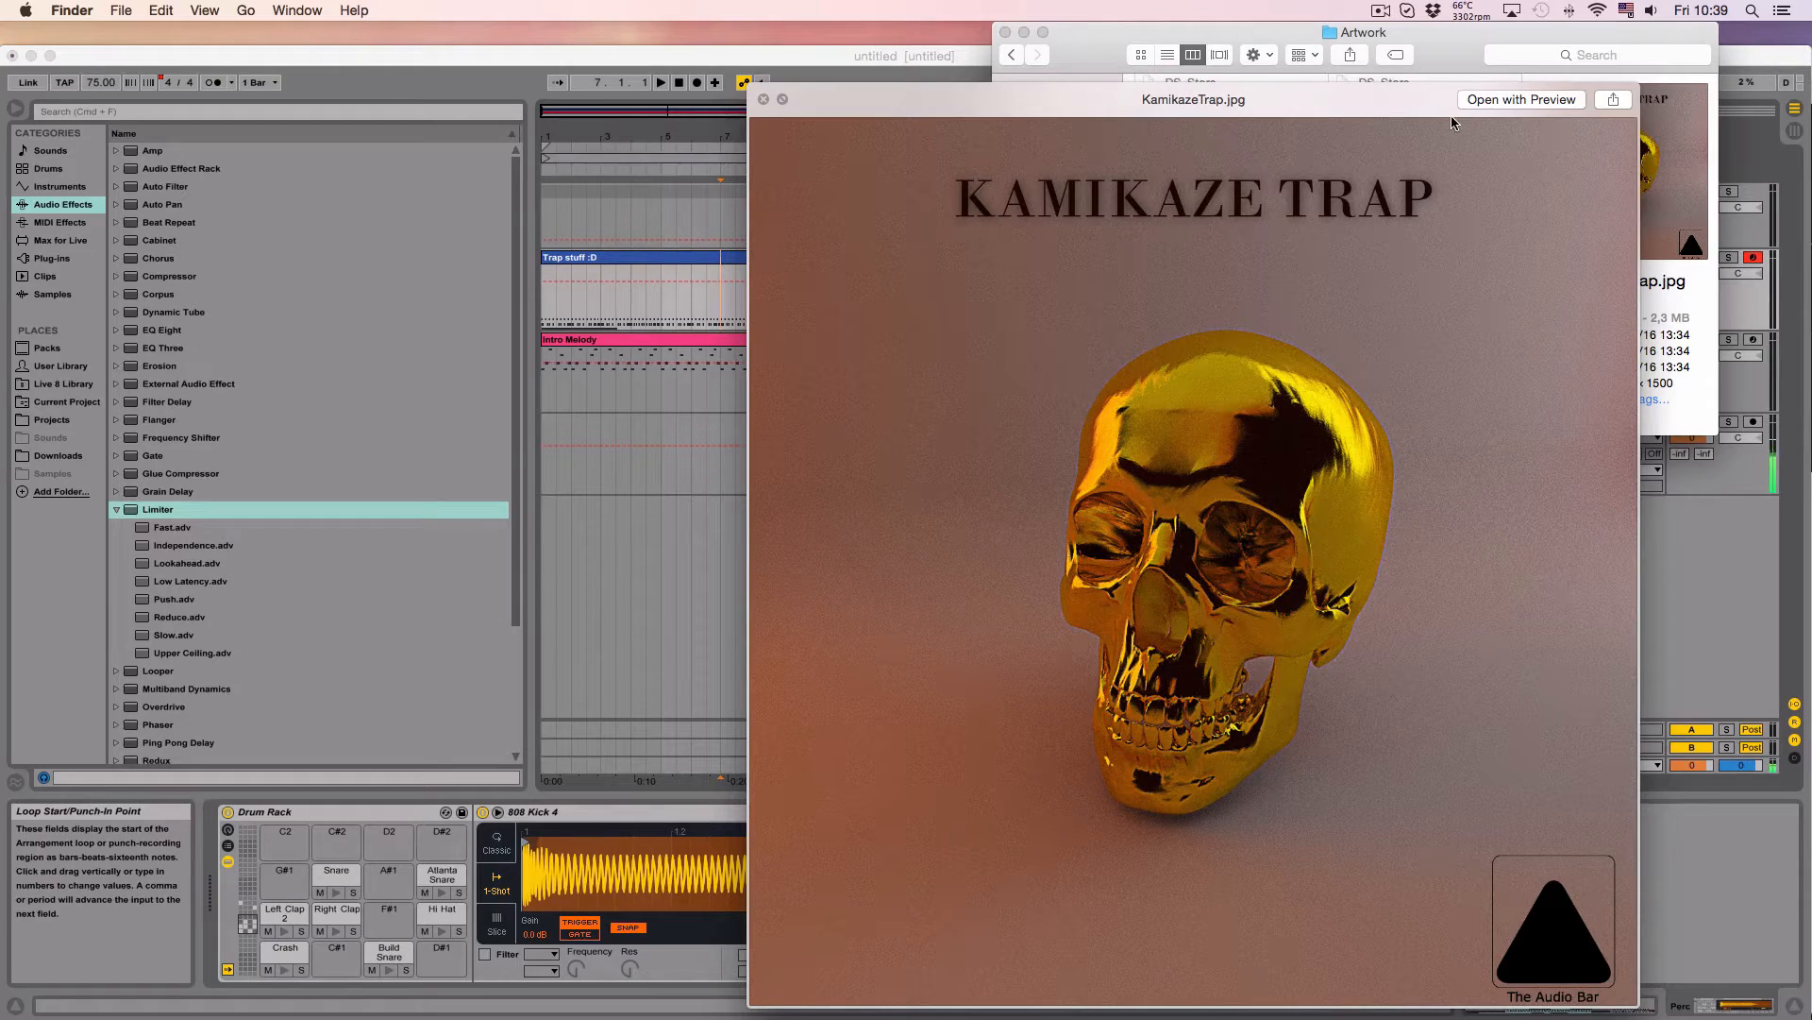
key("space")
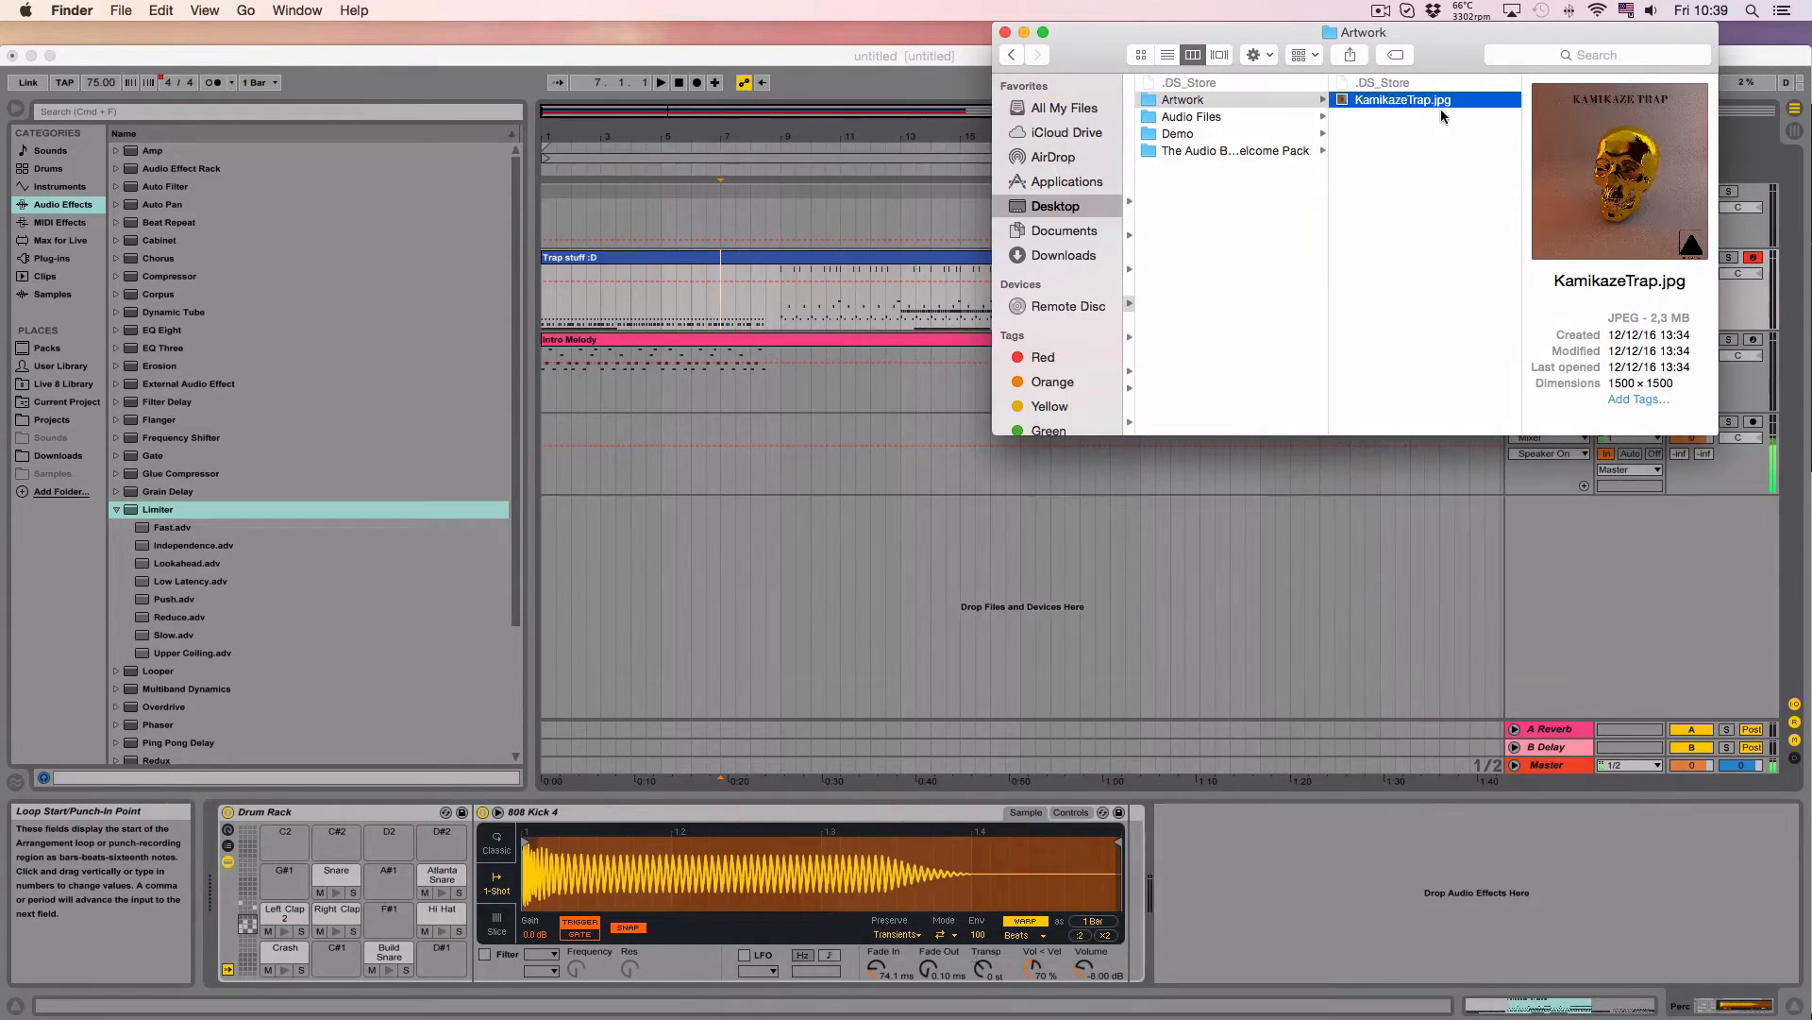
Step: Select the pack's Audio Files folder, switch to Safari and open the Samplepacks page of The Audio Bar website
left_click(1192, 117)
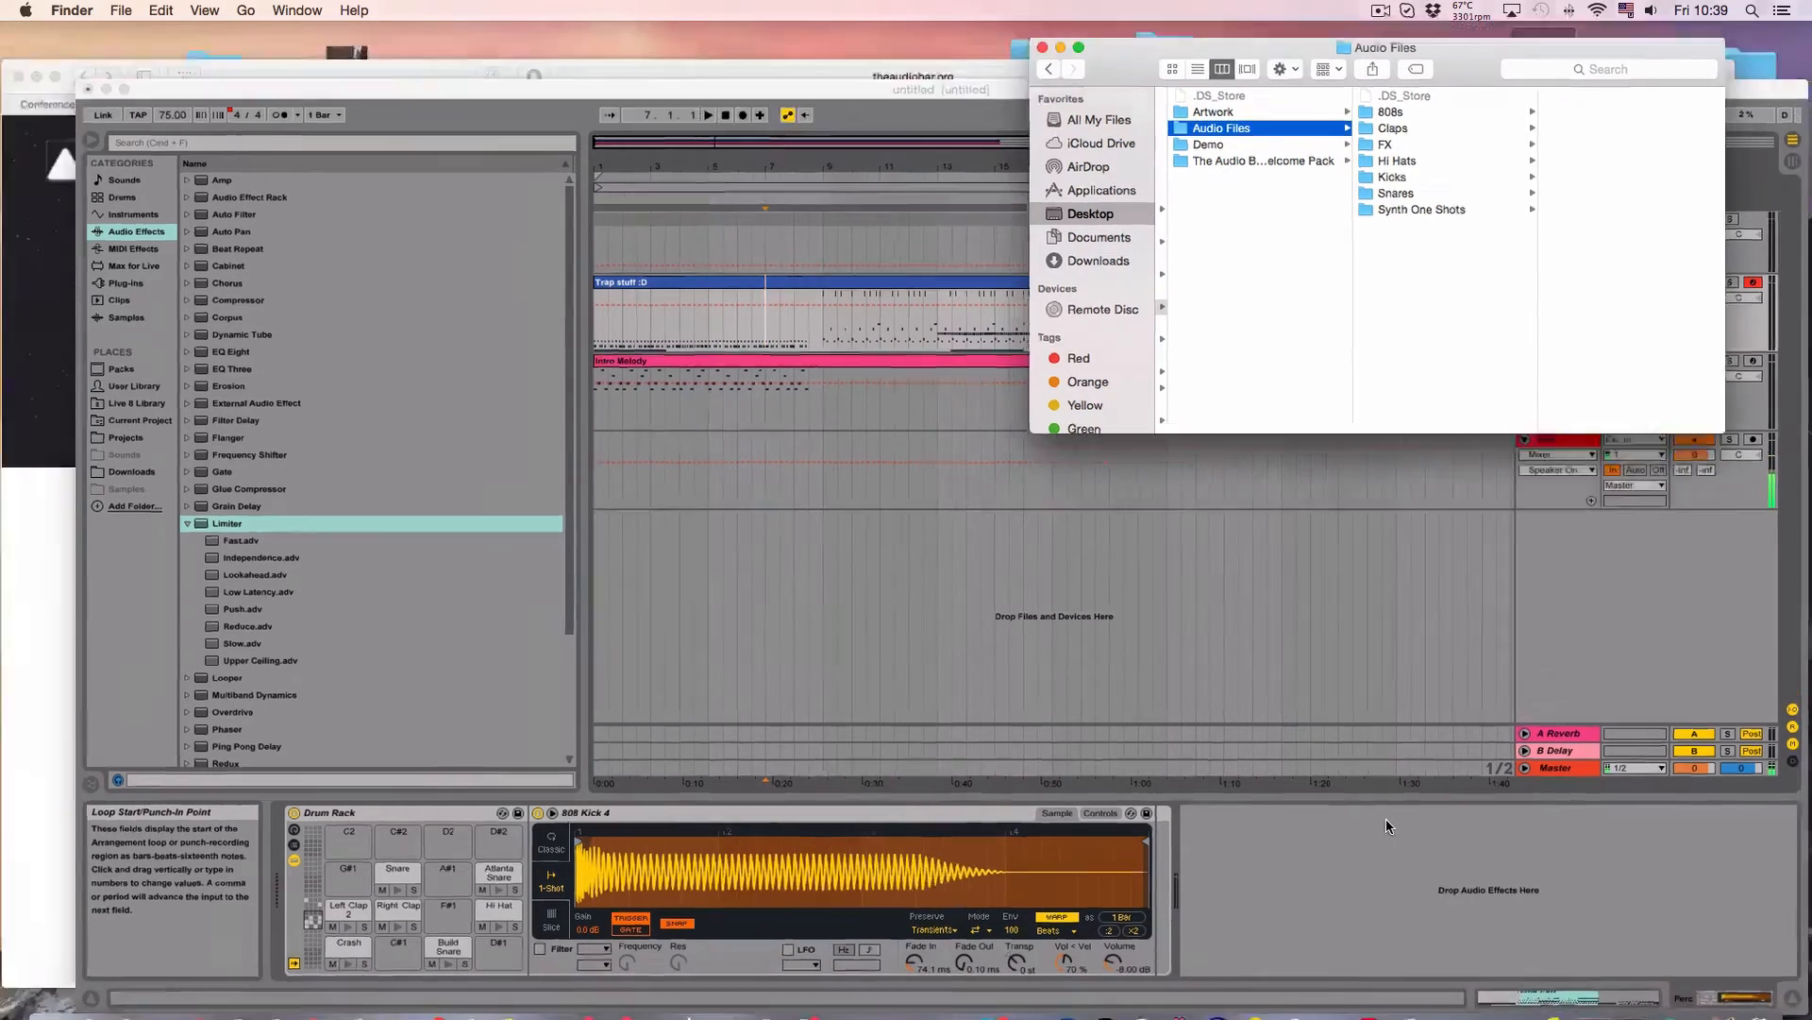
key("ctrl+Up")
left_click(361, 548)
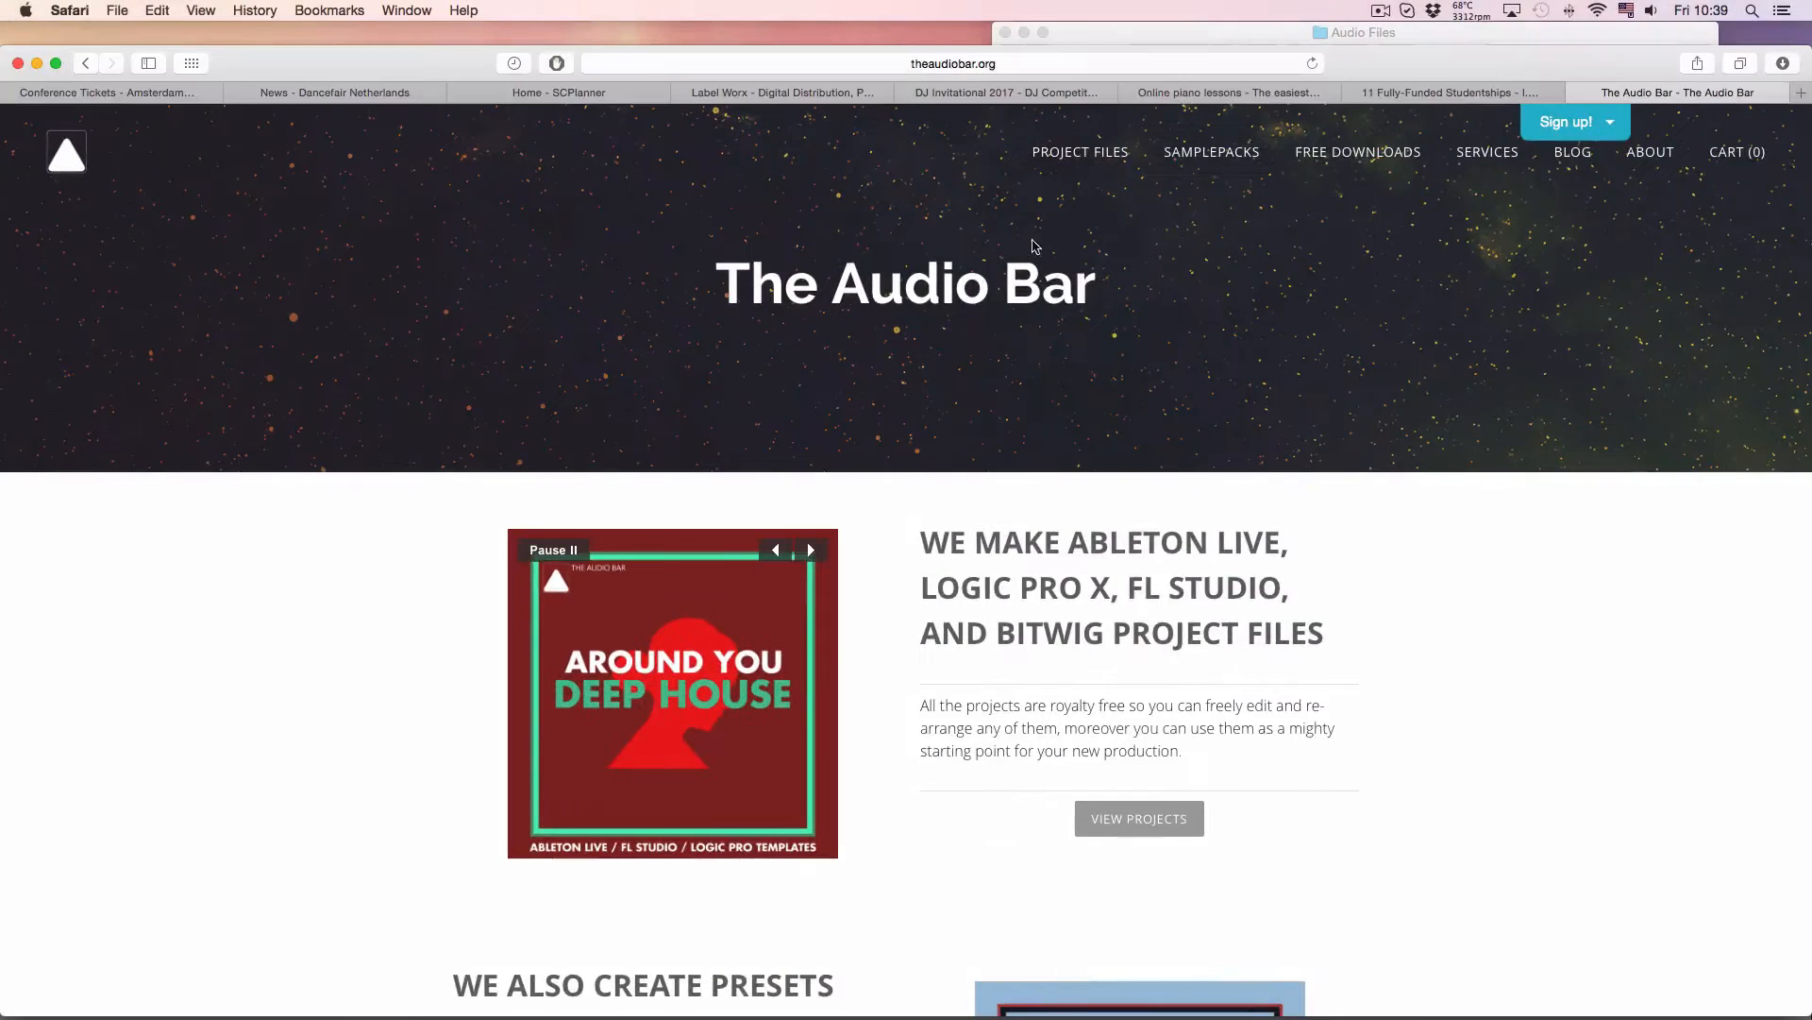
left_click(1244, 159)
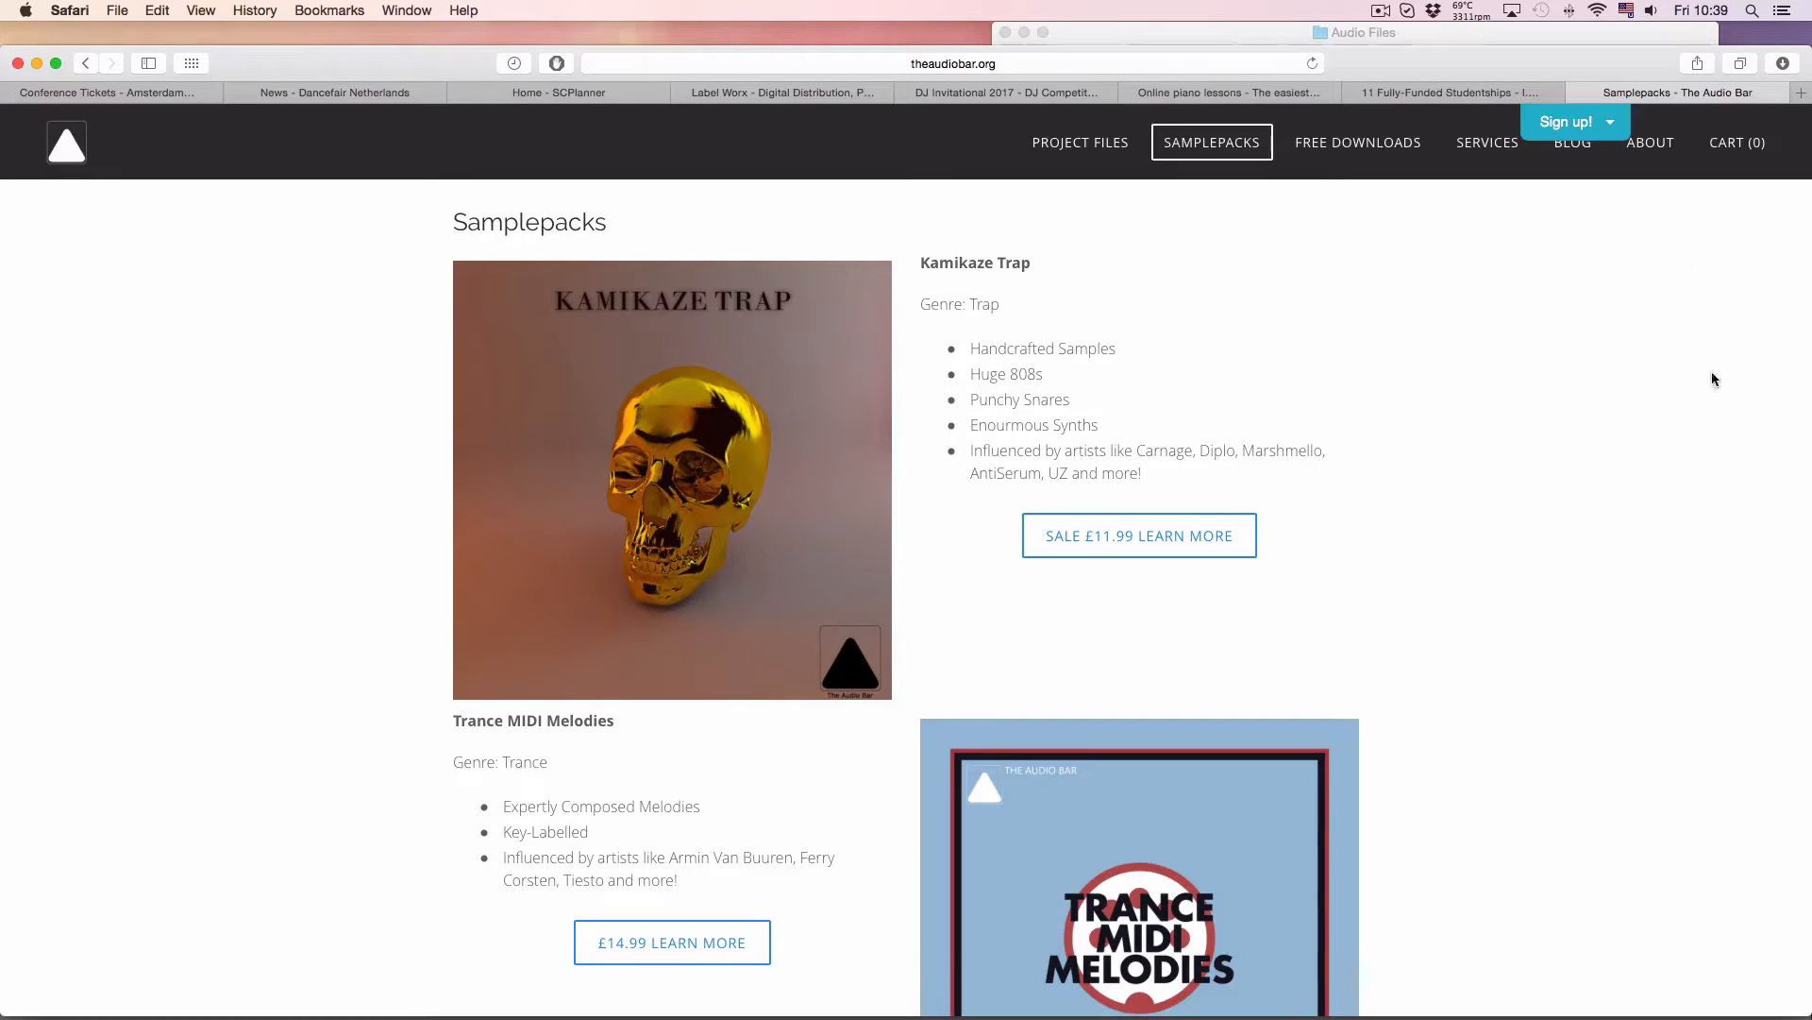
Step: Return to Finder and show the contents of the Kamikaze Trap pack's Welcome Pack folder
left_click(1213, 34)
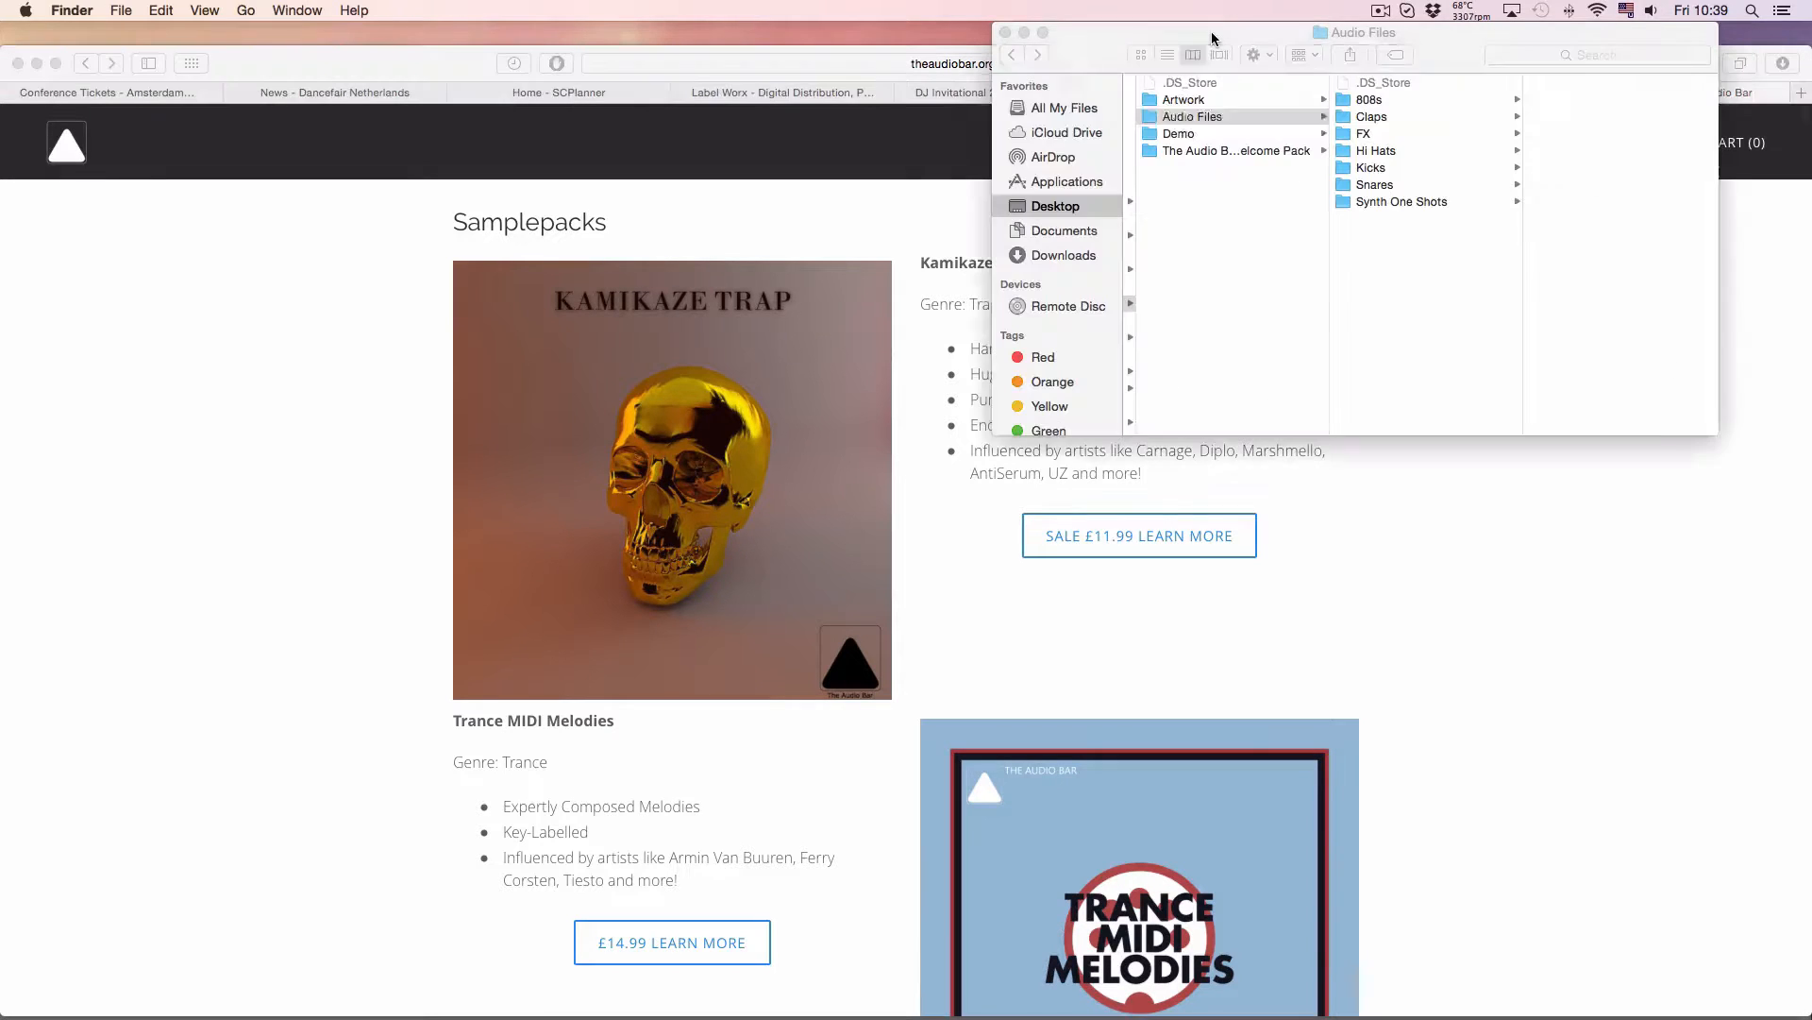
left_click(1232, 138)
left_click(1239, 153)
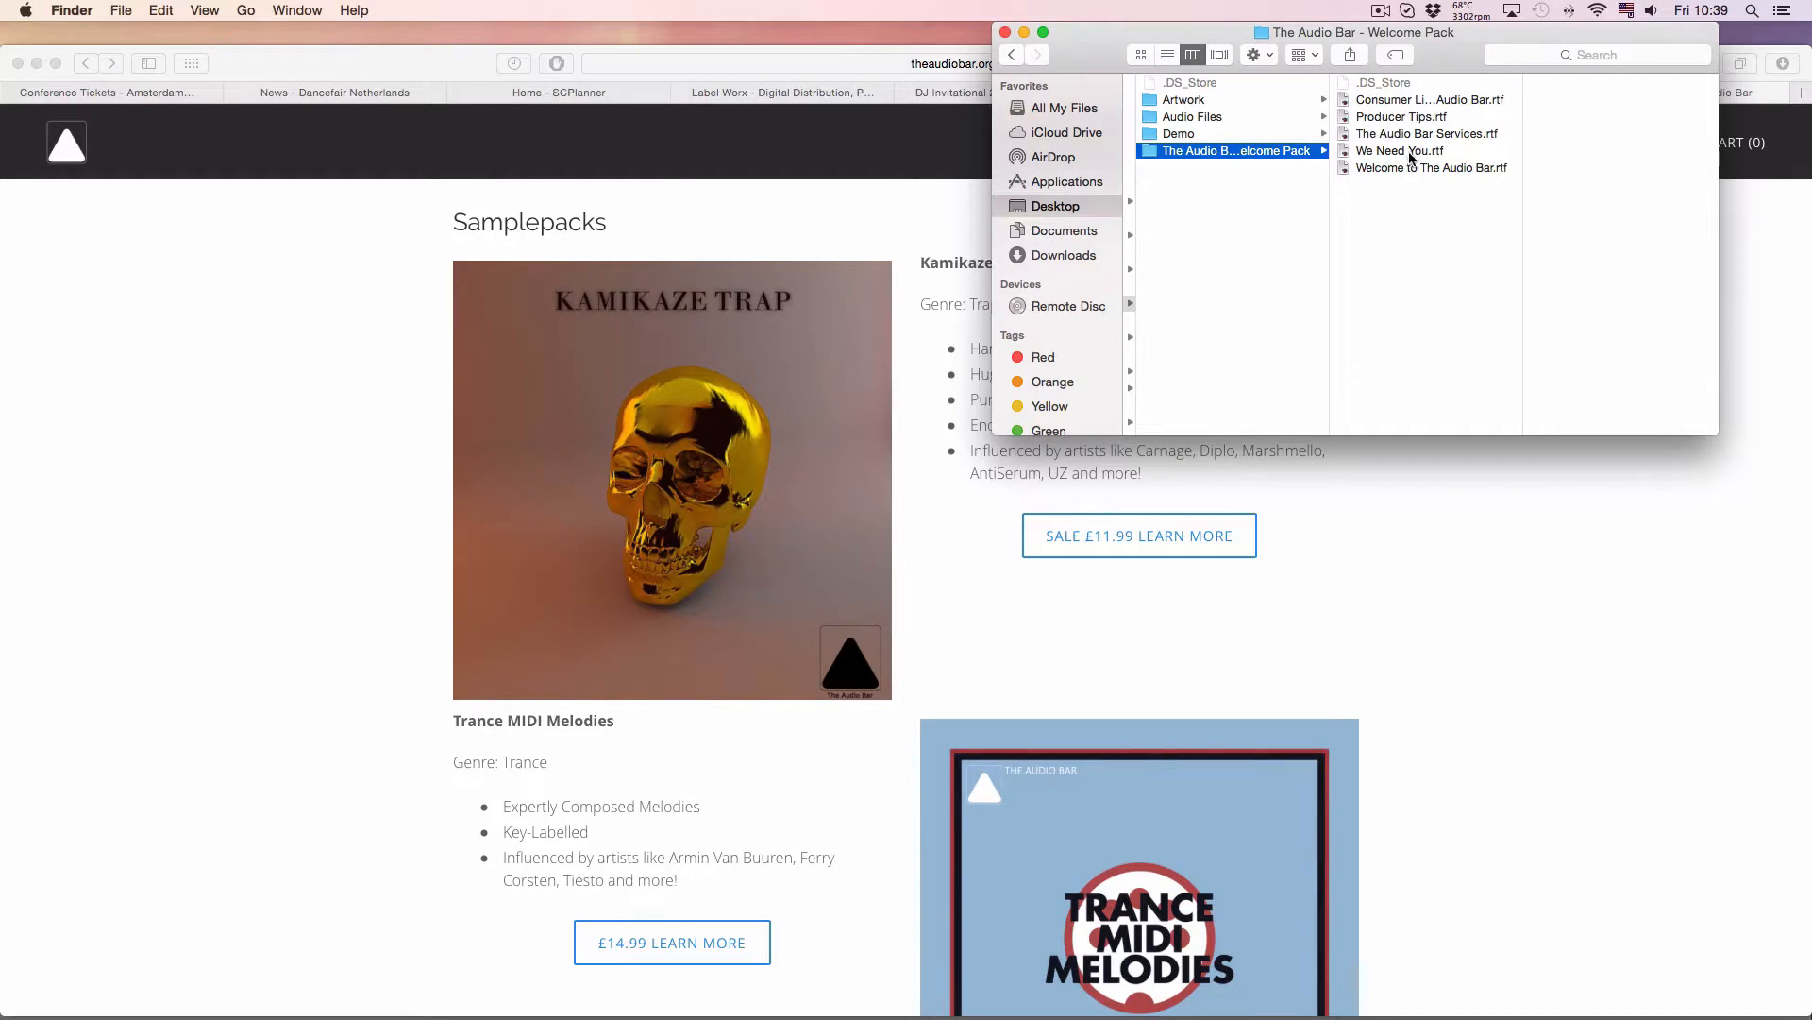
Step: Examine the 808s, Claps, FX, Hi Hats, Kicks and Synth One Shots folders inside Audio Files
left_click(1298, 118)
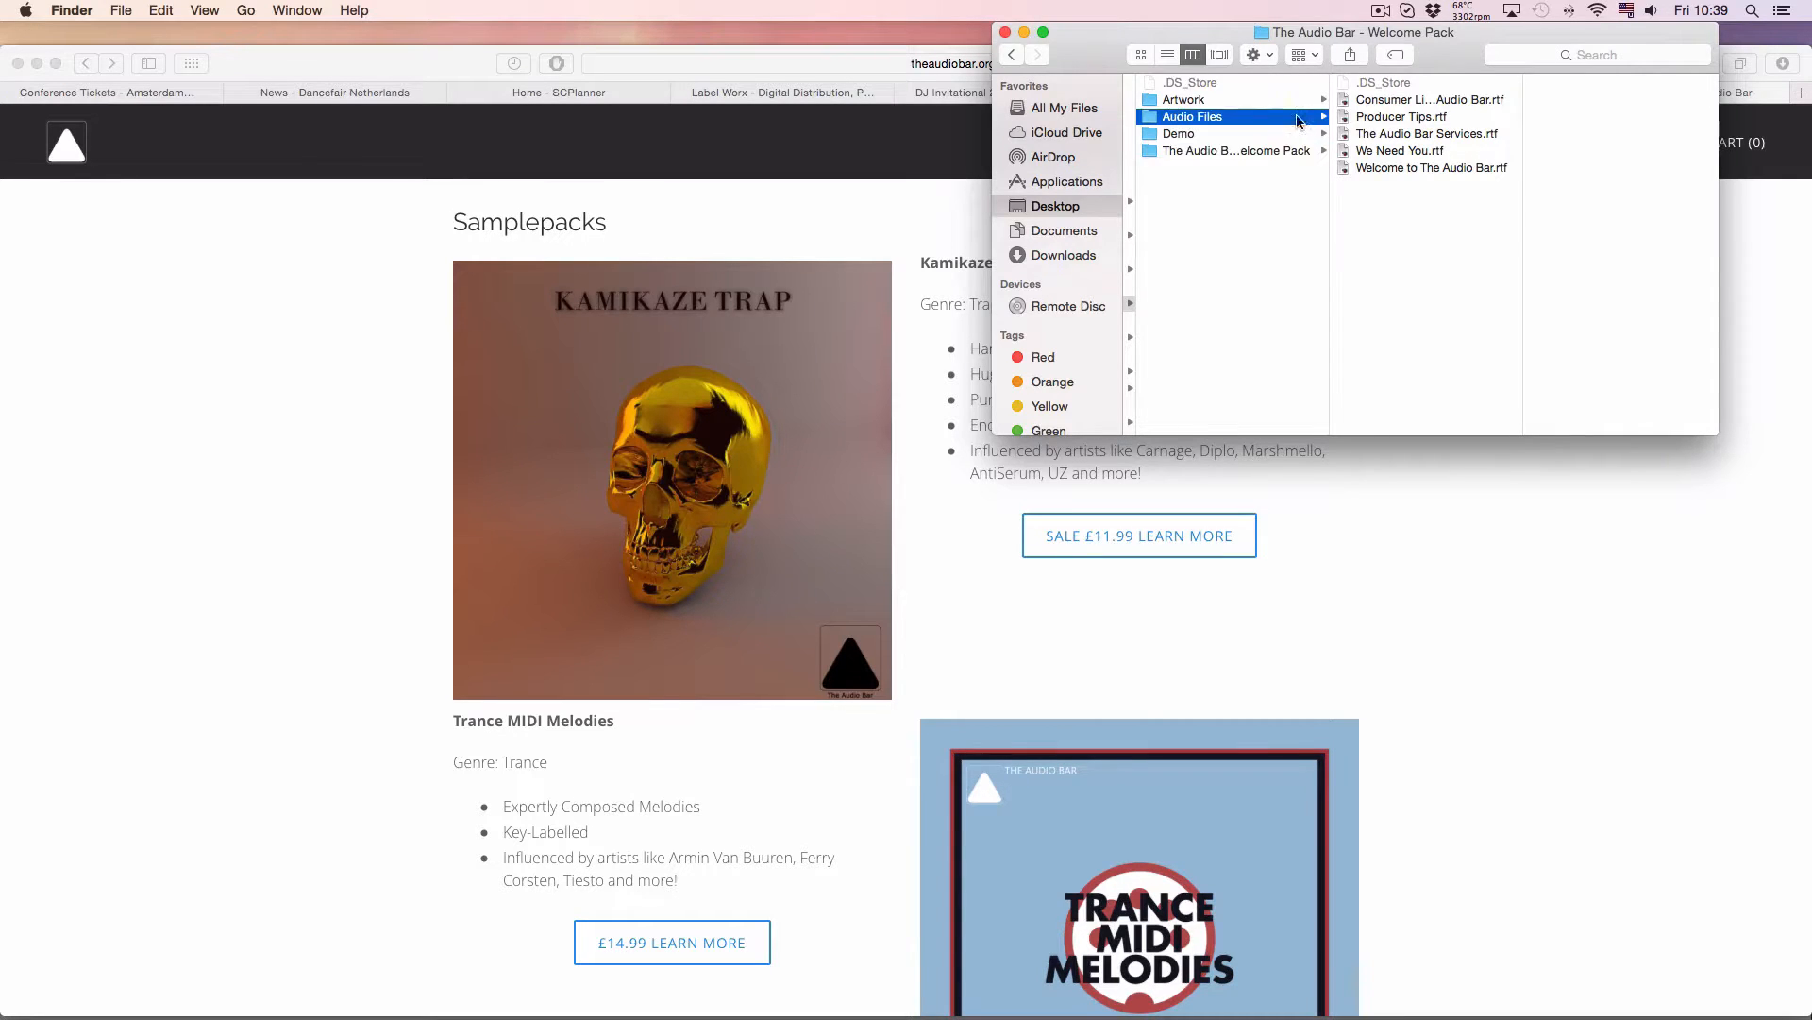
left_click(1498, 103)
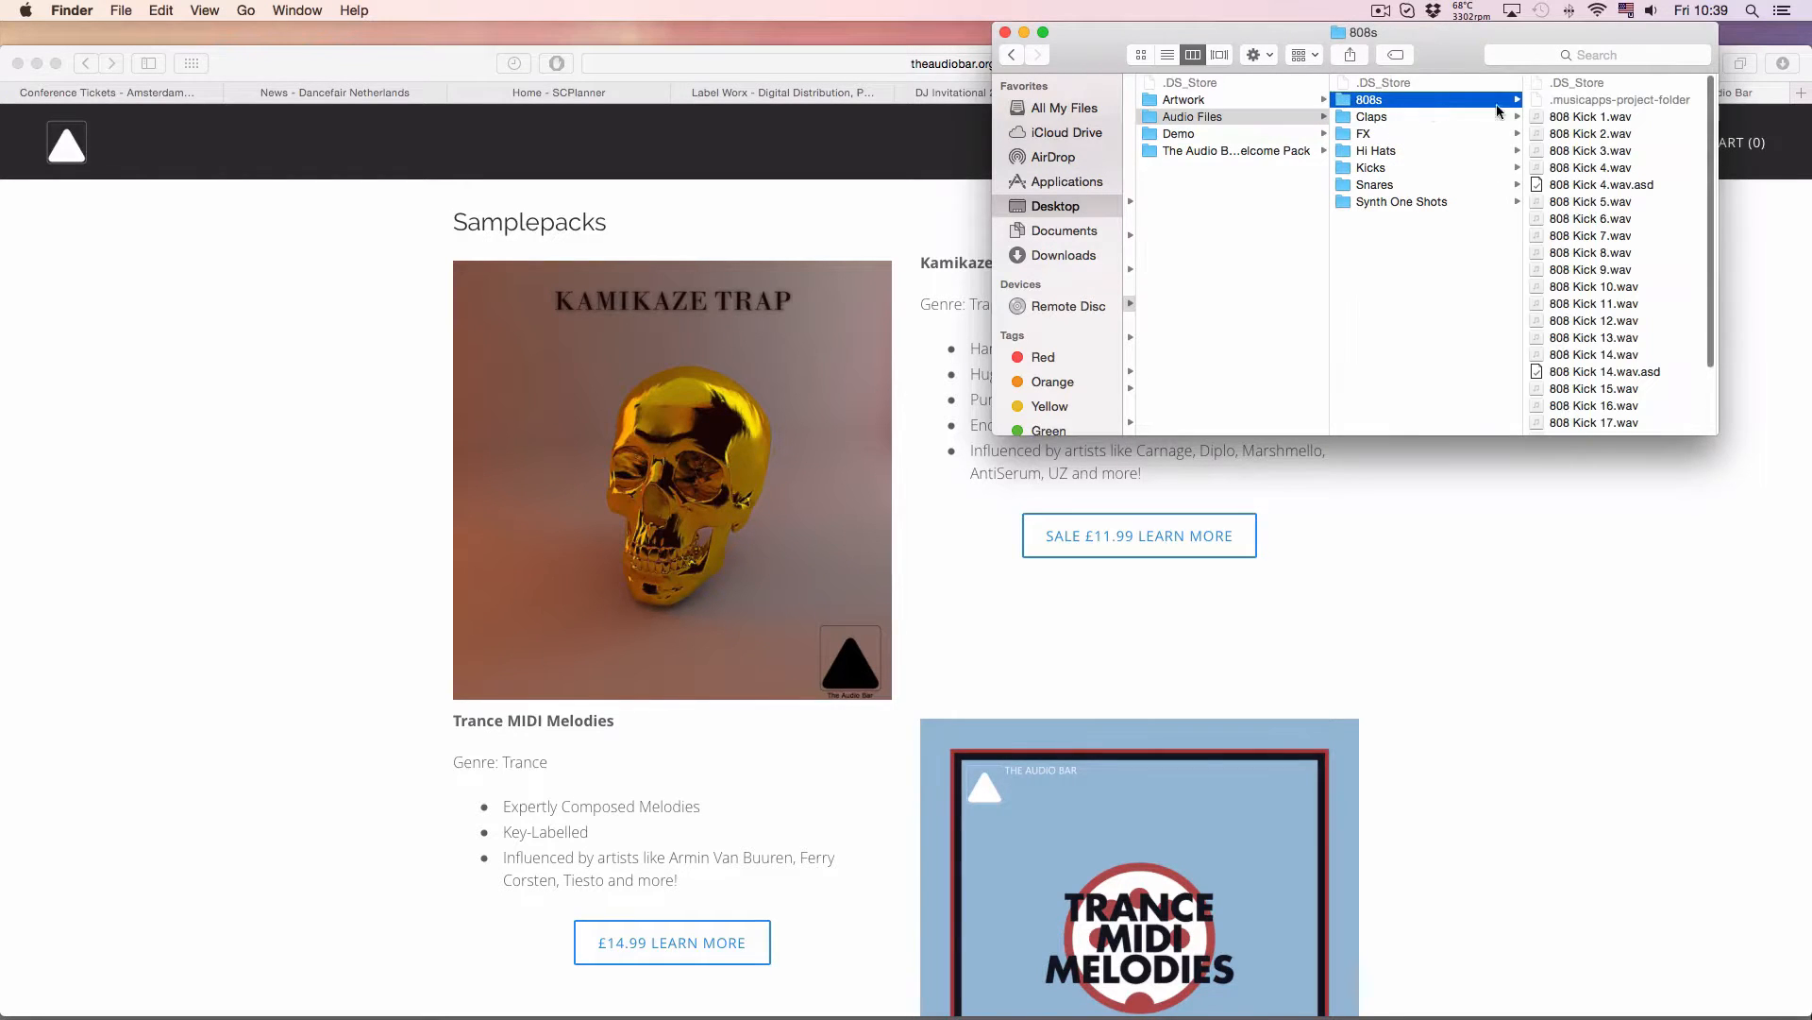
scroll(1591, 155, "down", 3)
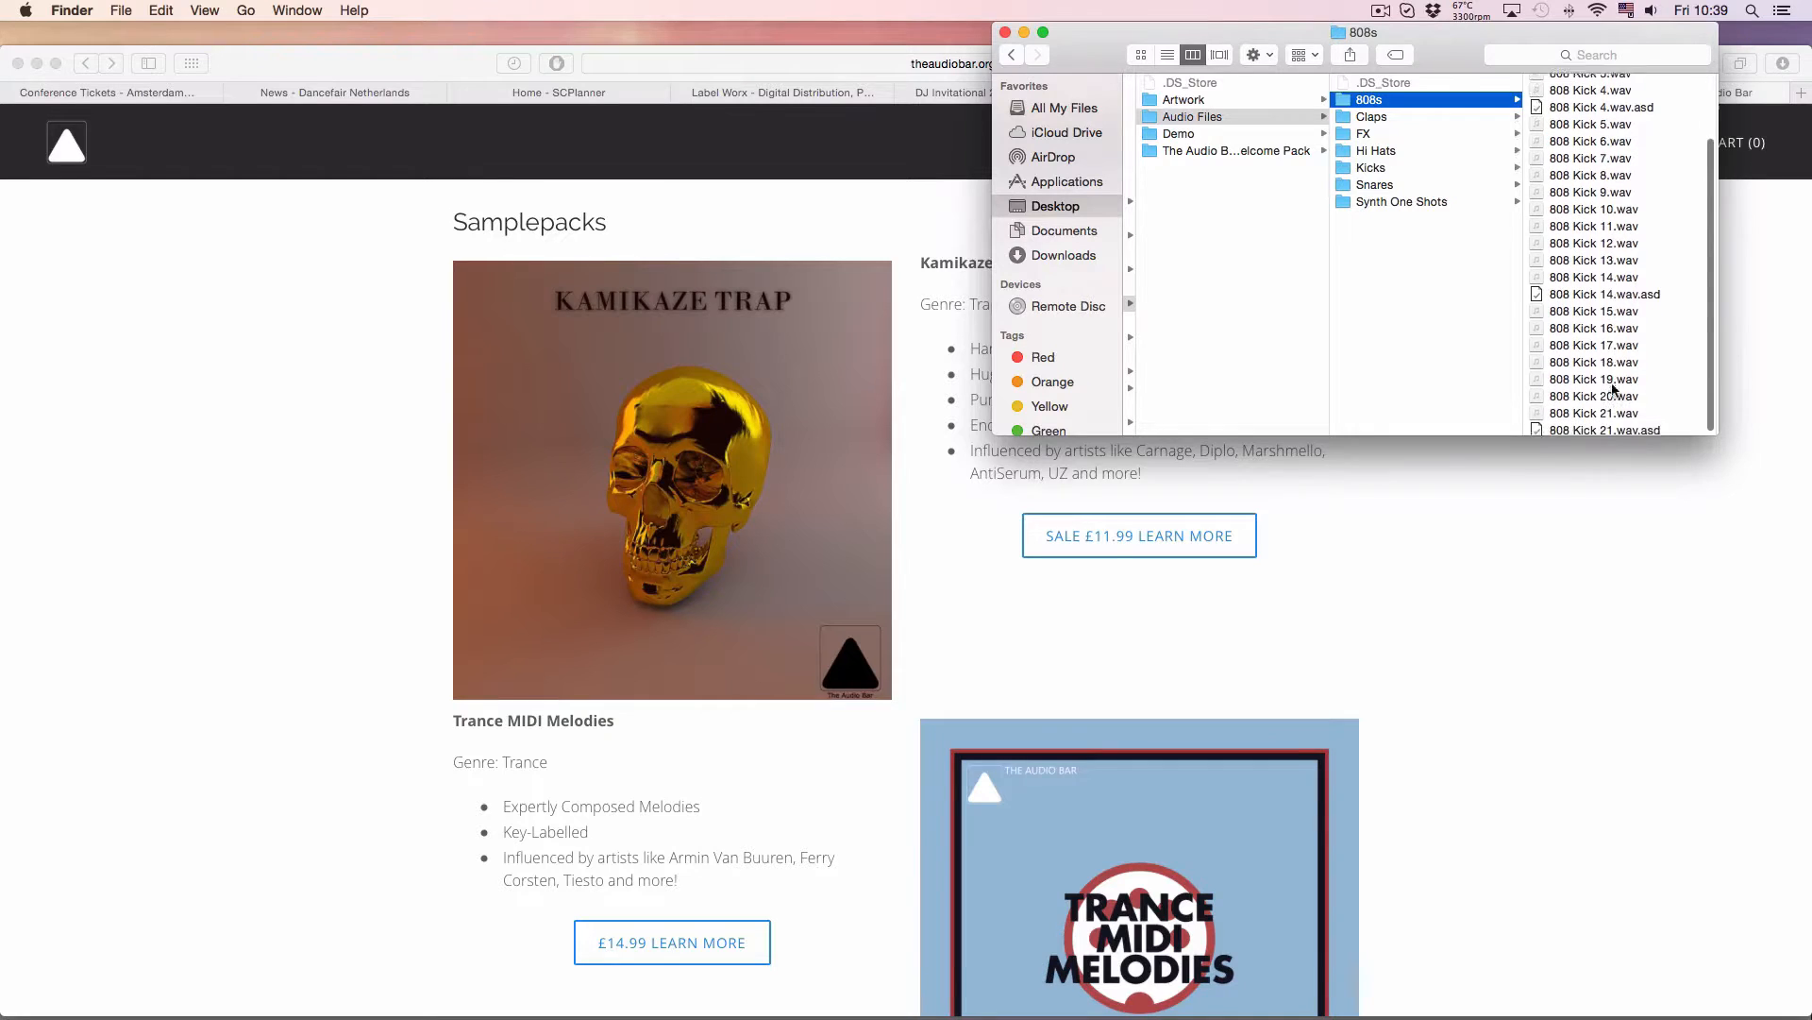
scroll(1596, 236, "down", 3)
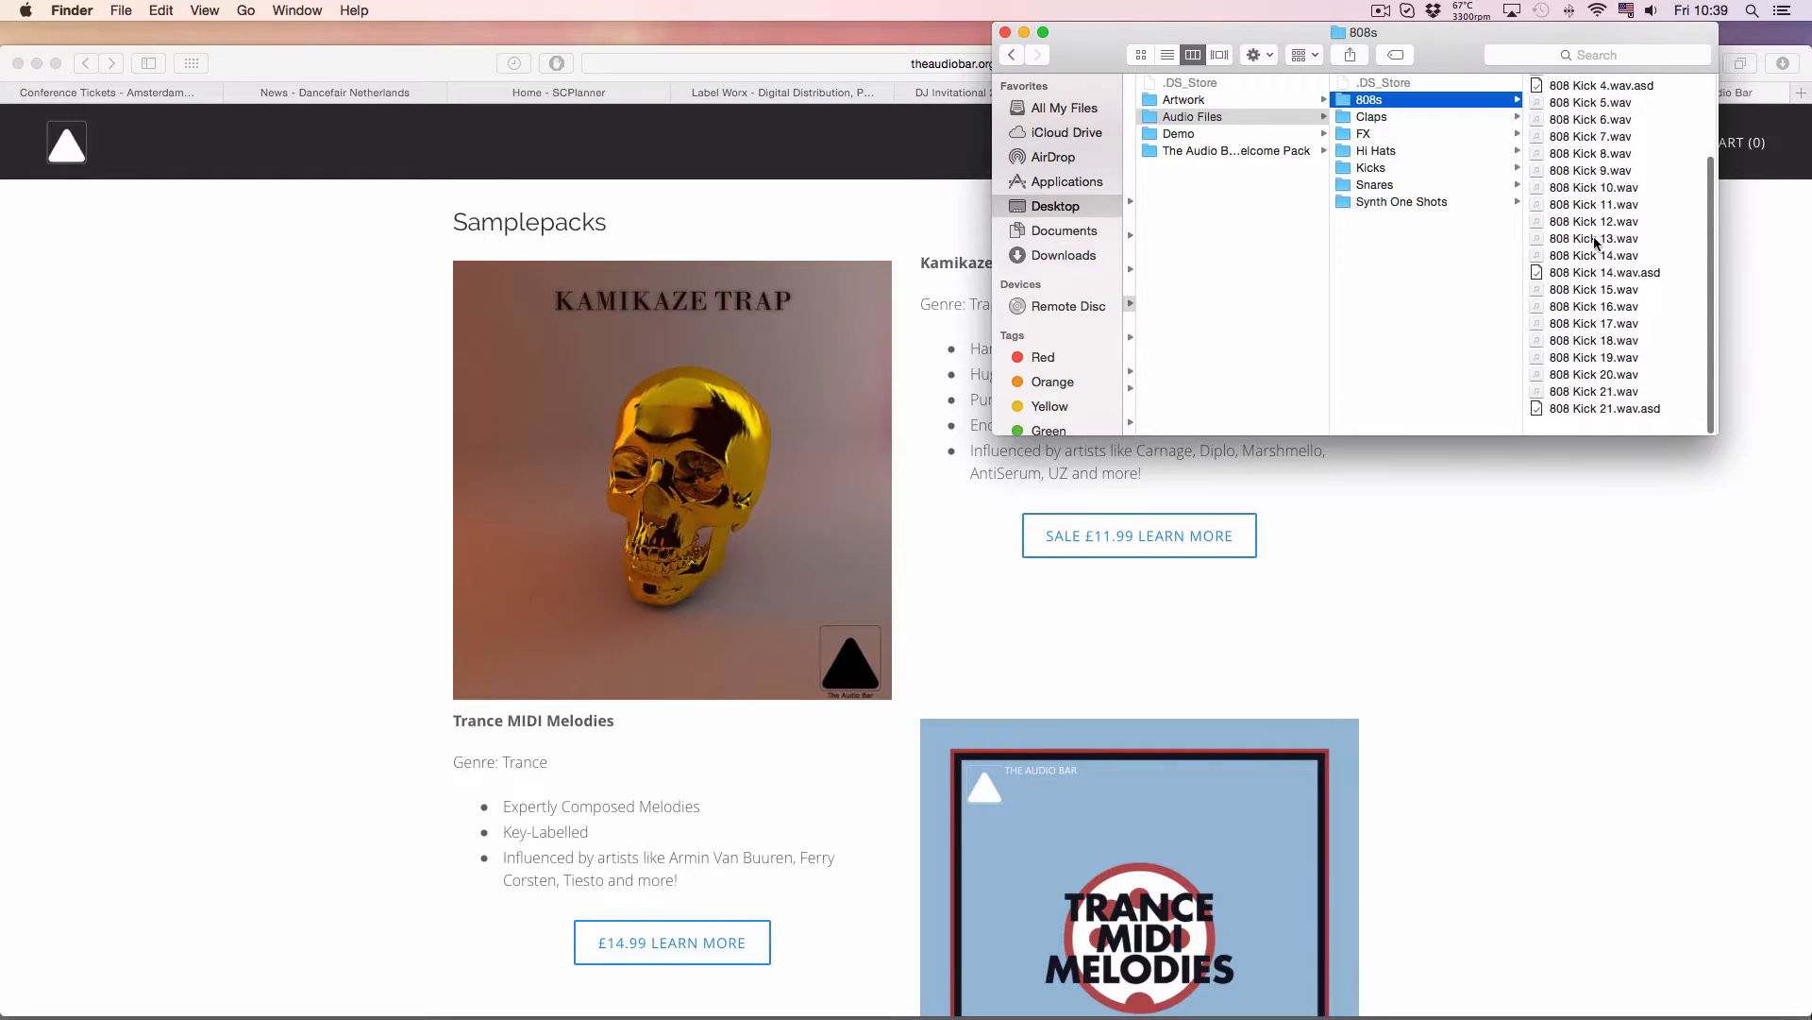
left_click(1467, 121)
left_click(1466, 133)
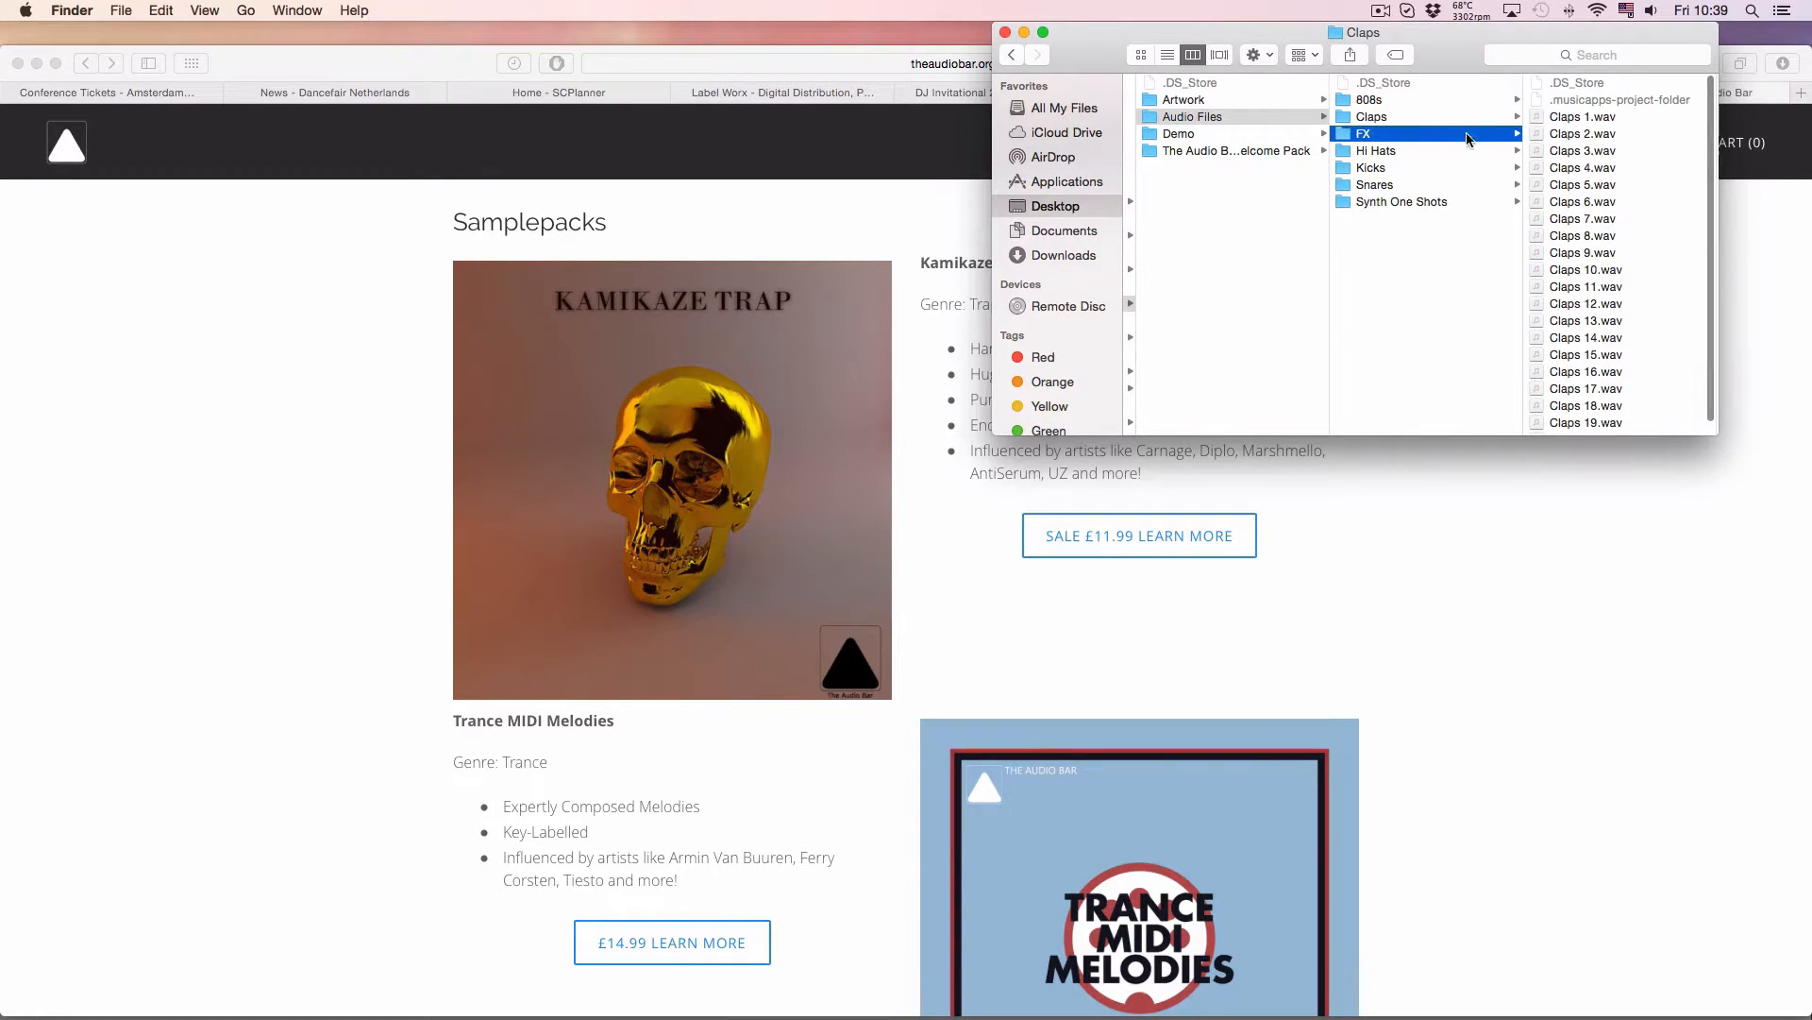
left_click(1416, 153)
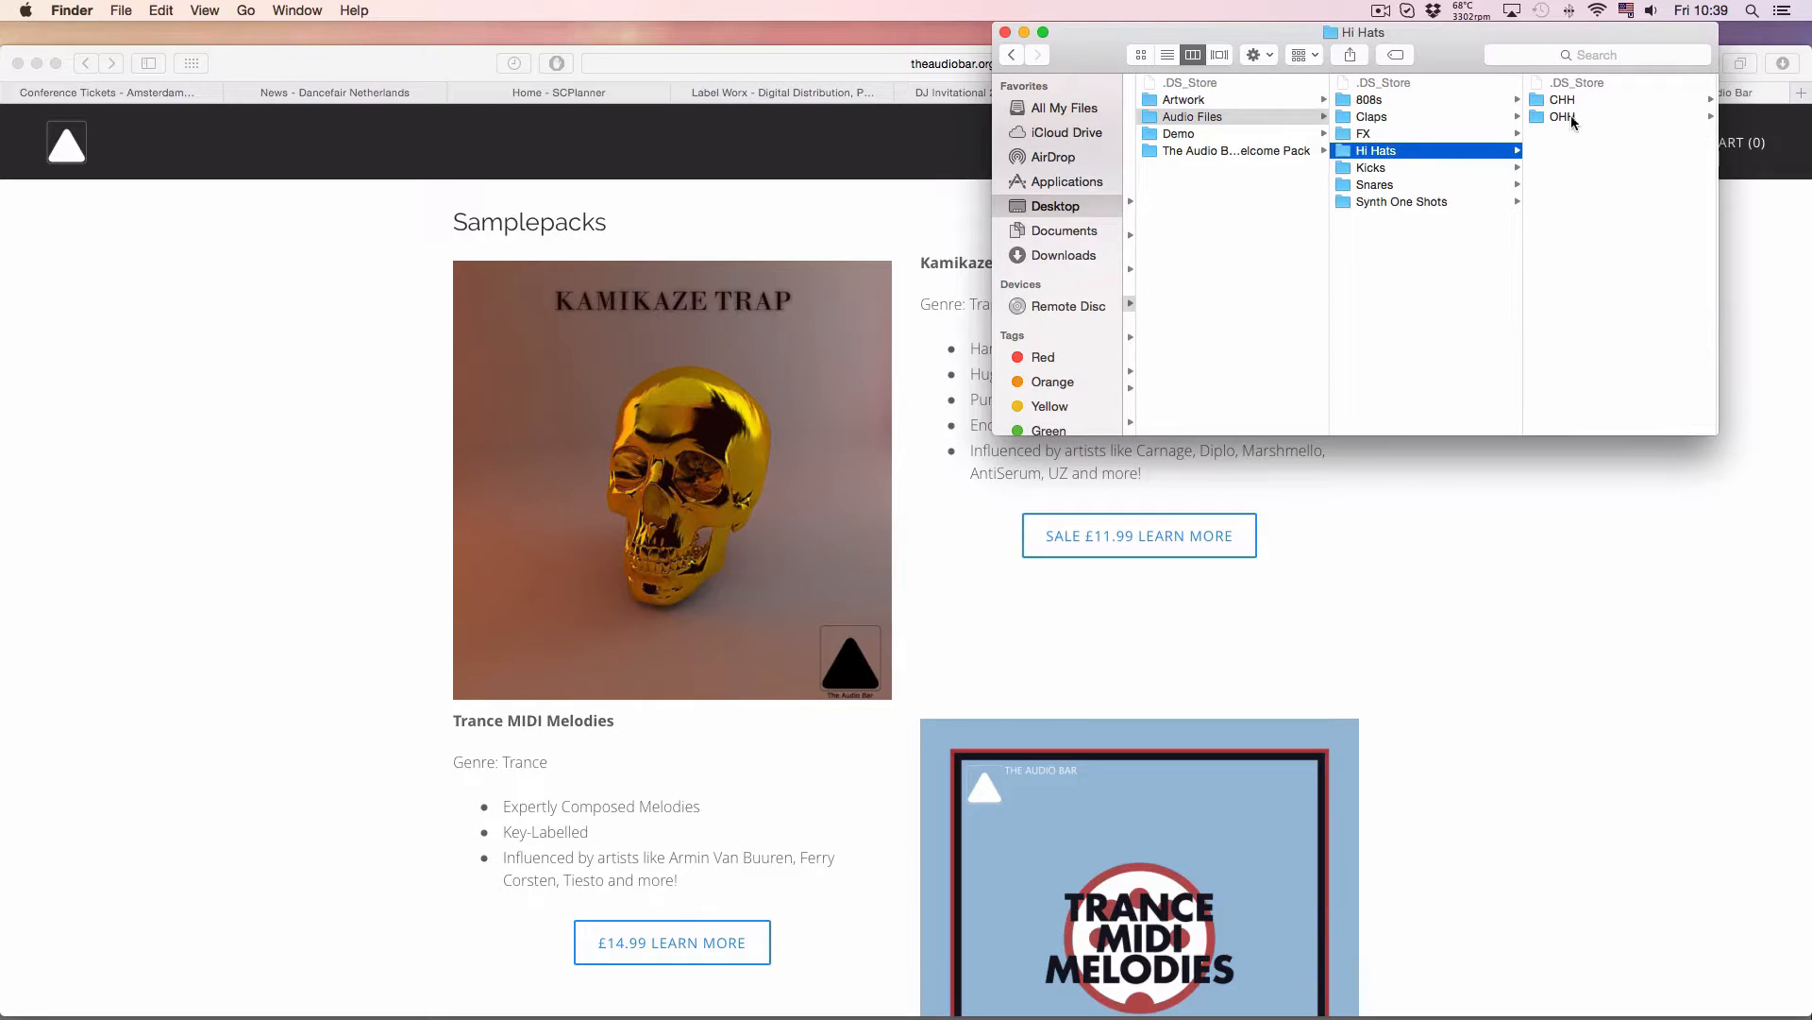
left_click(1385, 170)
left_click(1374, 210)
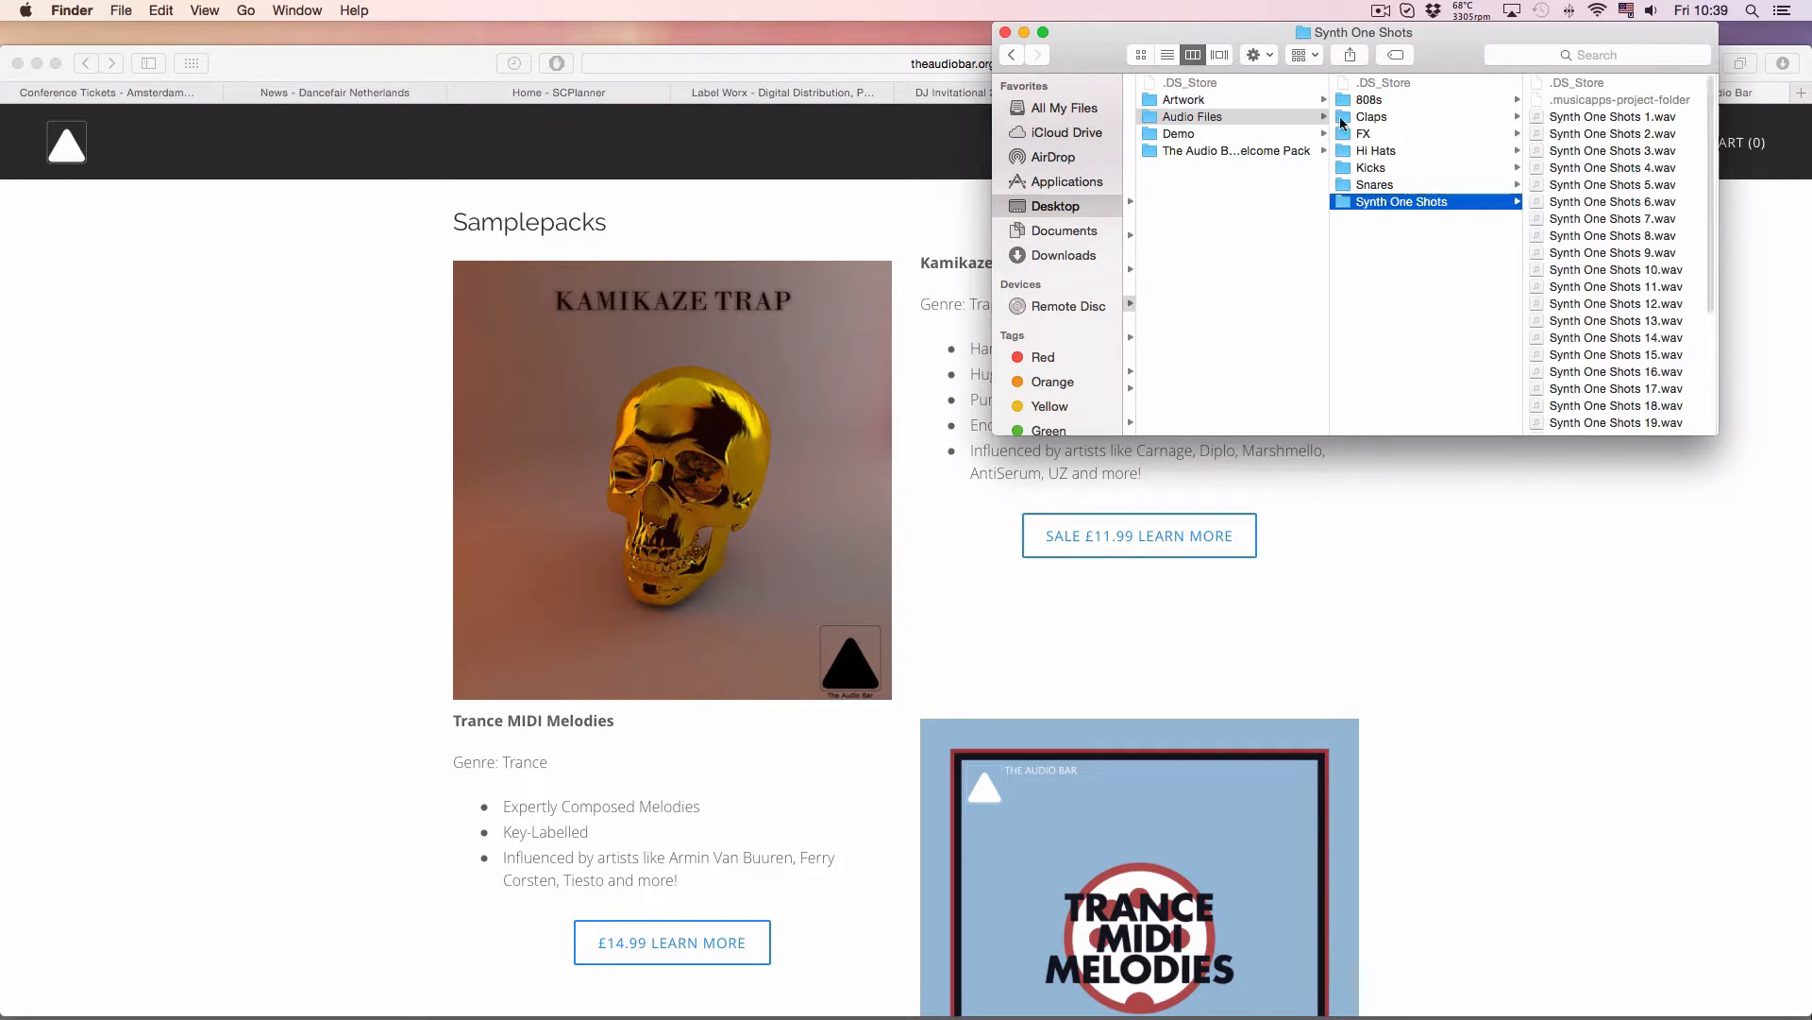
Step: Switch to Safari, open the Kamikaze Trap product page from Samplepacks and read through its description and specifications
left_click(1532, 491)
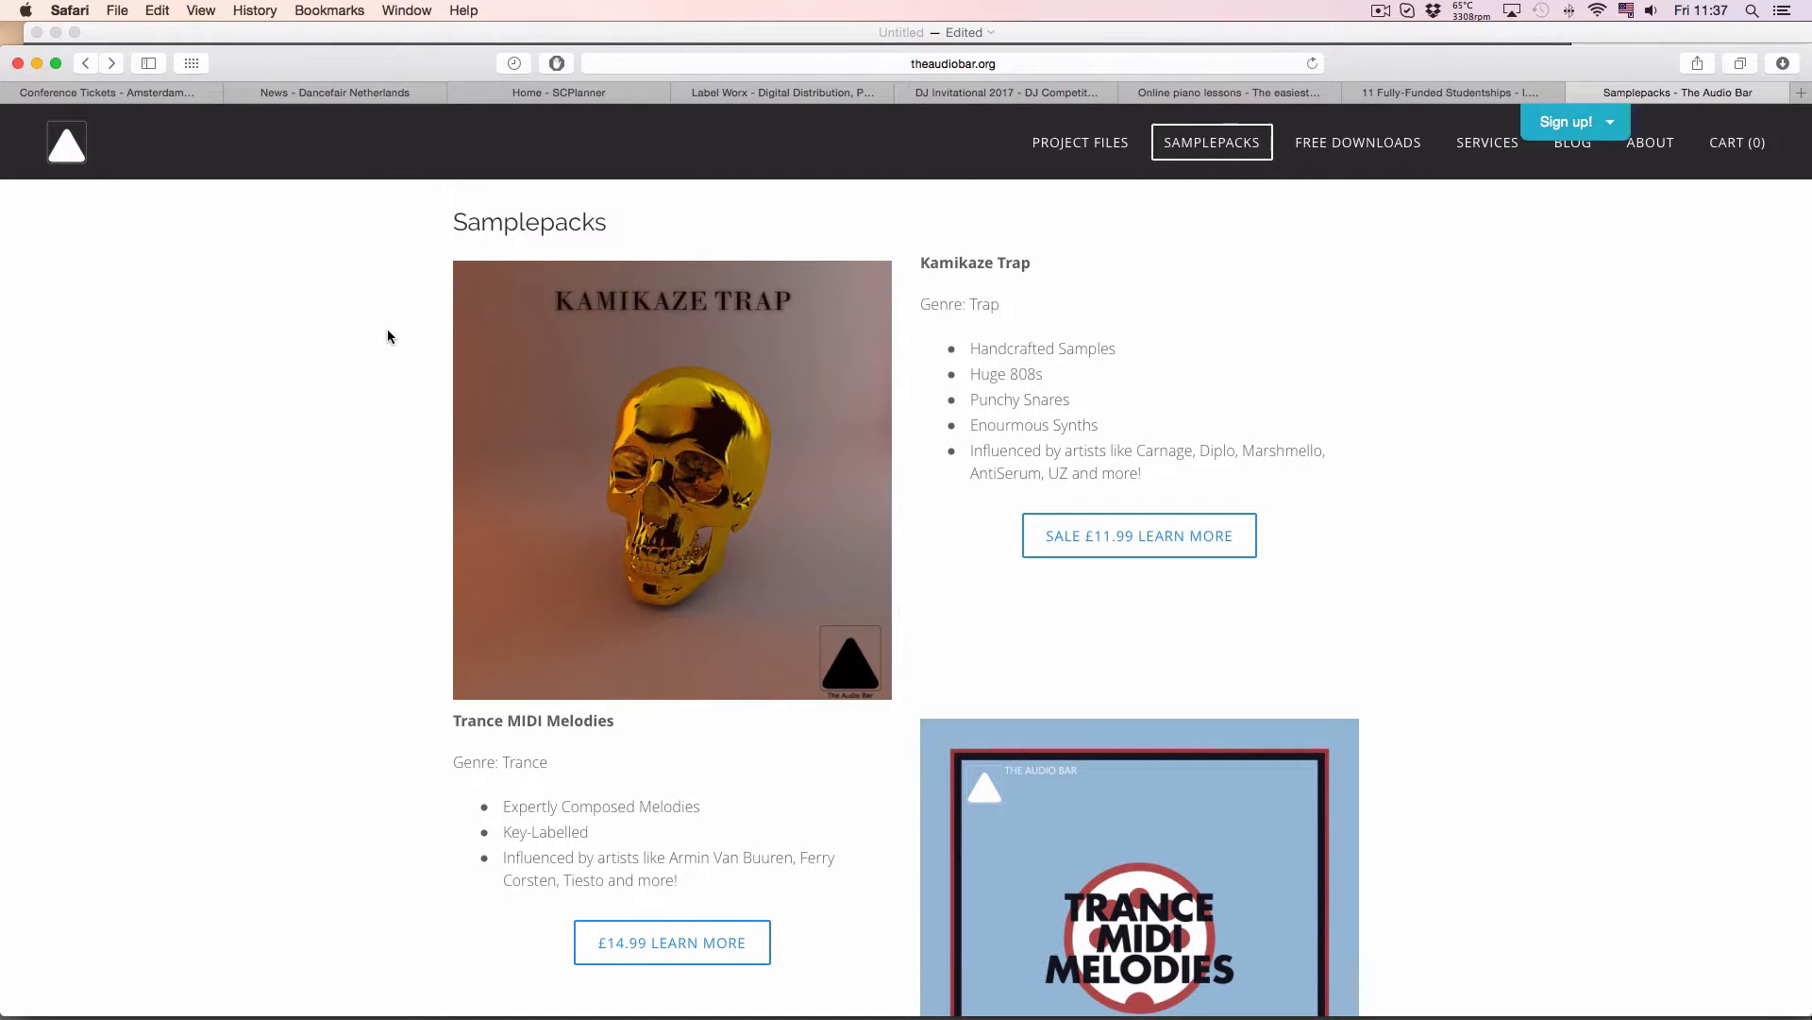
left_click(1081, 526)
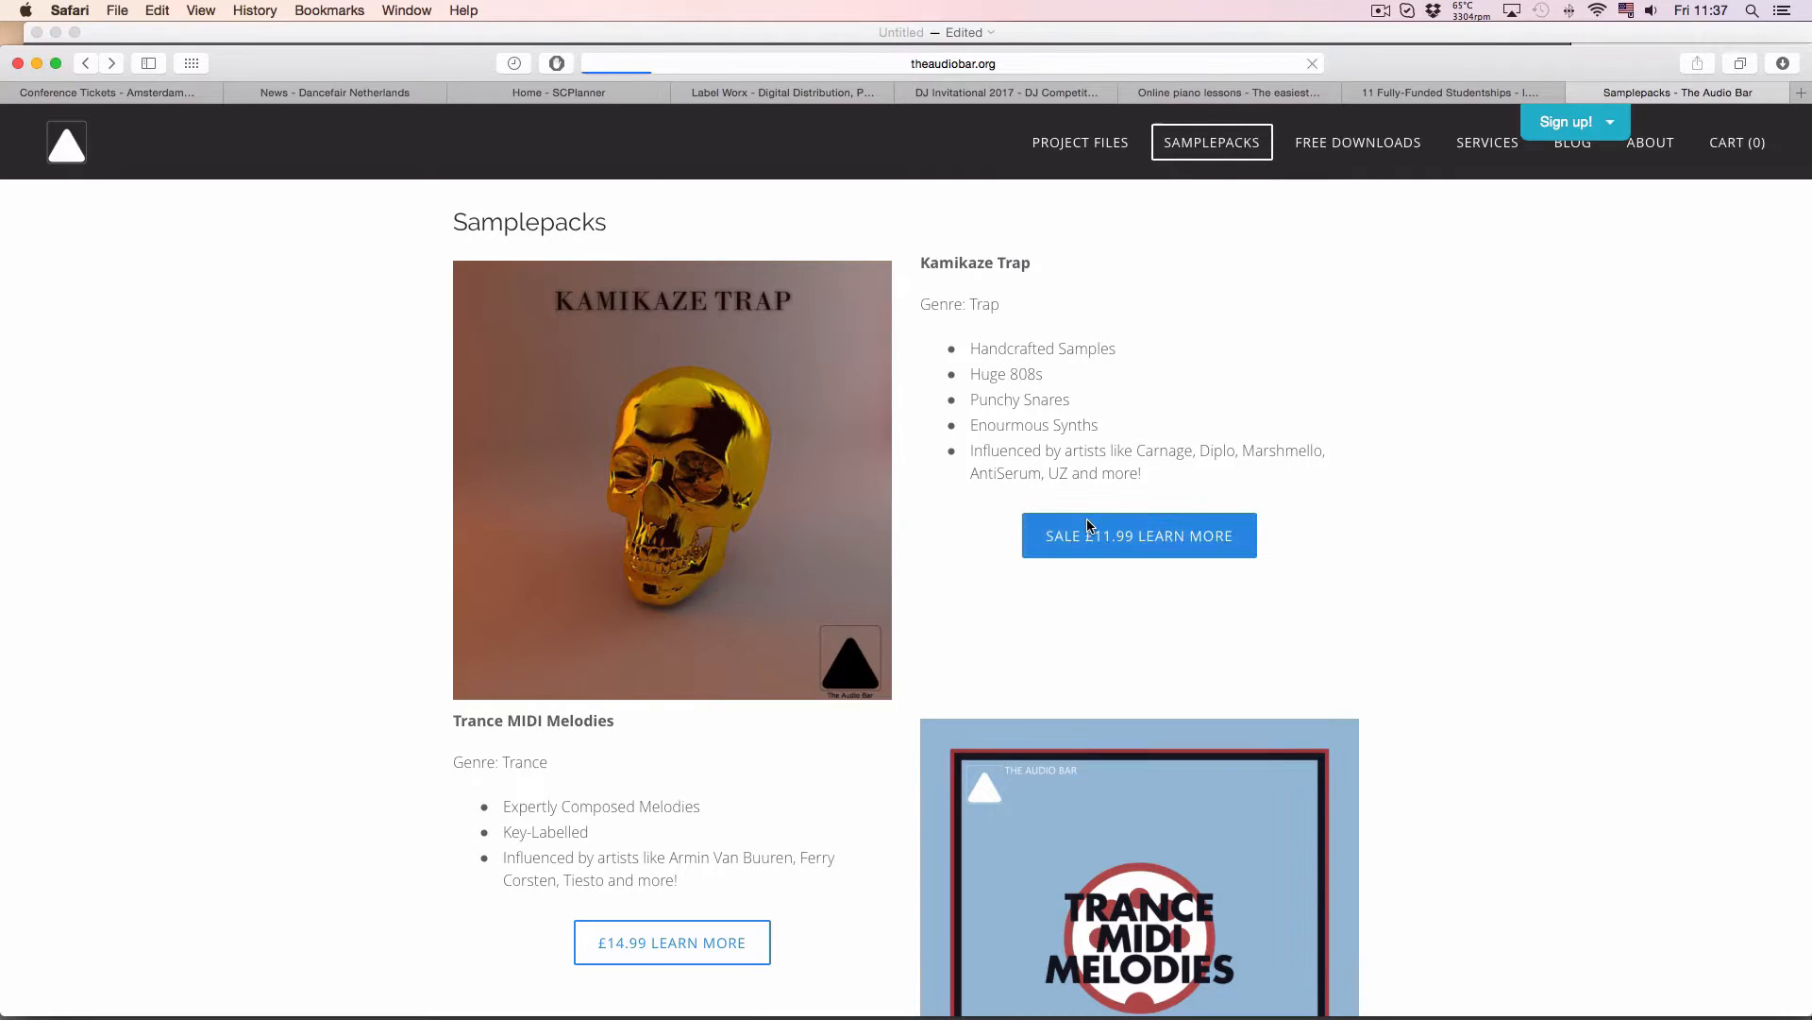
scroll(1072, 525, "down", 5)
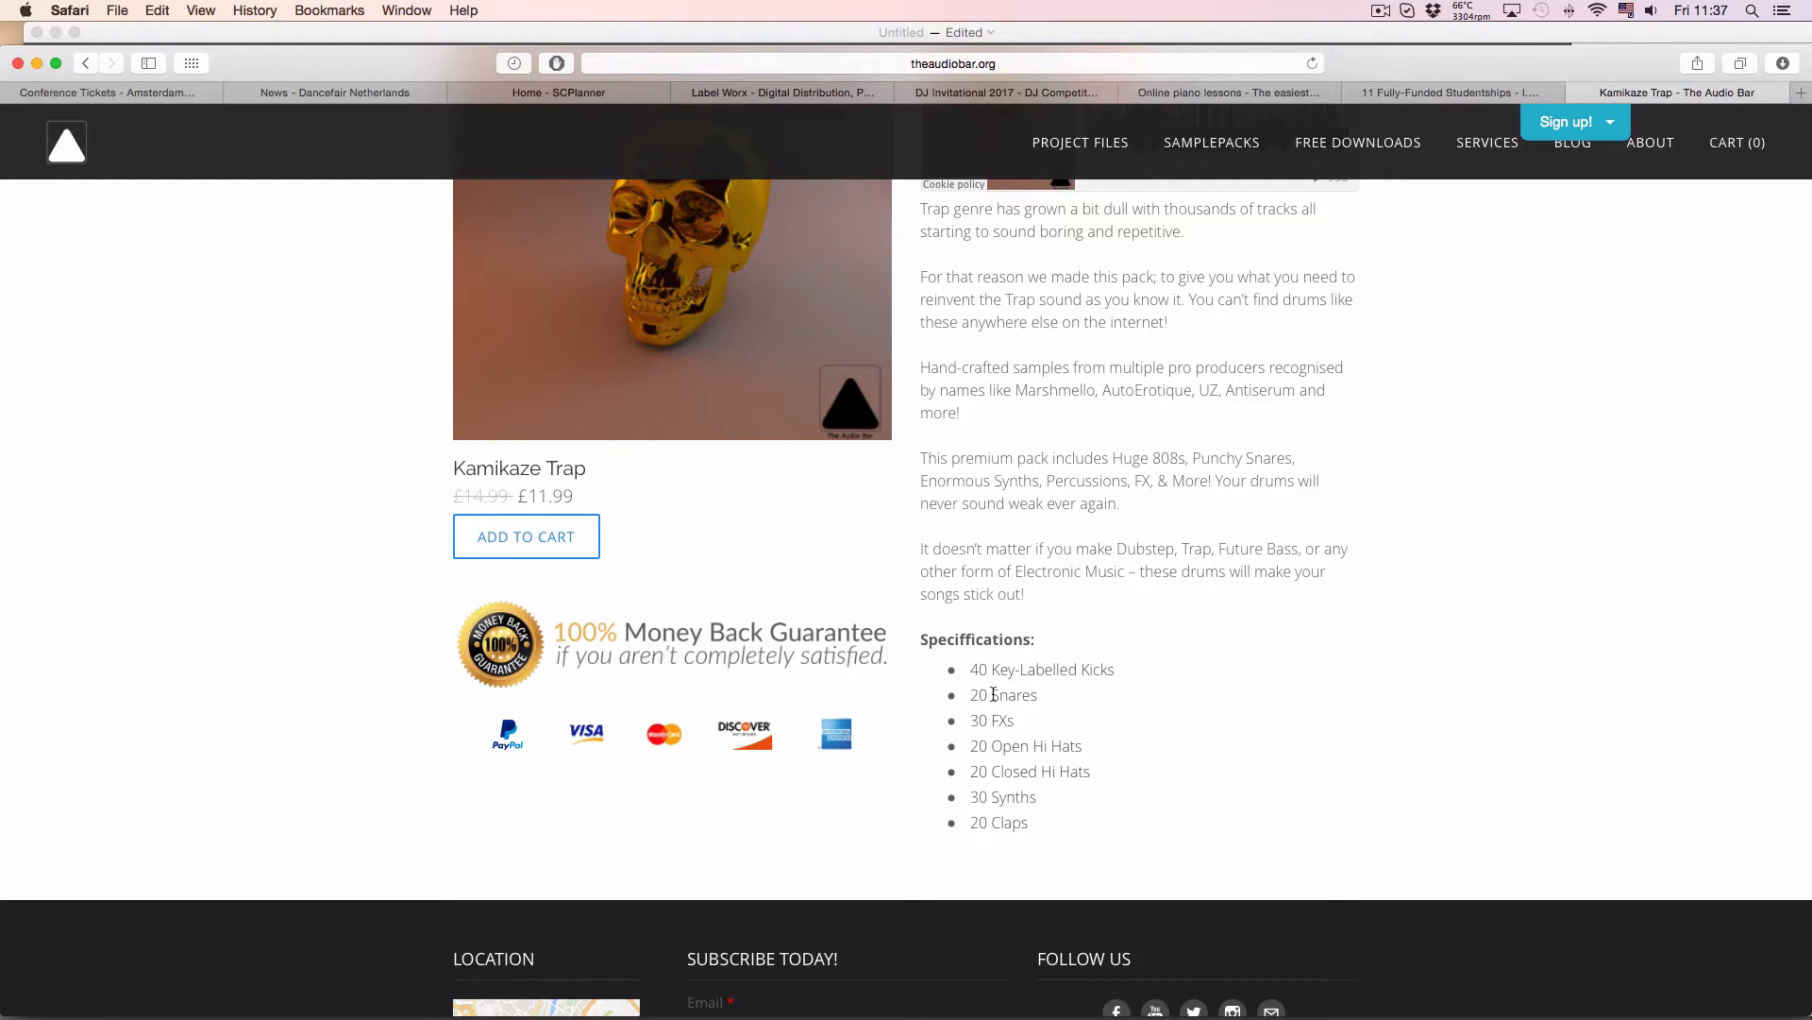
scroll(993, 694, "up", 5)
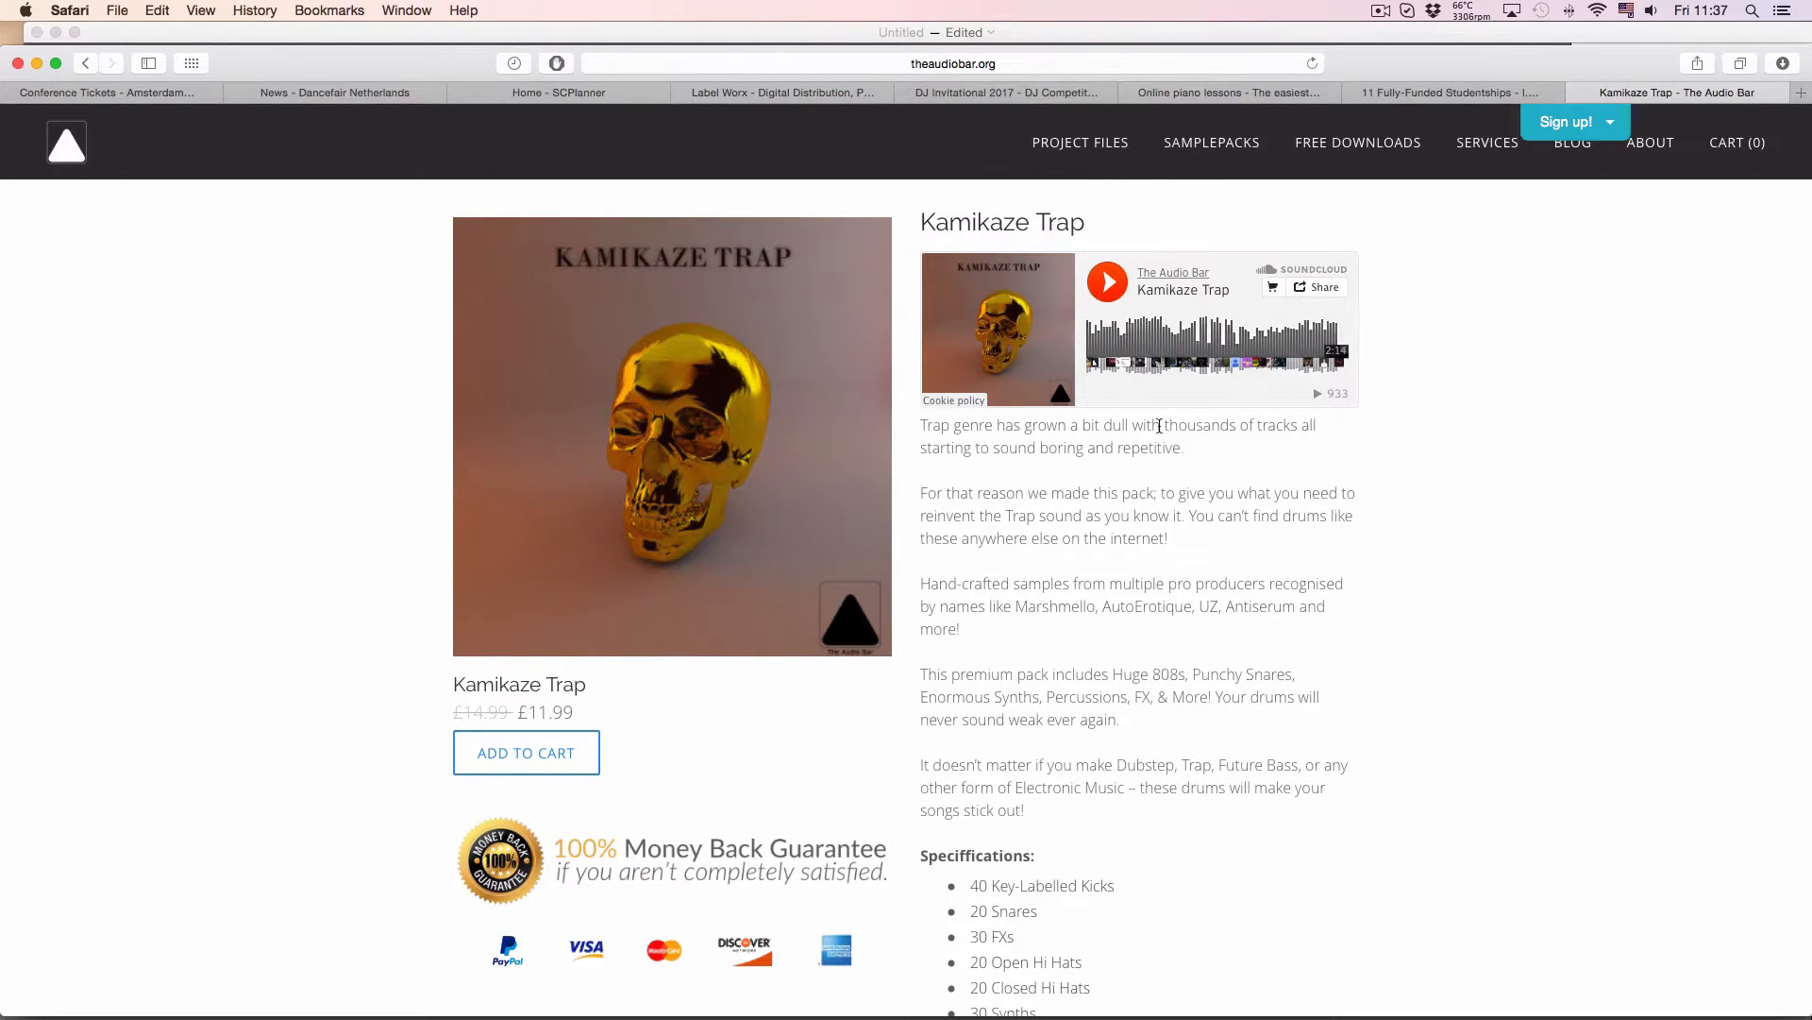
scroll(1204, 483, "down", 3)
scroll(1205, 483, "up", 3)
Step: Minimise Safari, switch to Ableton Live and zoom the arrangement in on the opening bars of the Perc and Intro Melody tracks
left_click(37, 64)
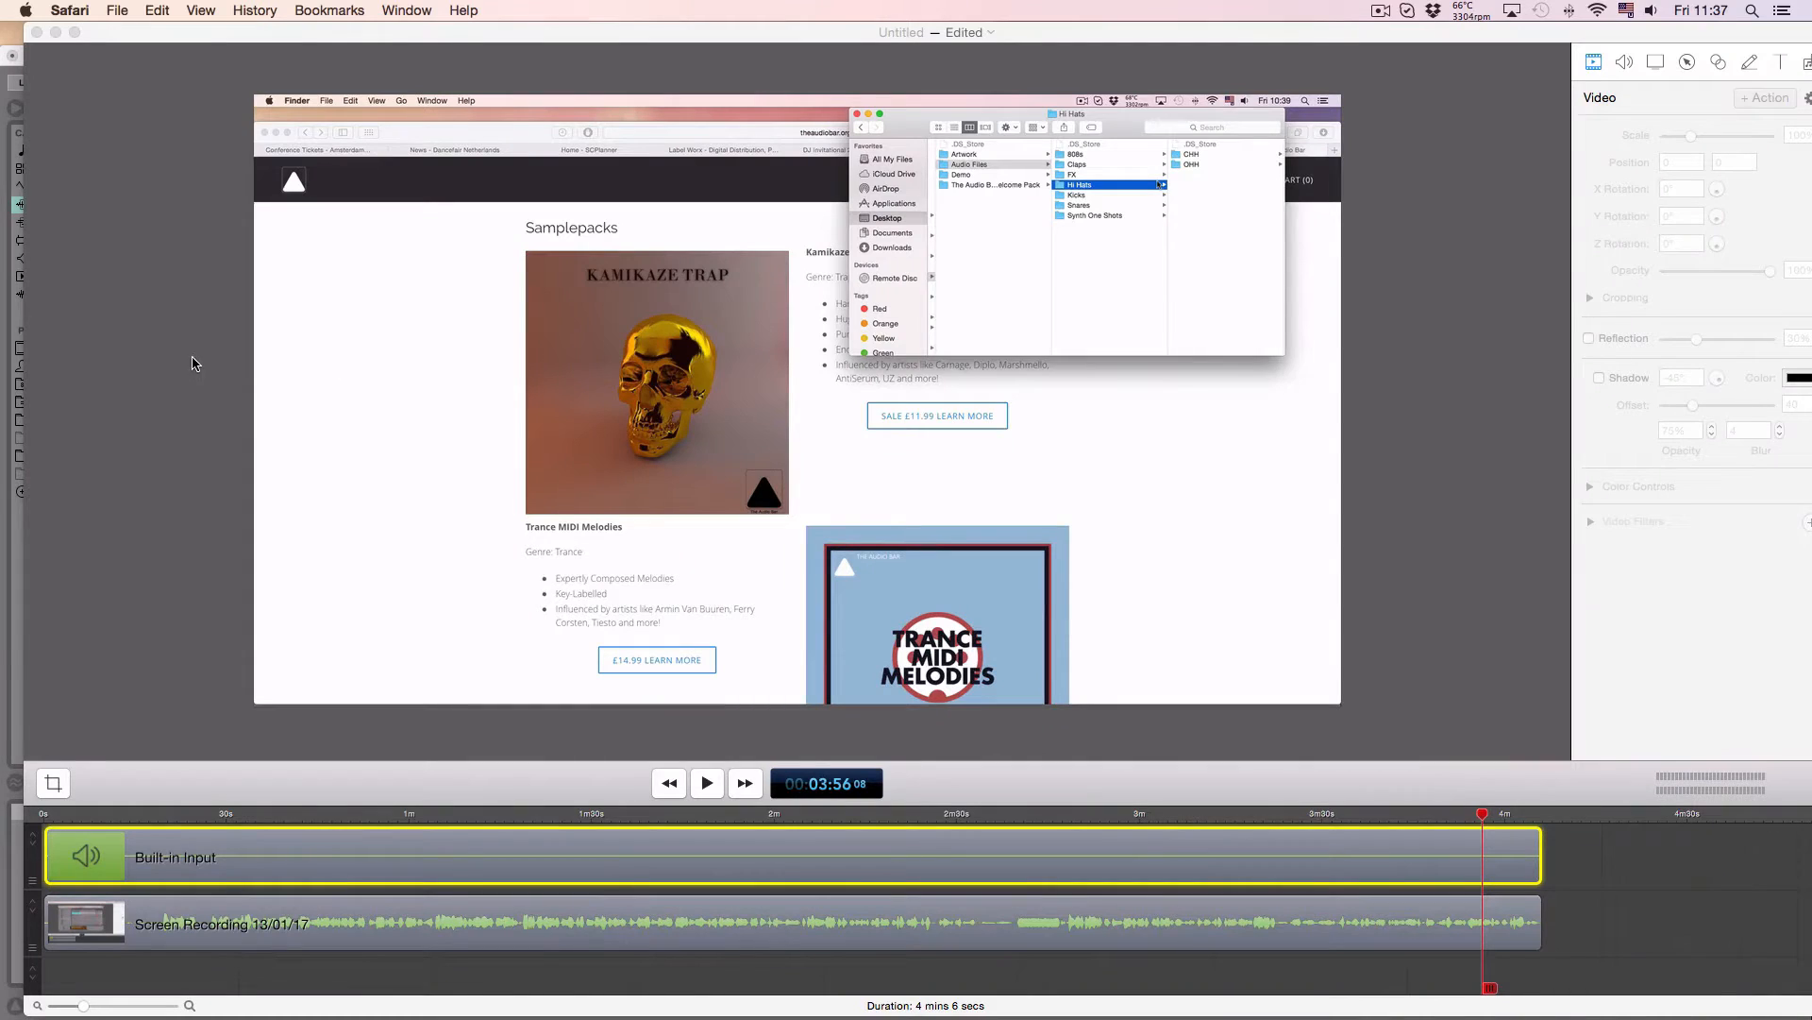
left_click(5, 332)
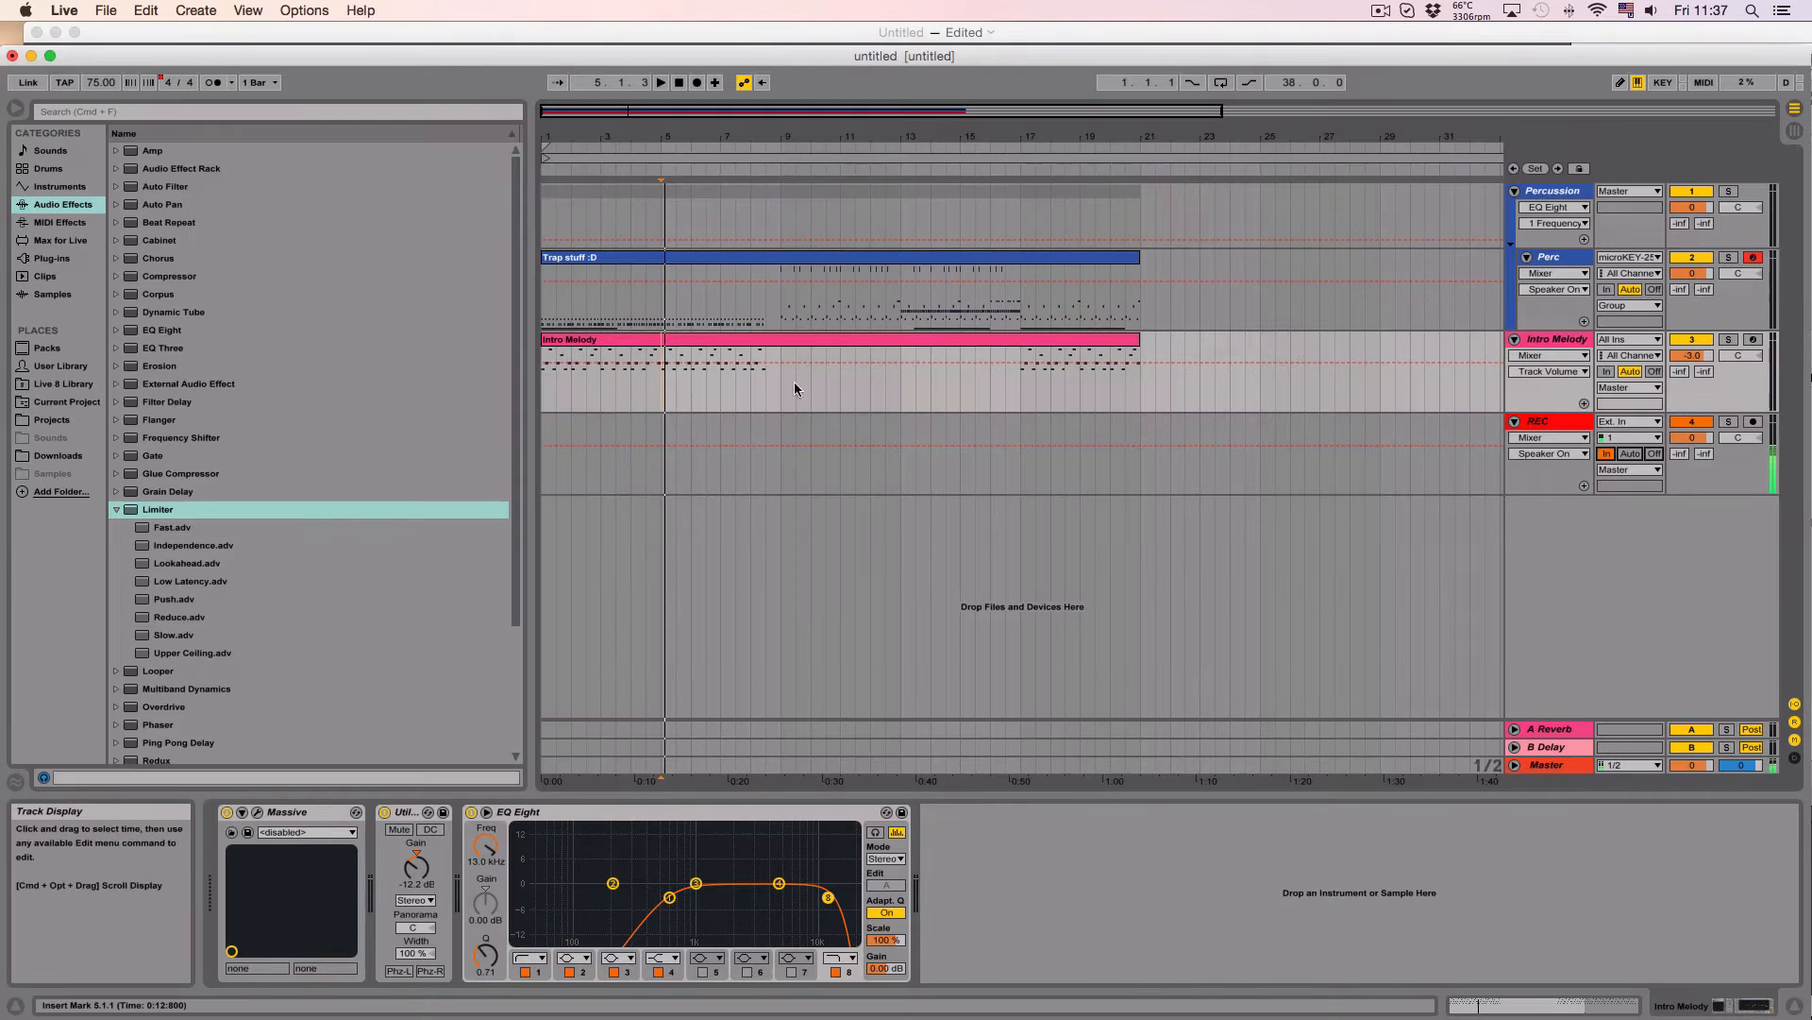
left_click(771, 387)
left_click(659, 376)
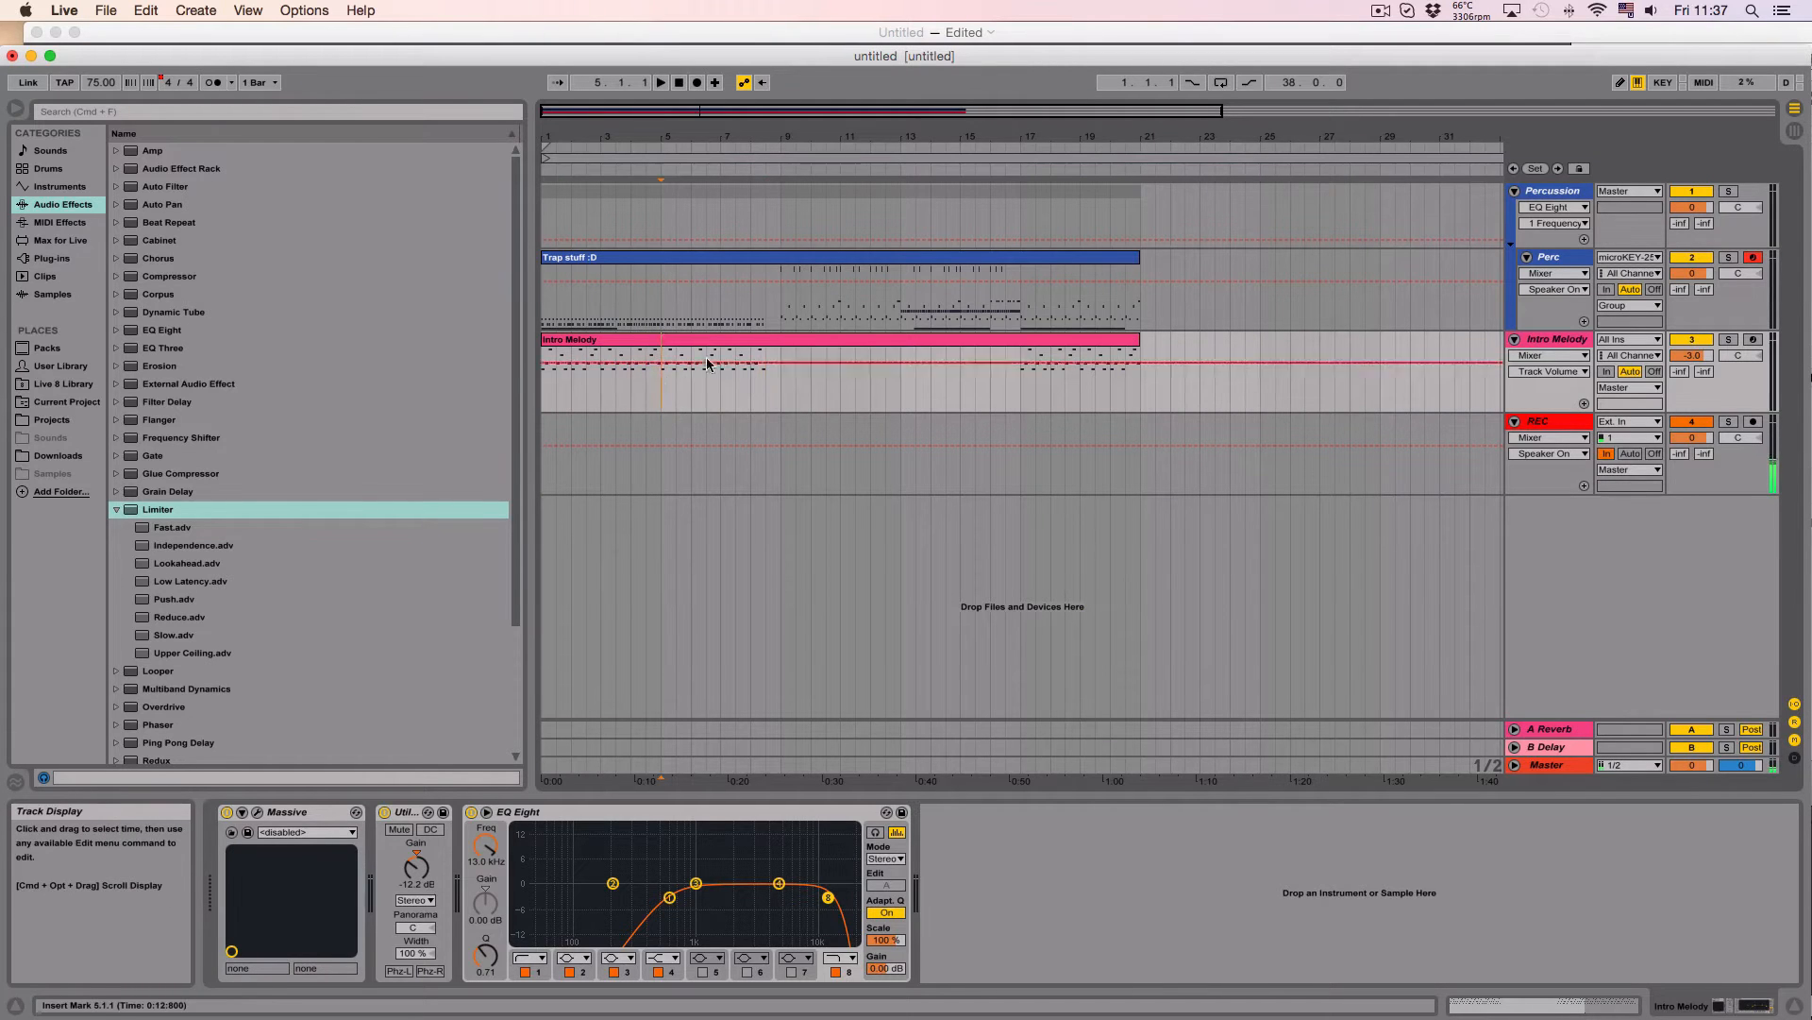
left_click(665, 291)
left_click_drag(607, 138, 607, 221)
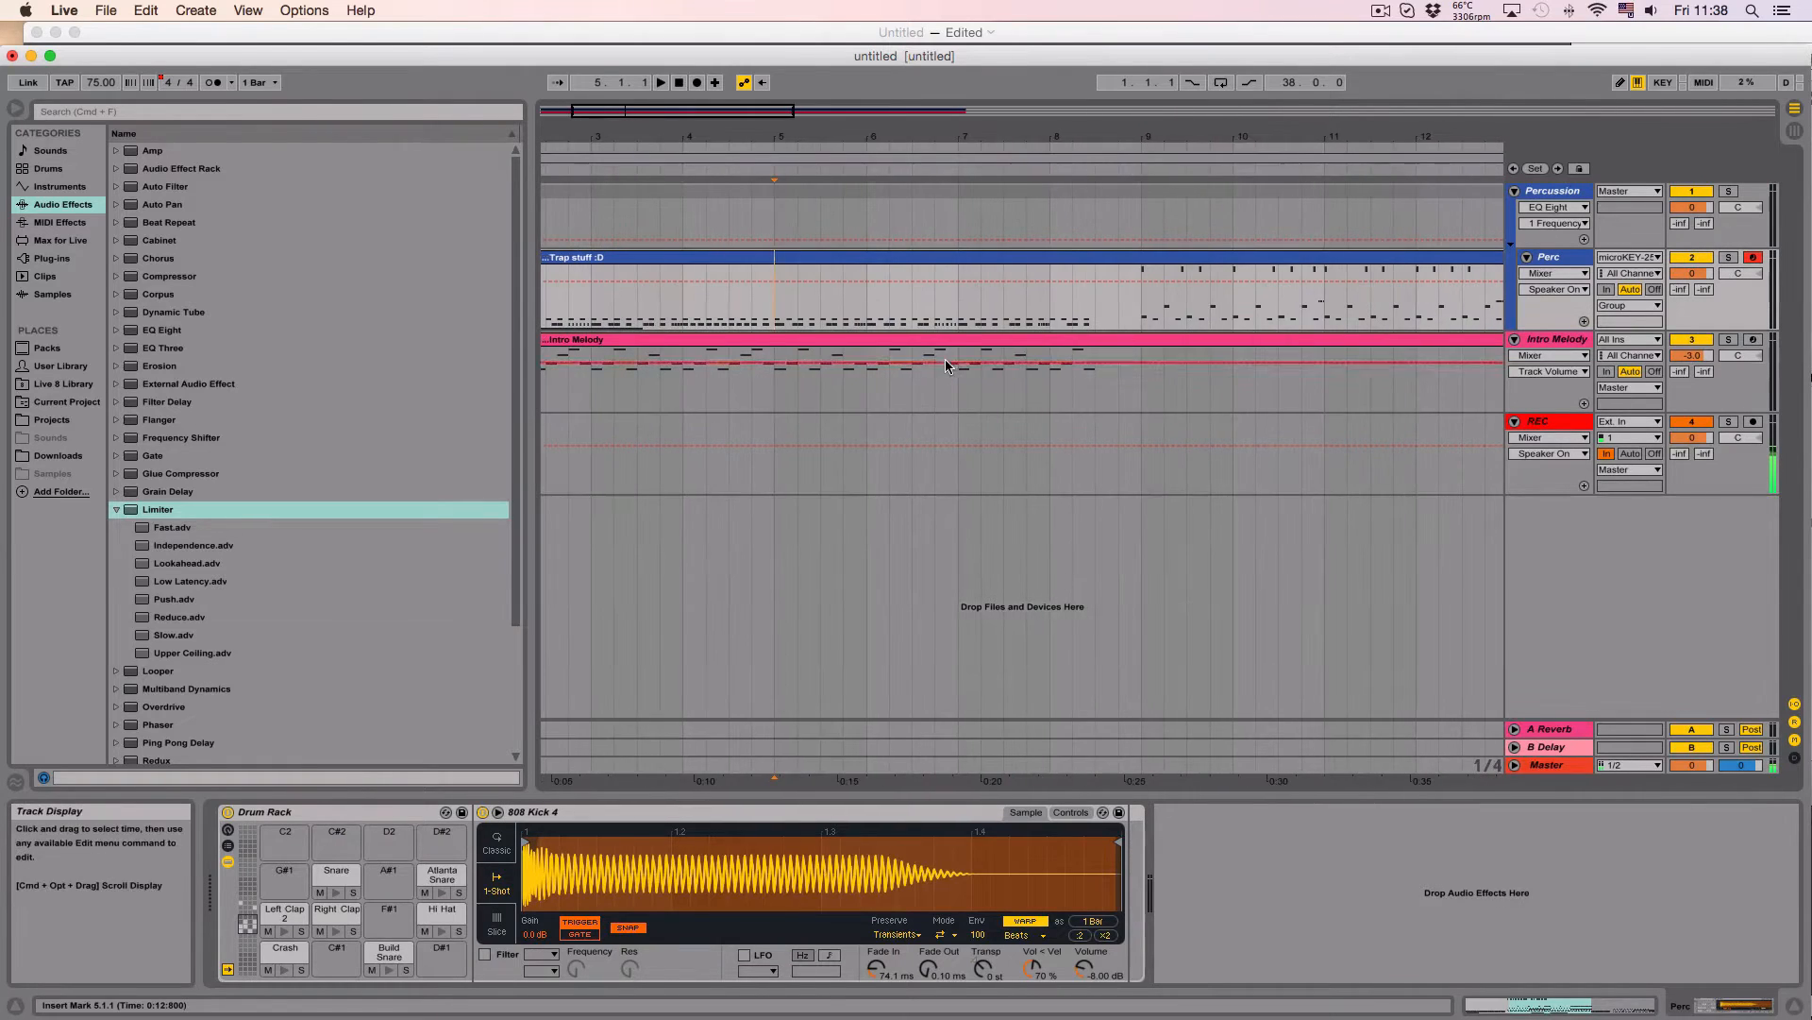
key("plus")
left_click(632, 378)
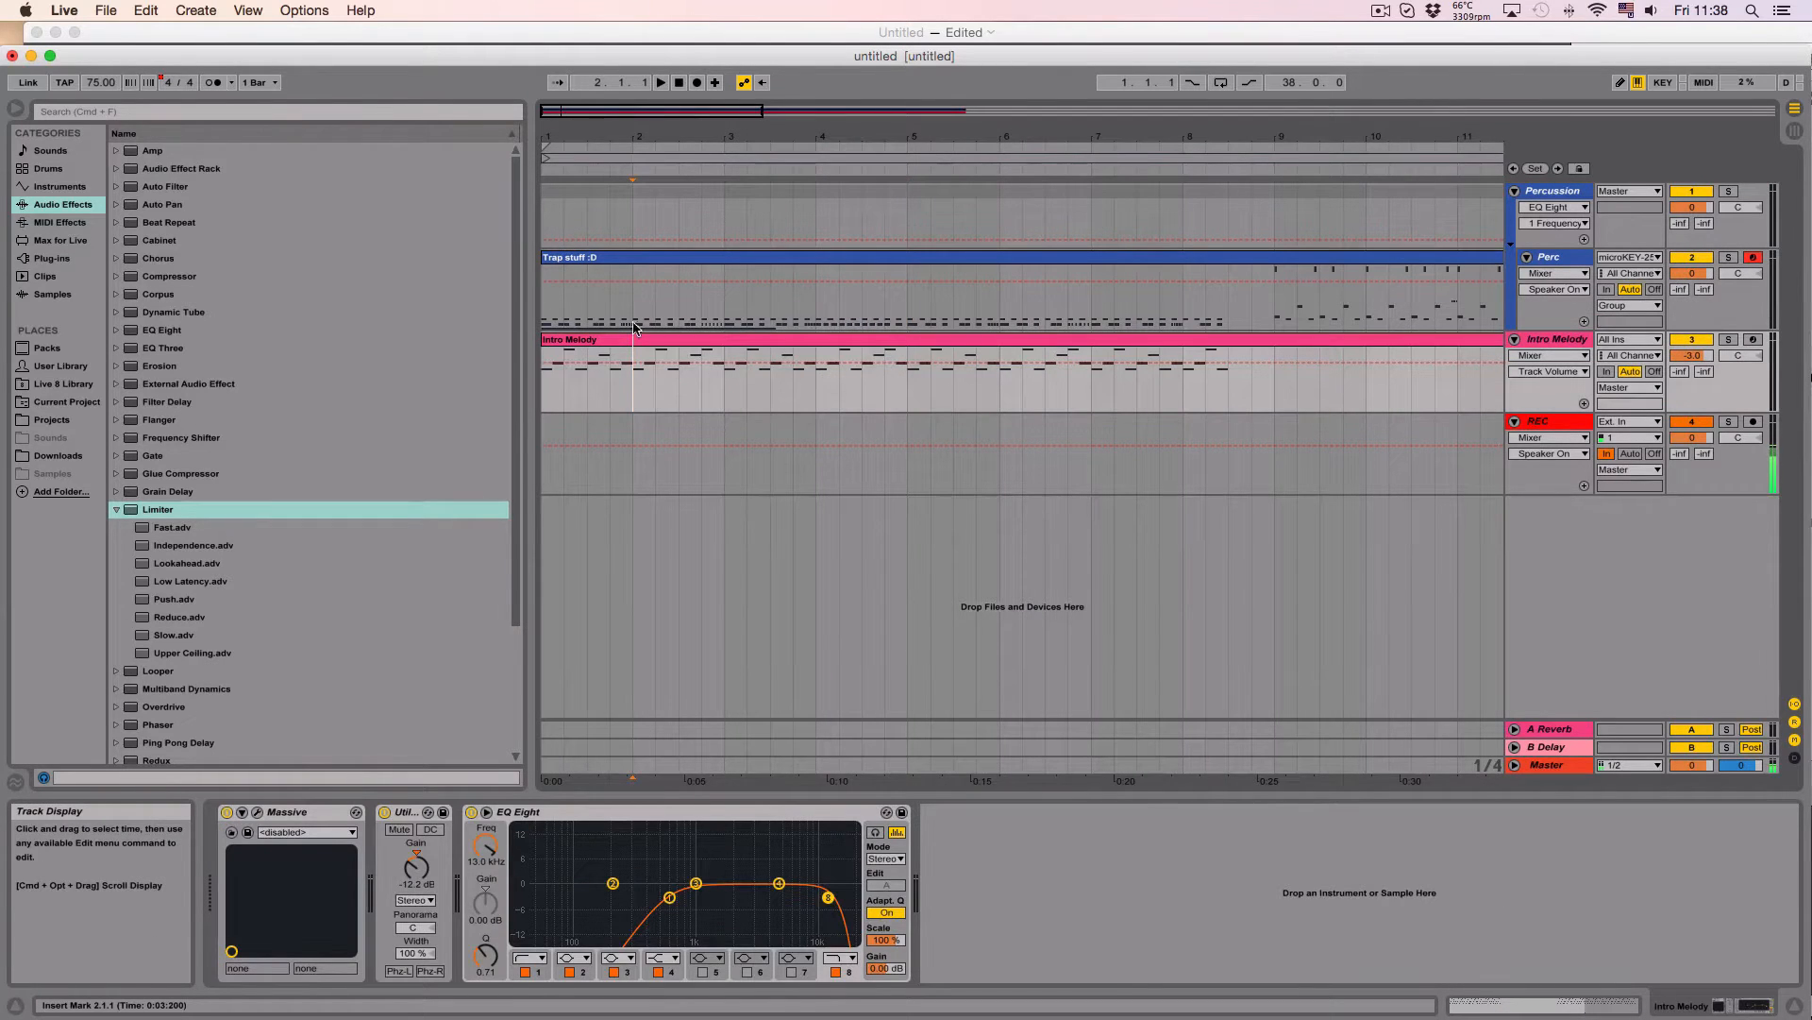
Step: Examine the Trap stuff :D clip on the Perc track from bar 1 to the section starting at bar 9
left_click(554, 302)
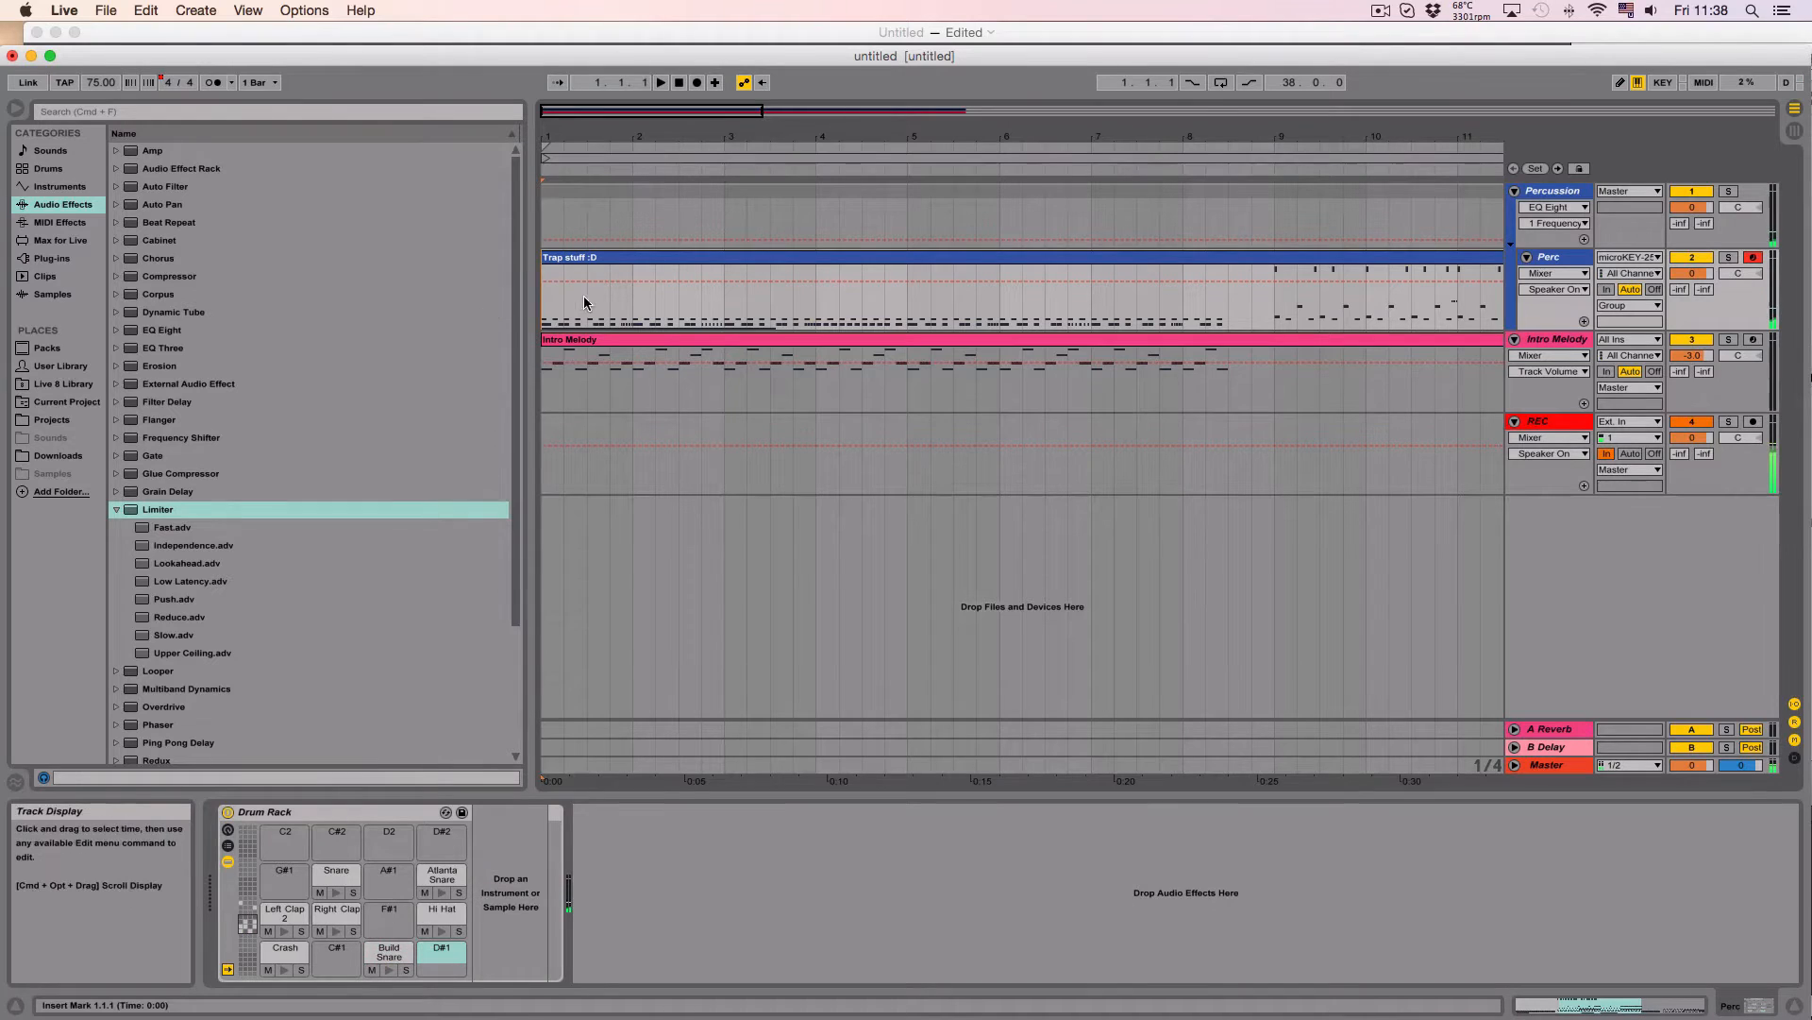
left_click(632, 300)
scroll(977, 292, "right", 5)
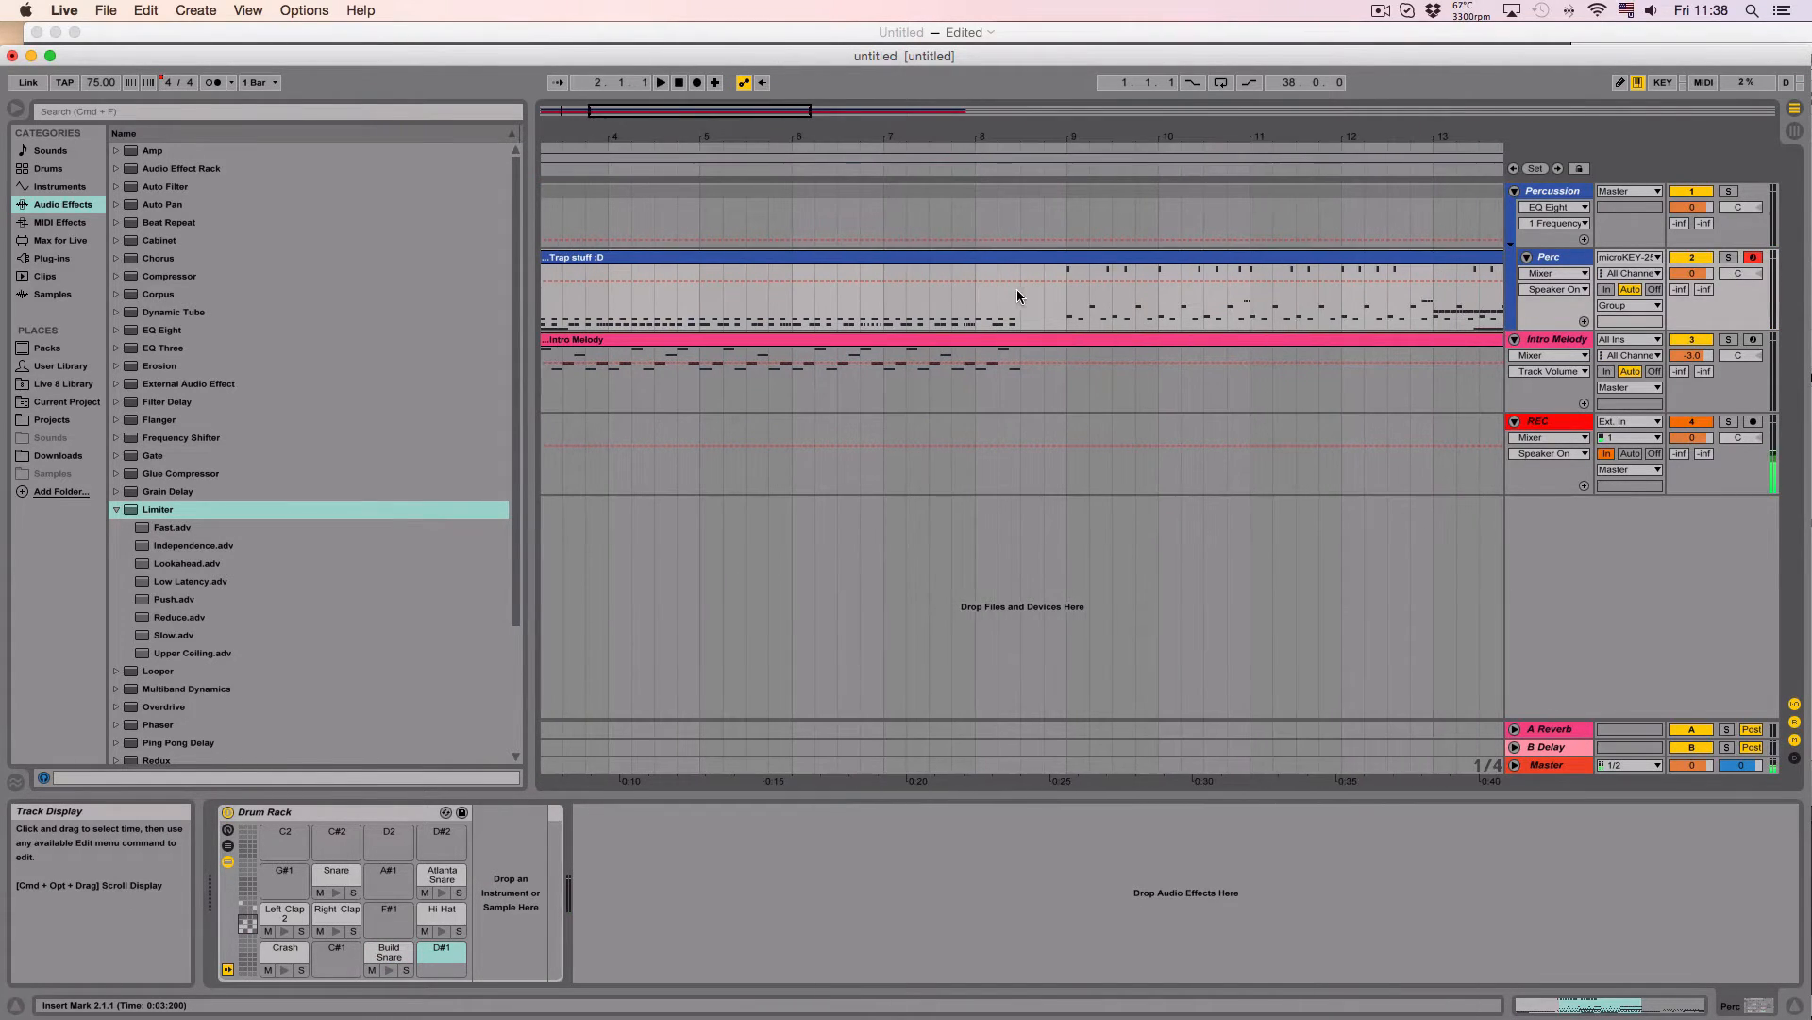
scroll(1071, 307, "right", 2)
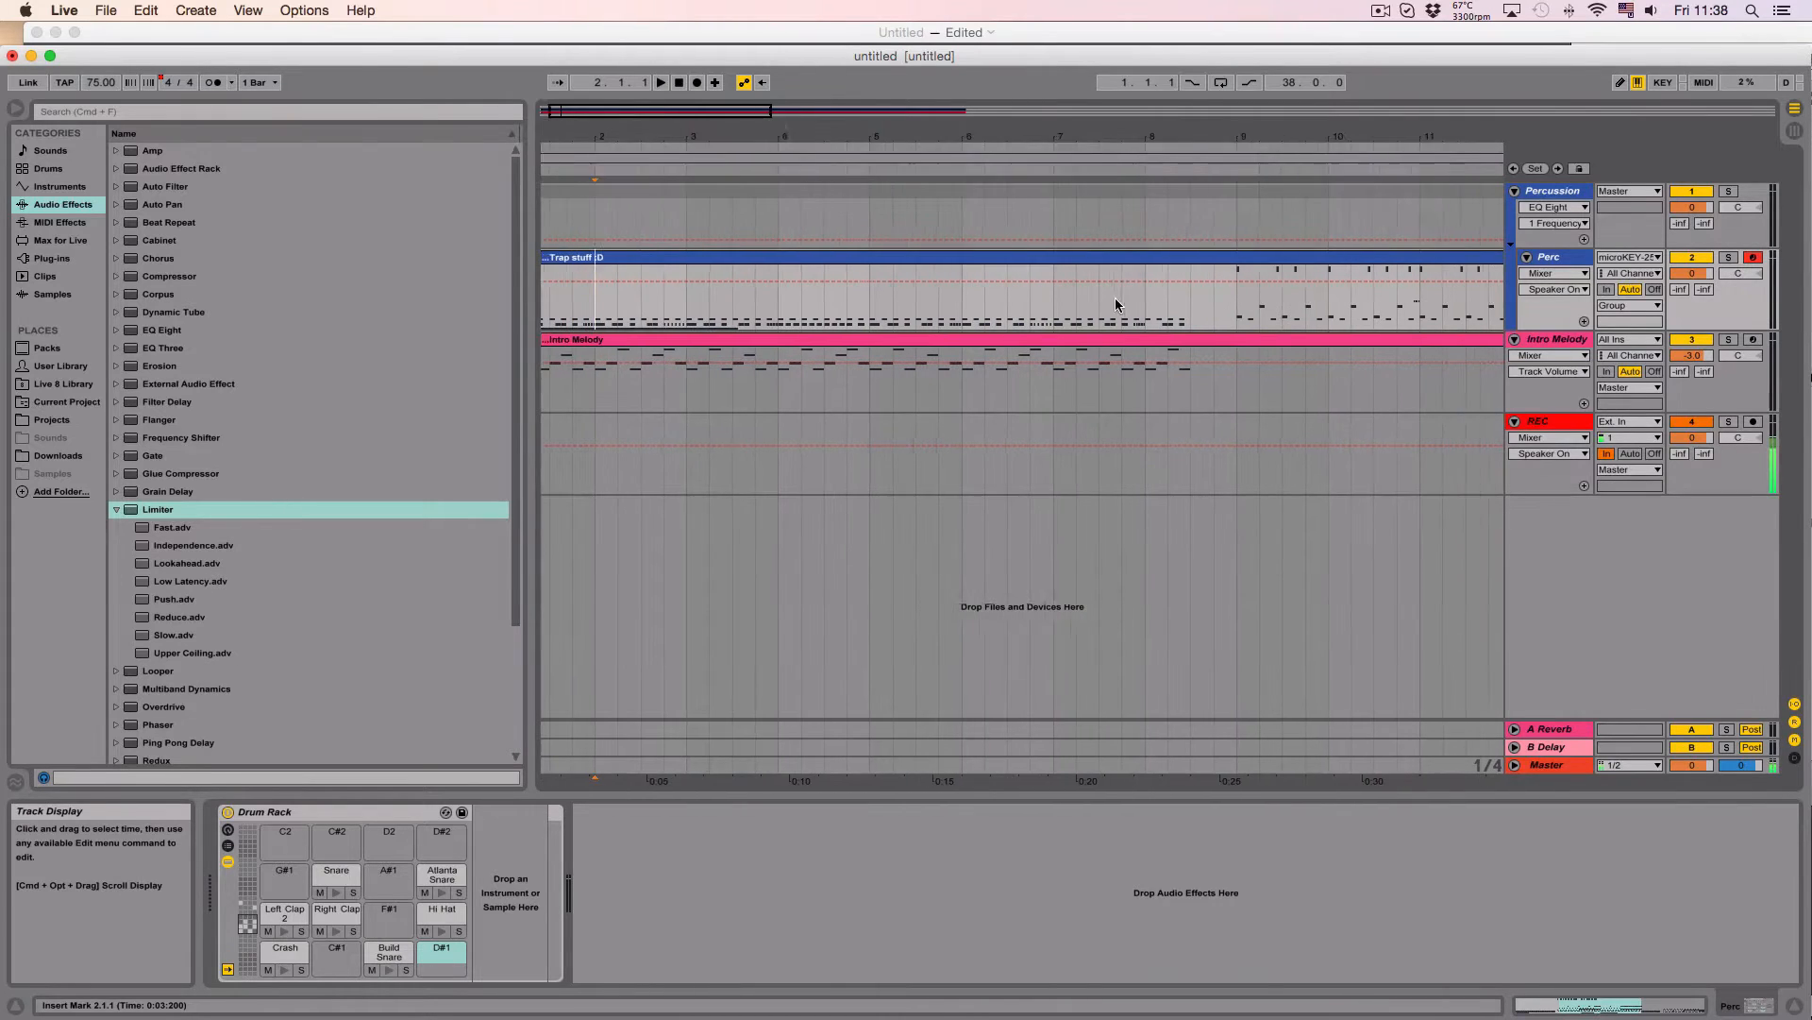
left_click(994, 305)
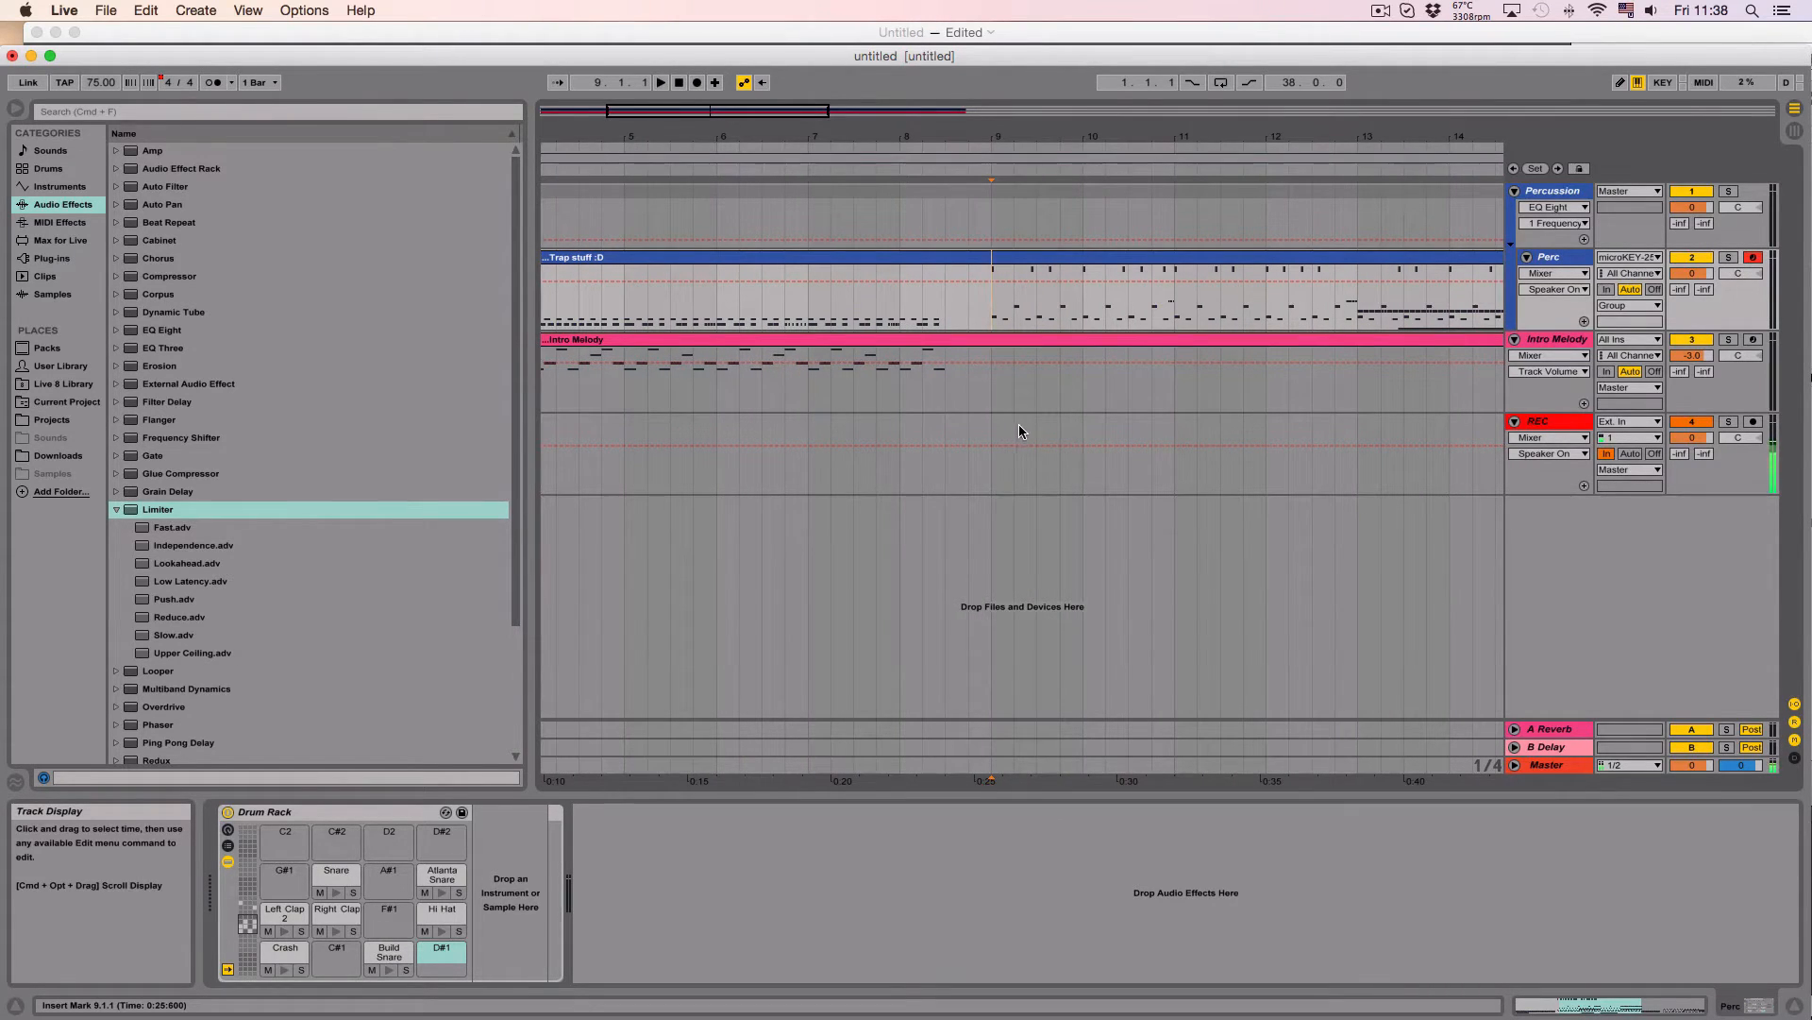
scroll(972, 304, "left", 5)
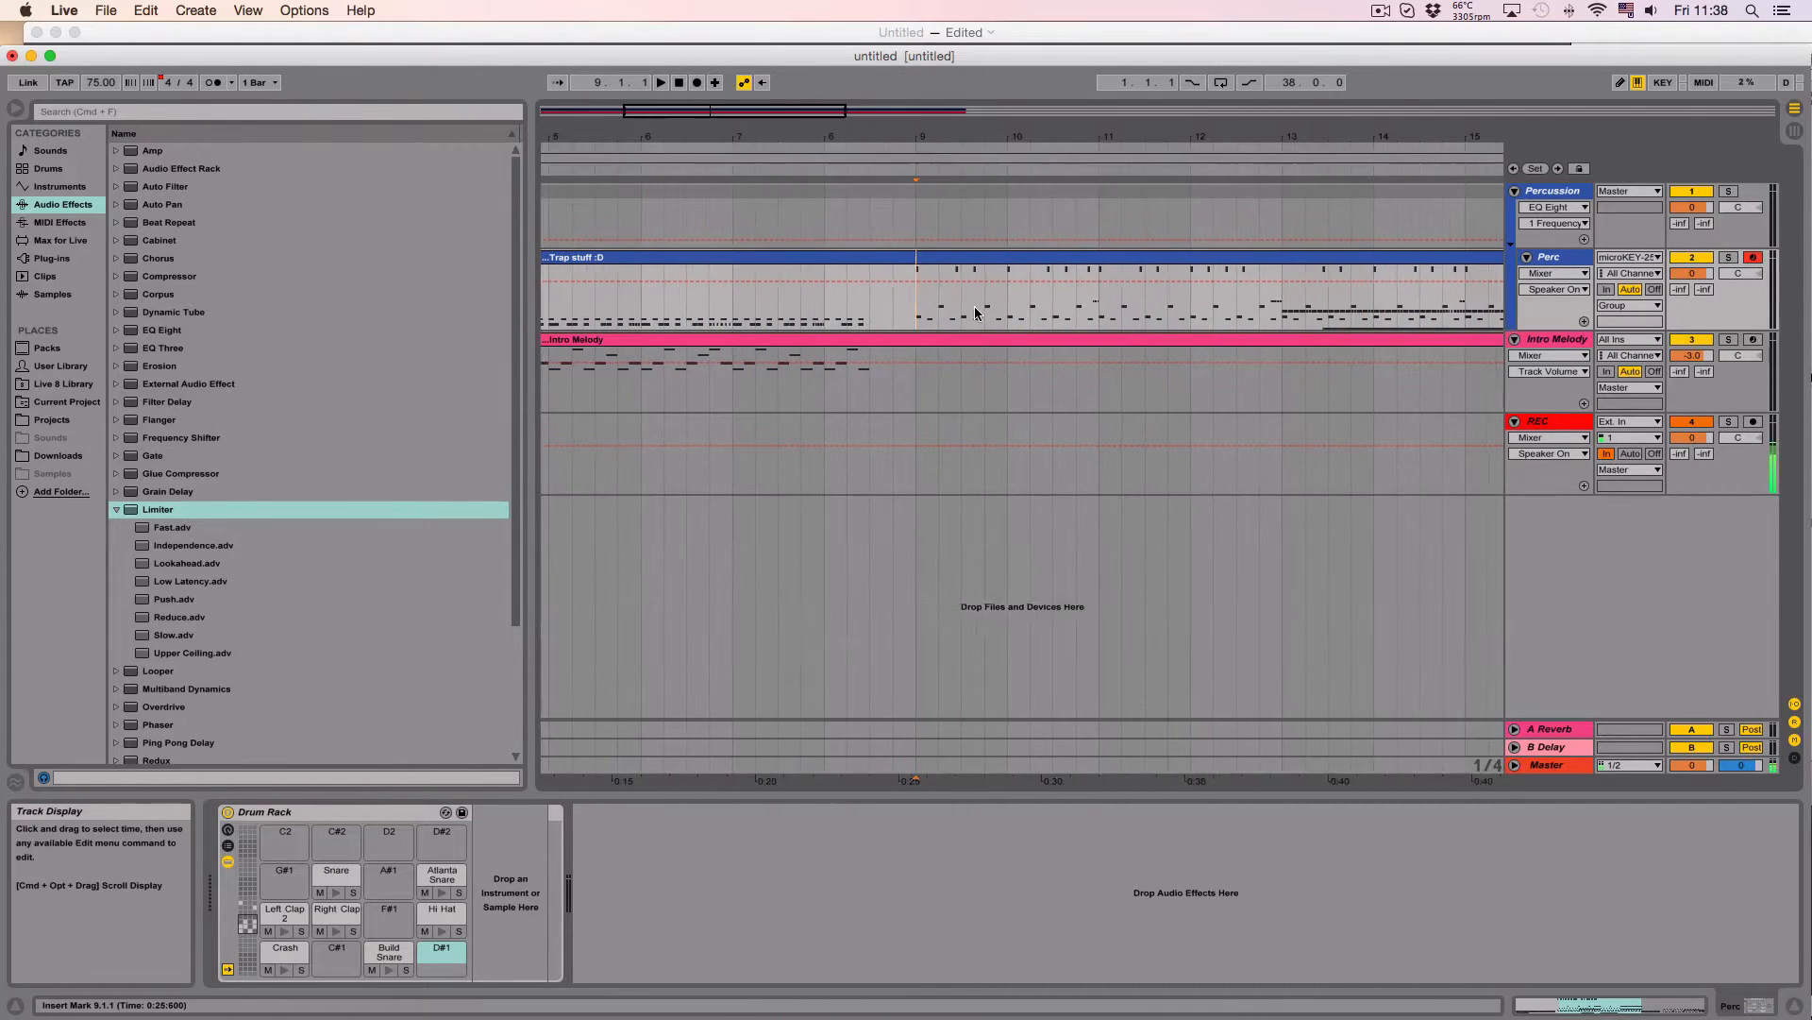
scroll(830, 308, "left", 1)
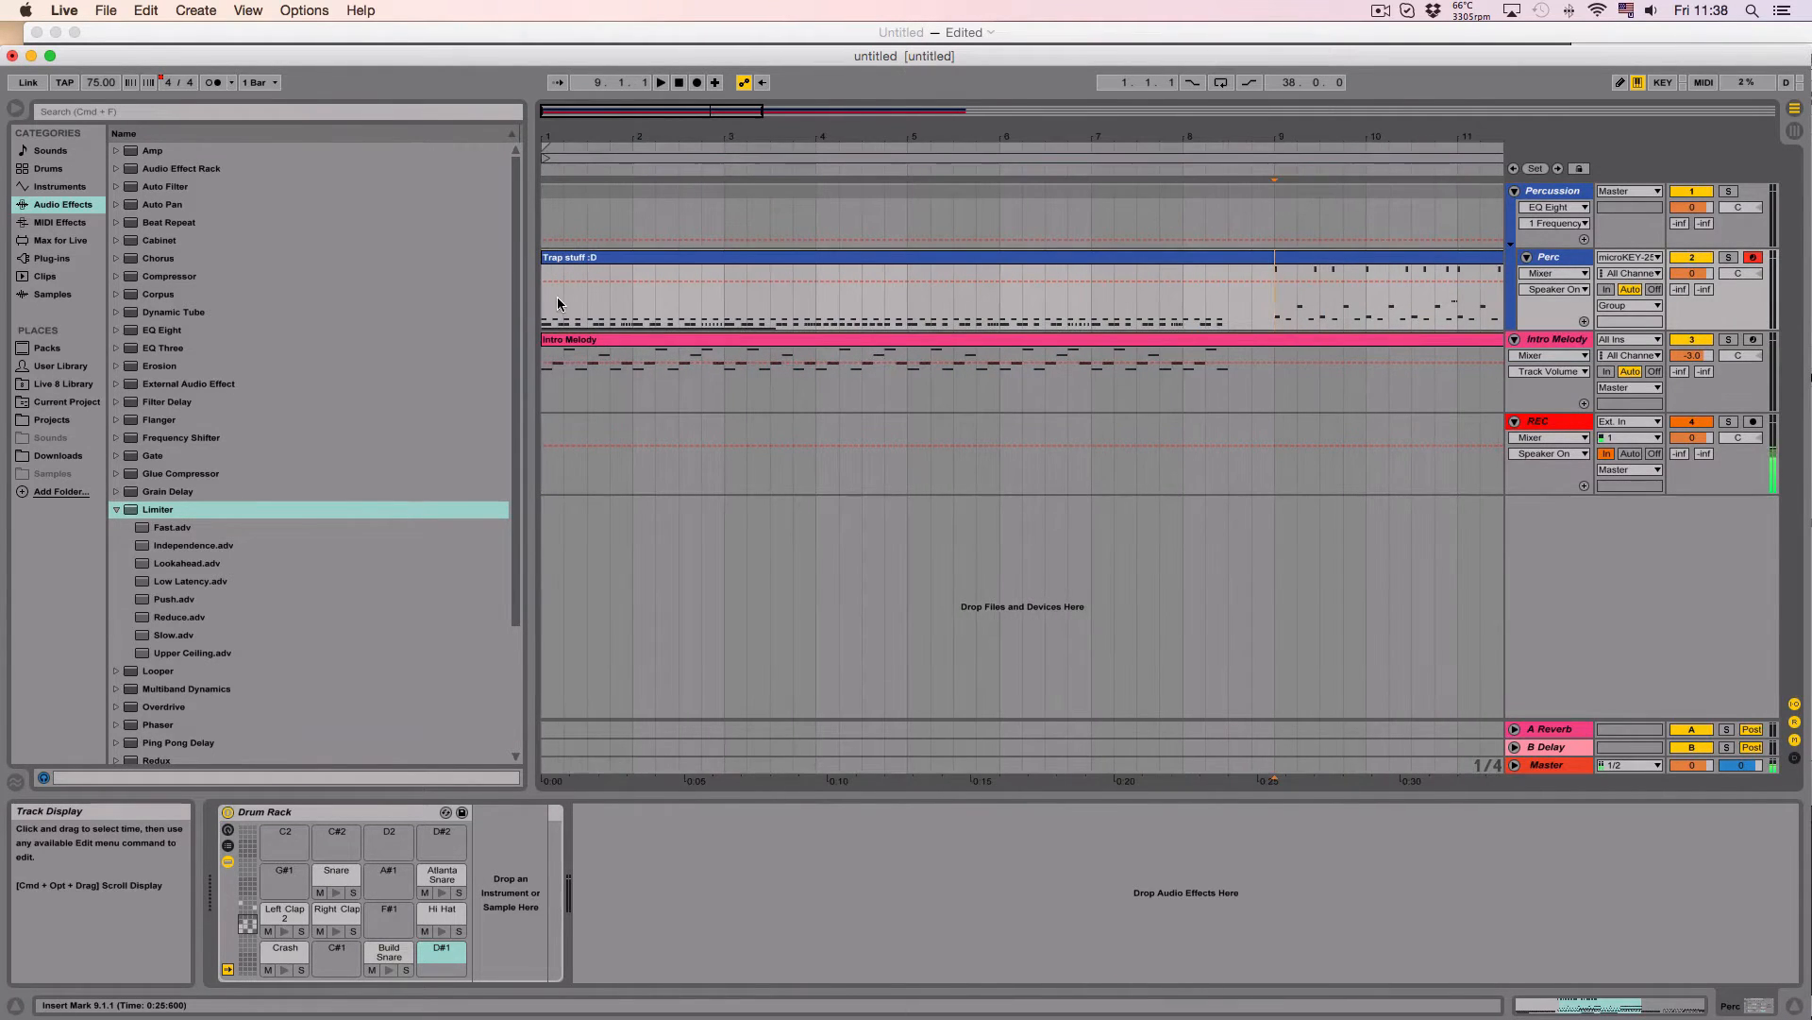
Step: Set the insert marker at bar 1 on the Perc track and collapse the Limiter presets in the browser
left_click(544, 382)
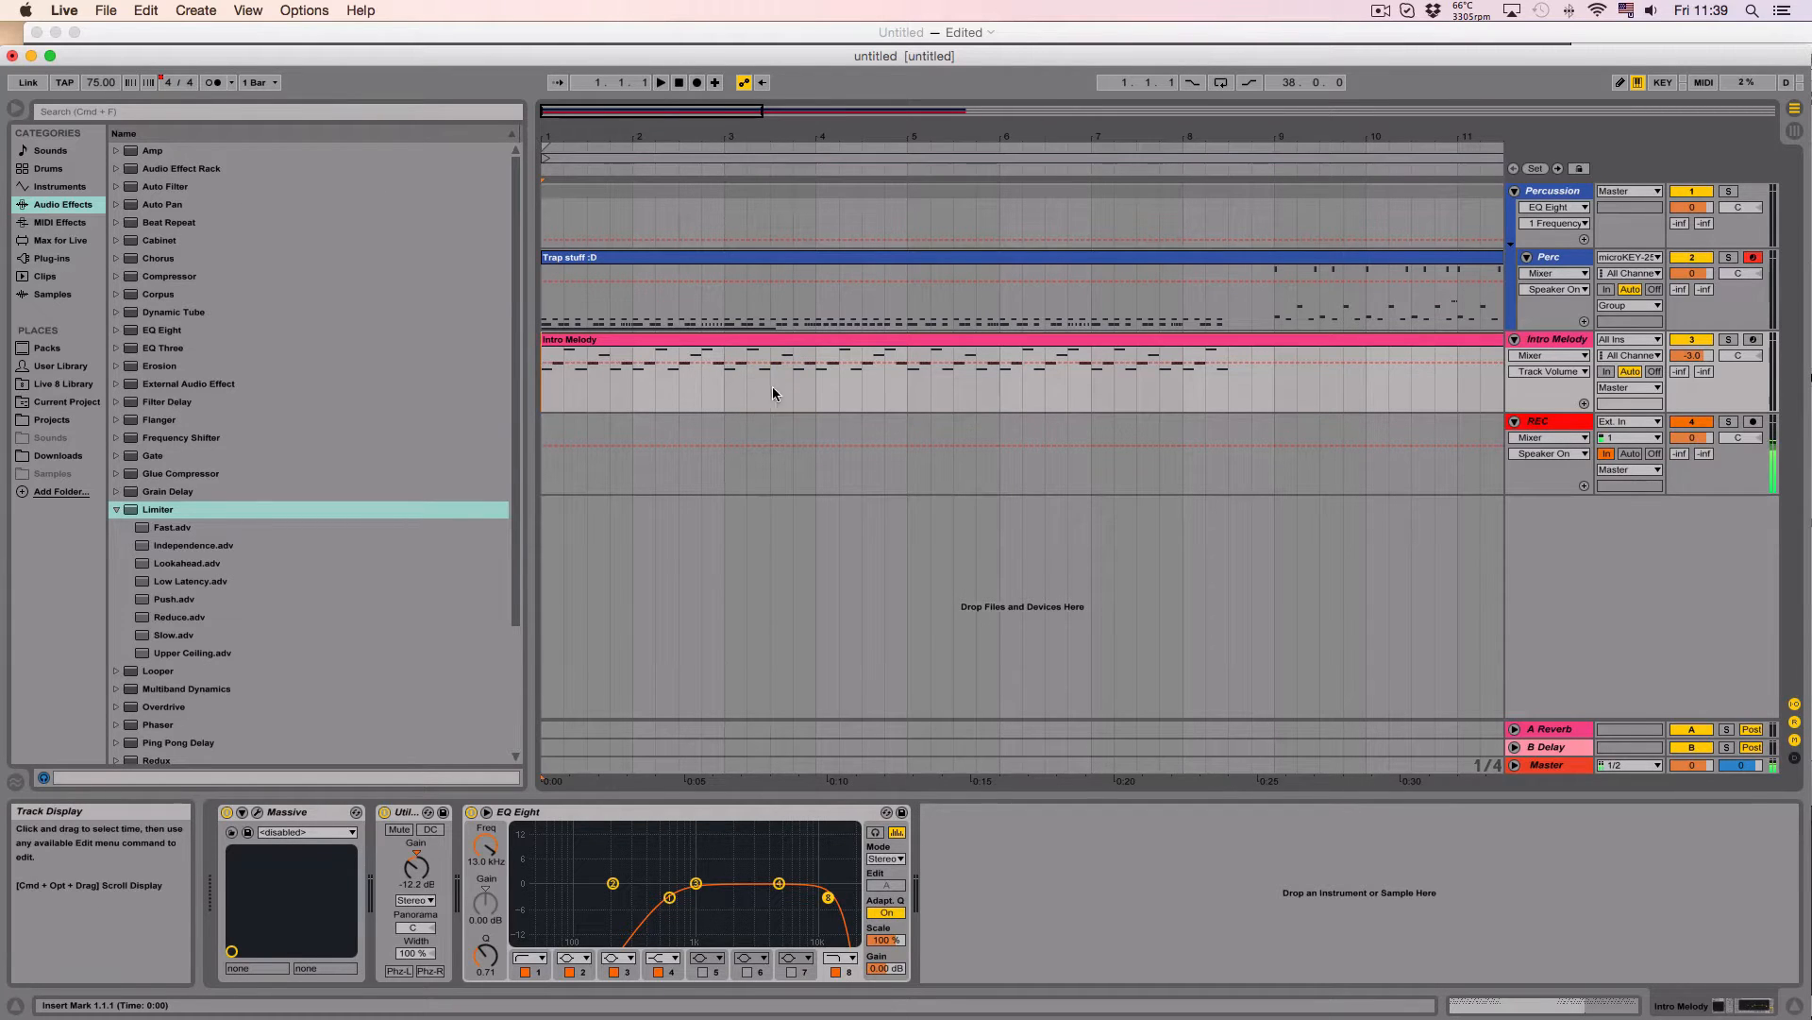
left_click(816, 395)
left_click(543, 305)
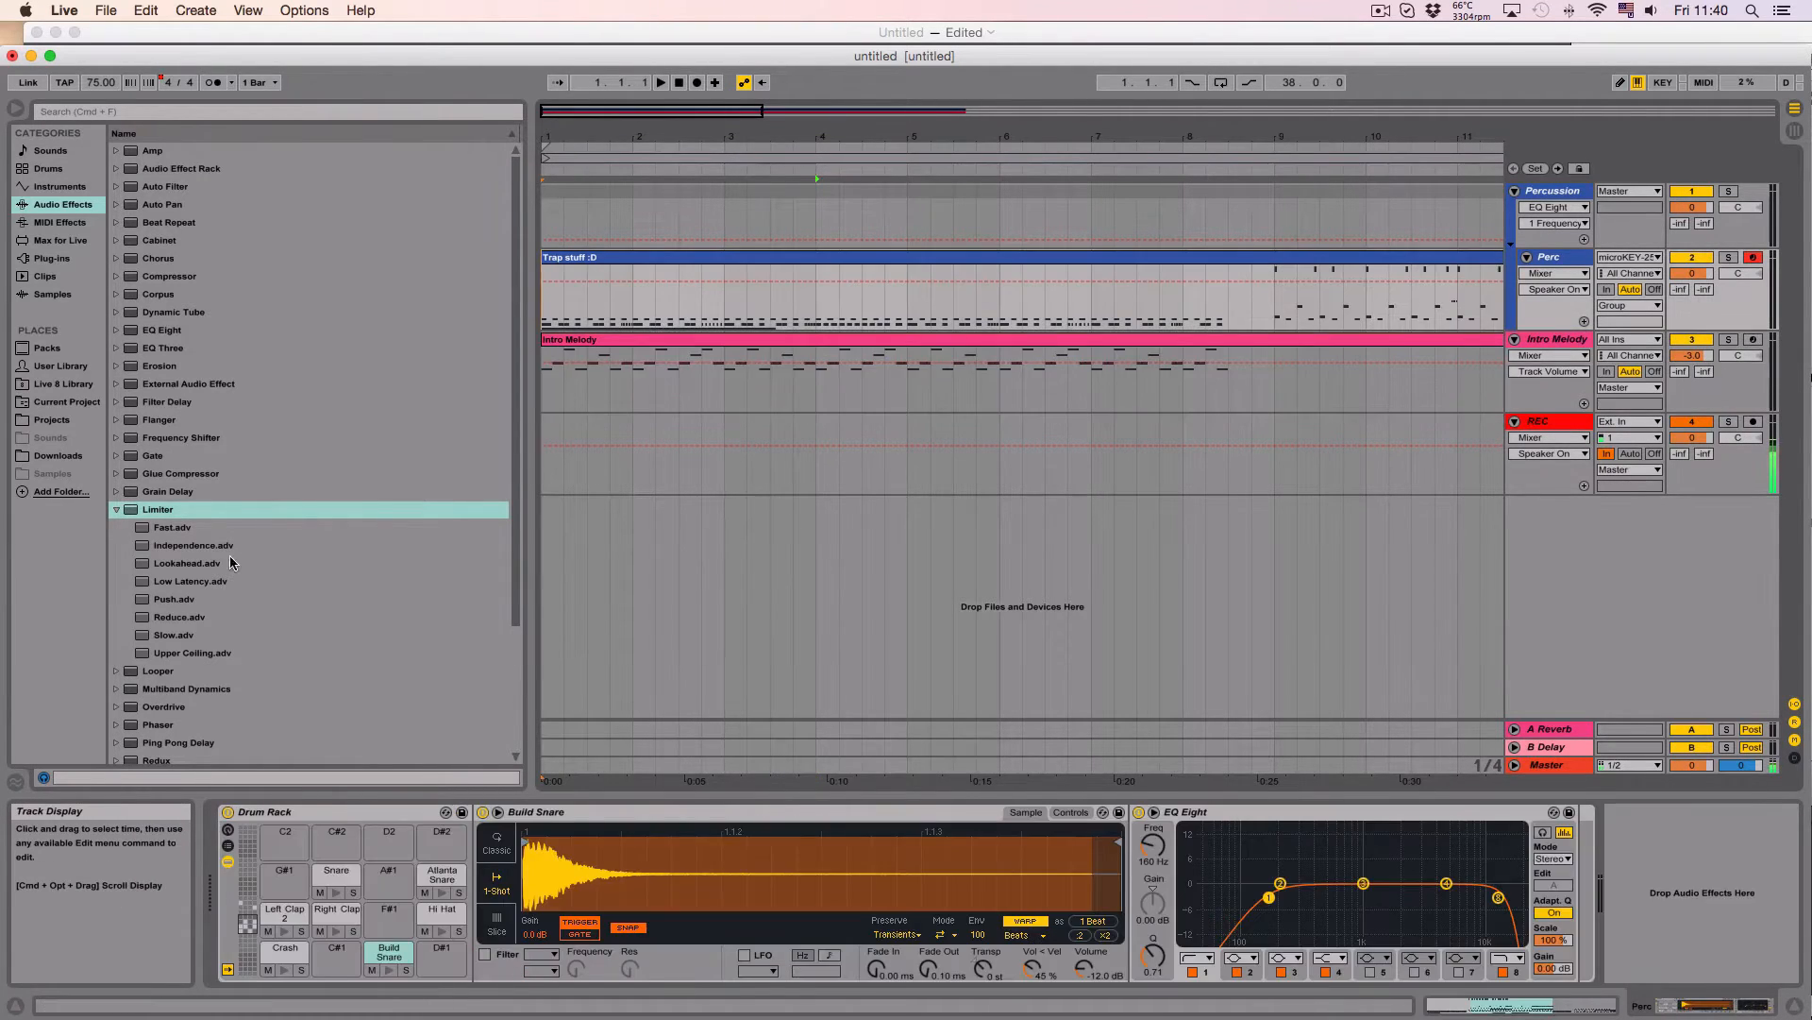
left_click(116, 510)
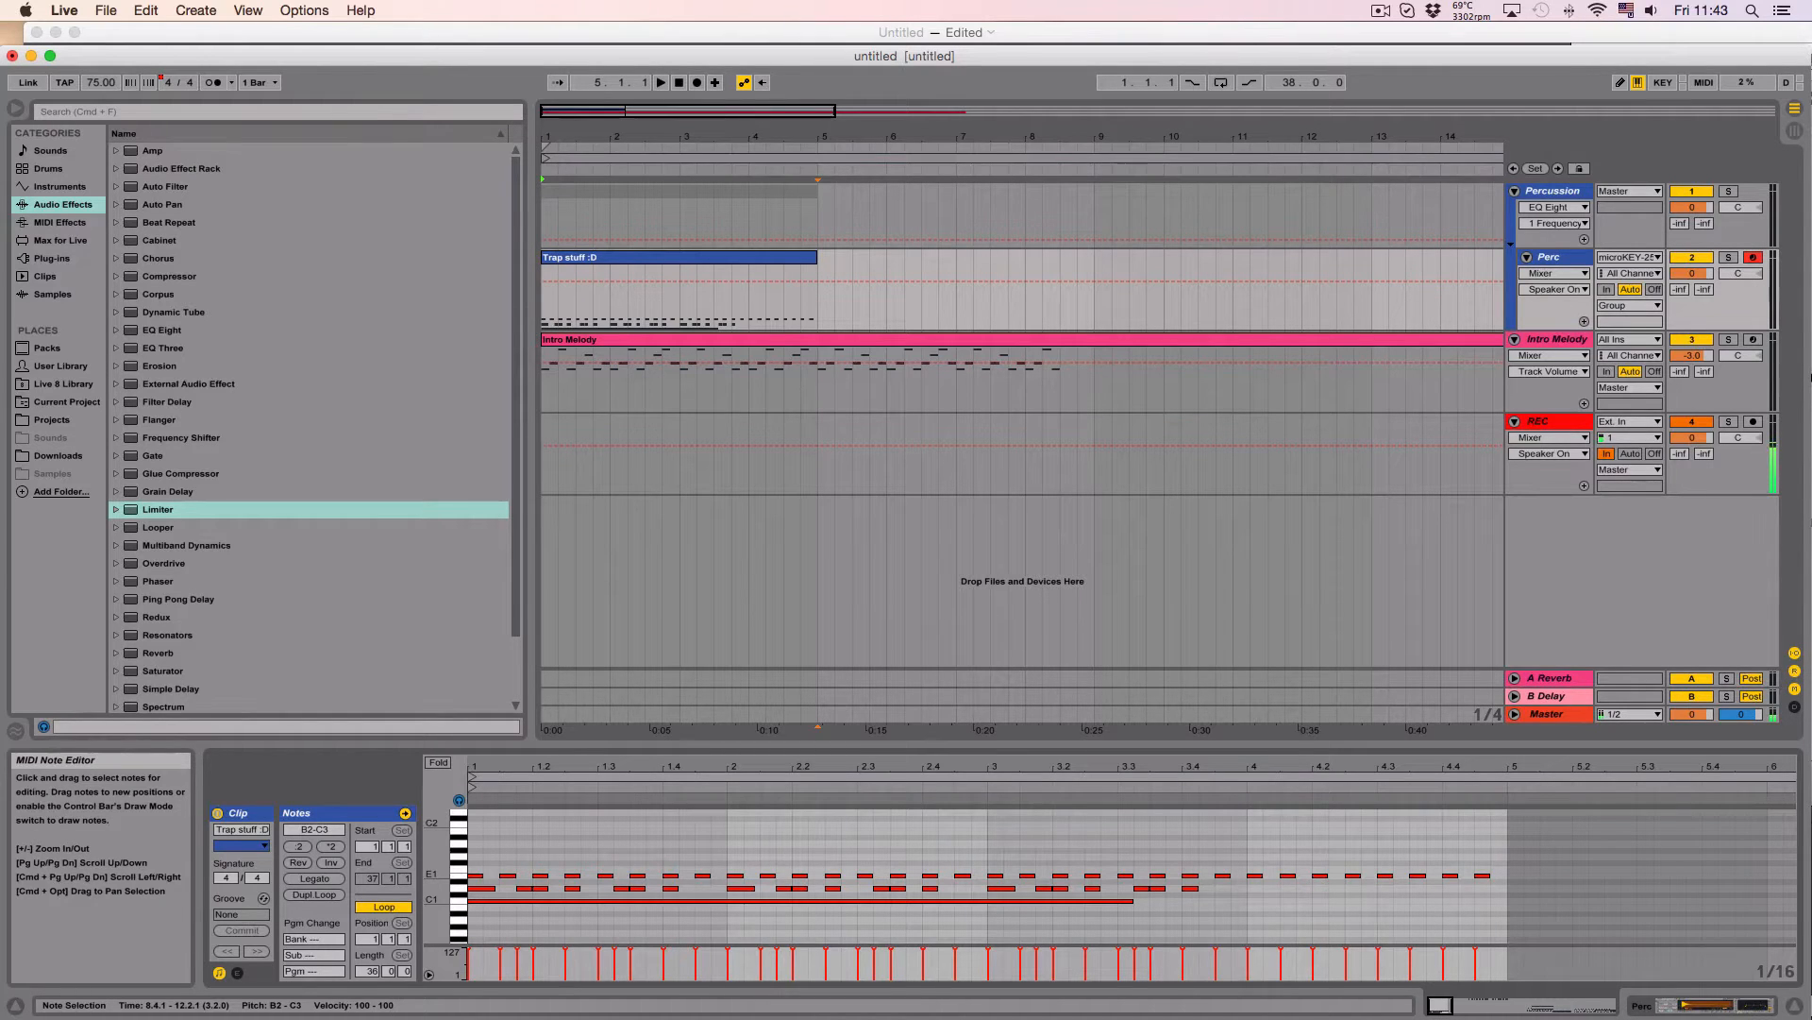
Step: Copy the four-bar Trap stuff :D clip on the Perc track to bar 9
left_click(543, 302)
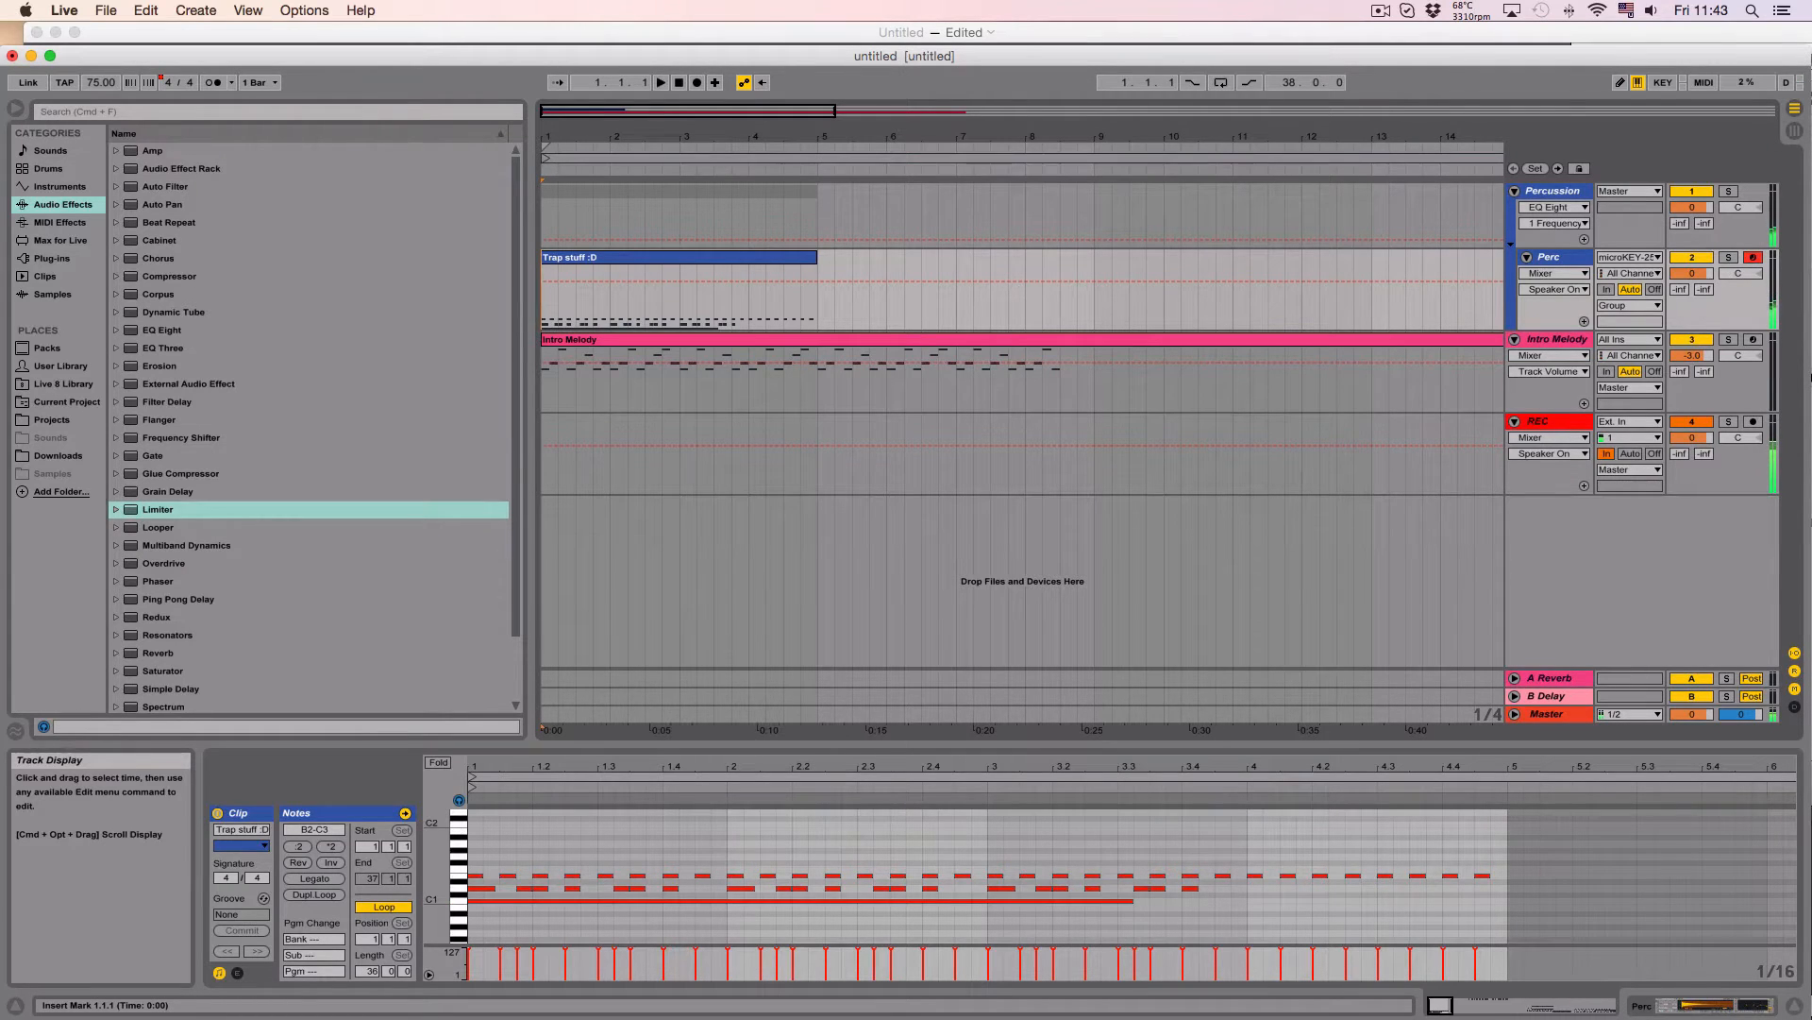
left_click(1095, 298)
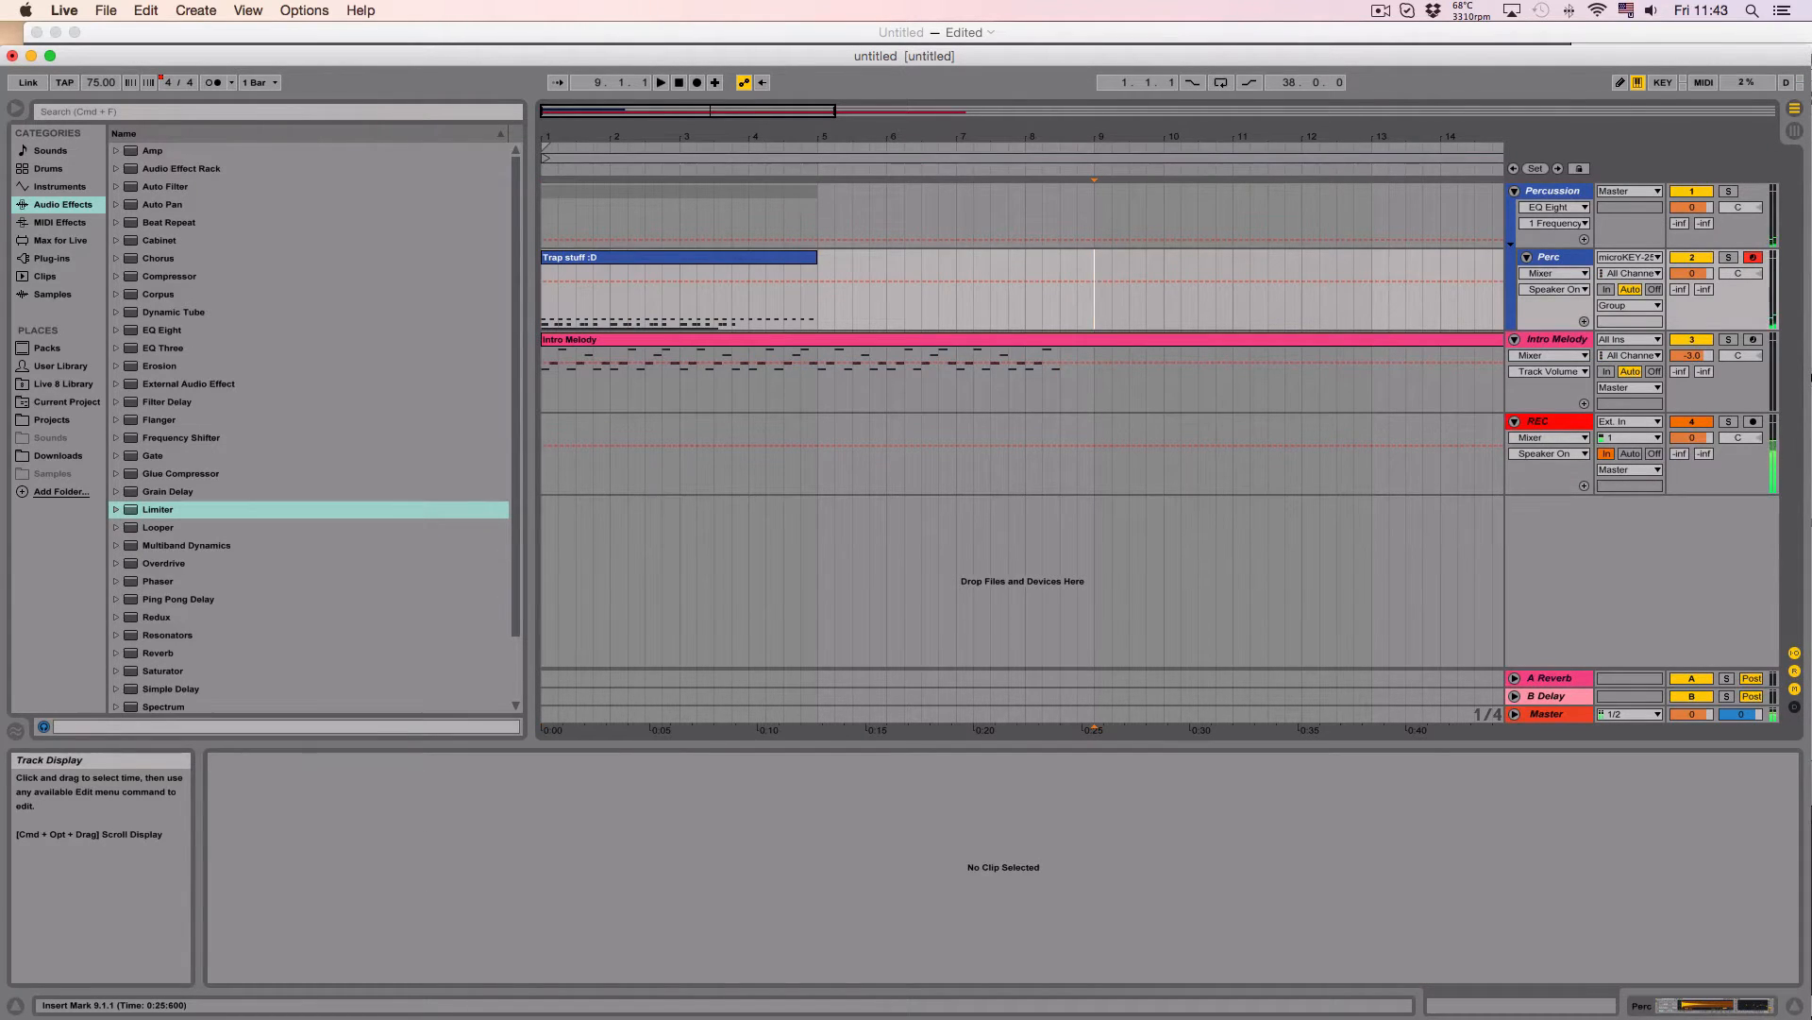
left_click_drag(680, 256, 1233, 257)
scroll(1233, 282, "right", 5)
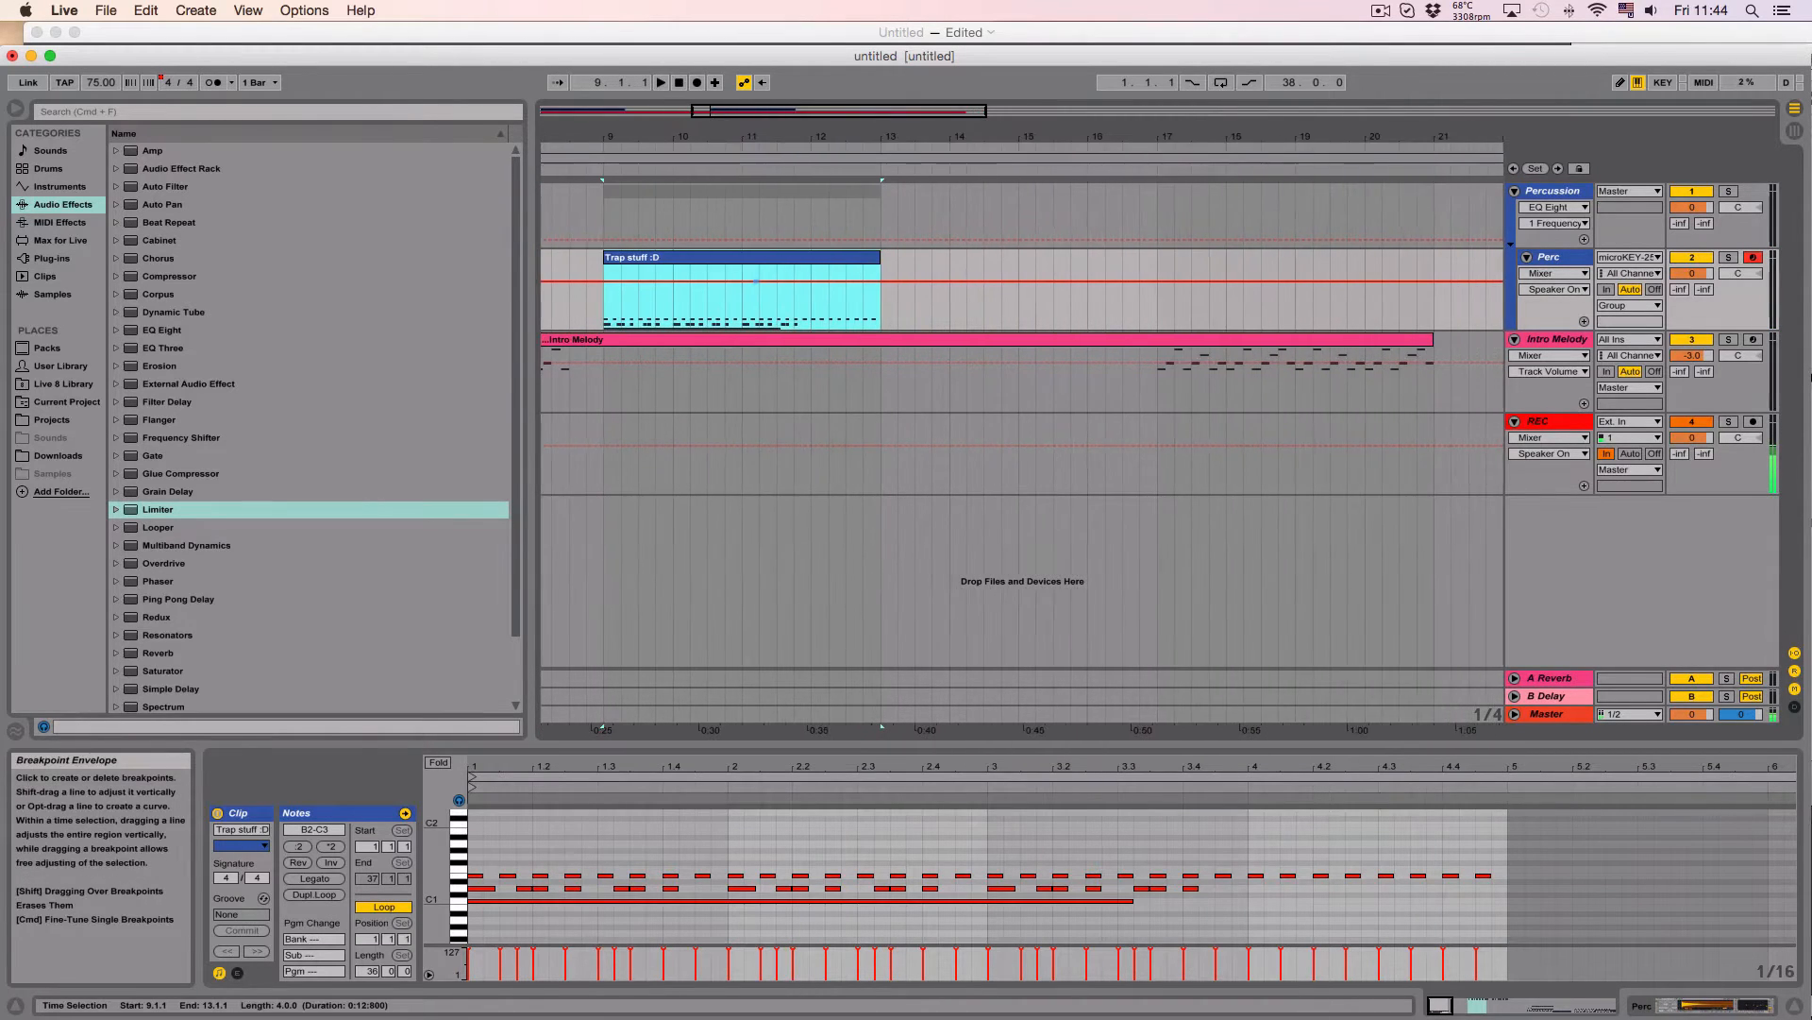
scroll(1233, 281, "left", 5)
left_click(545, 298)
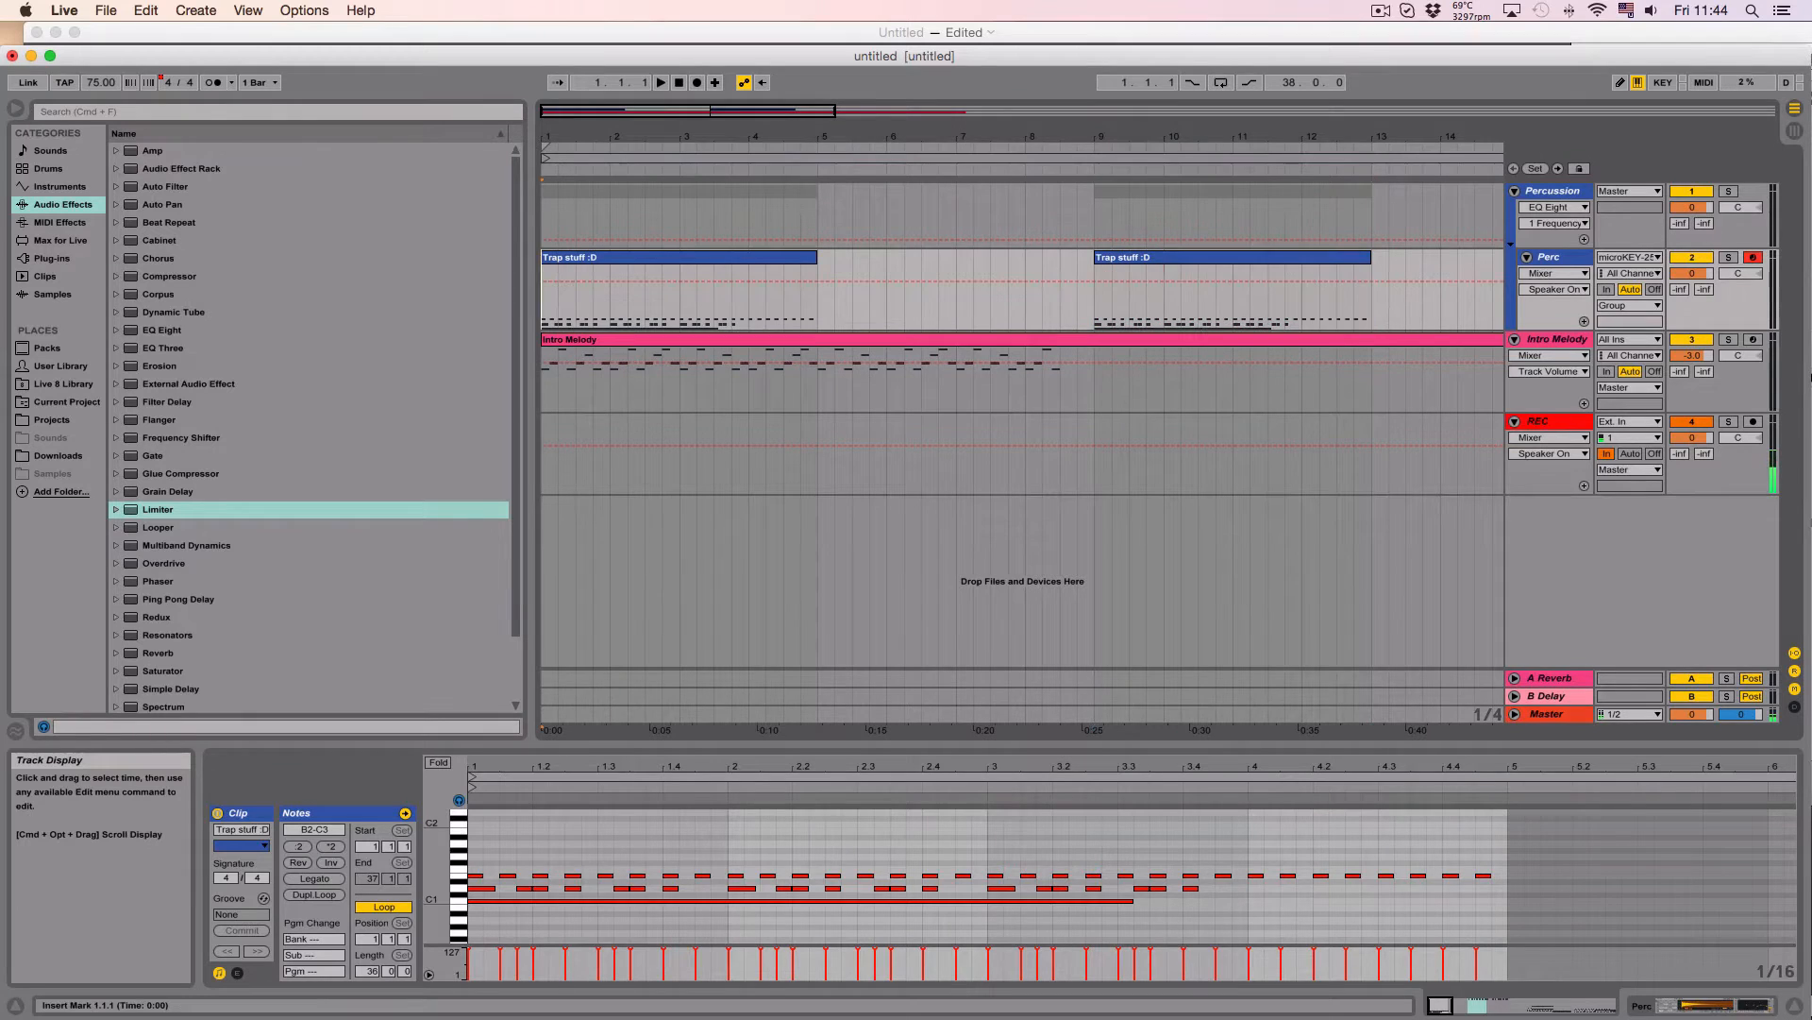
Step: Show the notes of the first Trap stuff :D clip and return the insert marker to bar 1
left_click(544, 380)
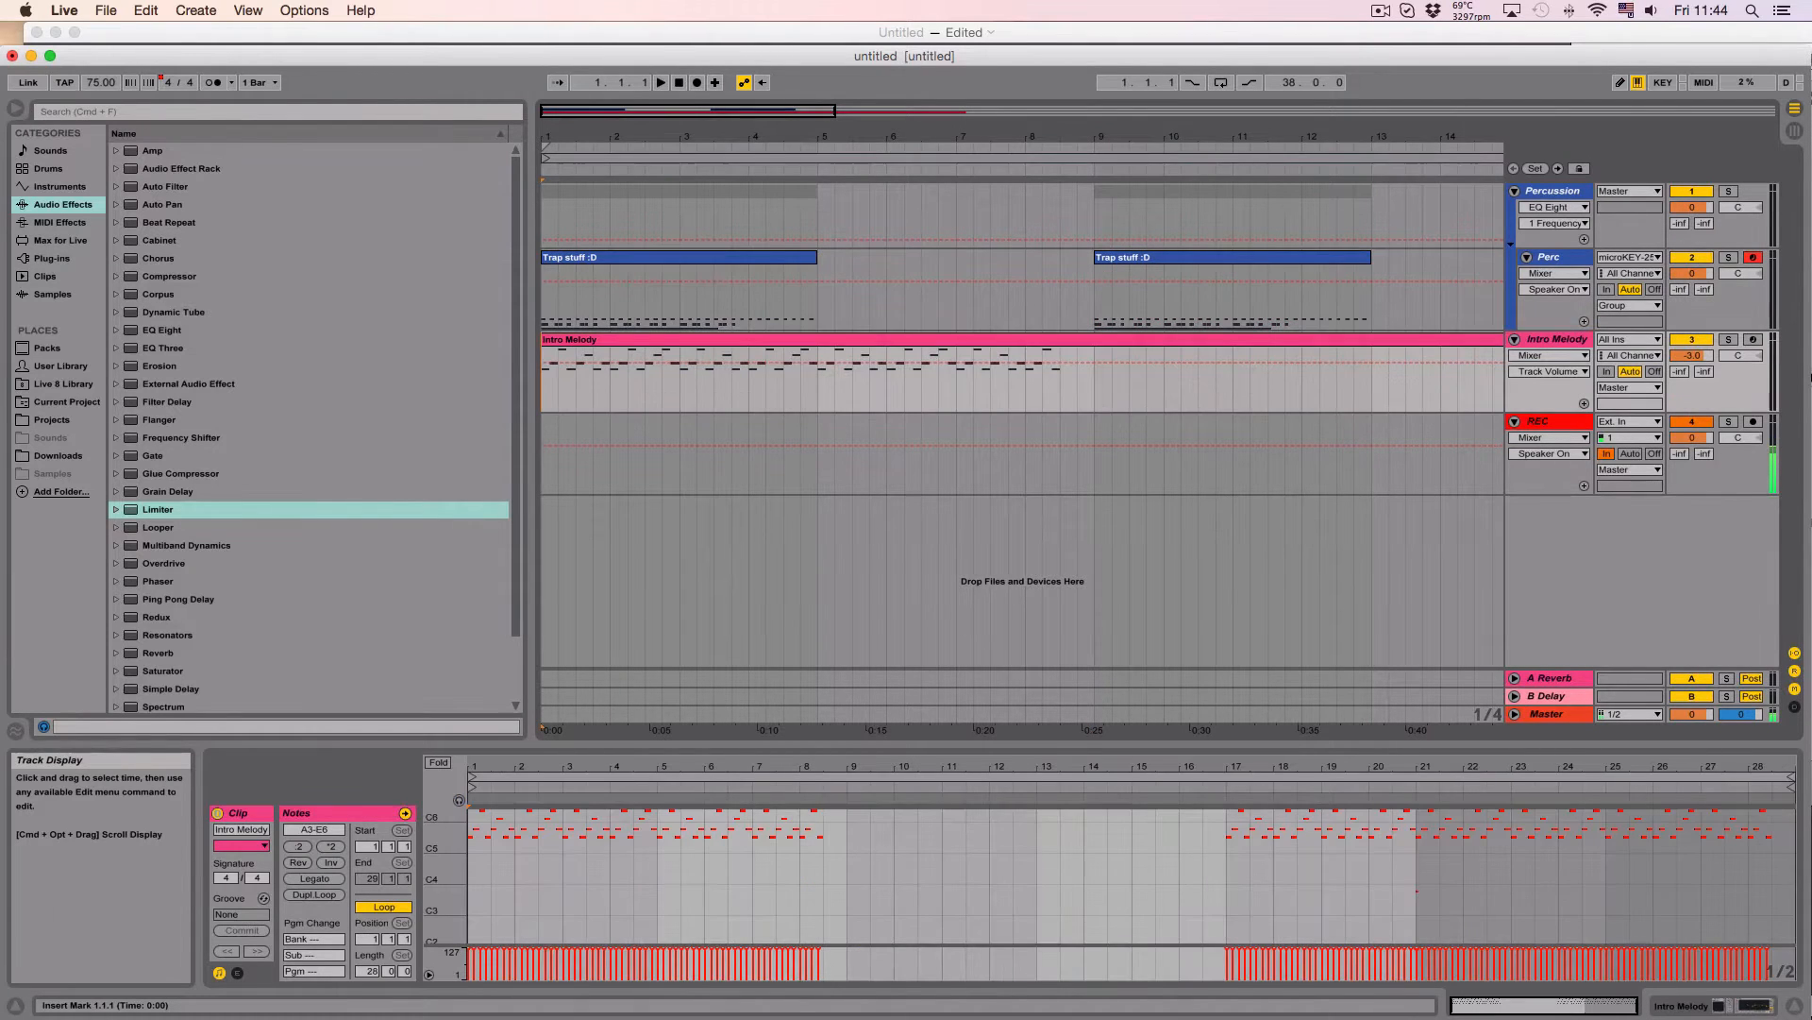
left_click(661, 257)
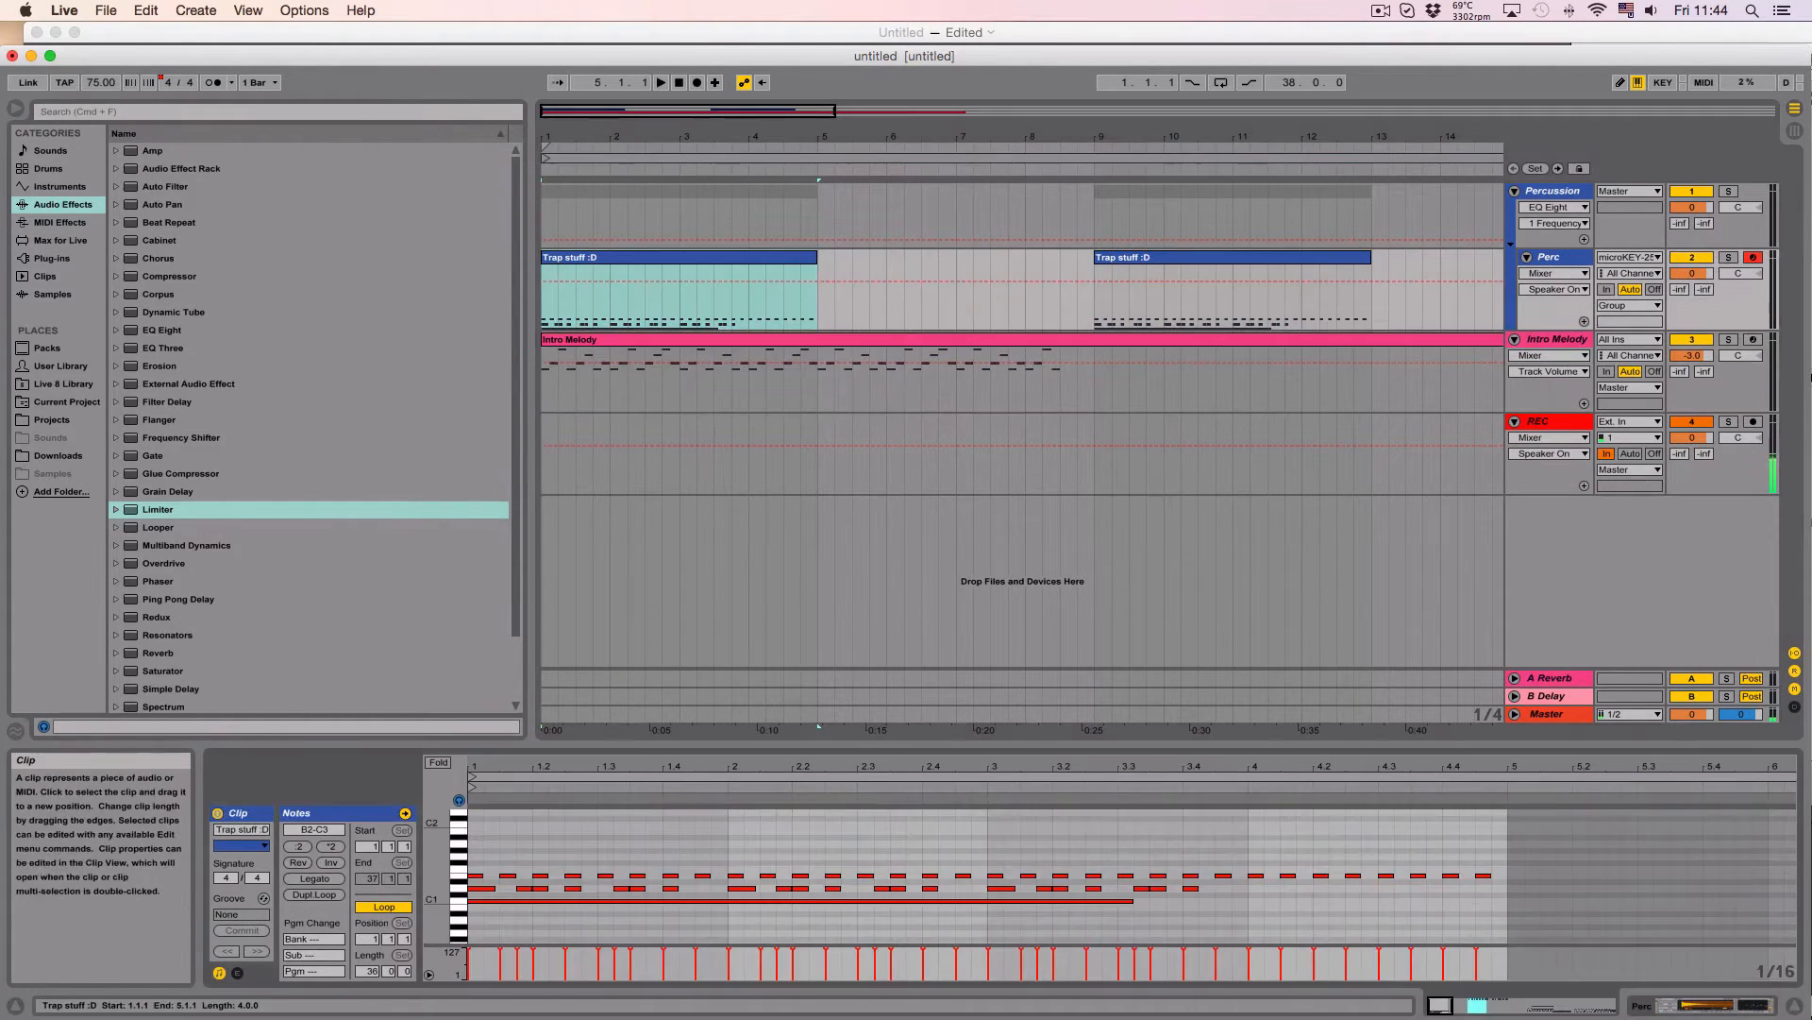
left_click(549, 831)
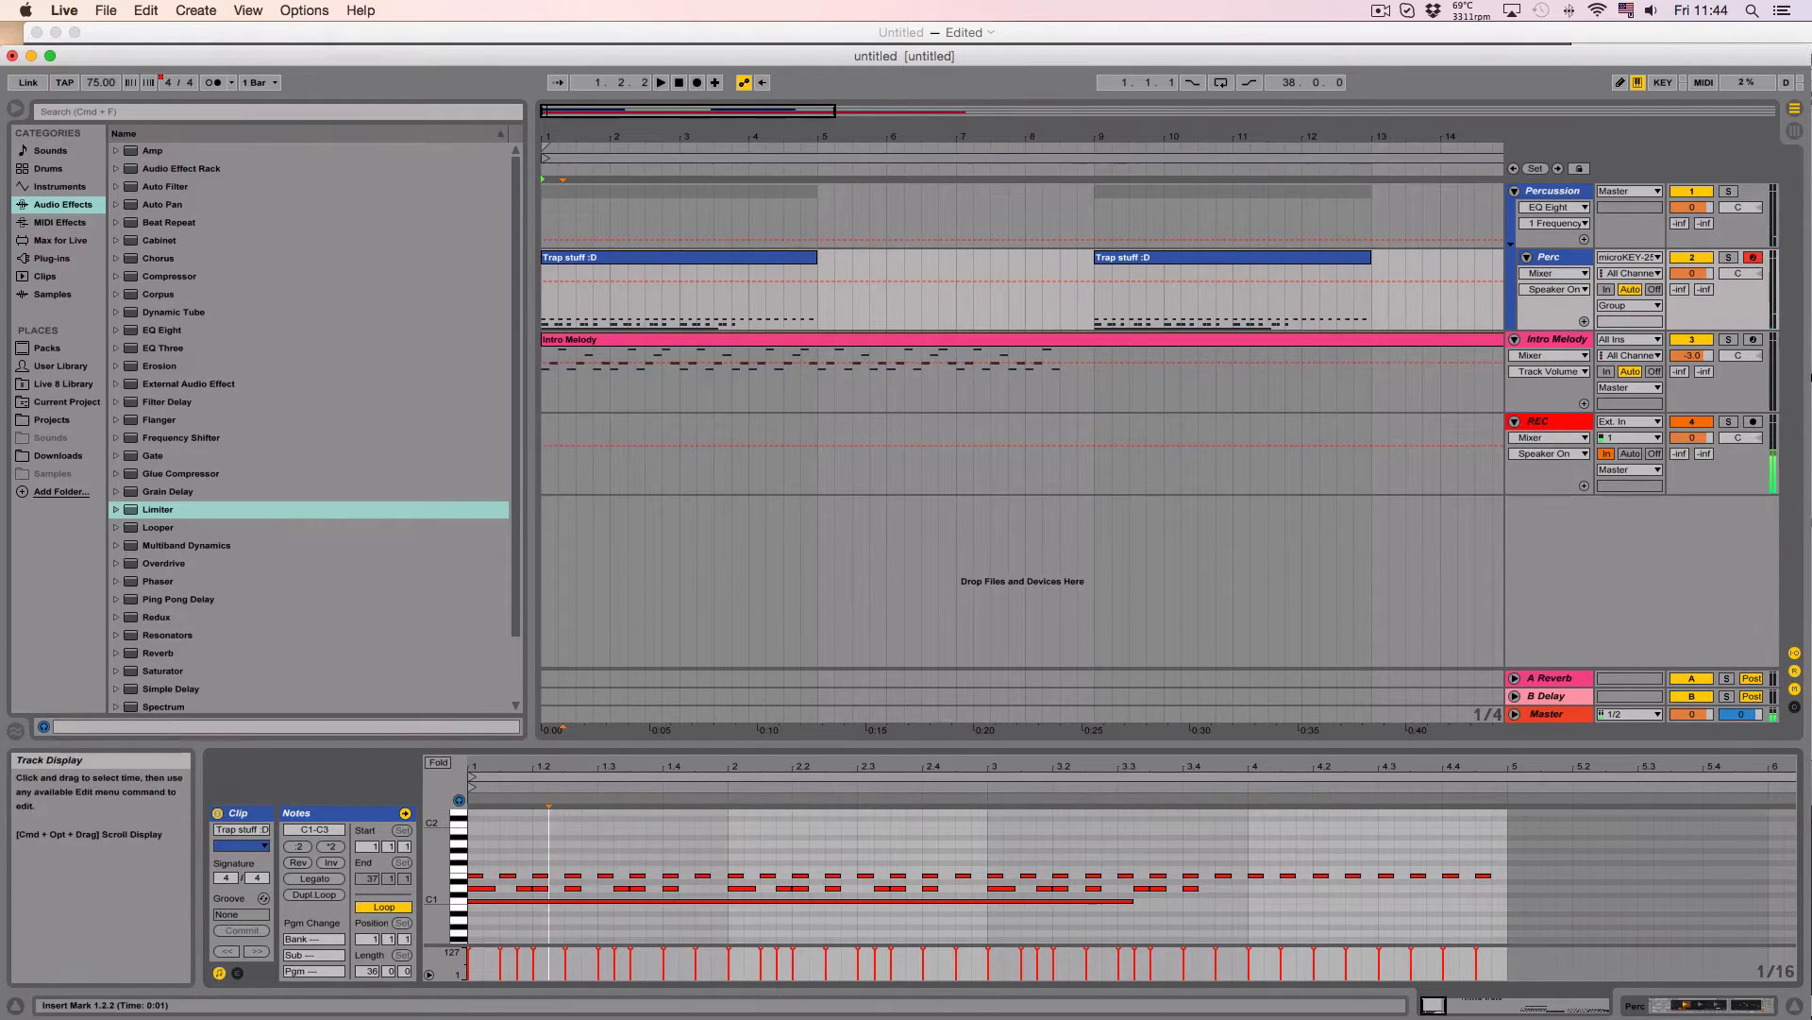
left_click(543, 298)
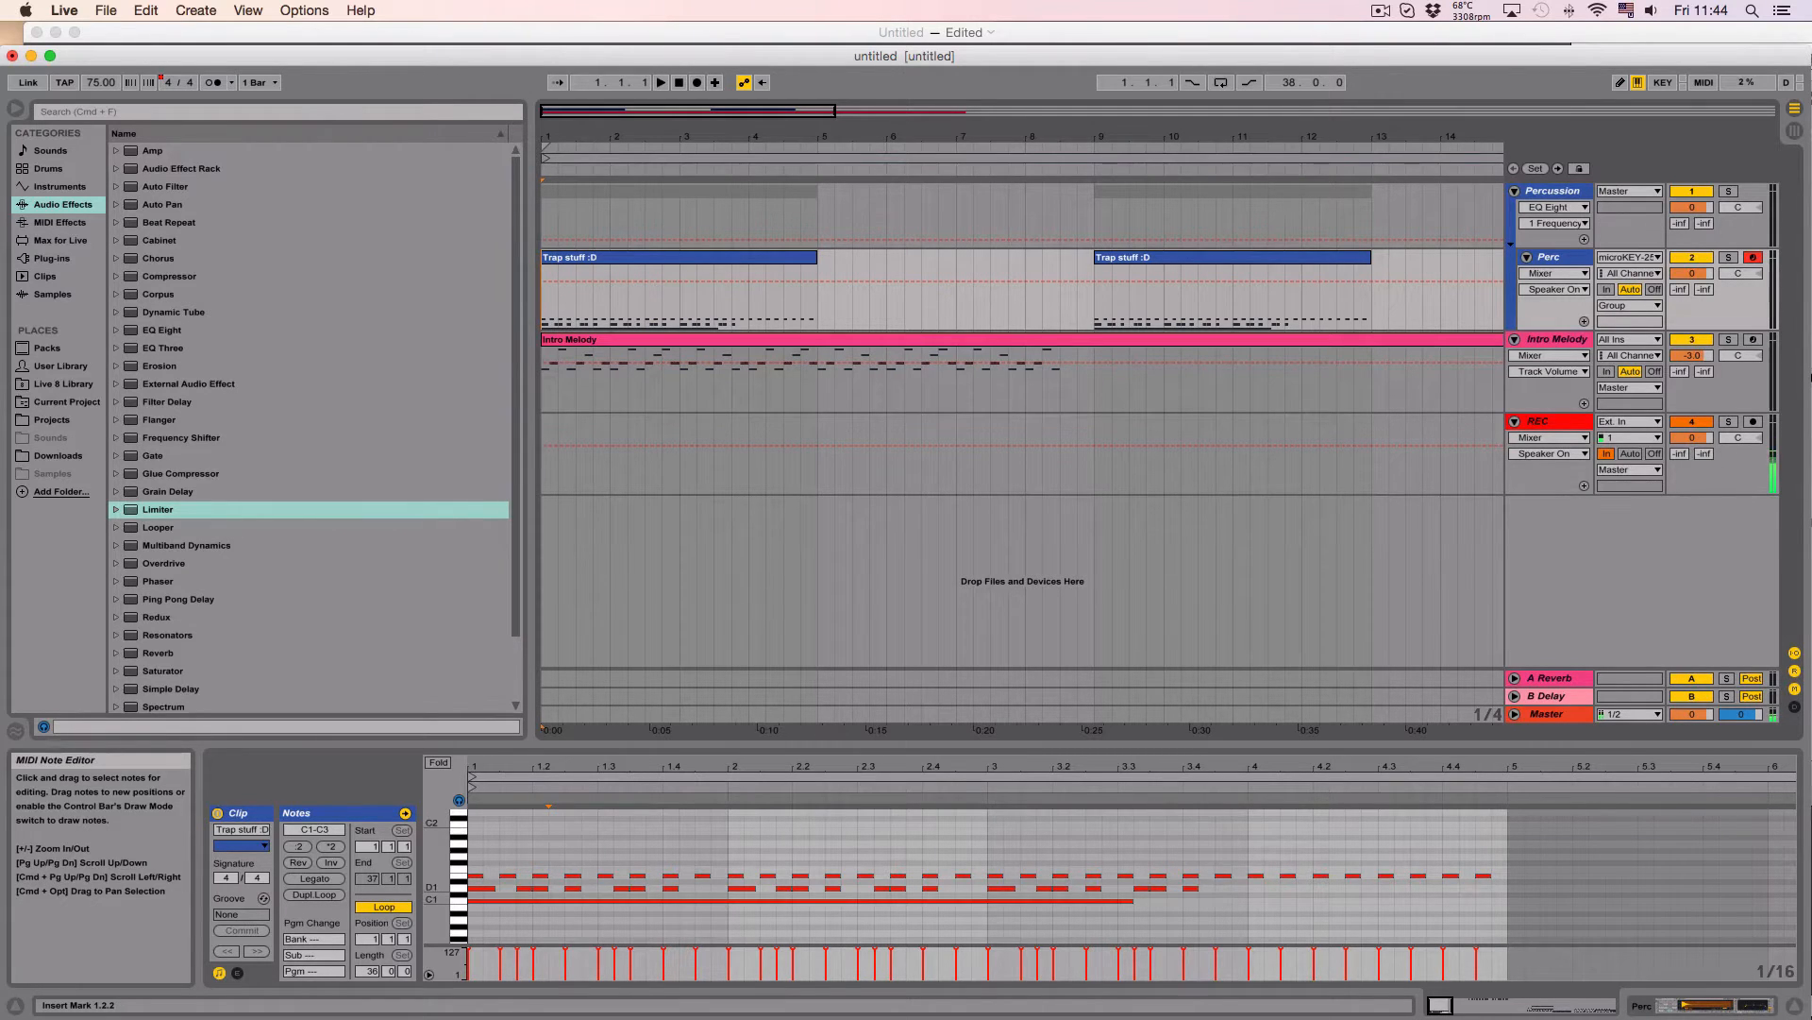
Step: Examine the clip's drum notes more closely across all four bars in the MIDI note editor
key("plus")
key("plus")
key("plus")
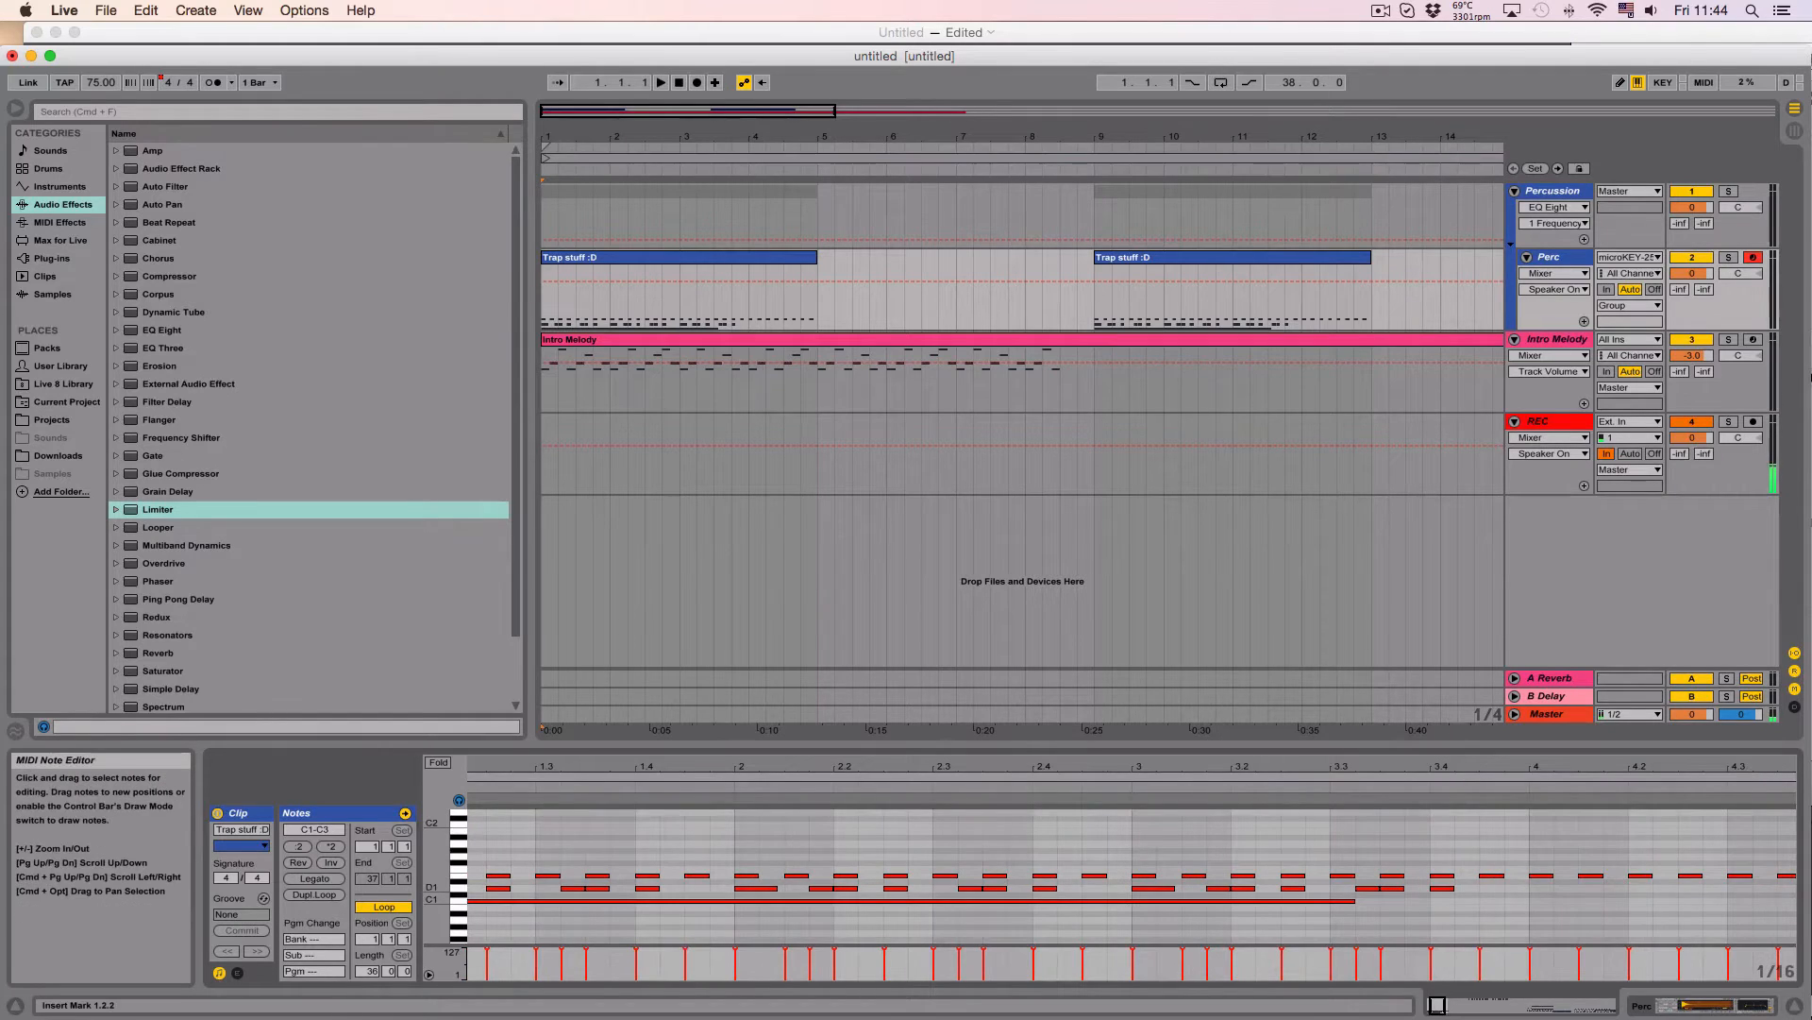
key("plus")
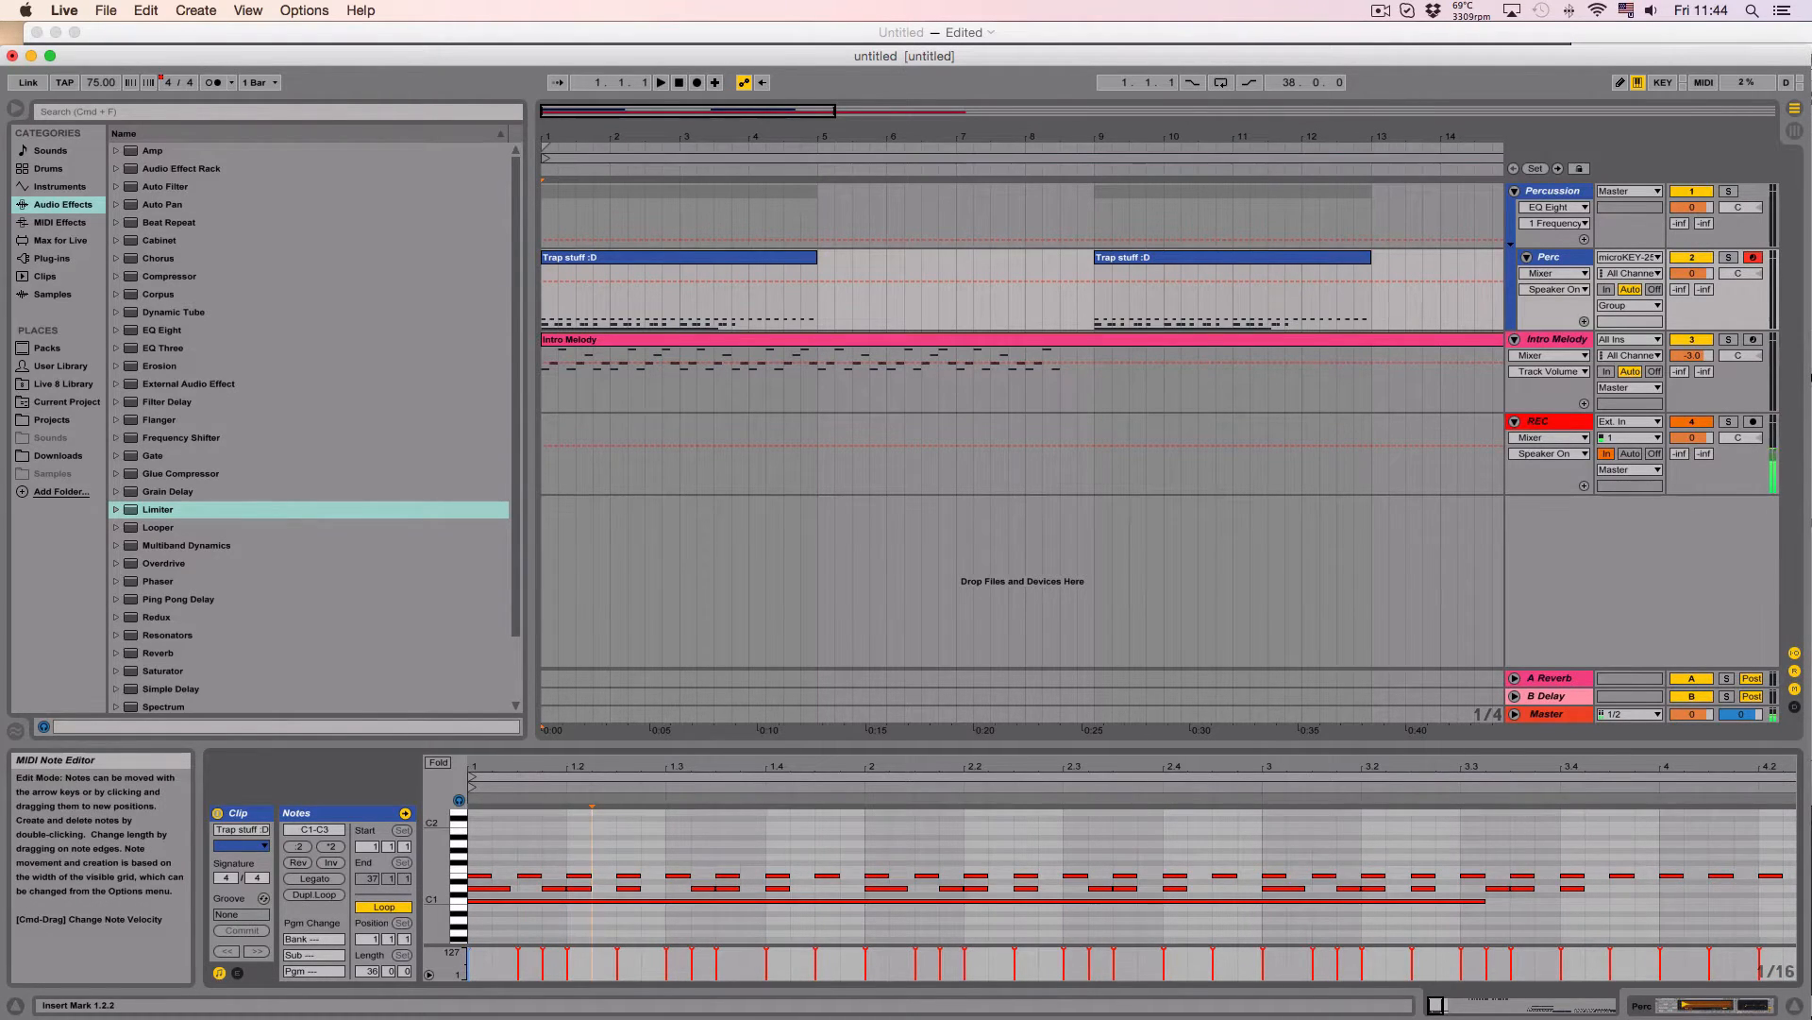
scroll(1133, 868, "right", 5)
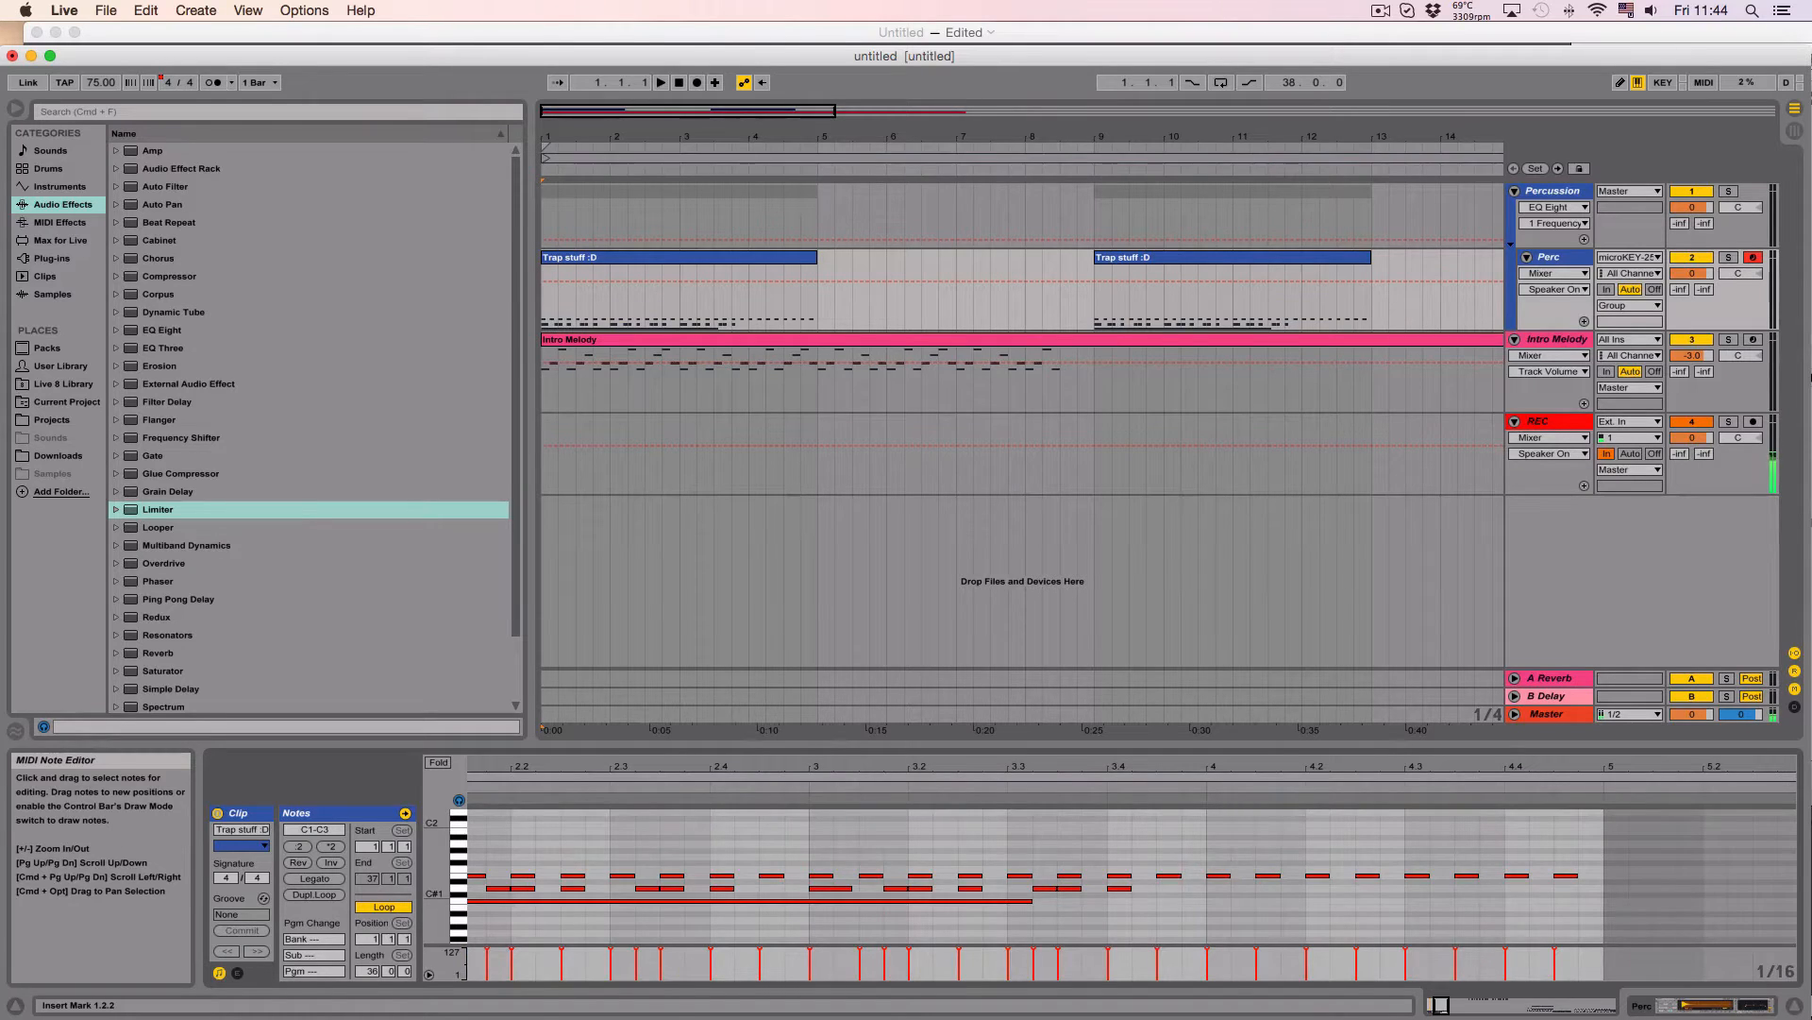
scroll(1133, 889, "left", 5)
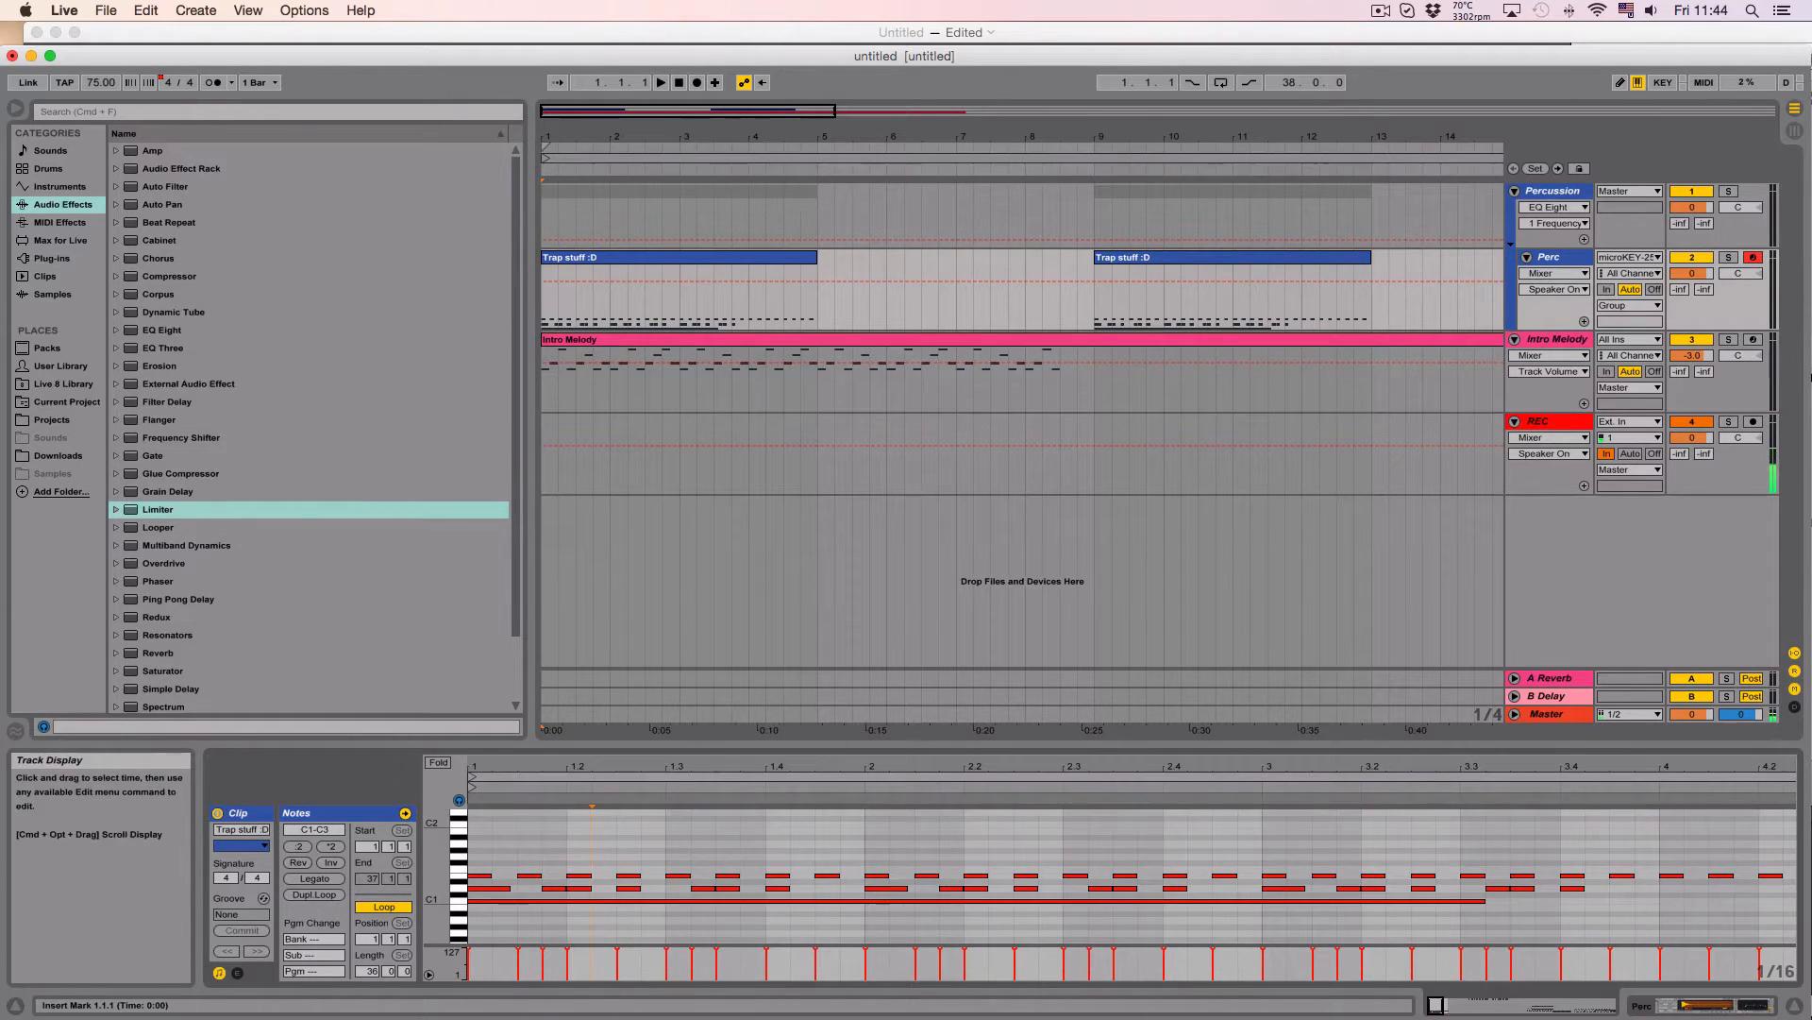
Step: Play the drums and intro melody from bar 1, restart the playback once and stop it
key("space")
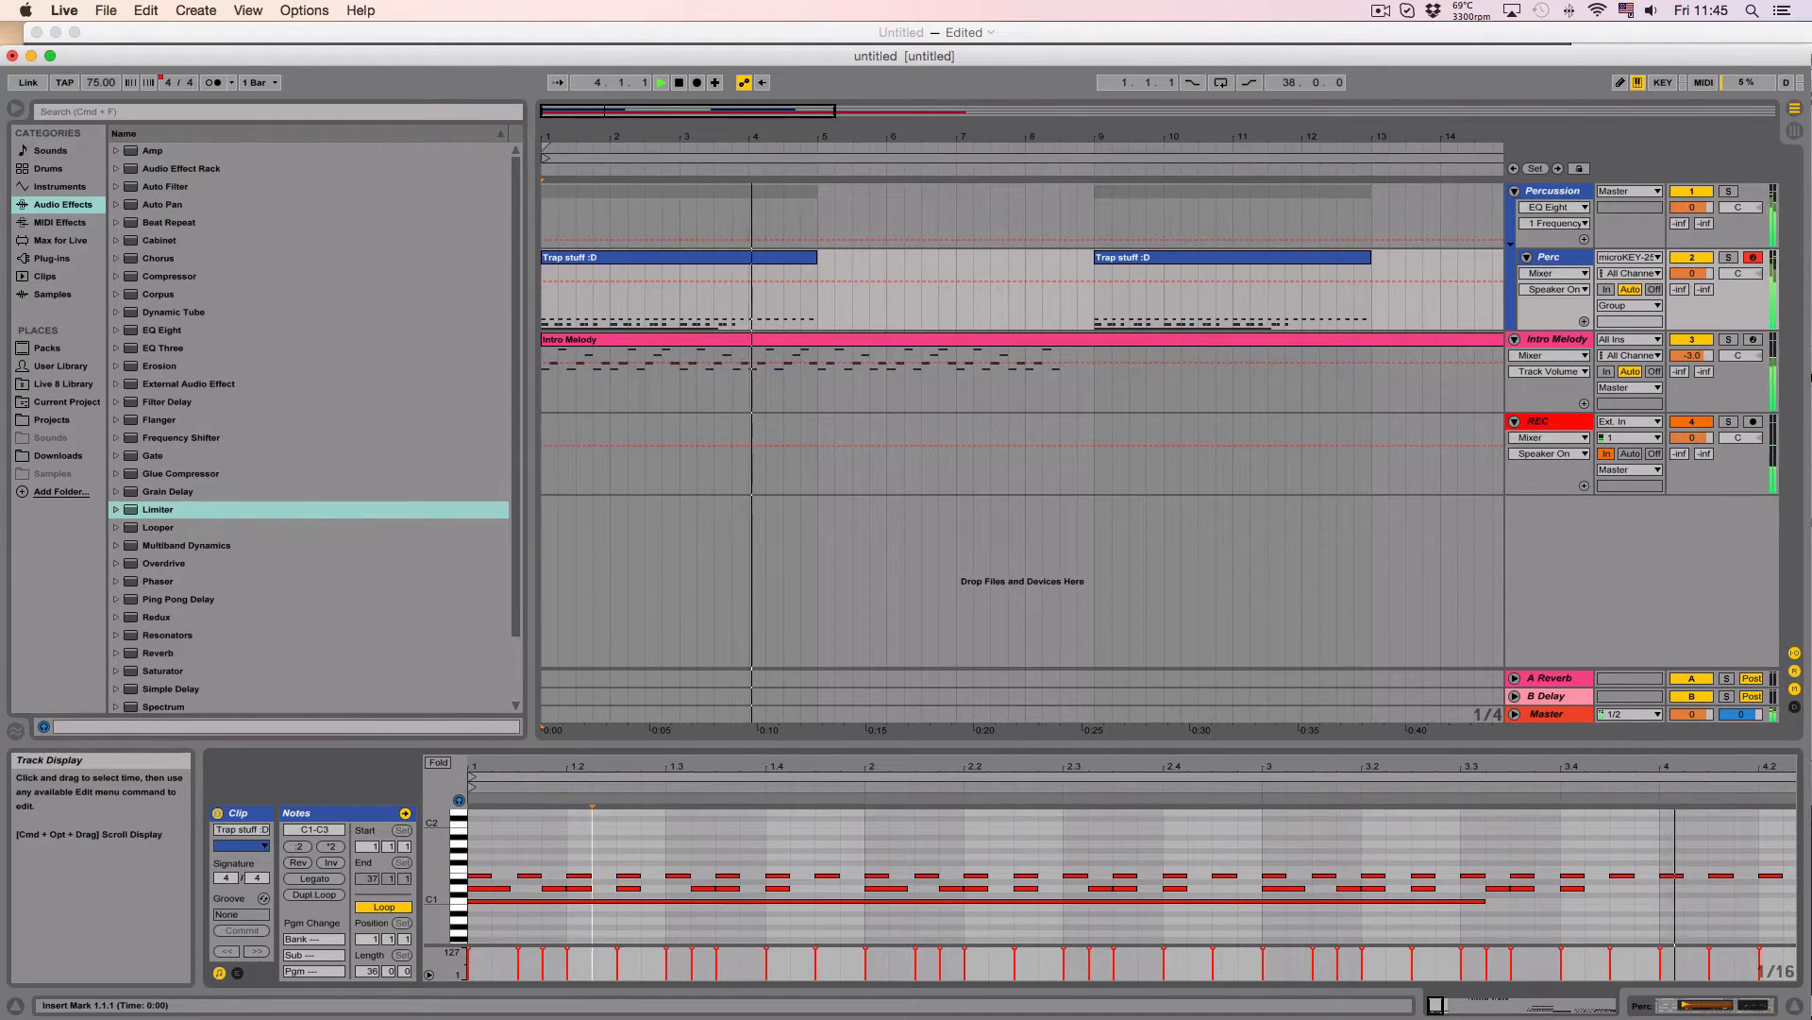
key("space")
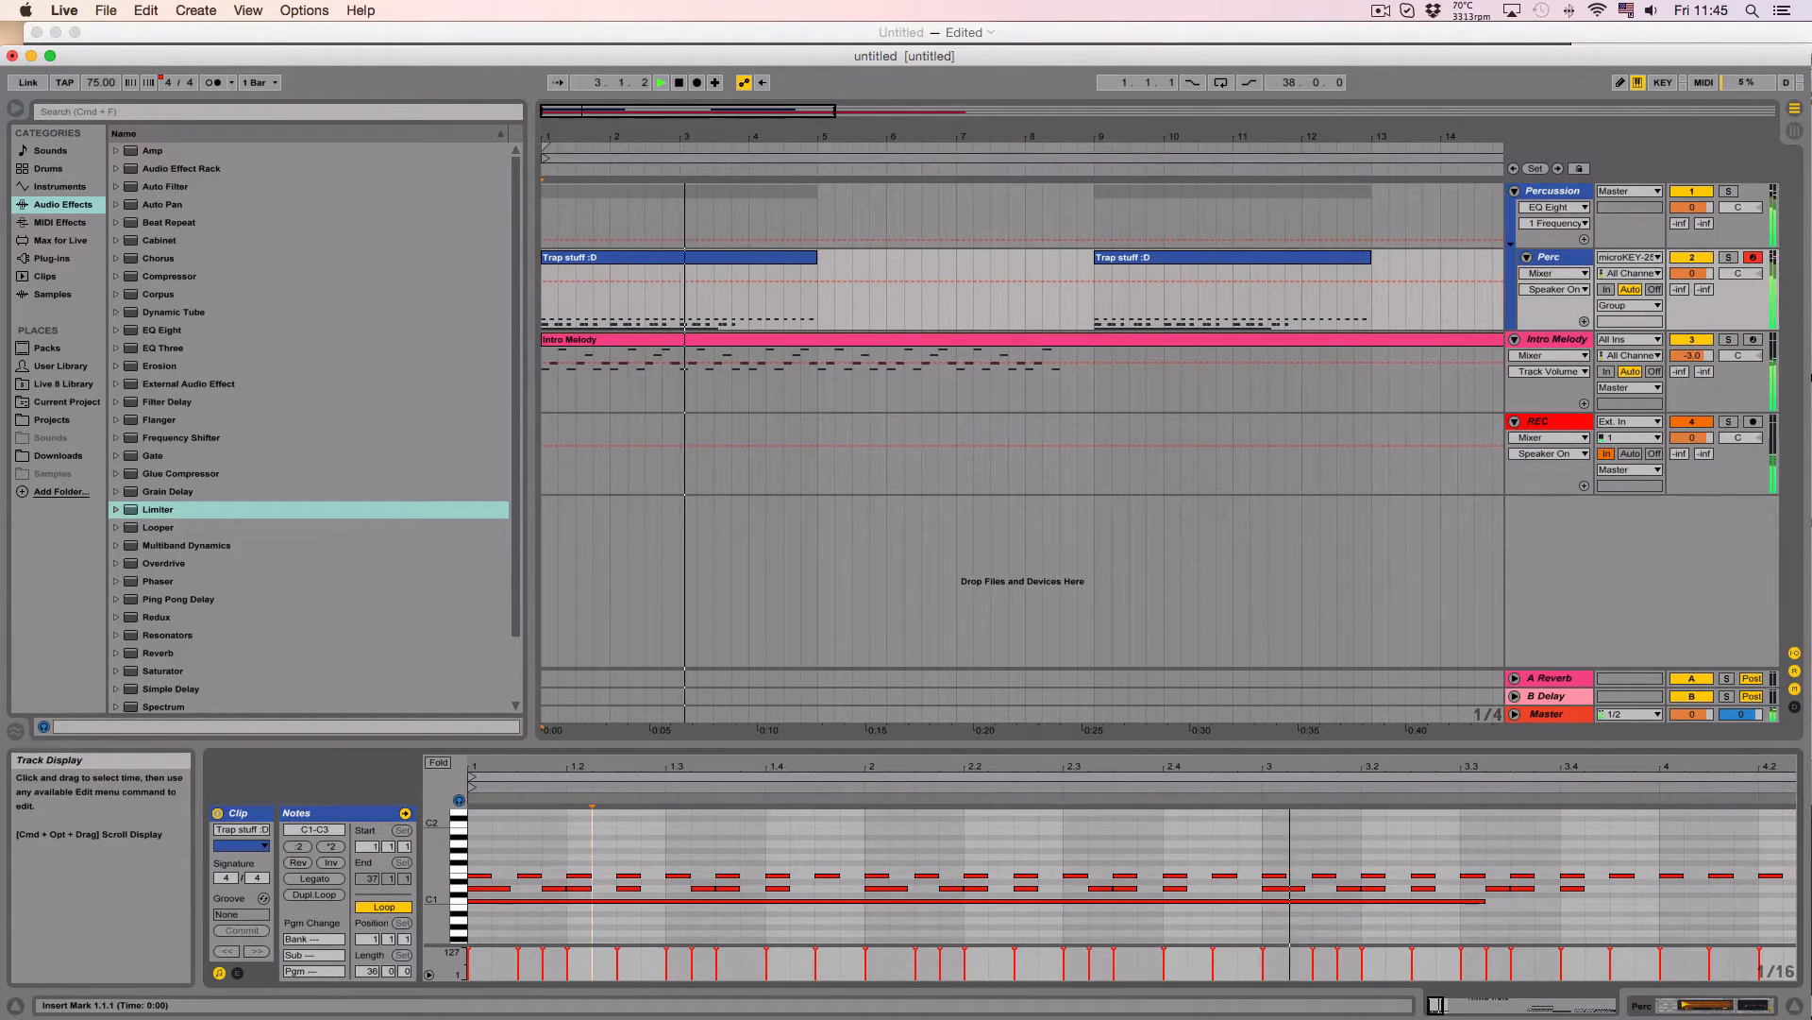
key("space")
Step: Add a D1 note at 1.4.3 in the first Trap stuff :D clip and halve its length on a 1/64 grid
left_click(1175, 887)
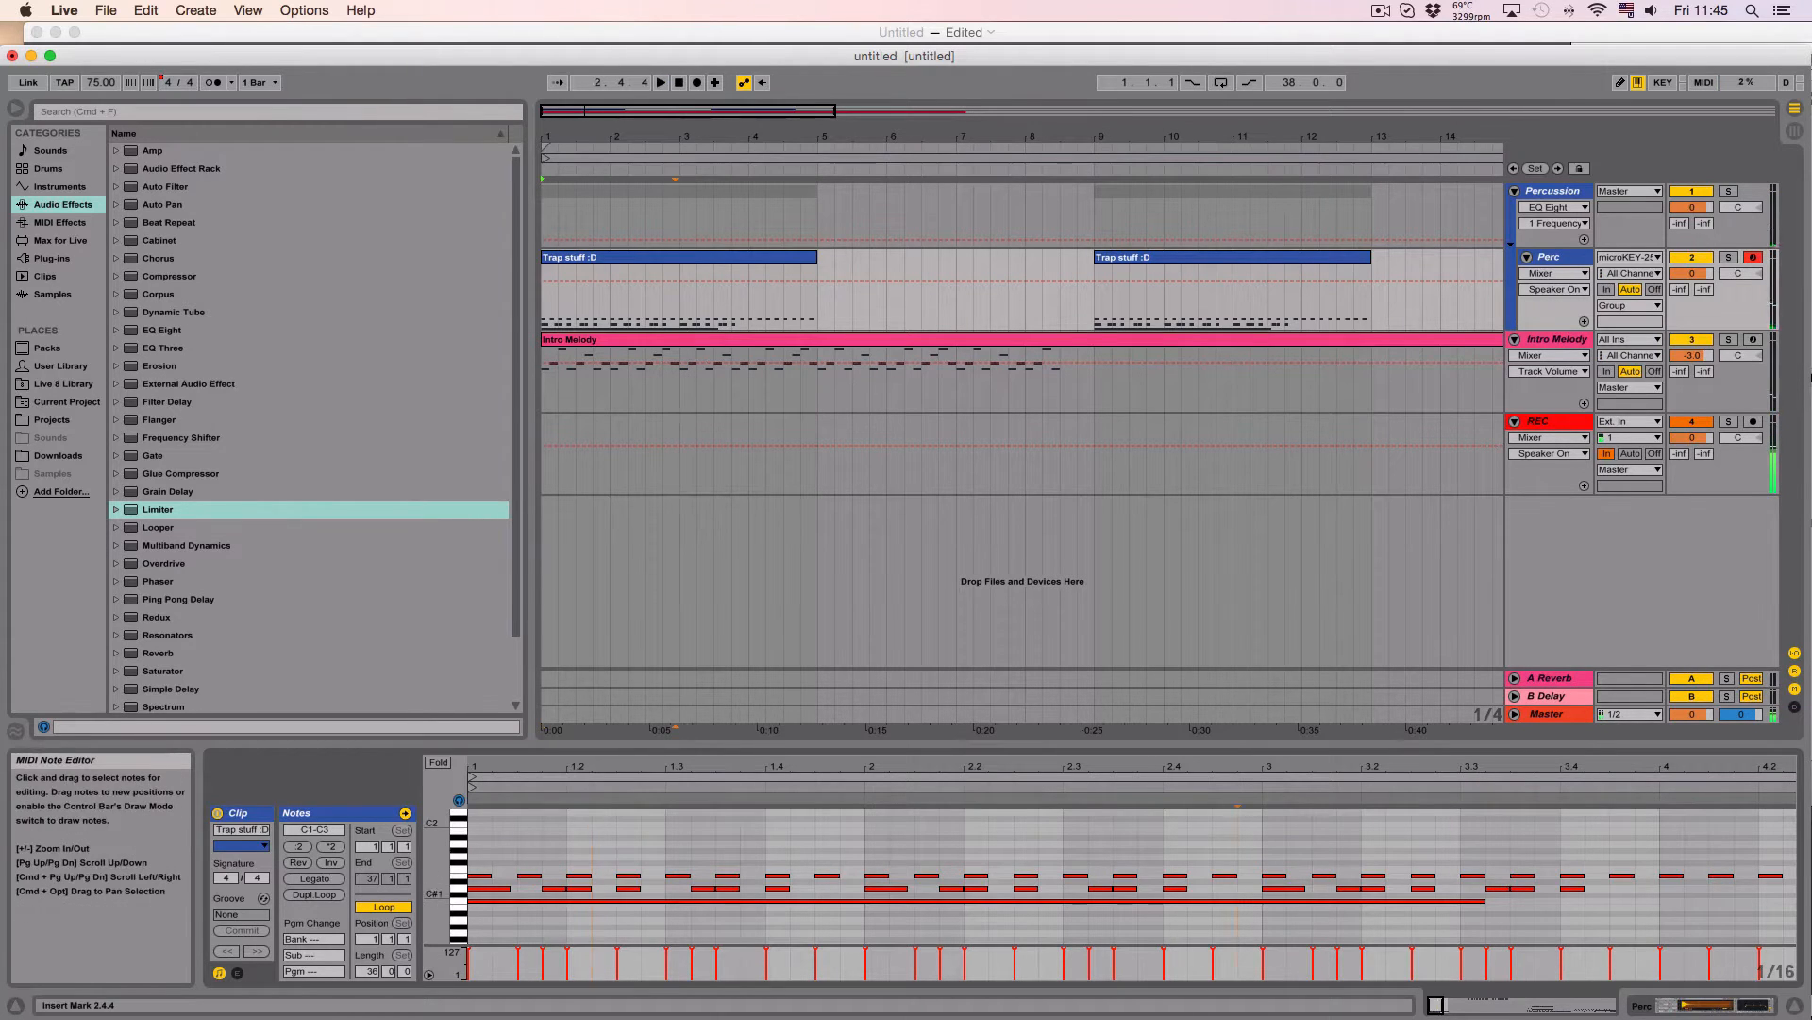
left_click(840, 887)
double_click(827, 887)
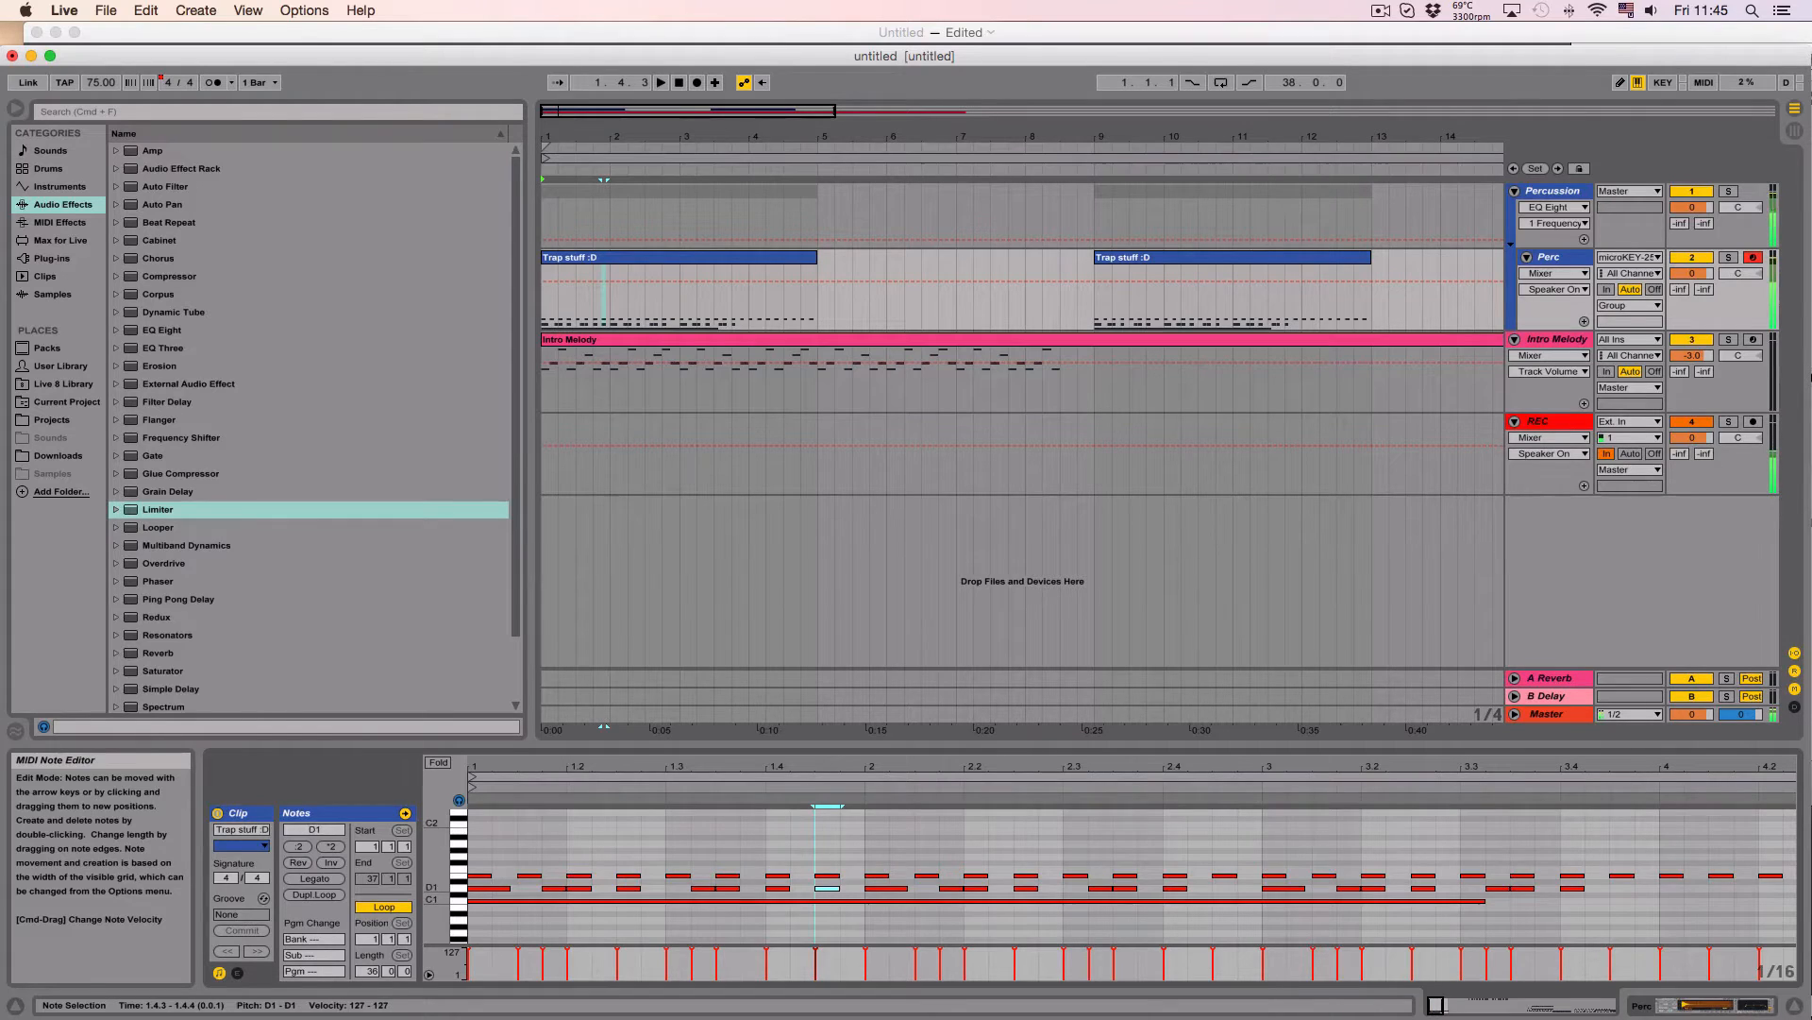
key("plus")
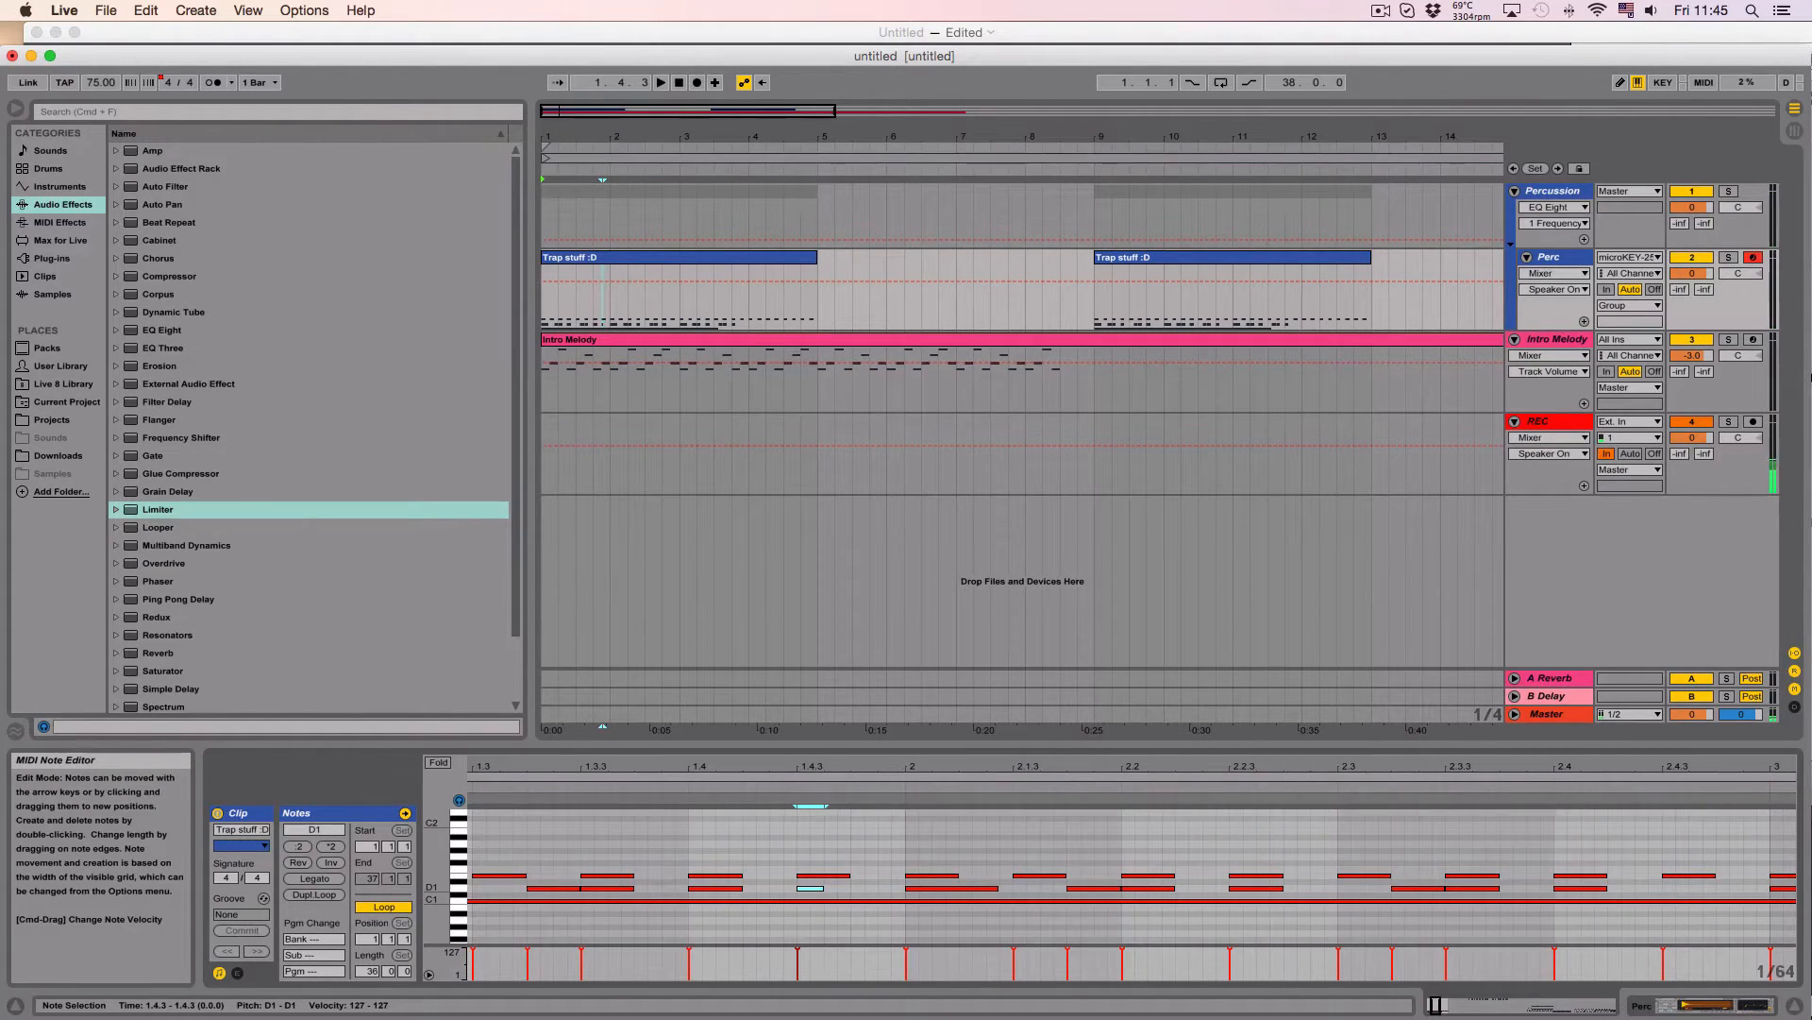
Step: Duplicate the short D1 note at 1.4.3 repeatedly to fill the rest of bar 1, and play the pattern
key("super+d")
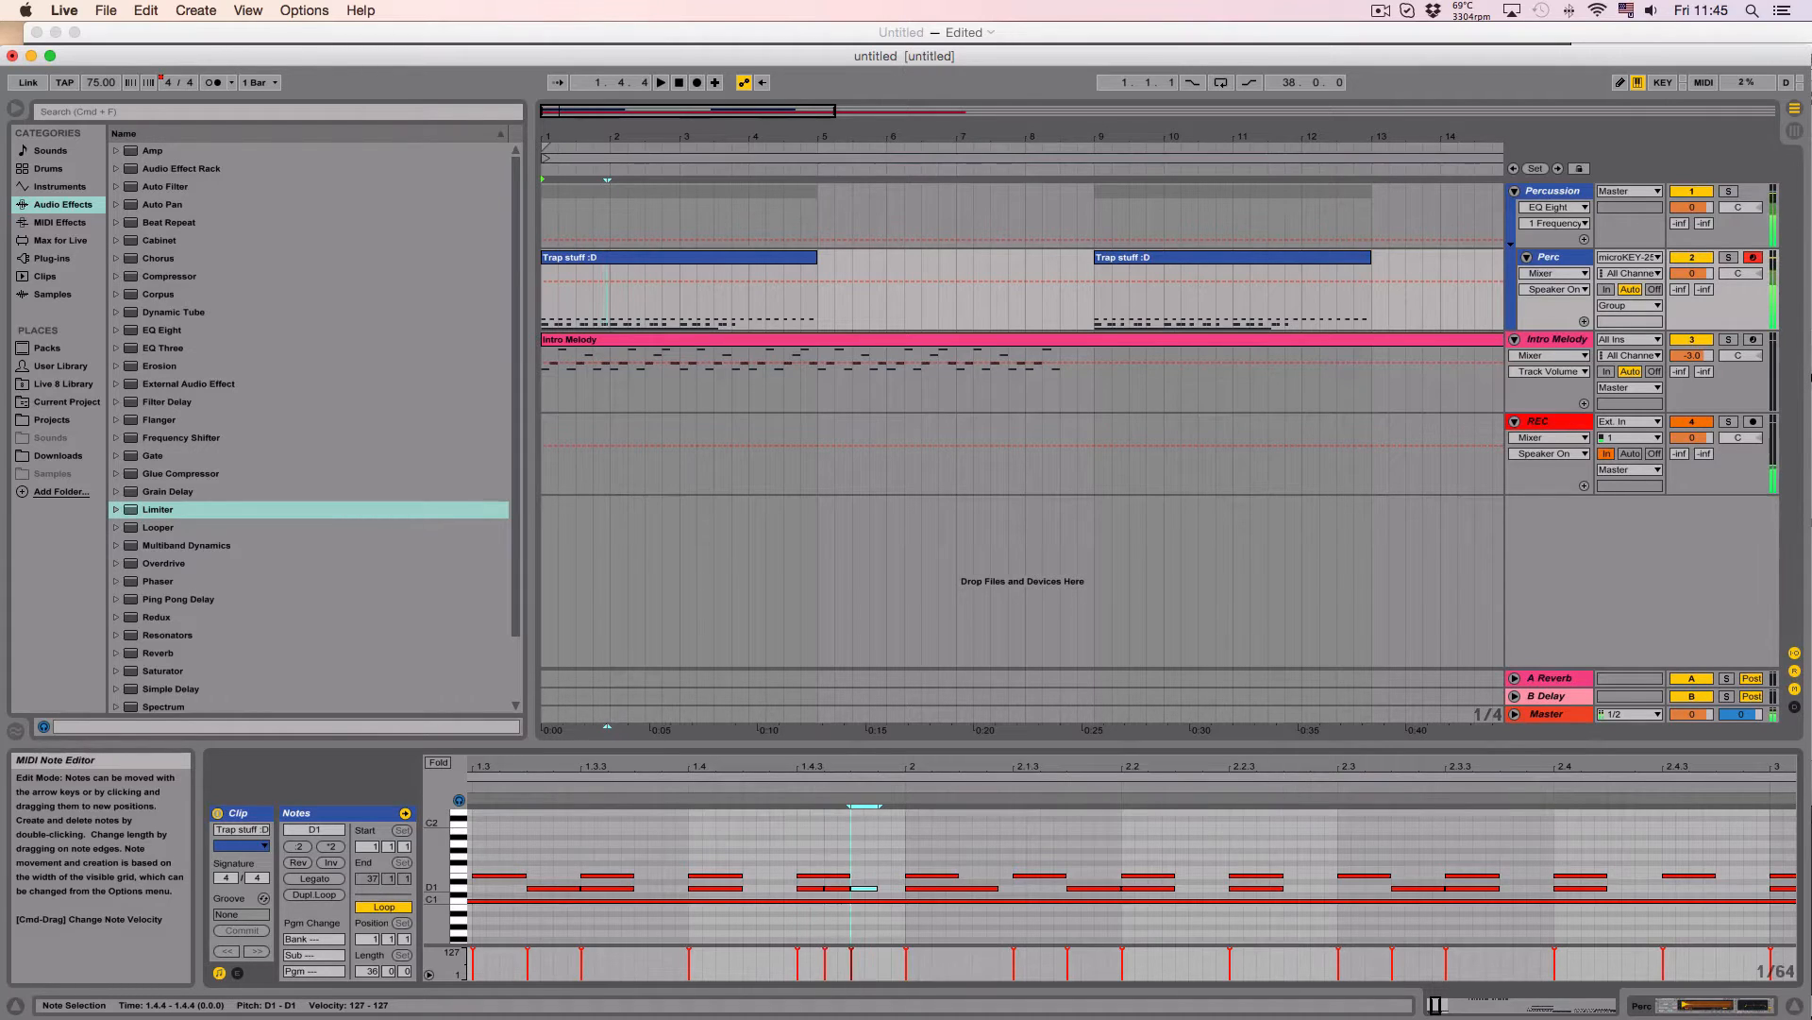
key("super+d")
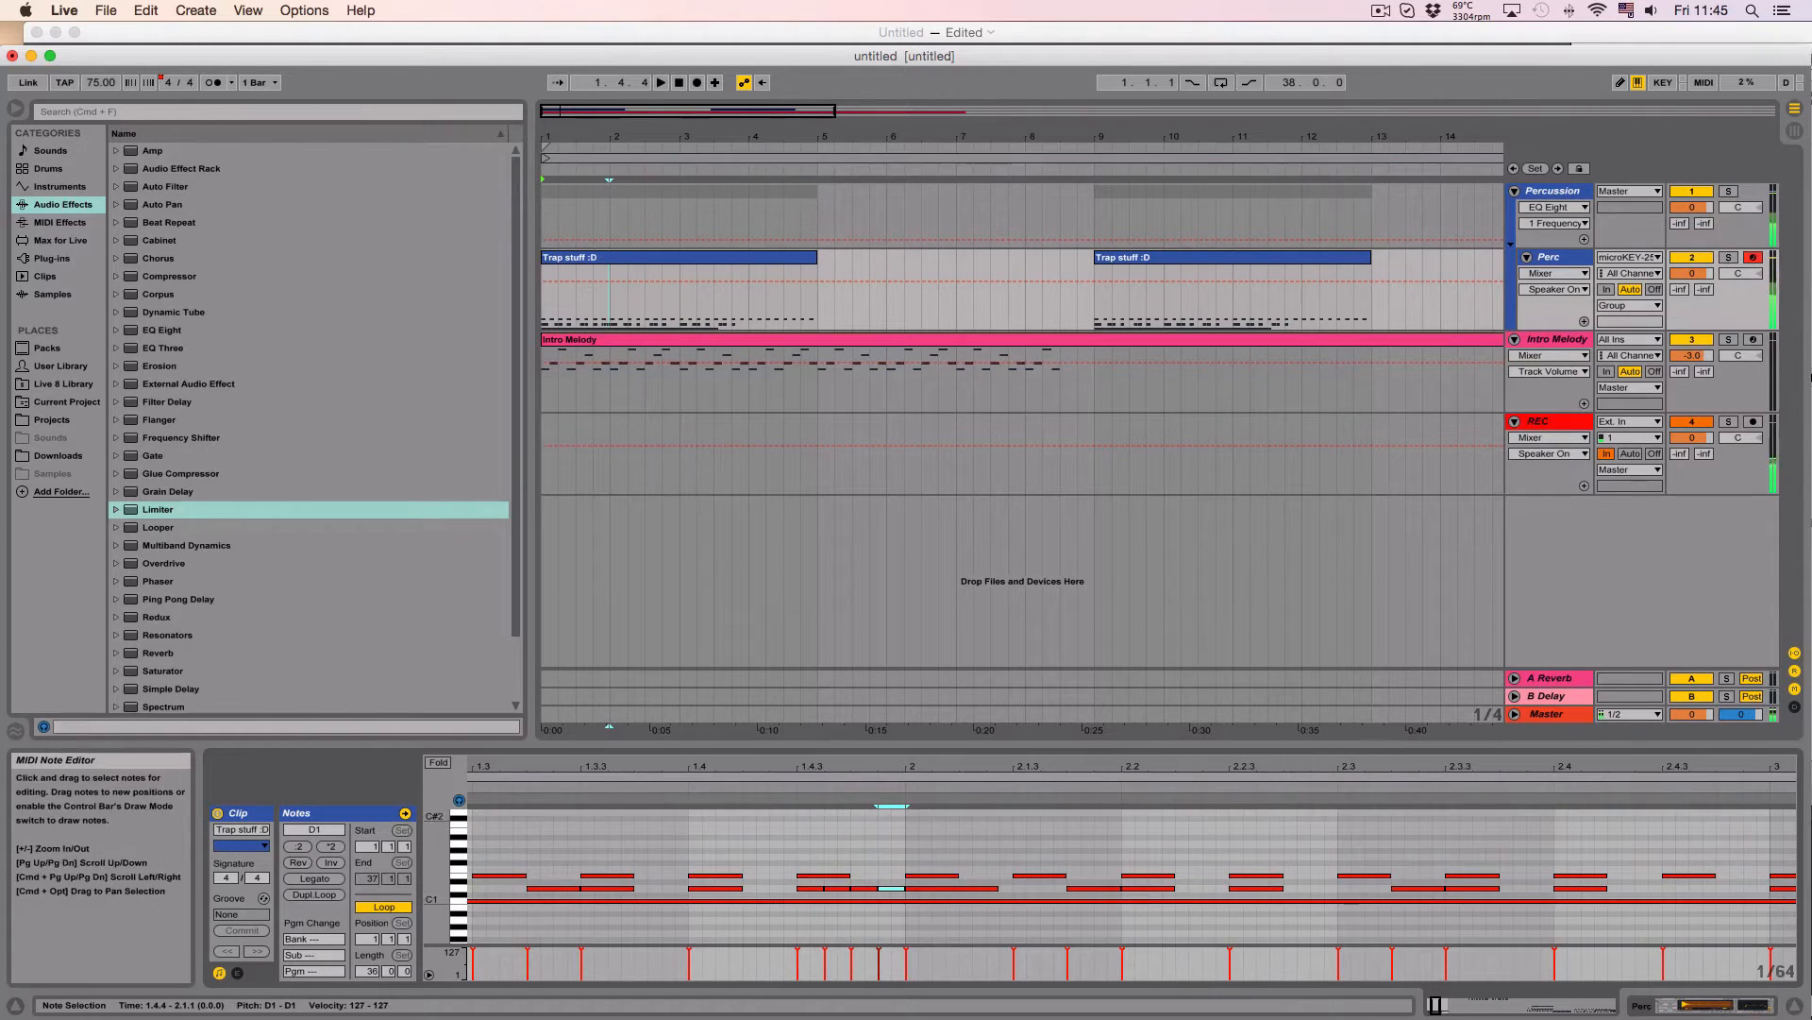
key("space")
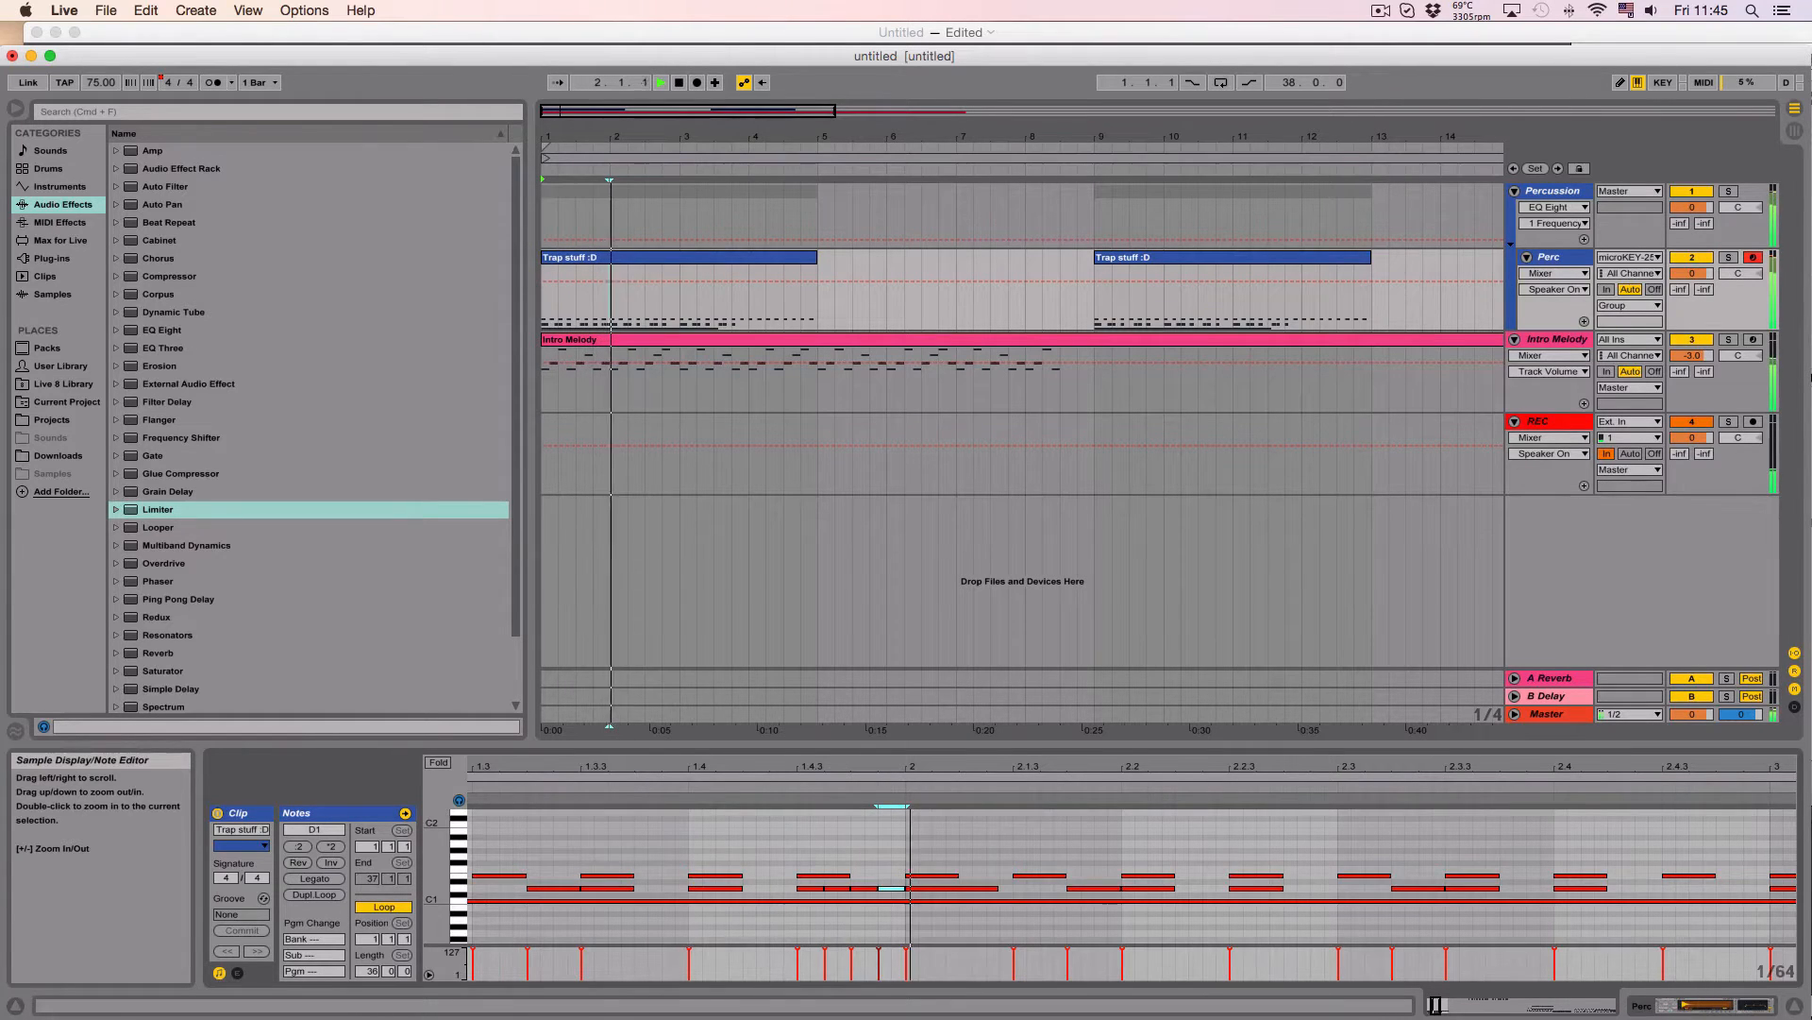
key("space")
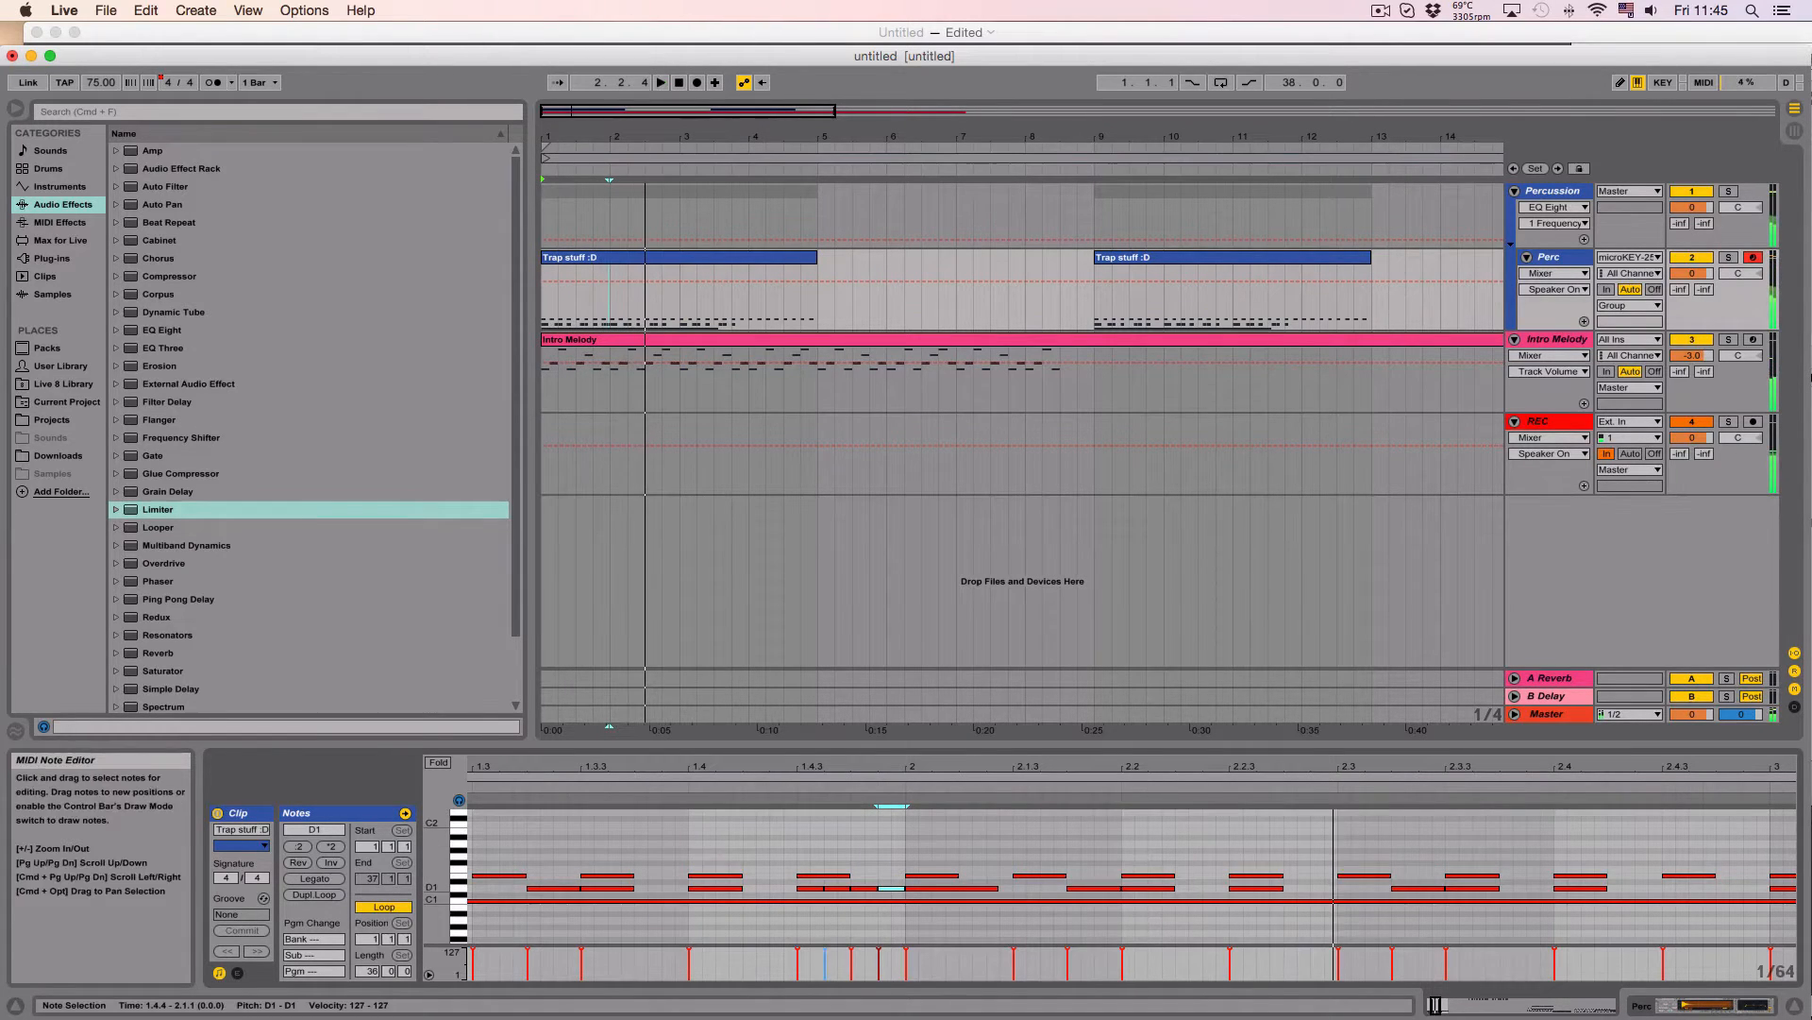
Step: Delete the first D1 note of the roll at 1.4.3 and play the pattern from bar 1
left_click(810, 889)
key("Delete")
key("space")
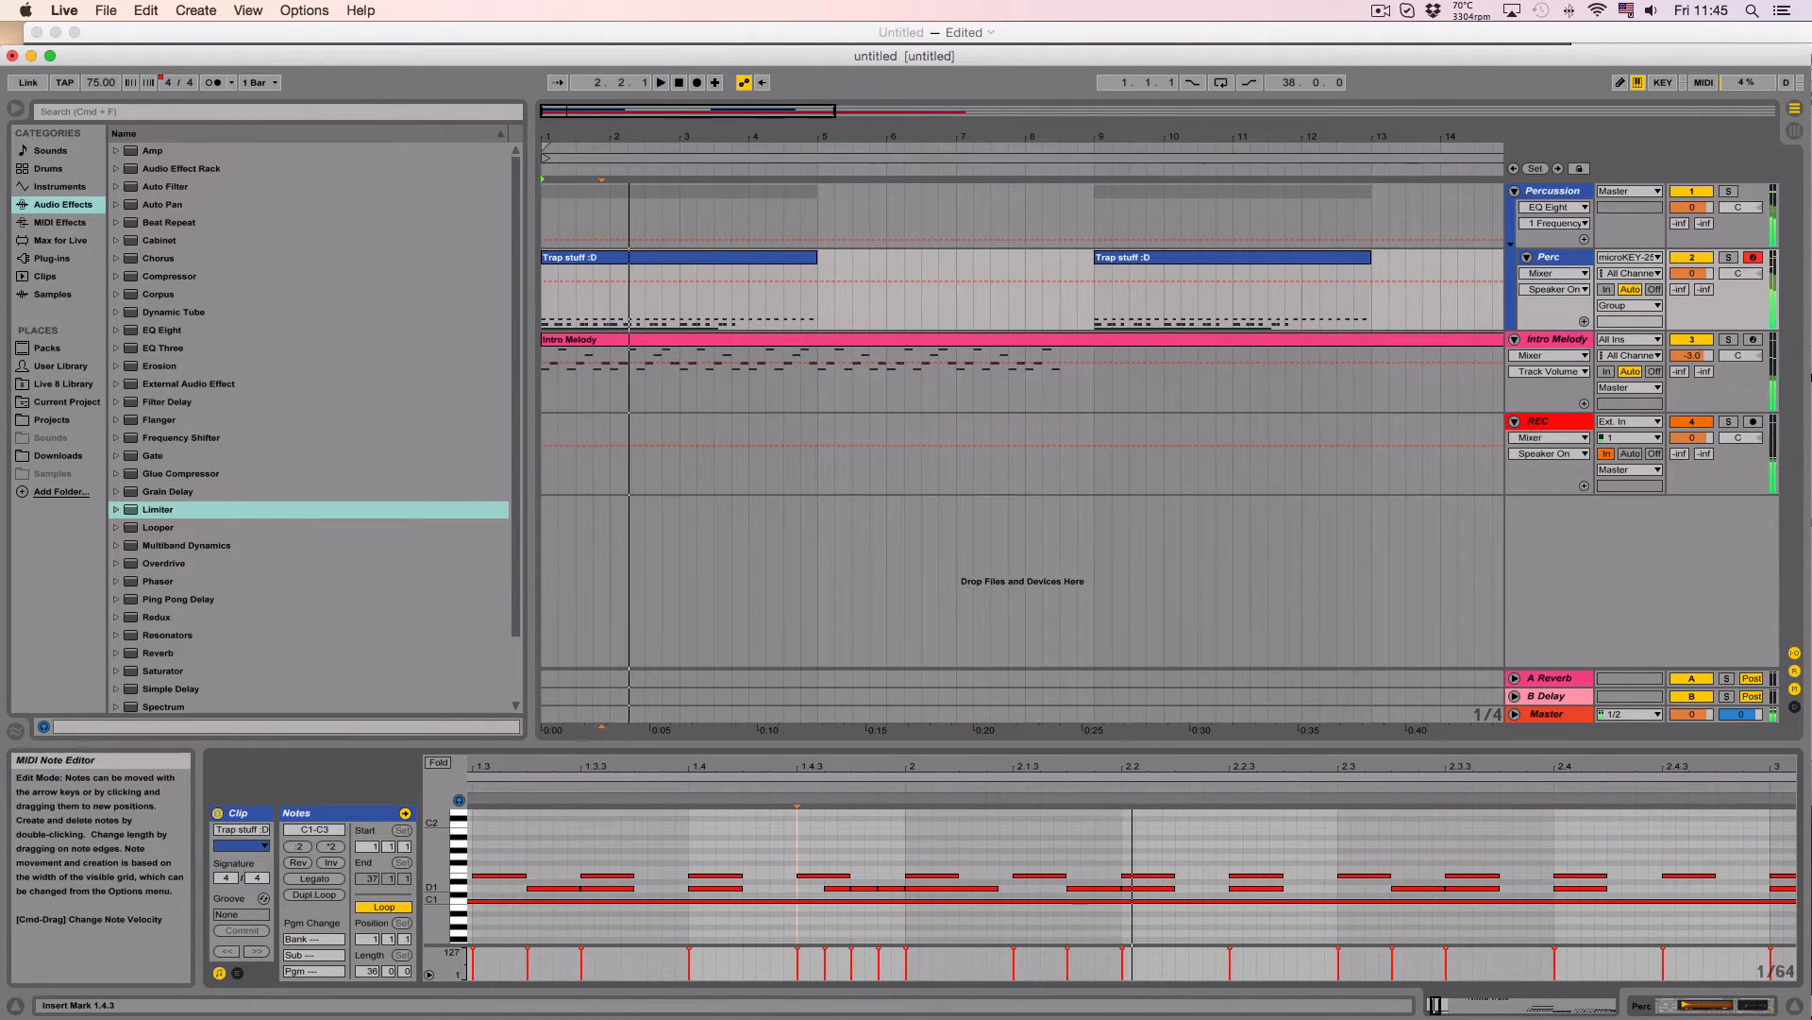
Step: Shorten the three remaining D1 notes of the roll at the end of bar 1 and listen to the result
key("space")
left_click_drag(842, 883, 892, 888)
key("space")
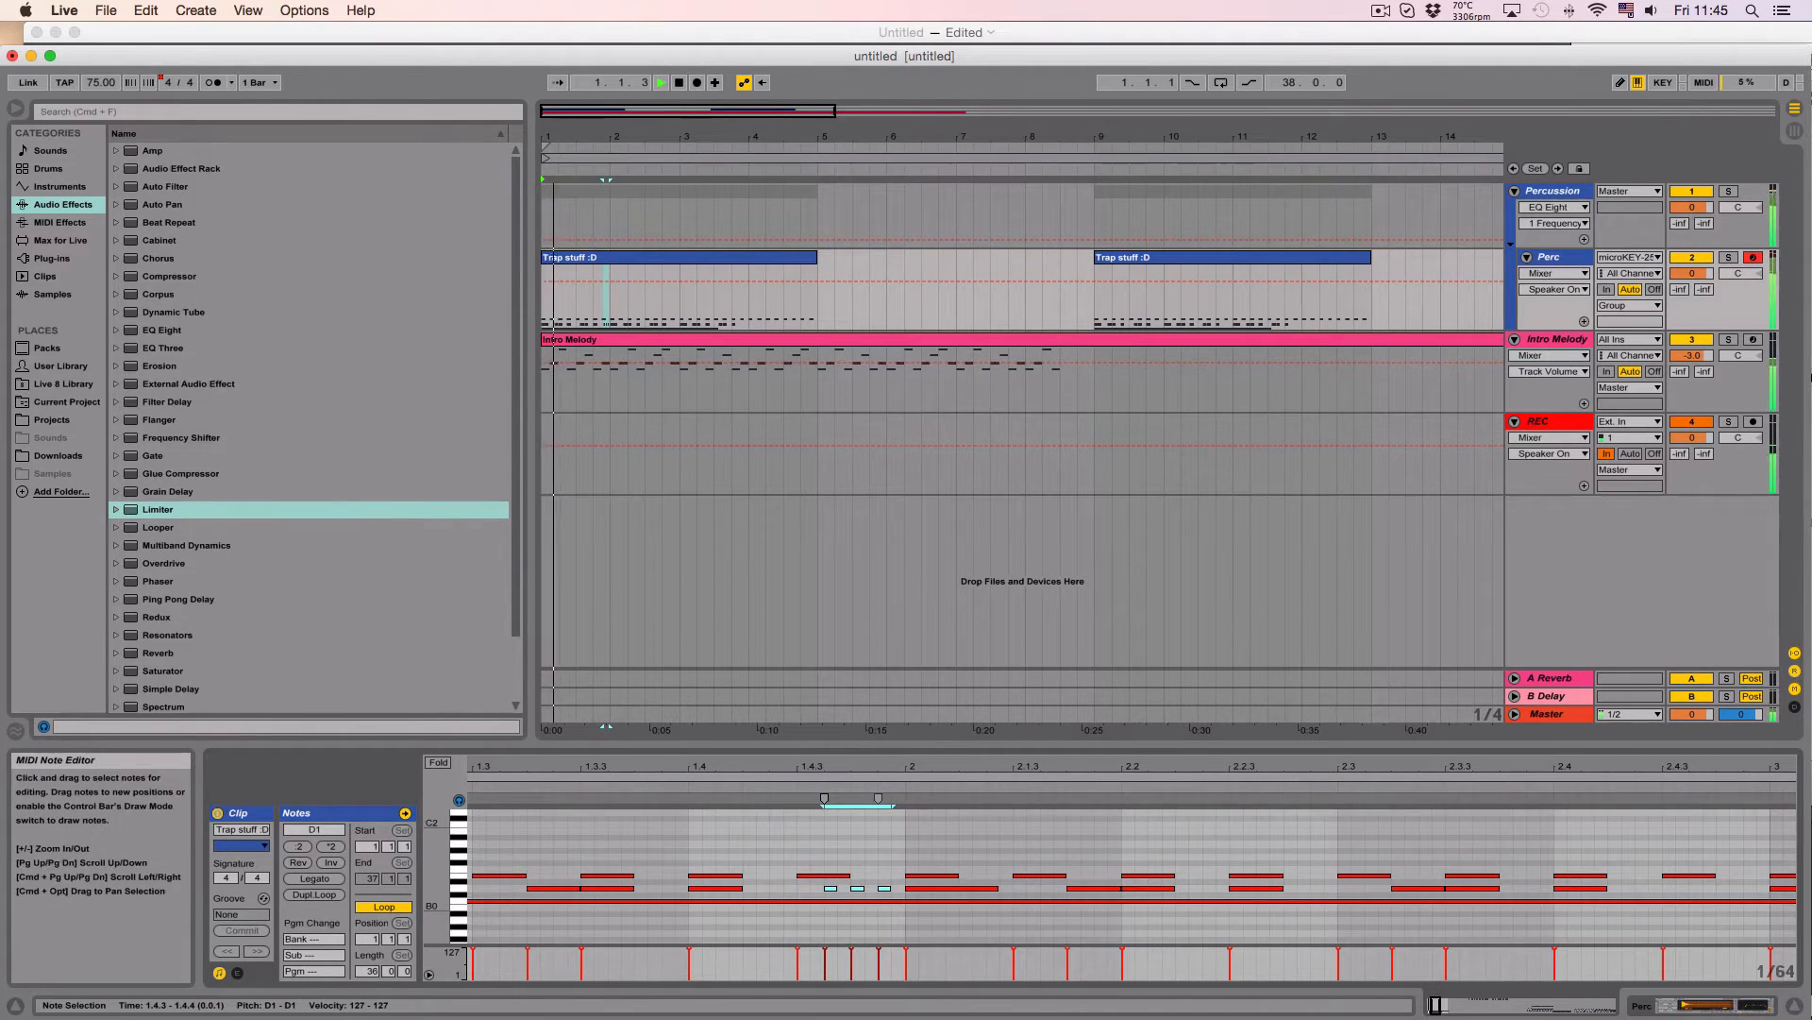
left_click(784, 881)
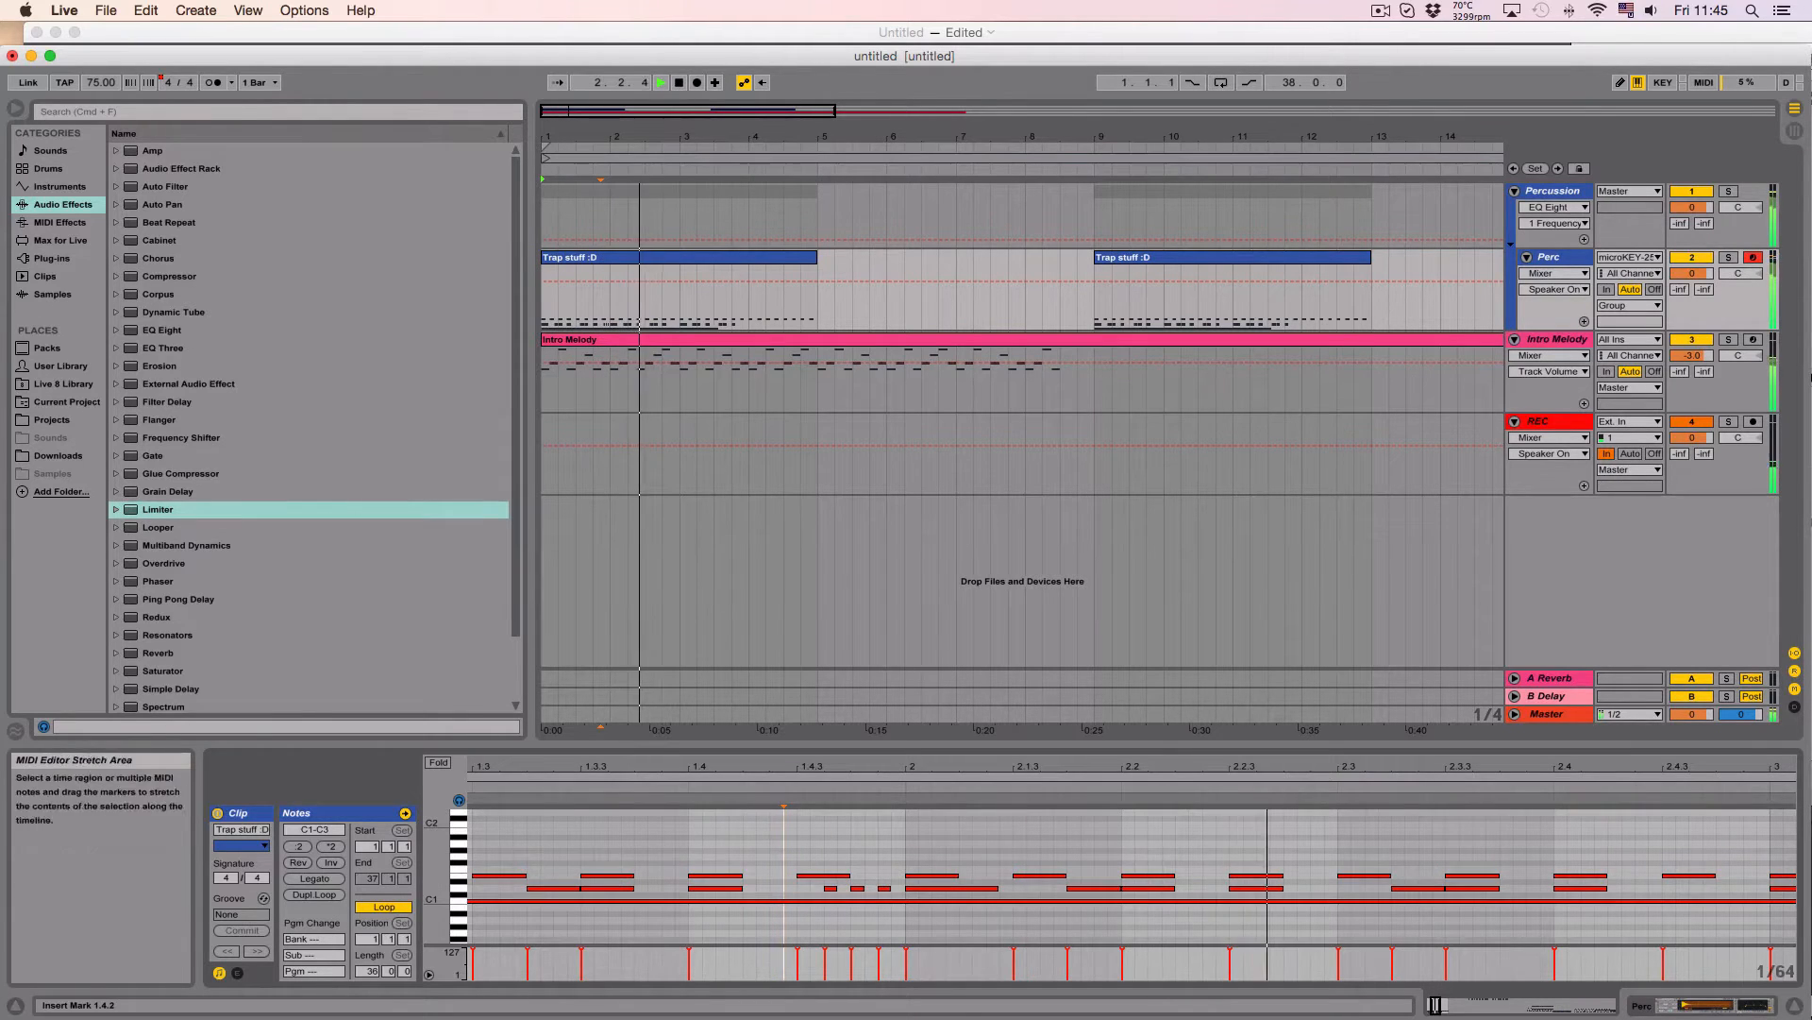
key("space")
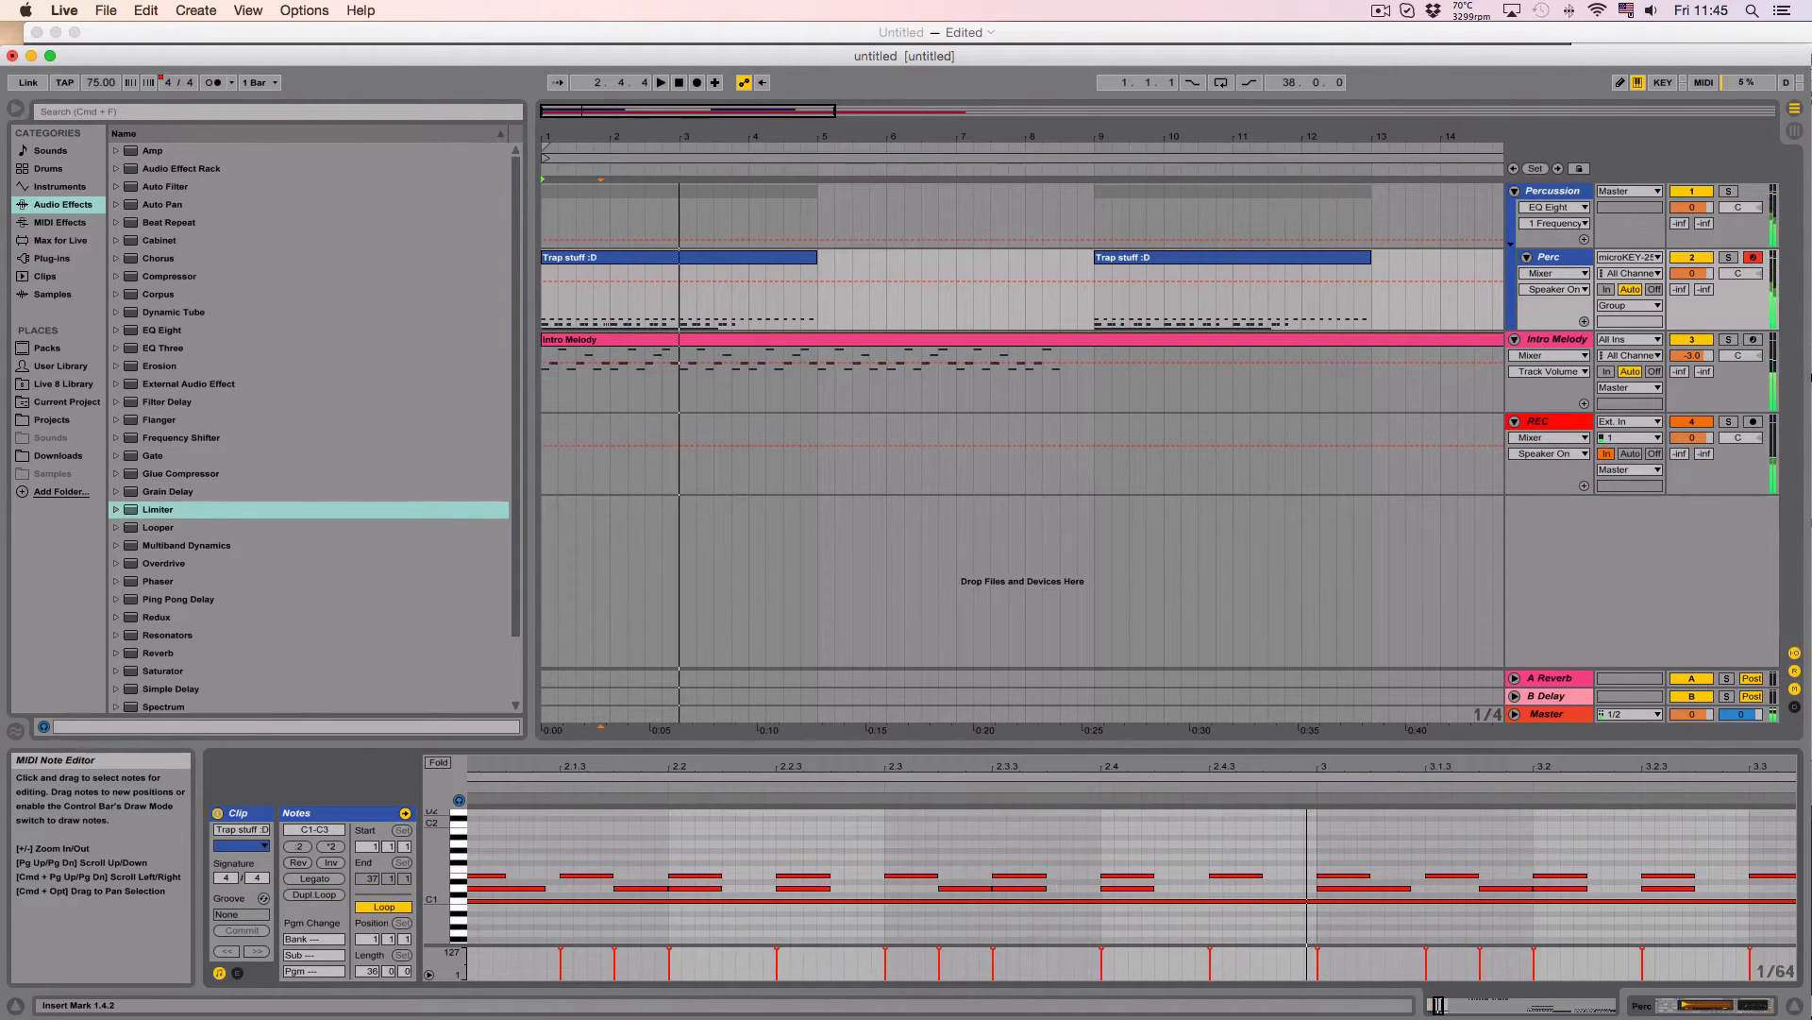
Step: Replace the D1 note at 2.4 with four consecutive 1/64 D1 notes and briefly play the pattern
scroll(1133, 878, "right", 3)
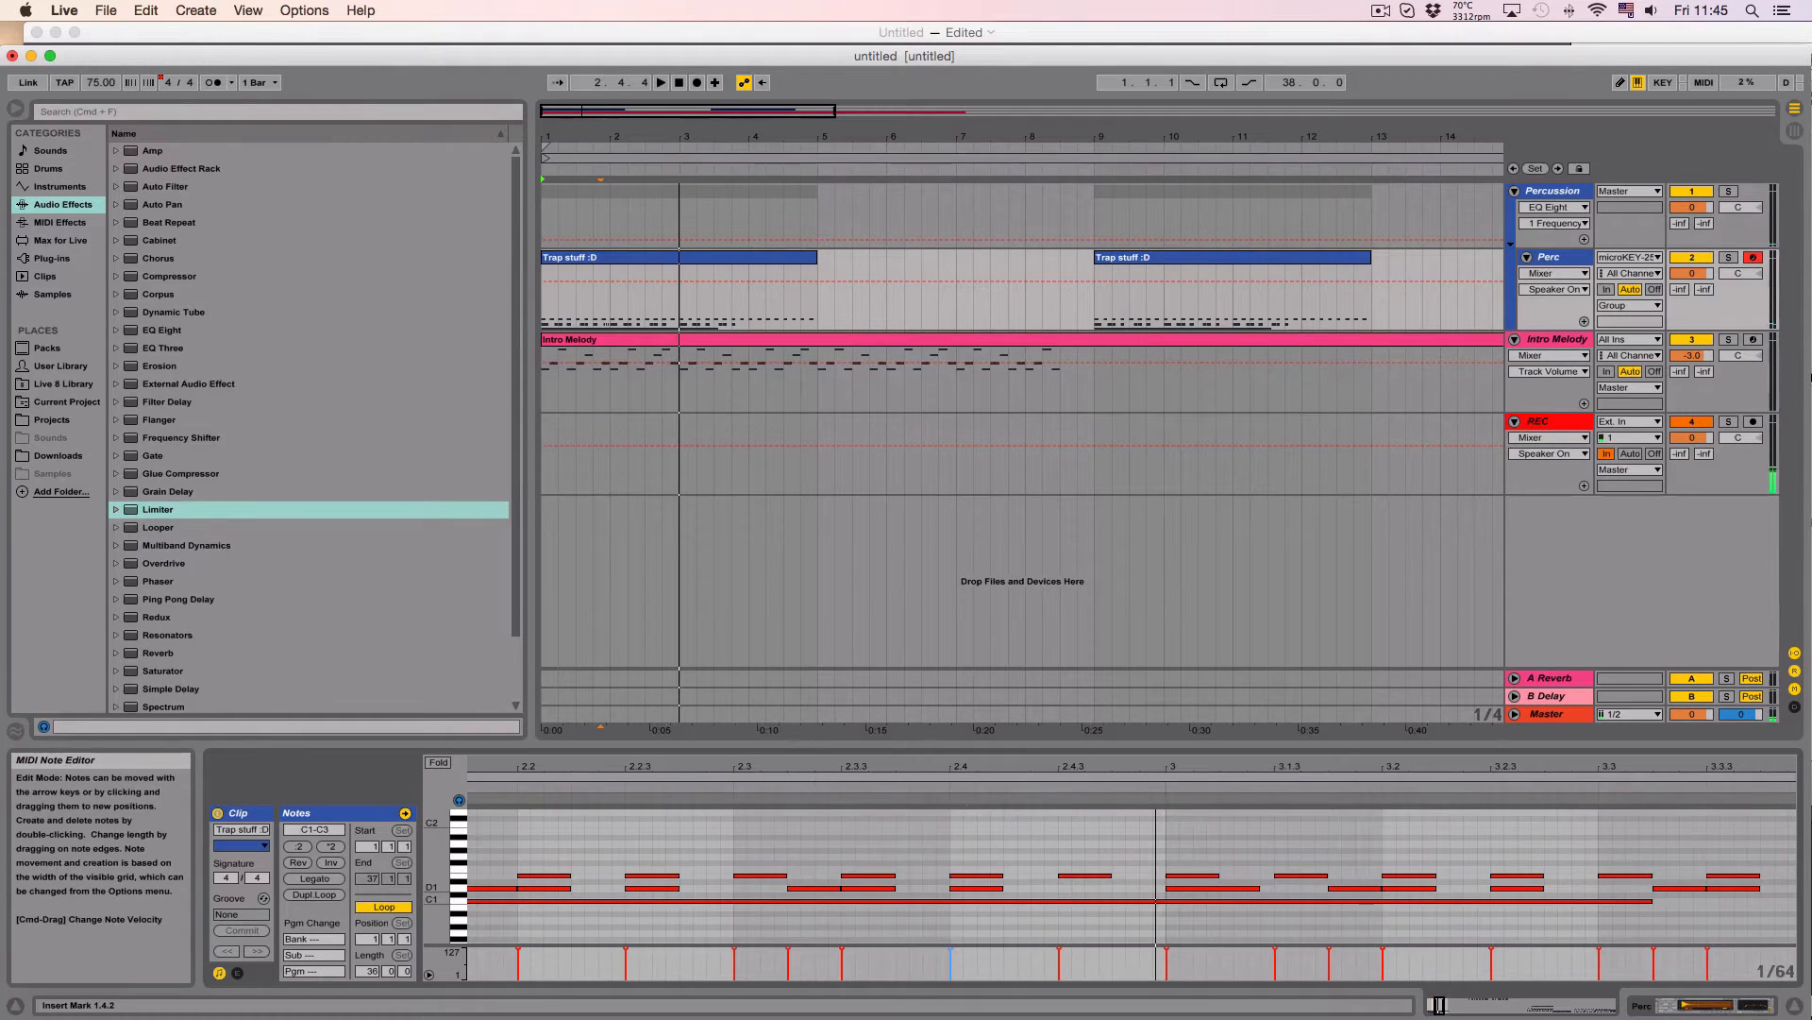
left_click_drag(1002, 889, 963, 888)
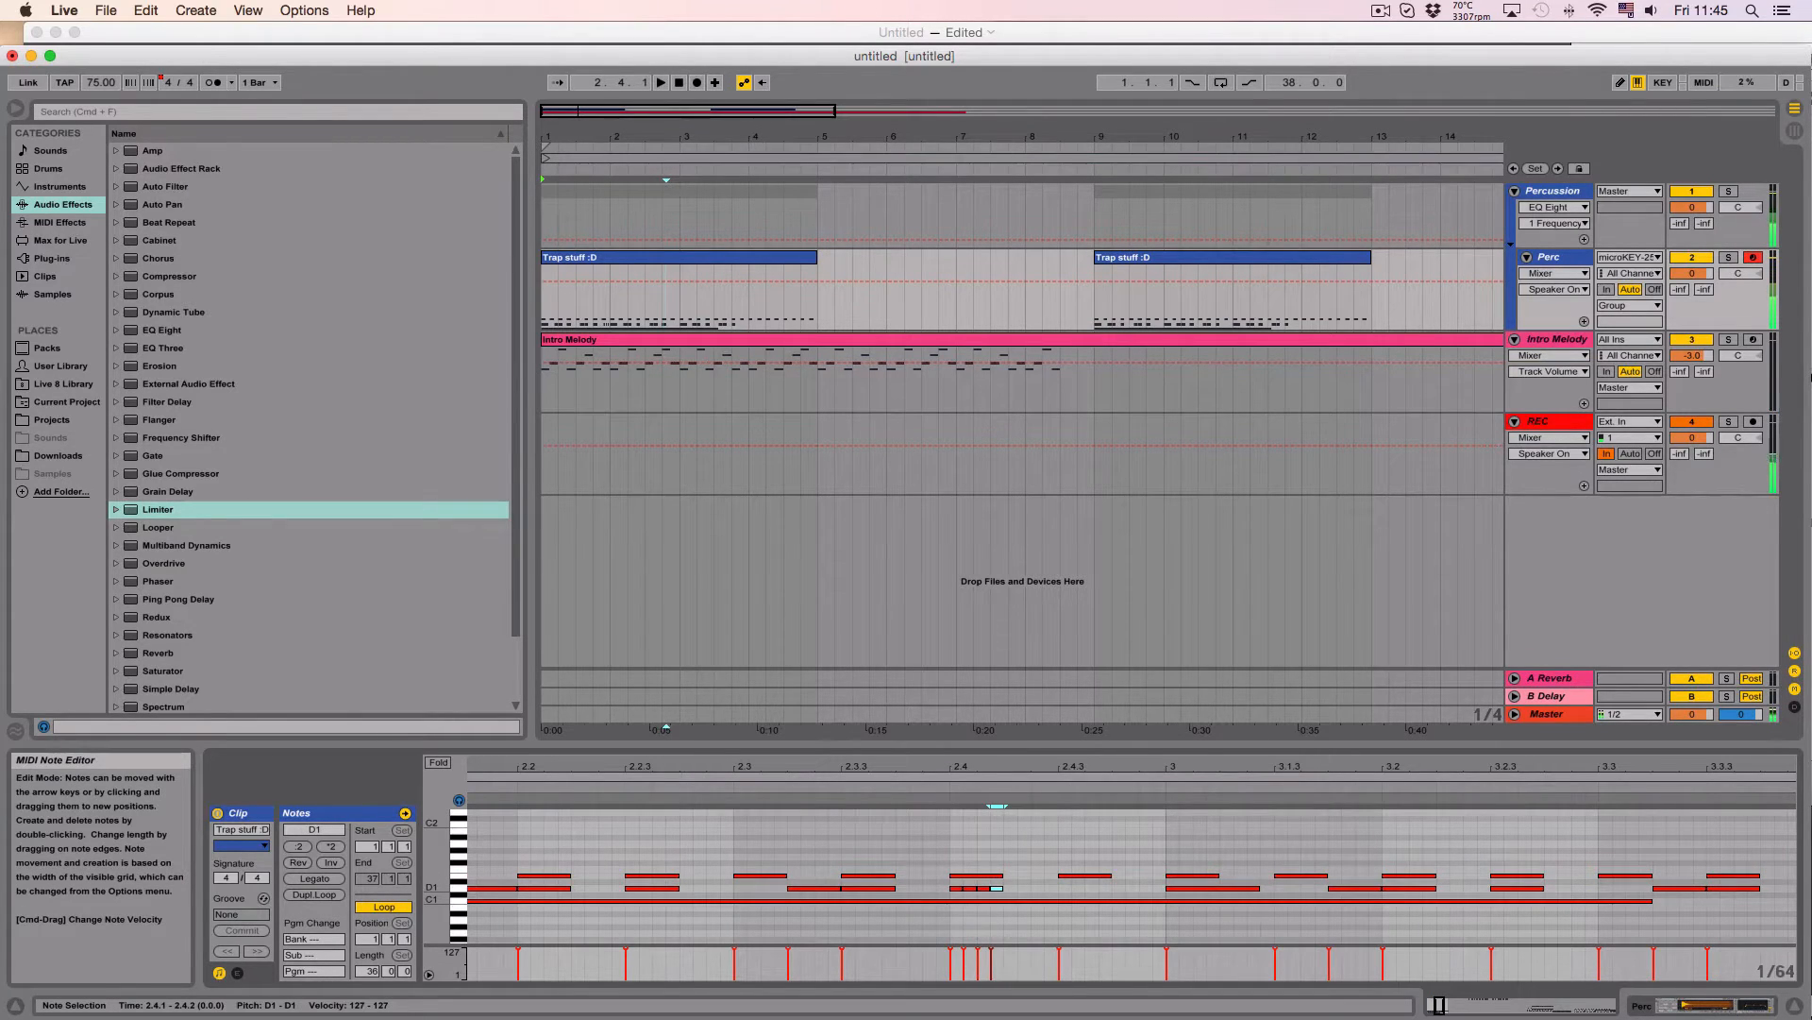
key("space")
left_click_drag(1018, 893, 952, 885)
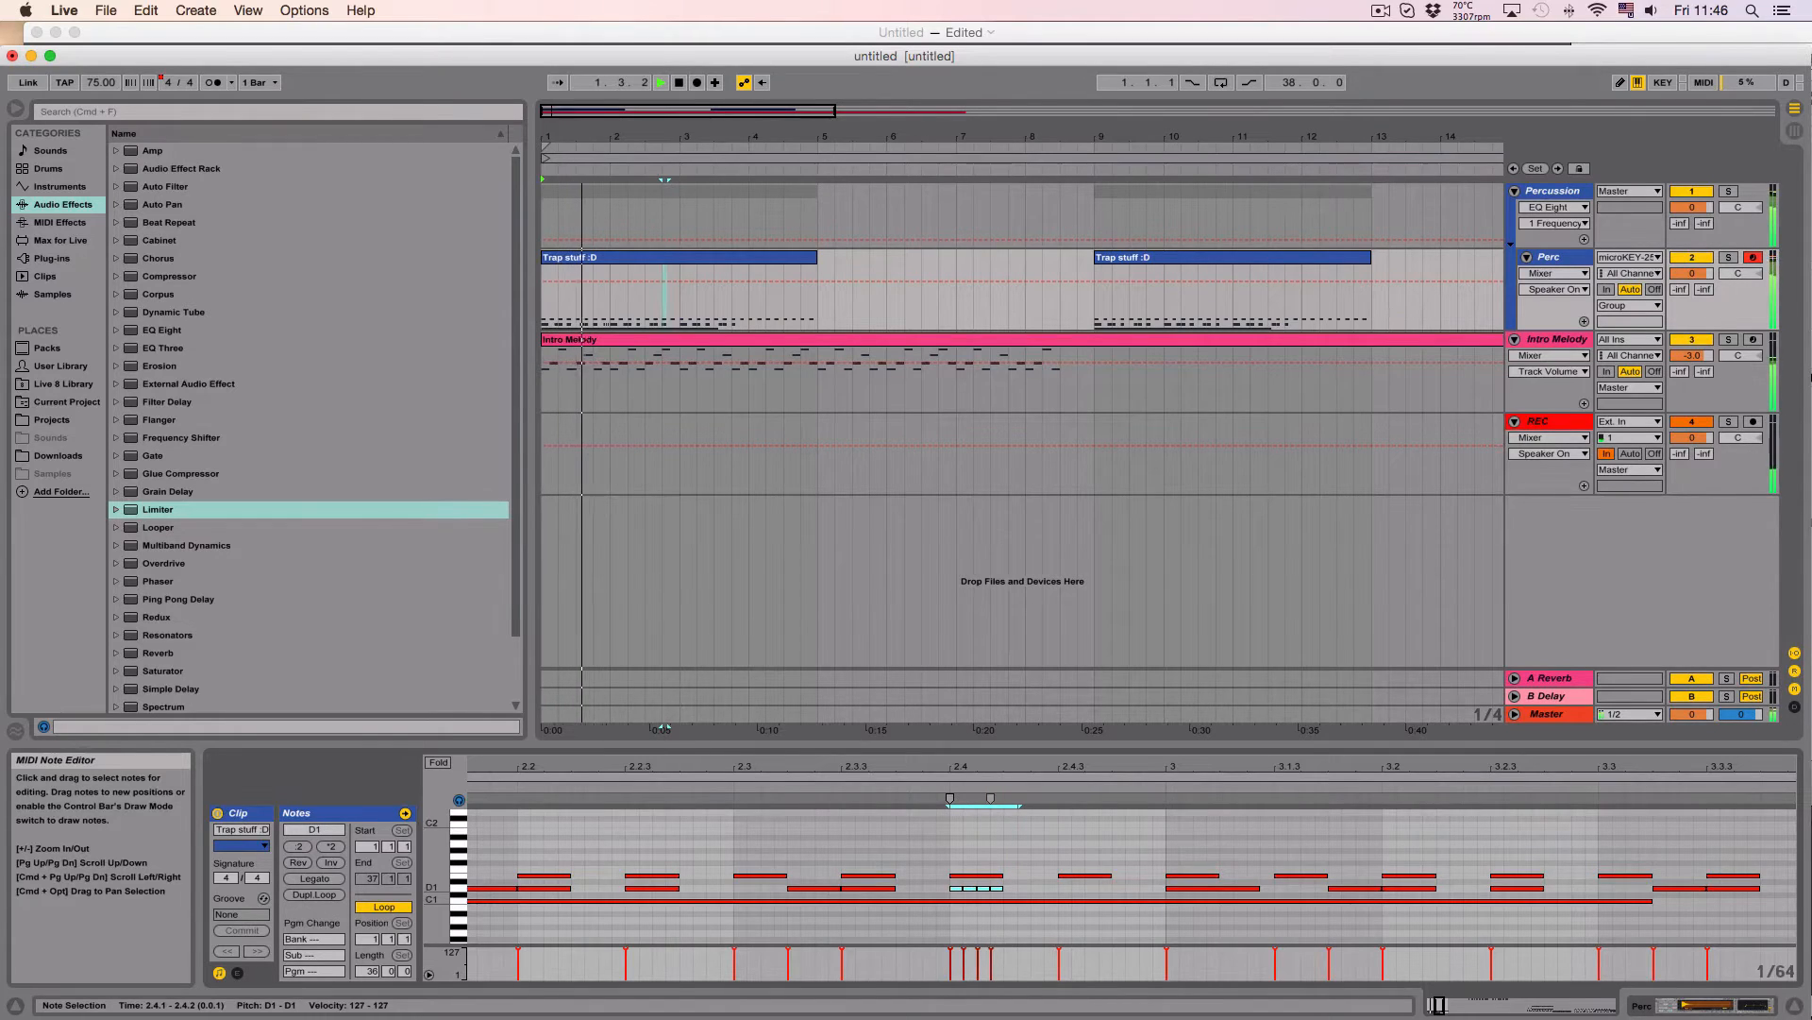
key("space")
key("b")
left_click(955, 888)
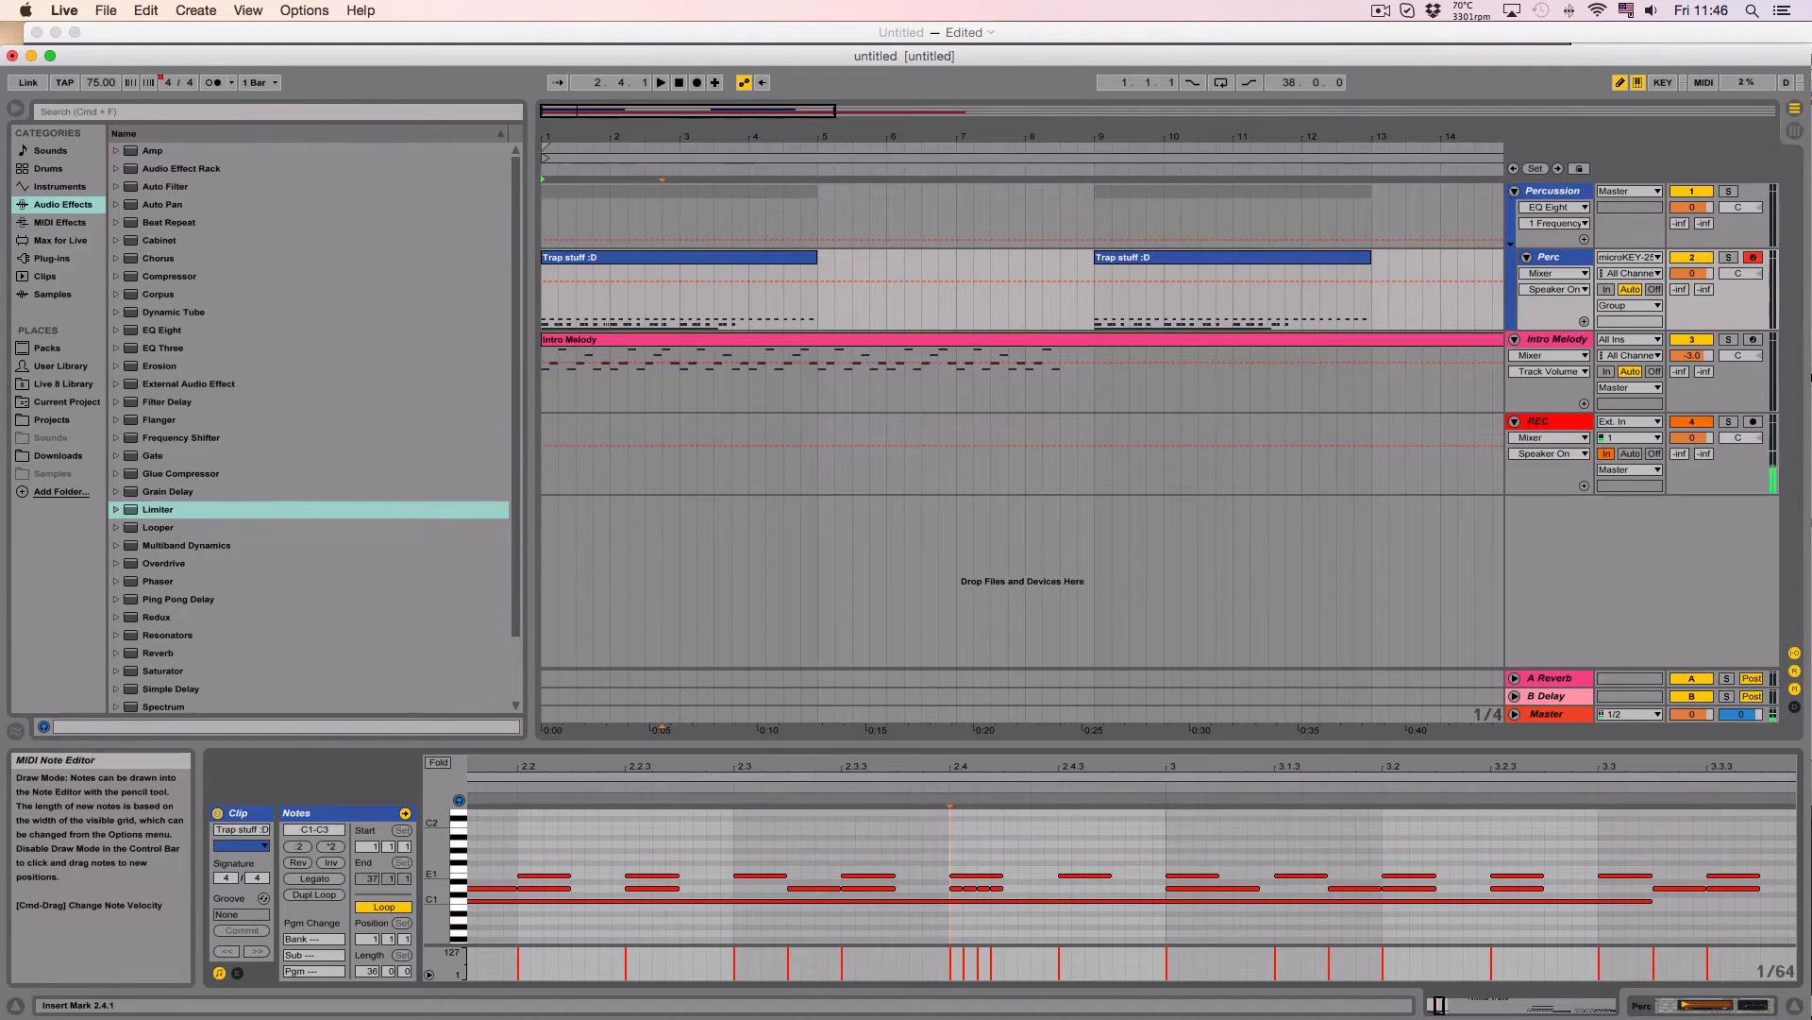
left_click(1621, 83)
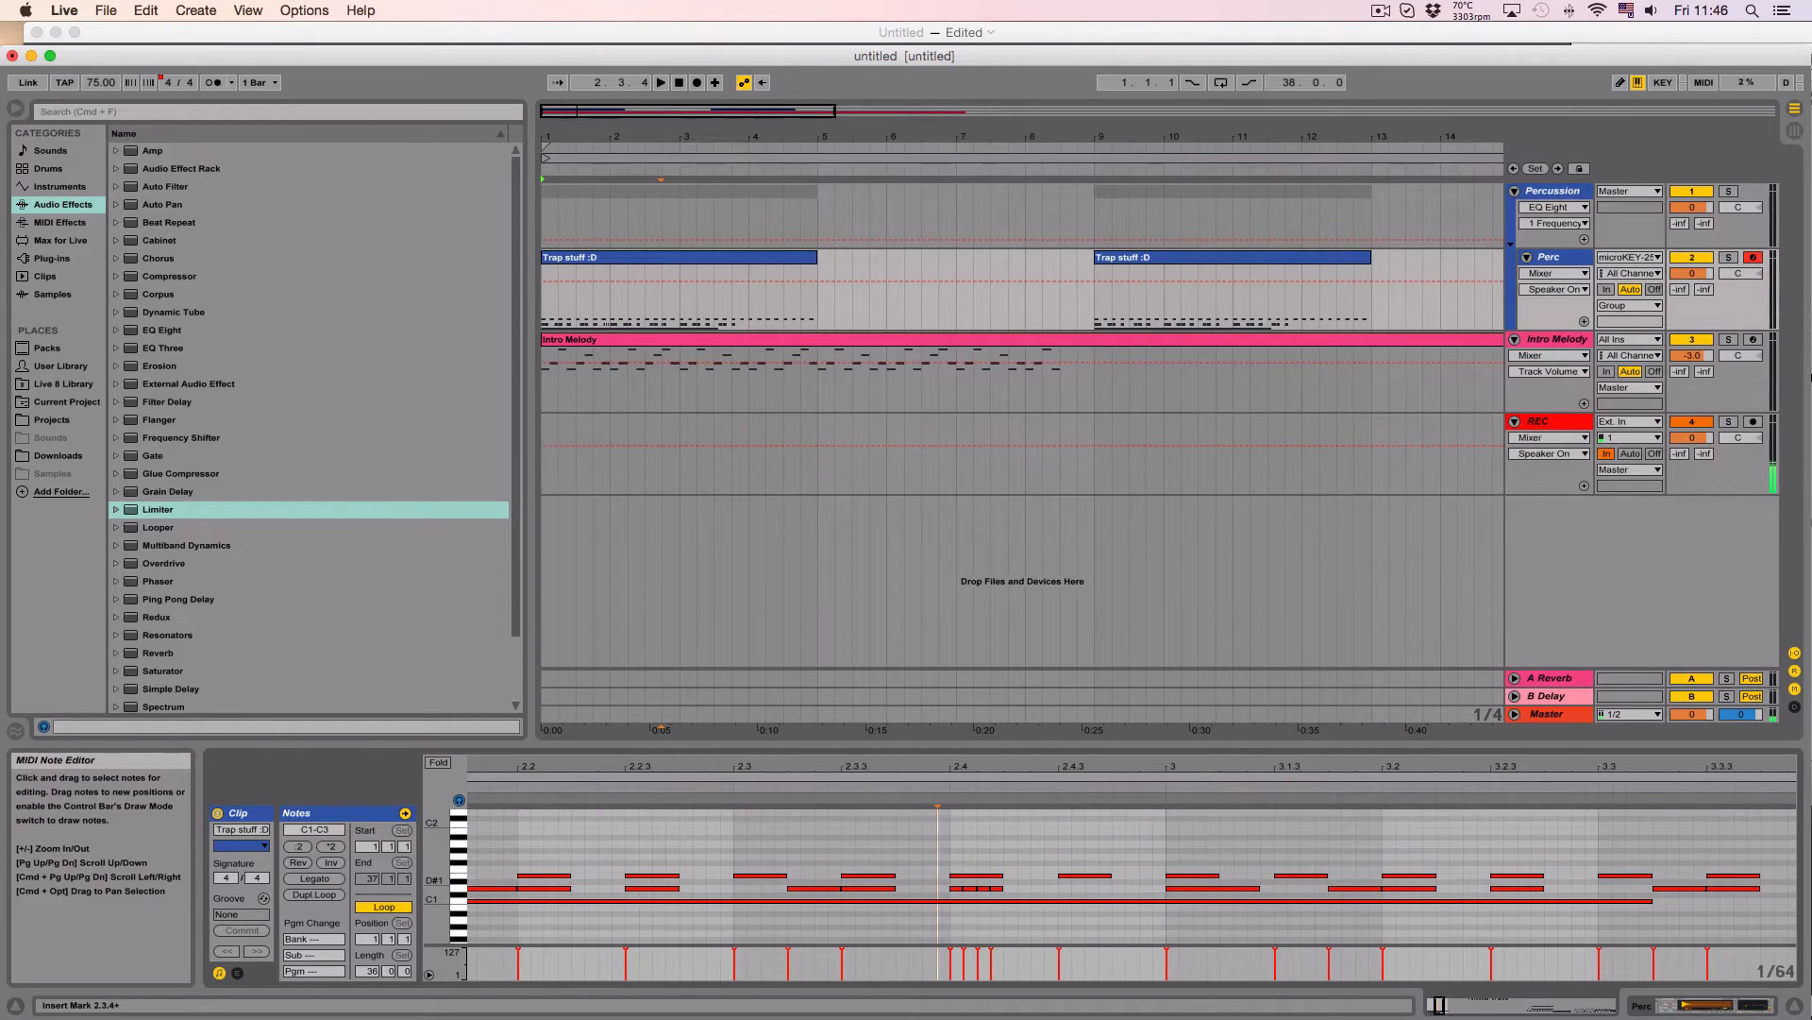
Step: Duplicate the four-note D1 roll at 2.4 so that the copy starts at 2.4.3, and play the pattern
left_click_drag(940, 882, 1004, 890)
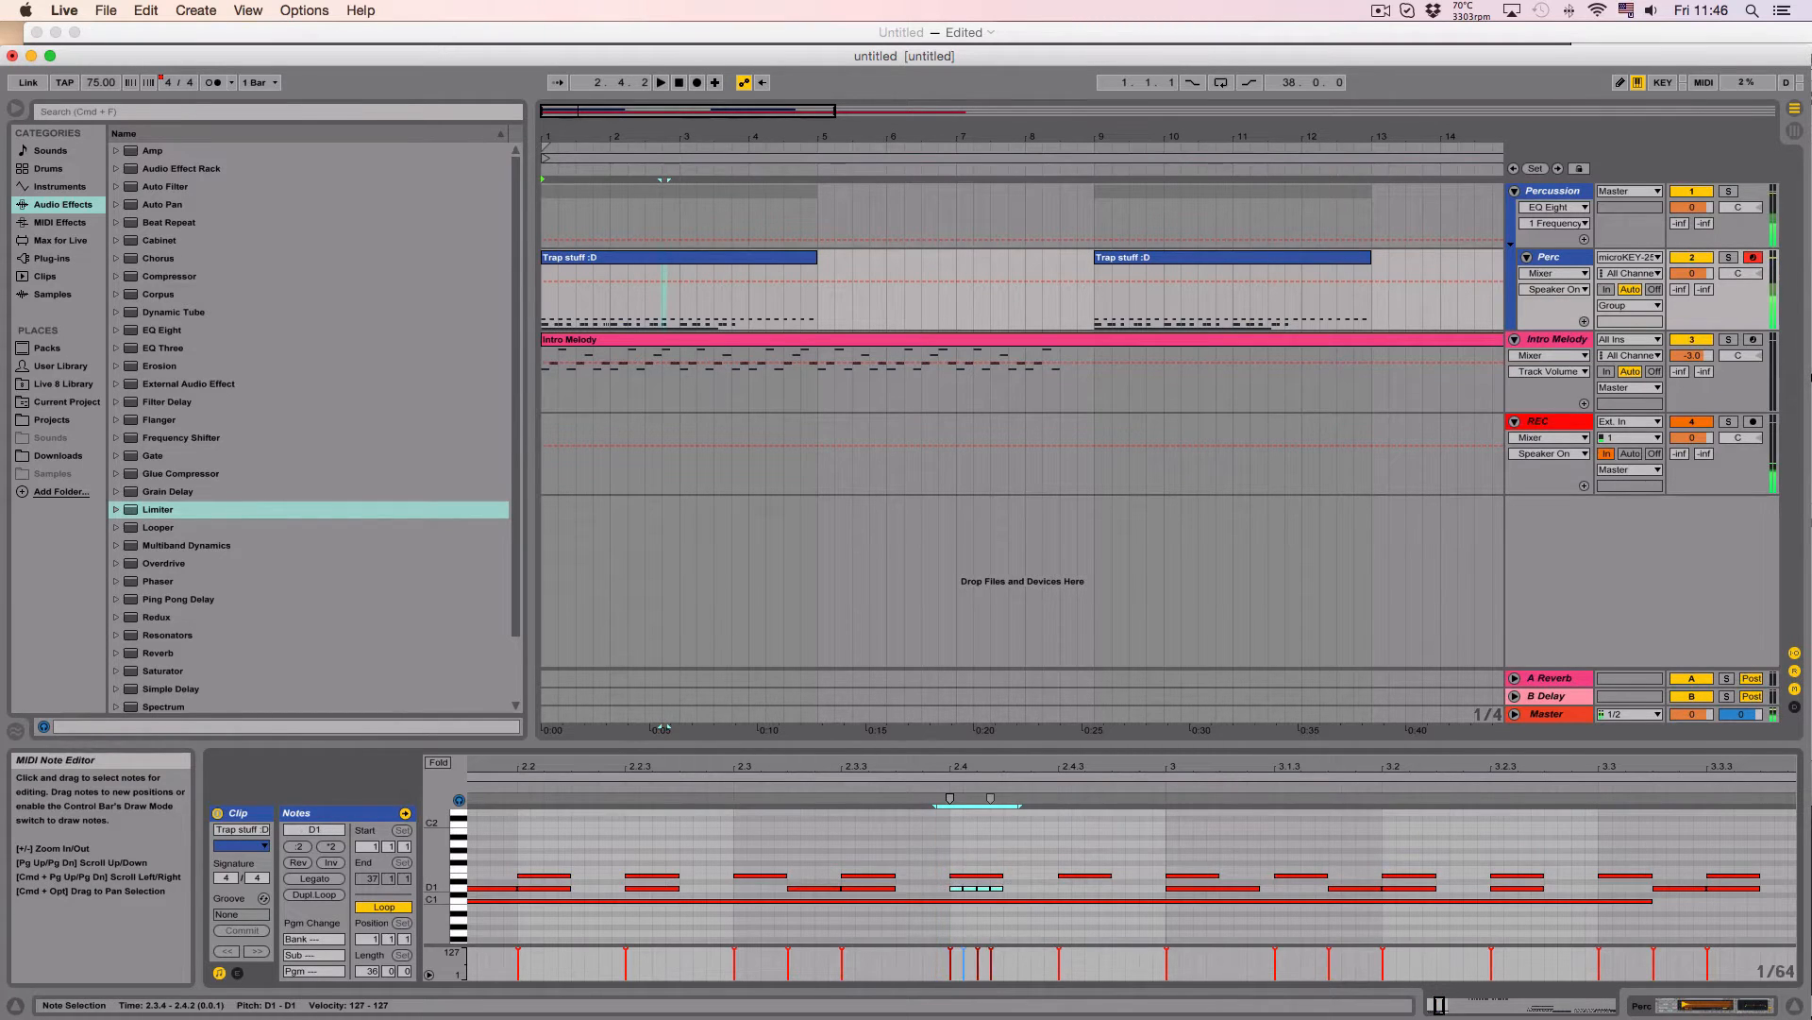
key("super+d")
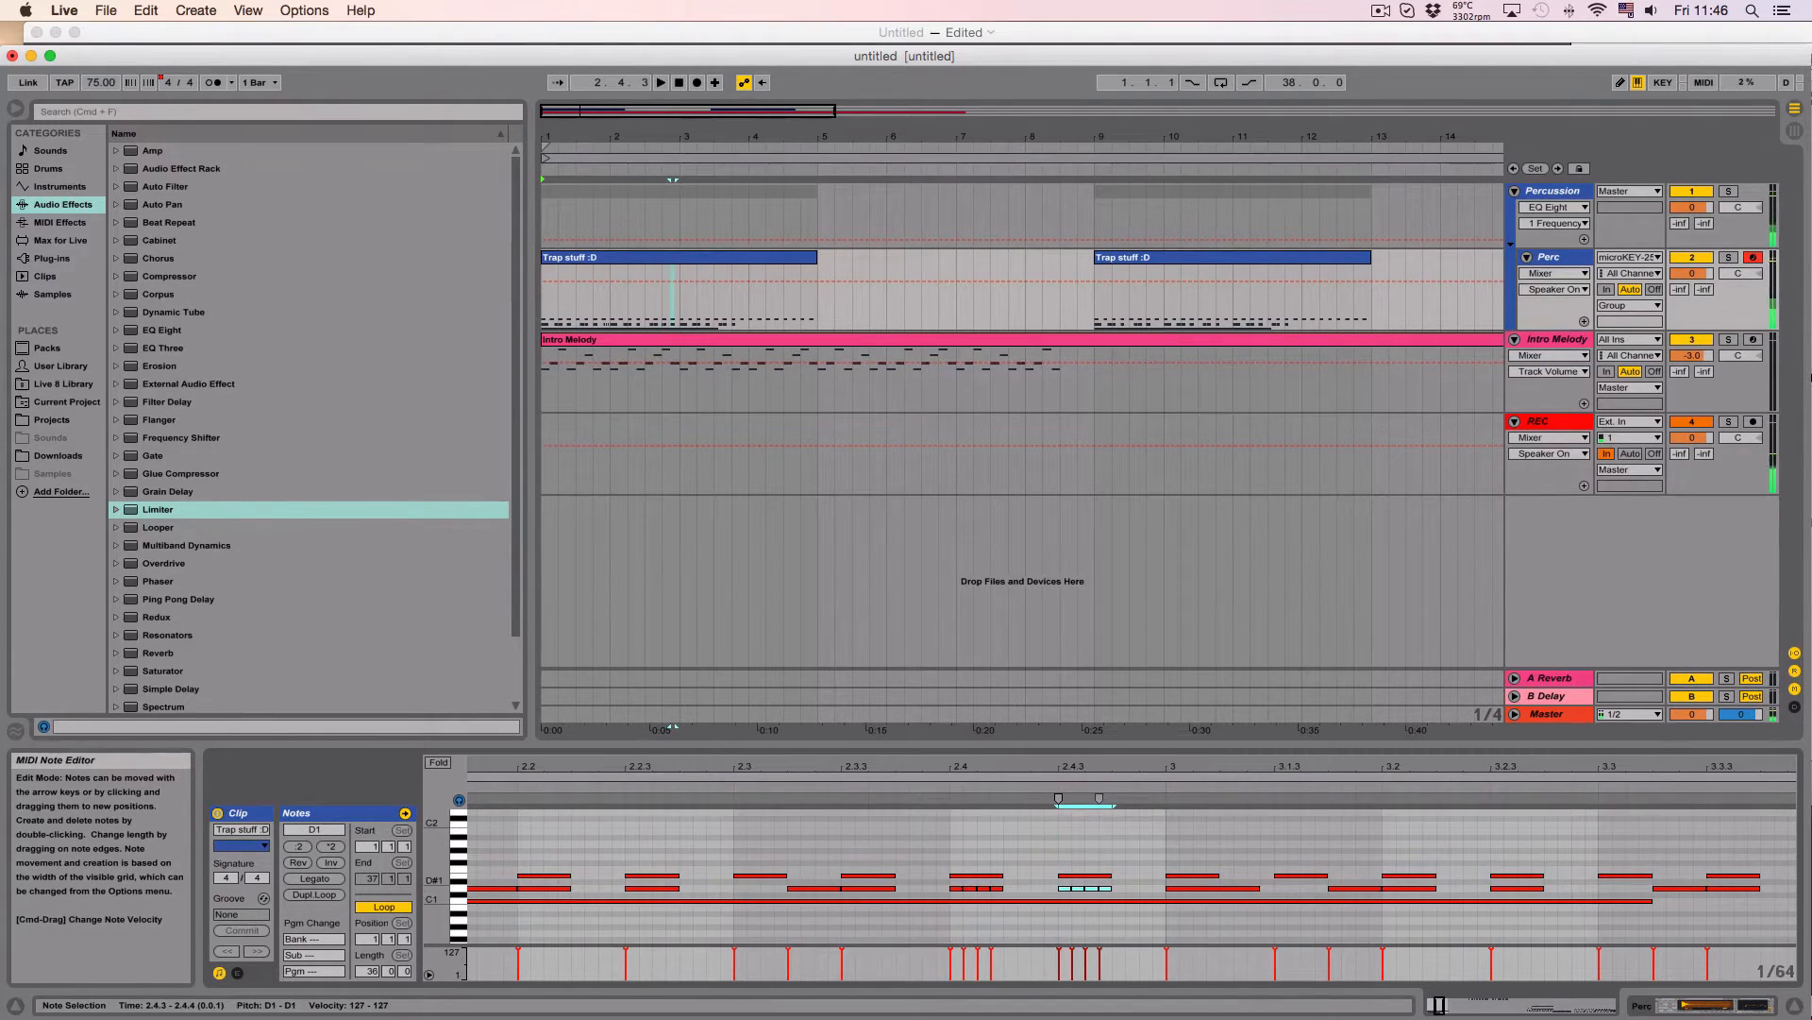
left_click(924, 867)
key("space")
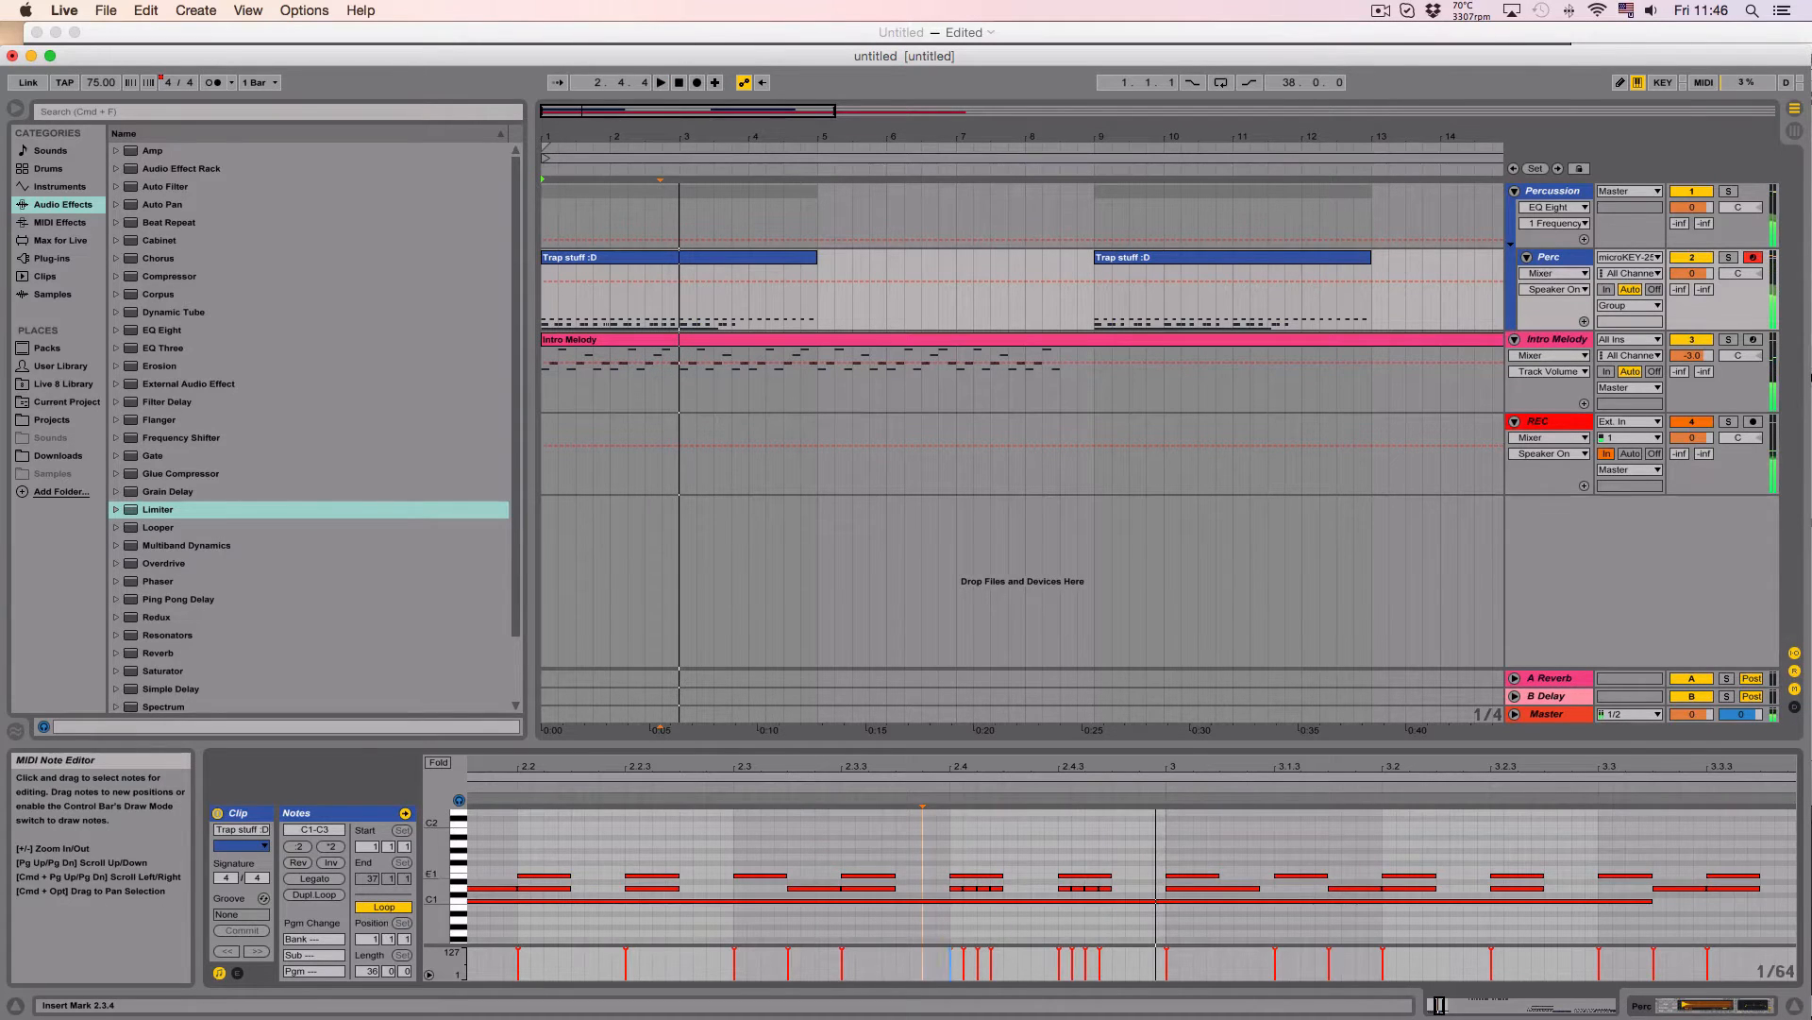
Step: Shift the four-note D1 roll at 2.4.3 two 1/64 steps later and start playback
left_click_drag(1042, 883, 1127, 894)
key("Right")
key("Right")
key("Right")
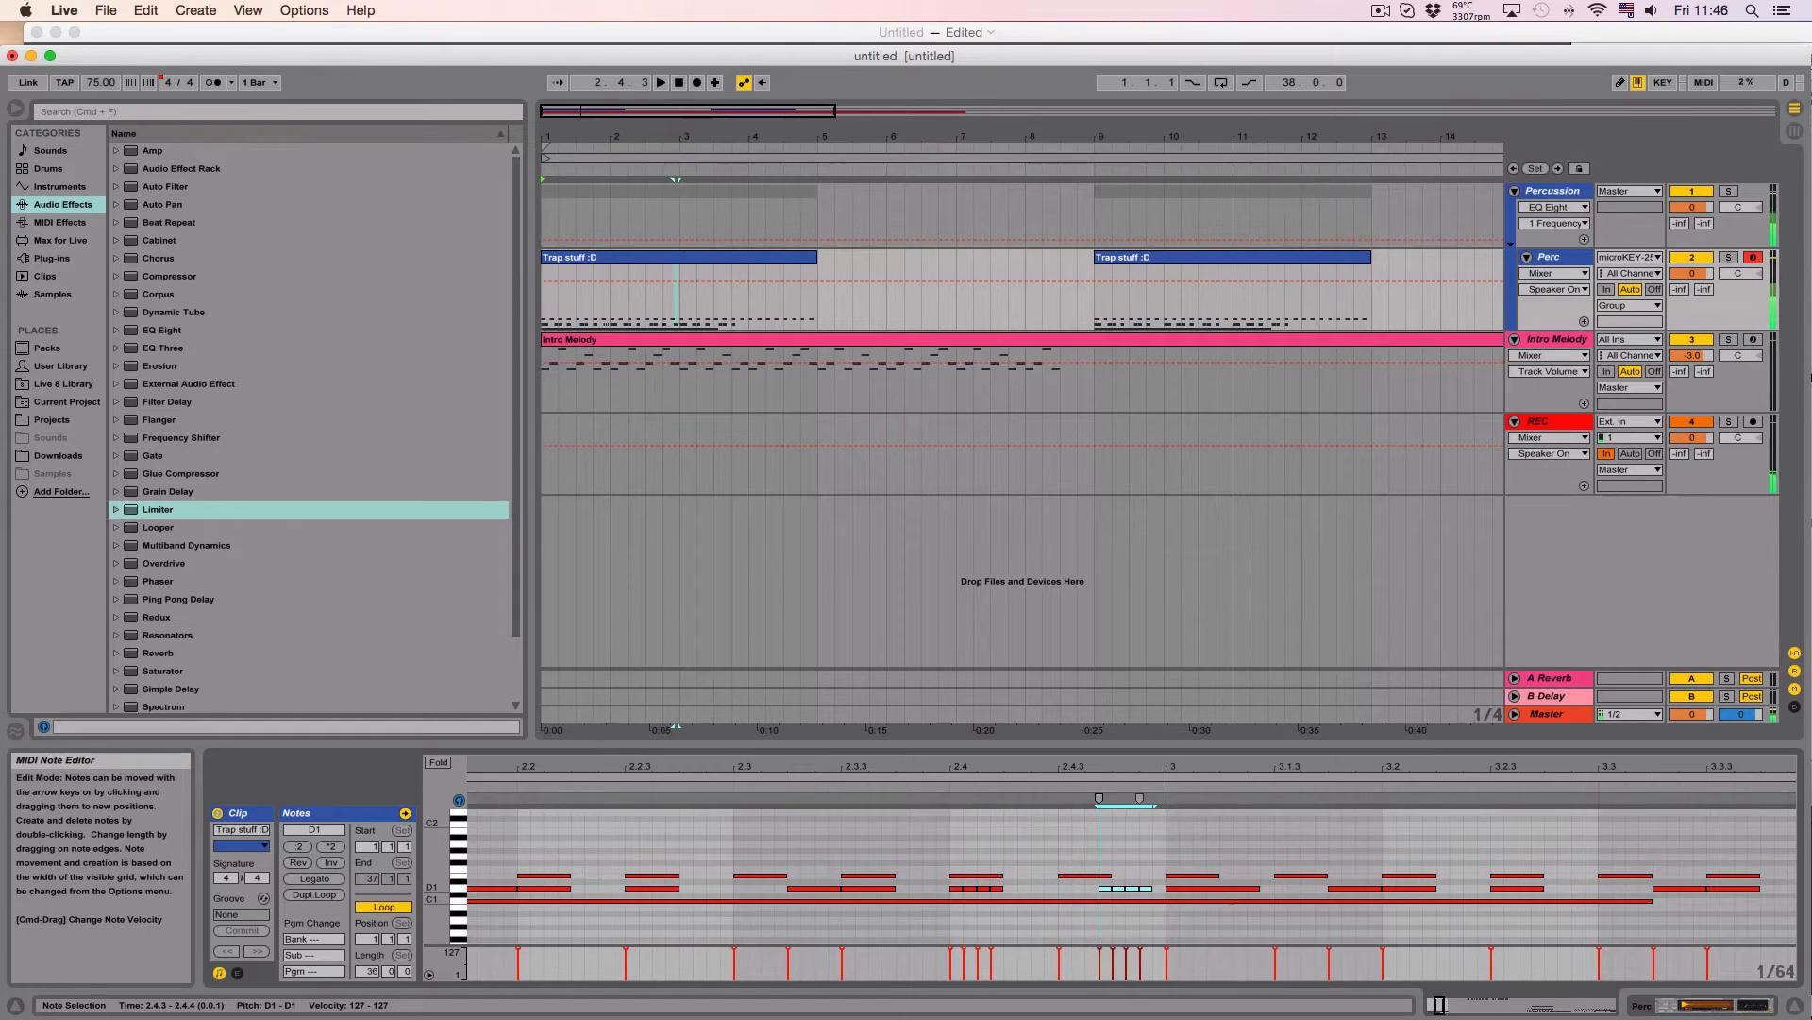
key("Left")
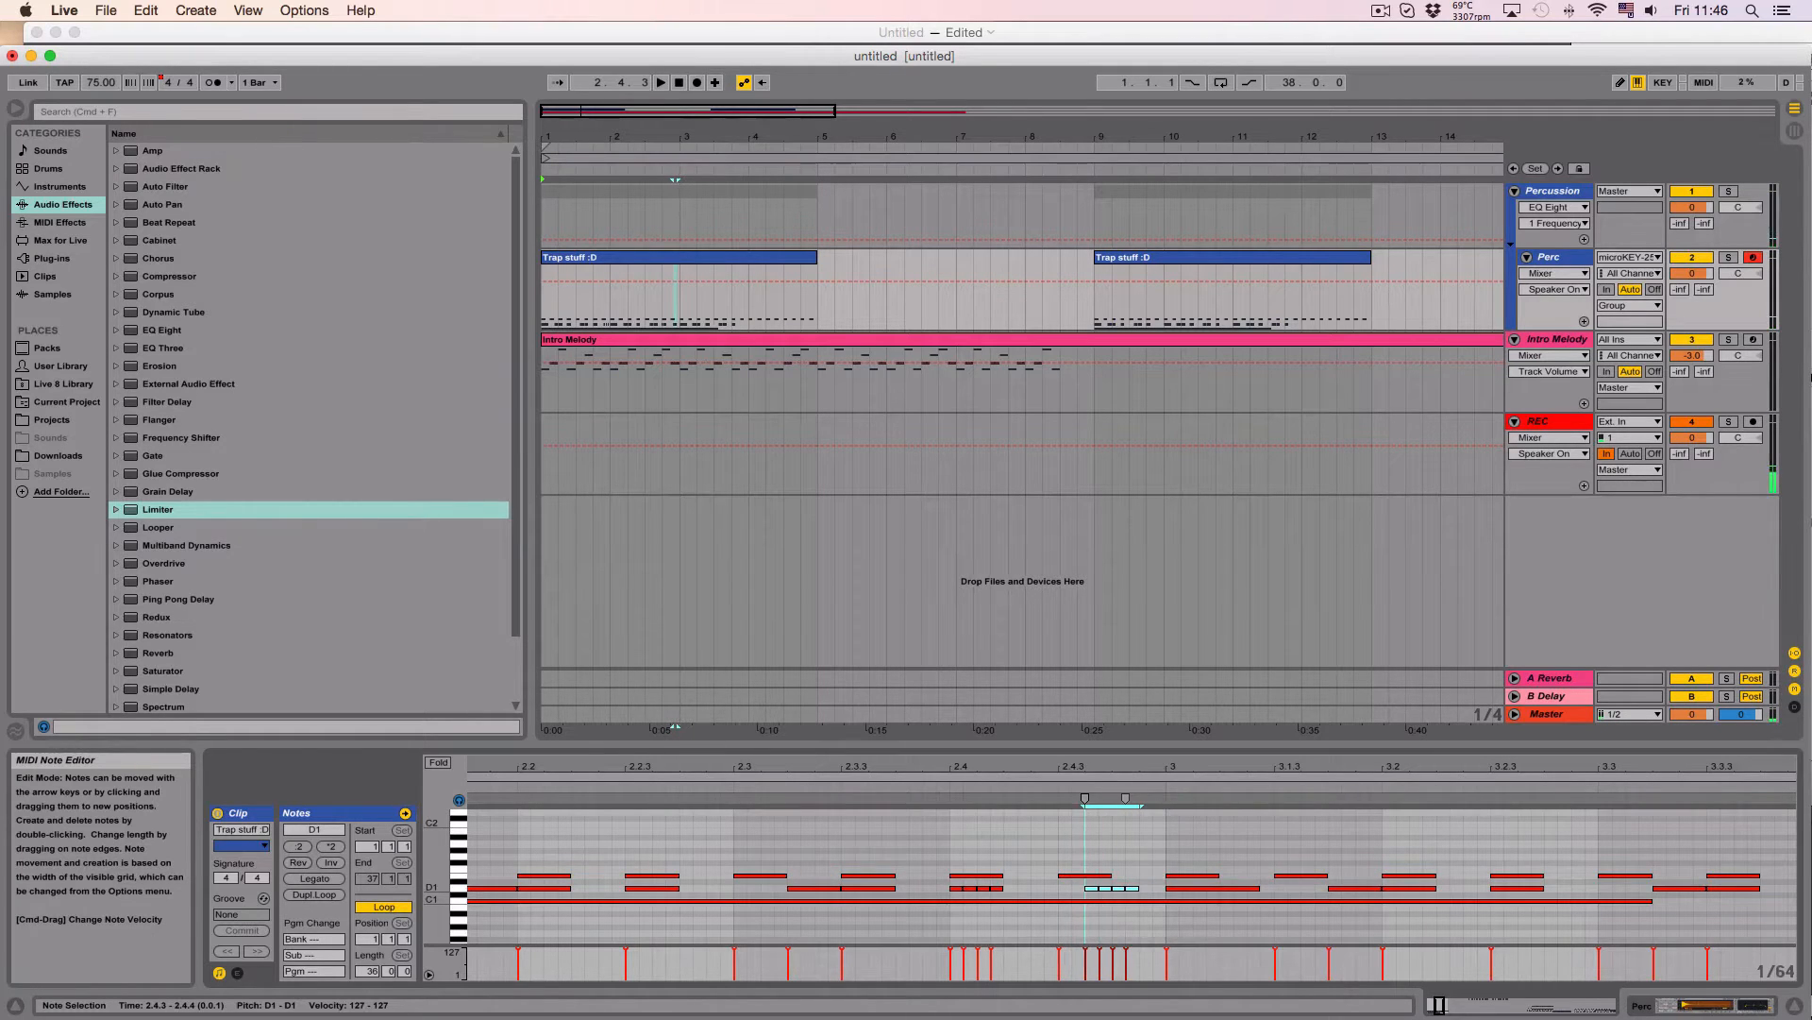
key("space")
Step: Shift the four-note D1 roll at 2.4 two 1/64 steps later while listening to the pattern
key("Left")
key("Left")
key("Left")
key("Left")
key("Left")
key("Left")
key("Left")
key("Left")
key("Left")
key("Left")
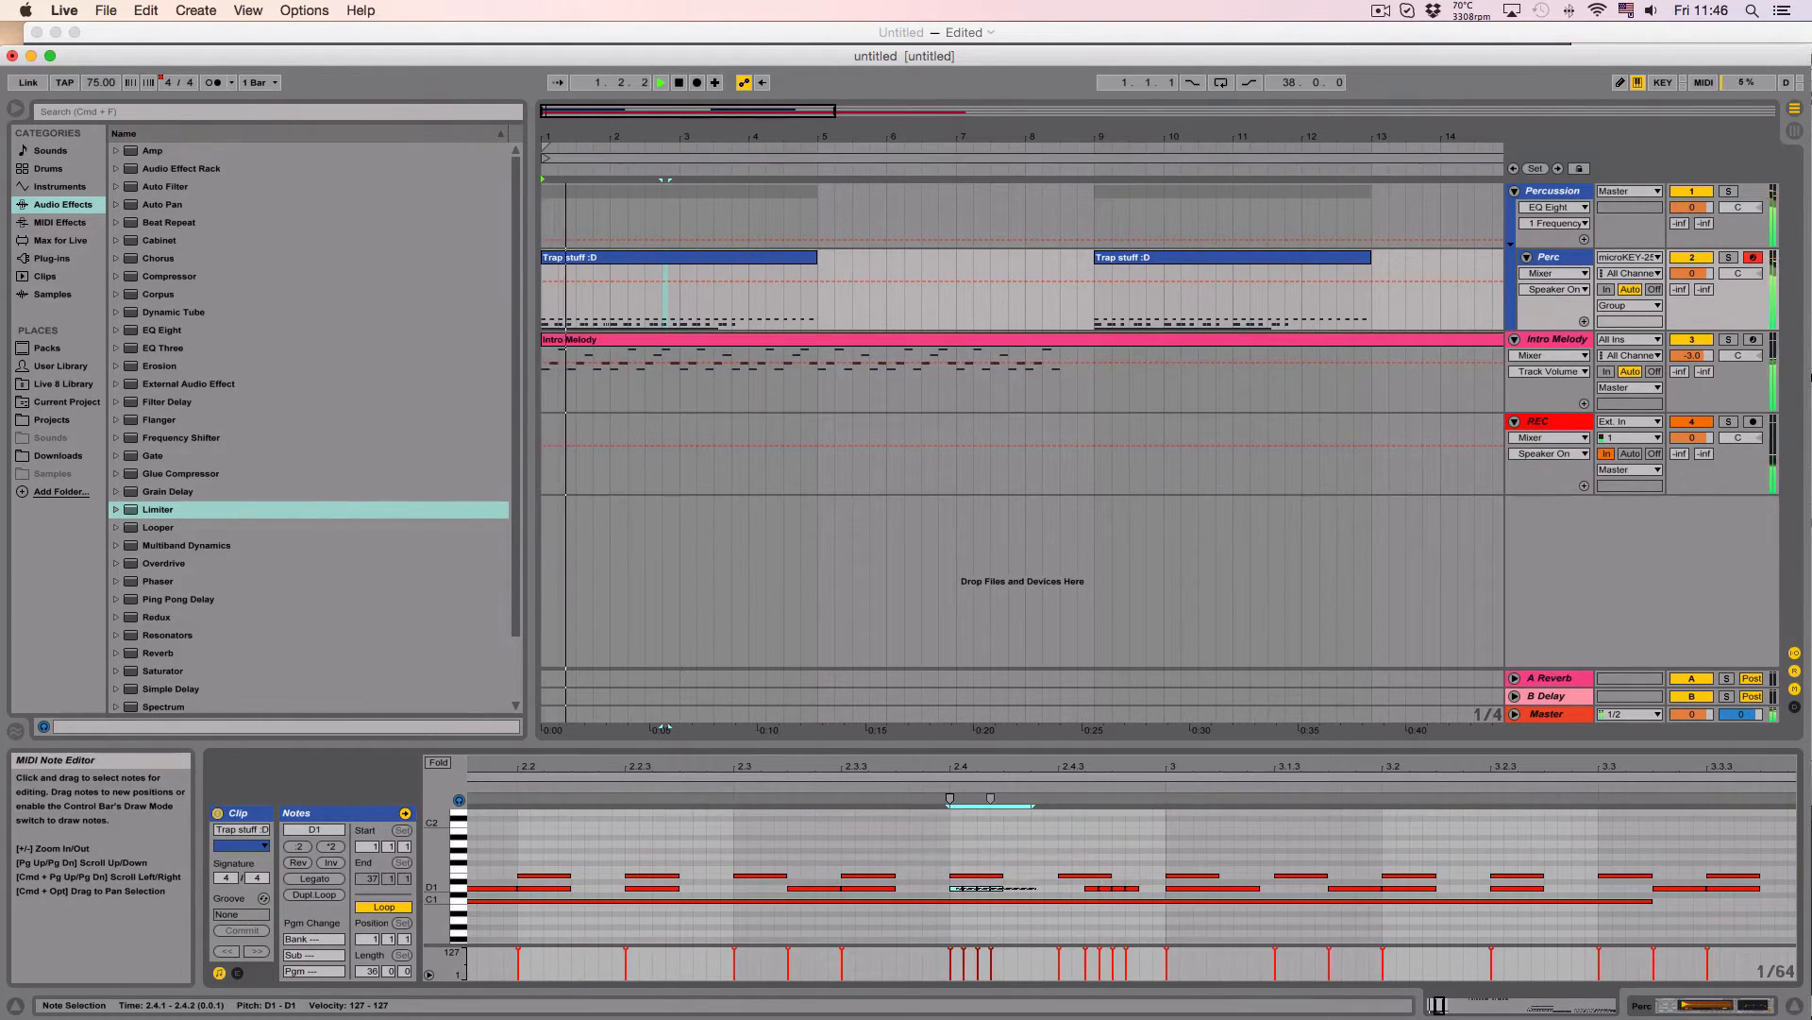
key("Right")
key("Right")
key("Right")
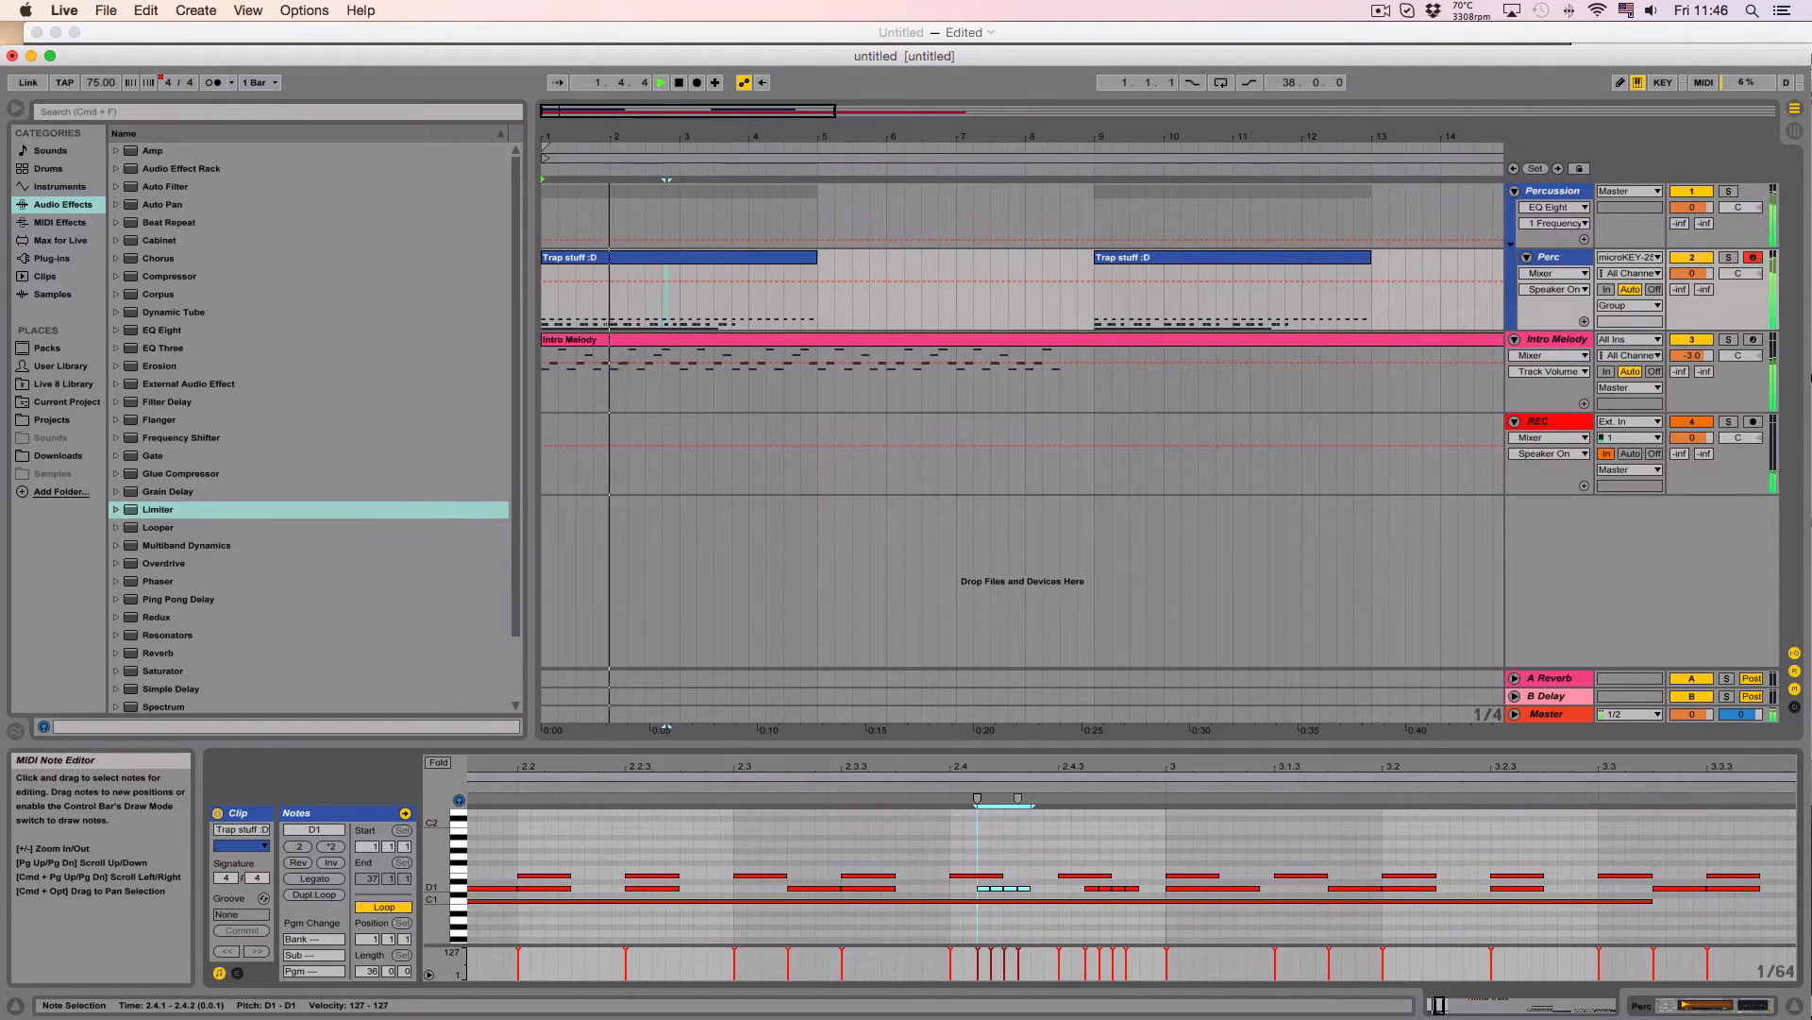
key("Left")
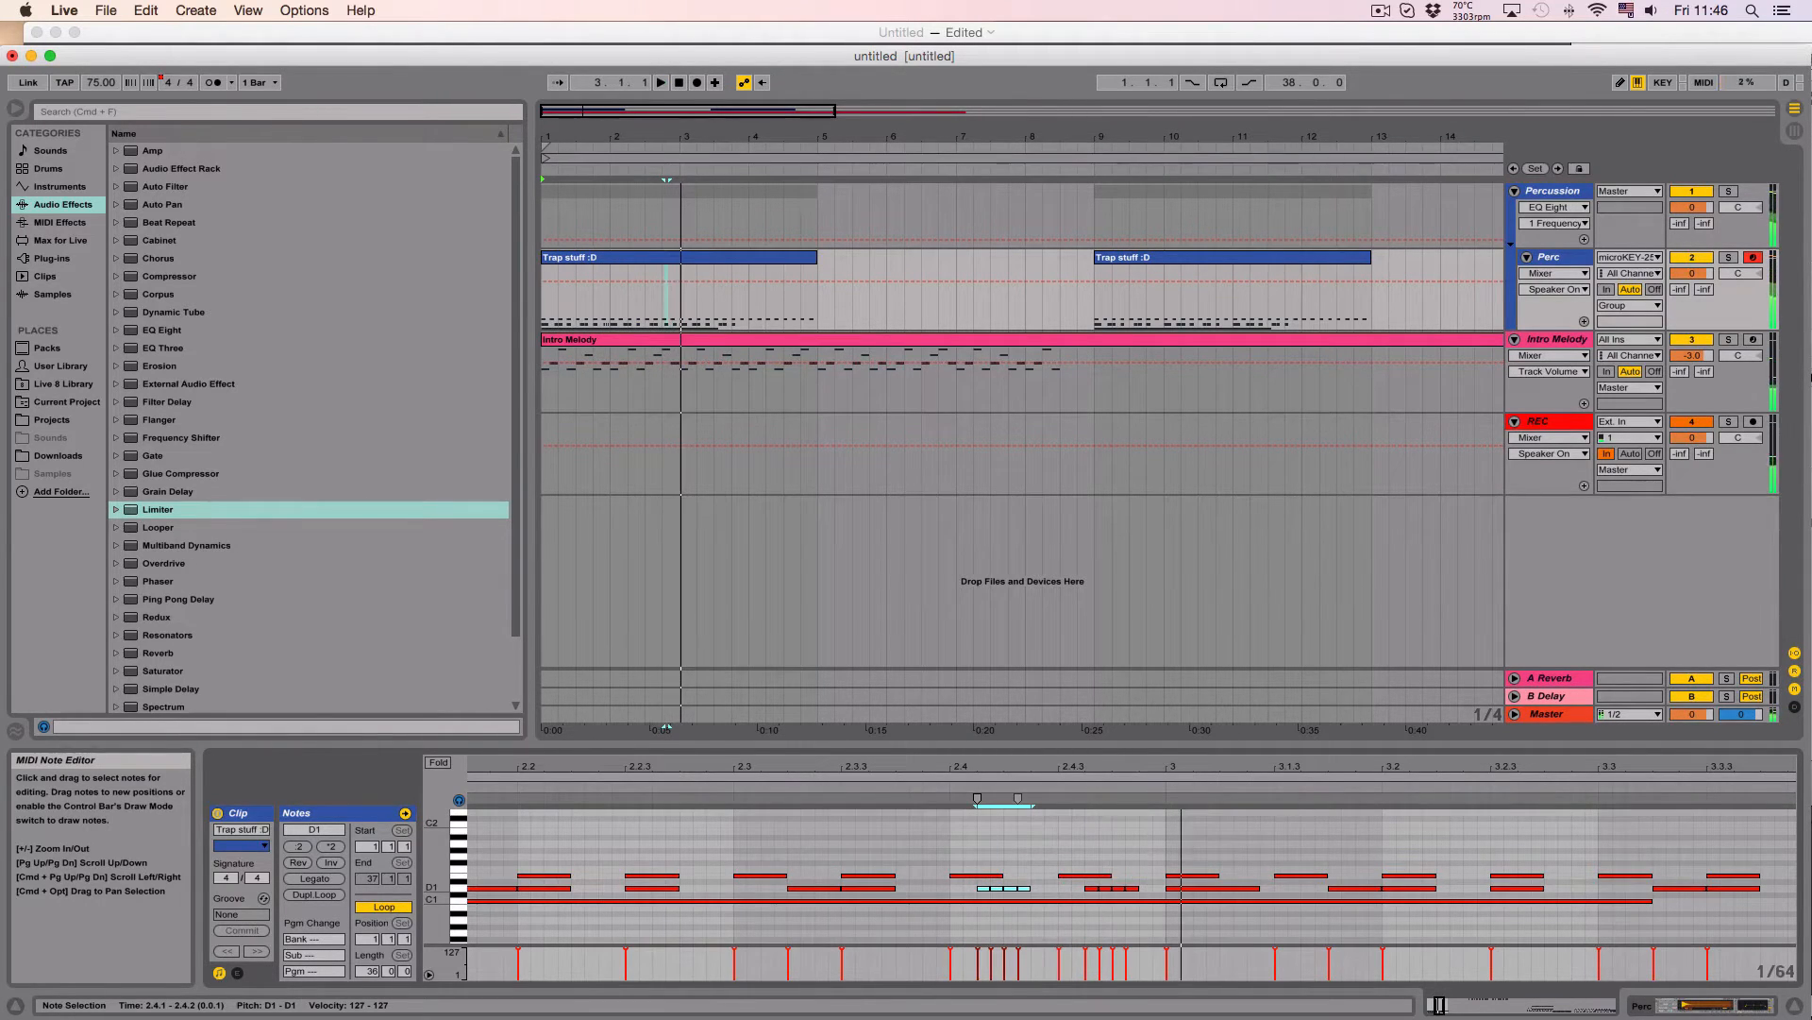
key("space")
Step: Move the first D1 roll to start at 2.4.2 and the second to start at 2.4.4, and play the pattern
key("Right")
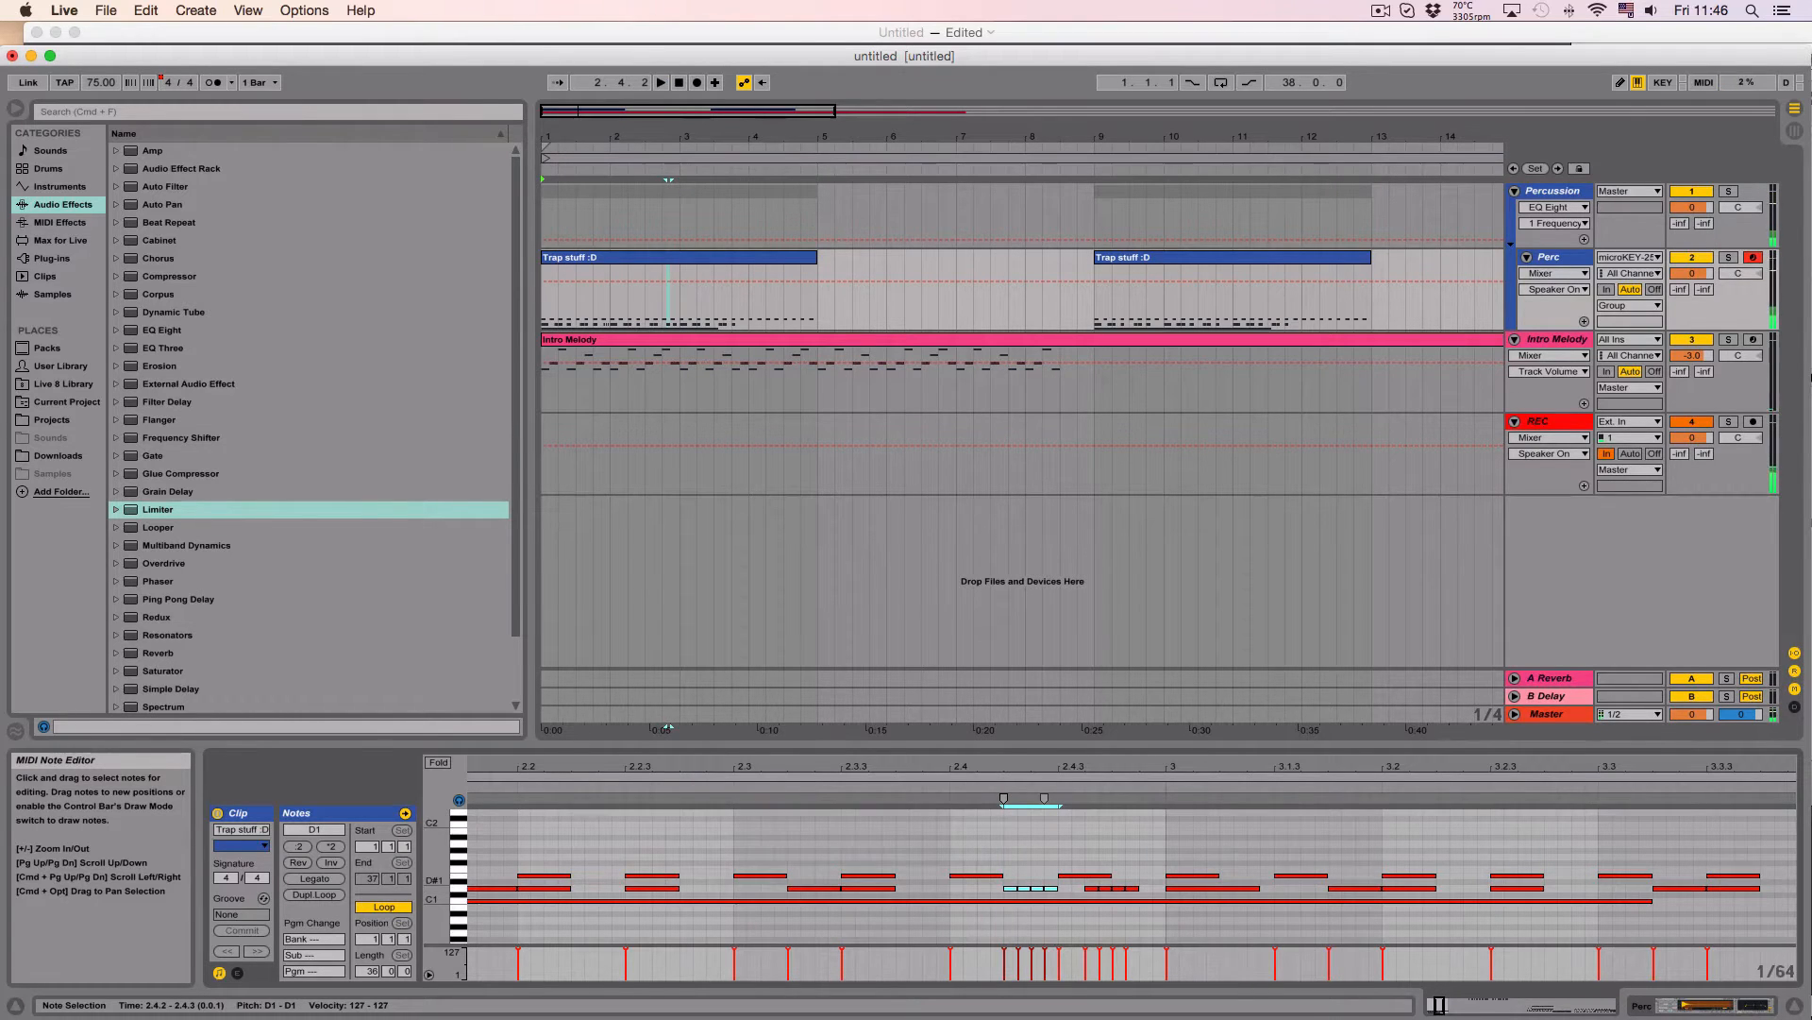
key("Right")
key("Right")
key("Right")
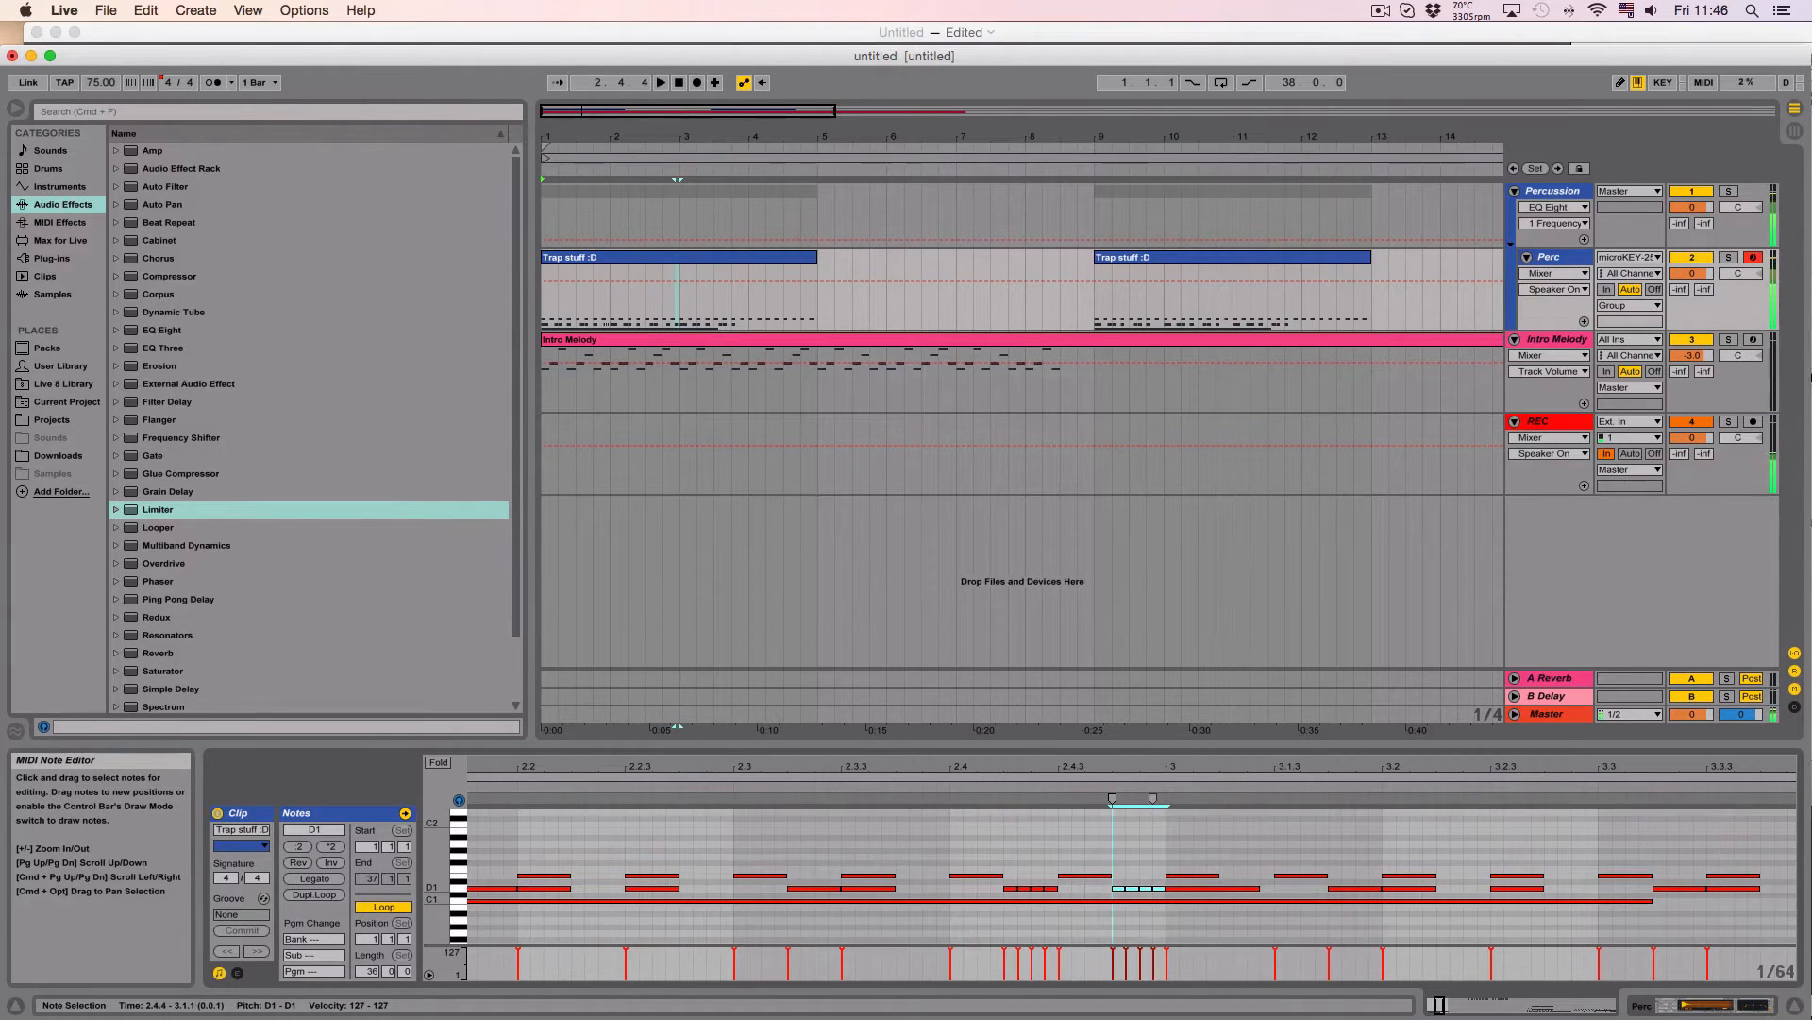
key("space")
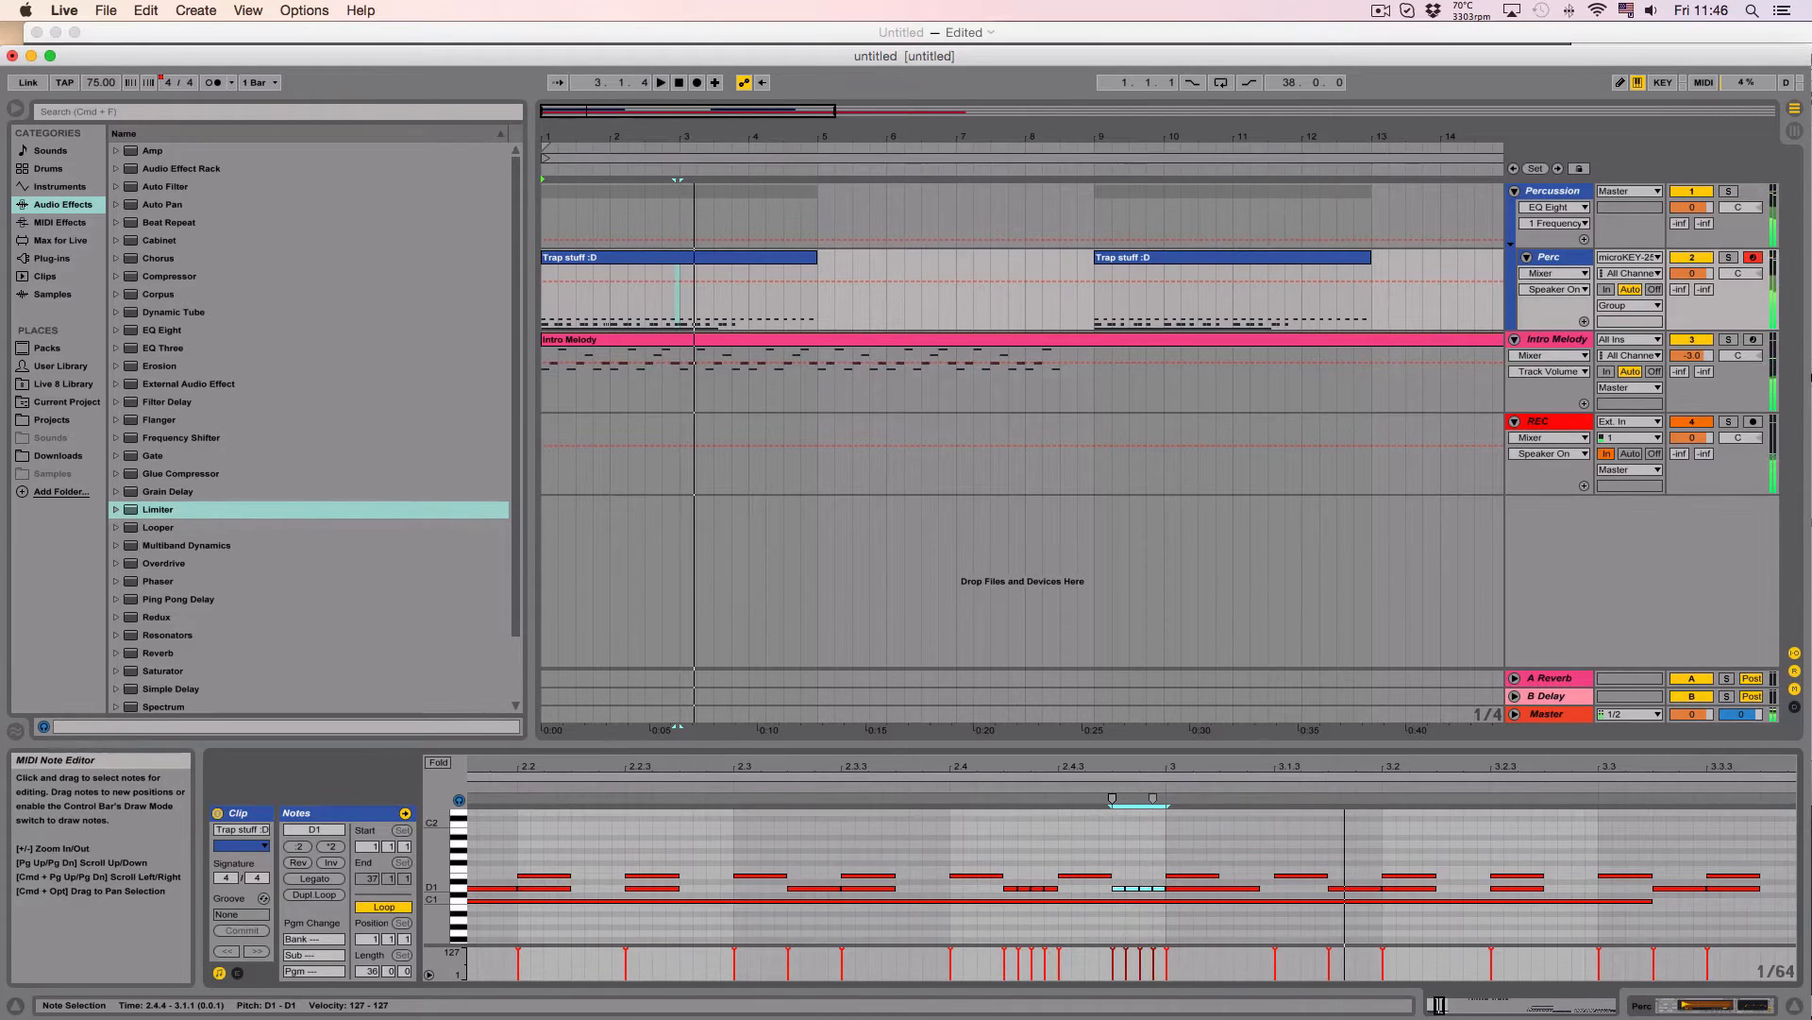
Step: Move the second D1 roll back to 2.4.3, directly after the first roll, and play the pattern
key("Left")
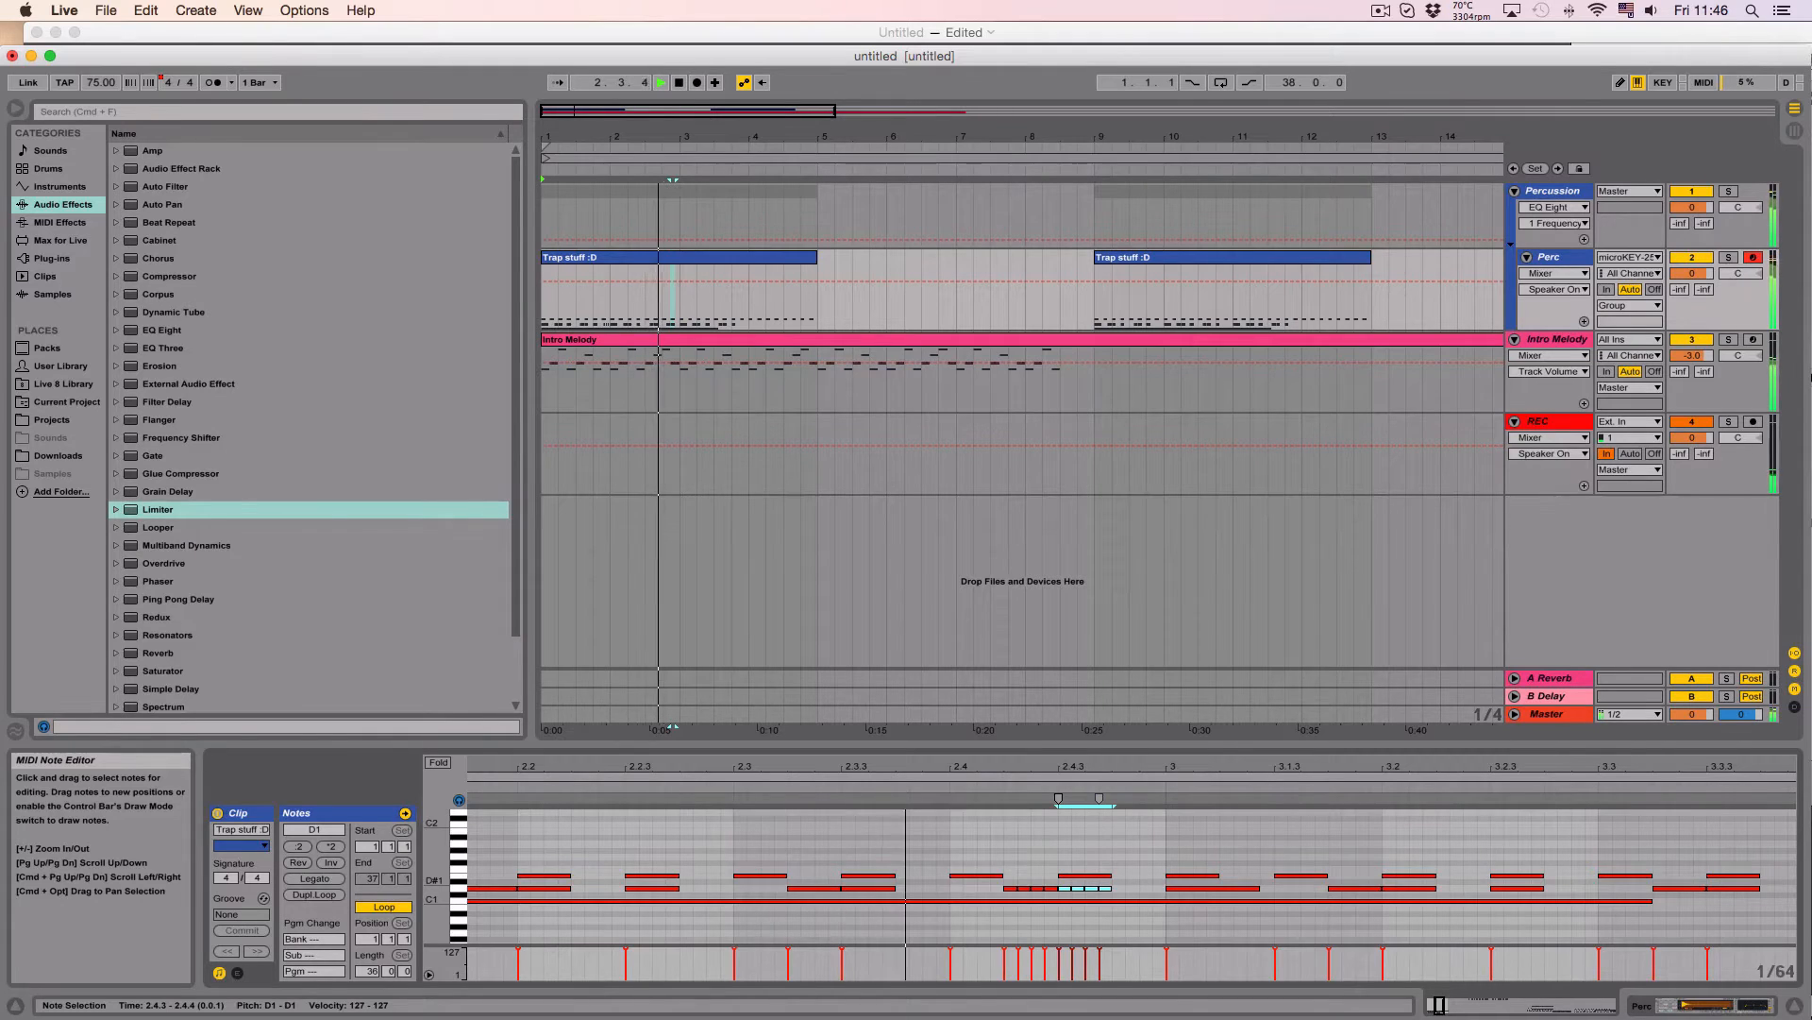
key("shift+Left")
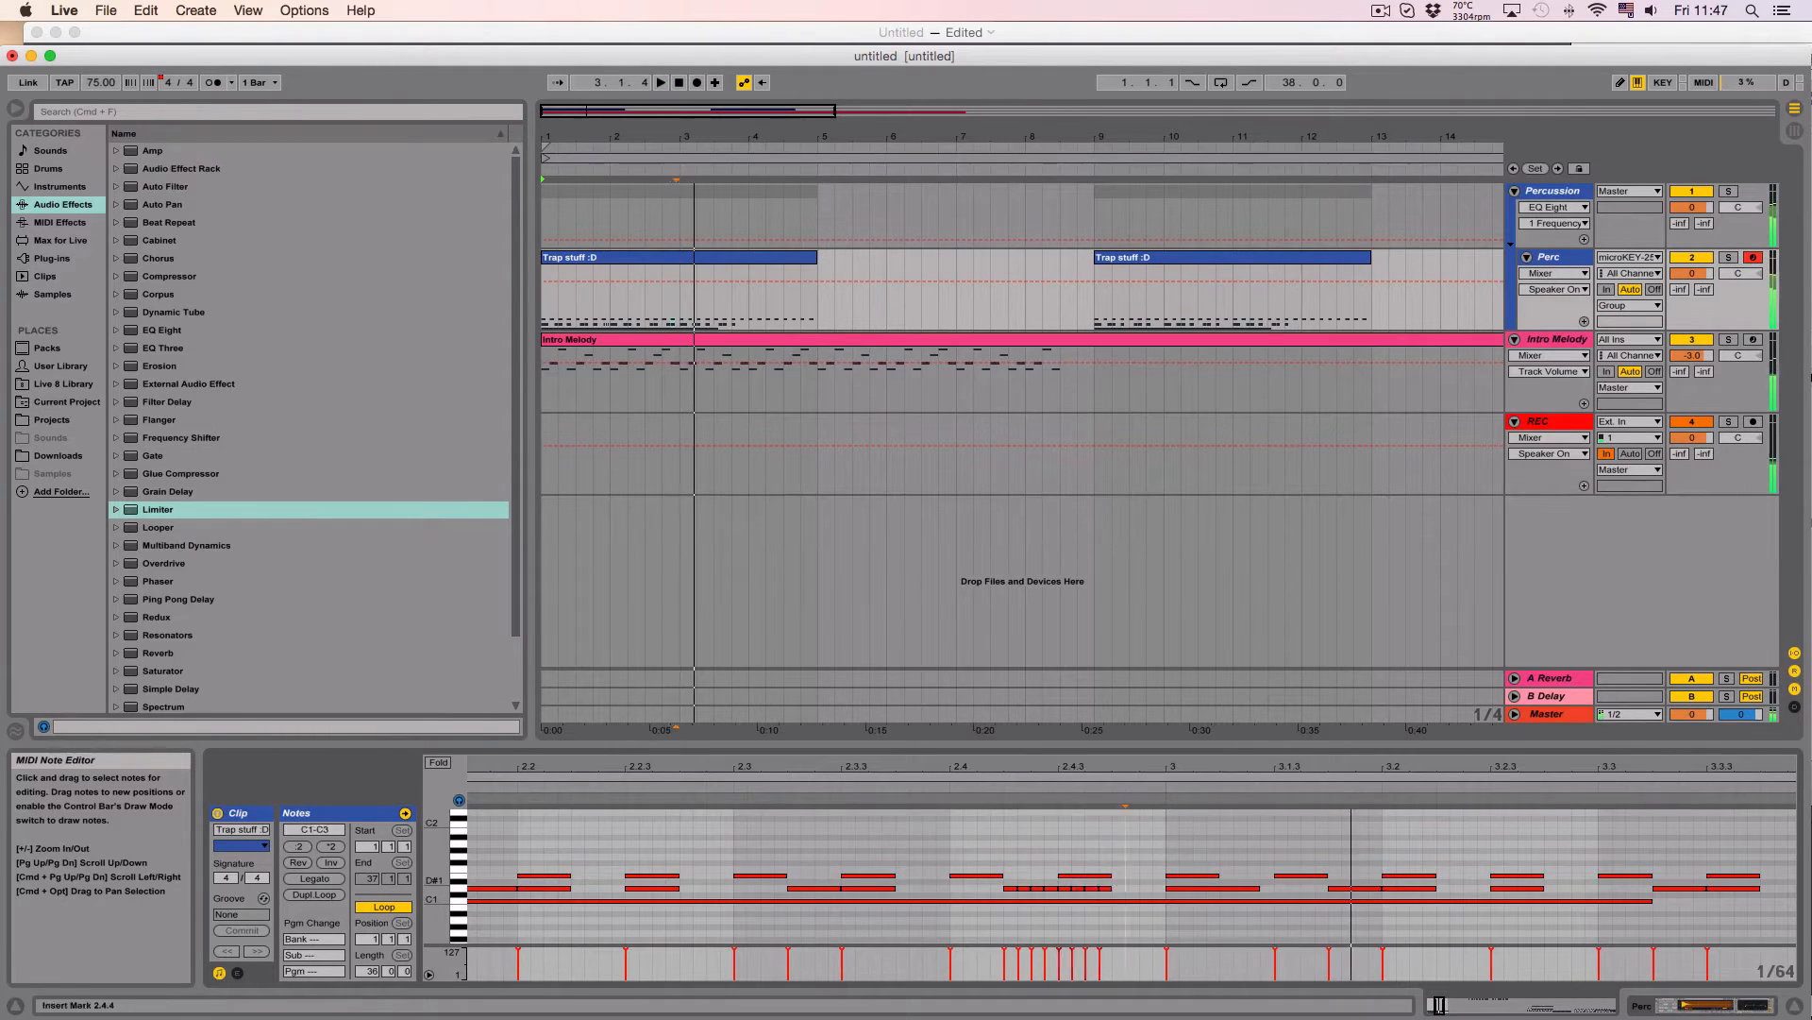
key("space")
Step: Move both D1 rolls together so the eight notes run from 2.4.3 to bar 3, and play the pattern
key("Right")
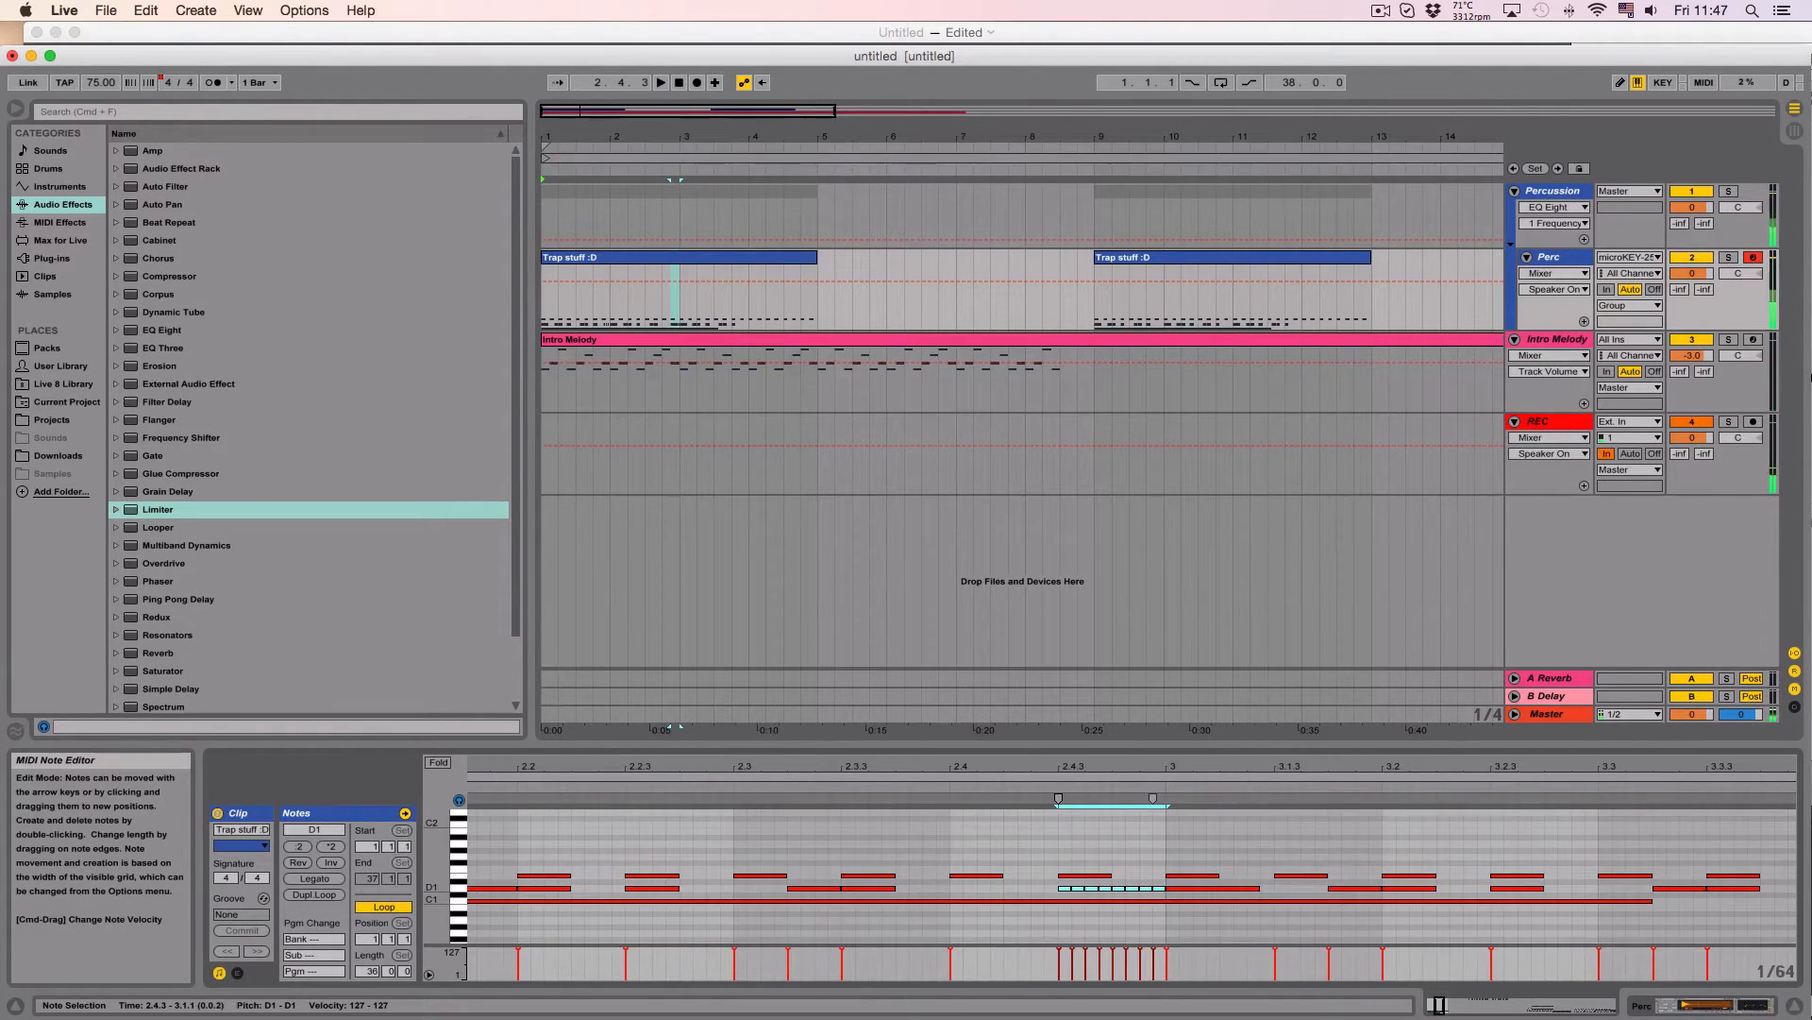
key("space")
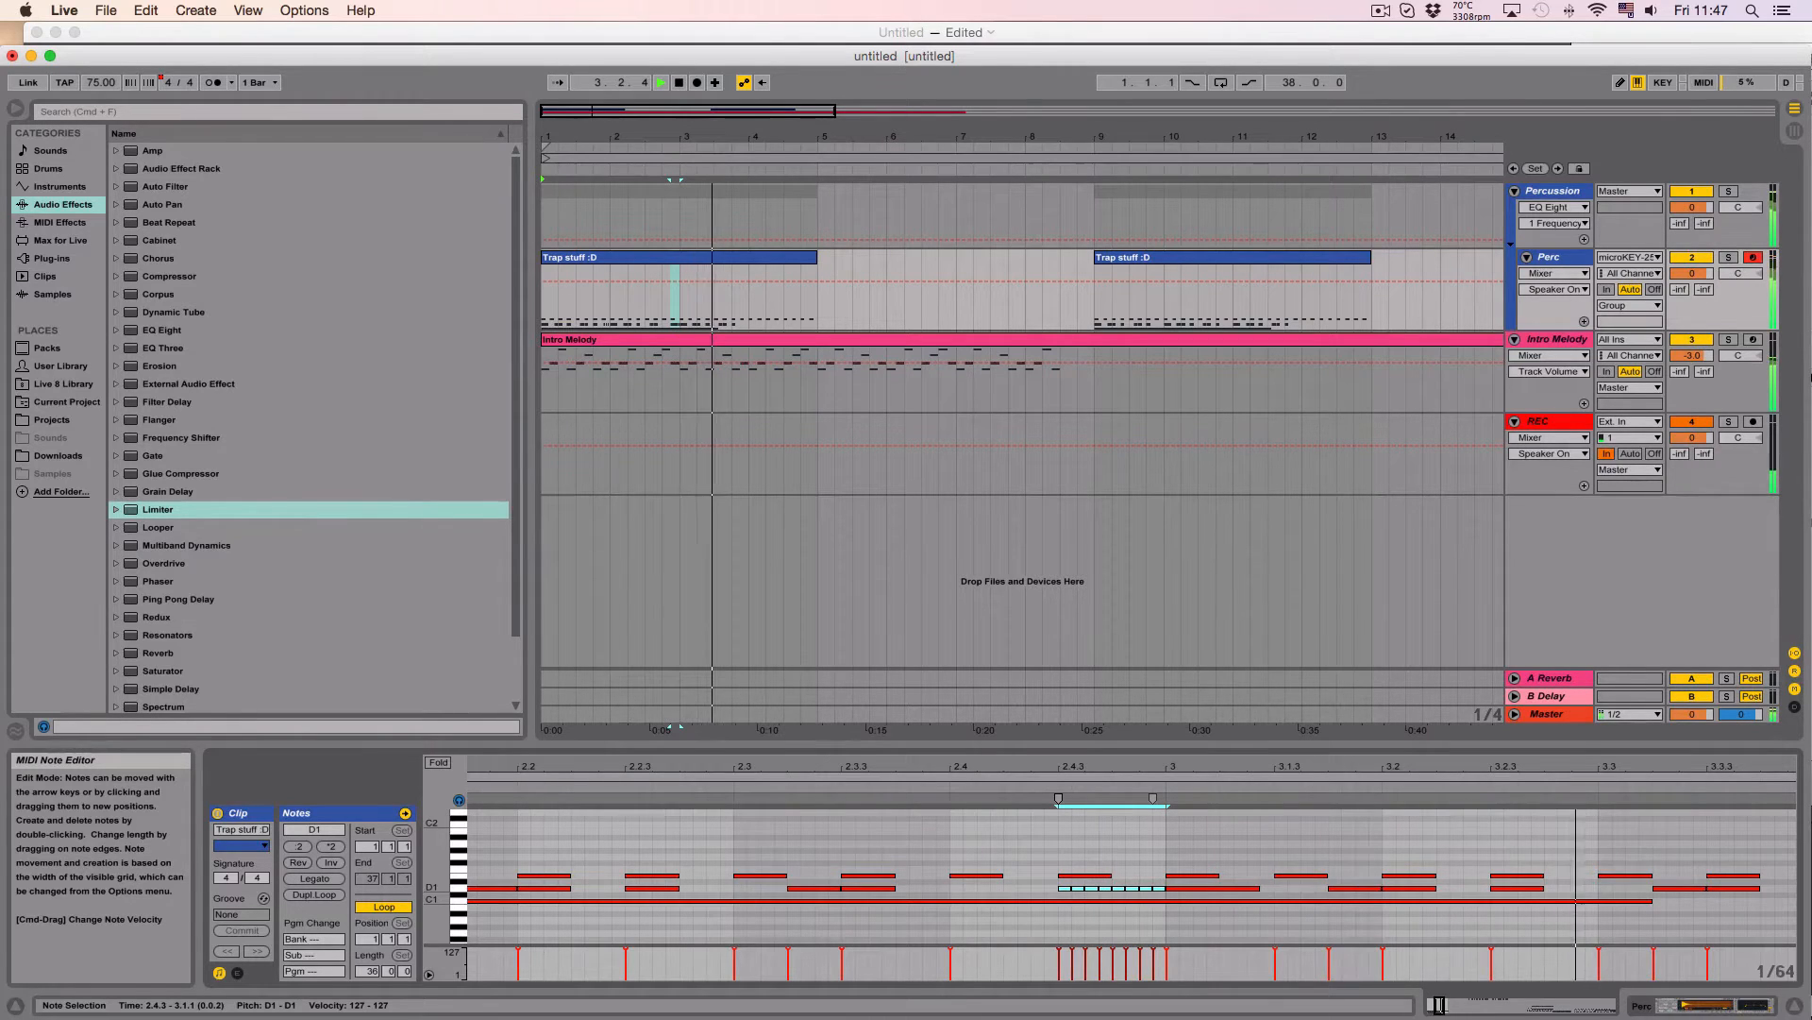
key("space")
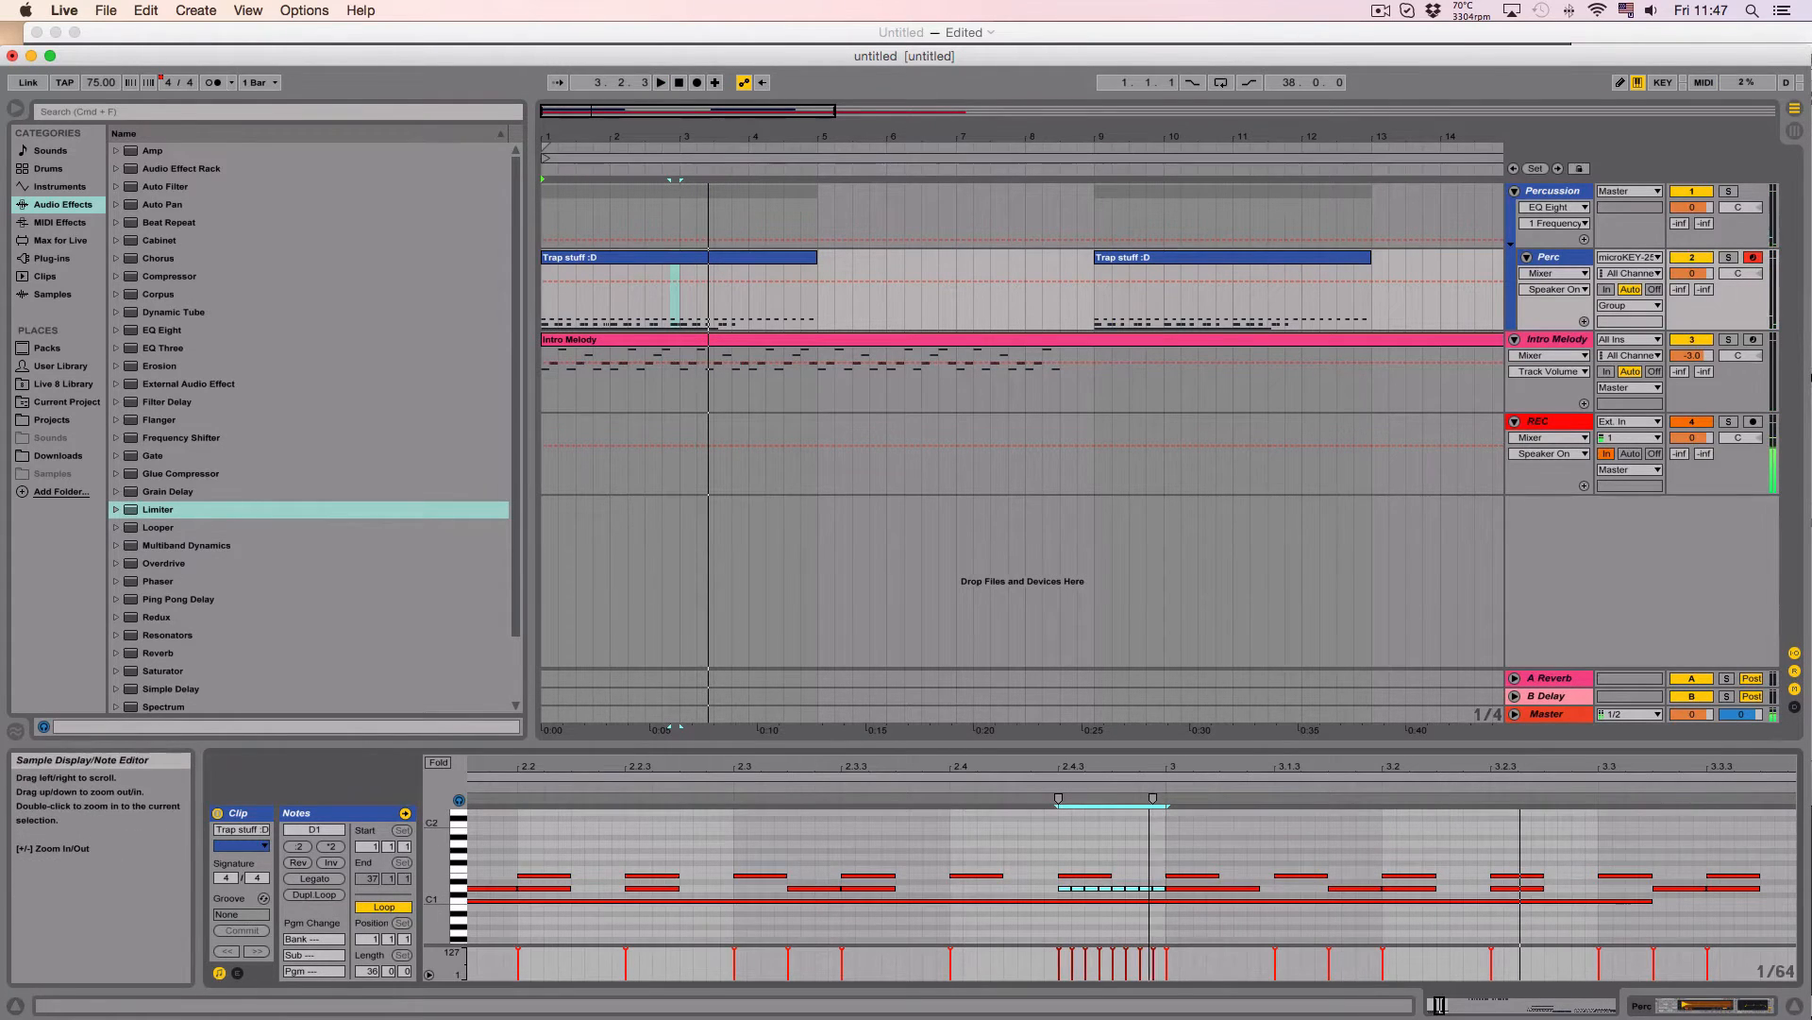
Step: Copy the three-note D1 roll at the end of bar 1, try it at 3.2.4, and paste it at 3.4.3 instead
left_click_drag(898, 766, 762, 821)
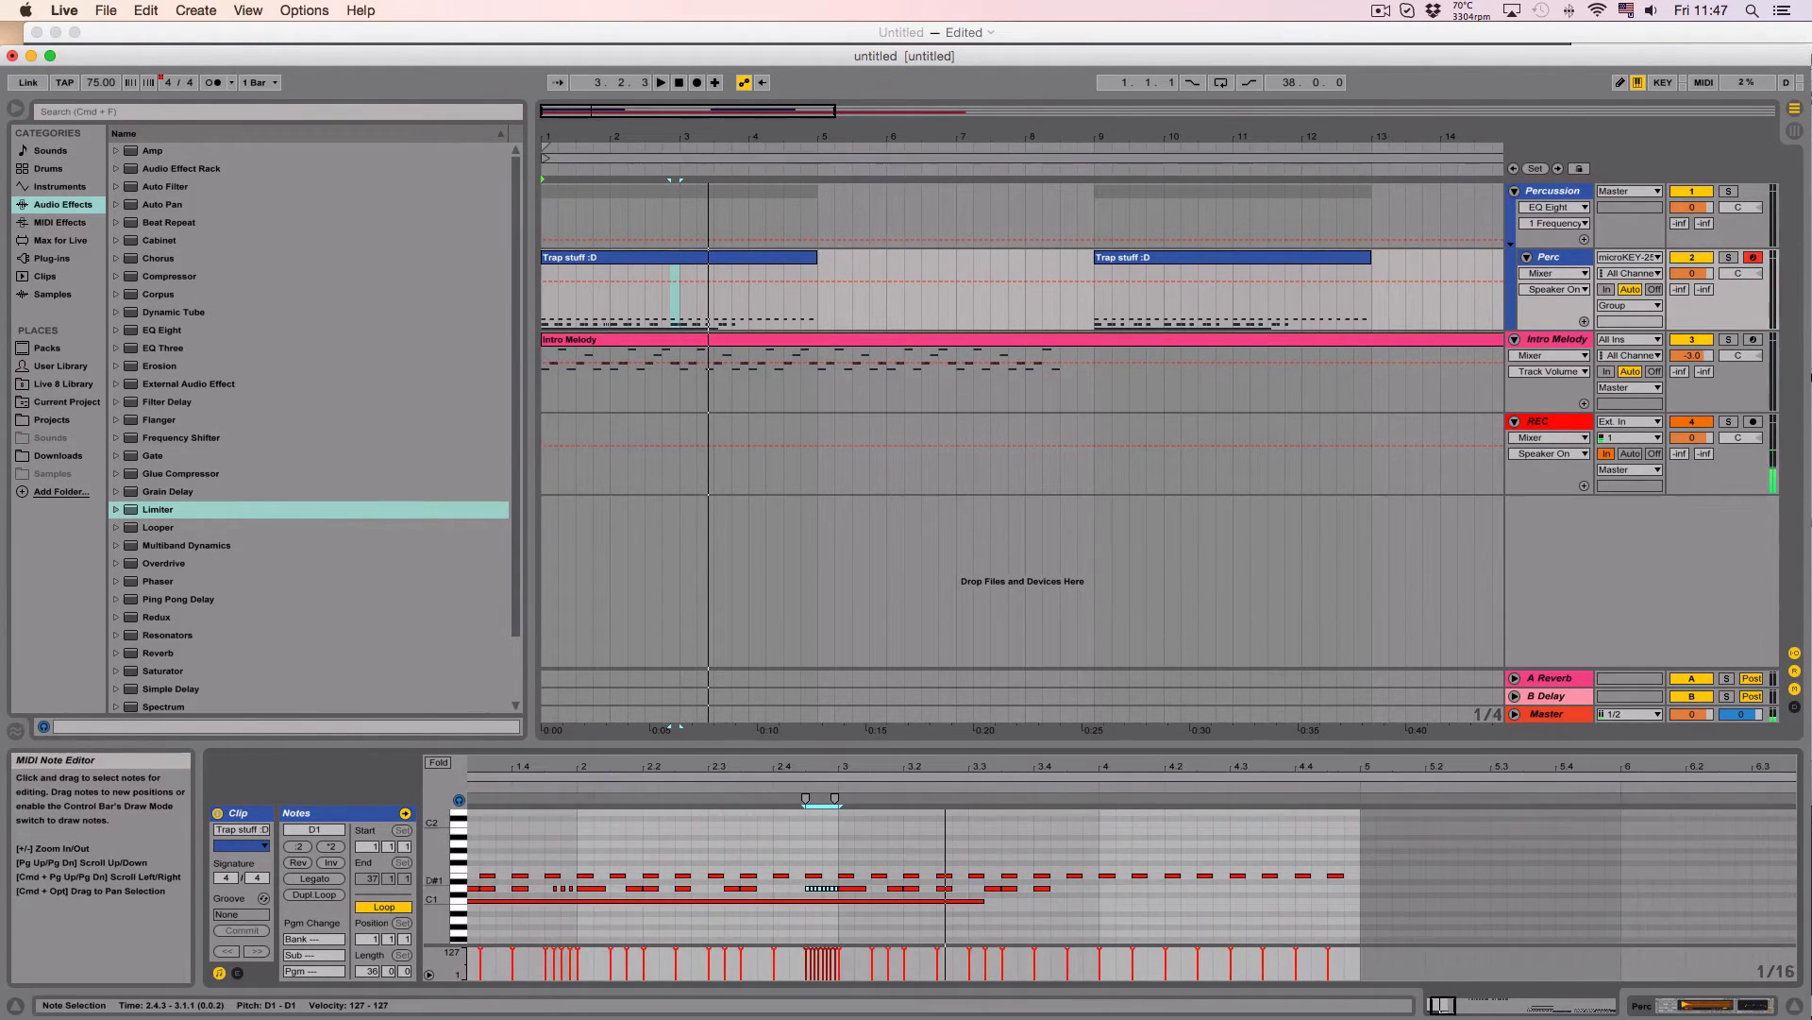
left_click_drag(544, 892, 572, 887)
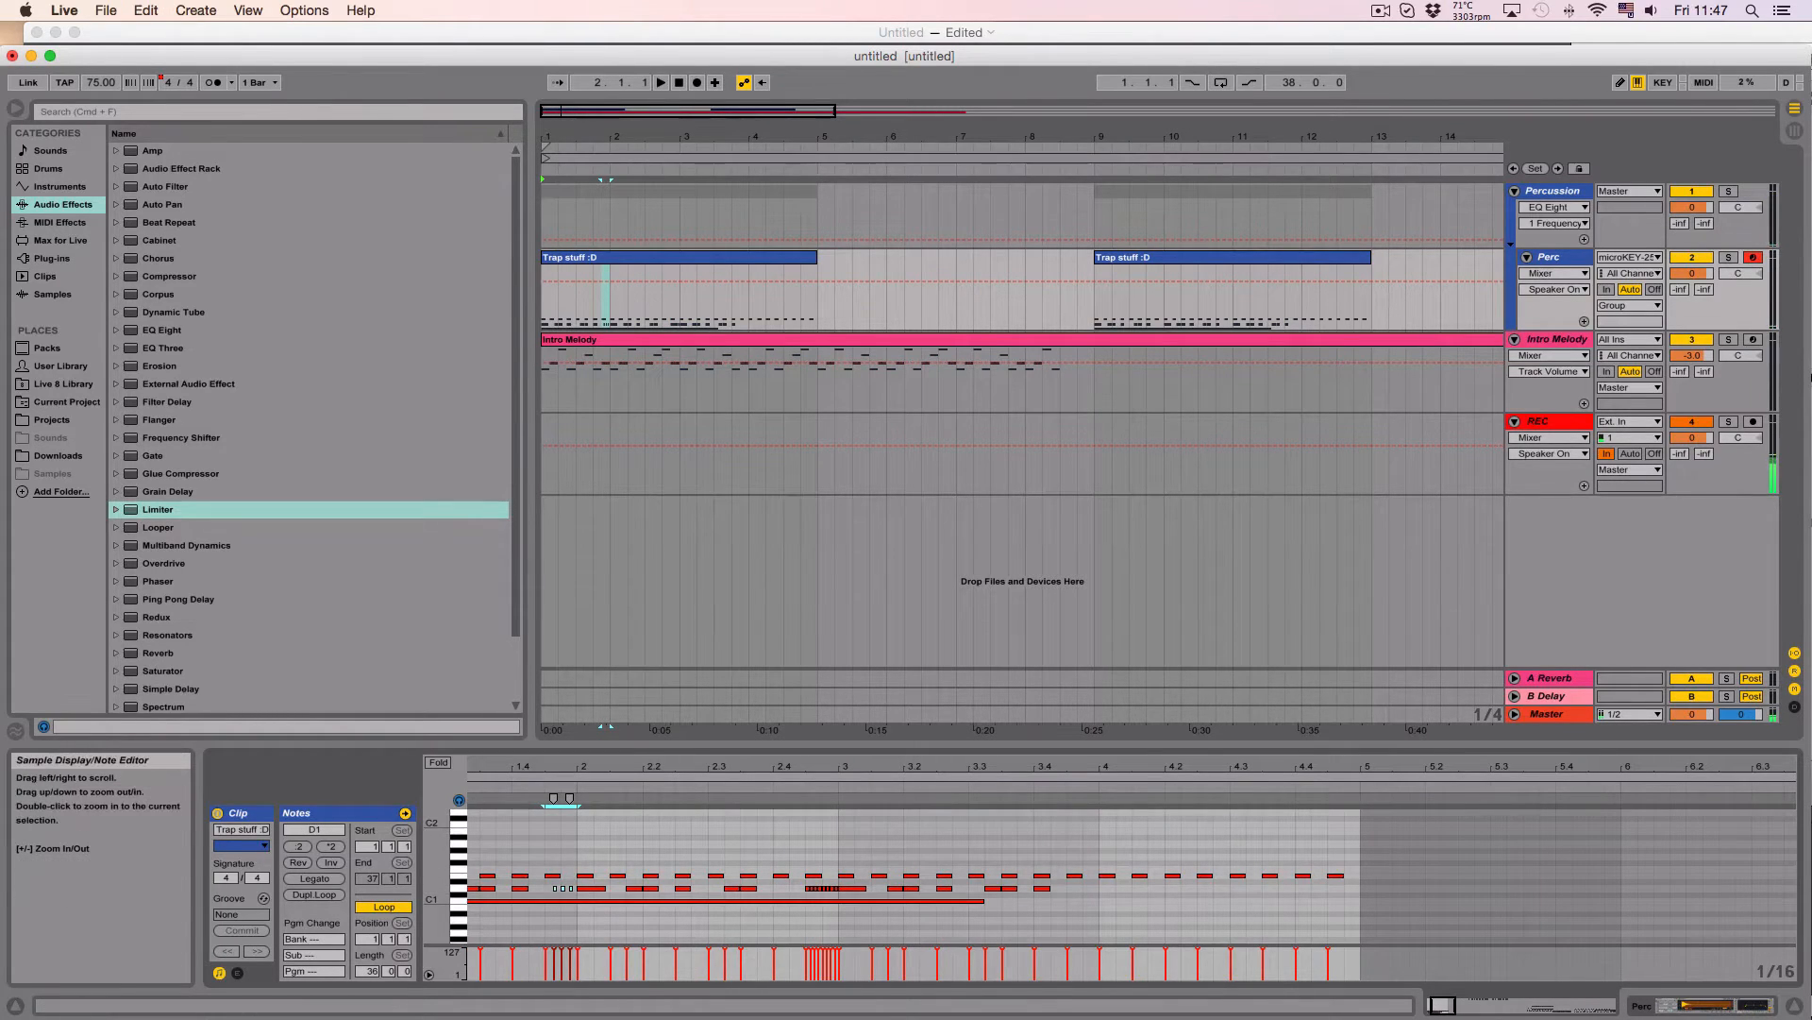
left_click(954, 860)
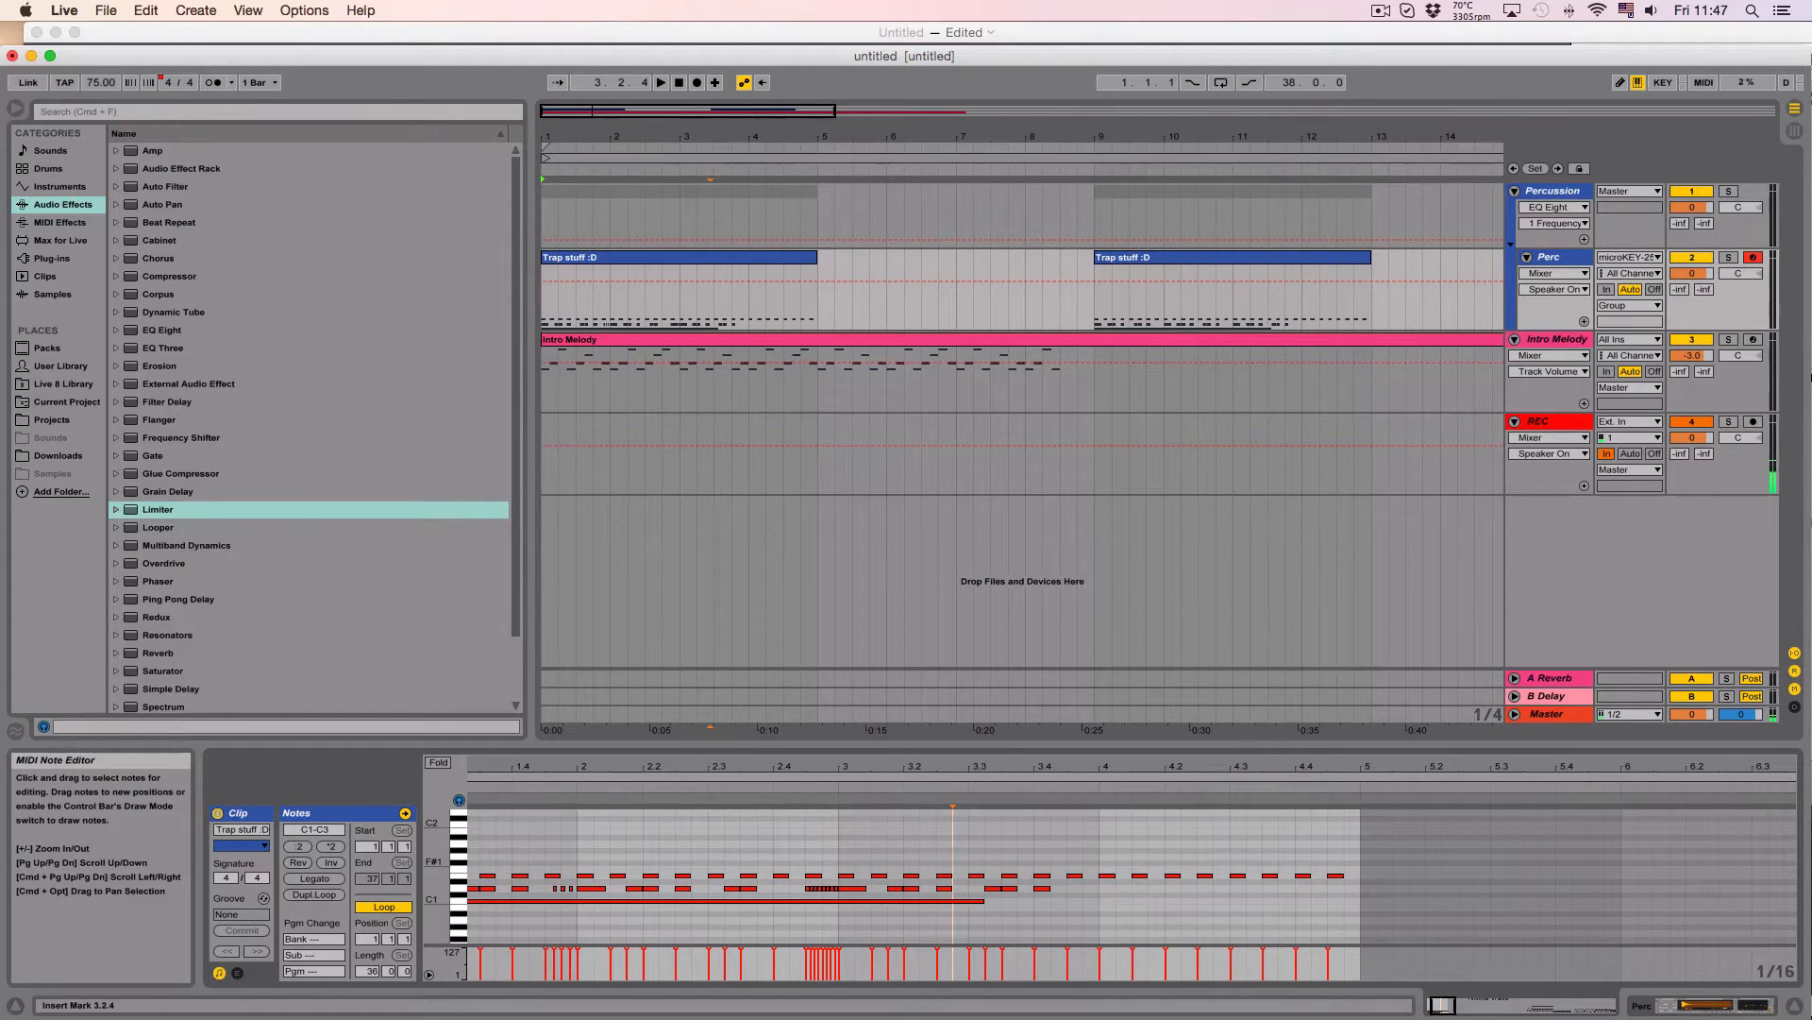
key("super+v")
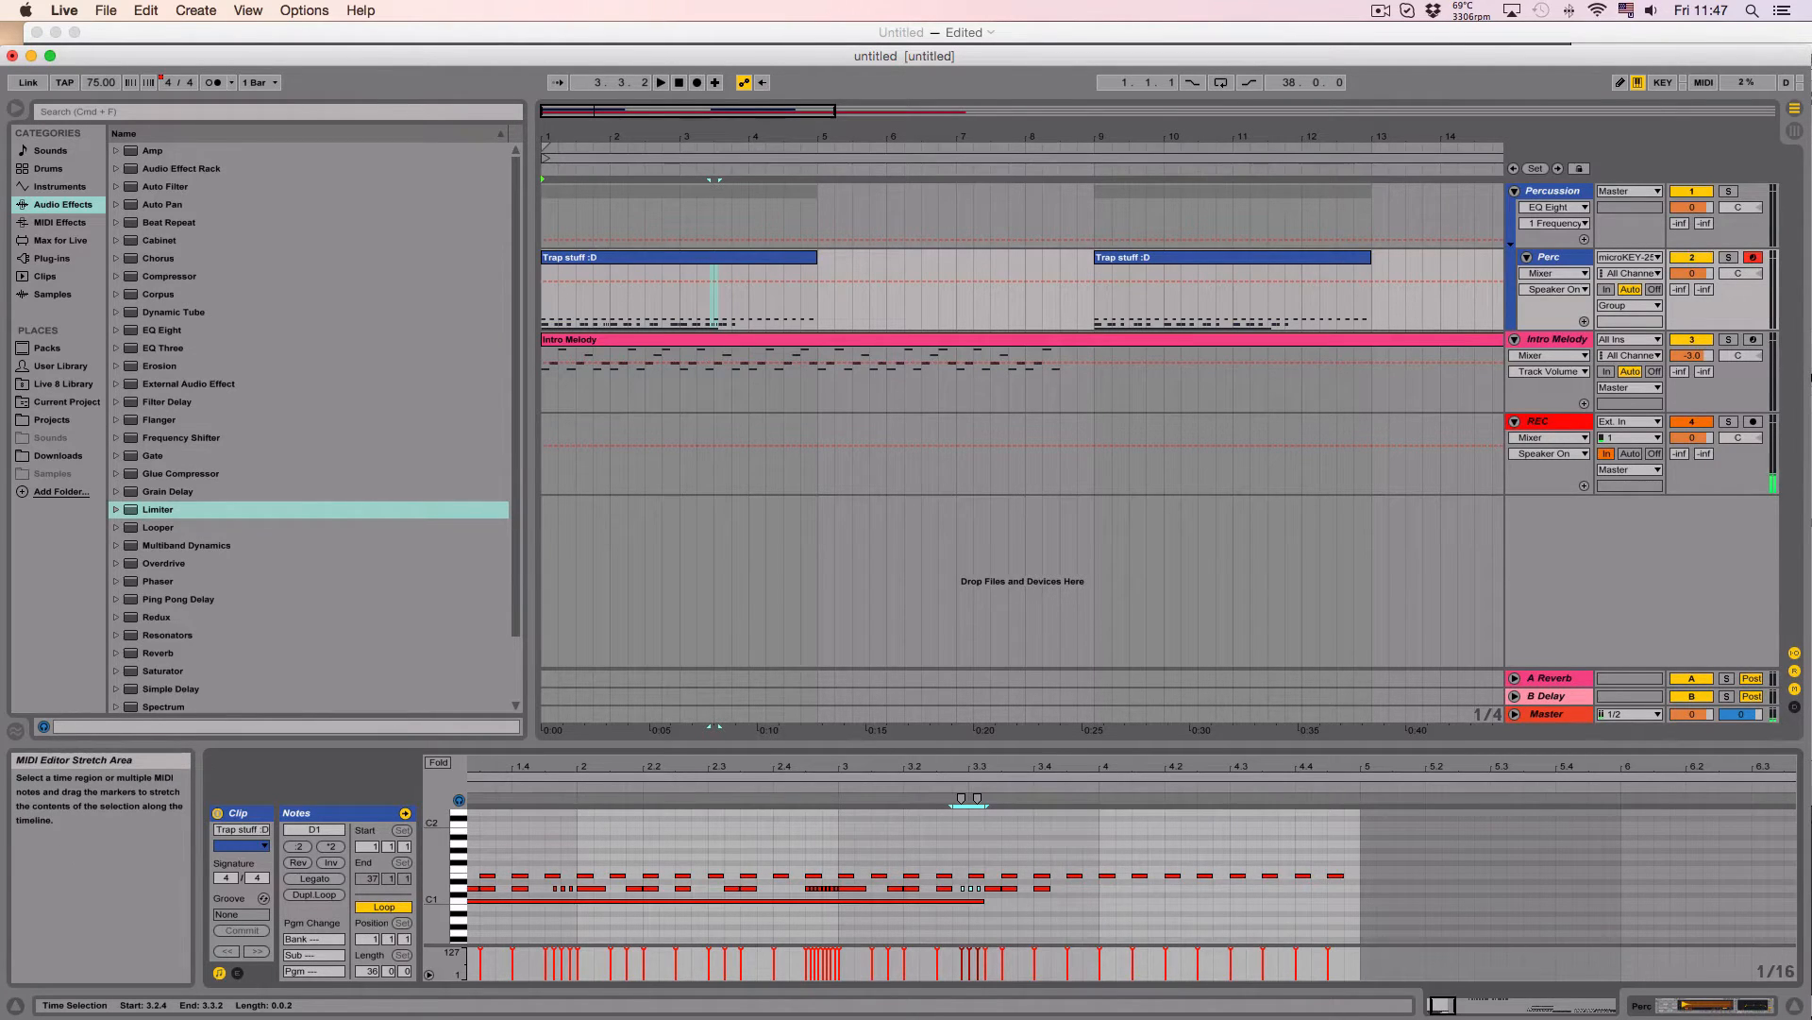
key("super+z")
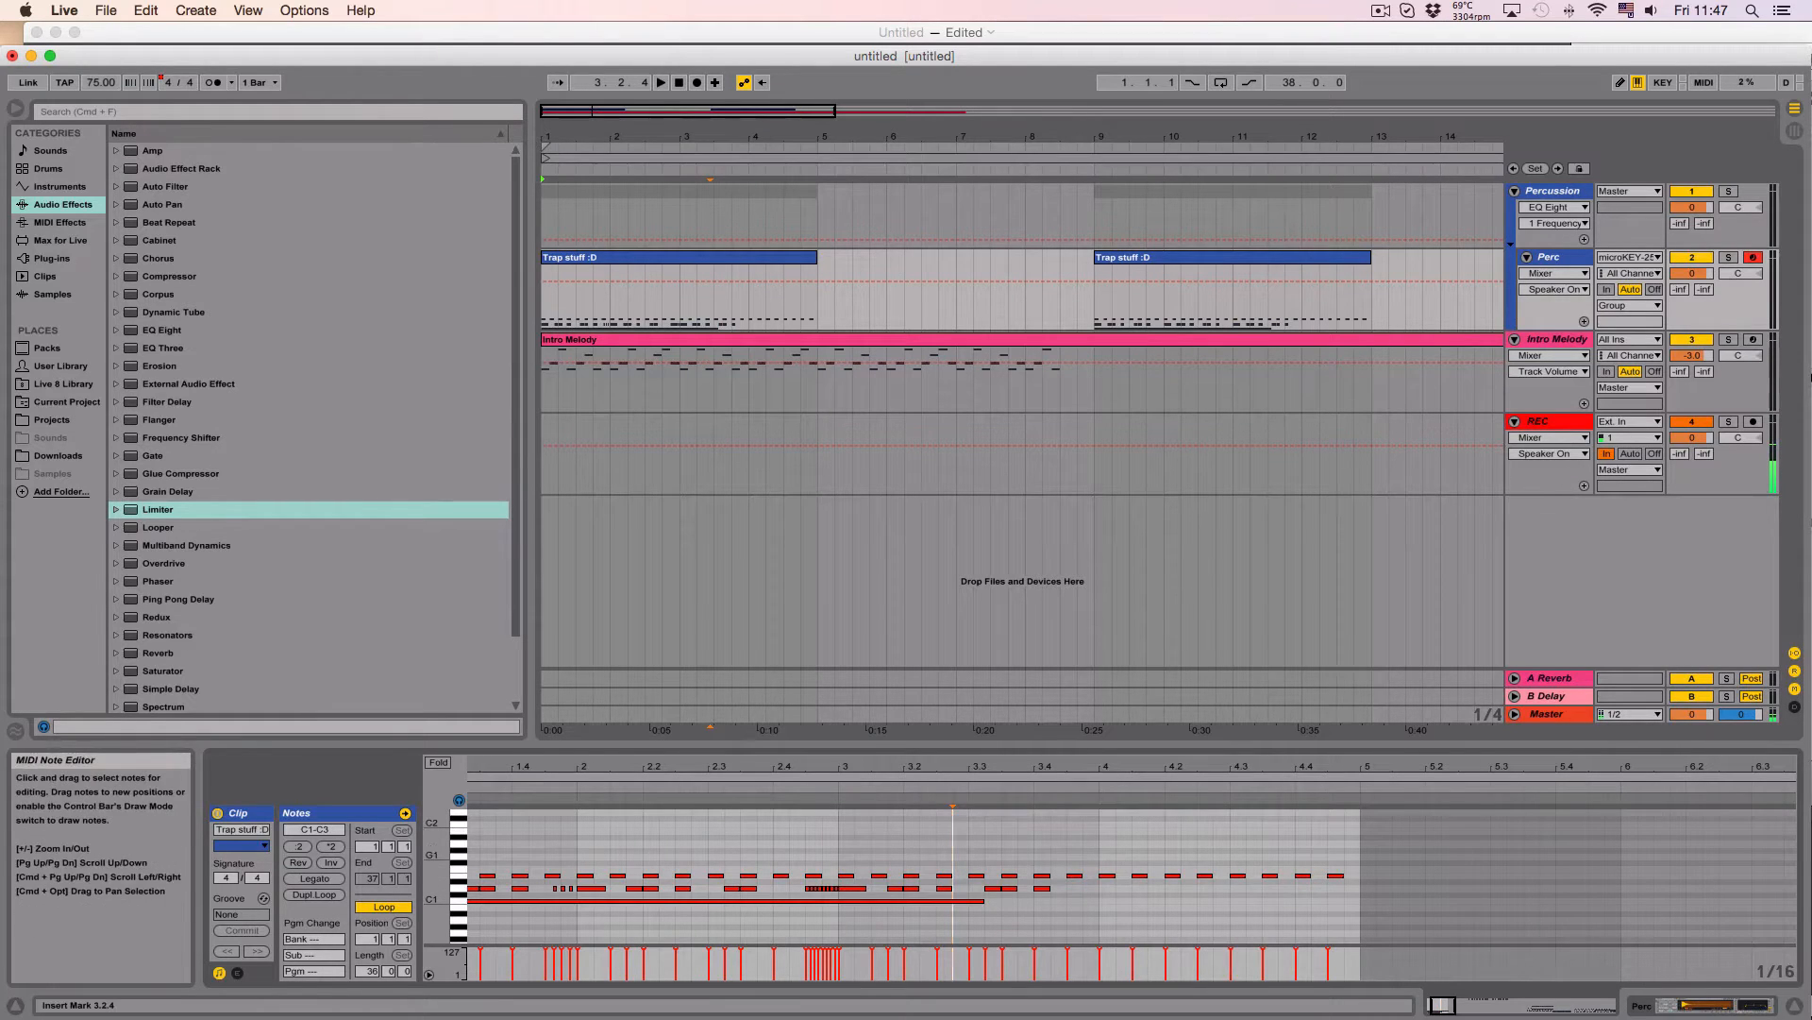
left_click(1068, 842)
key("super+v")
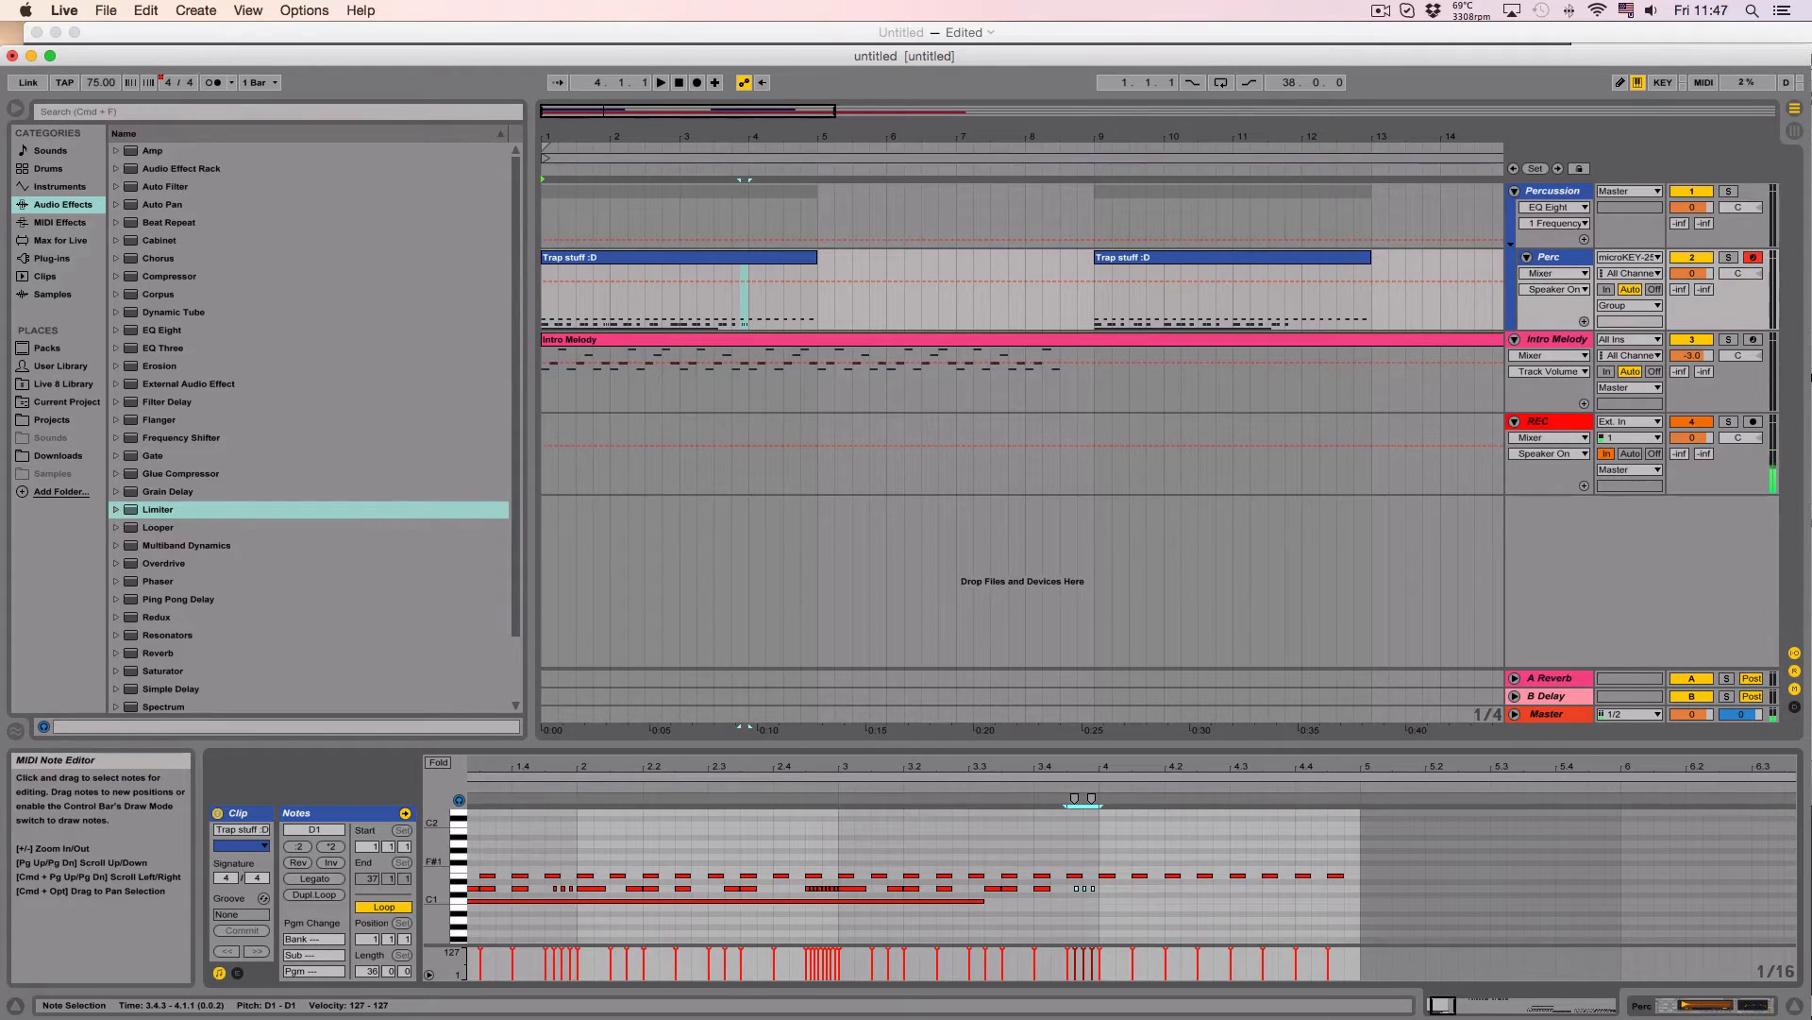
Step: Copy the eight-note D1 roll before bar 3 into the last beat of bar 4, with its first note at 4.4.1
left_click(1116, 888)
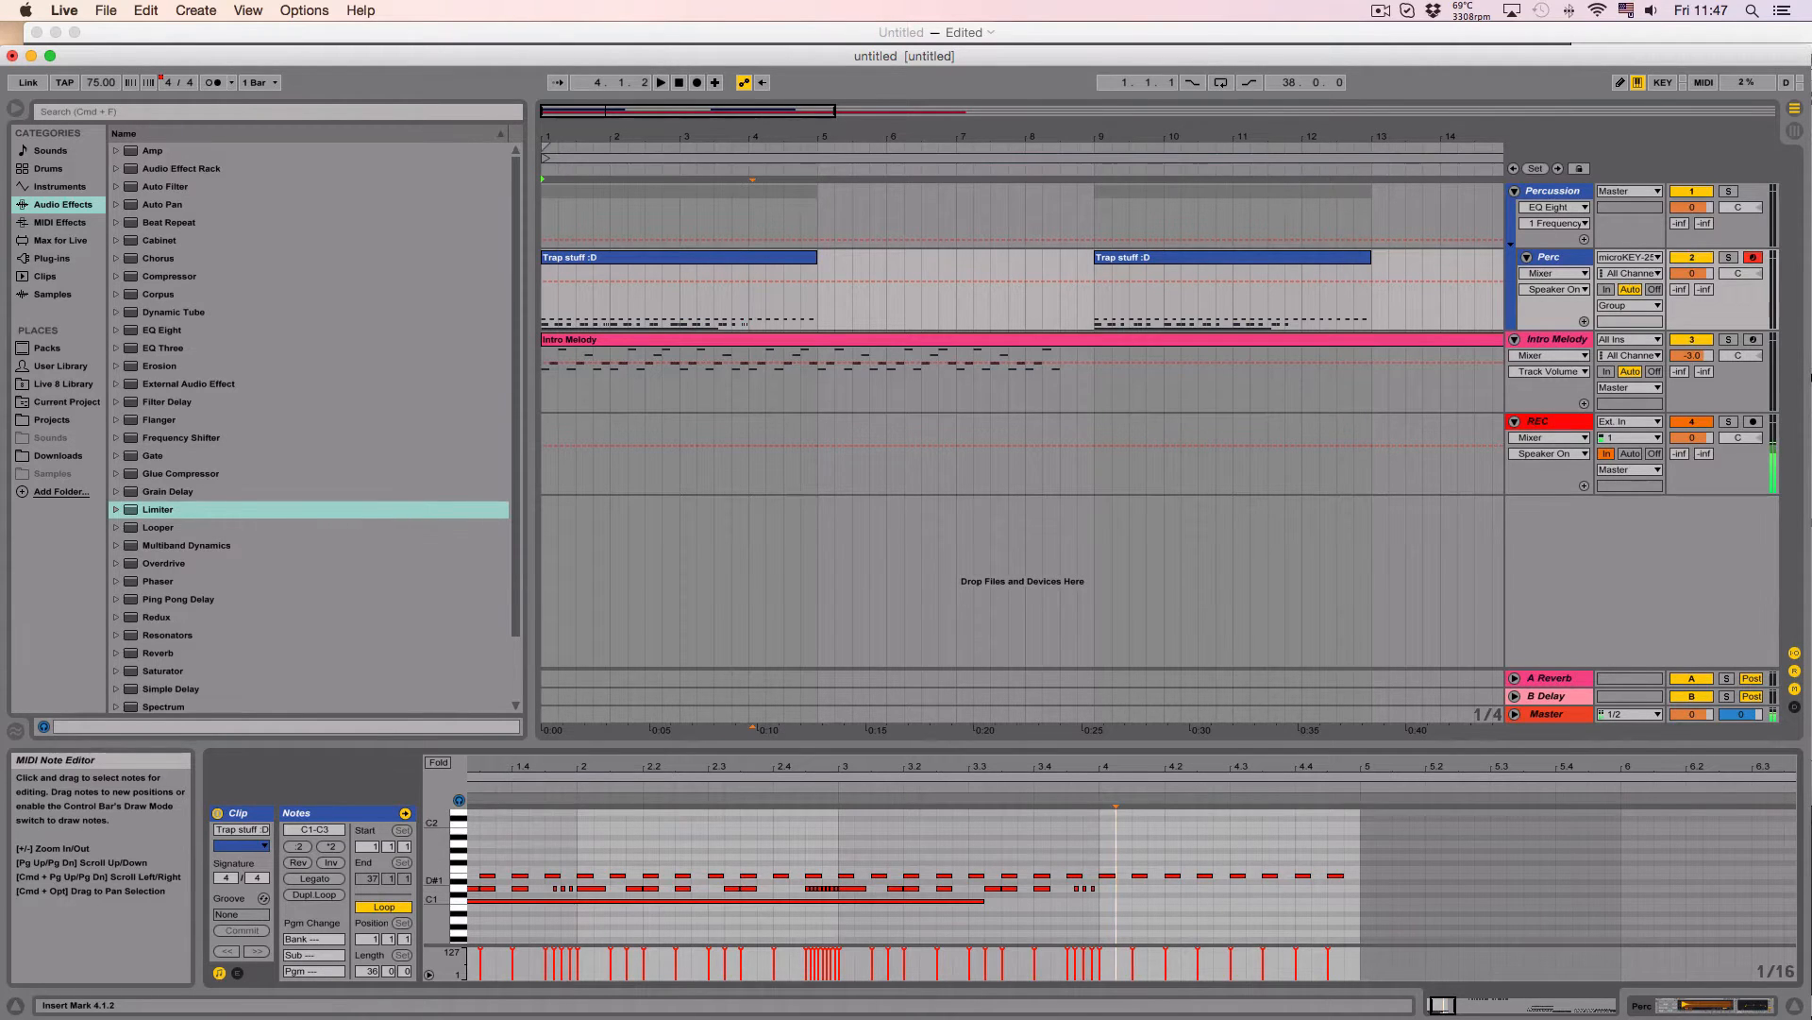
left_click_drag(791, 883, 825, 892)
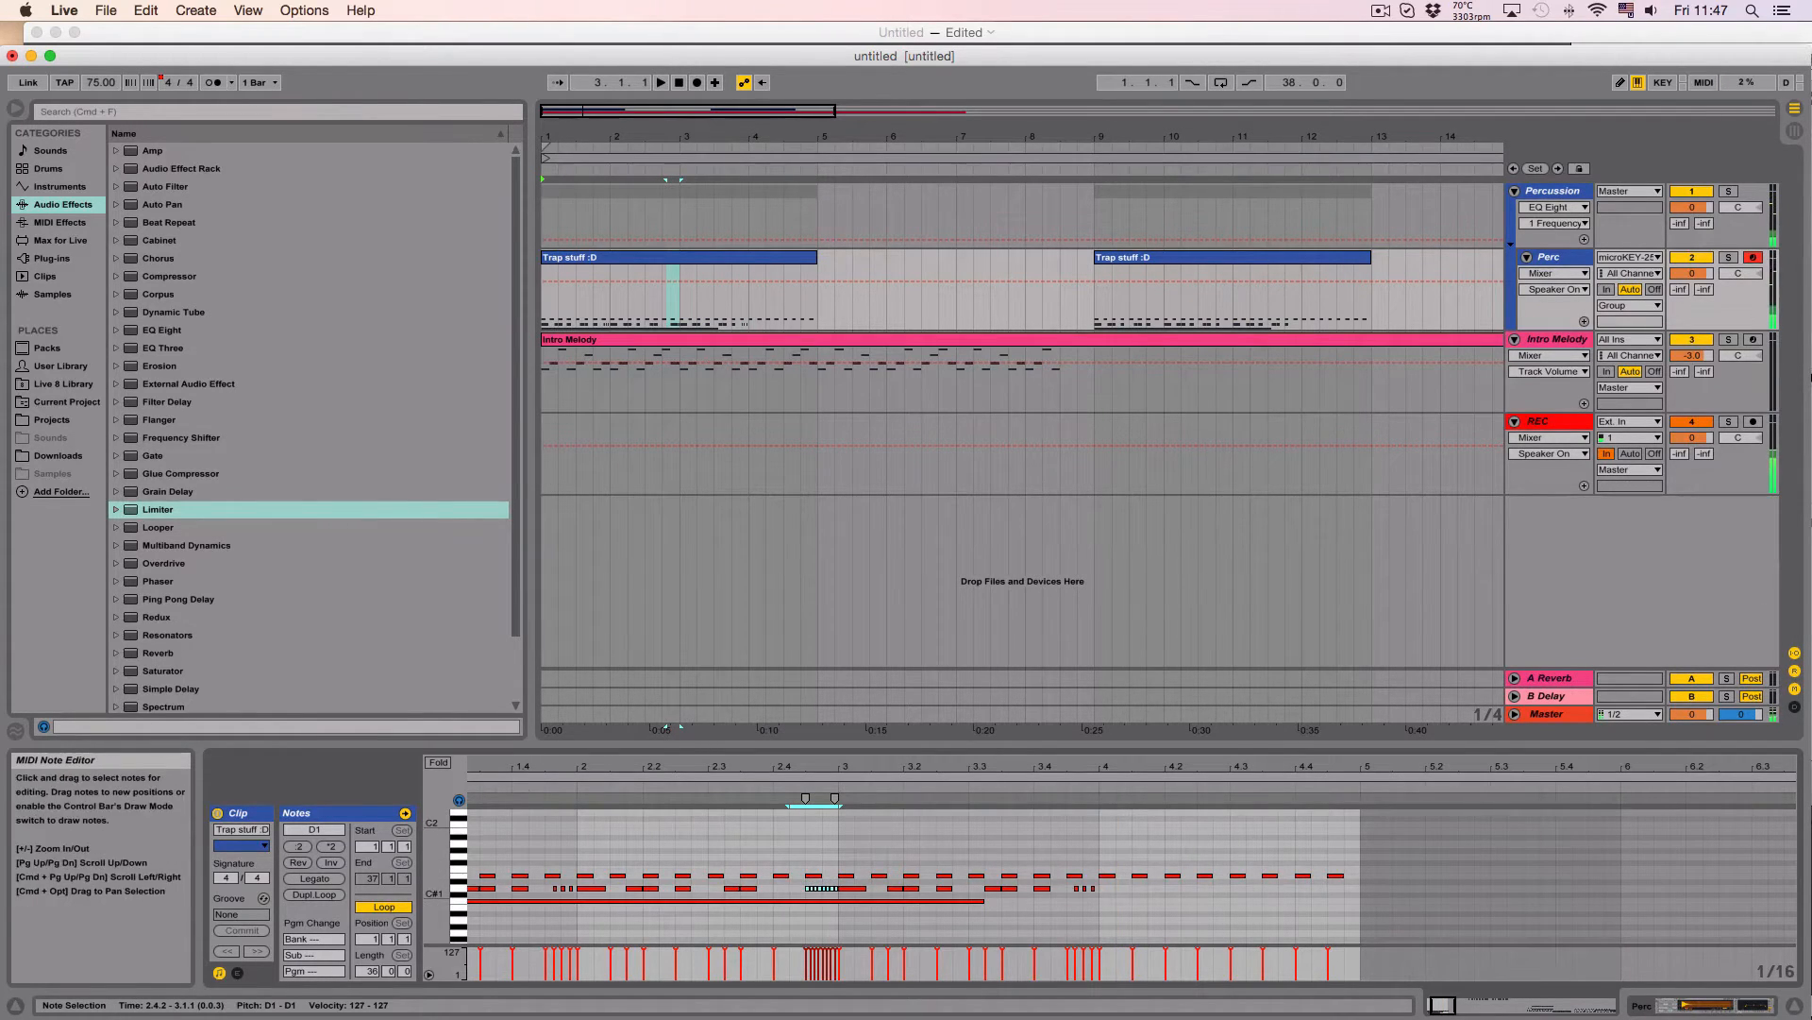
left_click_drag(1267, 766, 1268, 811)
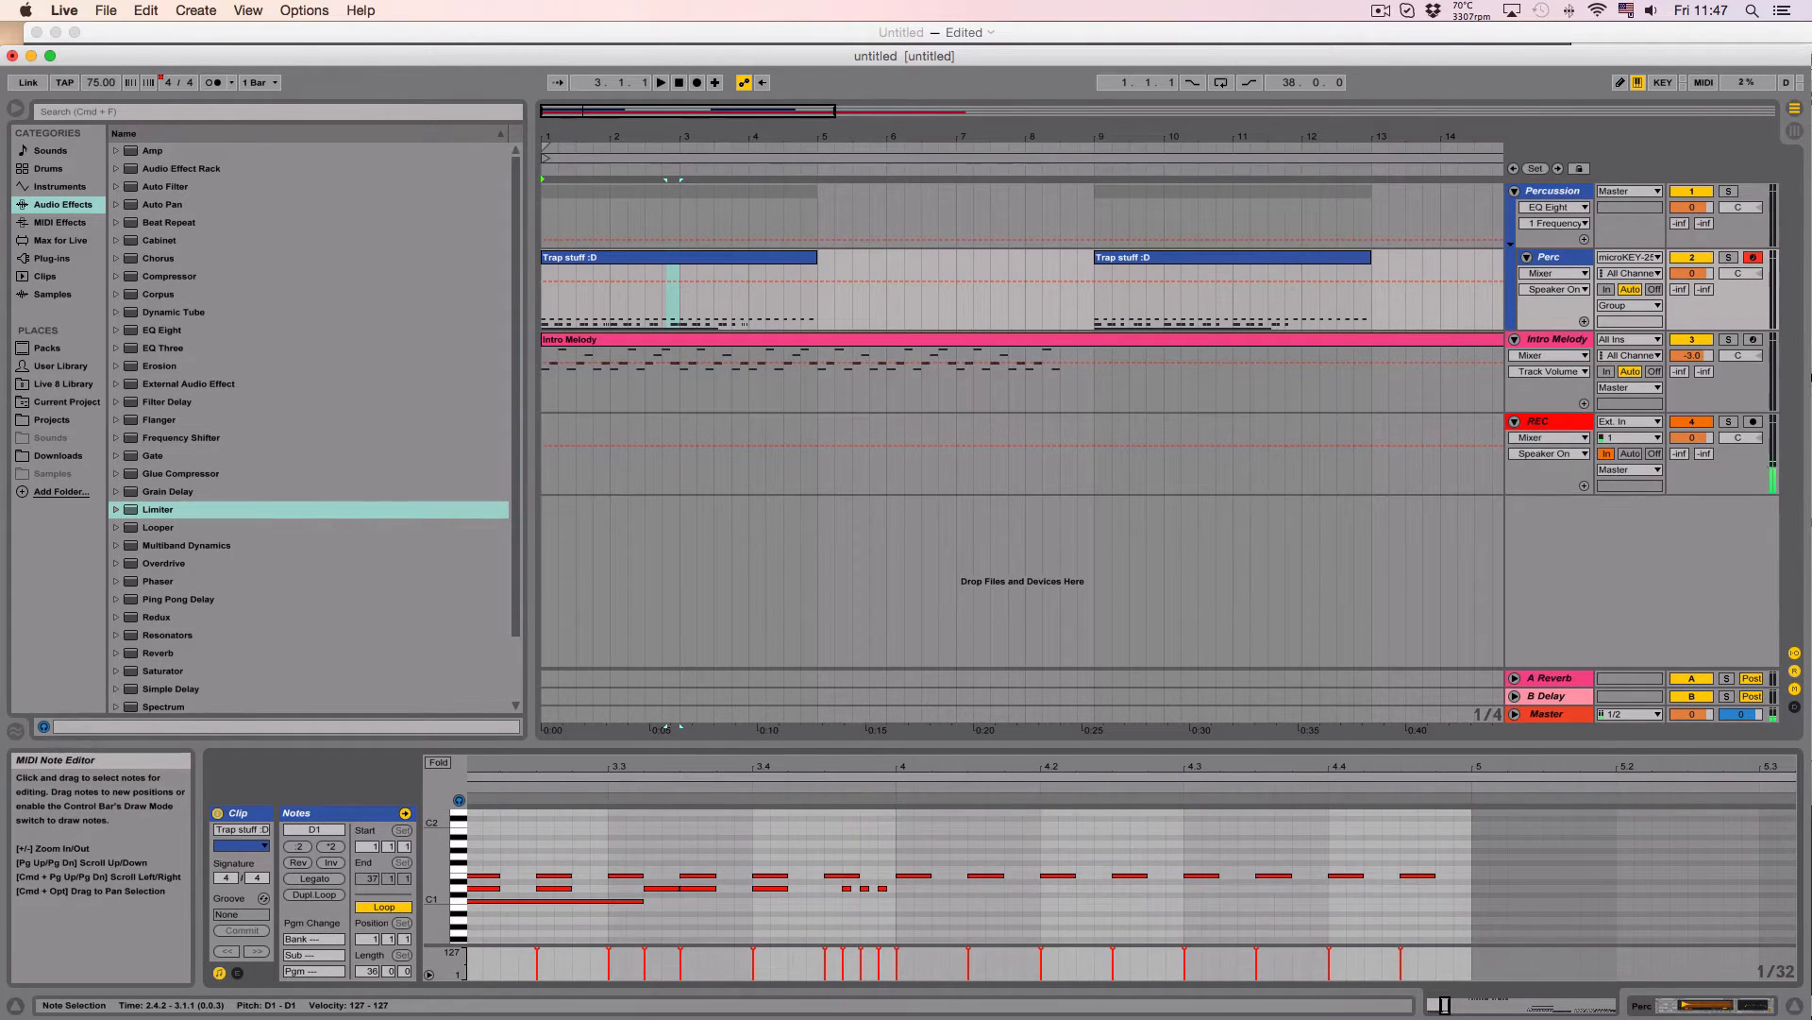
scroll(1132, 888, "left", 6)
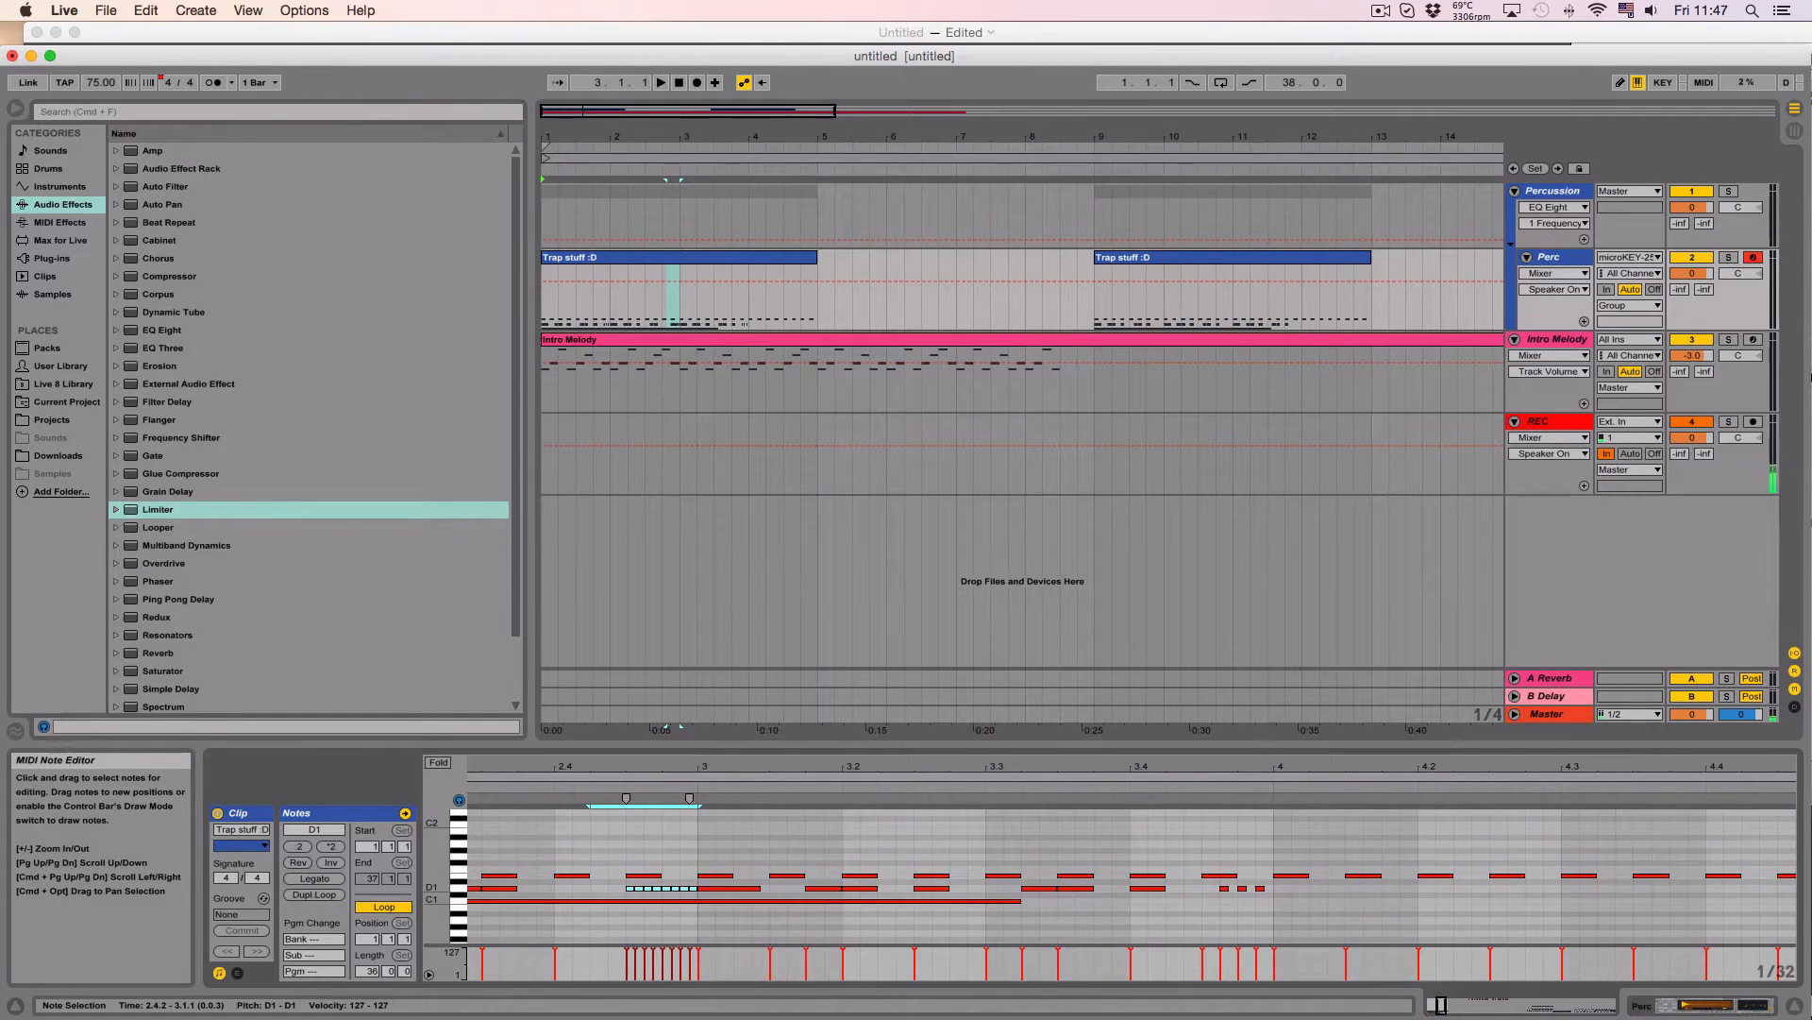
scroll(1133, 868, "right", 2)
scroll(1113, 868, "right", 2)
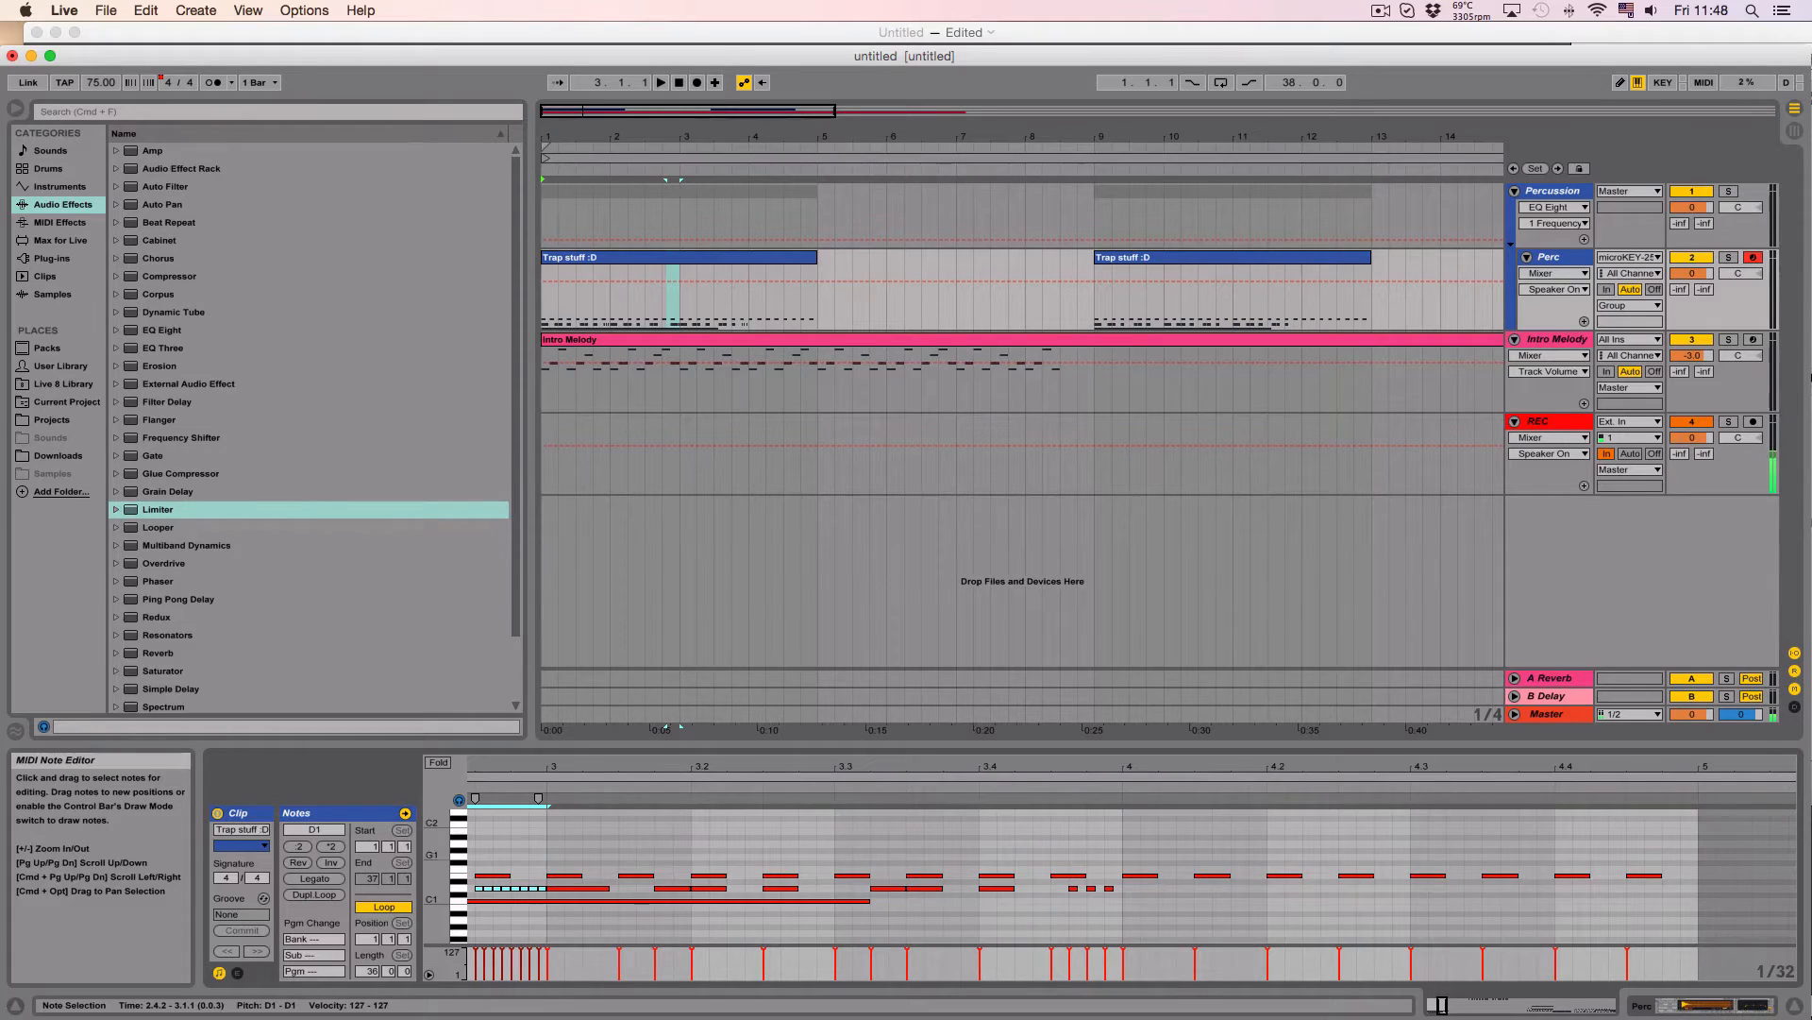
left_click(1556, 829)
key("super+v")
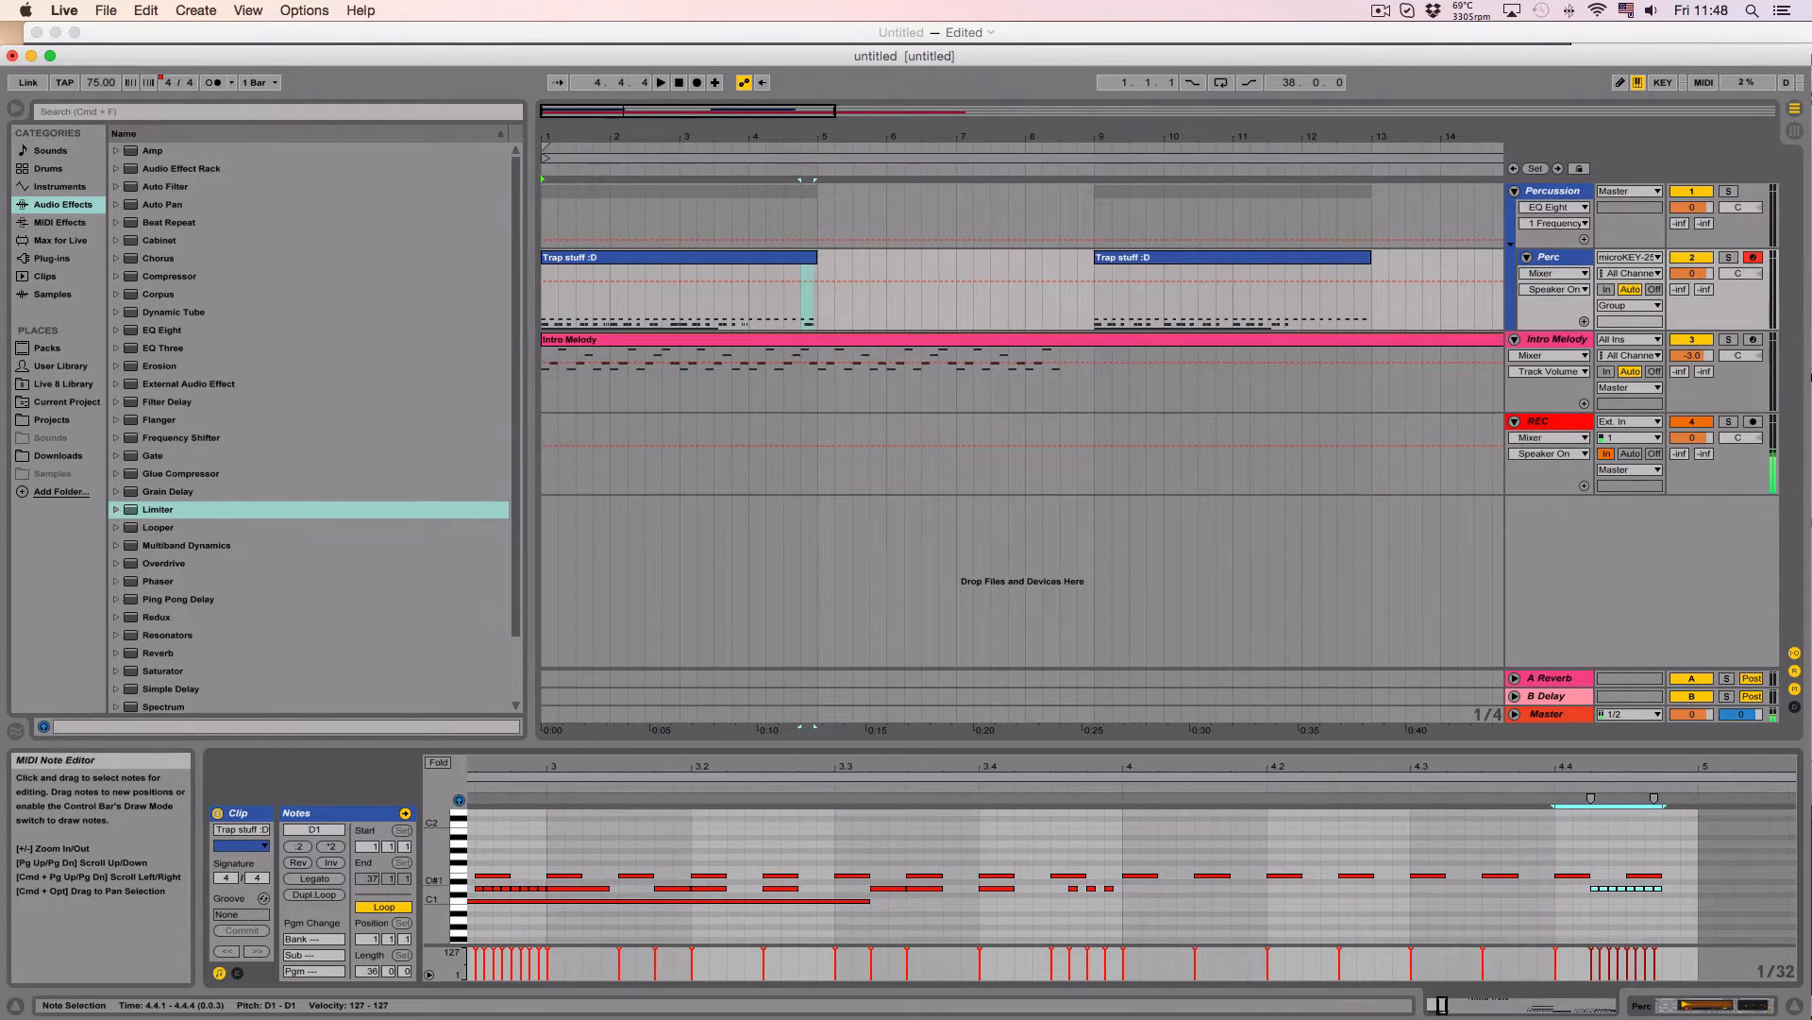
key("Left")
key("Left")
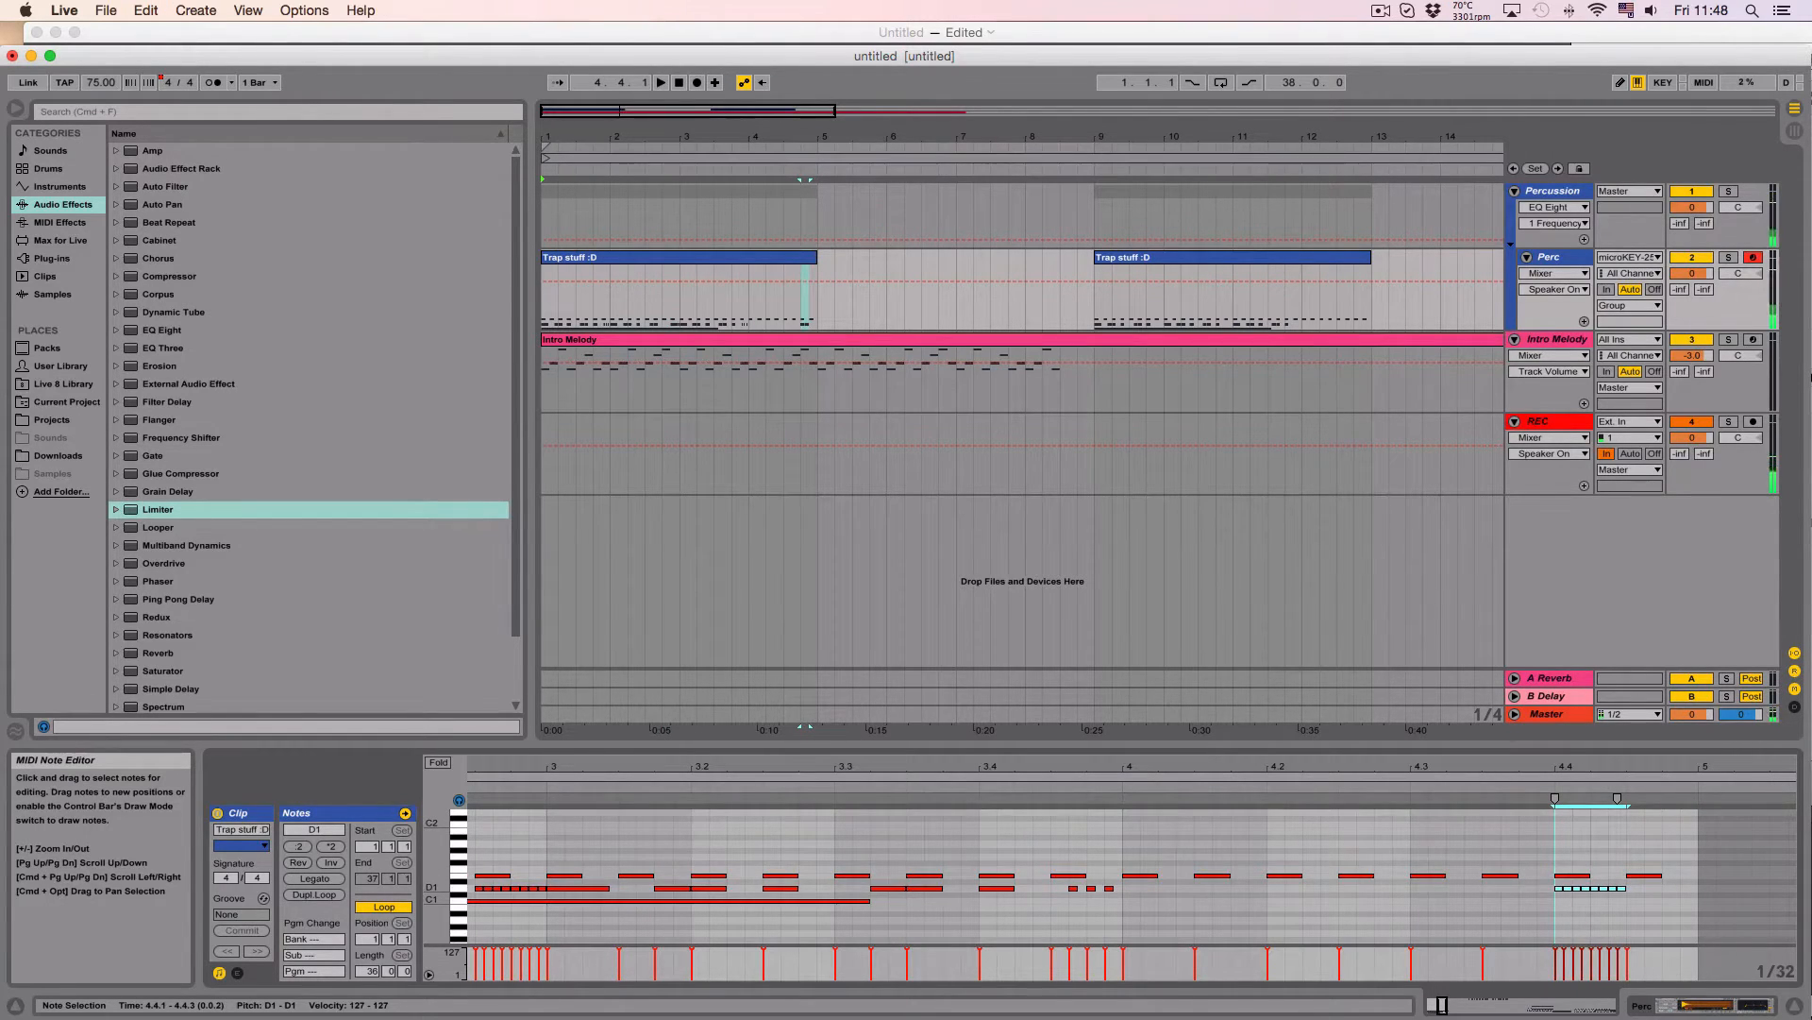
Step: Move the last four notes of the D1 roll at 4.4.1 to start at 4.4.3, leaving a gap between the halves
key("Down")
key("Up")
left_click_drag(1647, 899, 1595, 888)
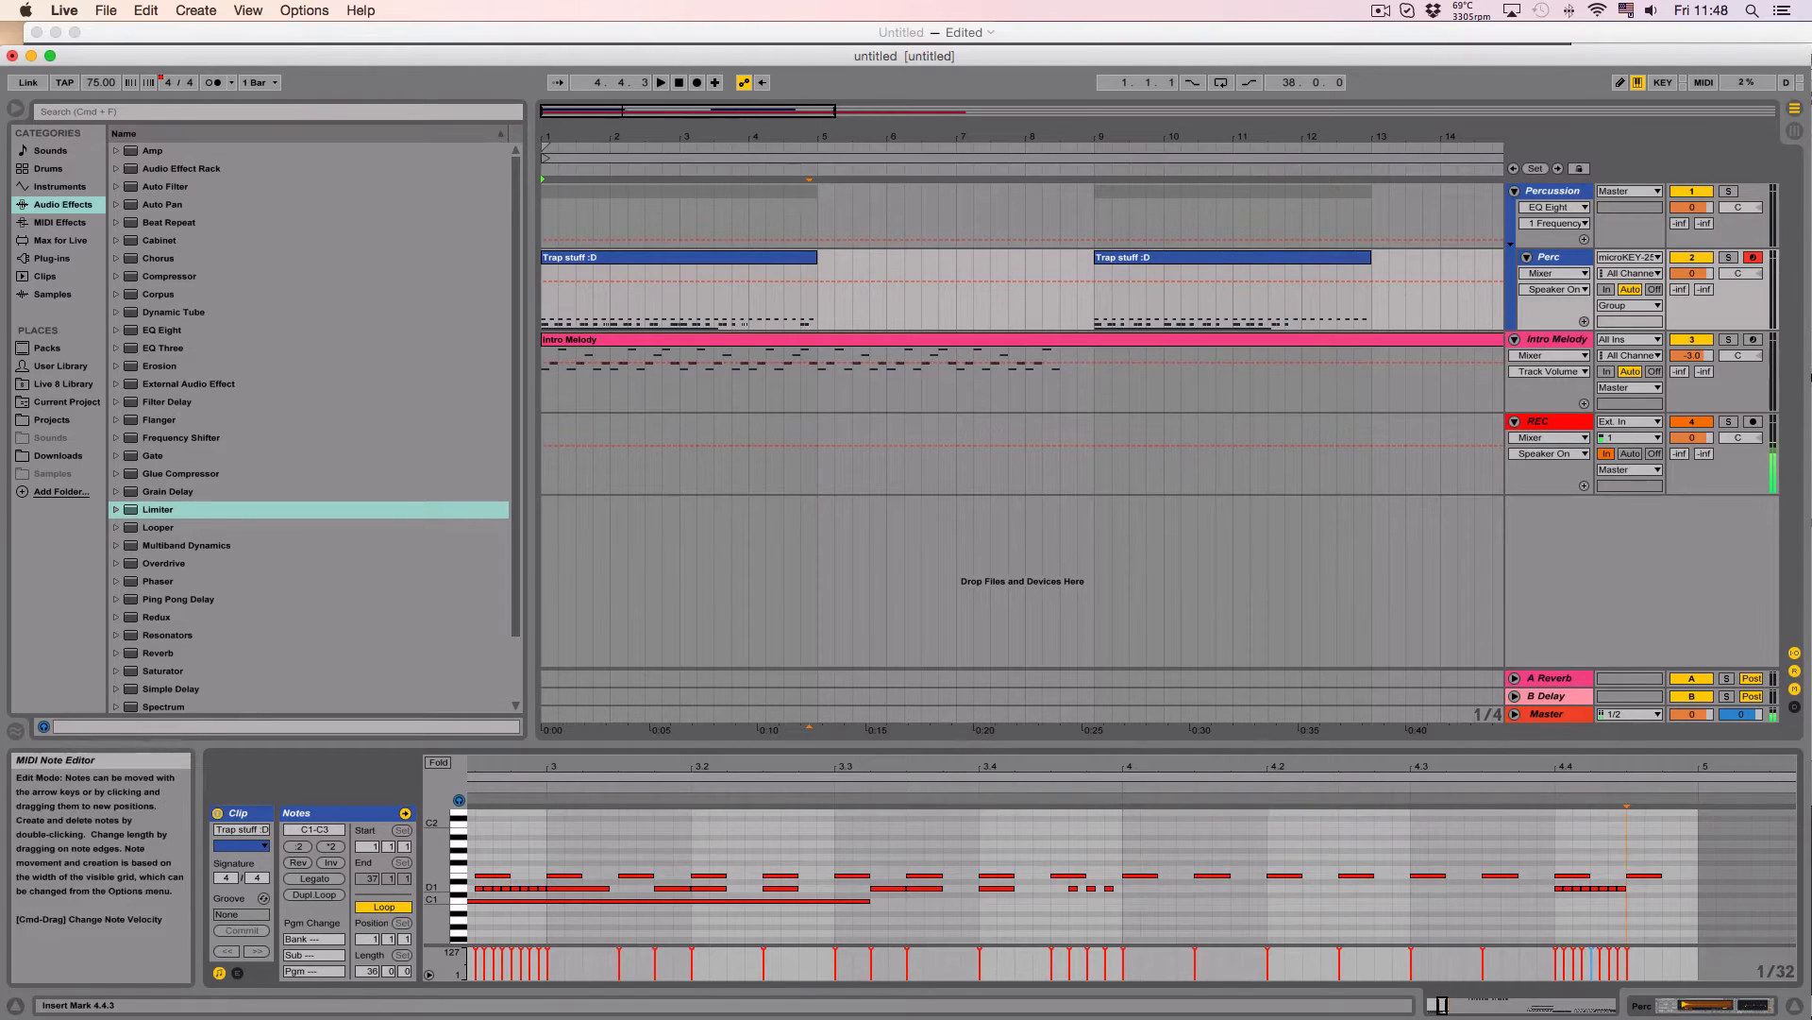
left_click(1618, 894)
mouse_move(1607, 895)
left_mouse_down()
mouse_move(1595, 889)
mouse_move(1632, 888)
left_mouse_up()
left_click(1646, 895)
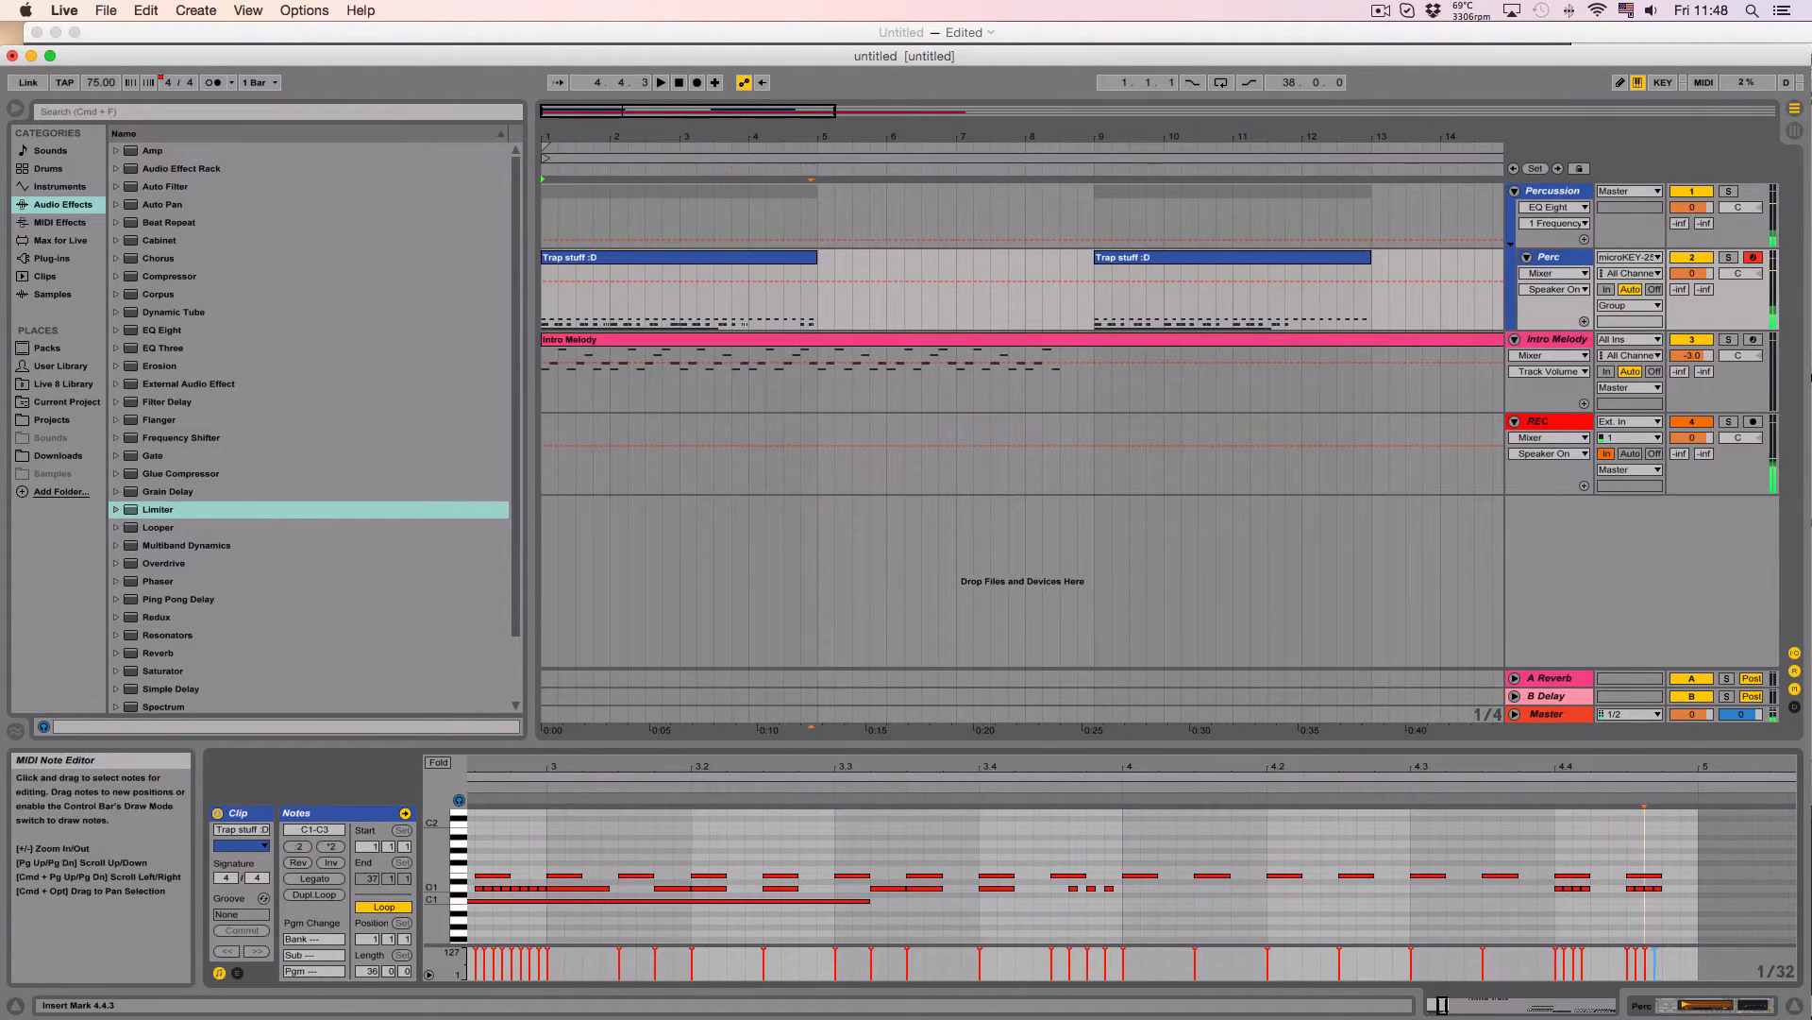
Step: Add two short back-to-back D1 notes in the second half of 4.4.4, ending at bar 5
left_click_drag(1667, 767, 1666, 810)
left_click_drag(1688, 896, 1737, 894)
left_click(1641, 888)
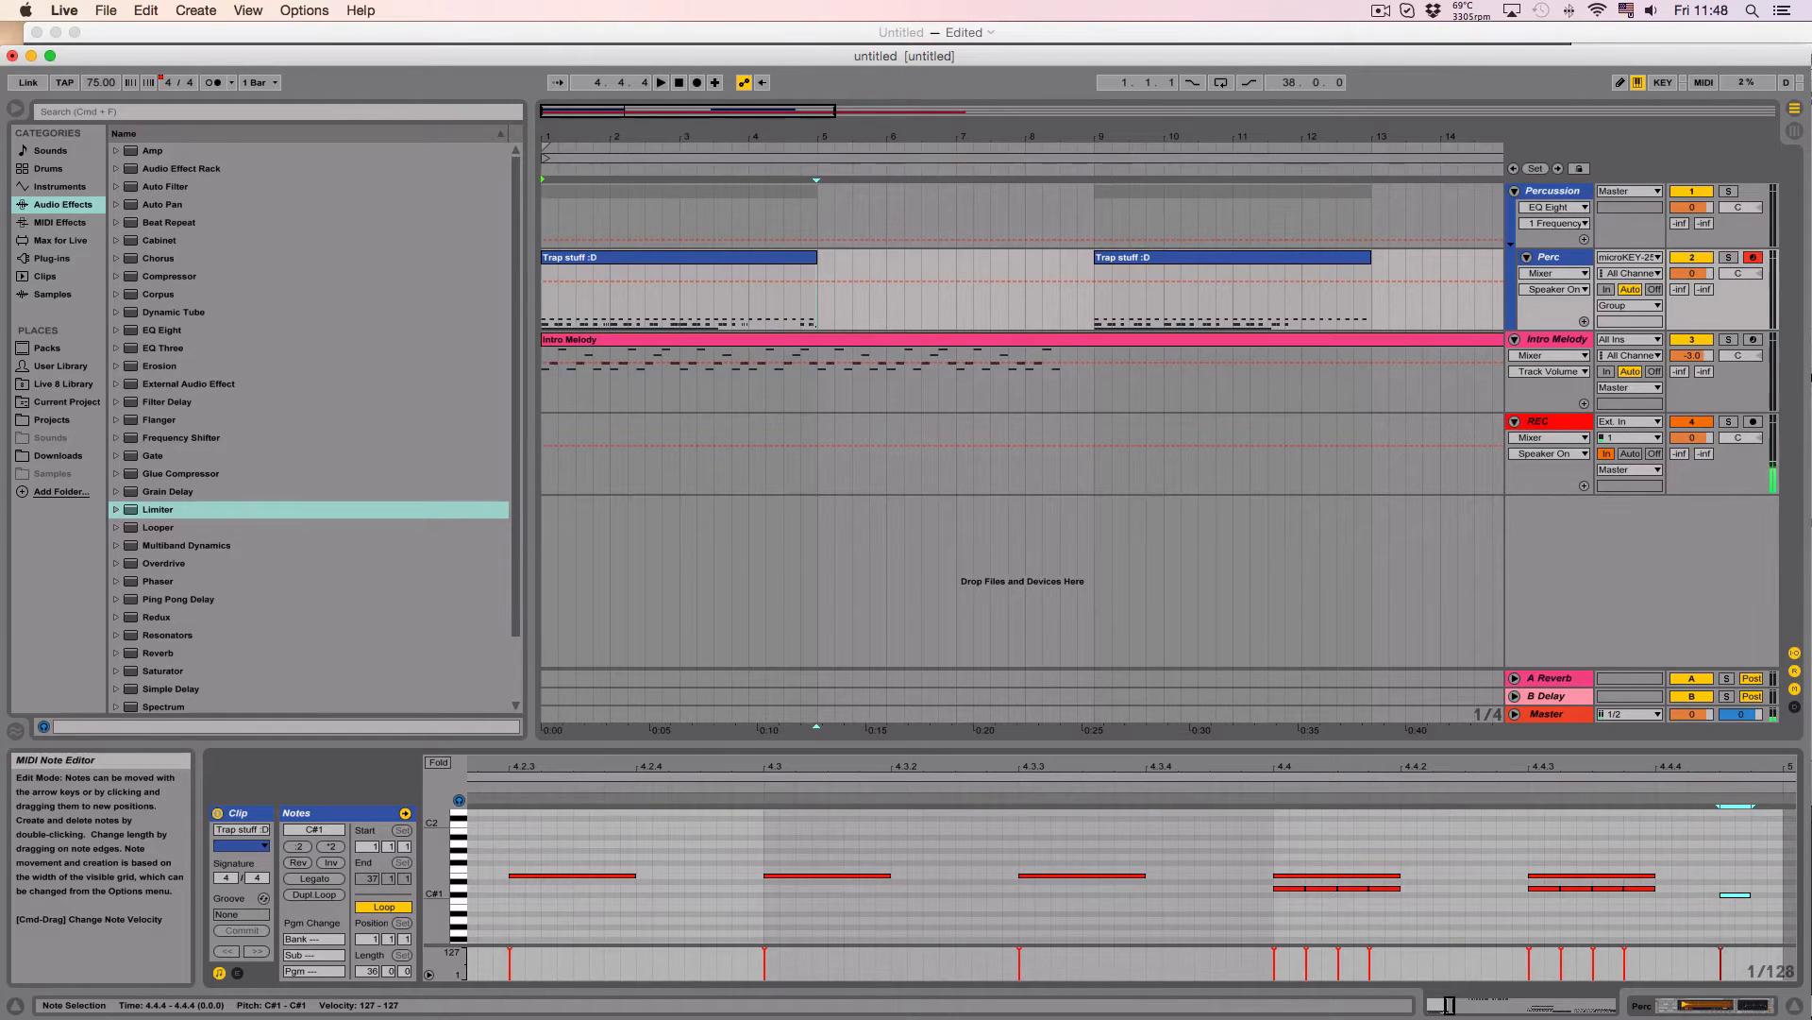
key("Up")
key("super+d")
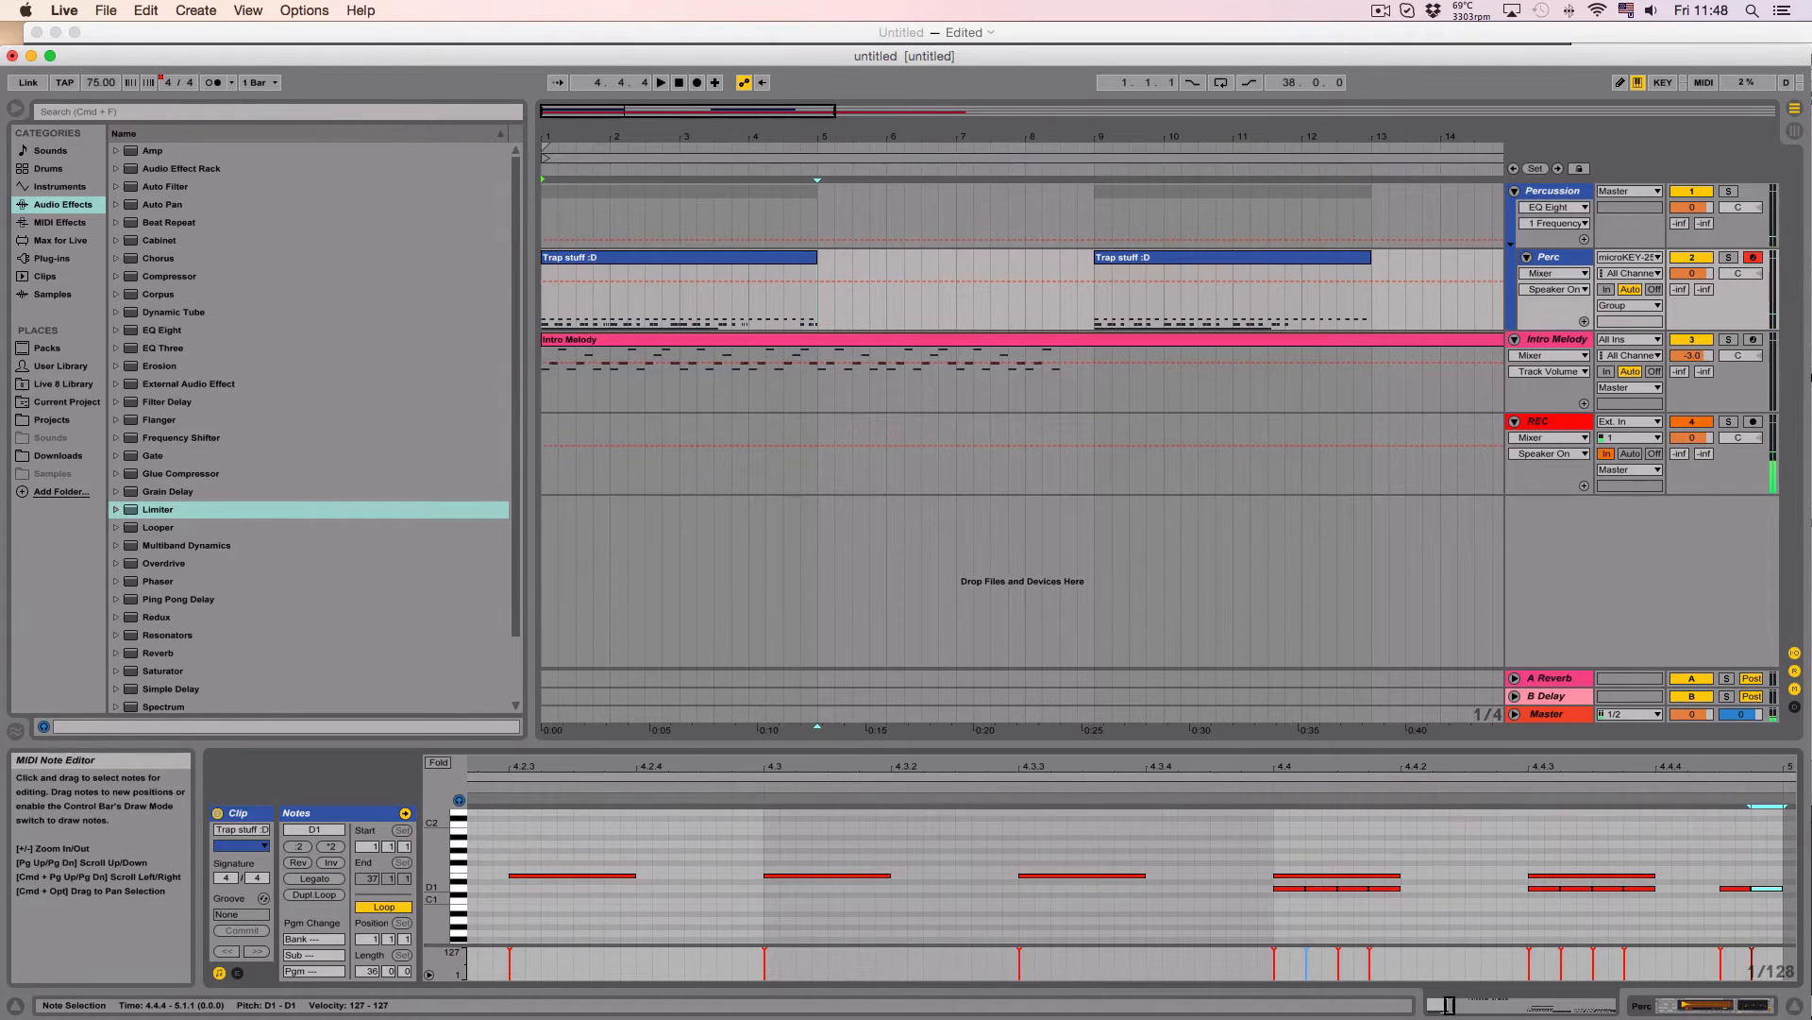
Step: Play the pattern from bar 3 to the clip's end to check the new D1 rolls in bar 4
scroll(1424, 889, "left", 2)
scroll(1148, 873, "left", 3)
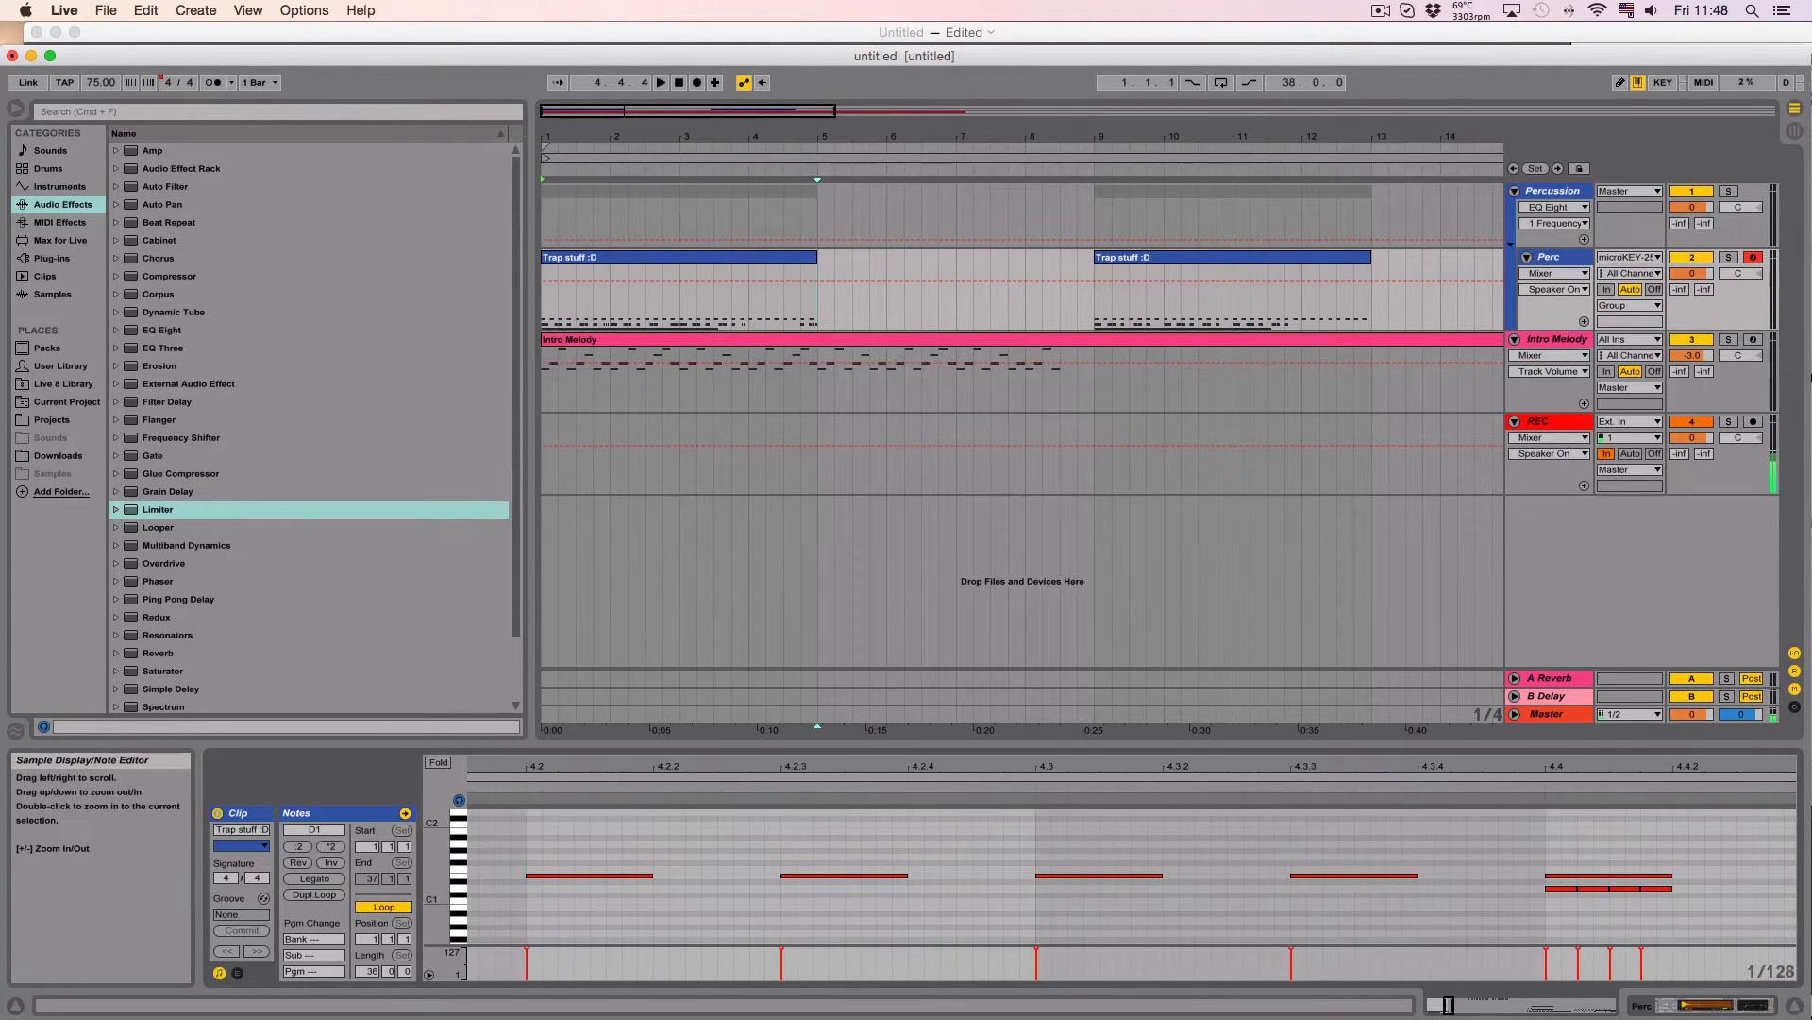
left_click_drag(1149, 766, 1149, 660)
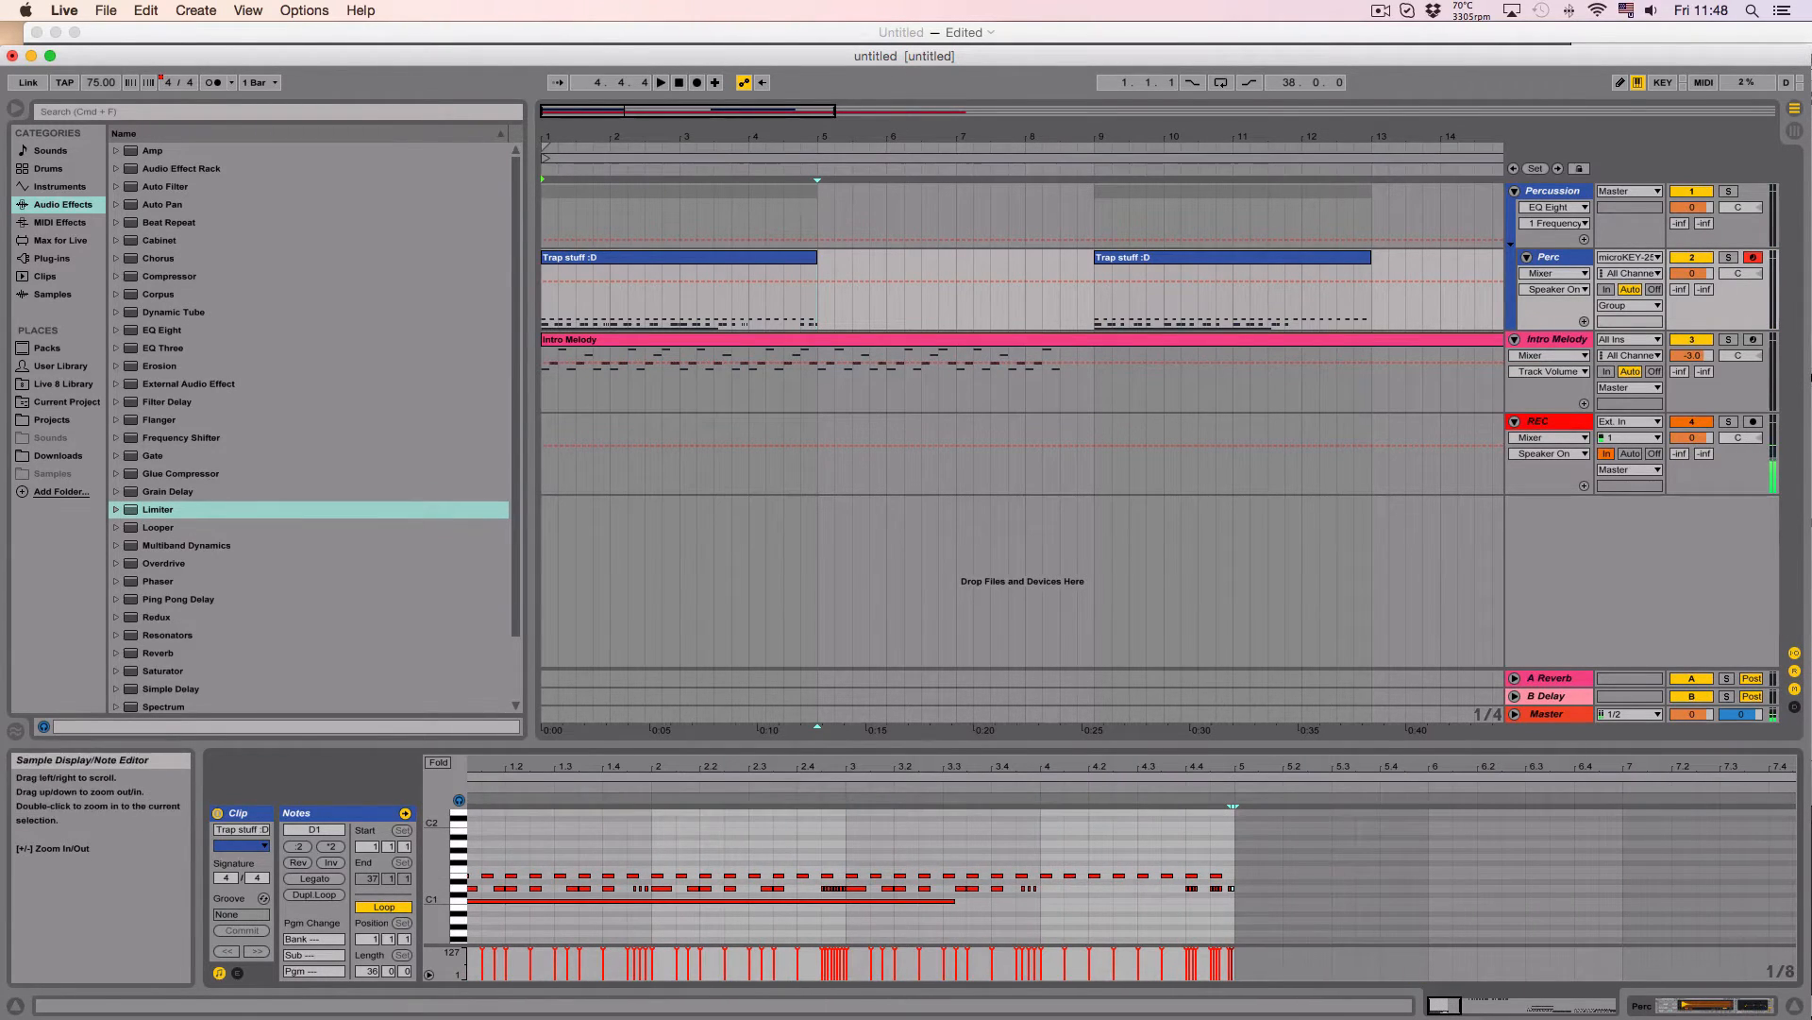
left_click(846, 804)
key("space")
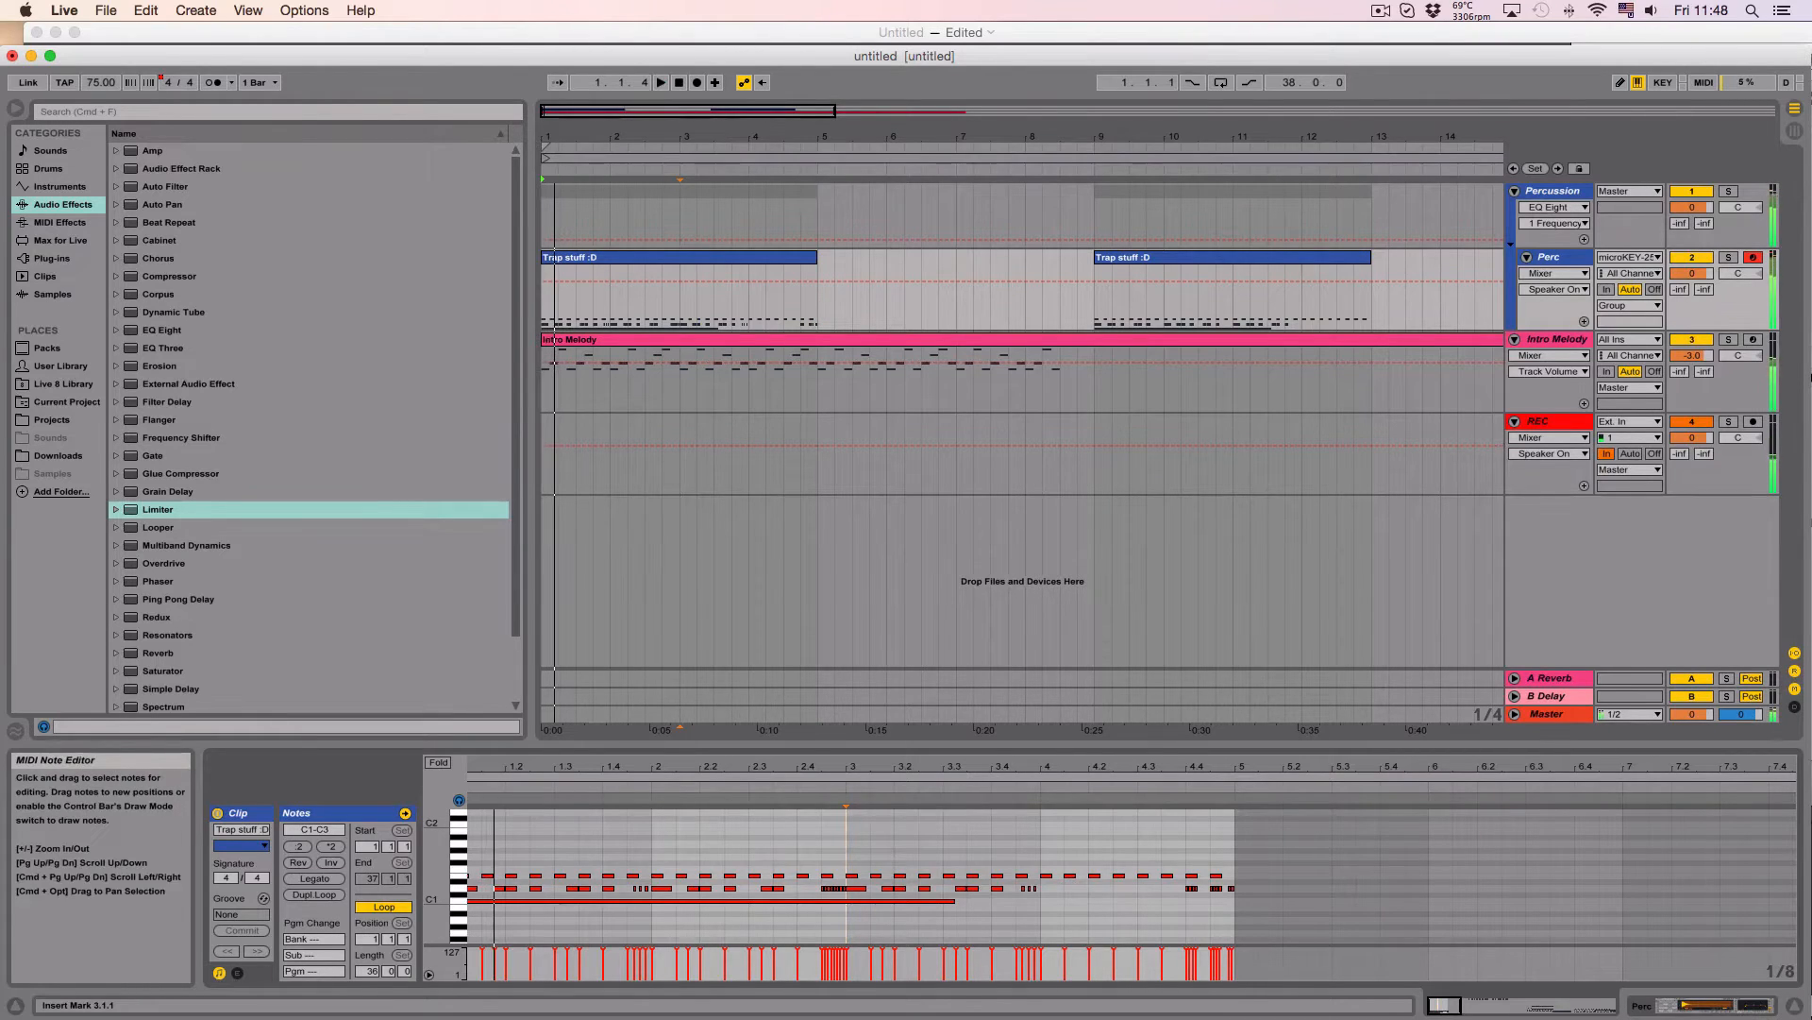
key("space")
scroll(944, 876, "down", 3)
key("space")
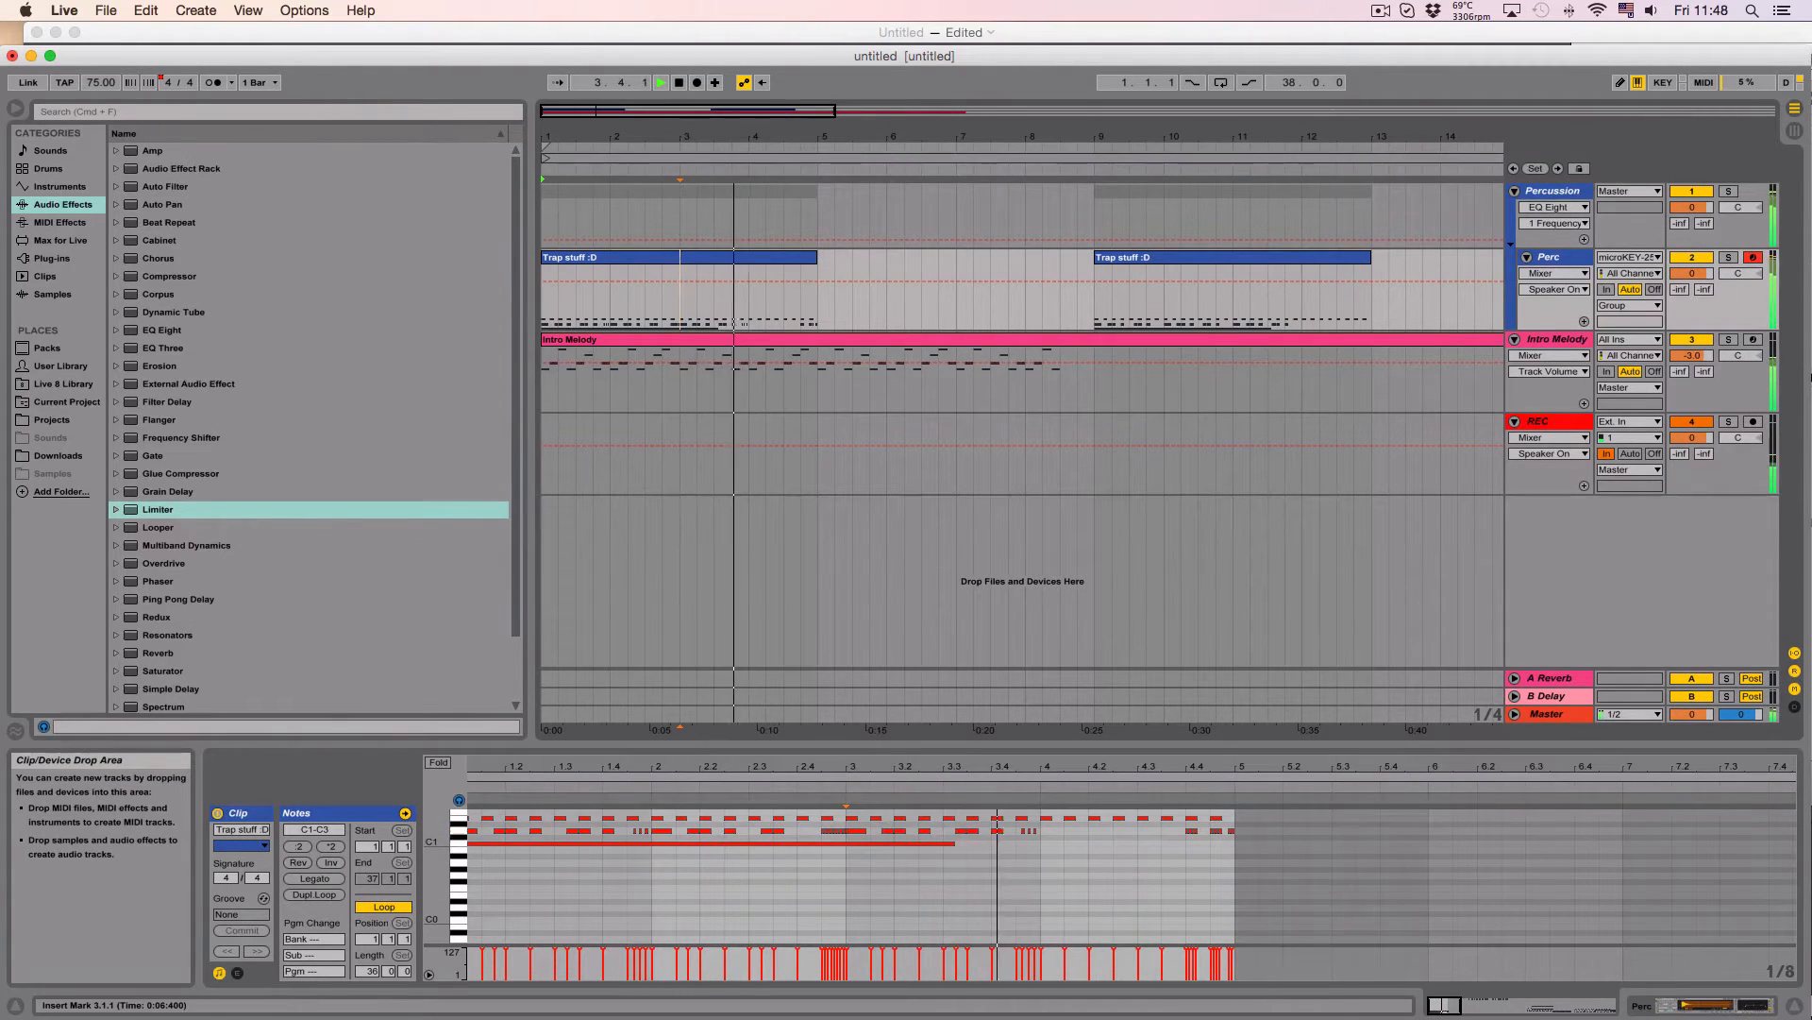
key("space")
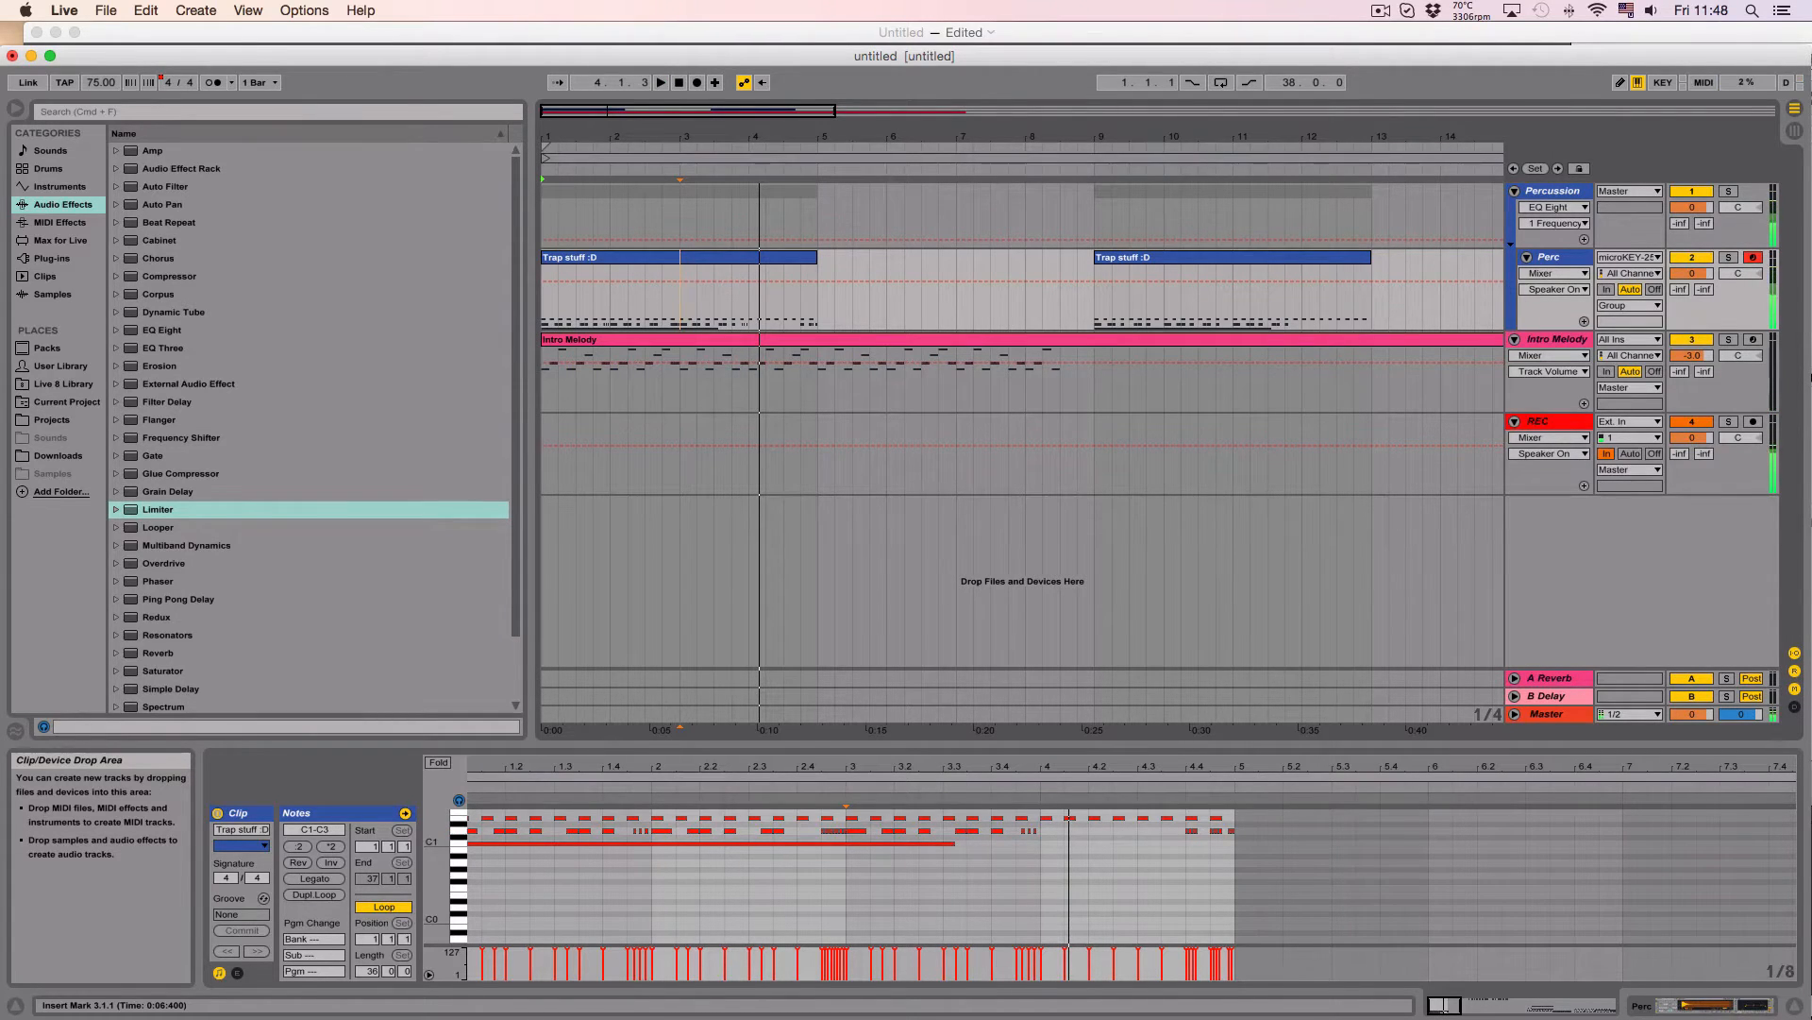
left_click_drag(1053, 767, 1053, 805)
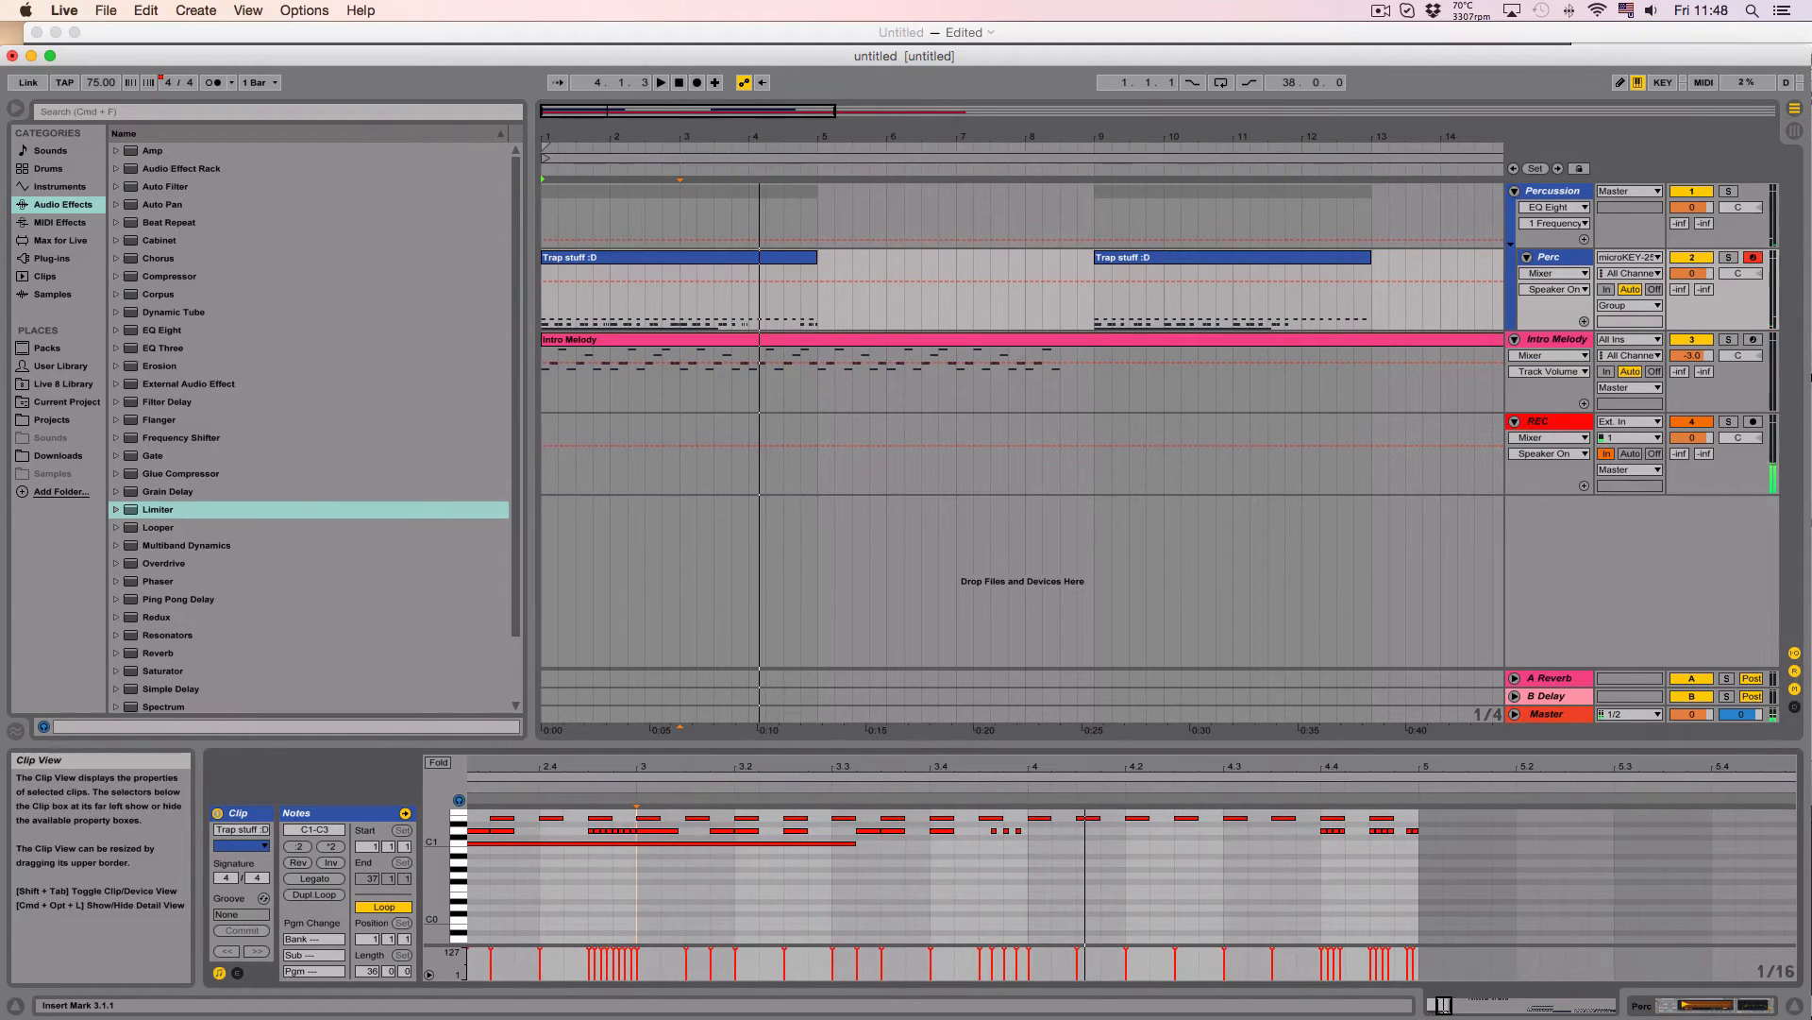
scroll(944, 878, "up", 5)
key("space")
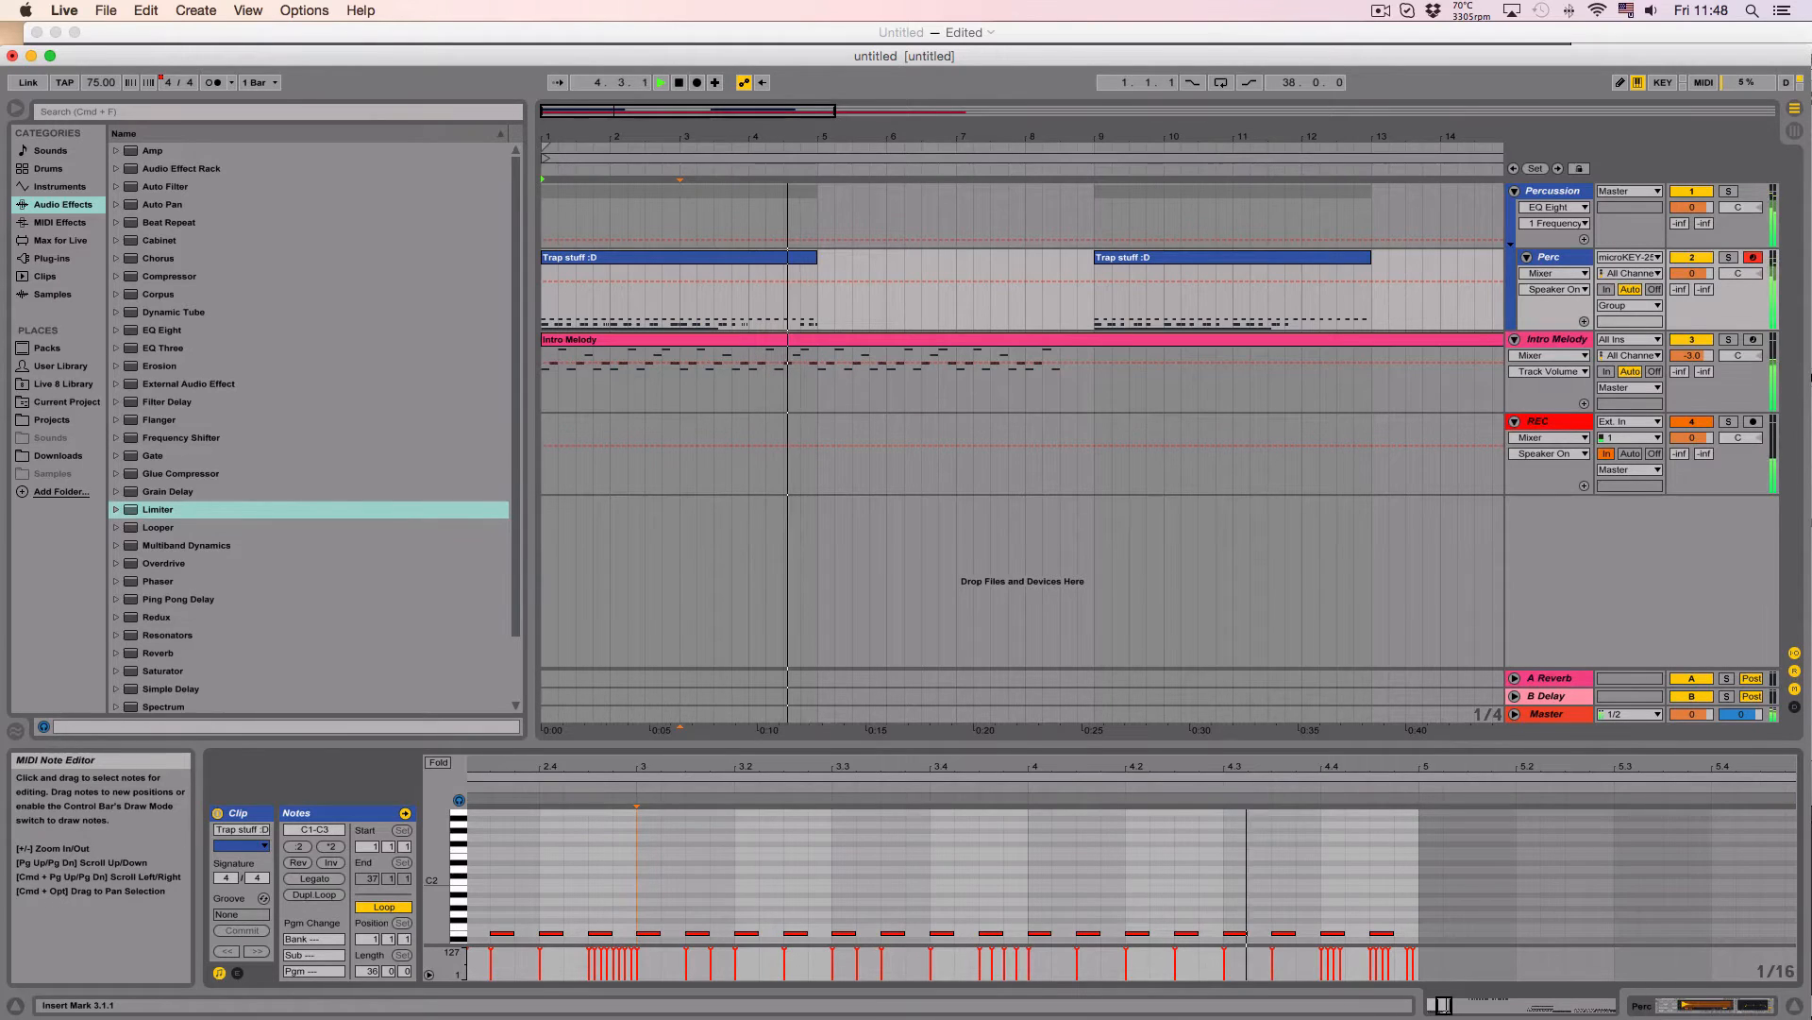
key("space")
scroll(944, 868, "left", 3)
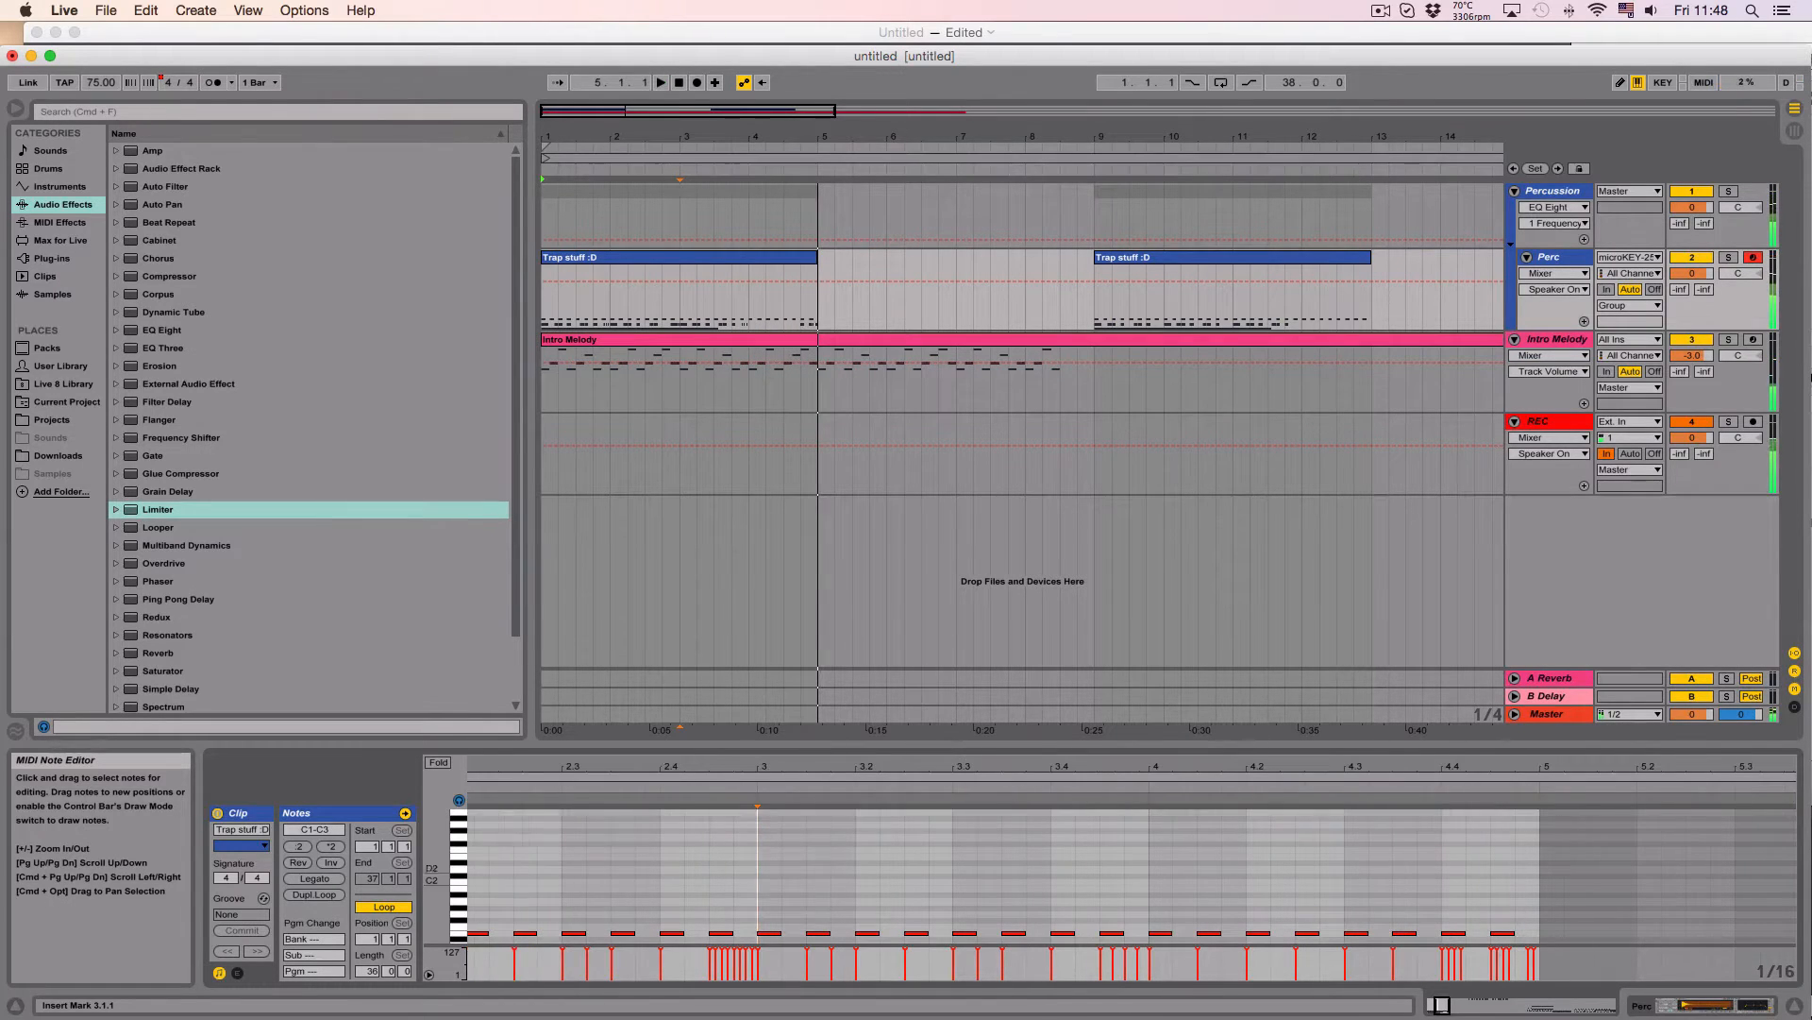
scroll(1454, 922, "down", 5)
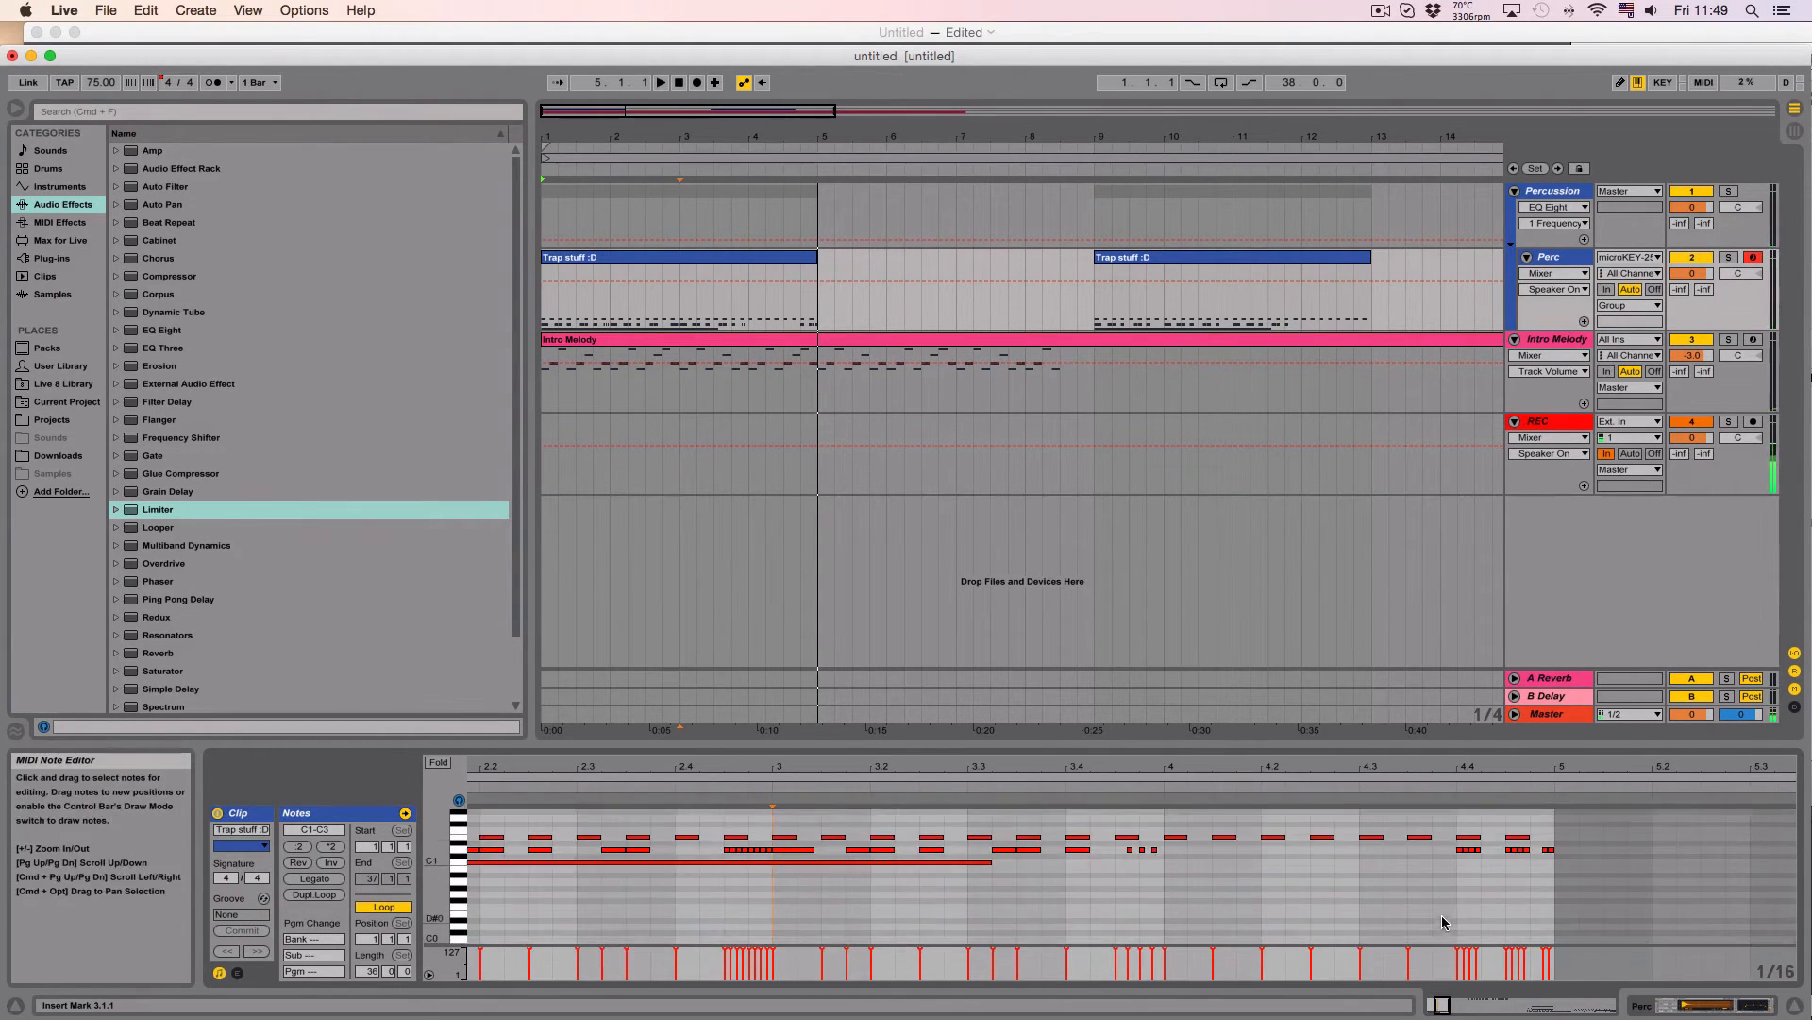
Step: Duplicate the four-note D1 rolls at 4.4.1 and 4.4.3 with a half-note offset, giving eight notes each, and play them
left_click_drag(1481, 767, 1481, 864)
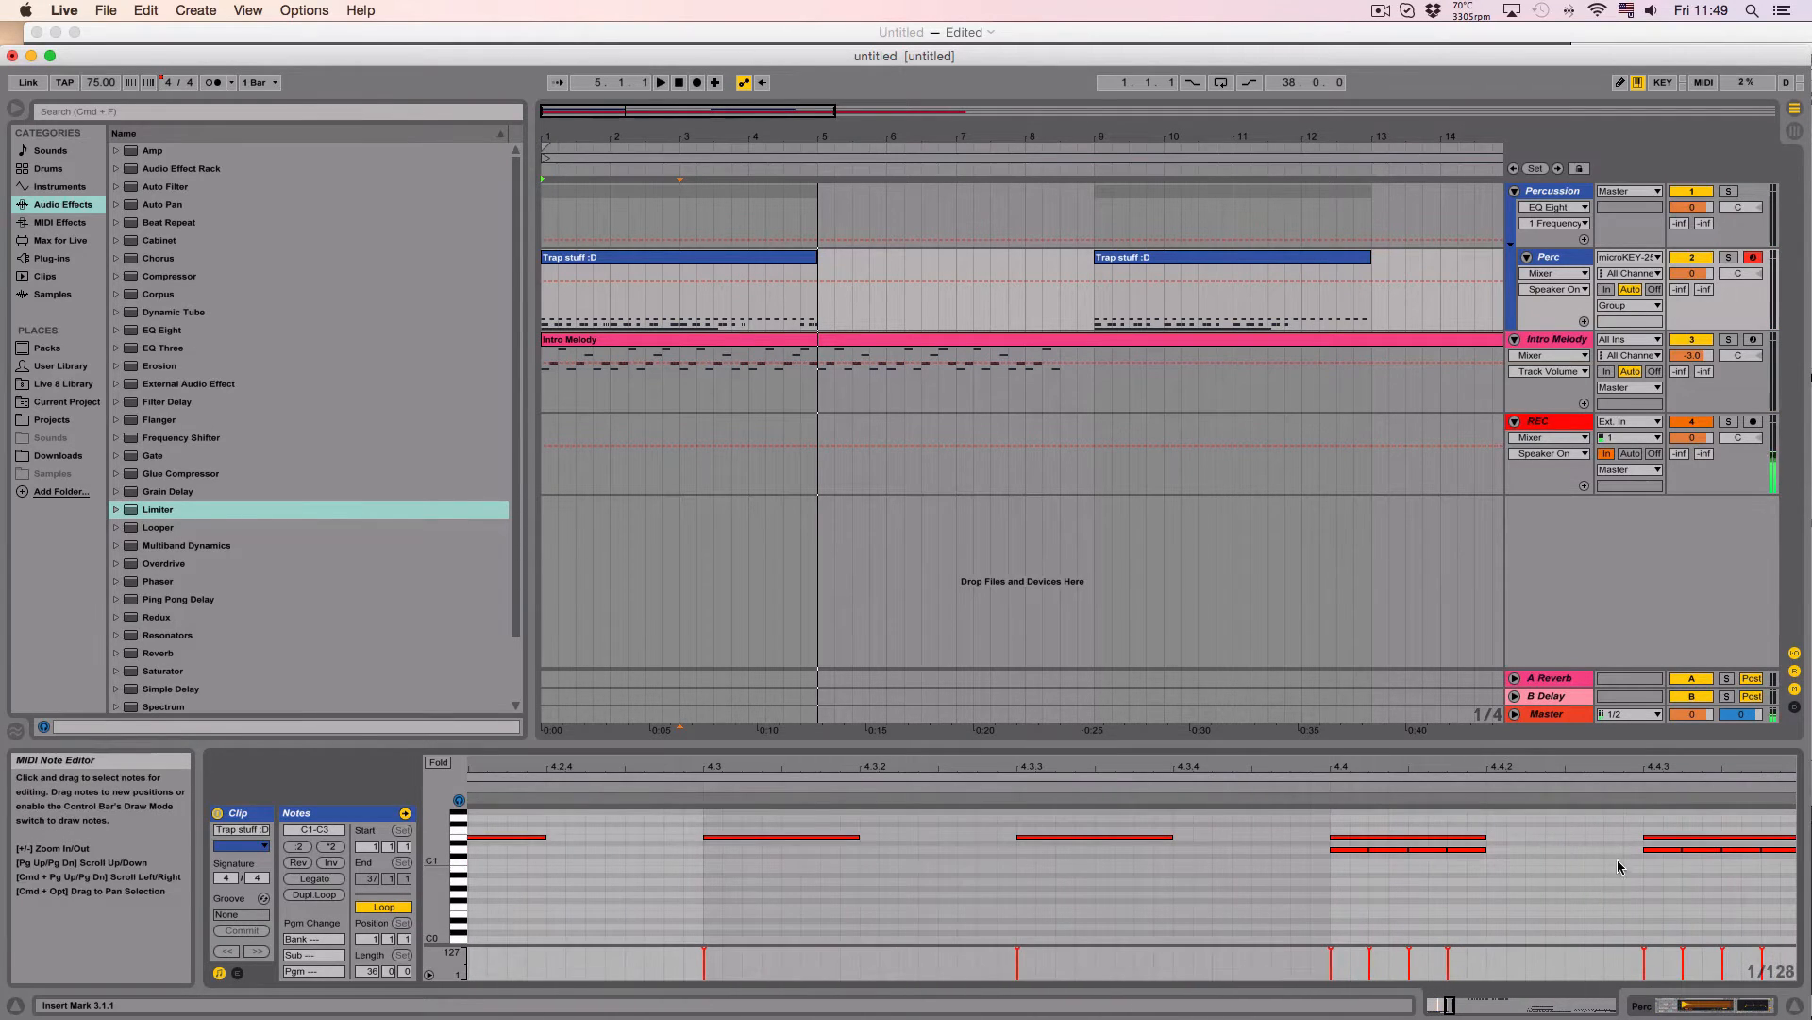
scroll(1620, 866, "right", 5)
left_click_drag(1608, 870, 1128, 850)
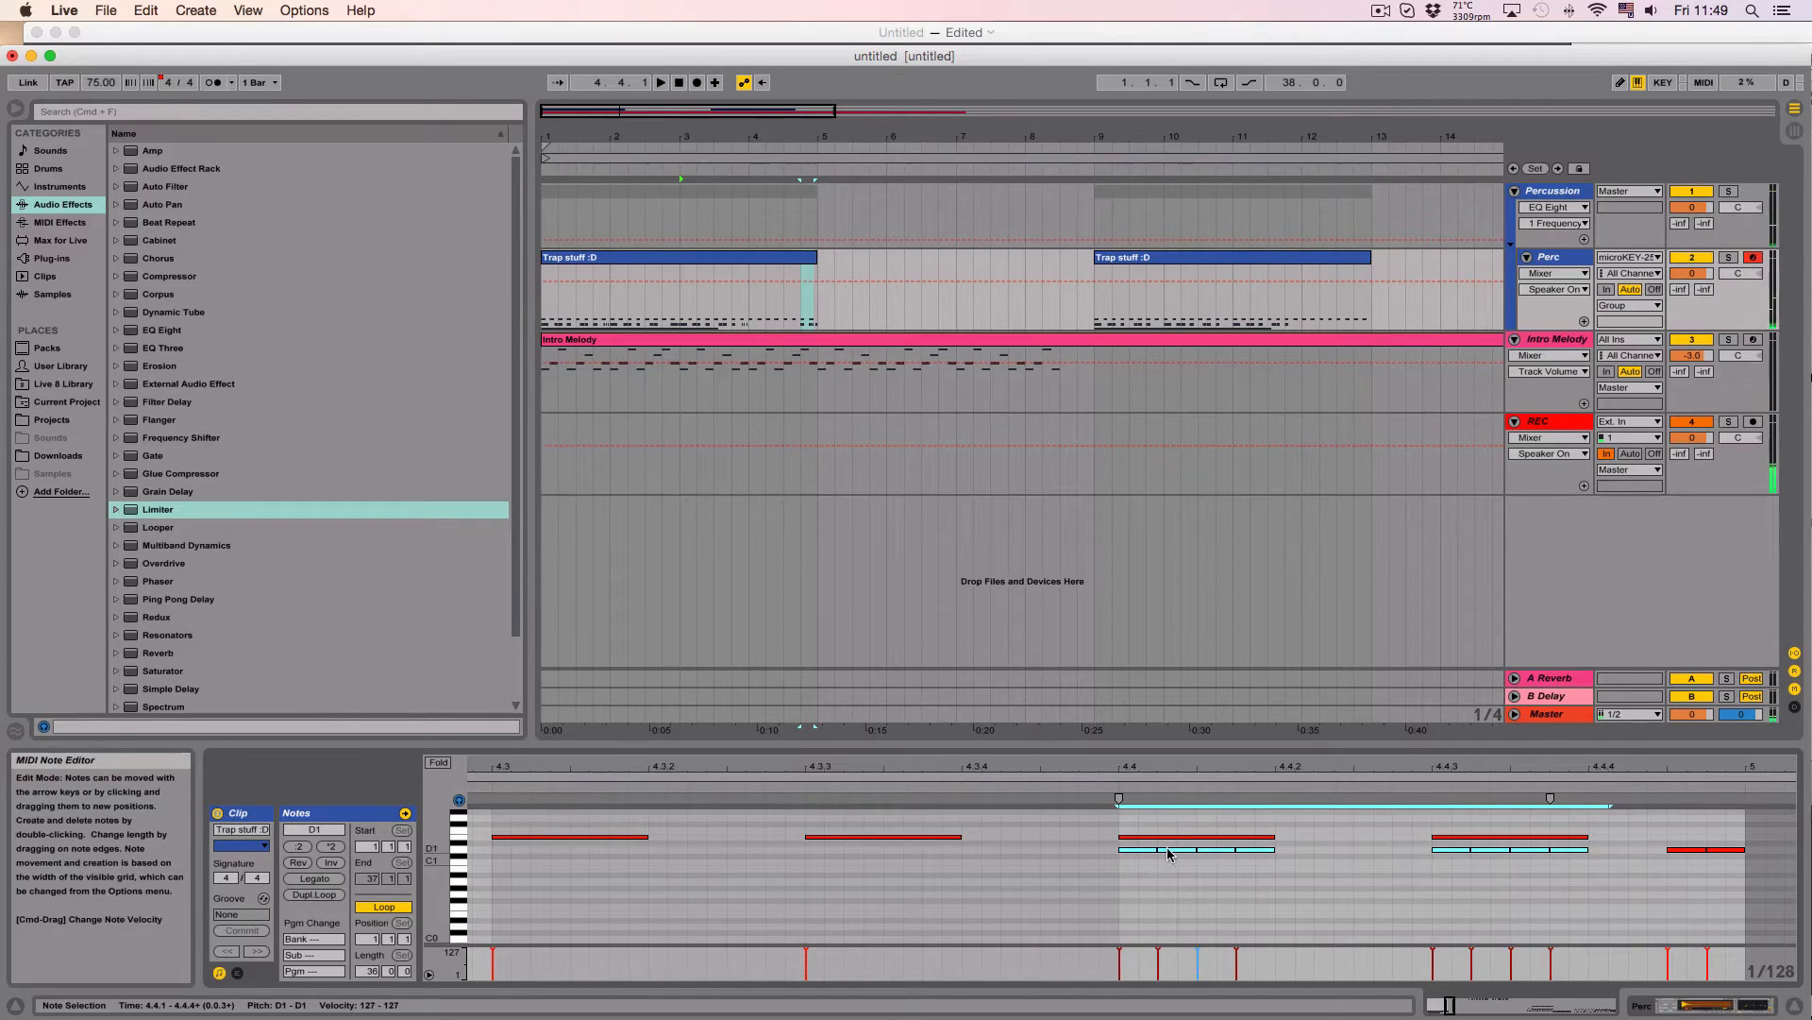
left_click_drag(1154, 852, 1145, 855)
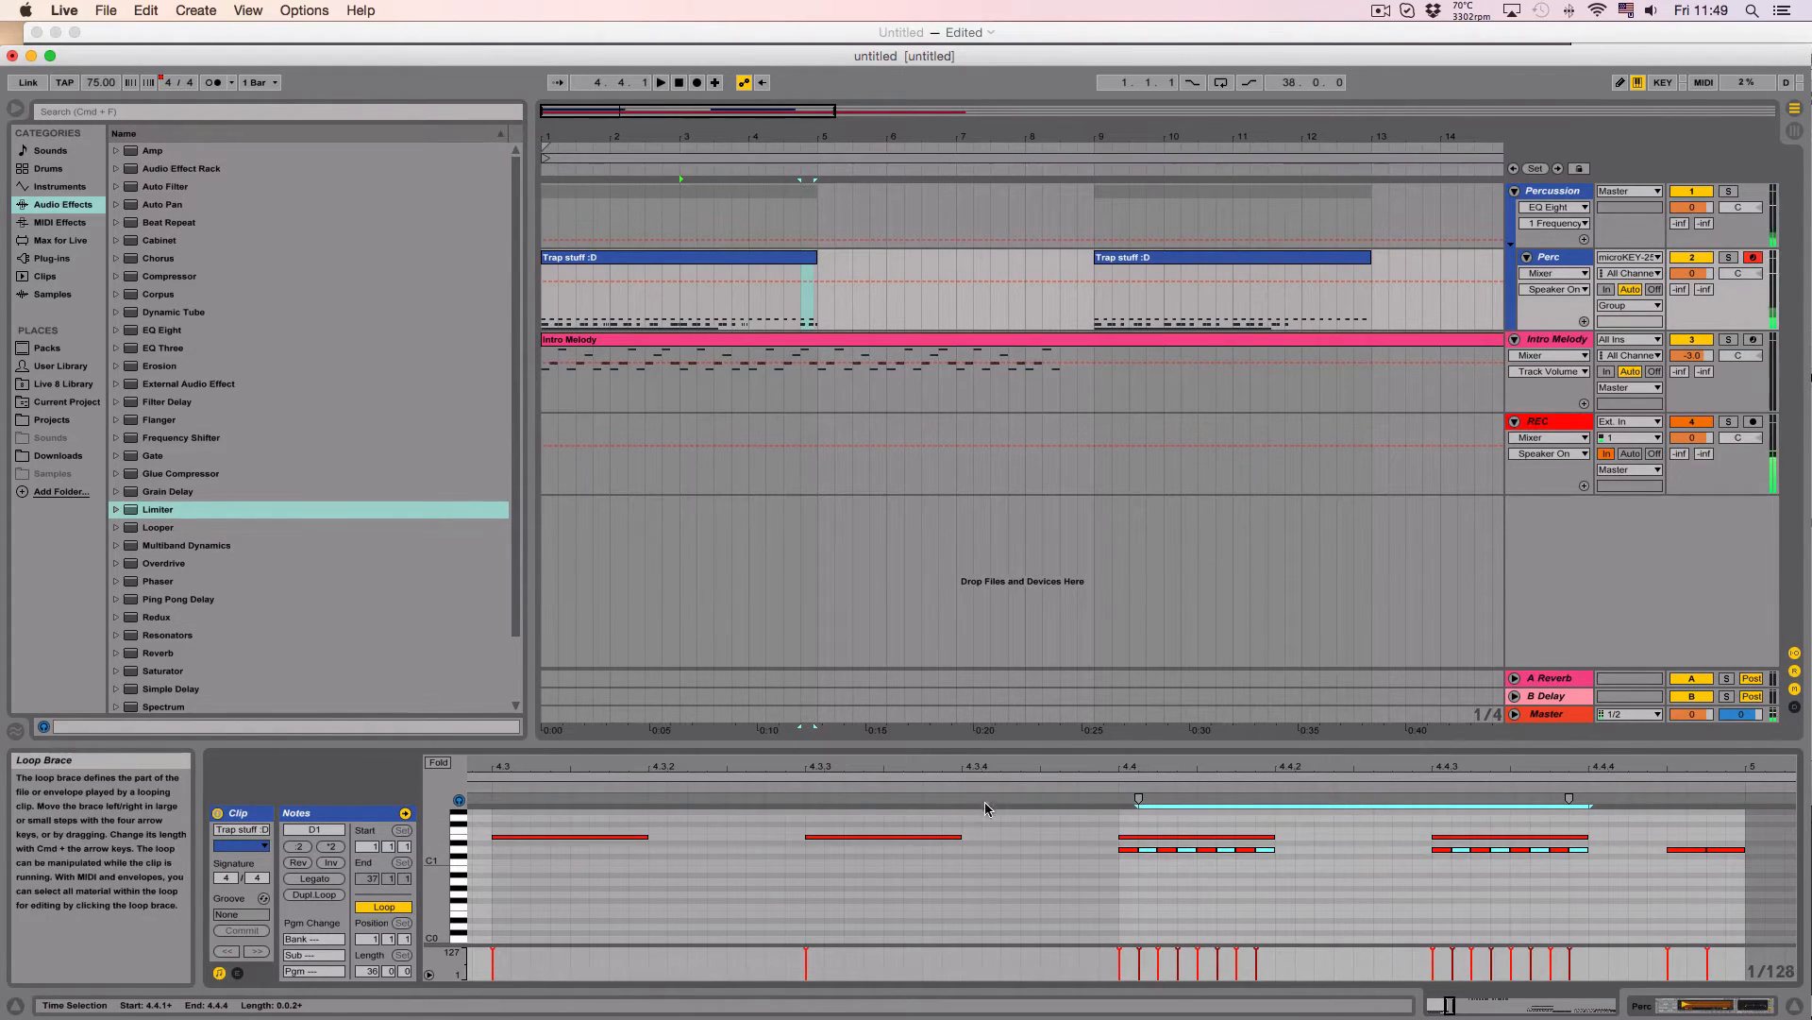
key("space")
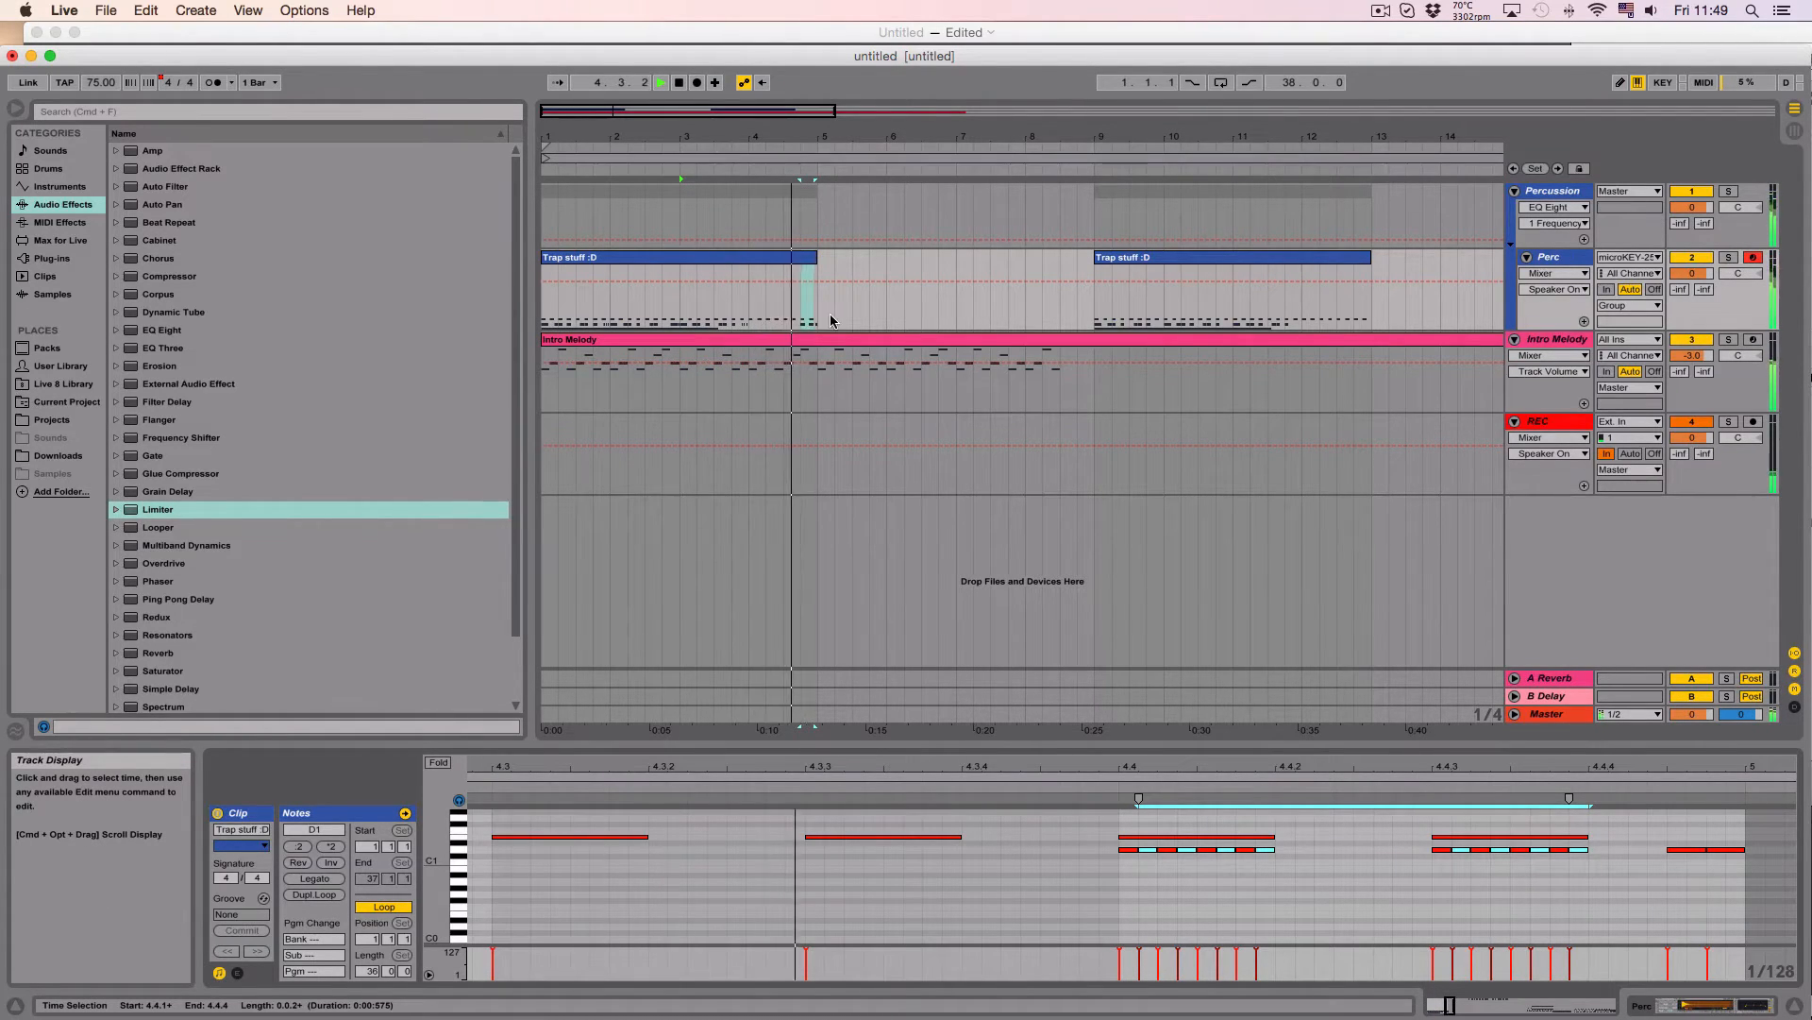
key("space")
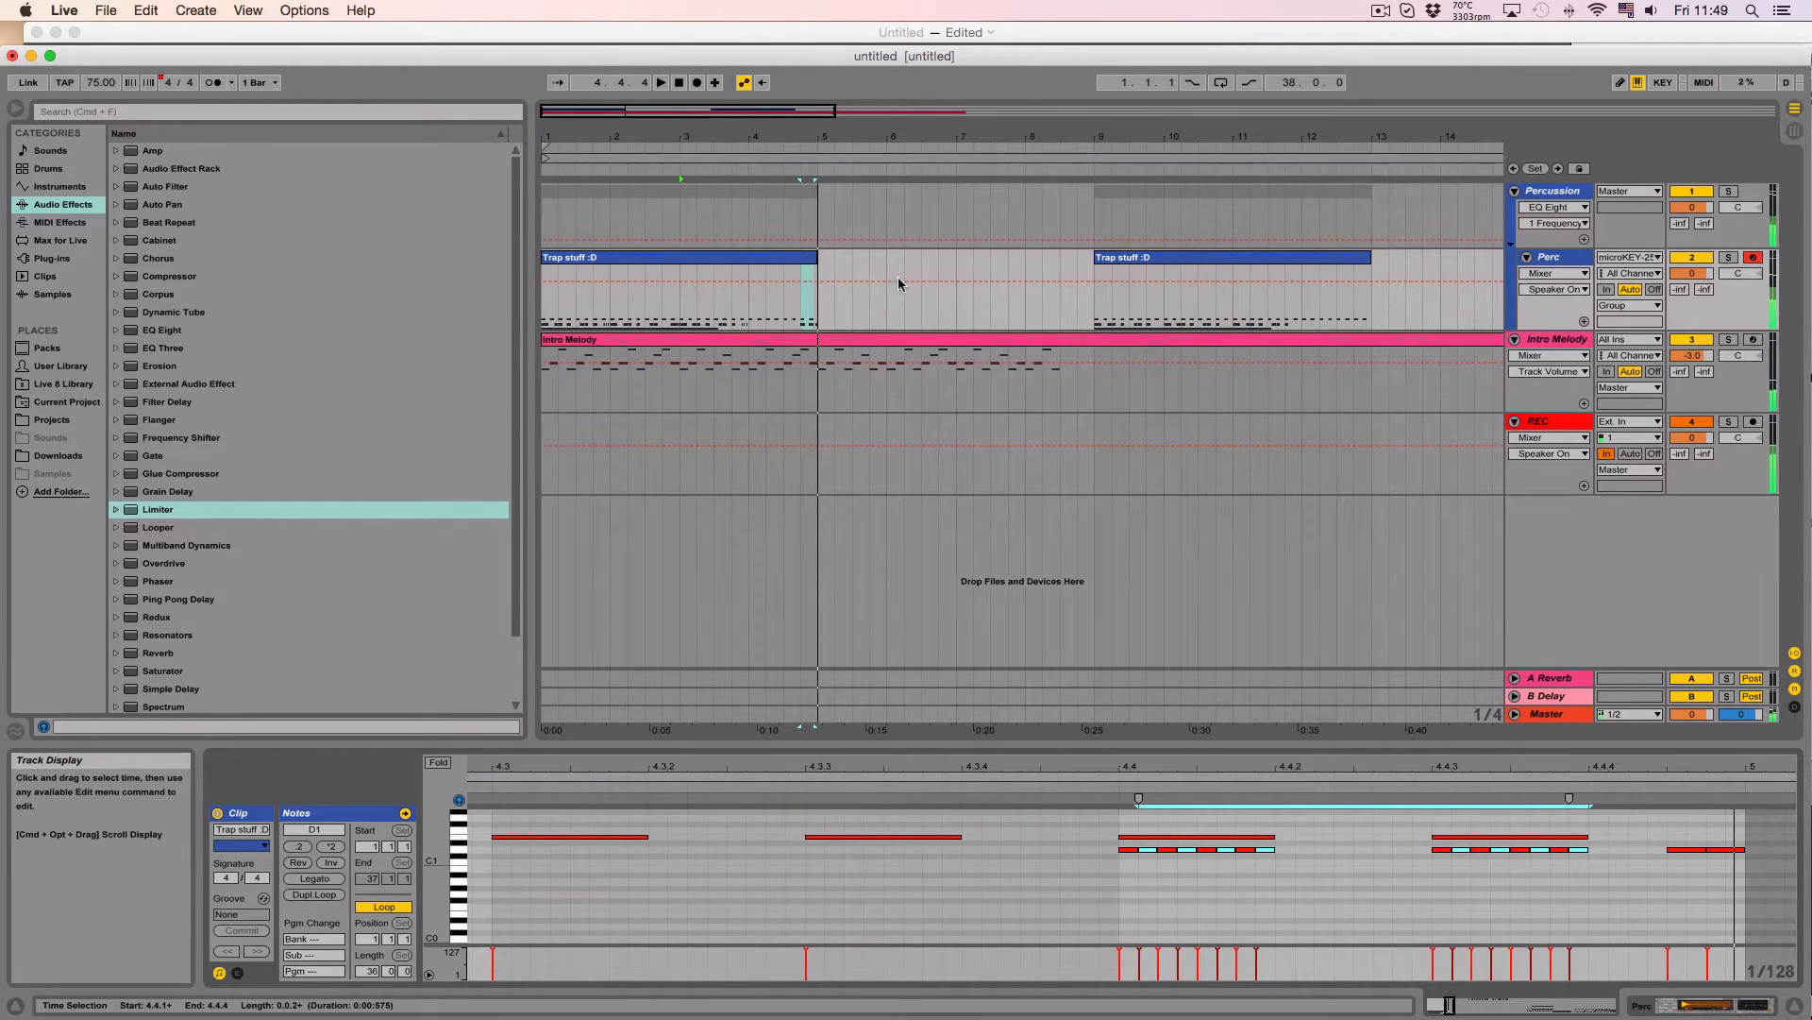
Step: Move the last short D1 note before bar 5 to the start of 4.4.4, directly after the second roll
left_click_drag(1131, 766, 1130, 710)
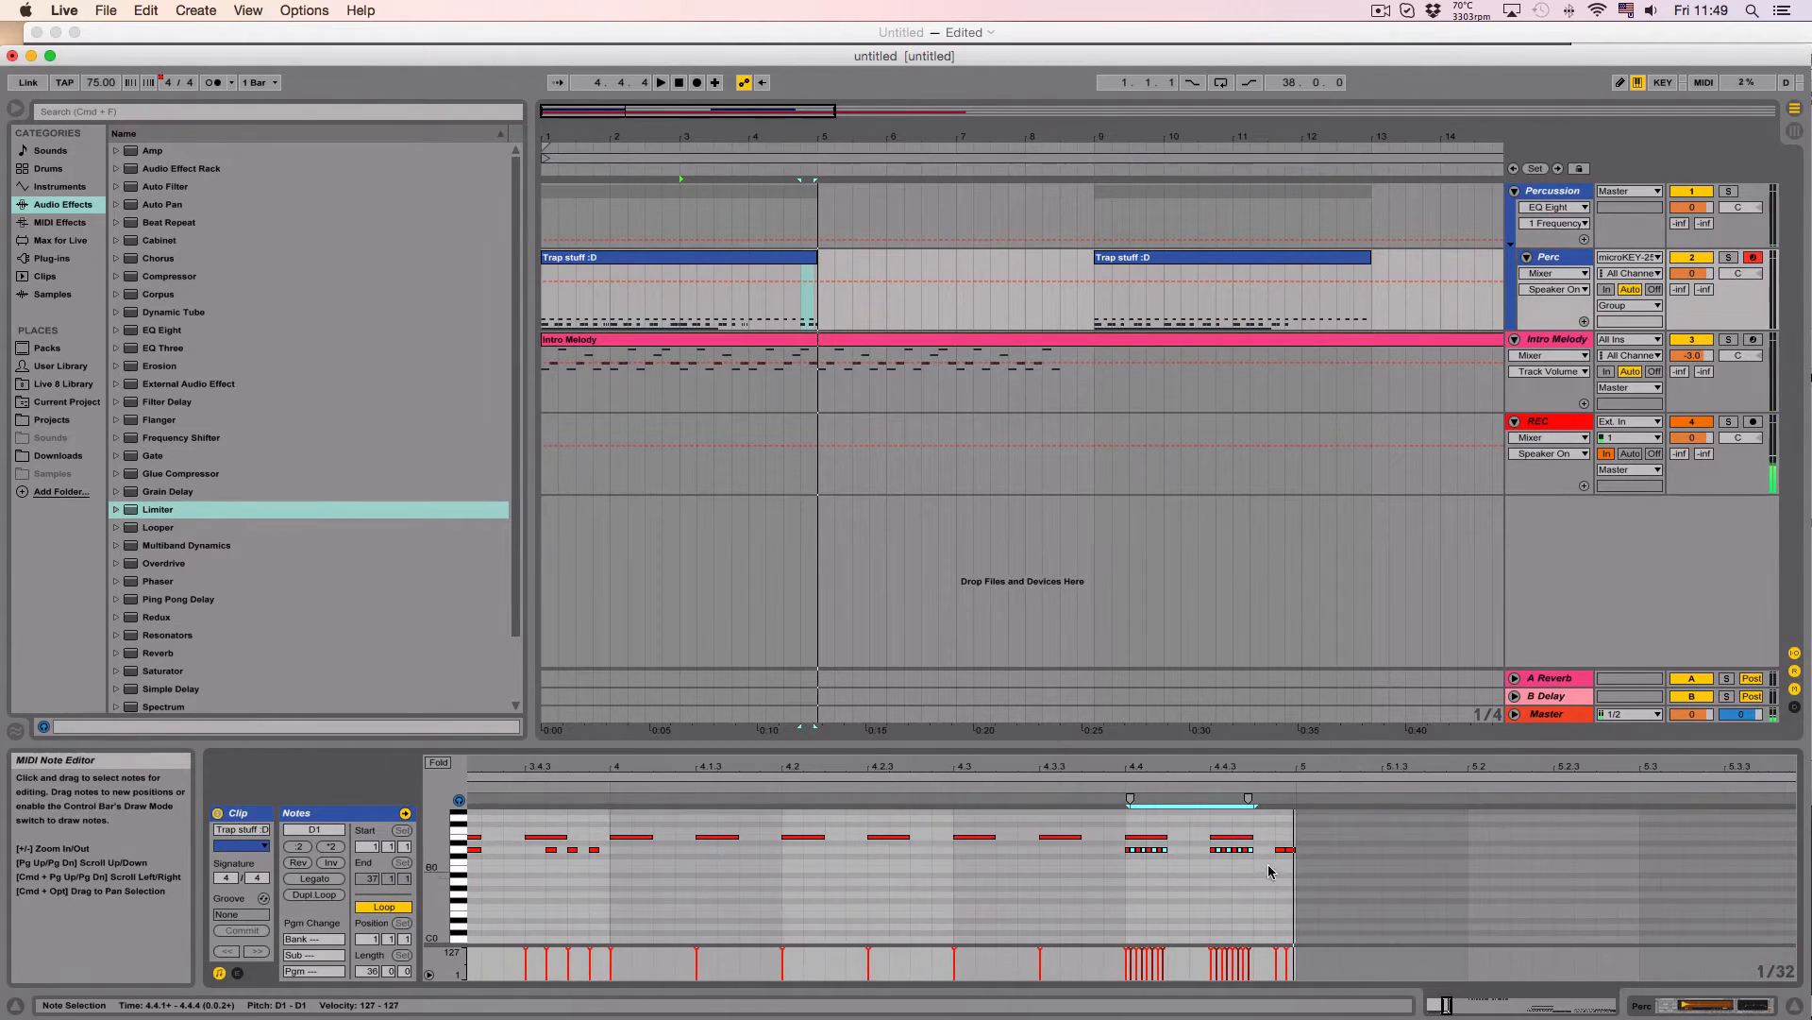
scroll(1274, 866, "left", 2)
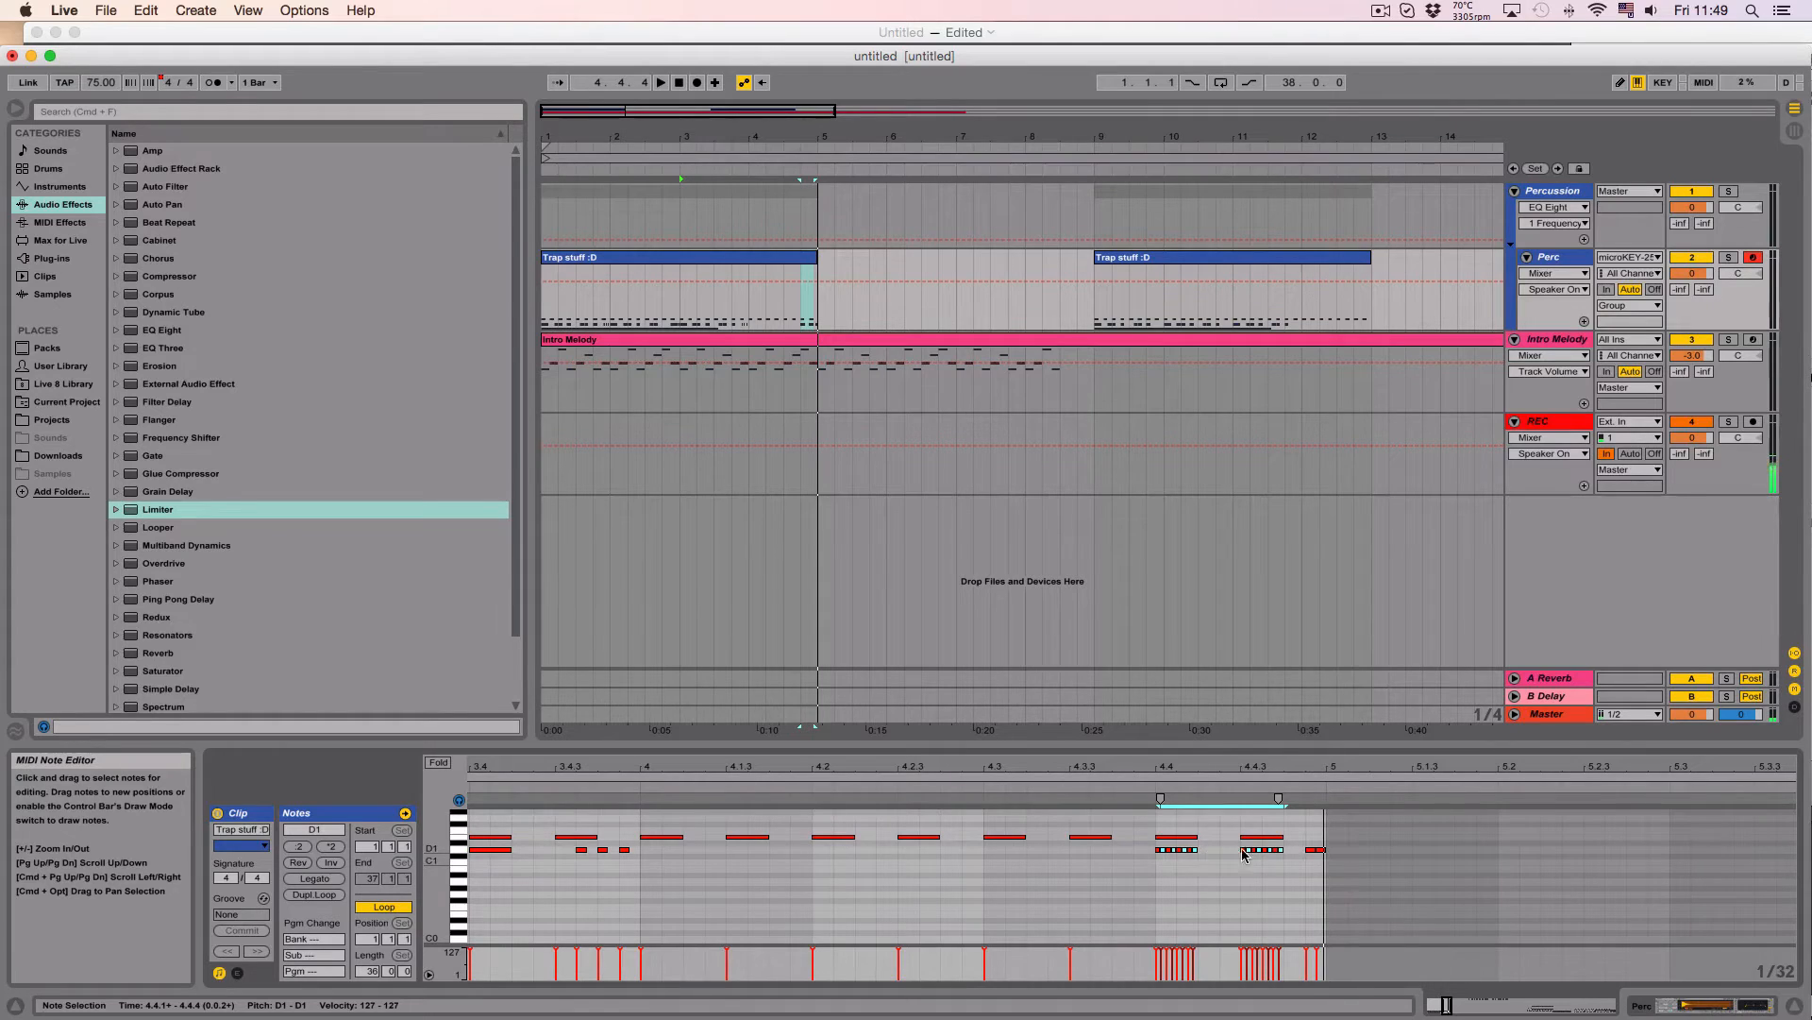
scroll(1227, 855, "left", 10)
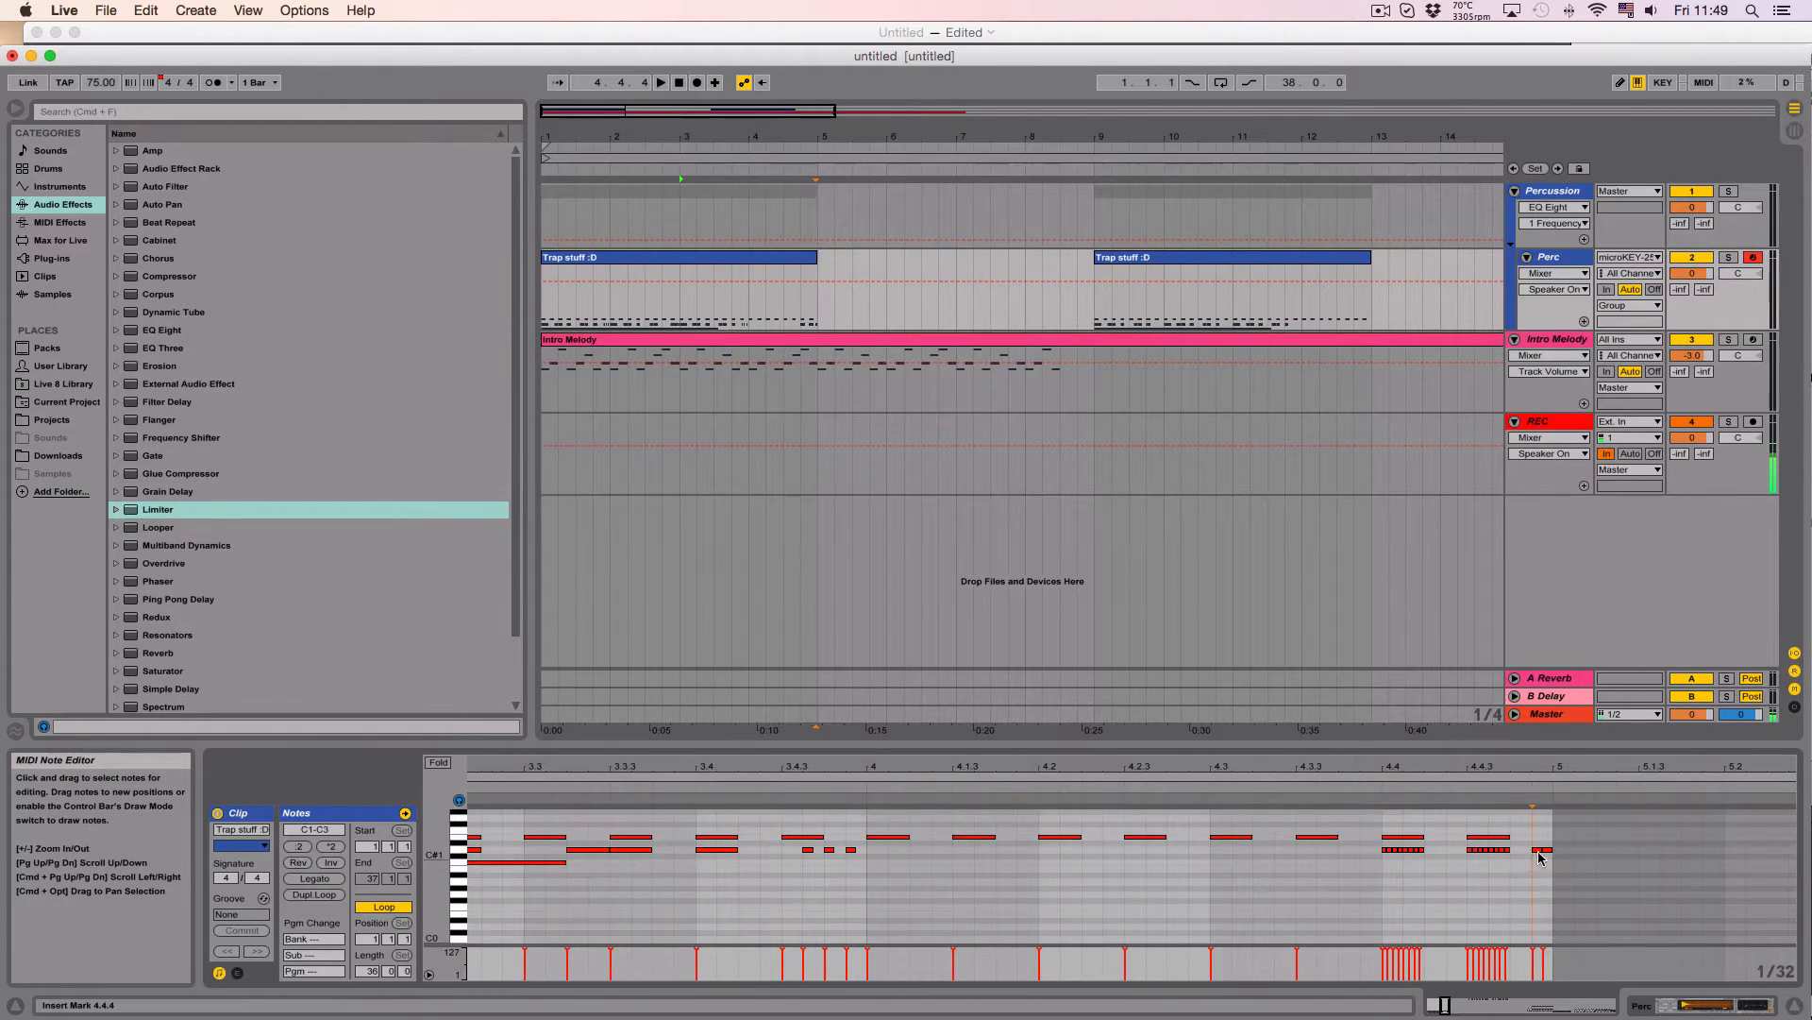
left_click(1538, 849)
left_click_drag(1549, 854, 1514, 856)
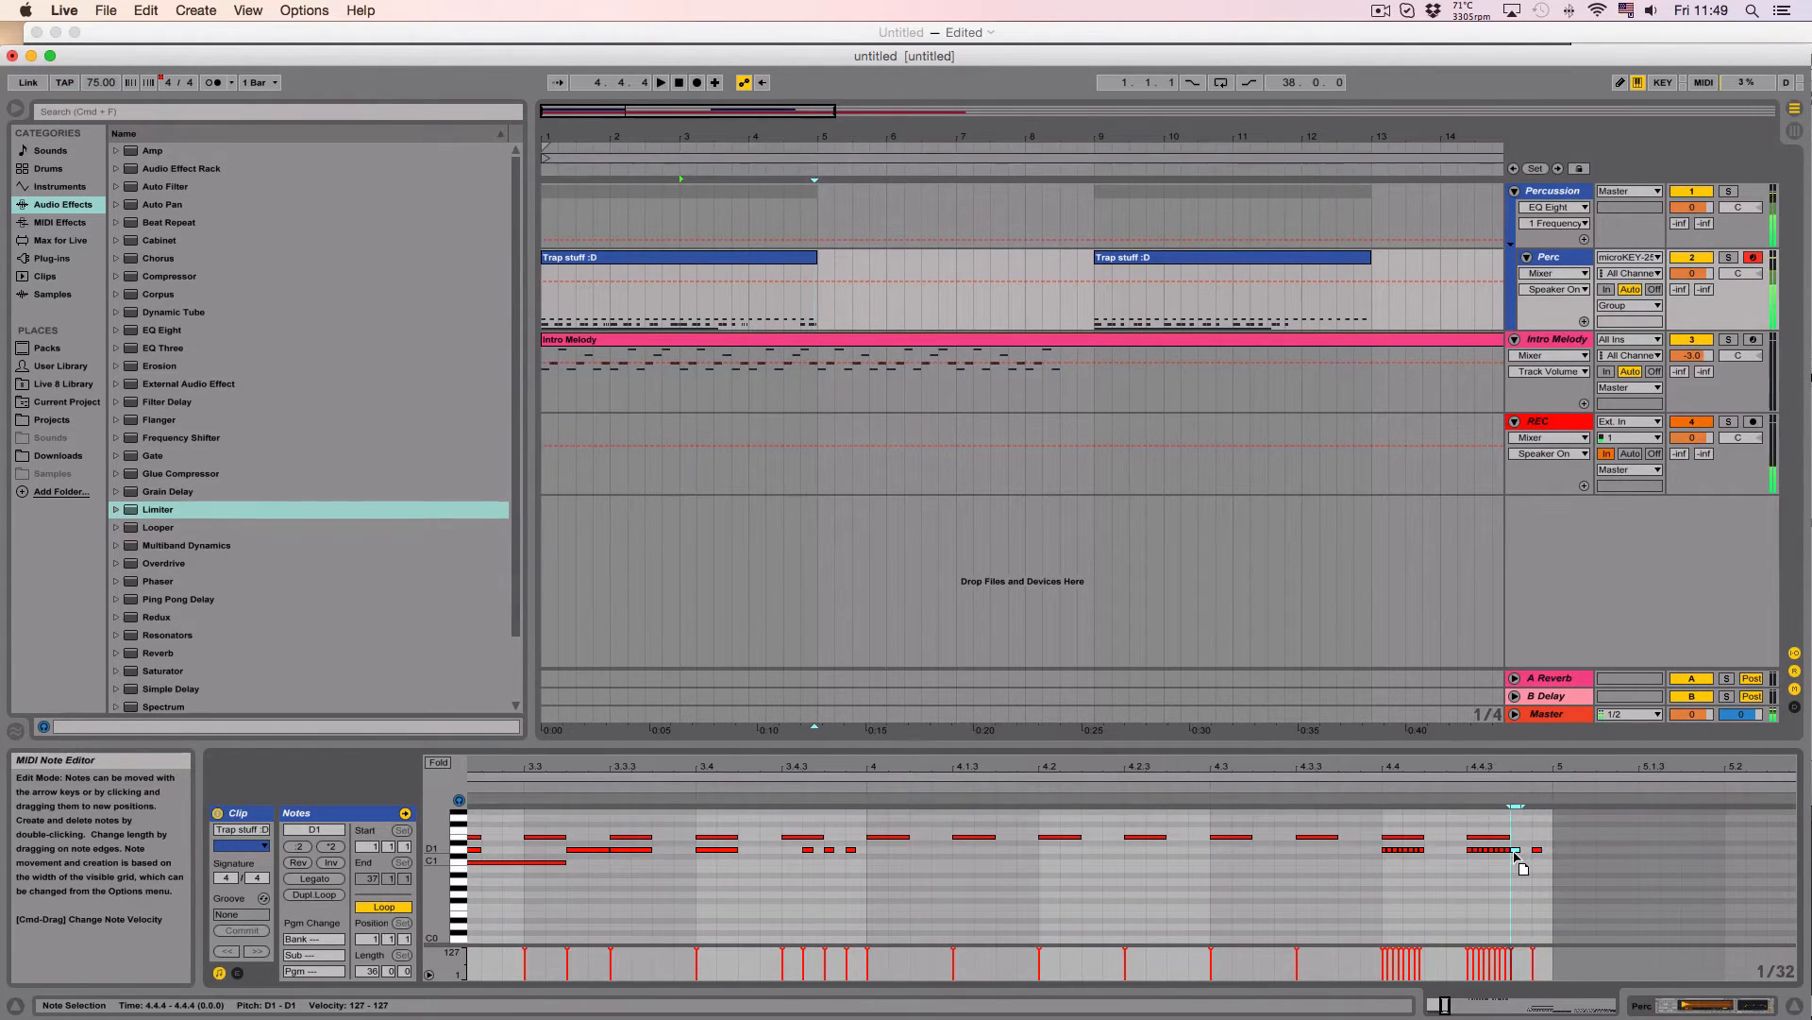
Step: Place three D1 sixteenth notes spaced 3/32 apart from 4.1.1 and copy the group to 4.2.1
scroll(1091, 873, "left", 2)
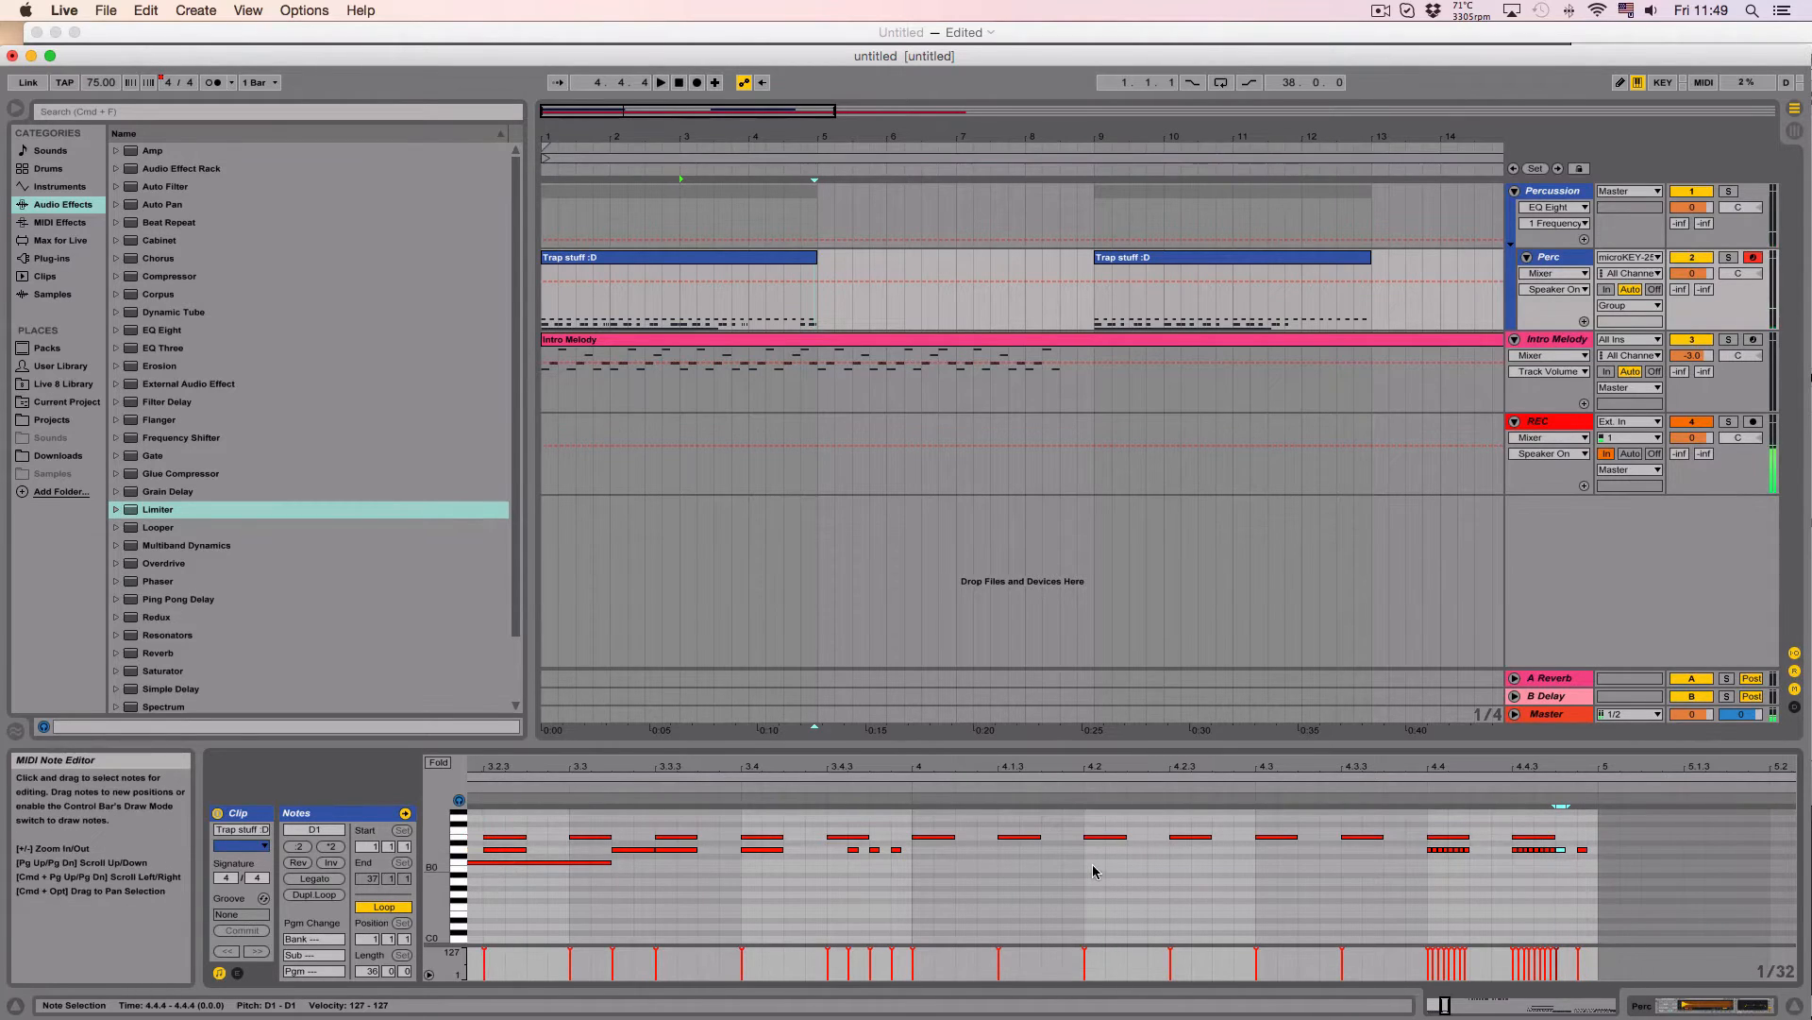
left_click_drag(942, 841, 1003, 858)
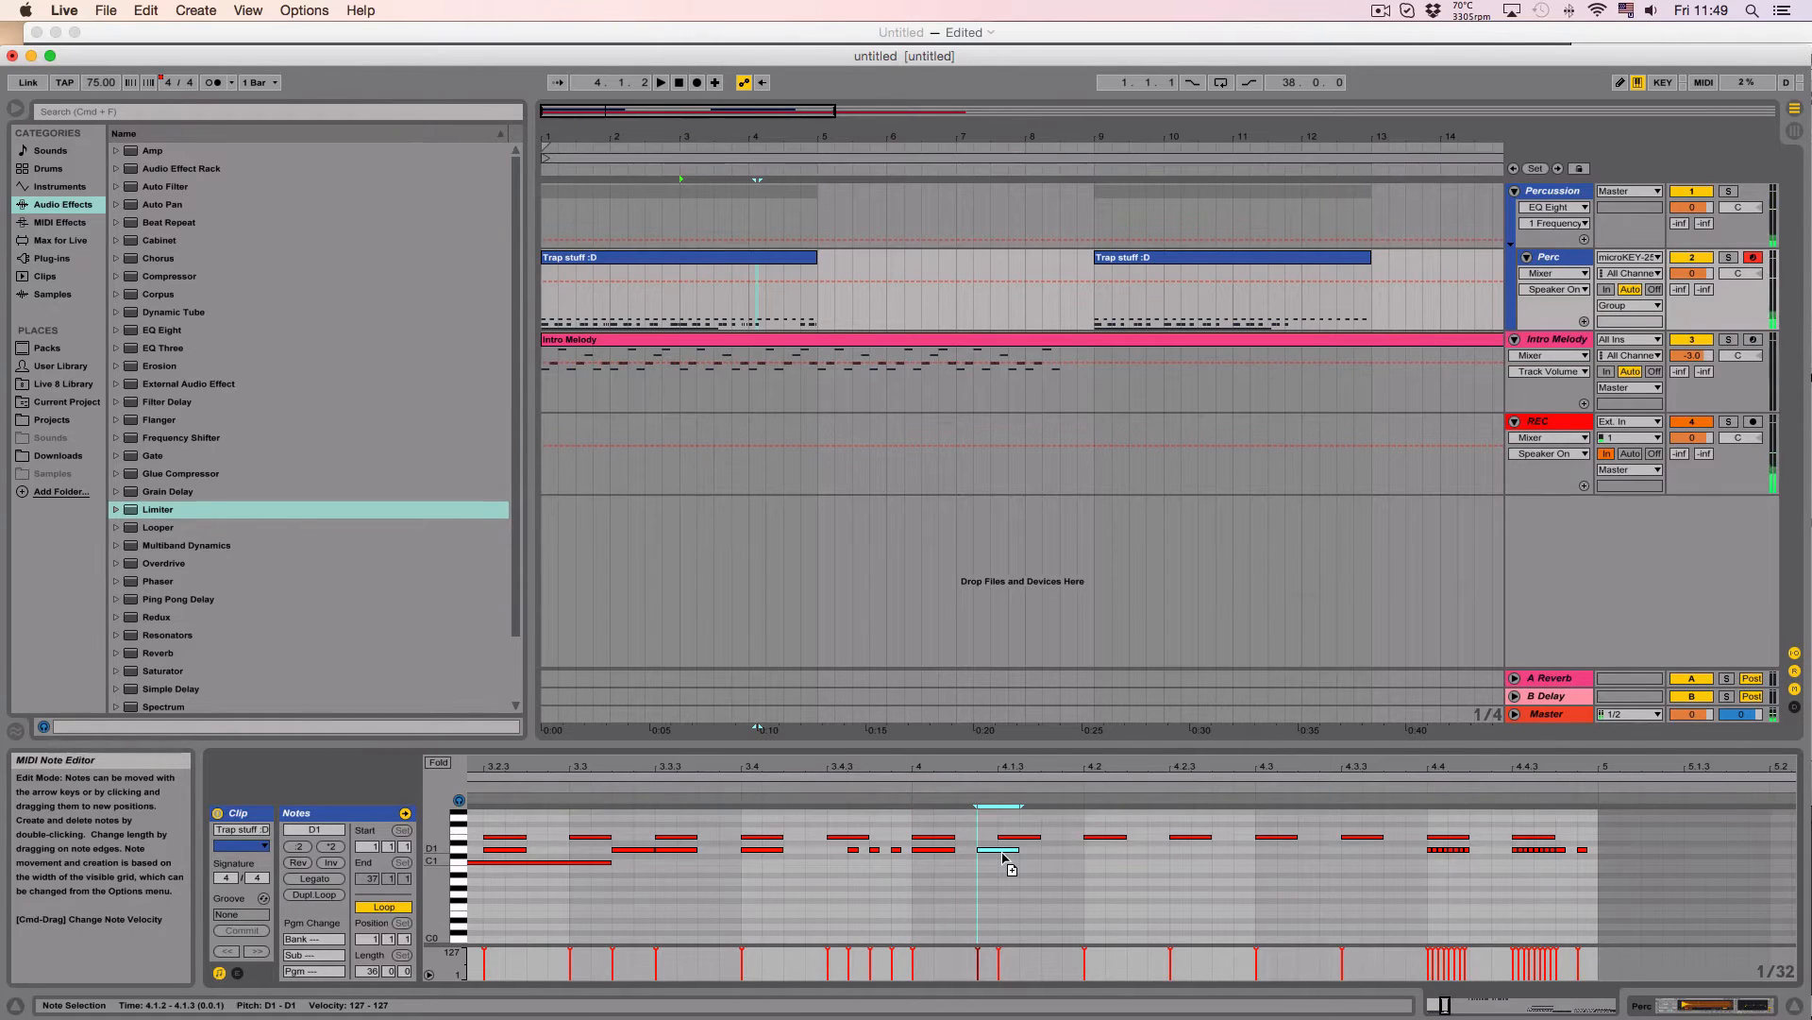
mouse_move(1003, 853)
left_mouse_down()
mouse_move(1072, 854)
mouse_move(935, 852)
mouse_move(1106, 853)
left_mouse_up()
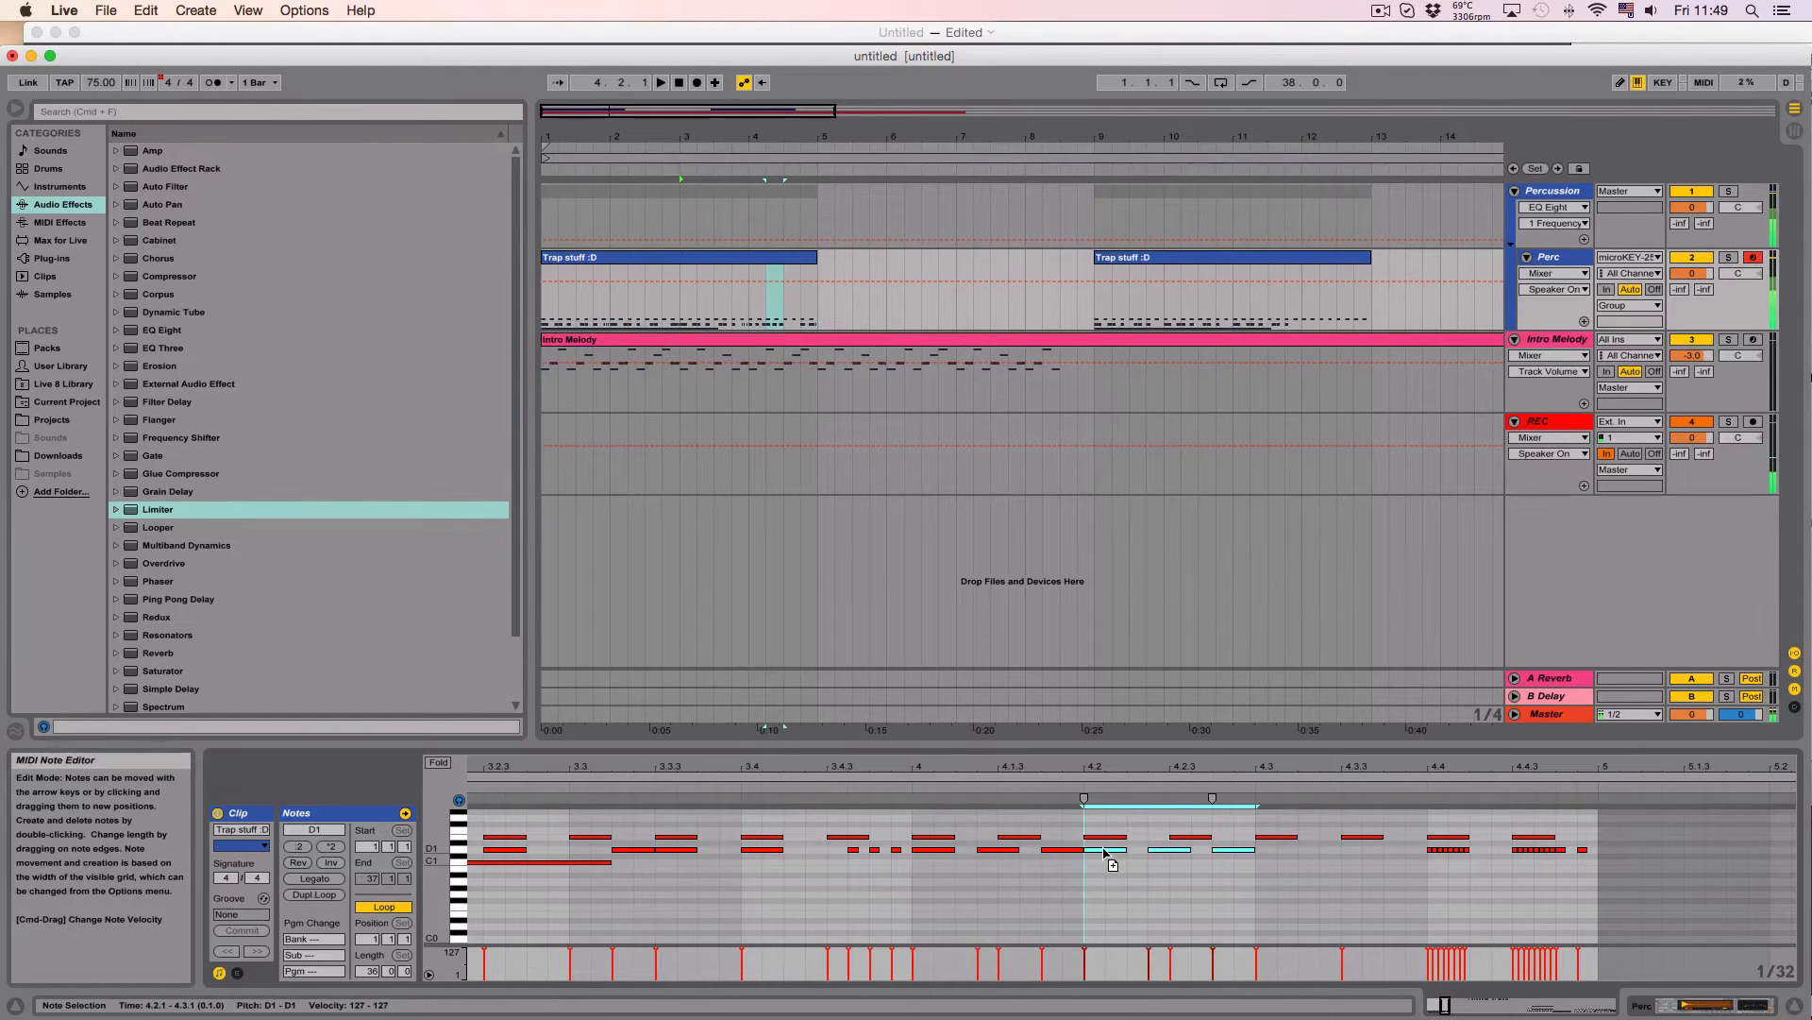
Step: Copy the three-note D1 group from 4.2.1 to 4.3.1 and play the pattern
mouse_move(1256, 885)
left_mouse_down()
mouse_move(989, 853)
mouse_move(1237, 854)
left_mouse_up()
left_click(1085, 886)
left_click(1096, 851)
left_click_drag(1114, 850, 1286, 852)
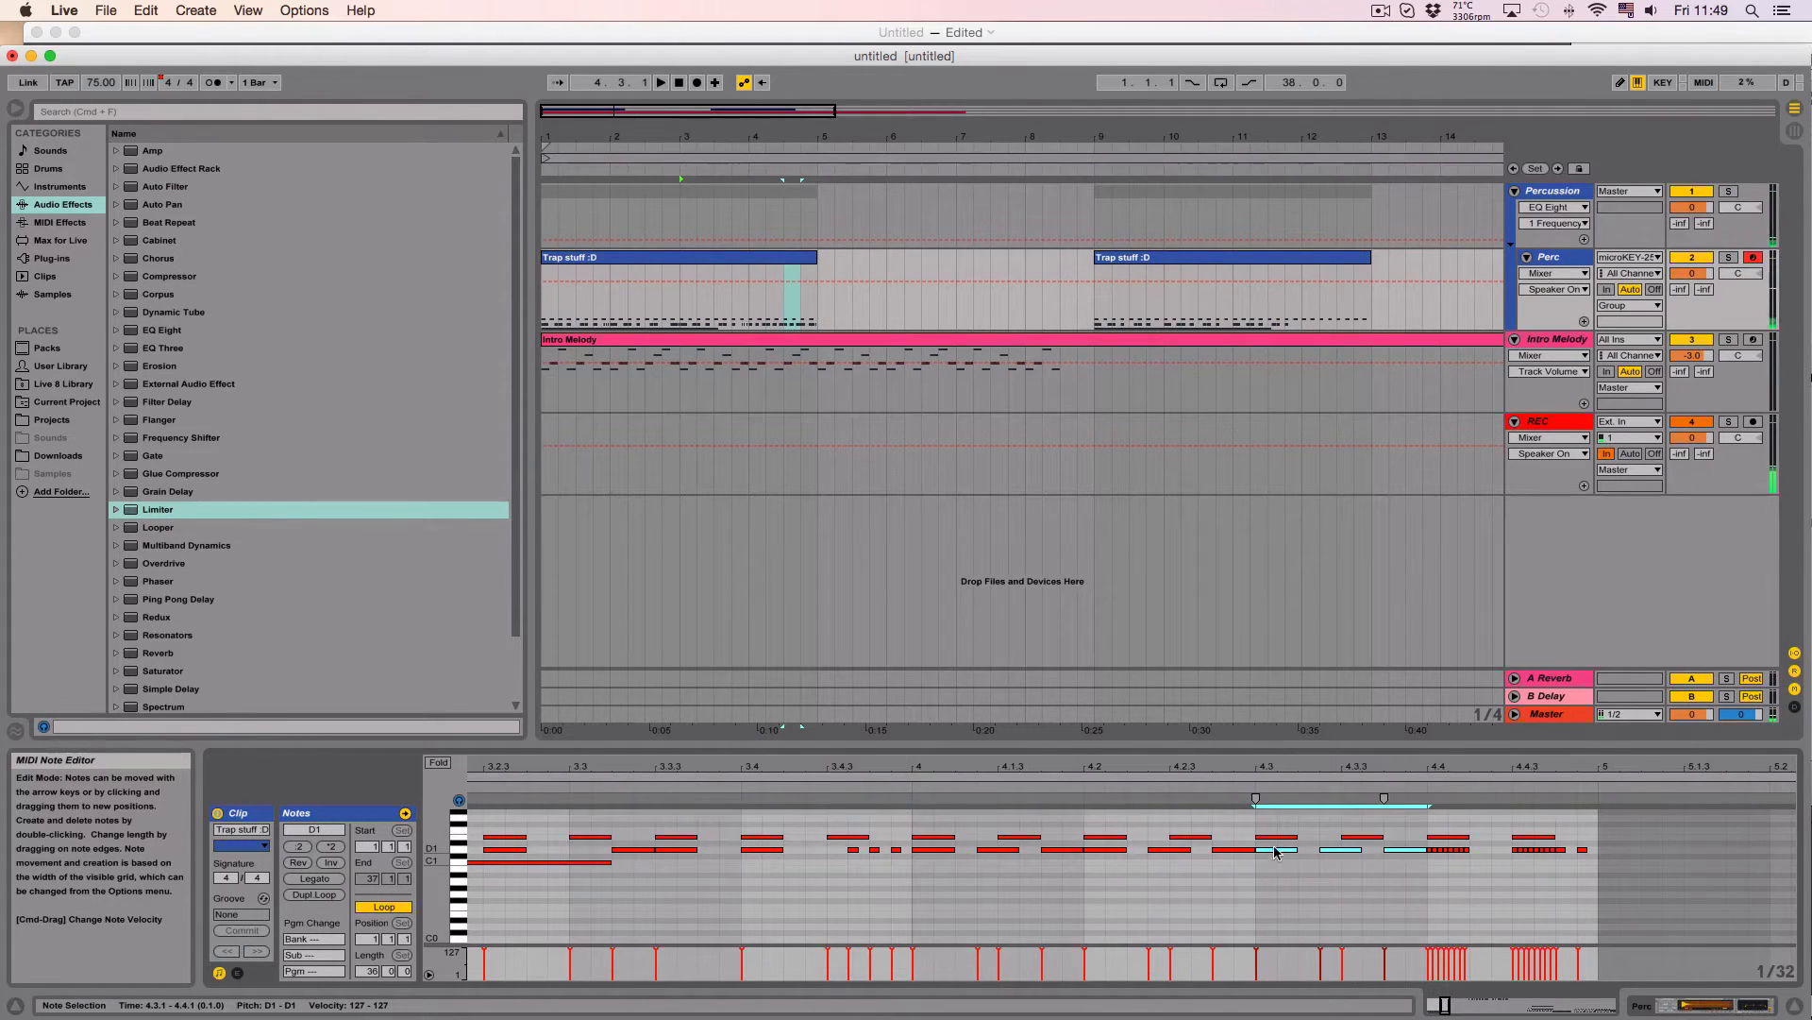
left_click_drag(1413, 891, 949, 851)
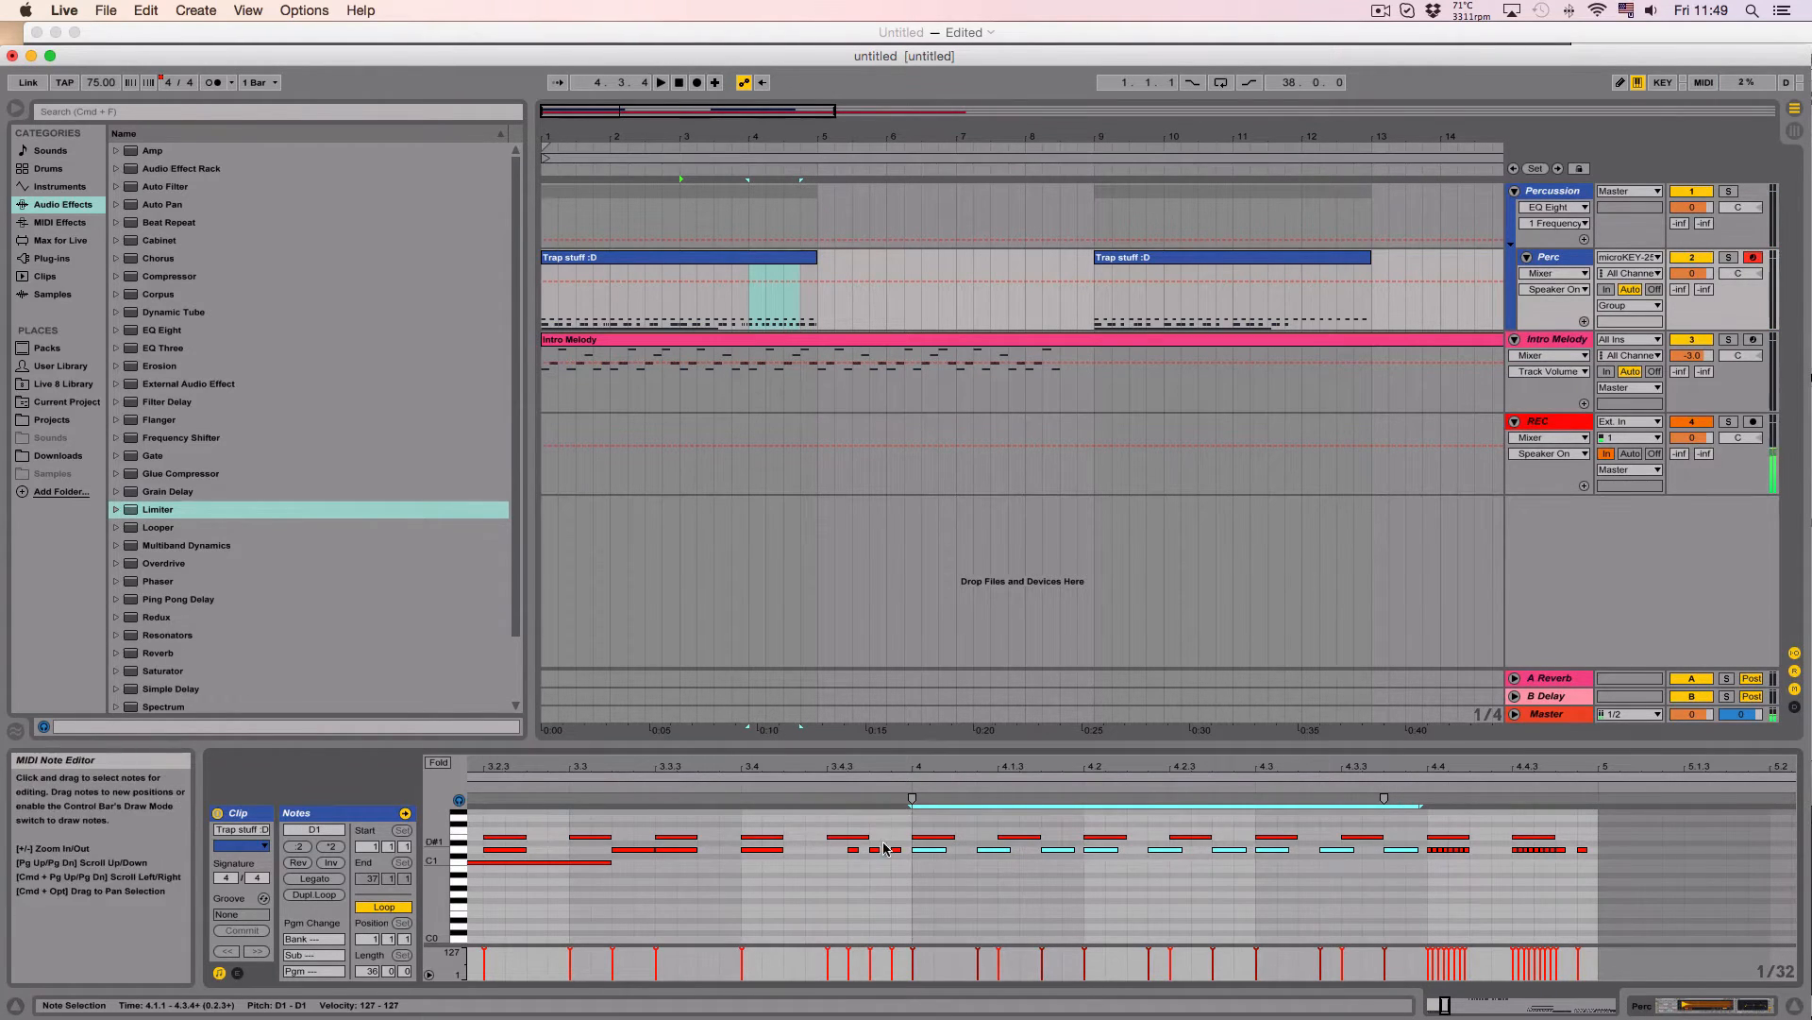
key("space")
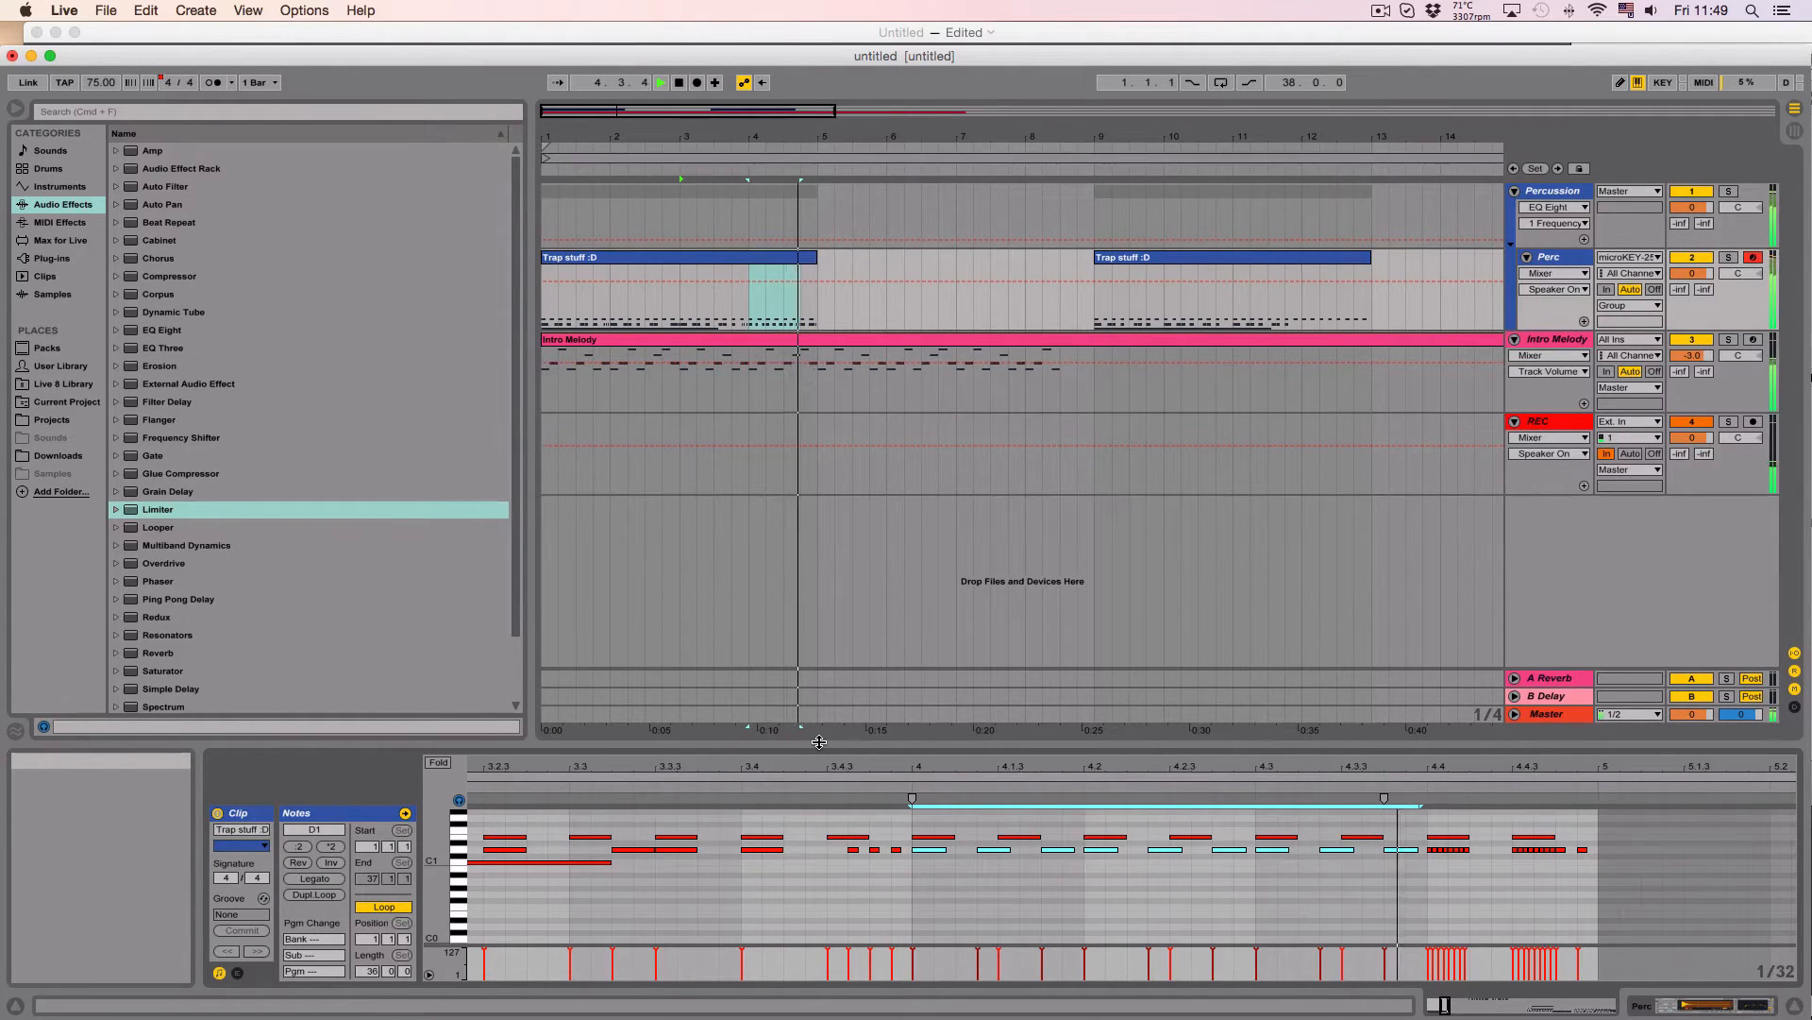
Step: Stop playback and play the D1 pattern of the fourth bar from its start
key("space")
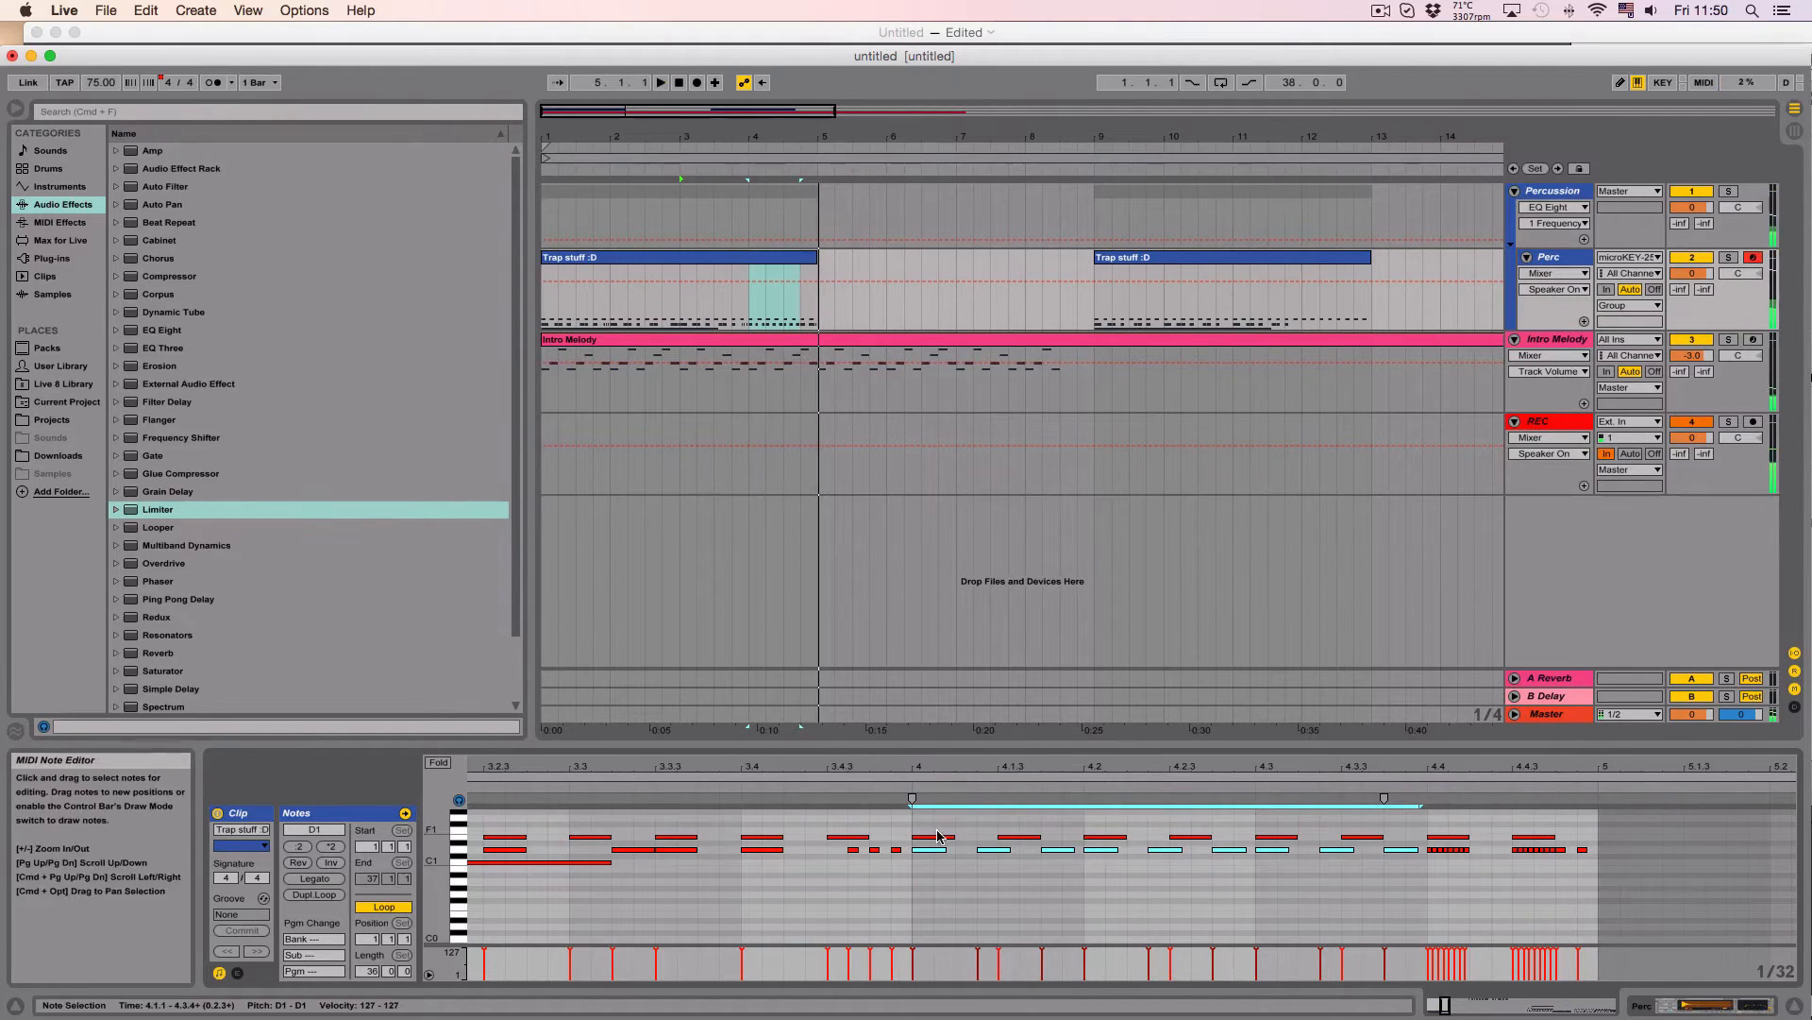
left_click(985, 861)
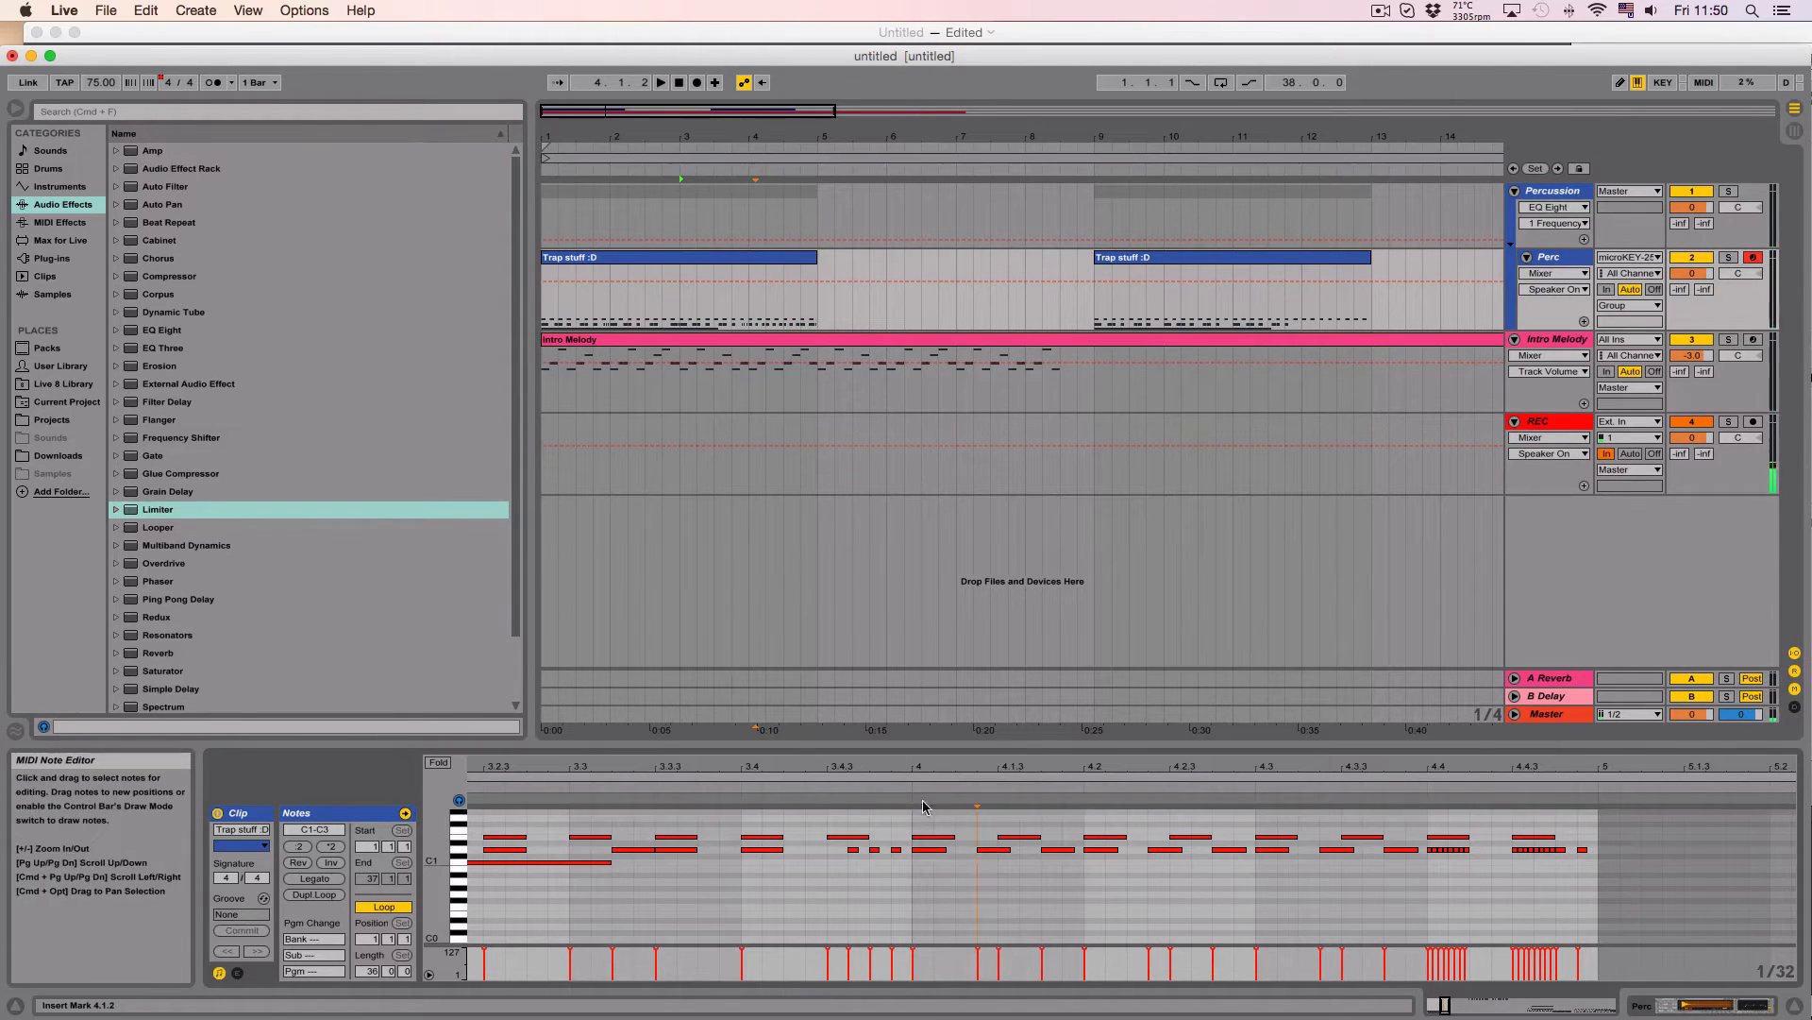
left_click(748, 311)
key("space")
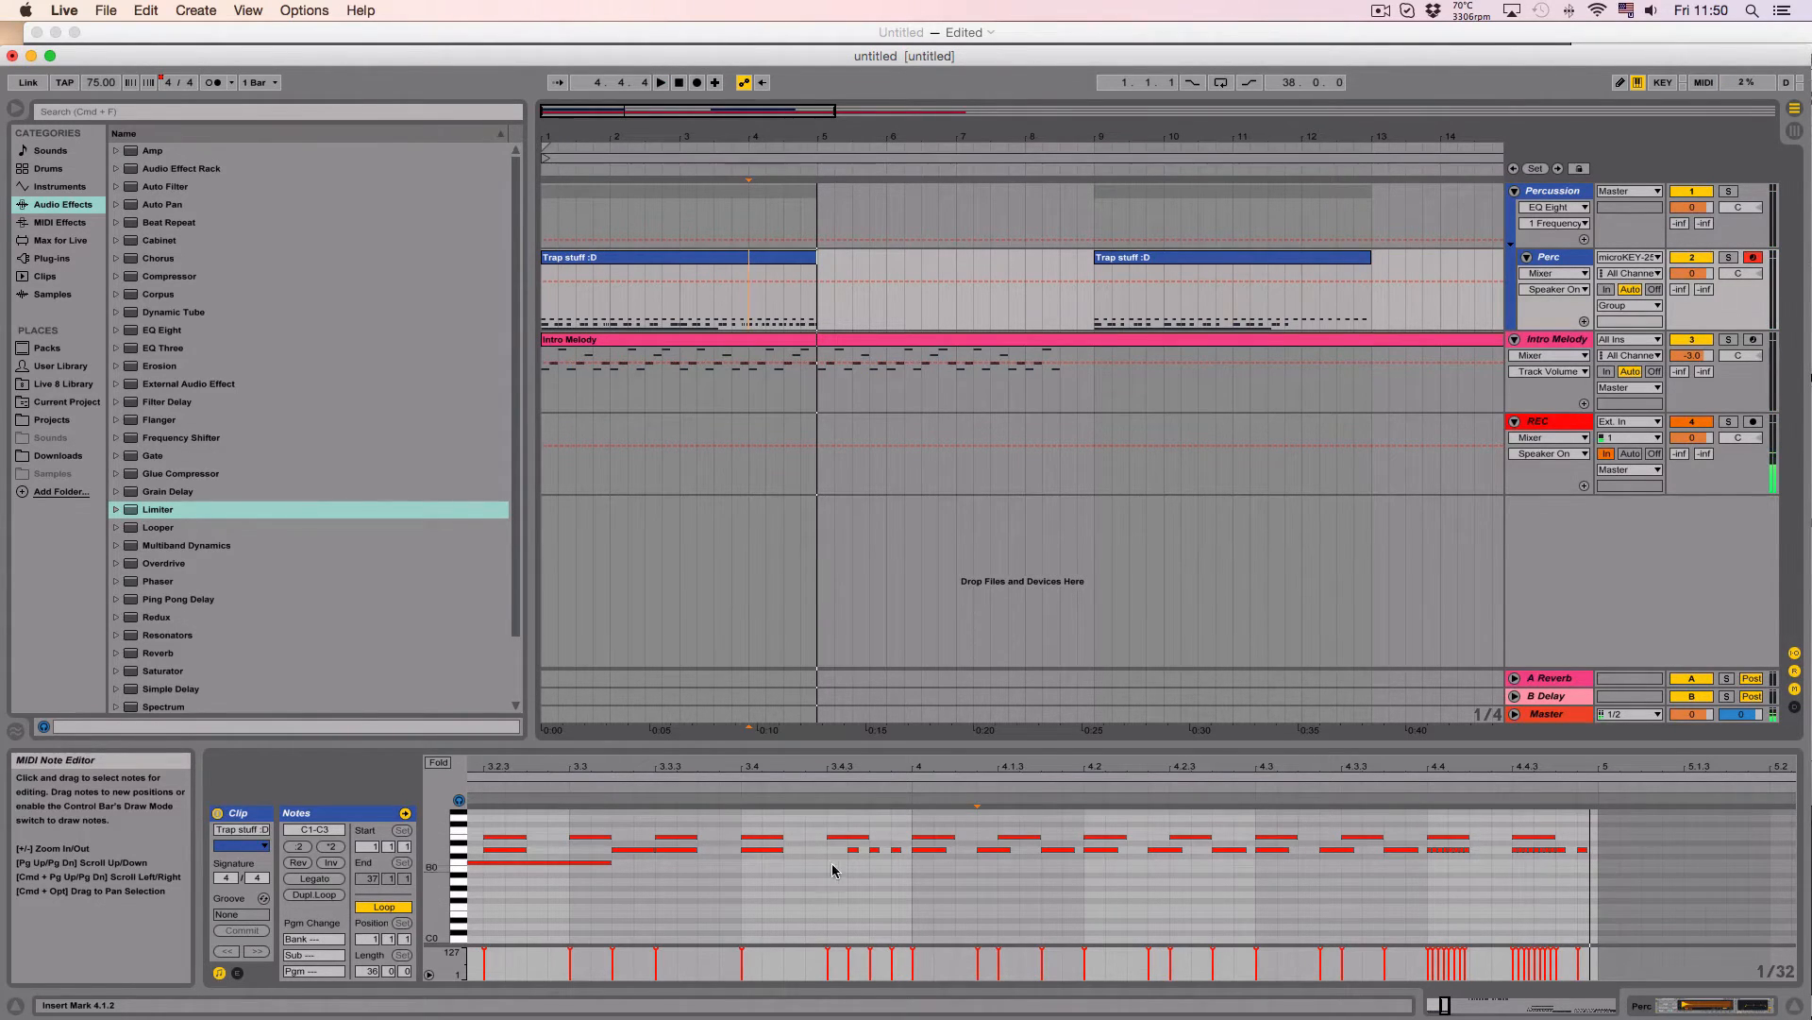
Step: Replace the last two short D1 notes before bar 4 with a copy of the 4.4.1 roll at 3.4.4, and play from bar 3
left_click_drag(843, 870, 895, 848)
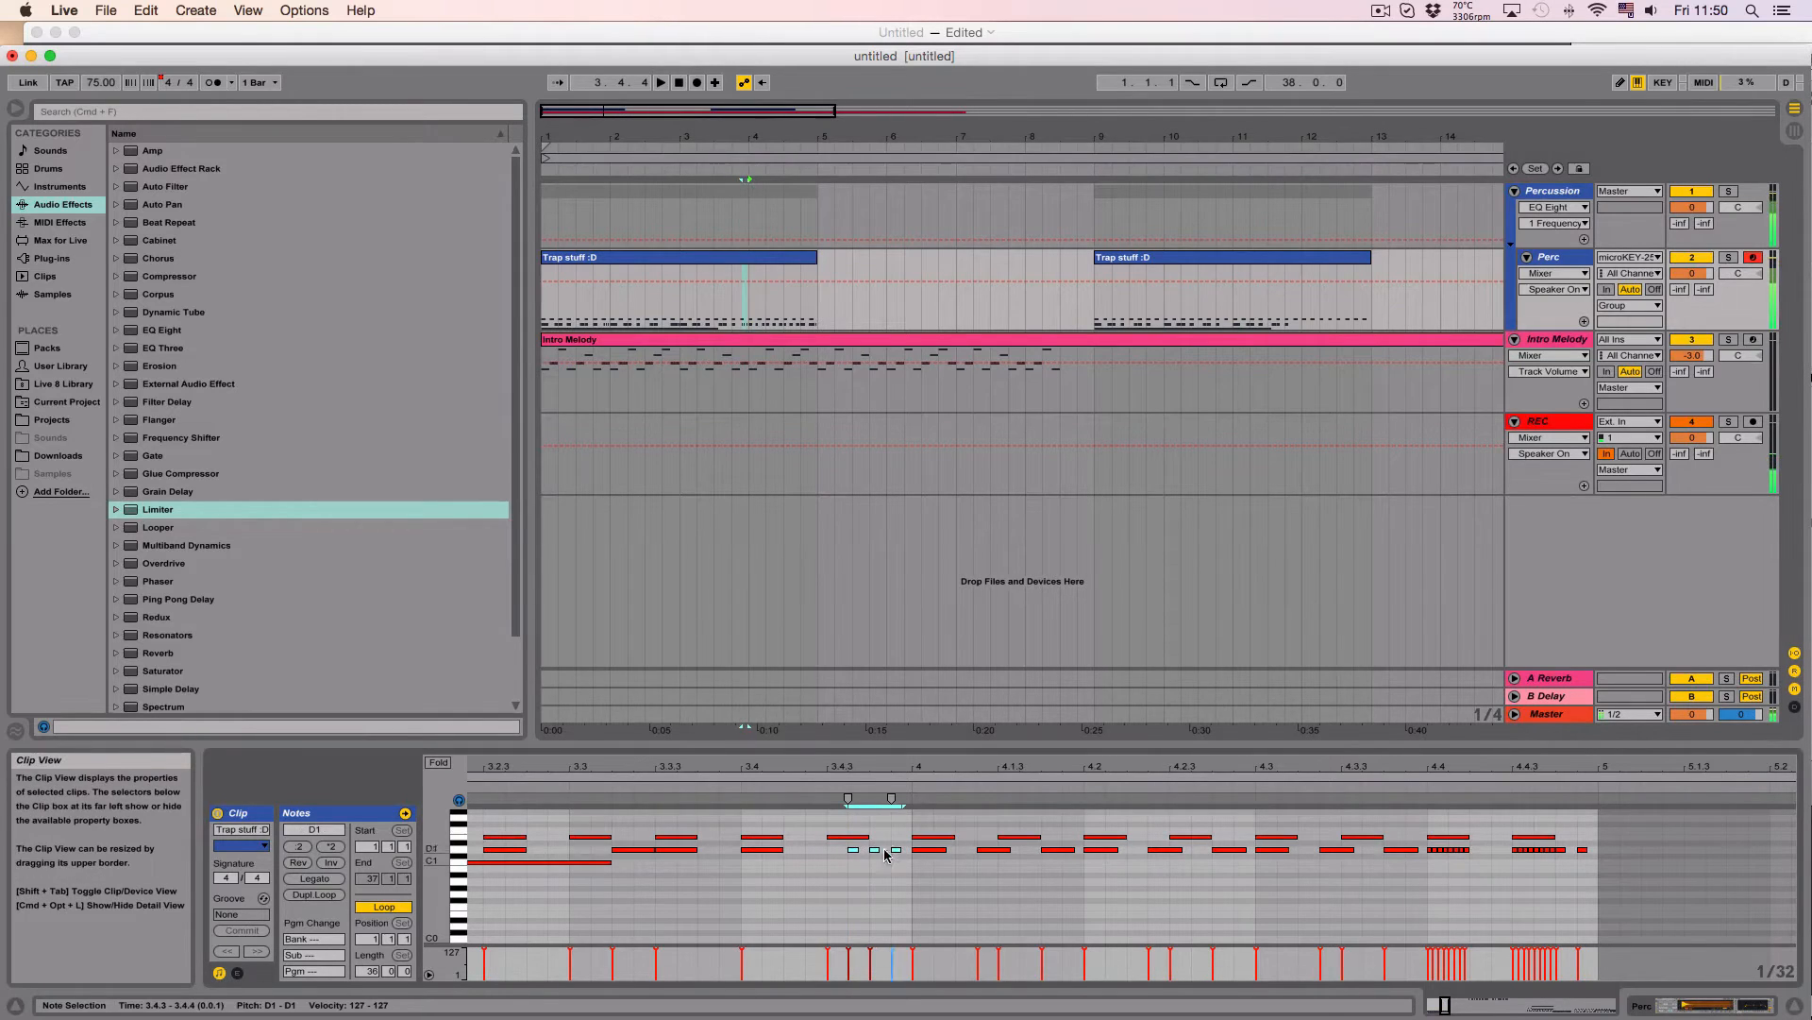
left_click(862, 873)
left_click(853, 850)
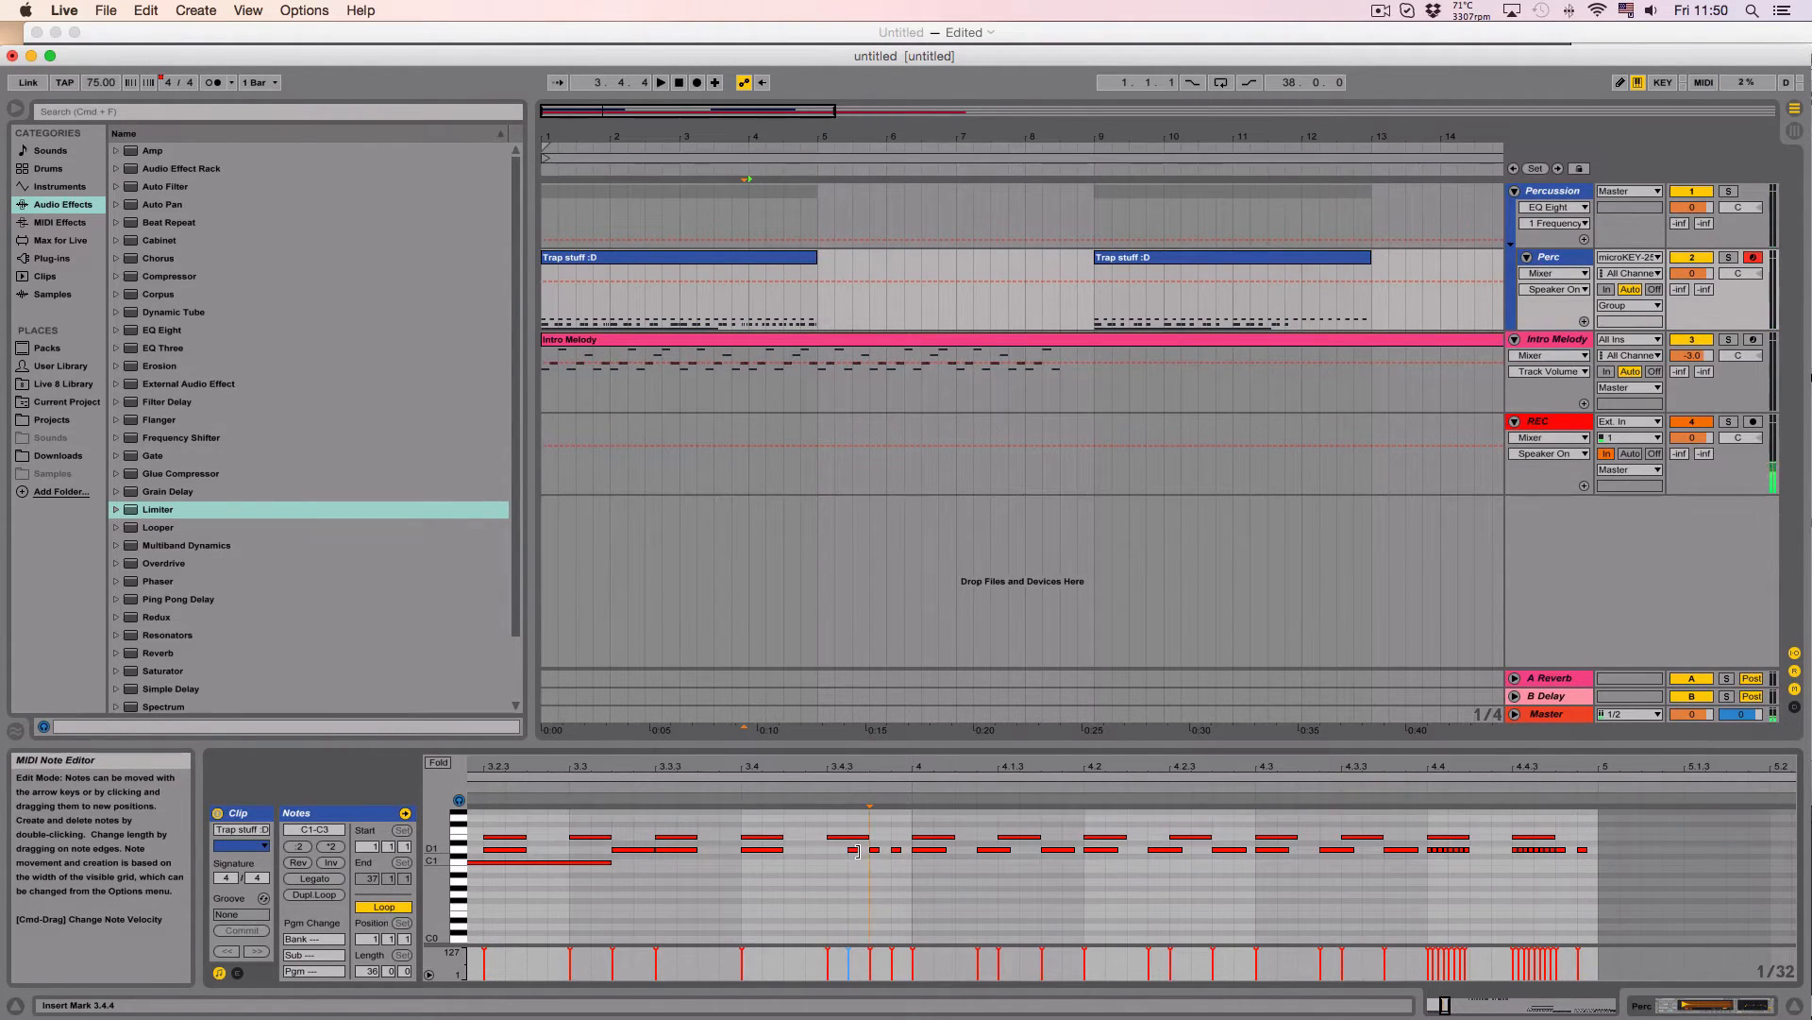
left_click(873, 864)
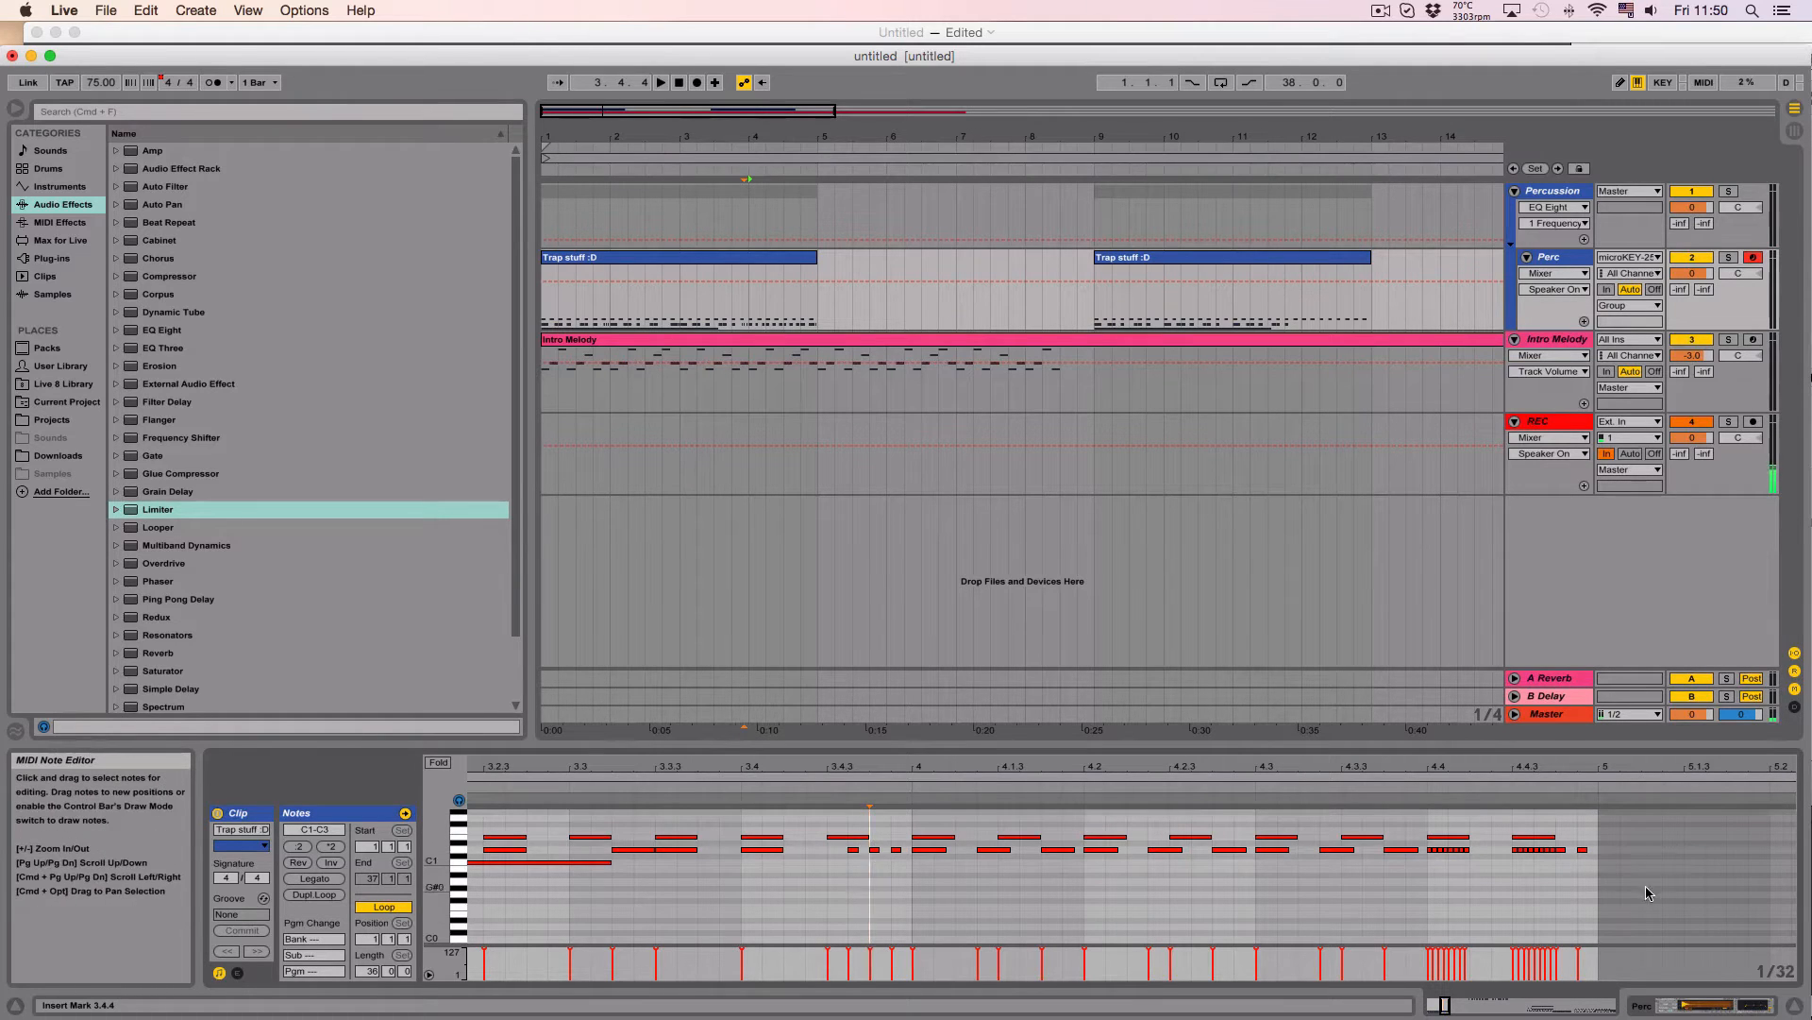
left_click_drag(1486, 888, 1429, 848)
key("super+c")
left_click_drag(876, 888, 911, 852)
key("Delete")
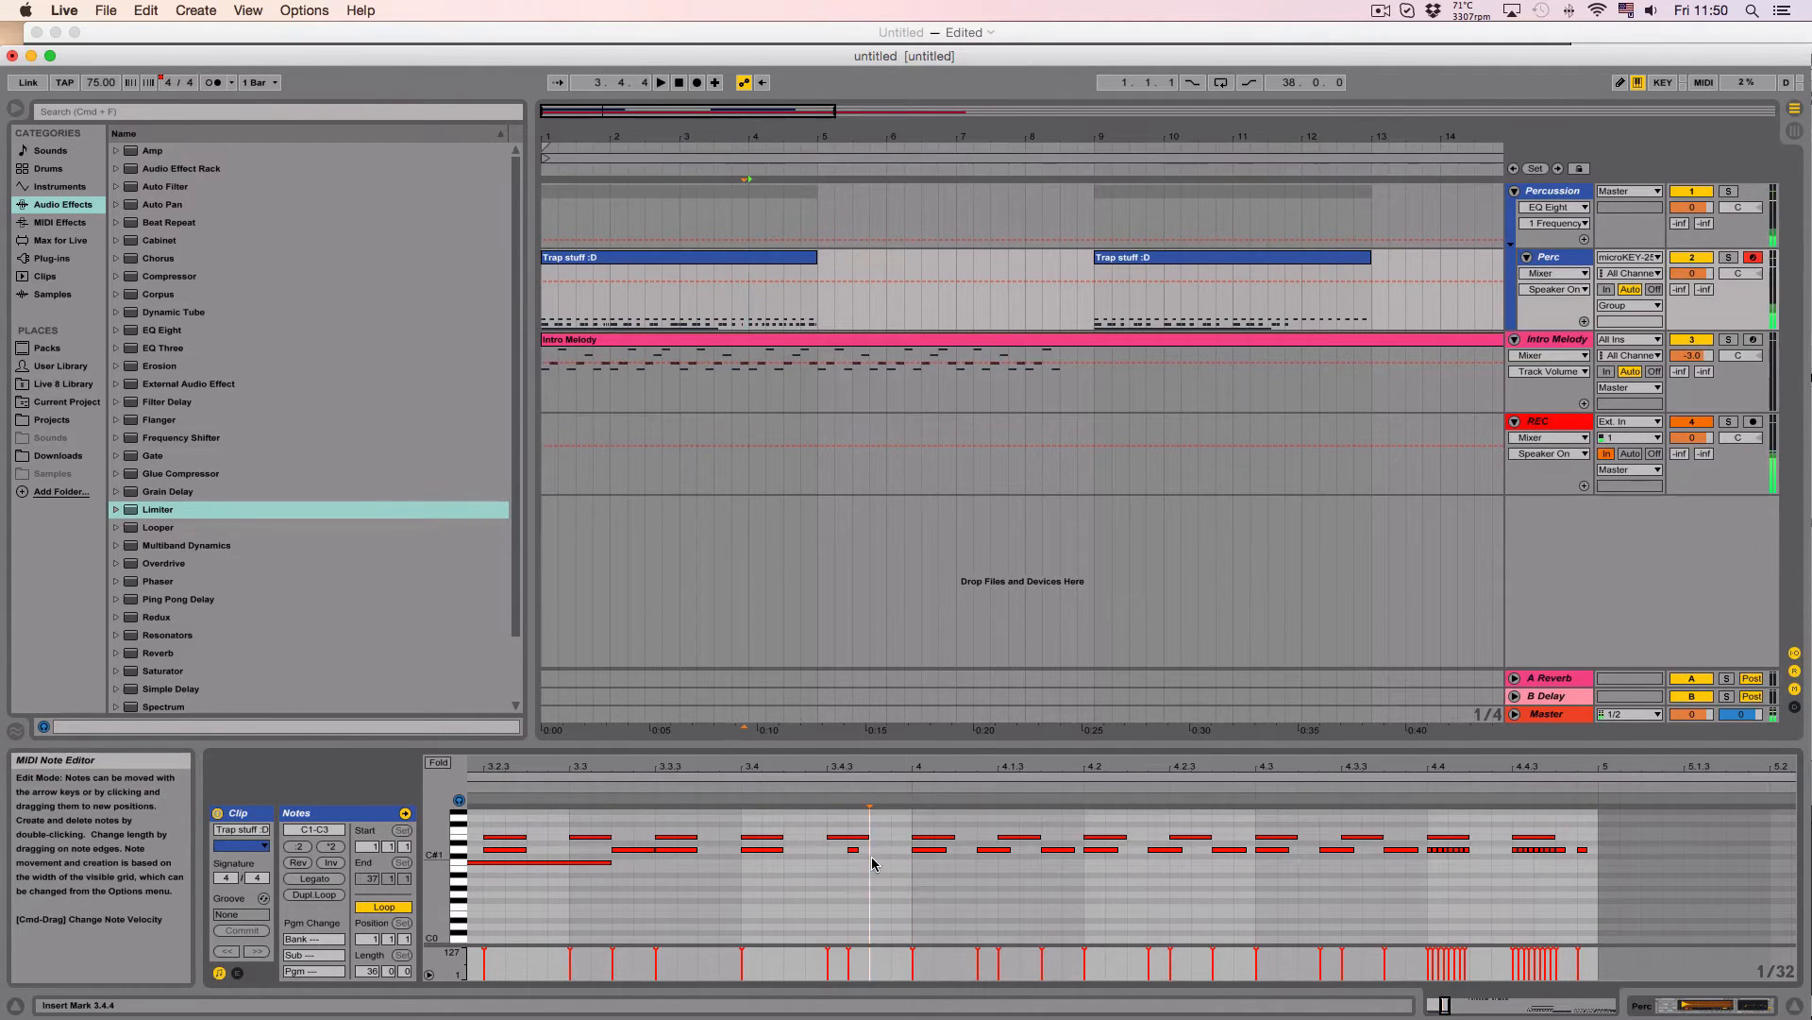
key("super+v")
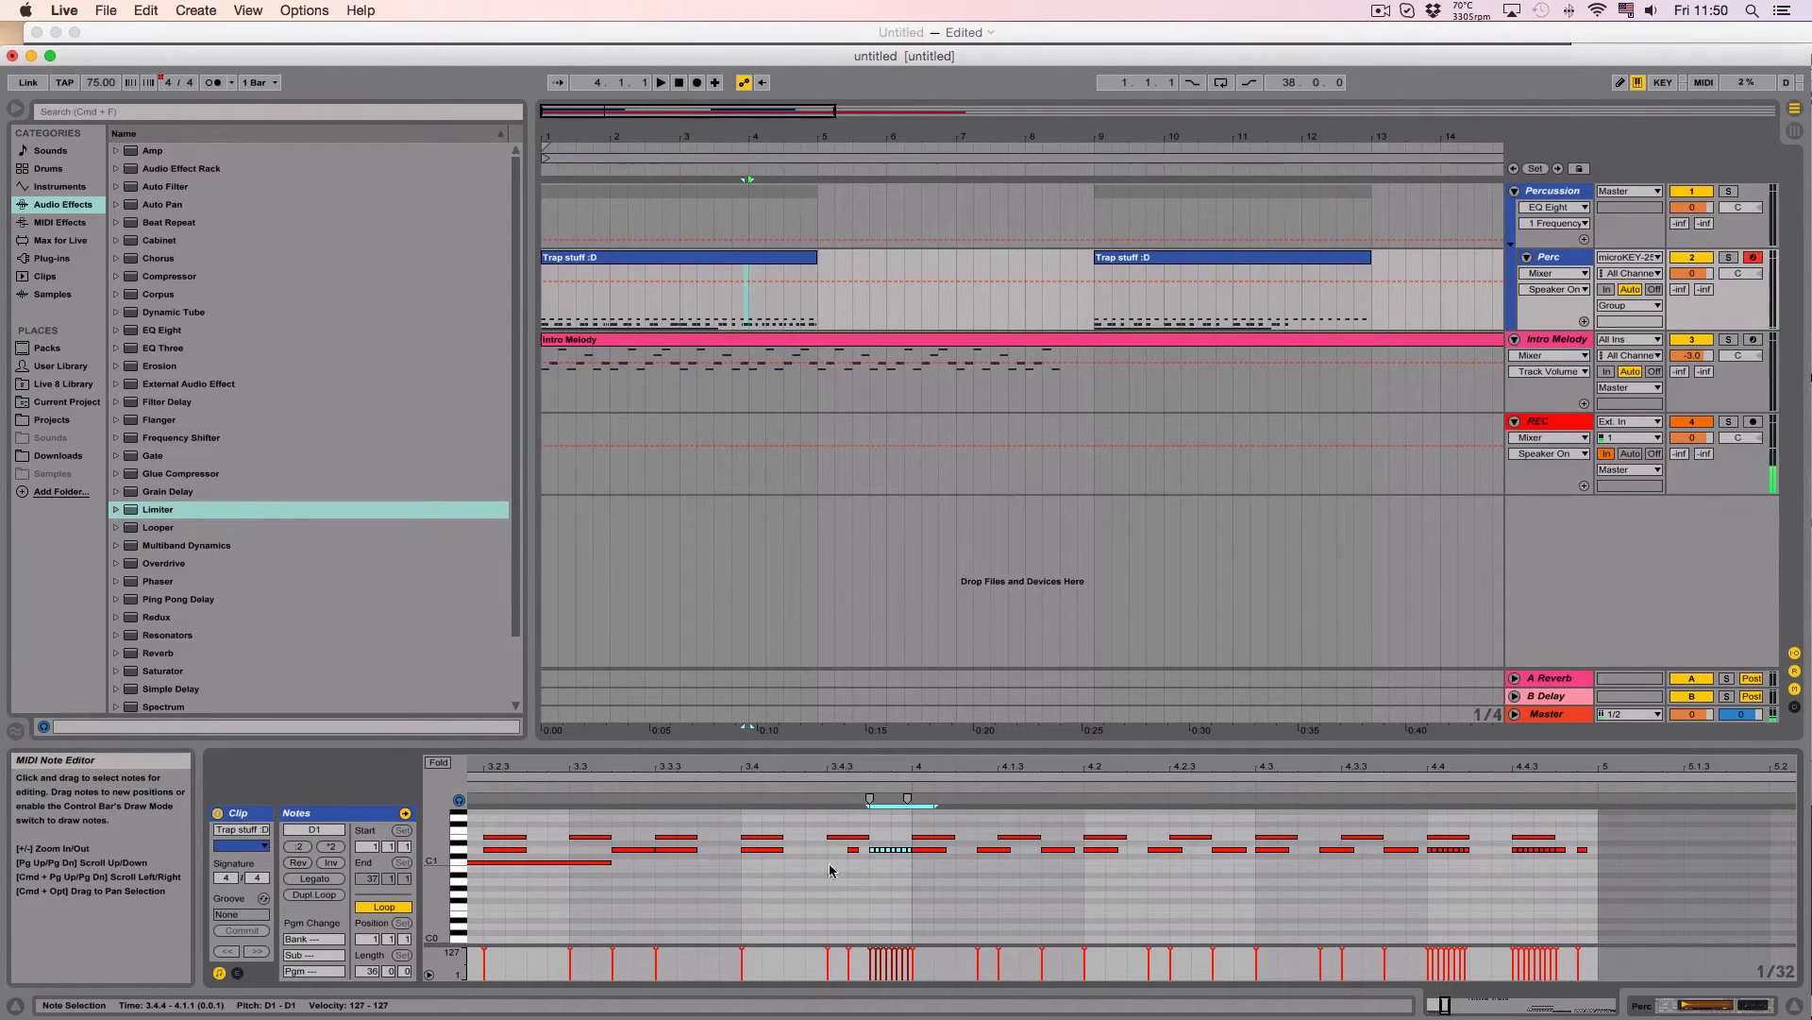
left_click(682, 310)
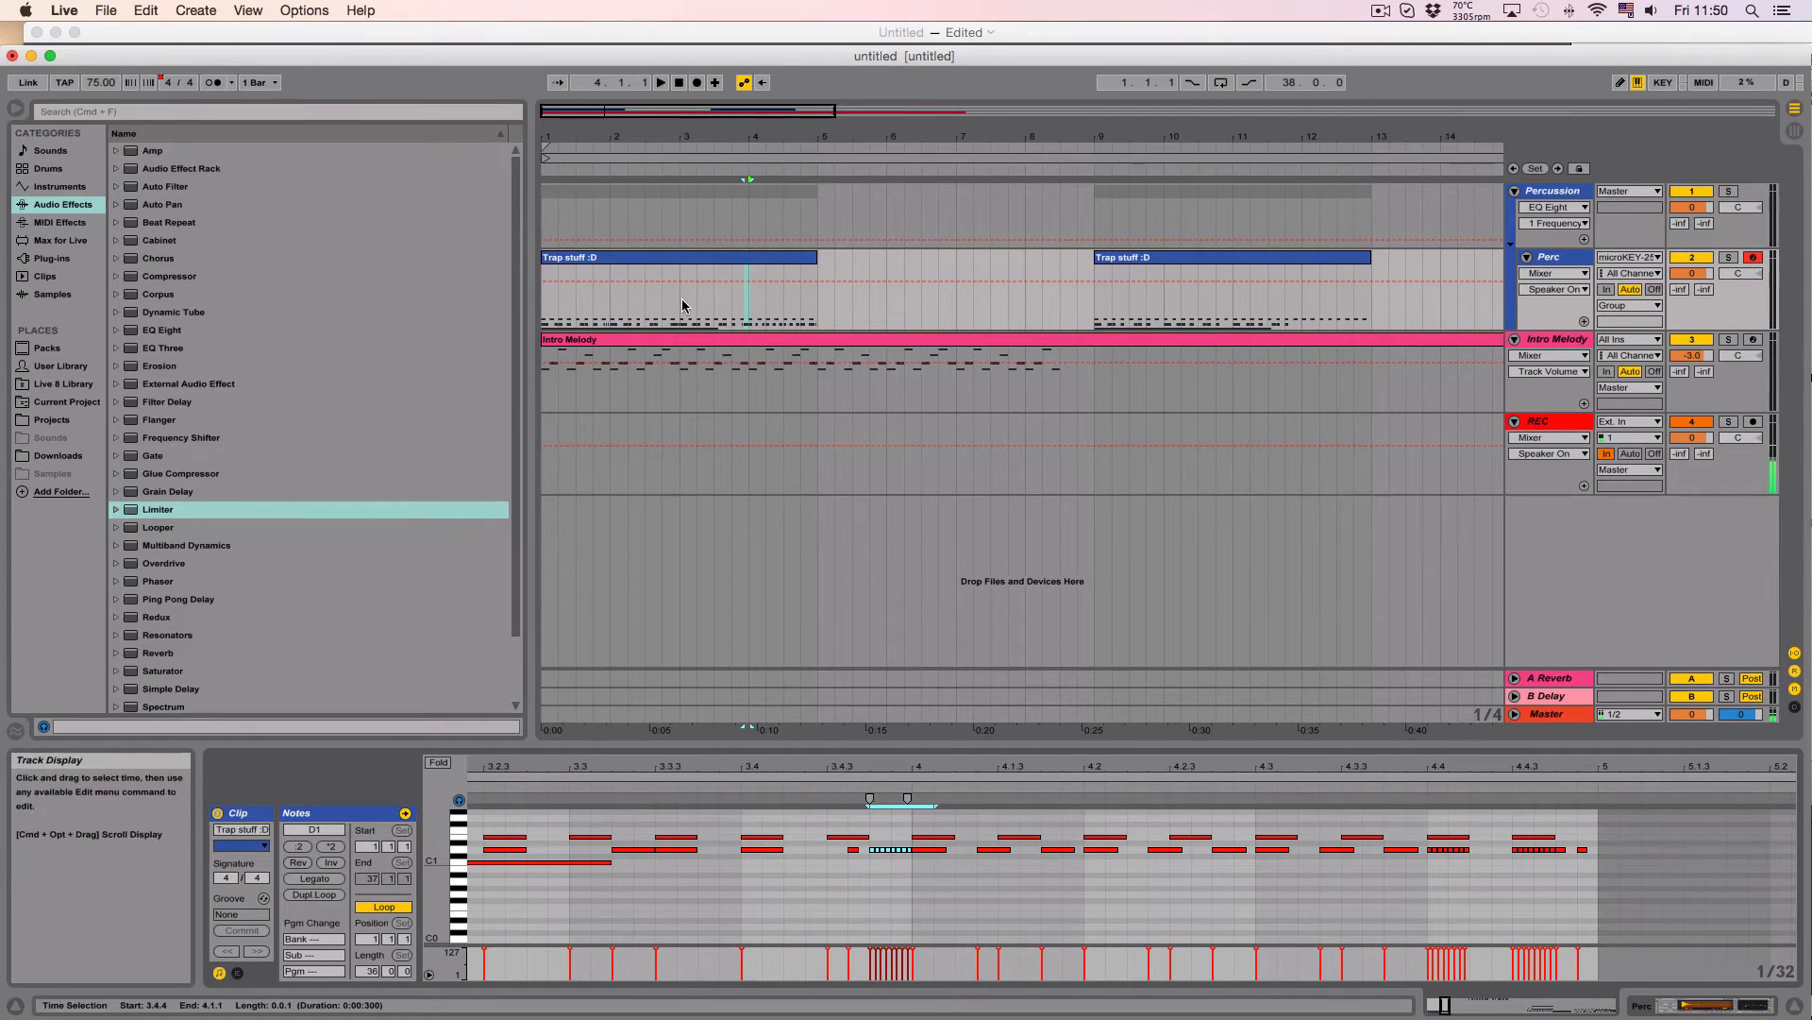
key("space")
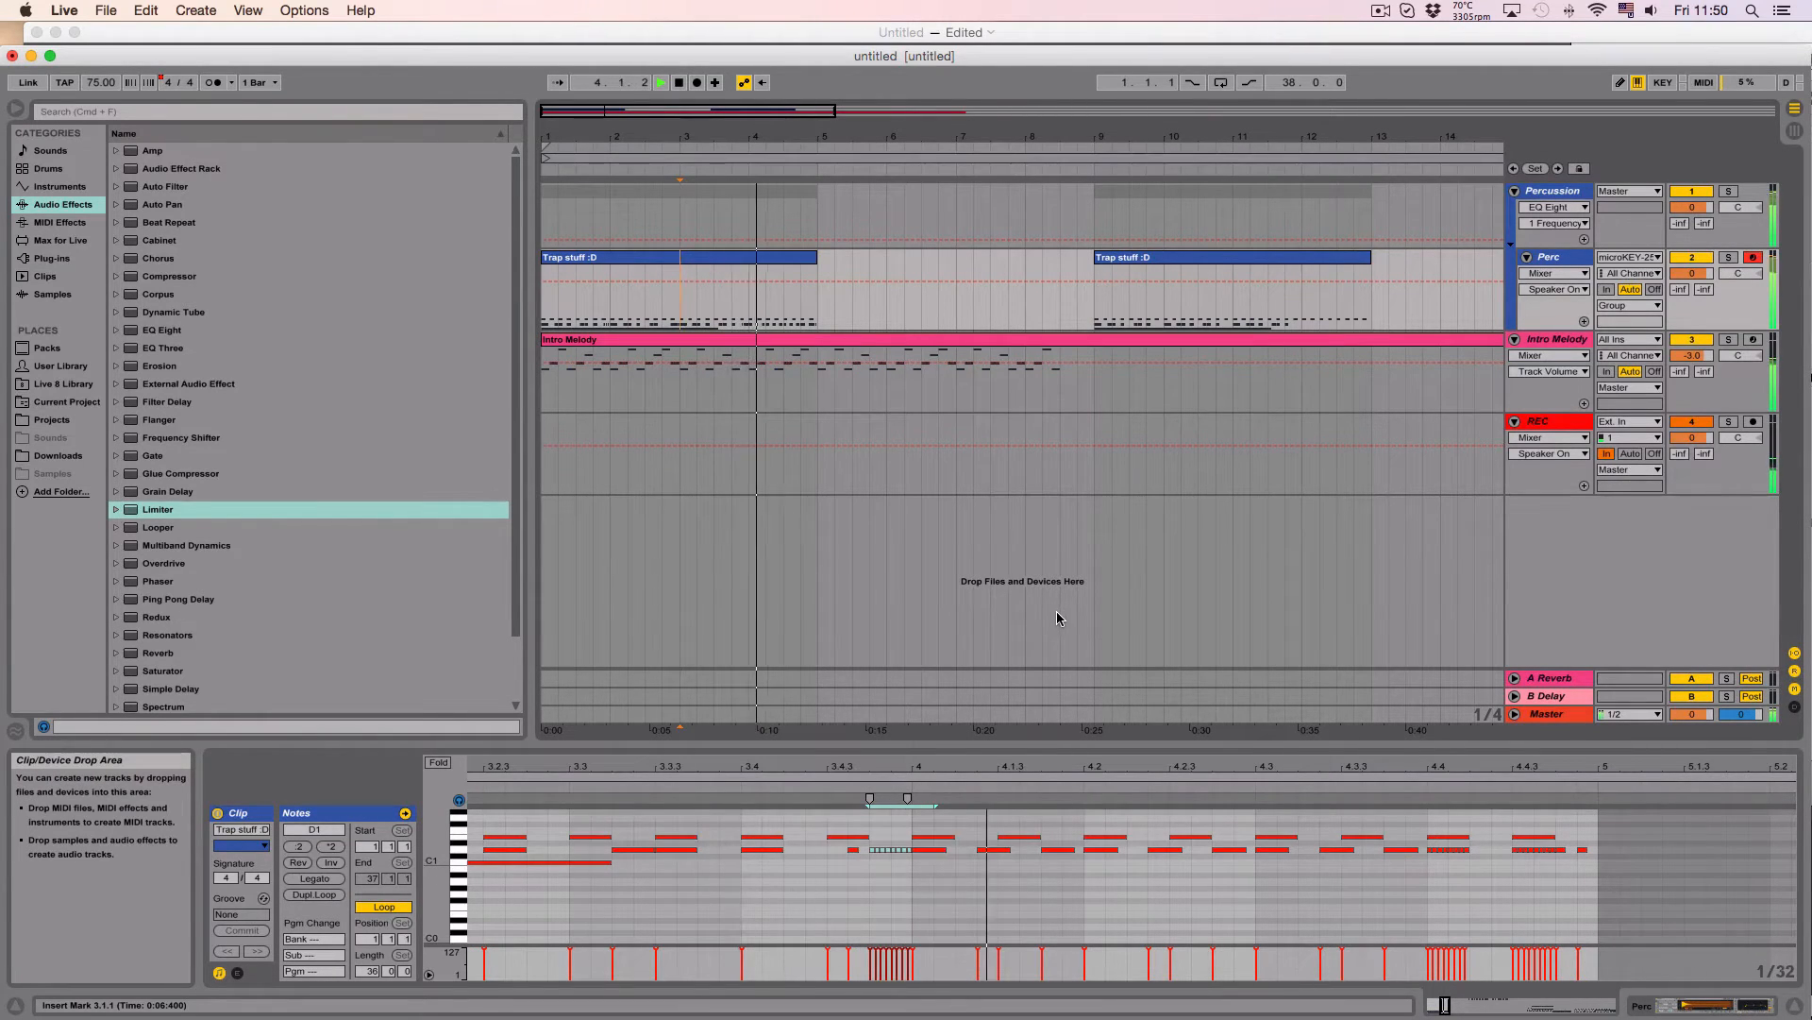
key("space")
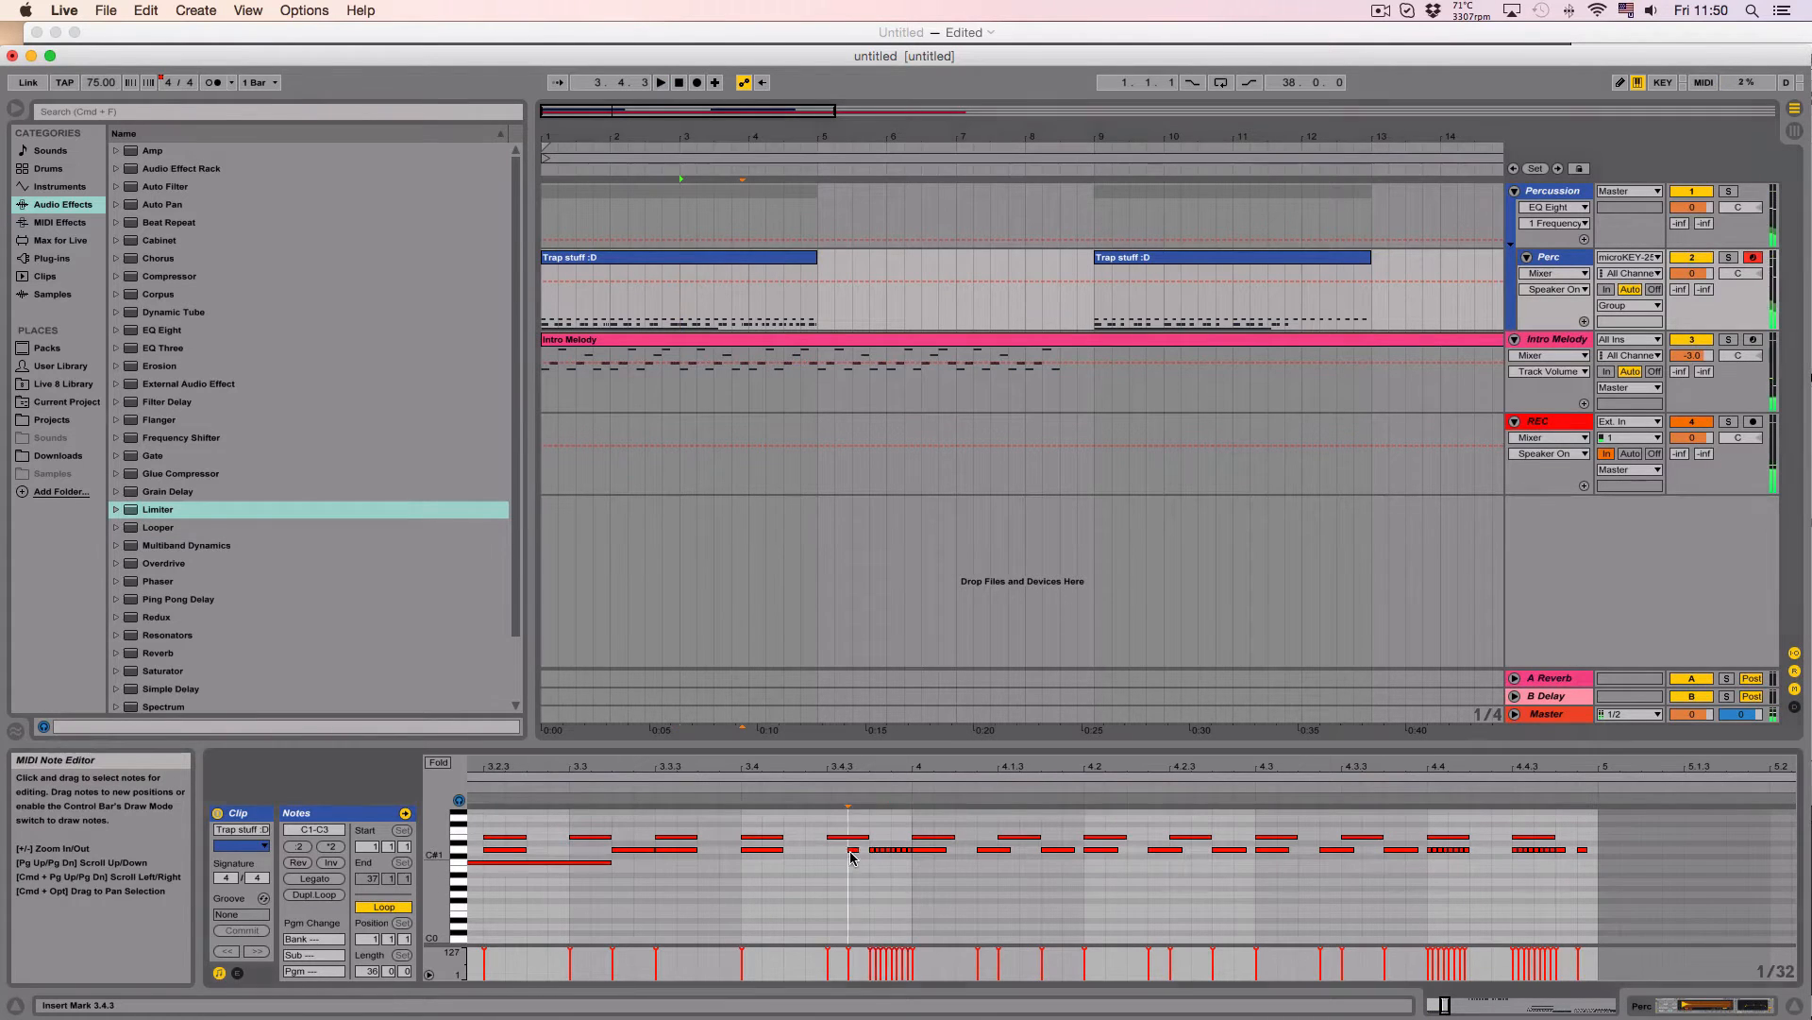
Step: Move the copied D1 roll to start at 3.4.3, place the short D1 note directly after it at 3.4.4, and play
double_click(872, 867)
left_click(874, 853)
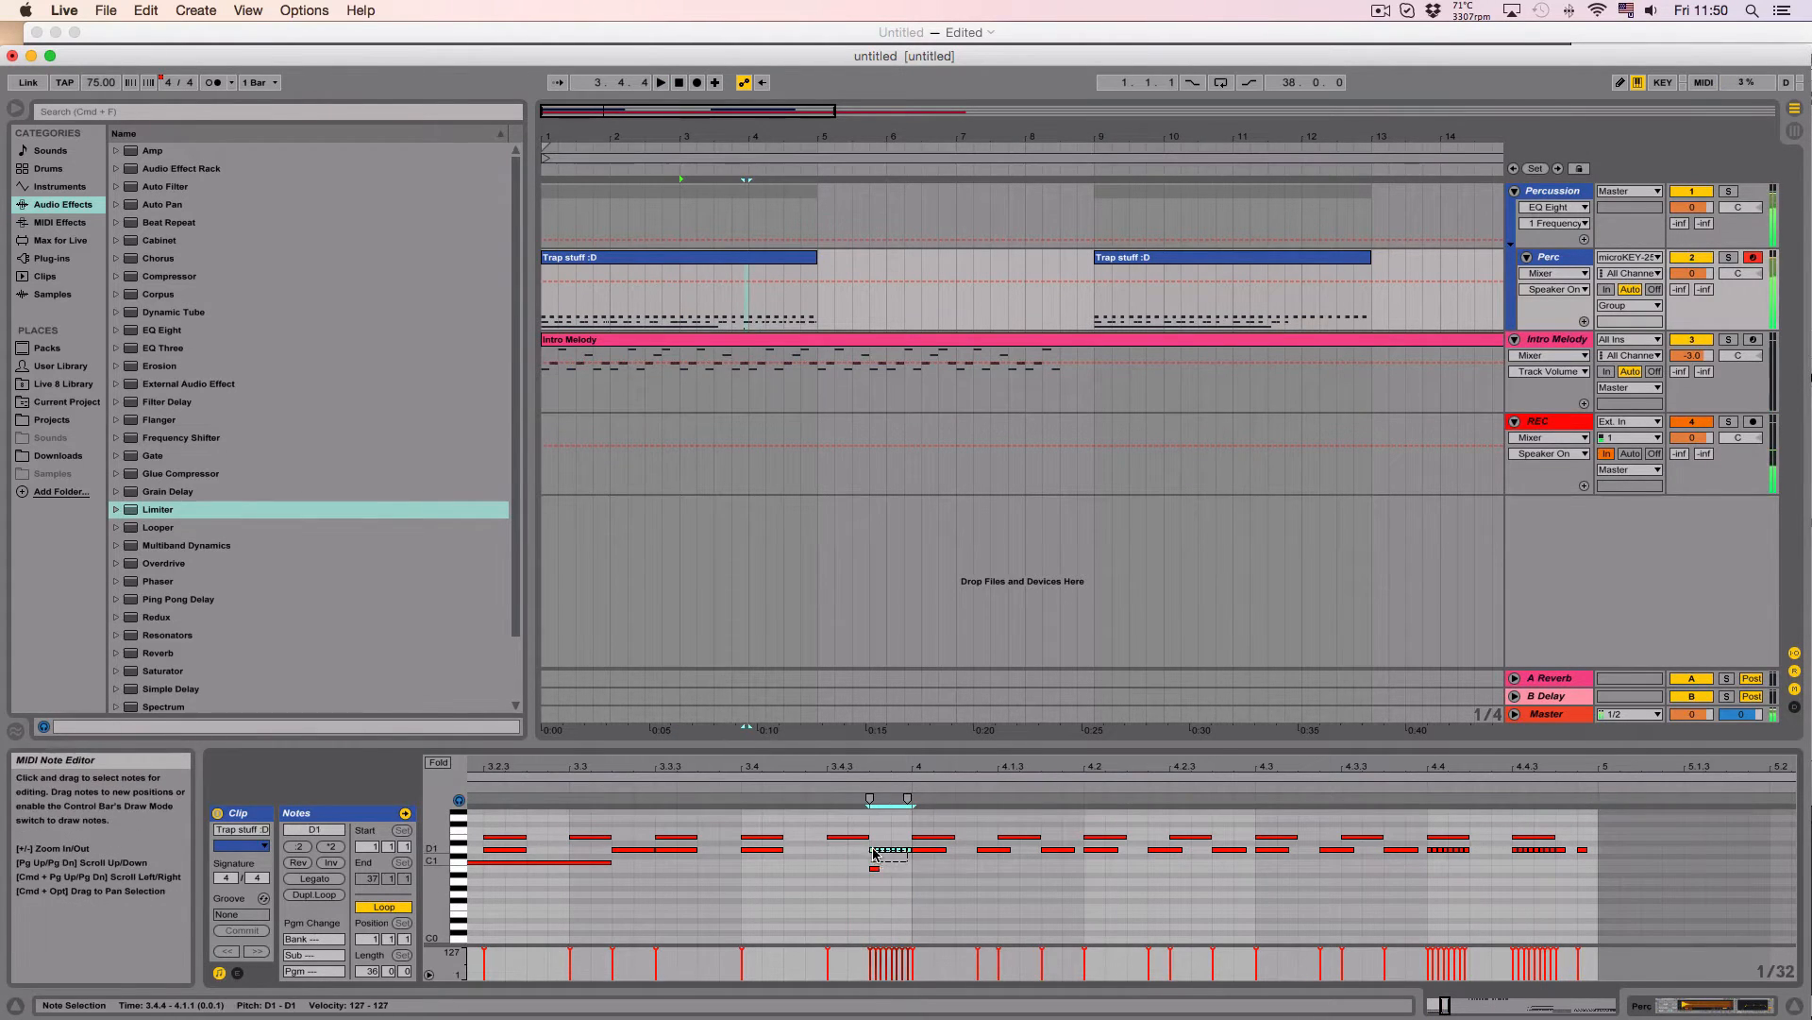
mouse_move(873, 851)
left_mouse_down()
mouse_move(831, 850)
mouse_move(879, 850)
left_mouse_up()
left_click(848, 871)
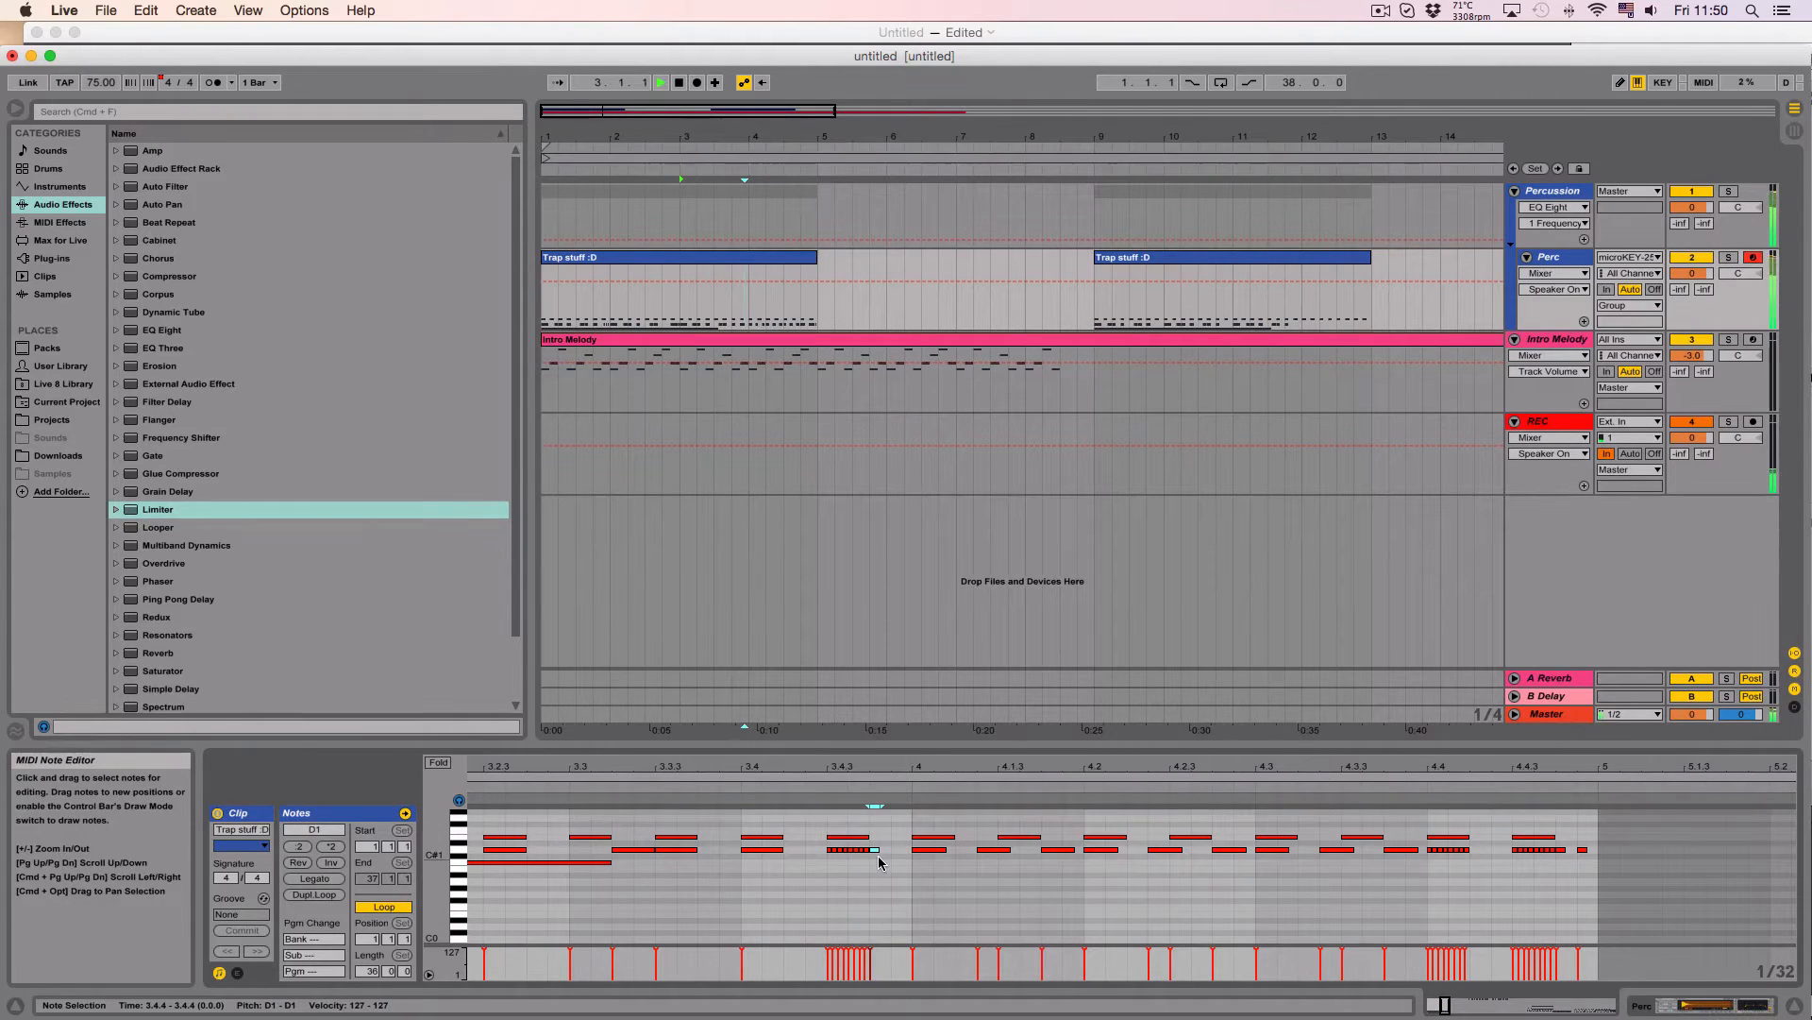
key("space")
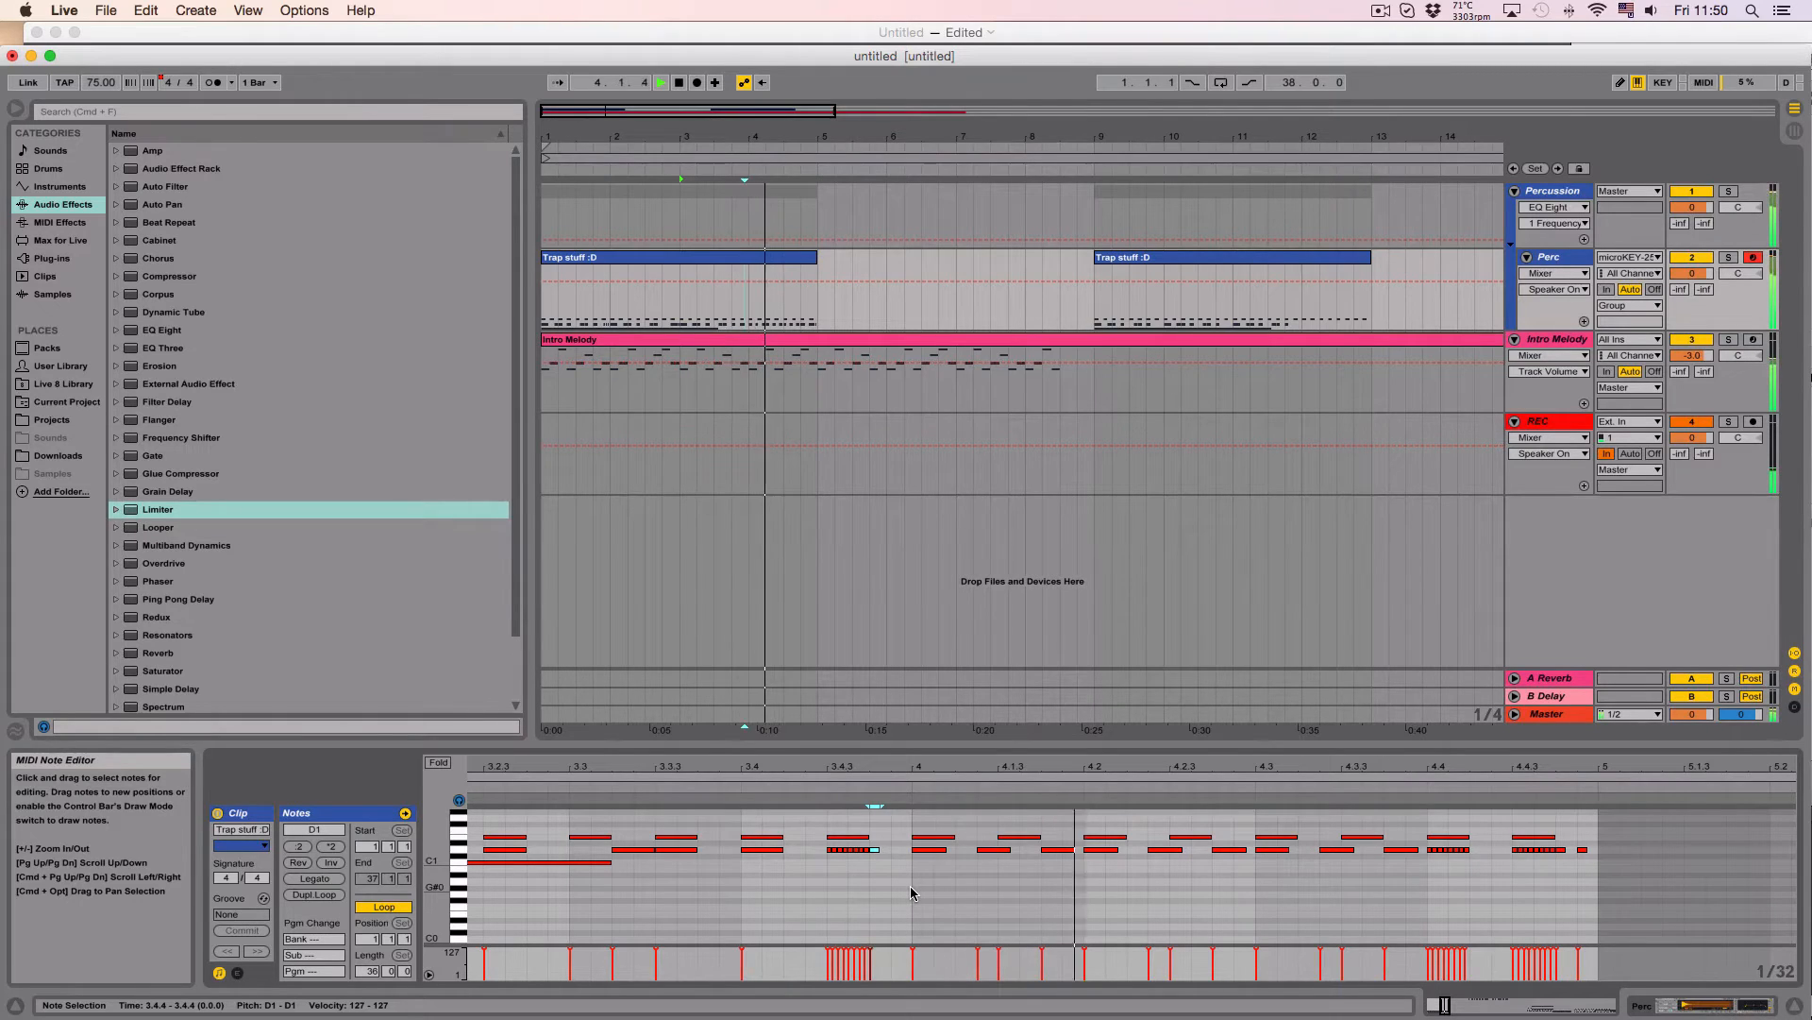
key("space")
left_click(855, 850)
key("Delete")
key("space")
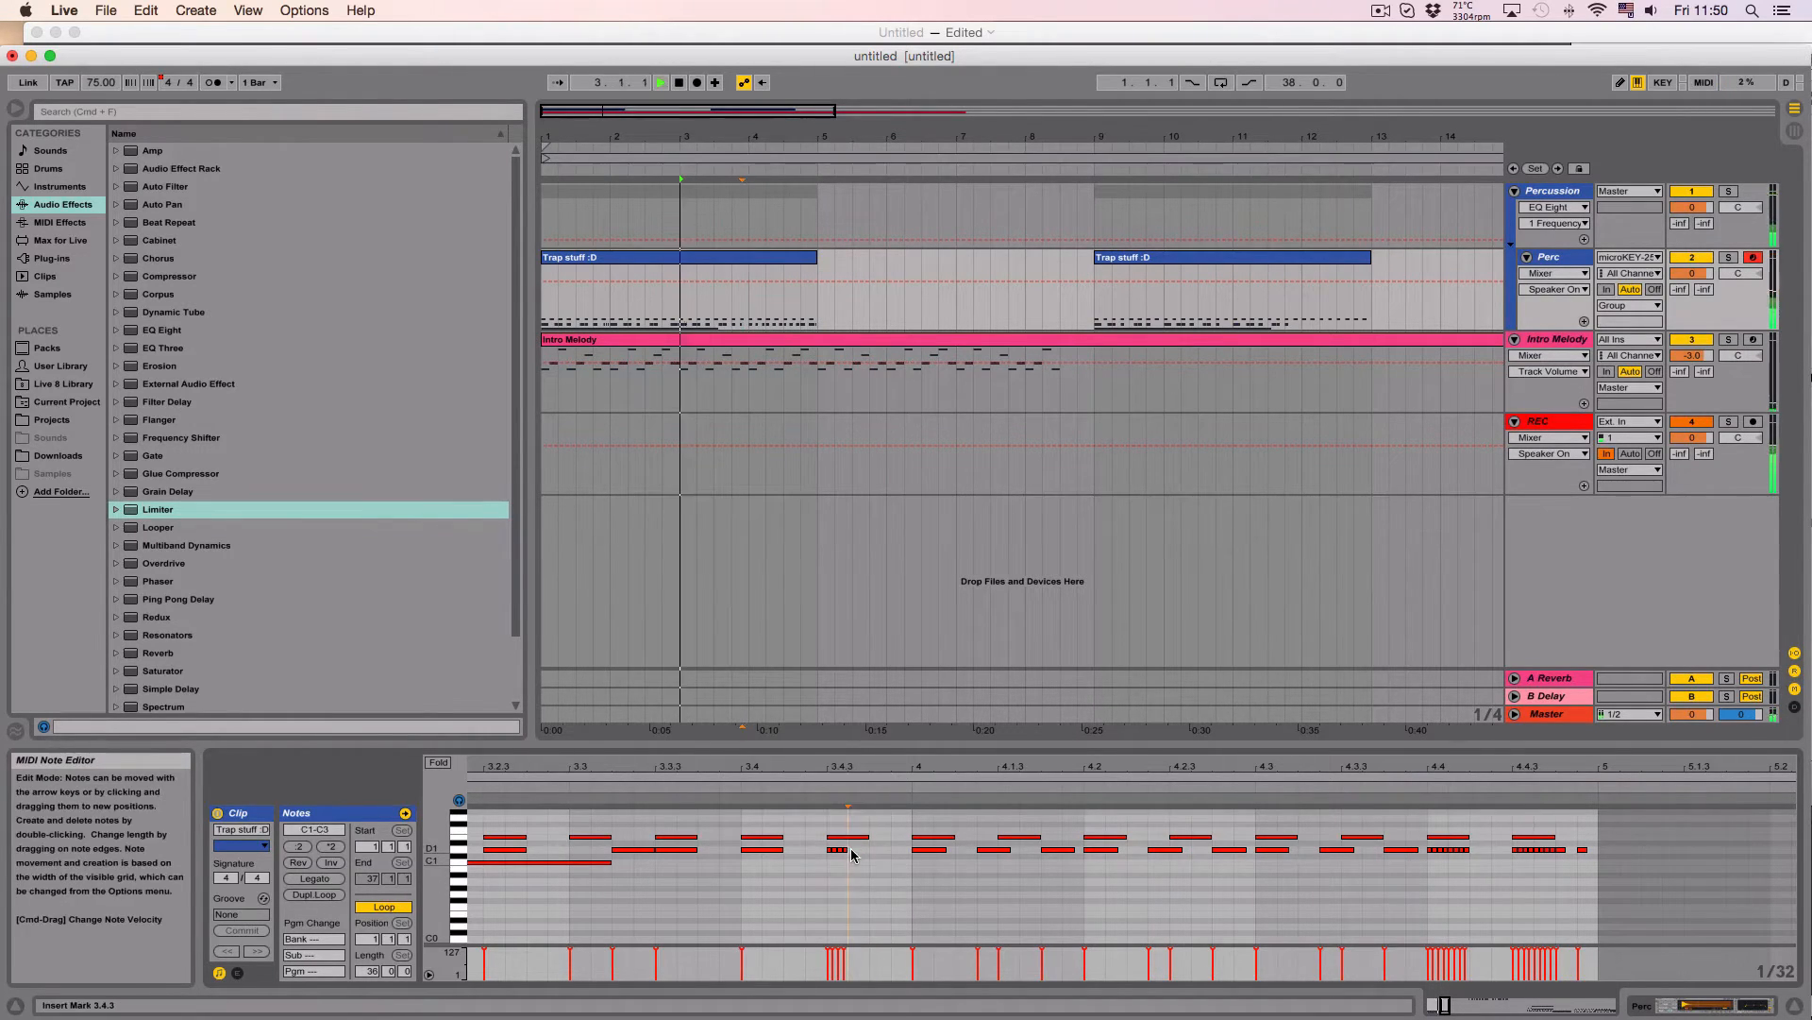
key("super+z")
Step: Delete only the second half of the D1 roll at 3.4.3 and play the pattern
left_click(853, 863)
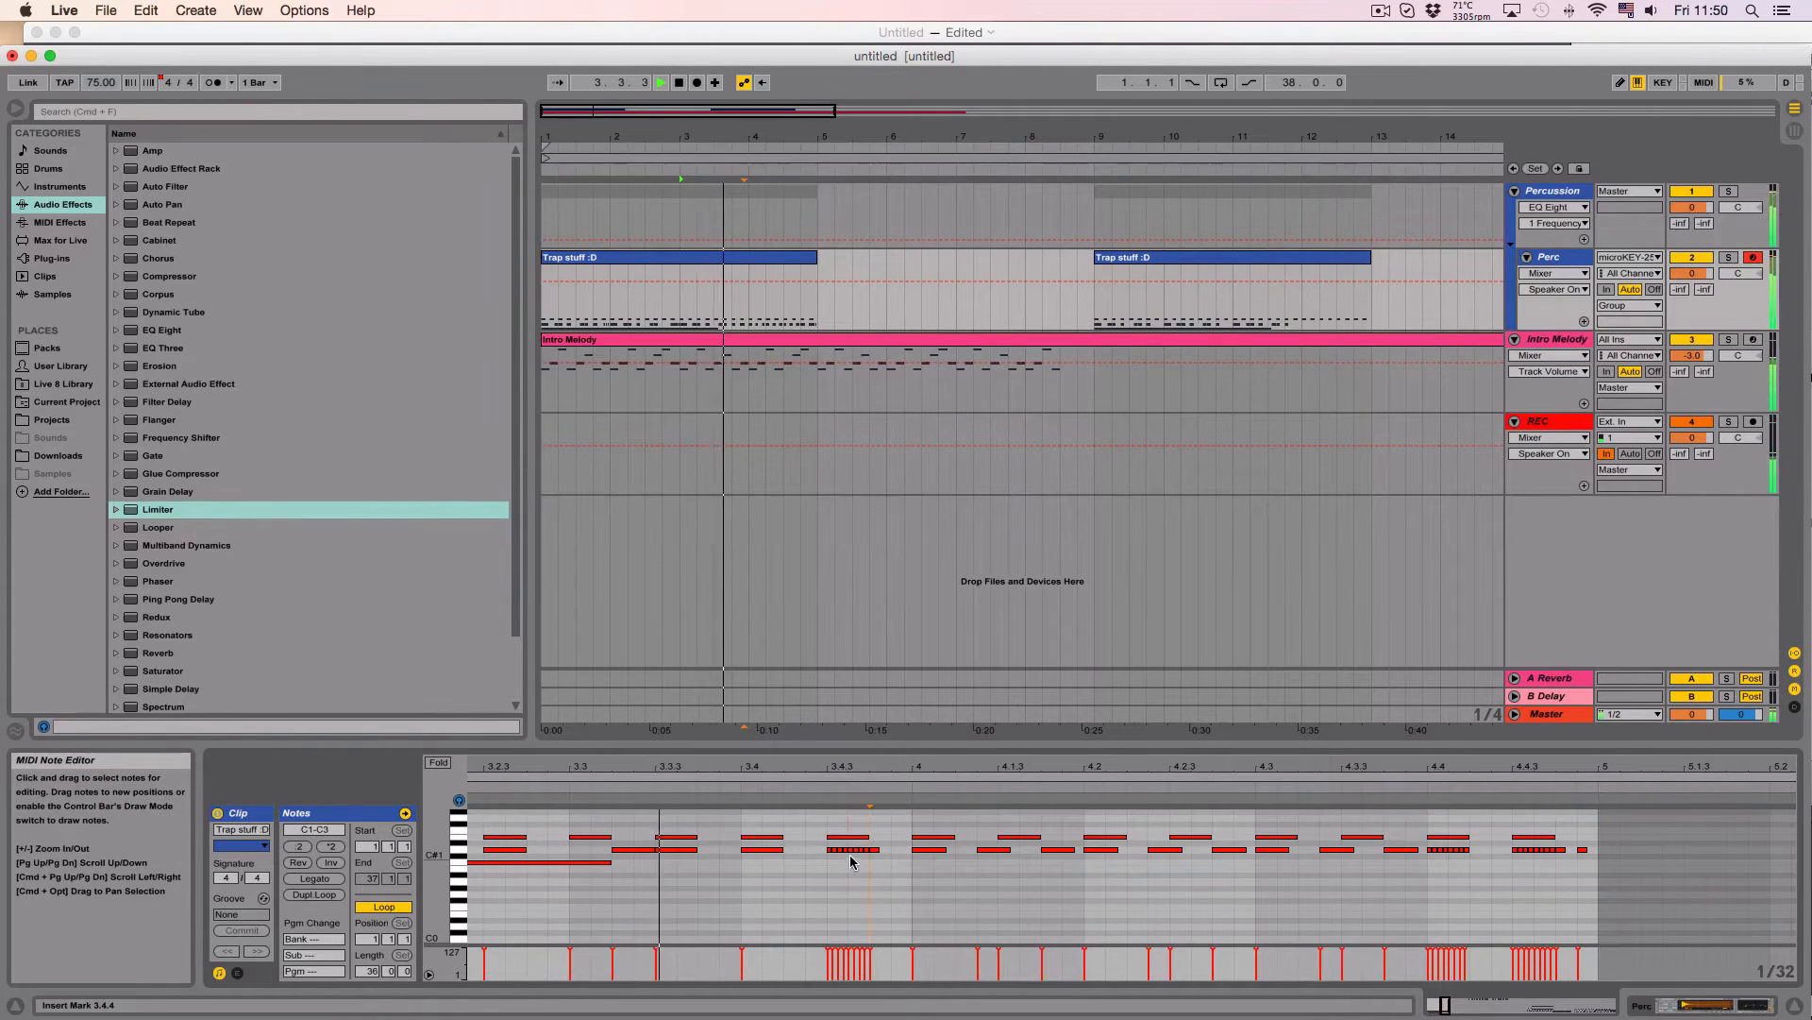
key("space")
left_click_drag(851, 859, 863, 853)
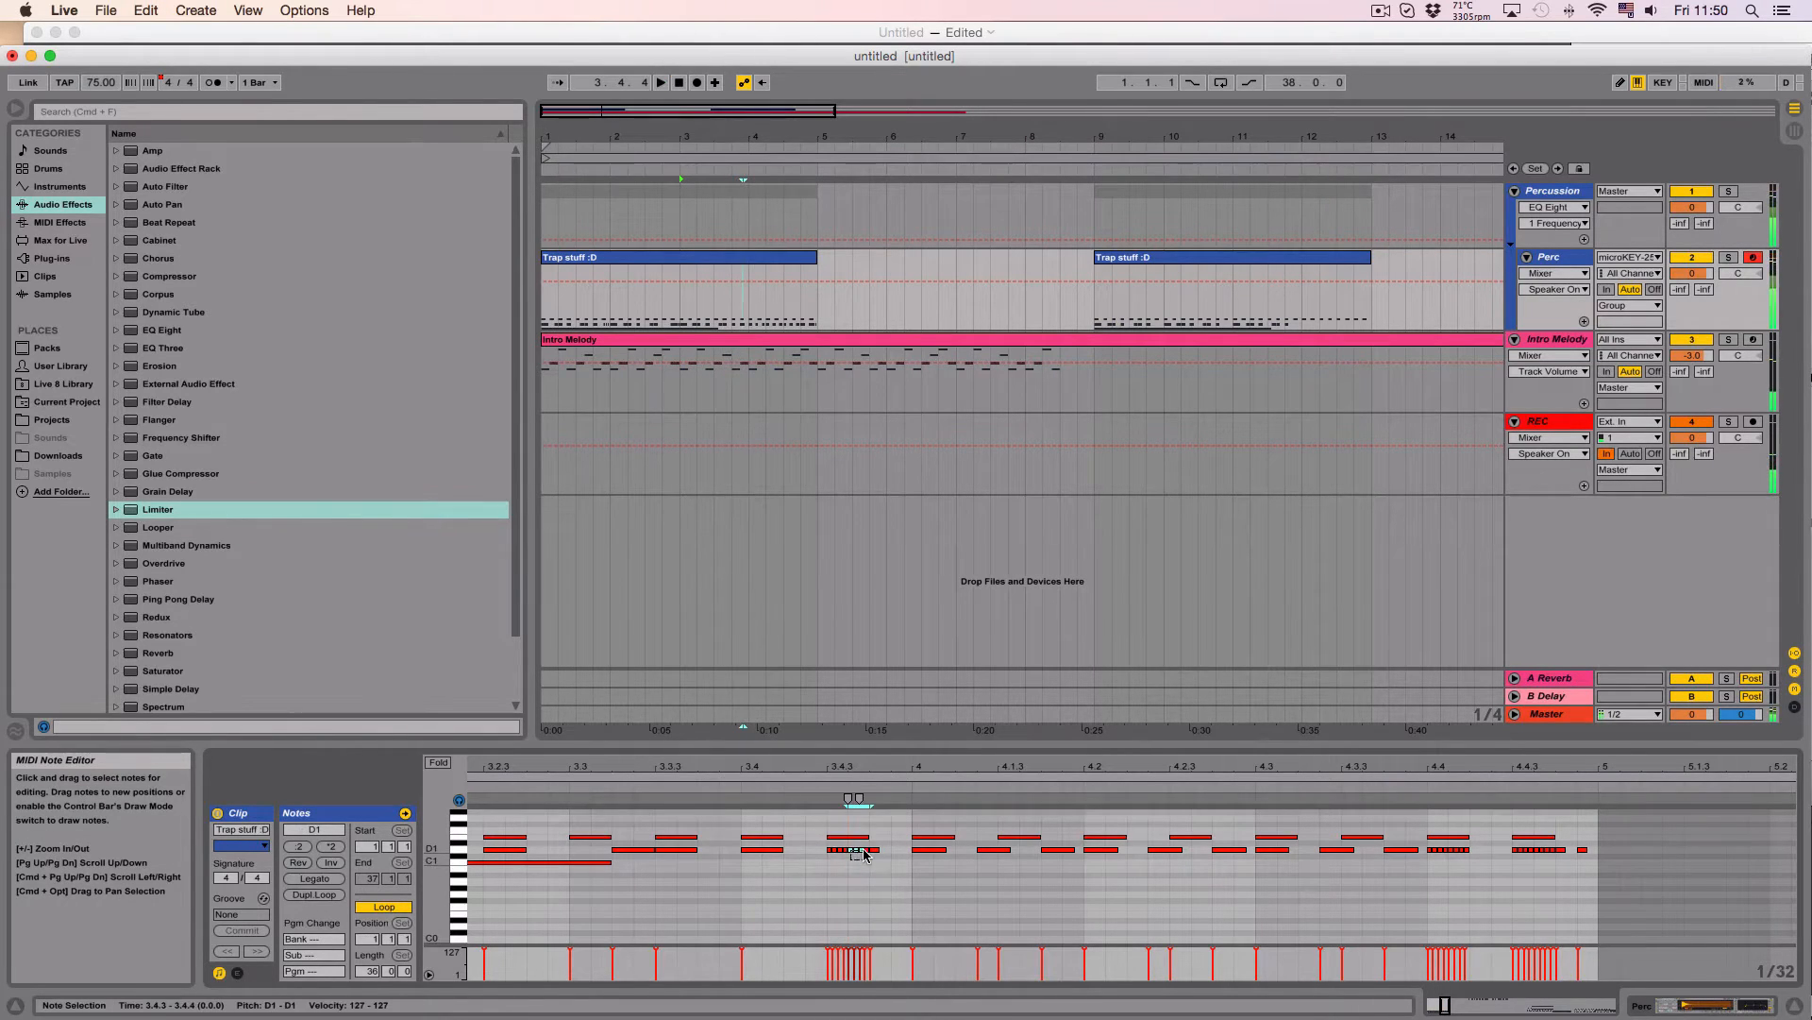
key("Delete")
key("space")
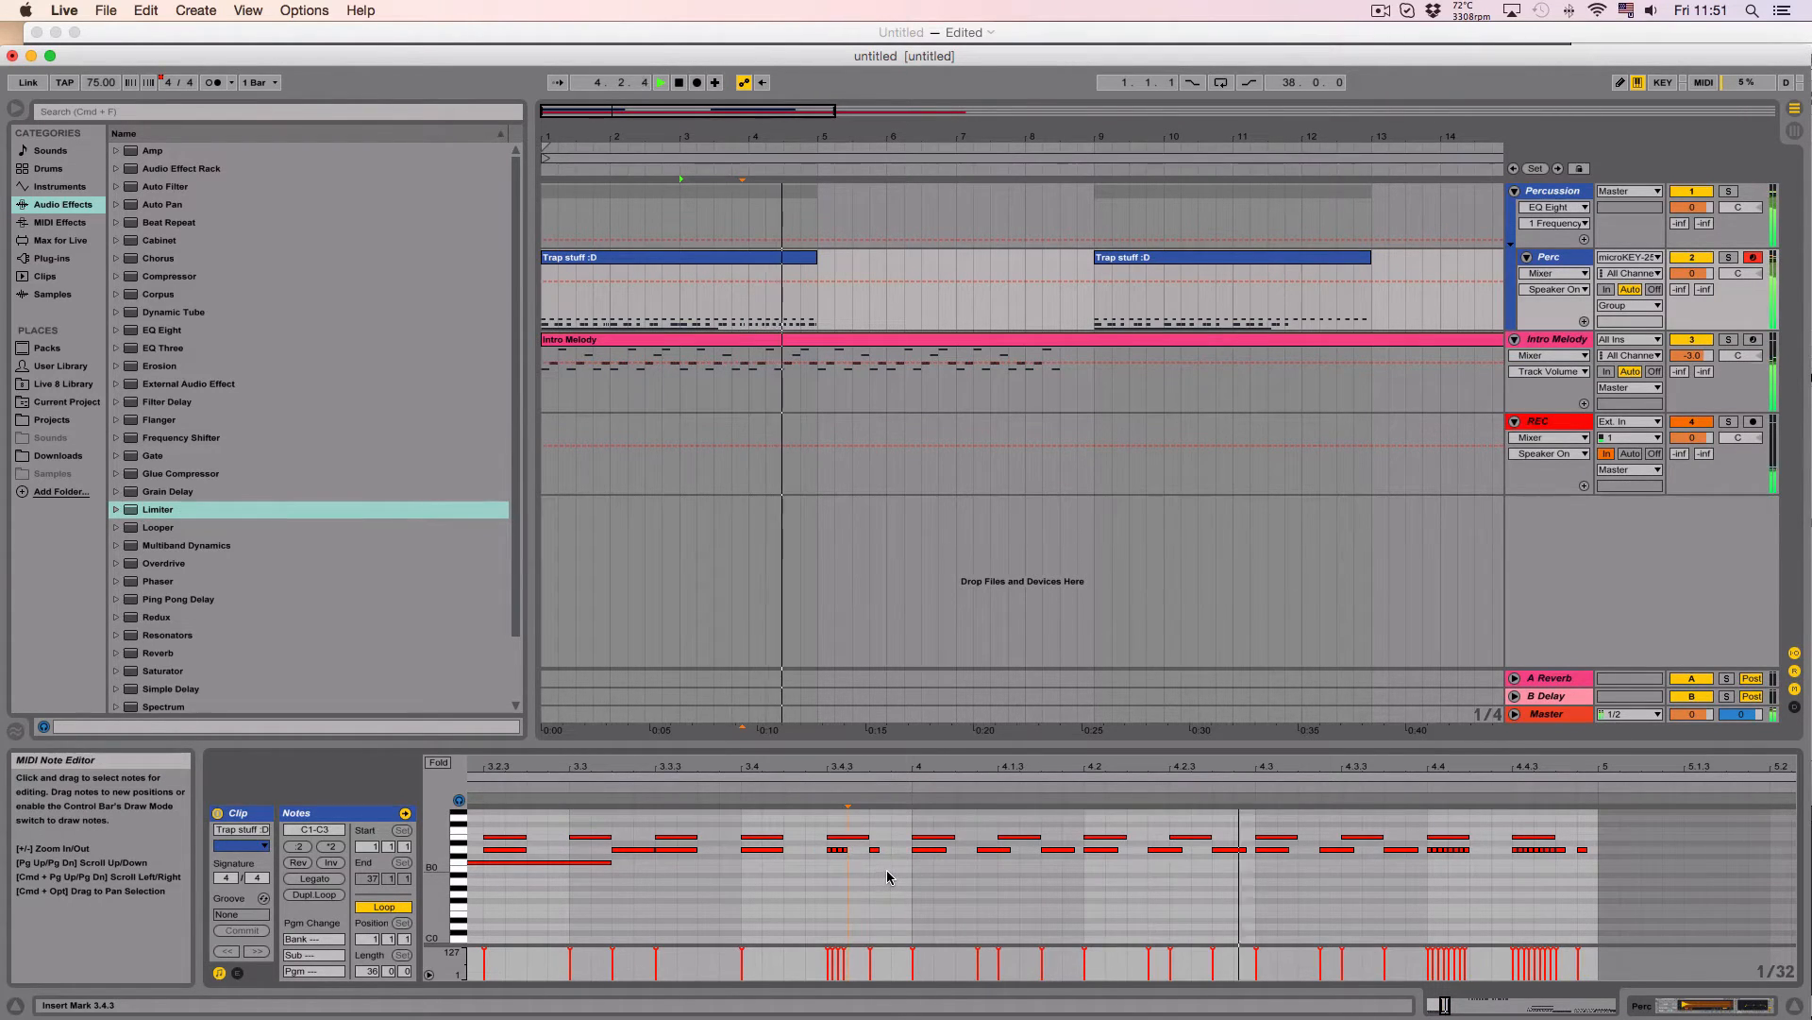
Step: Duplicate the short D1 note at 3.4.4 one thirty-second later and play the result
left_click(874, 850)
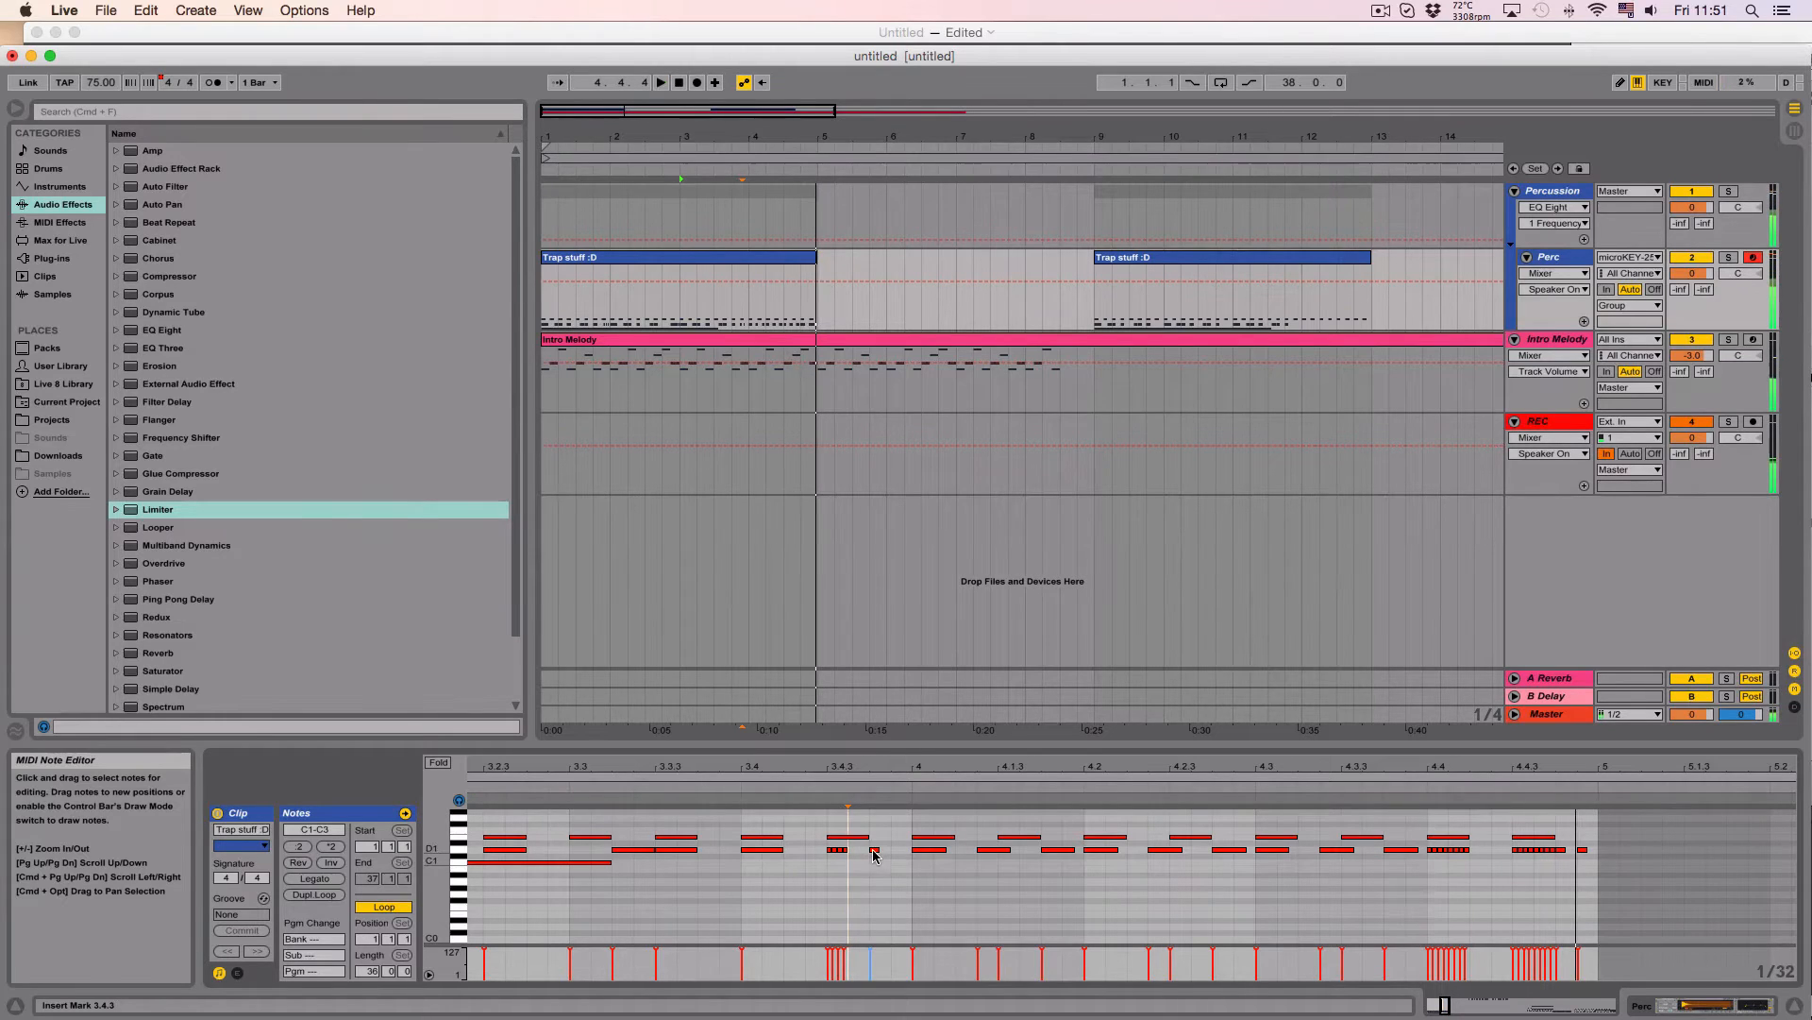
key("space")
left_click_drag(875, 854, 900, 859)
key("space")
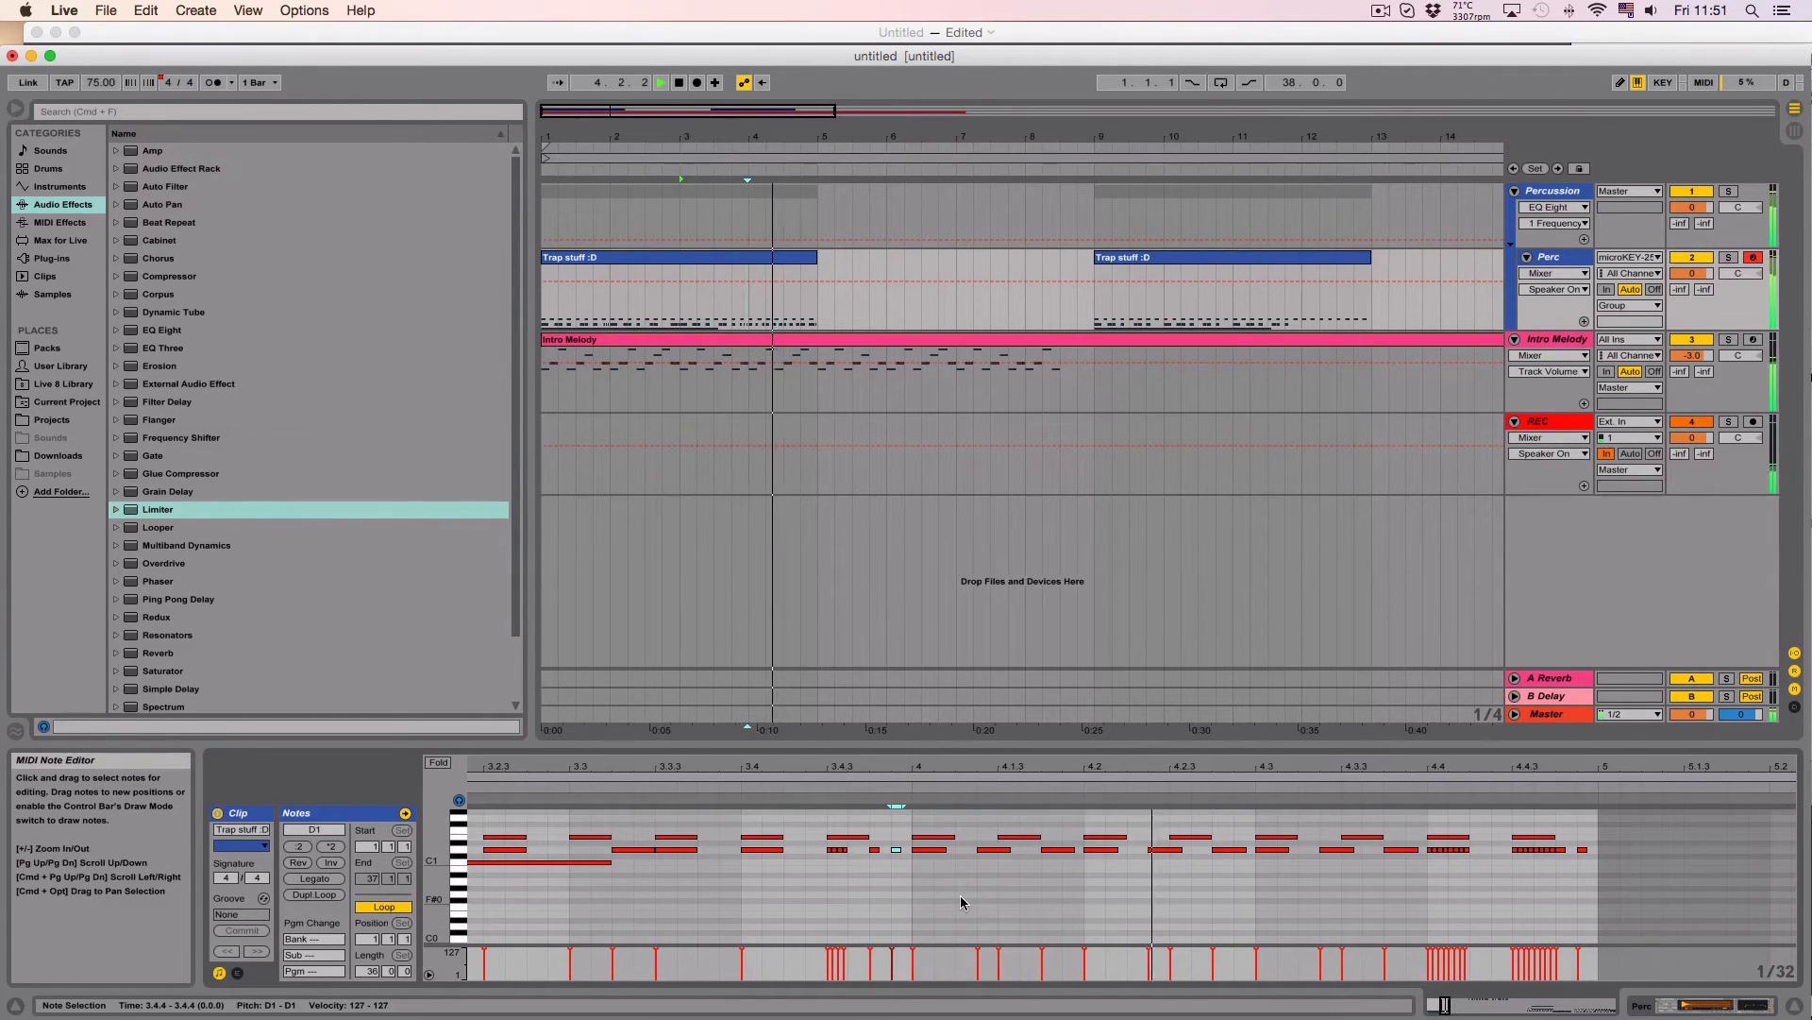
key("space")
Step: Try a copy of the short D1 roll one thirty-second before 3.4.3, play it, and undo the copy
left_click(829, 850)
left_click_drag(830, 851, 807, 850)
key("space")
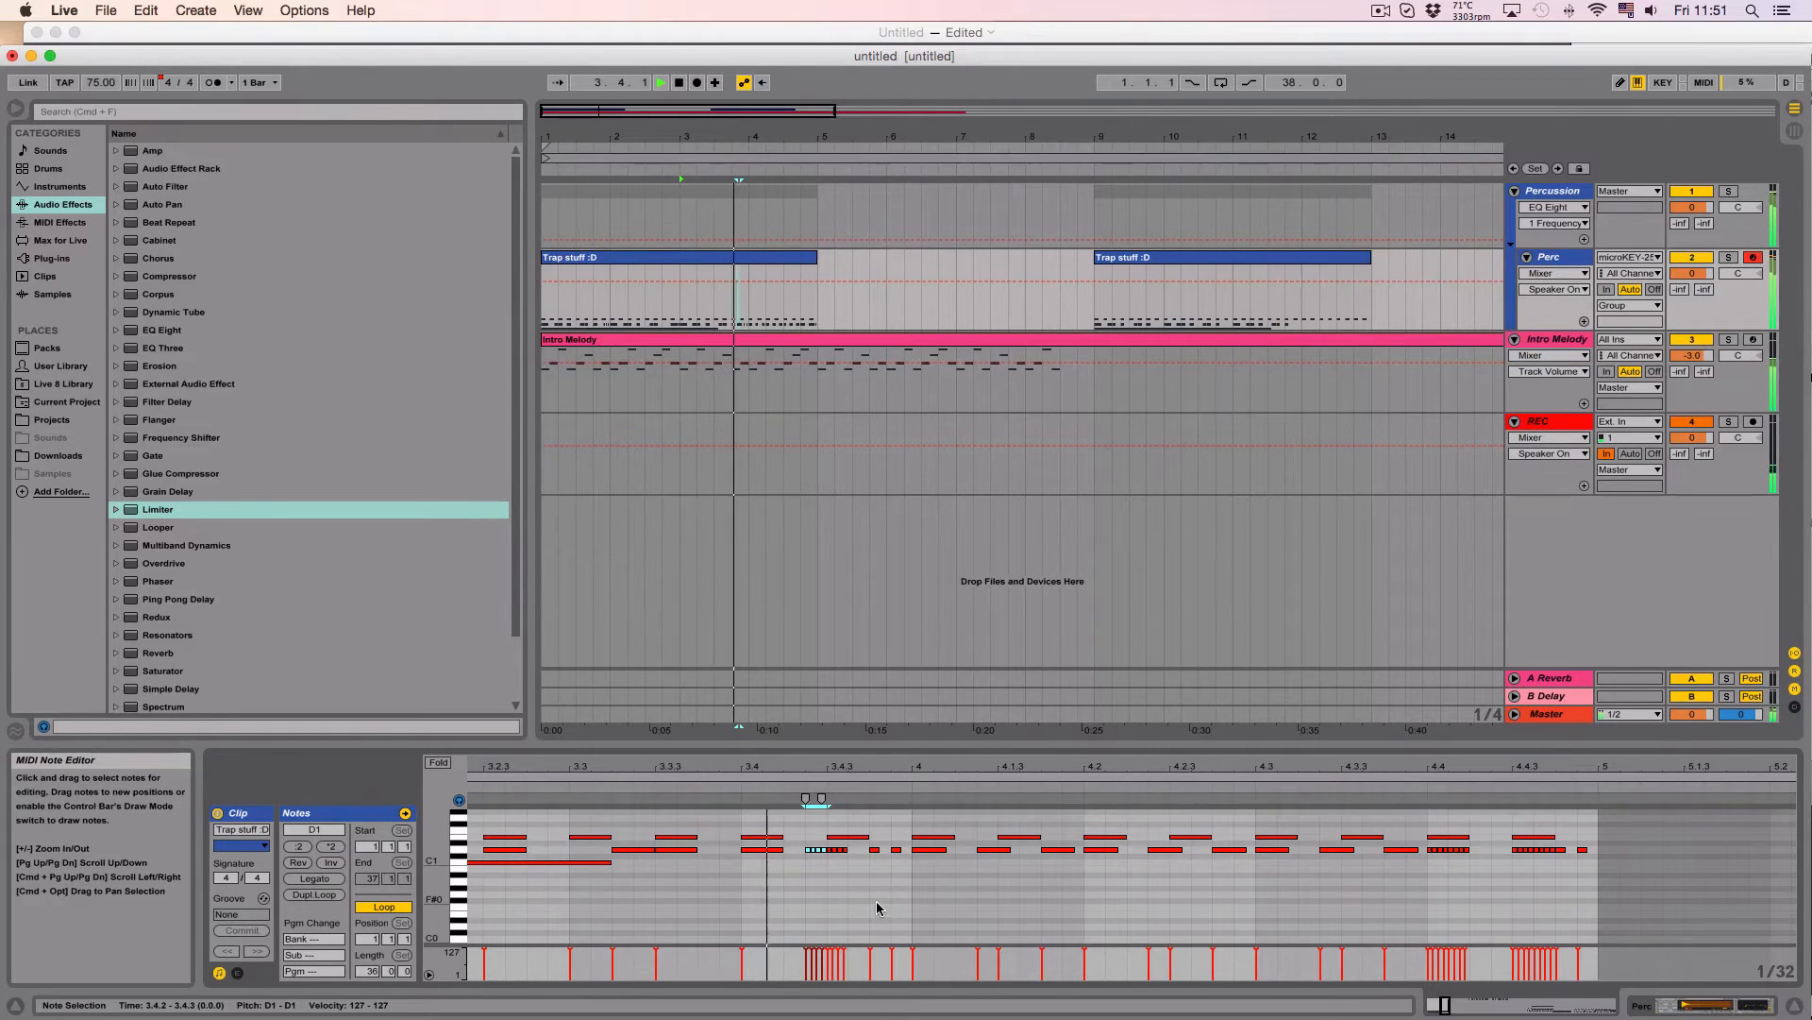
key("space")
key("super+z")
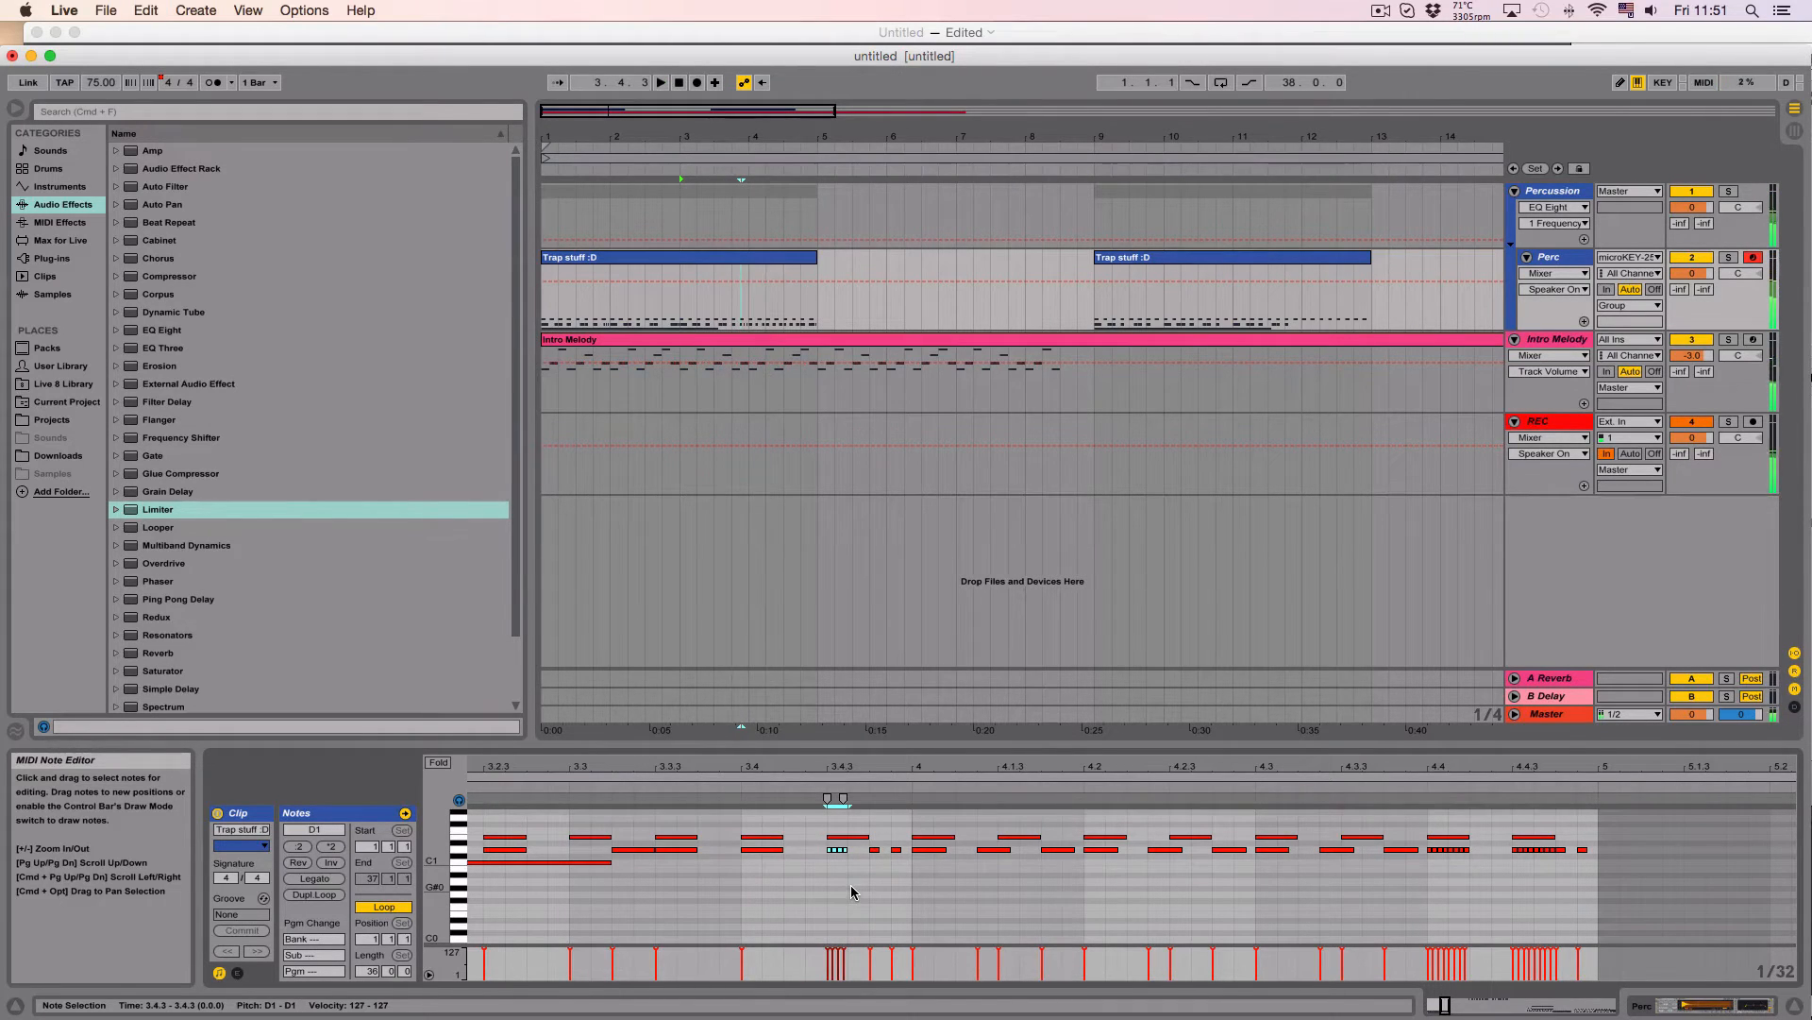
Step: Examine the D1 rolls at 4.4.1 and 4.4.3 up close and play the clip's ending from 4.3.1
left_click_drag(854, 770, 726, 698)
left_click_drag(734, 774, 734, 864)
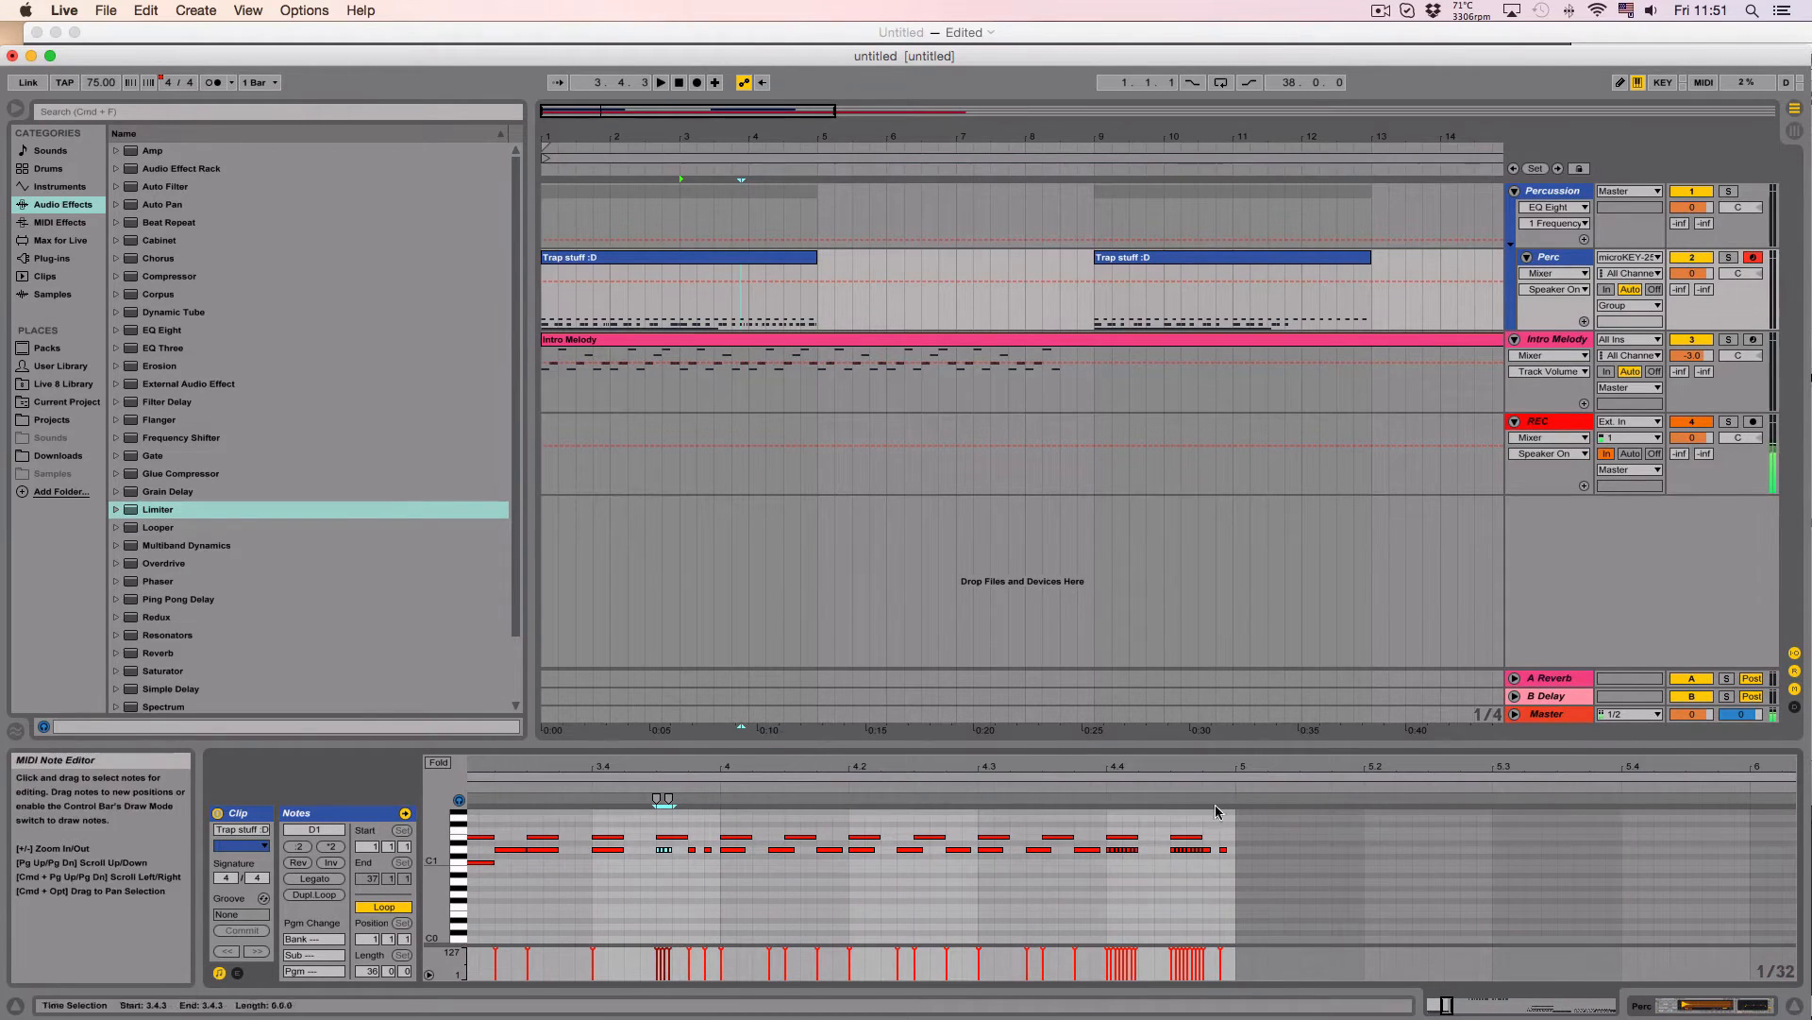
left_click_drag(1130, 770, 1126, 816)
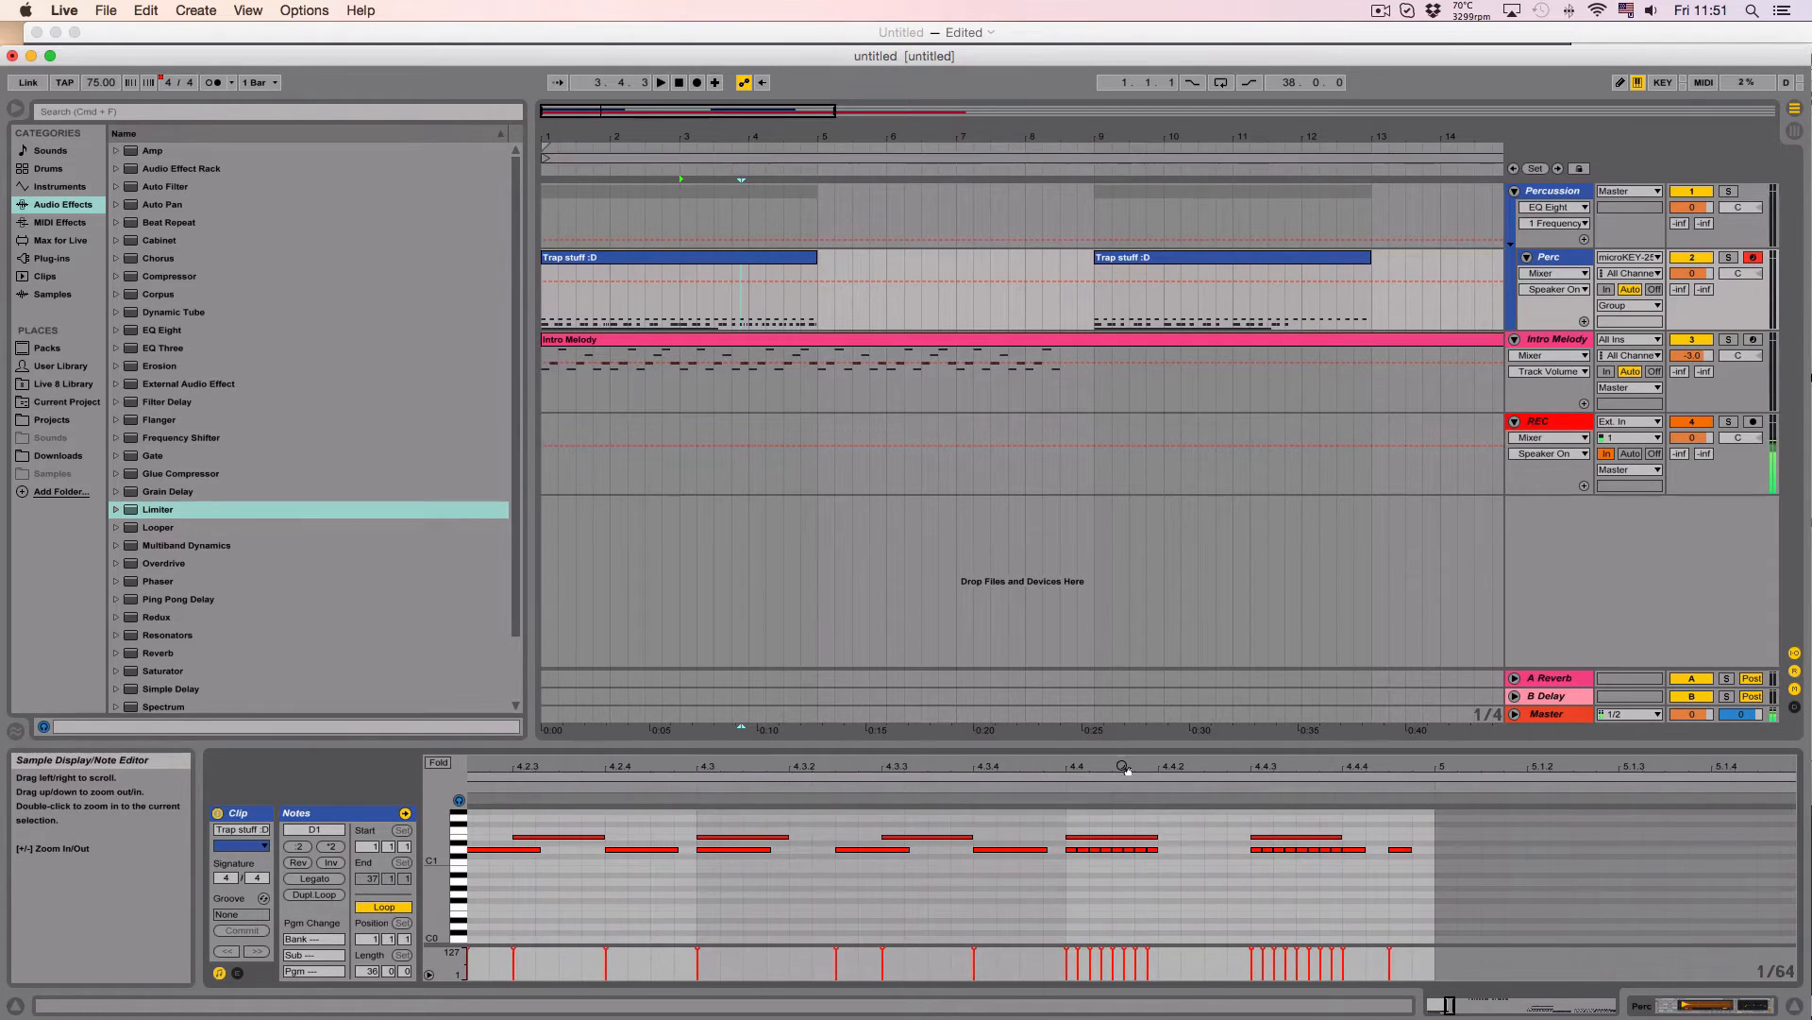
left_click(1073, 850)
key("minus")
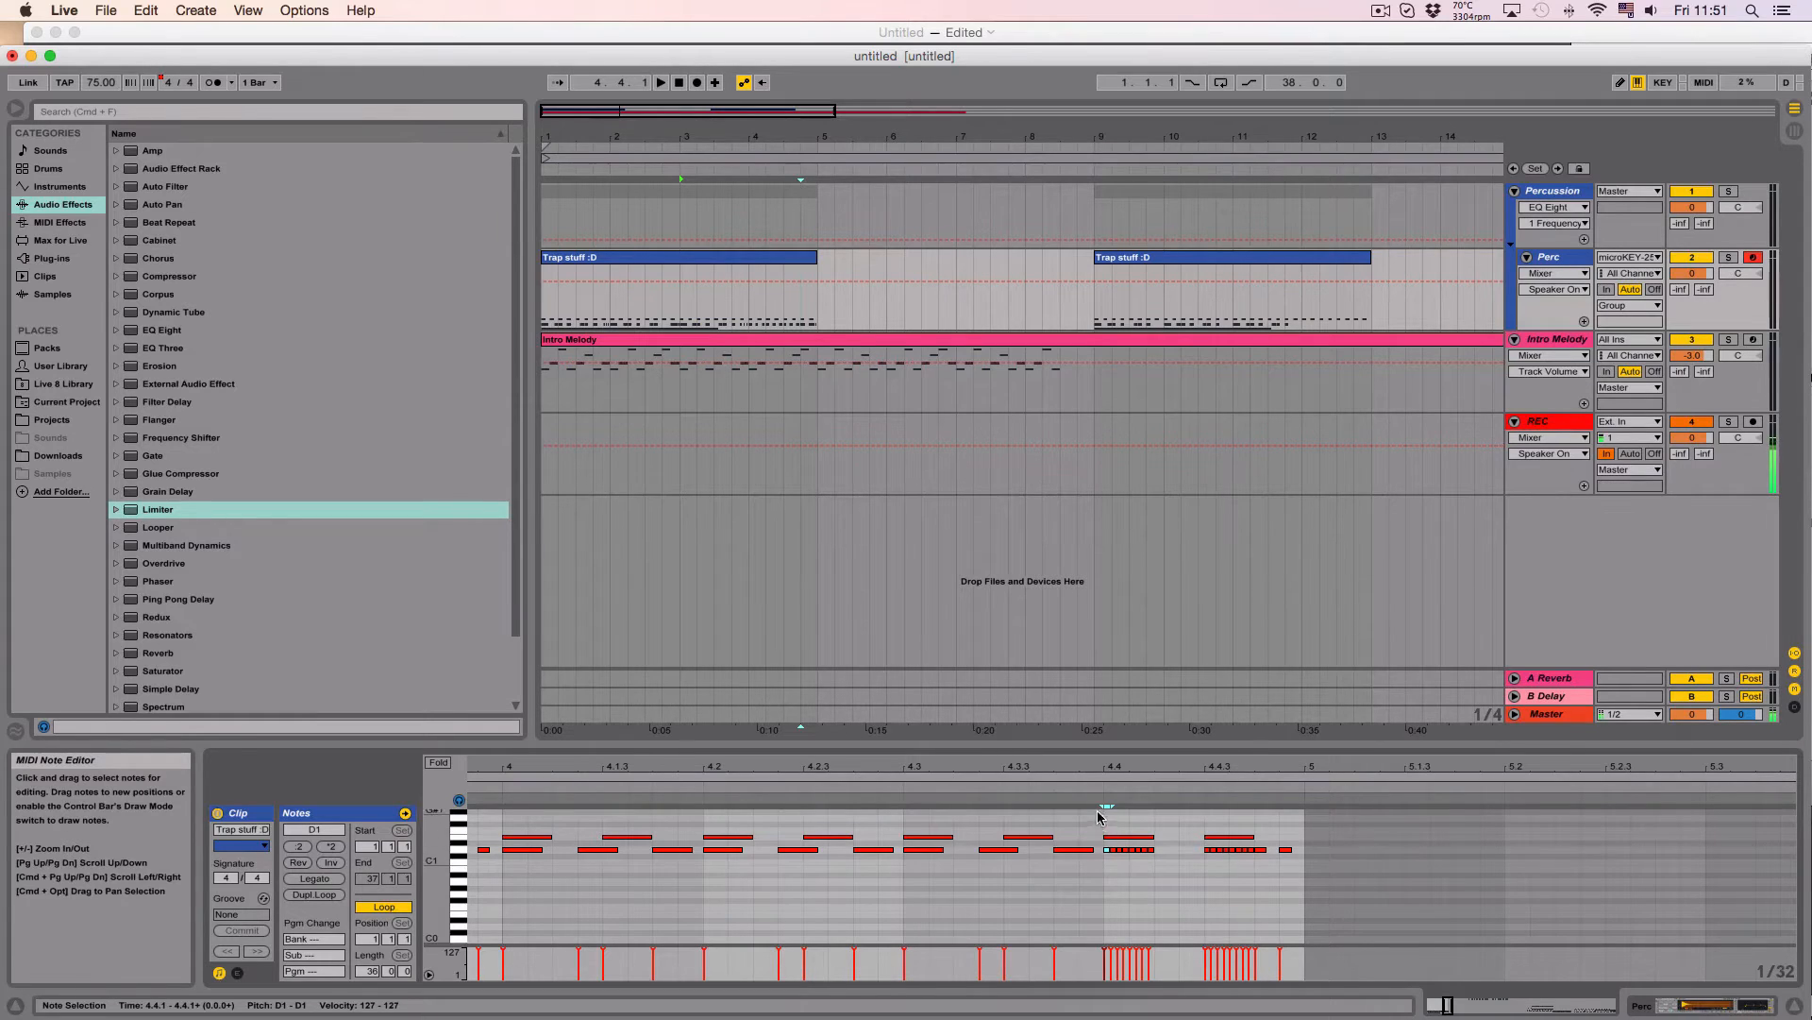
left_click(785, 296)
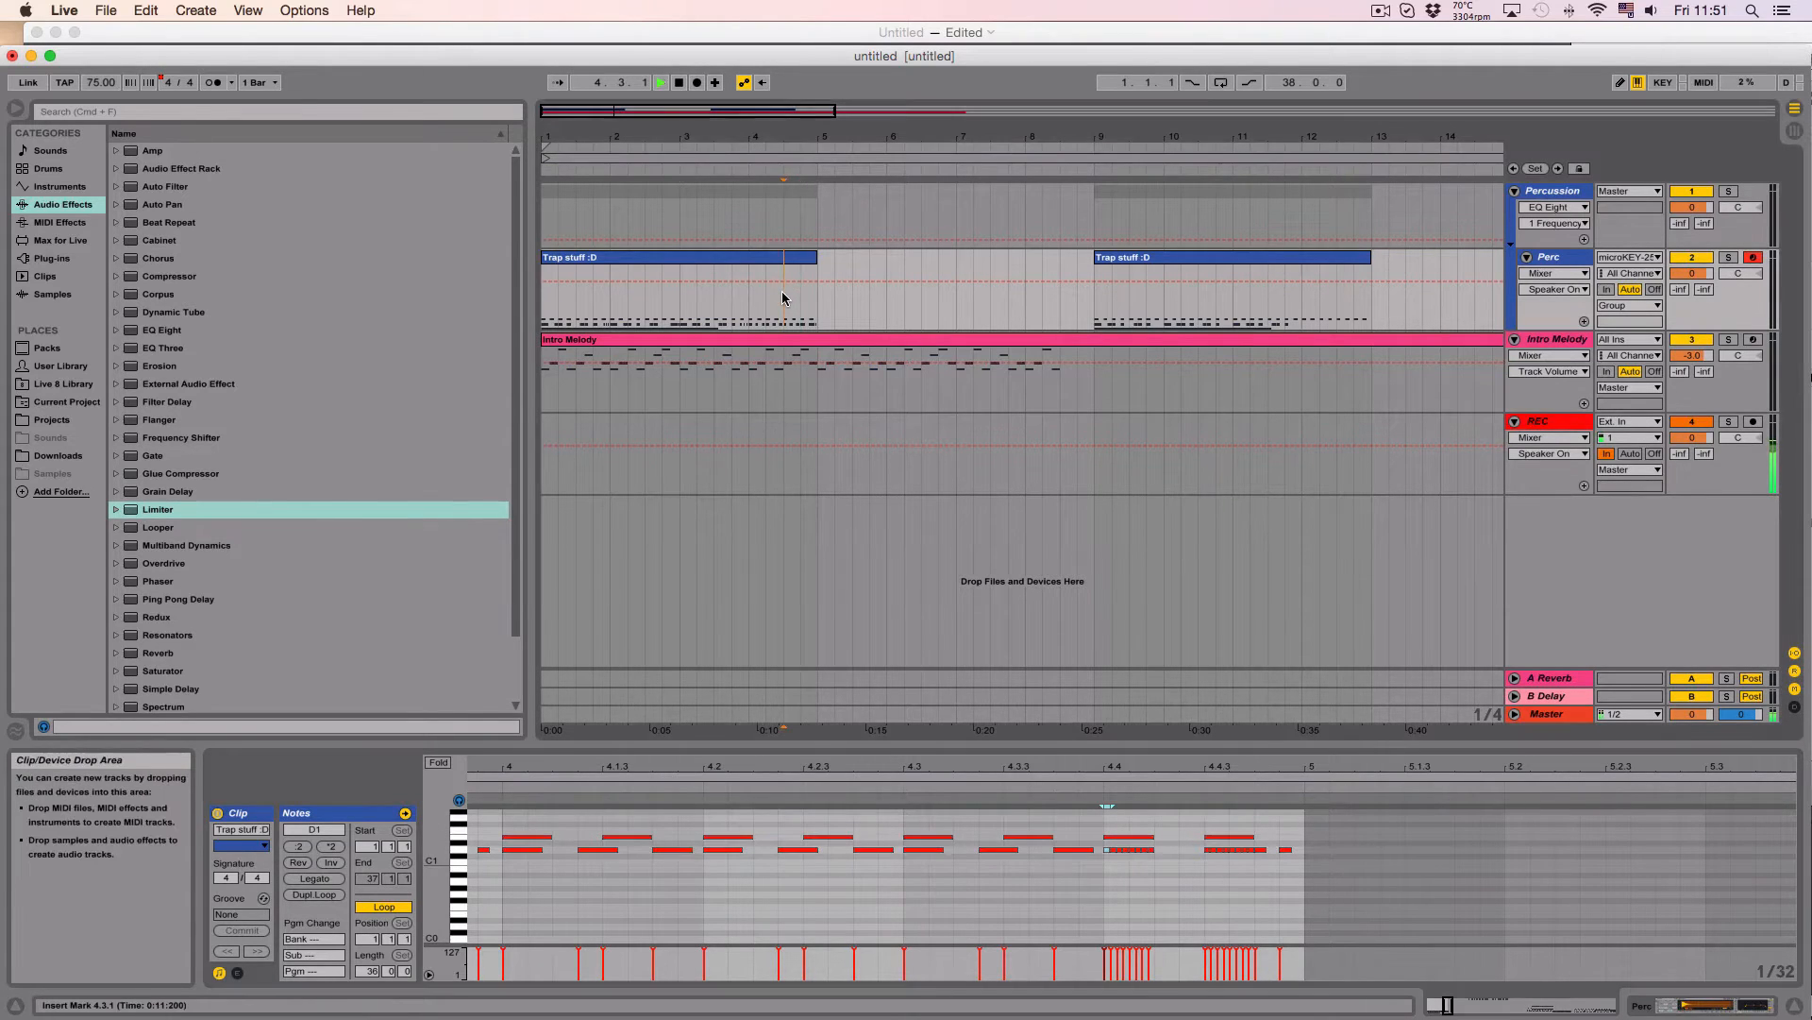
key("space")
key("space")
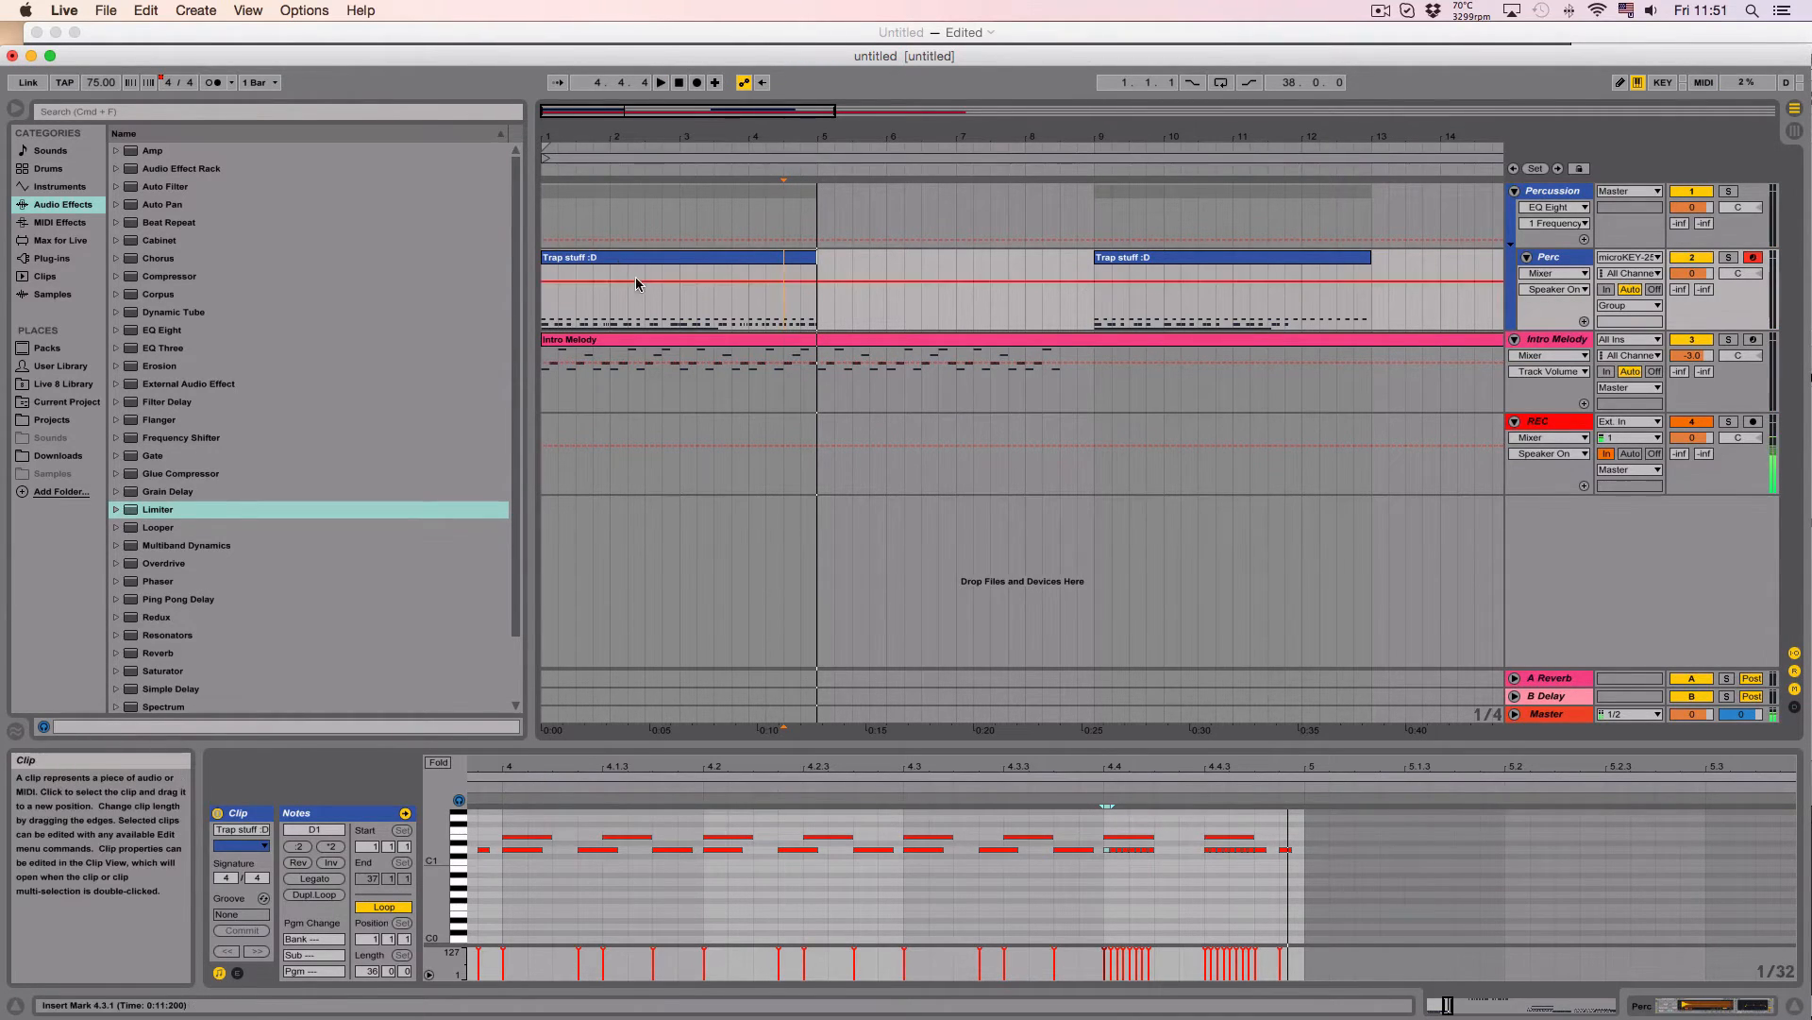
Step: Copy the four-bar Trap stuff clip on the Perc track to bar 5 and remove the older clip at bar 9
left_click_drag(593, 261, 869, 264)
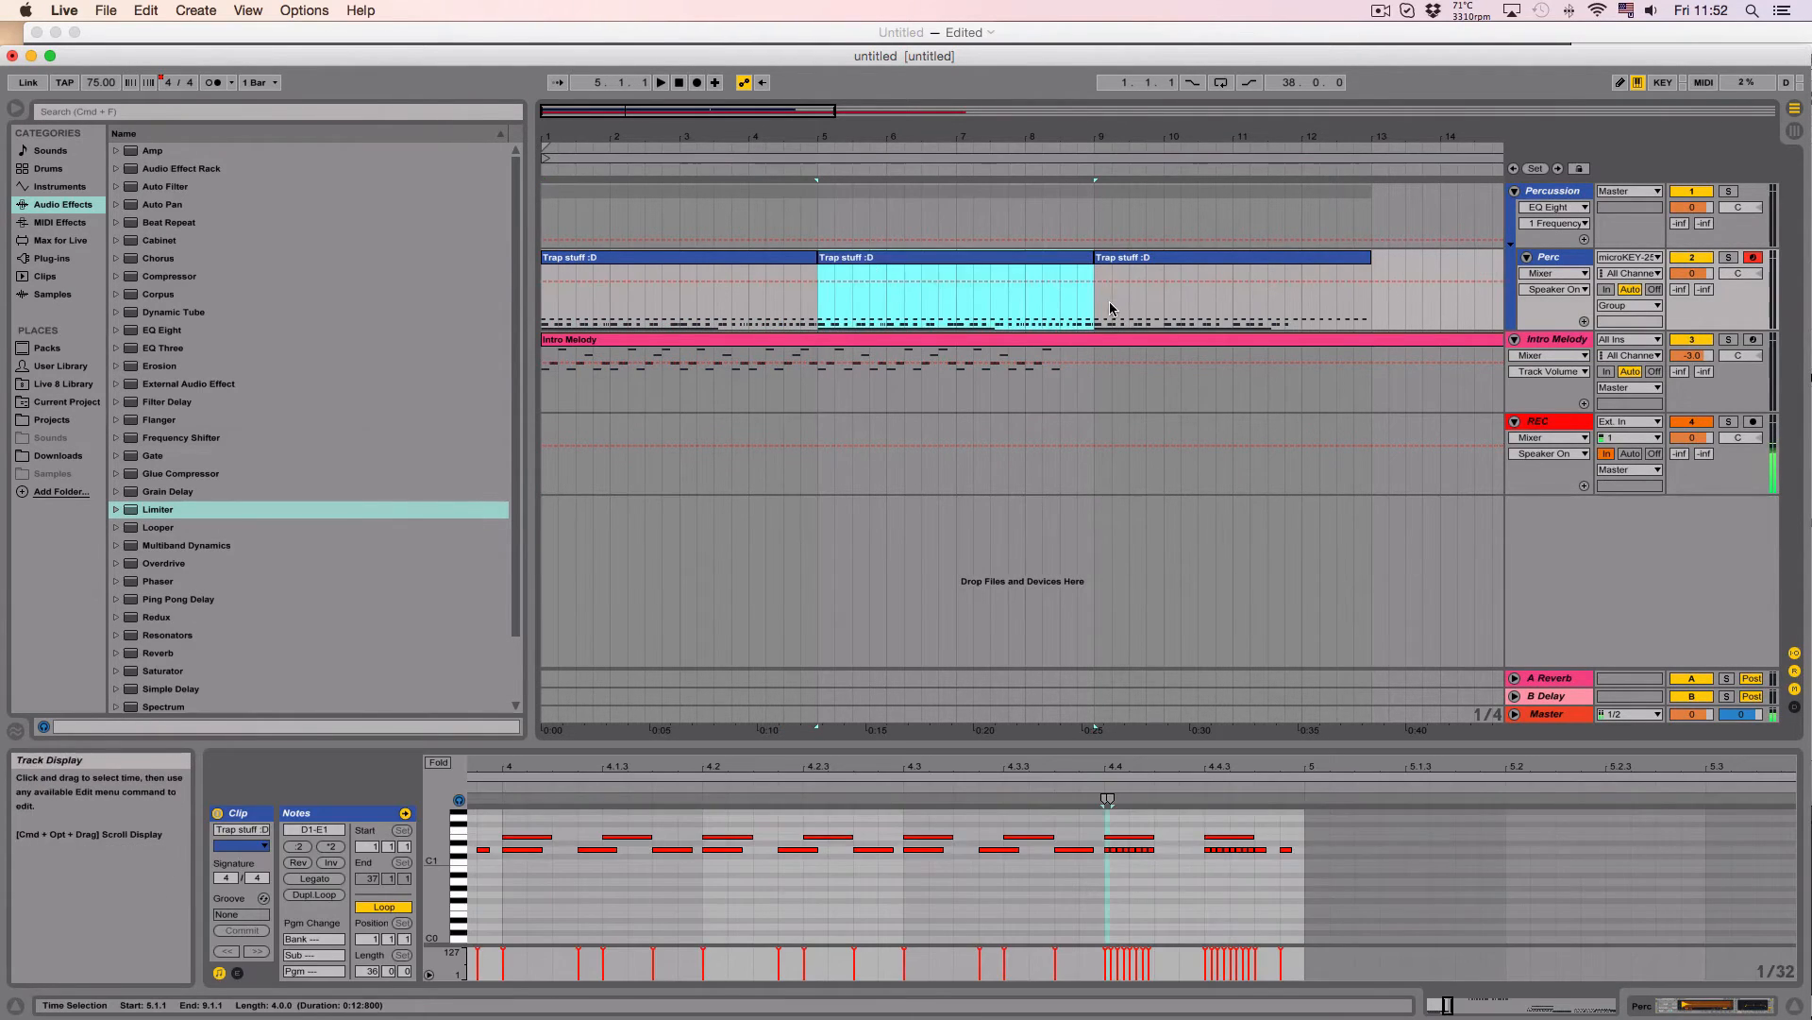
left_click(1112, 258)
left_click_drag(1112, 257, 1213, 263)
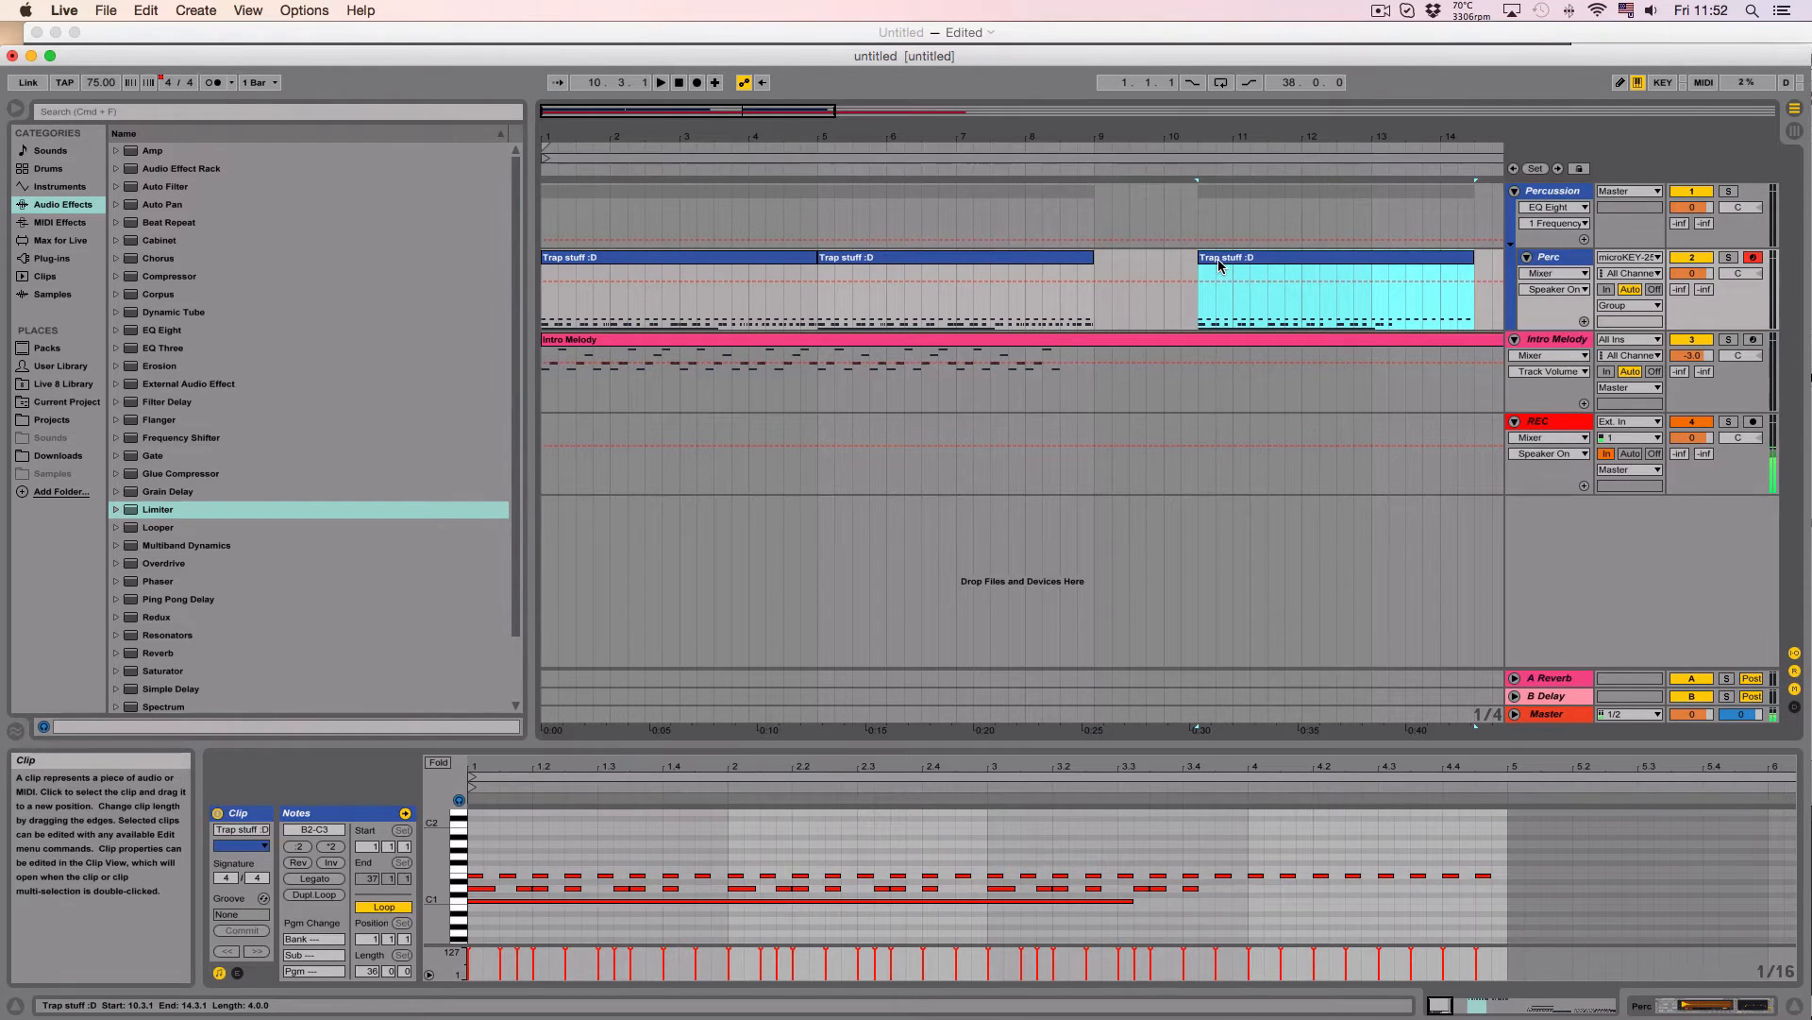
key("Delete")
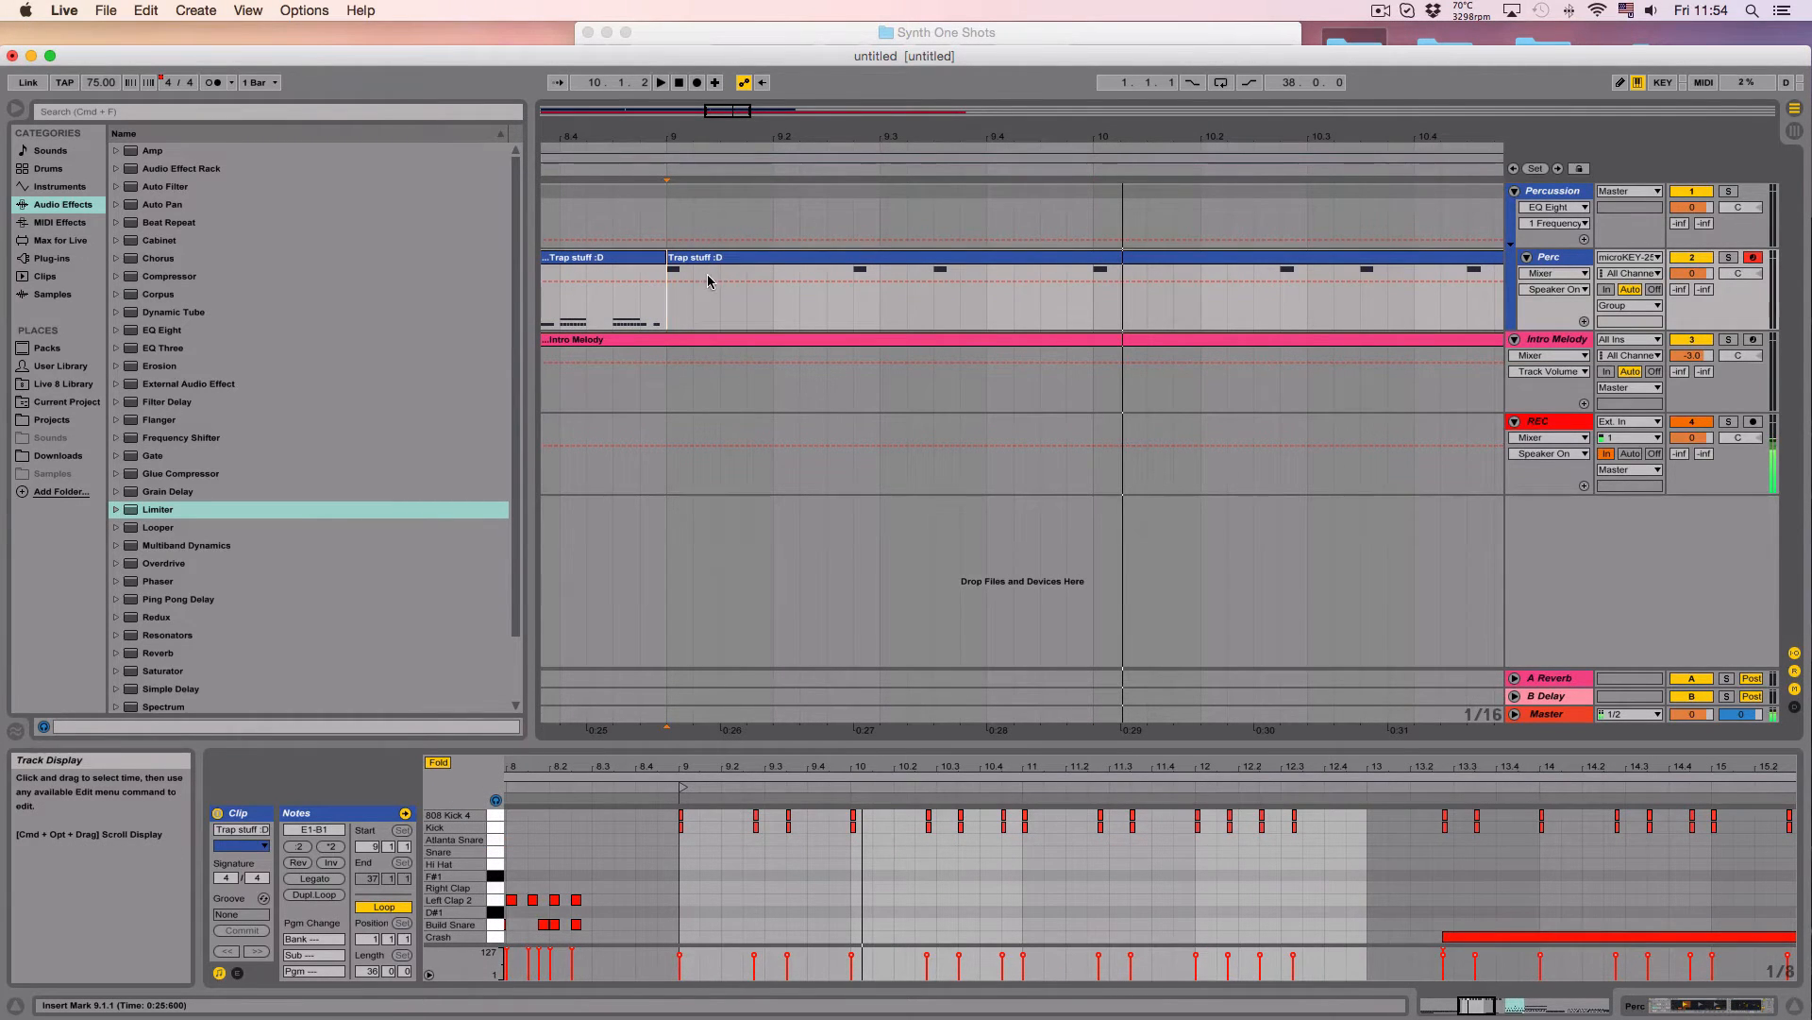
Step: Open the Perc track's Drum Rack and examine the Fade In setting of the 808 Kick 4 pad
left_click(1682, 1007)
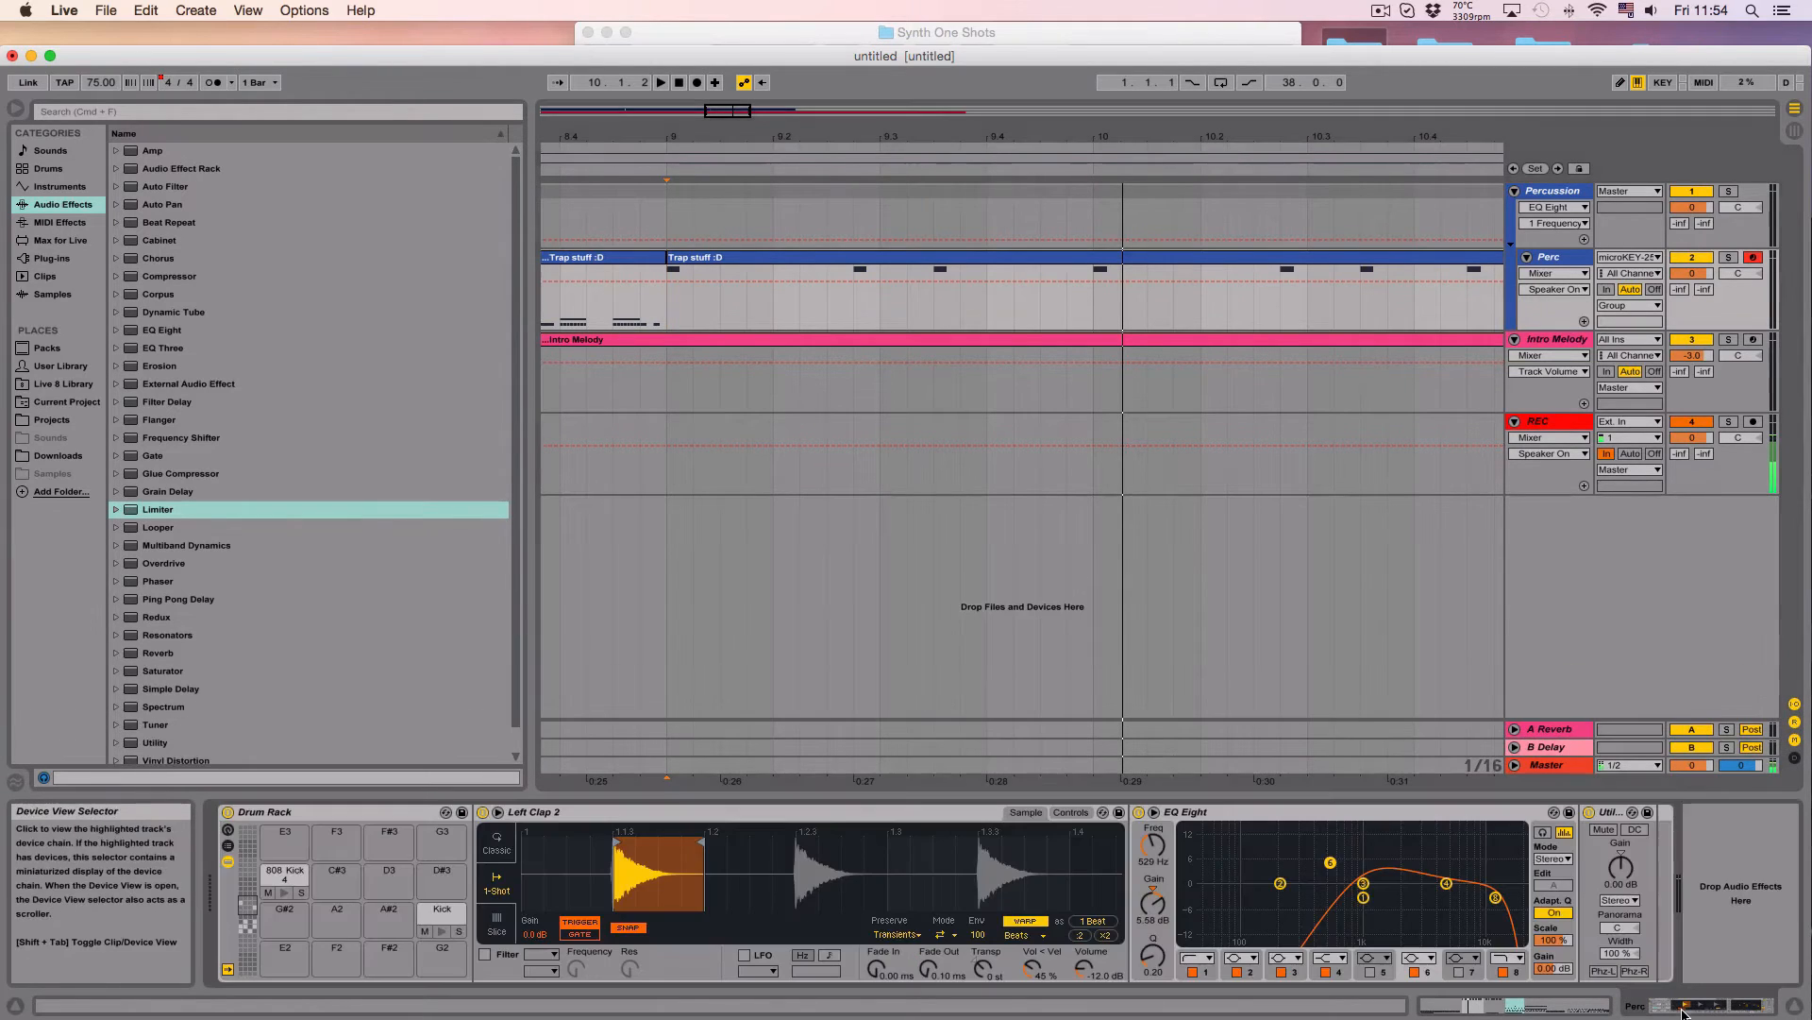
left_click(284, 870)
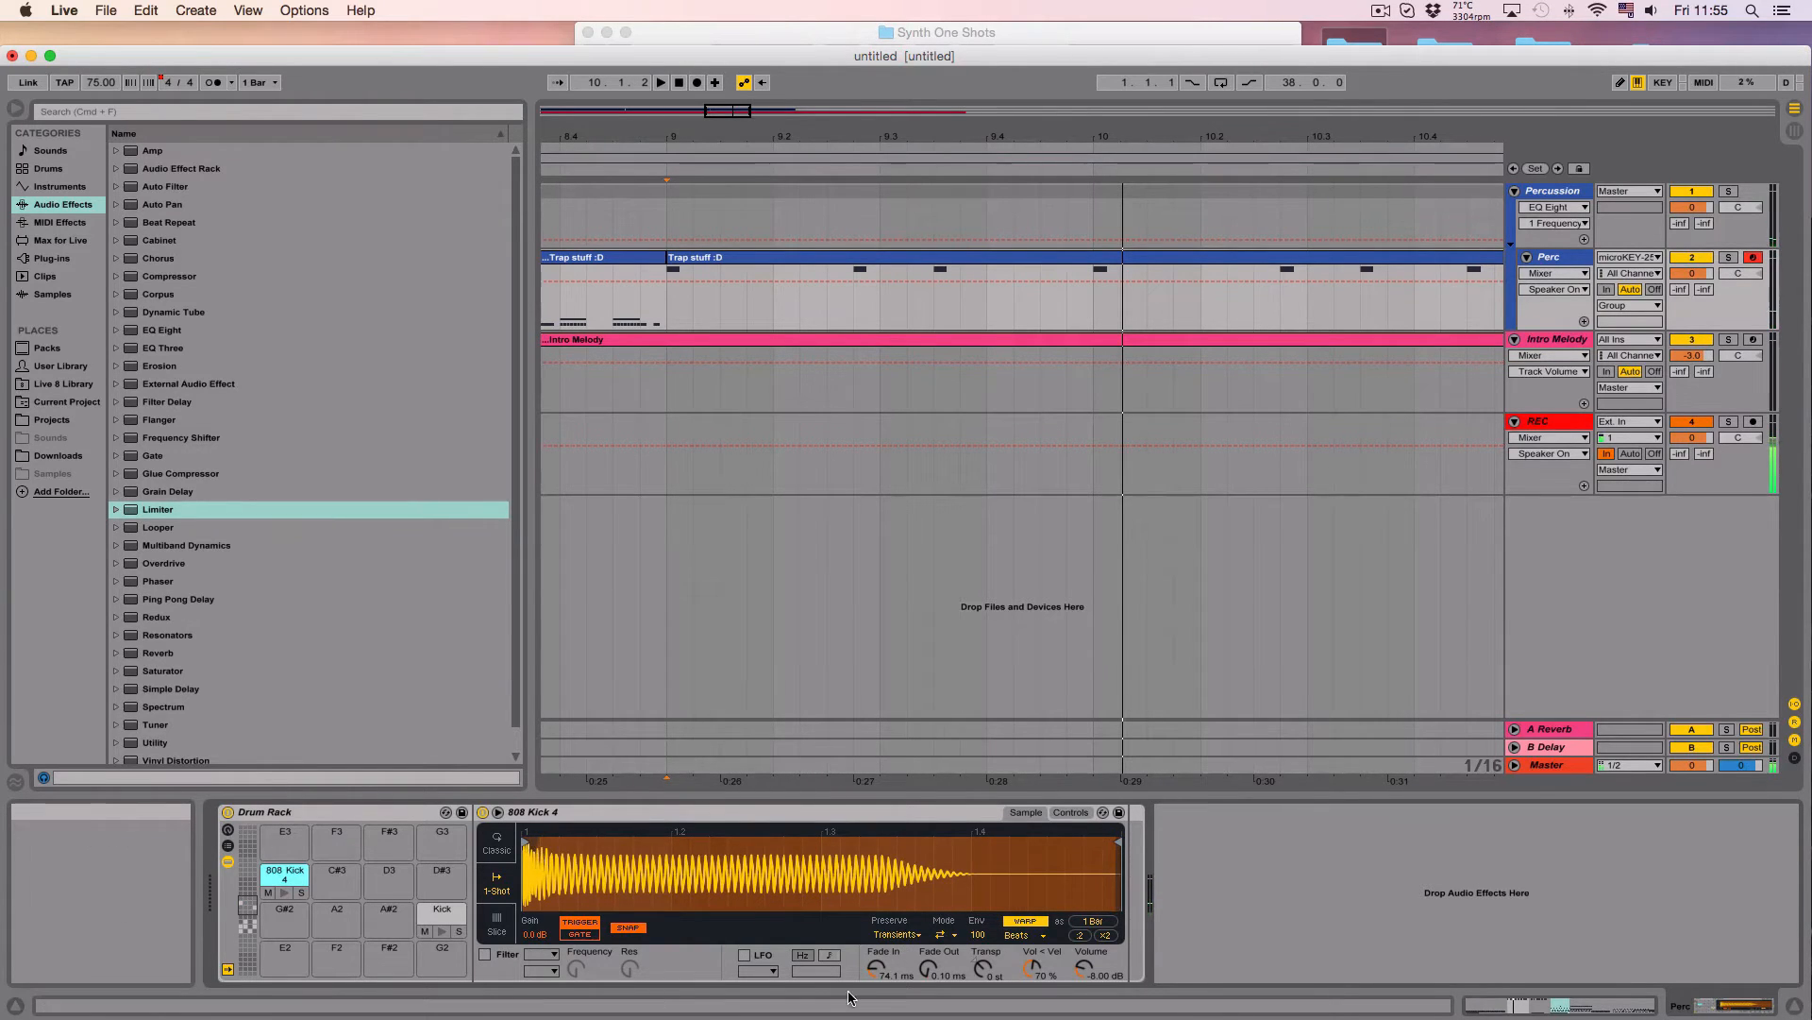
left_click(878, 975)
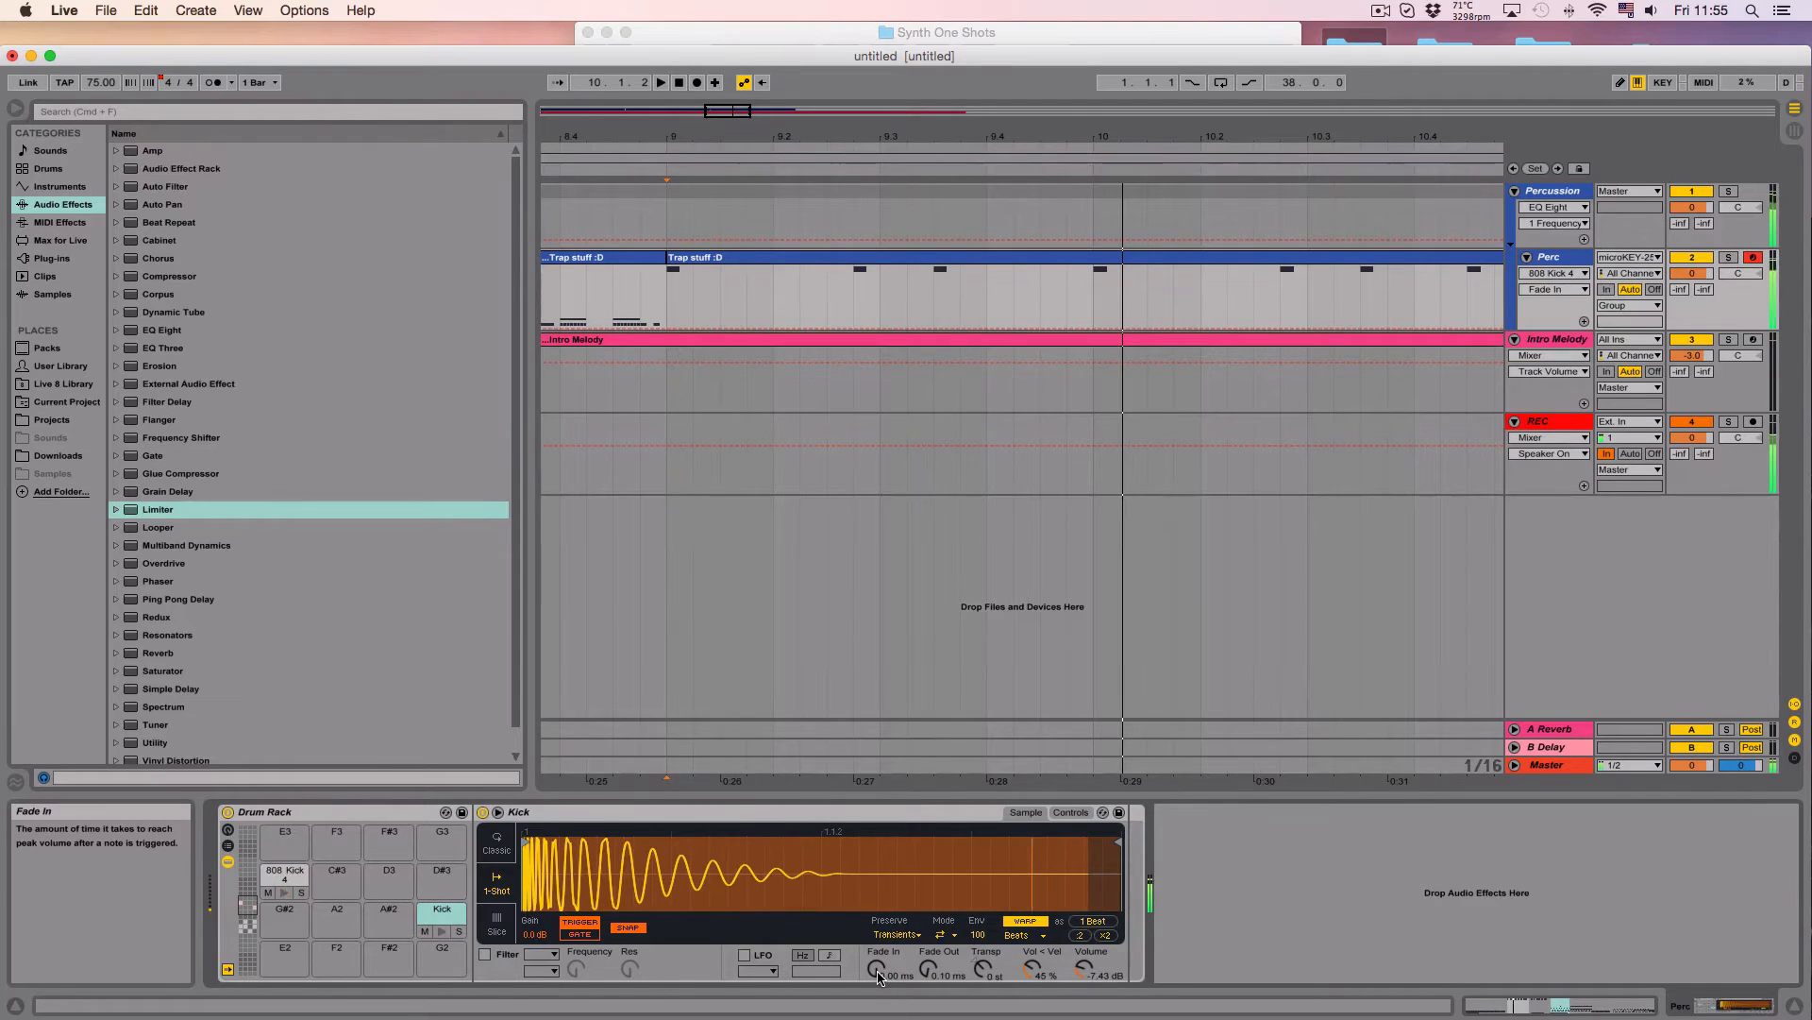
Step: Try the Kick pad's Fade In at 70.7 ms and return it to 0.00 ms
left_click_drag(878, 978, 878, 953)
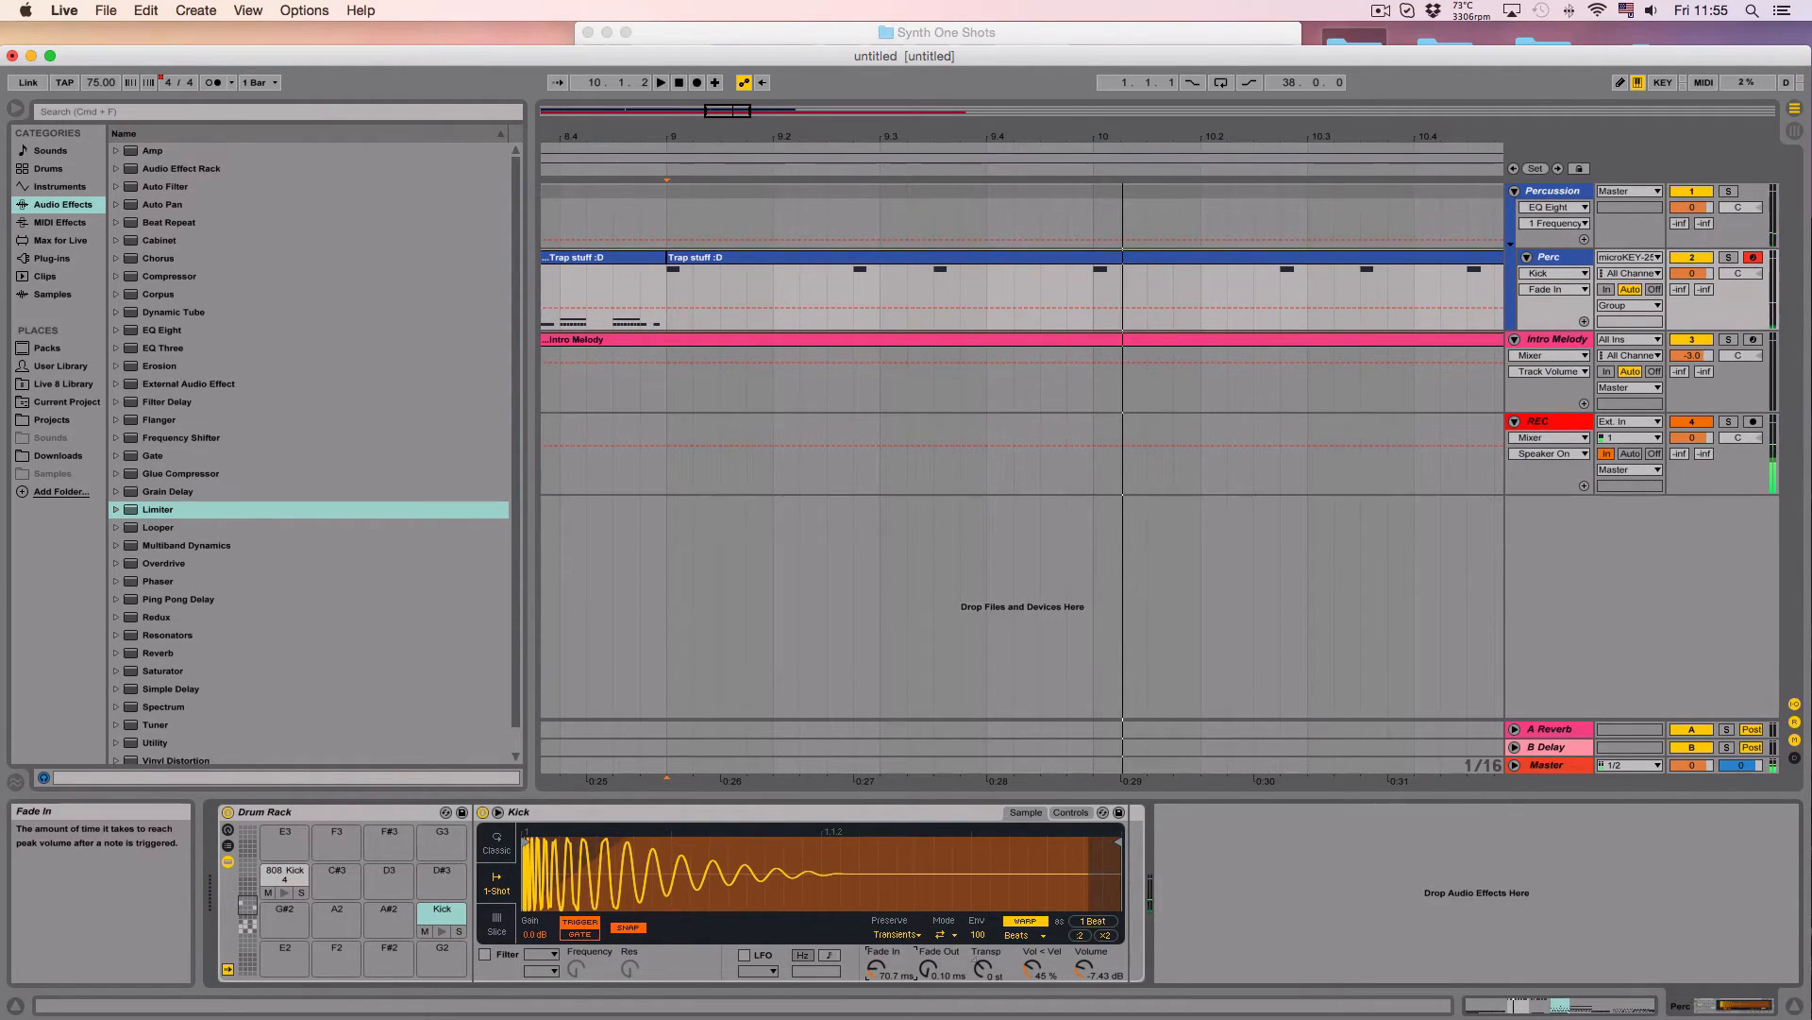
mouse_move(878, 968)
left_mouse_down()
mouse_move(878, 1001)
mouse_move(881, 951)
left_mouse_up()
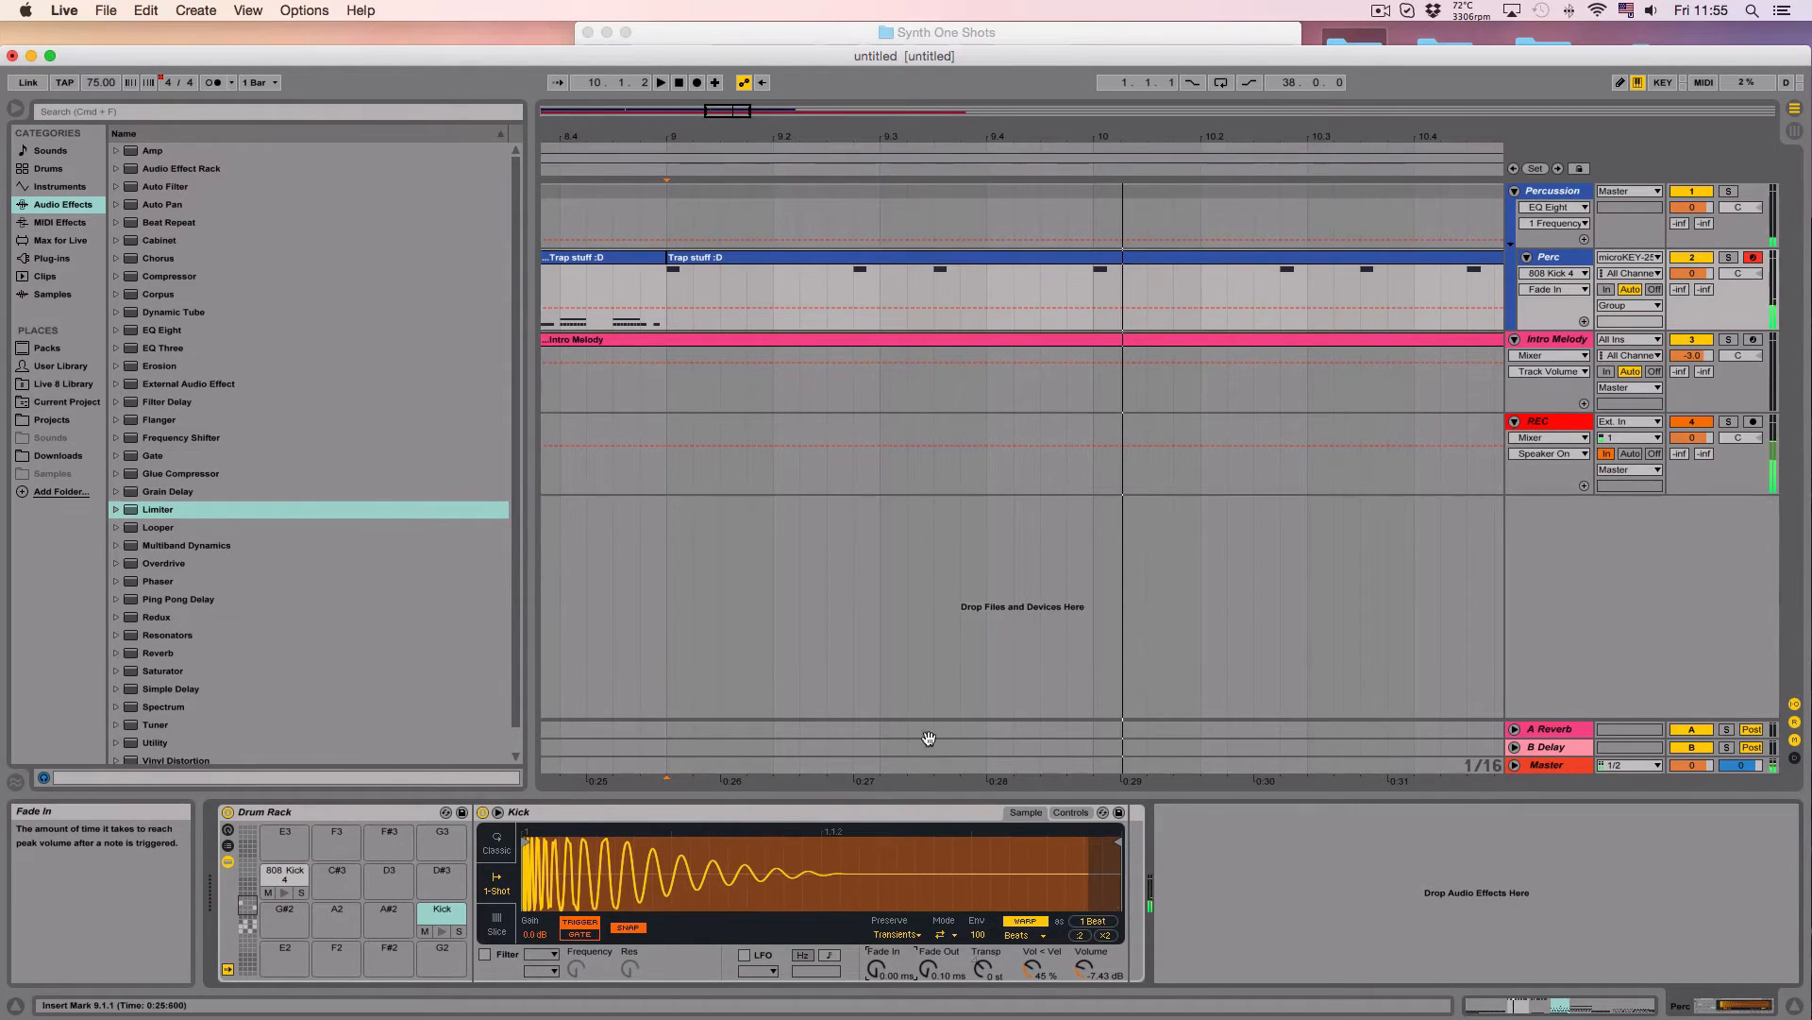
Step: Set the playback start to bar 9 on the Perc track and show the Drum Rack pads from C1 to D#2
left_click(675, 303)
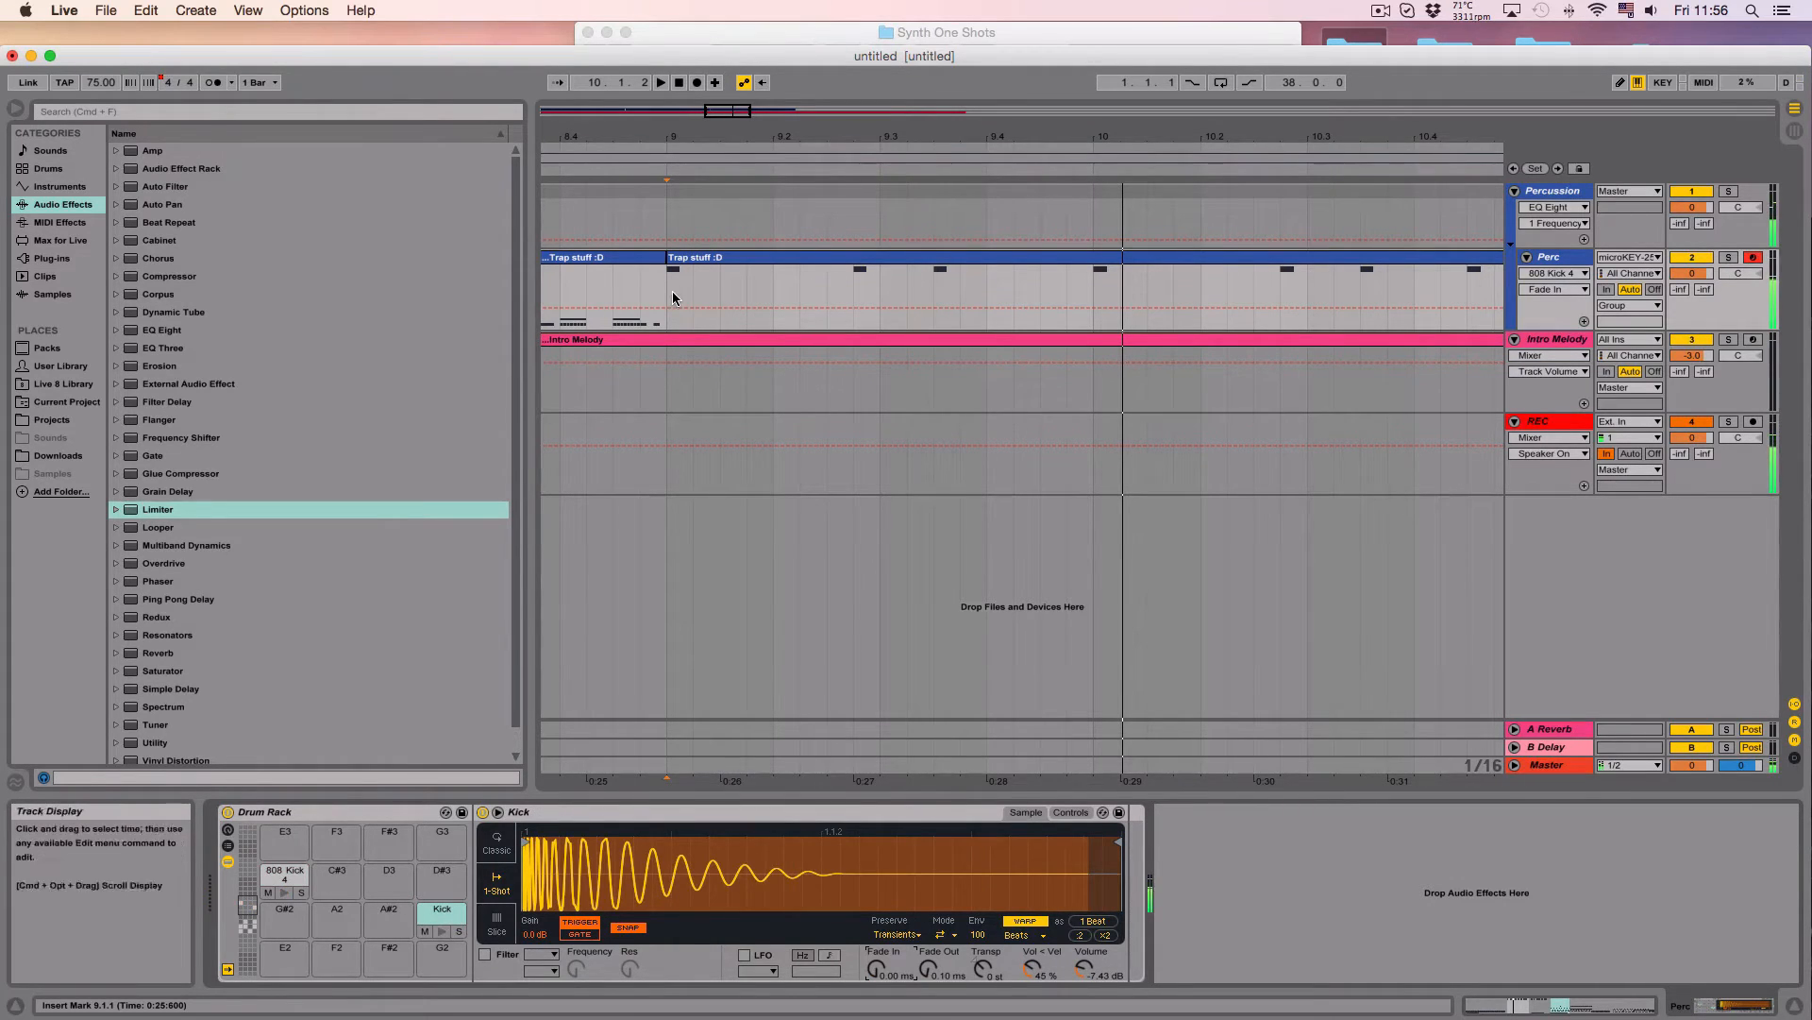
key("space")
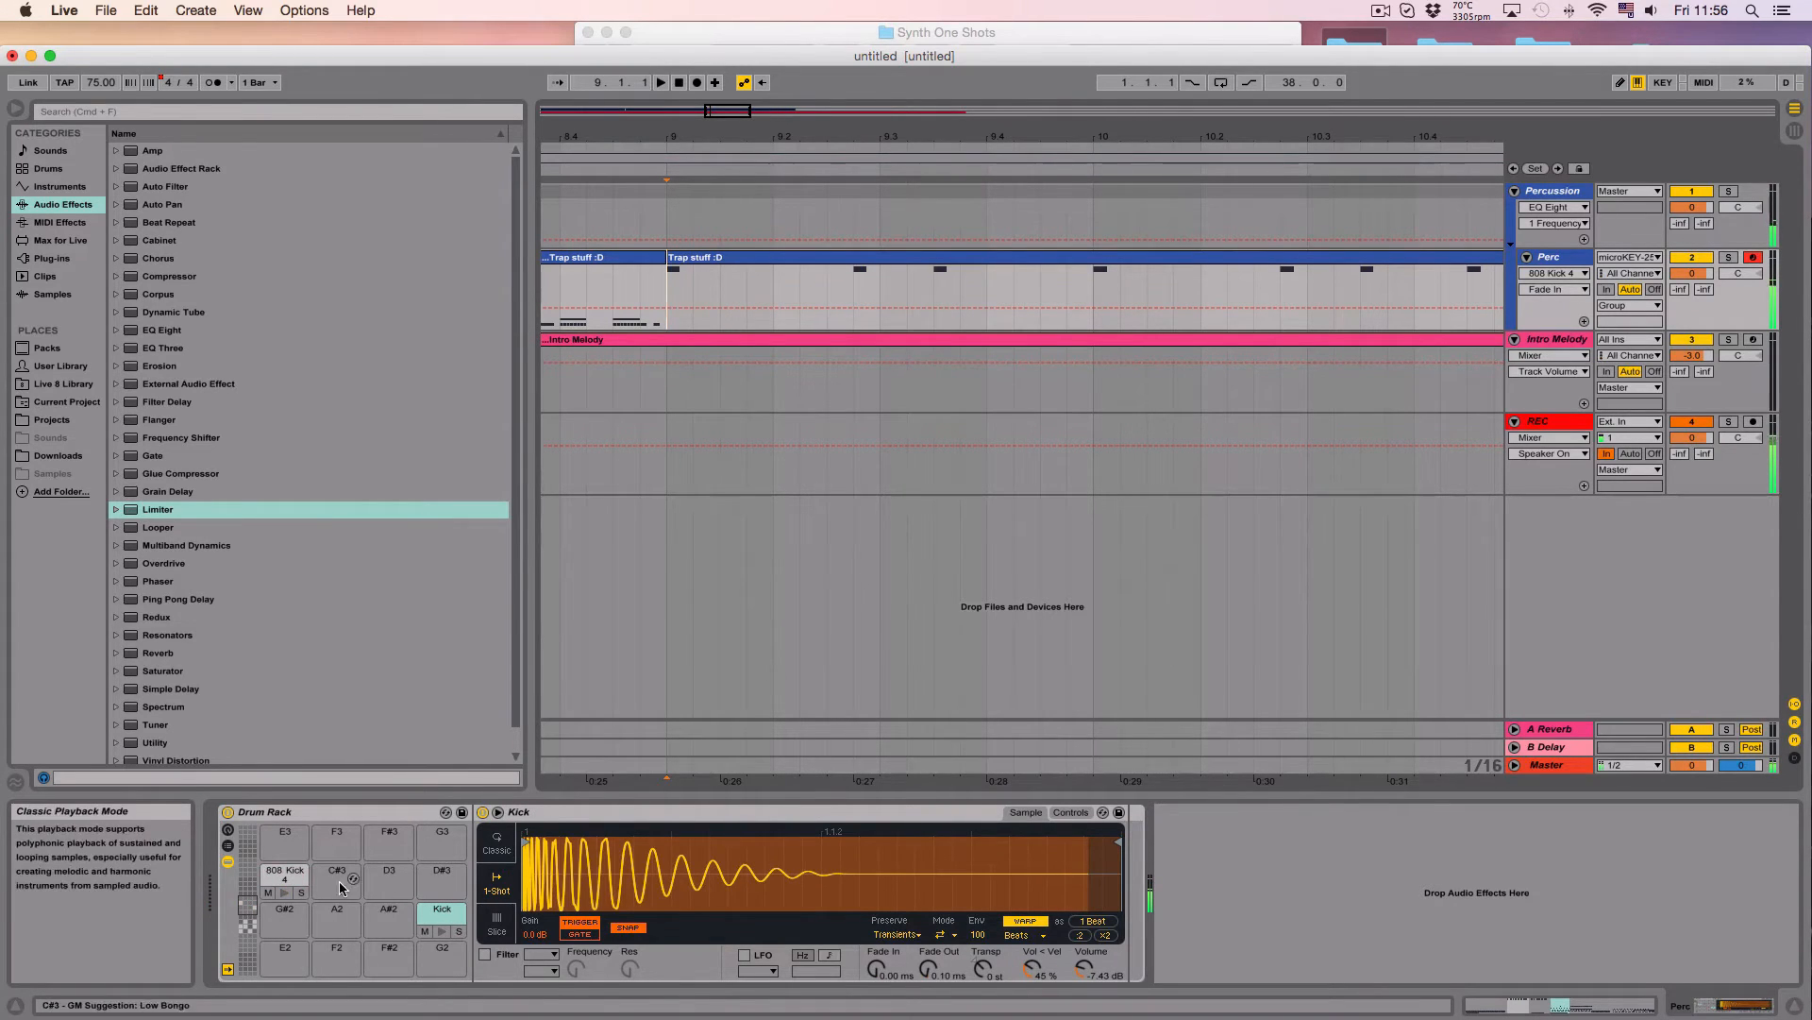
left_click(247, 909)
left_click(247, 909)
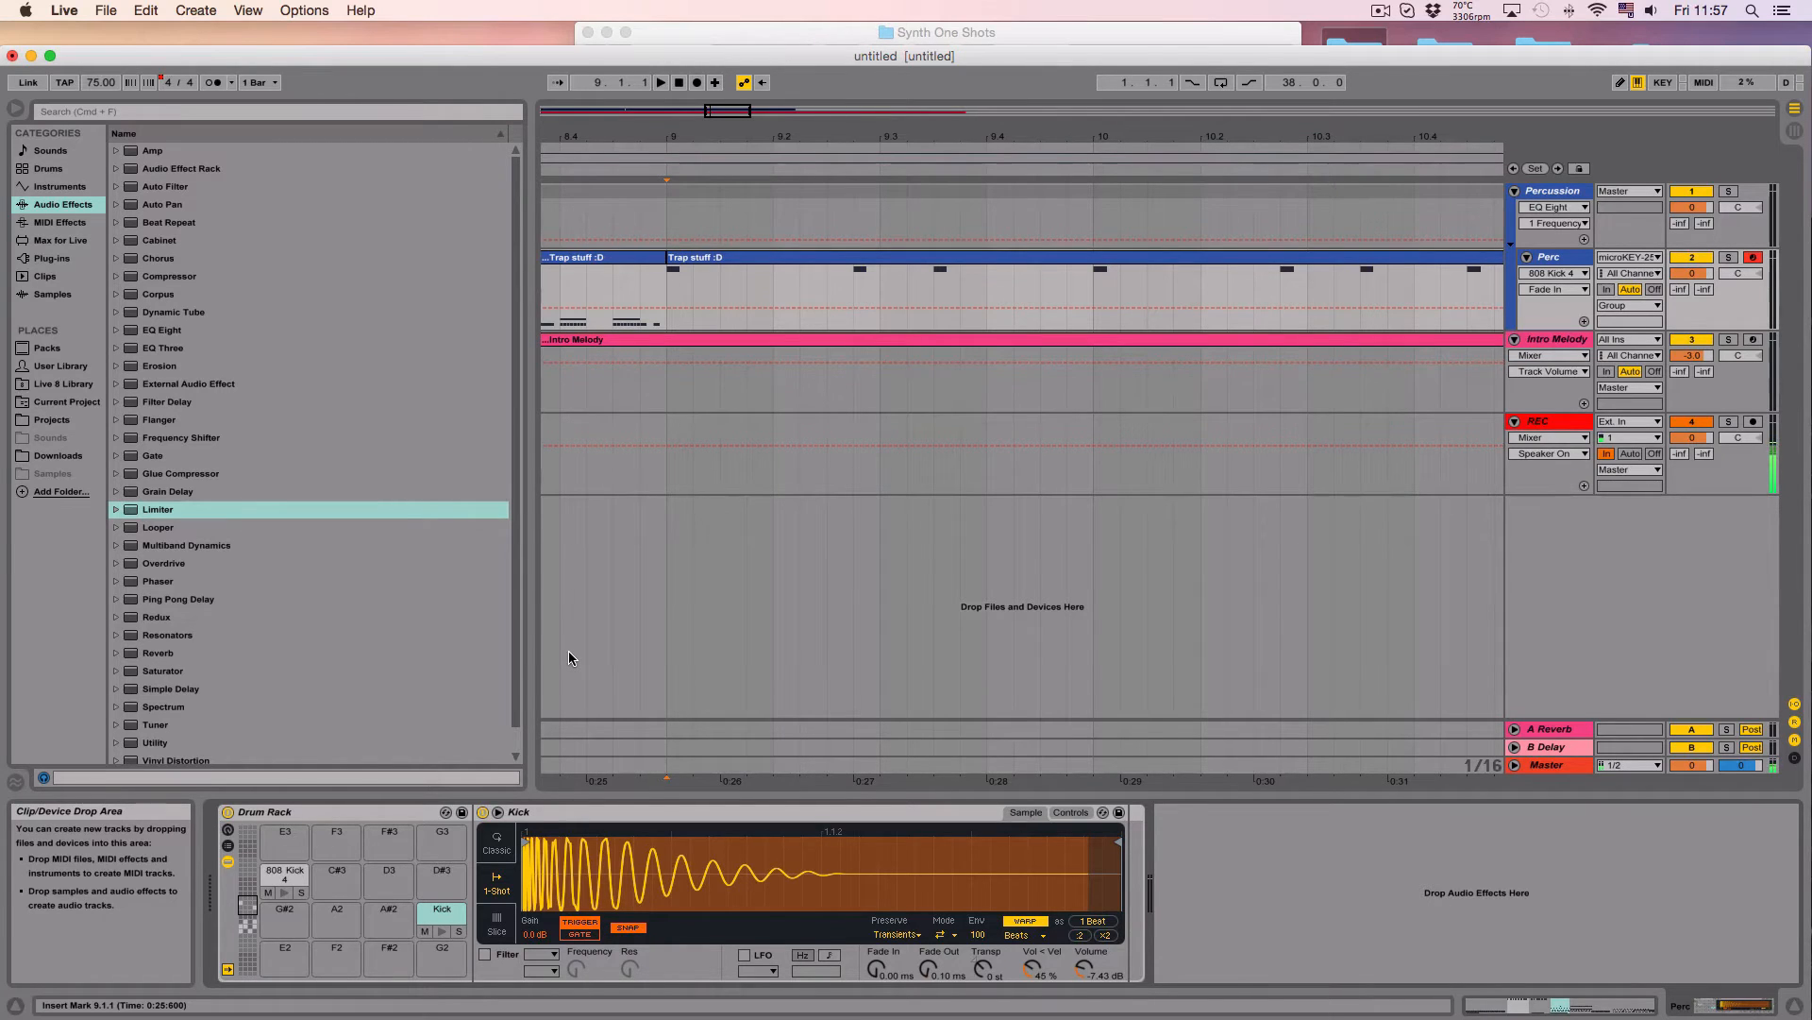
left_click(244, 928)
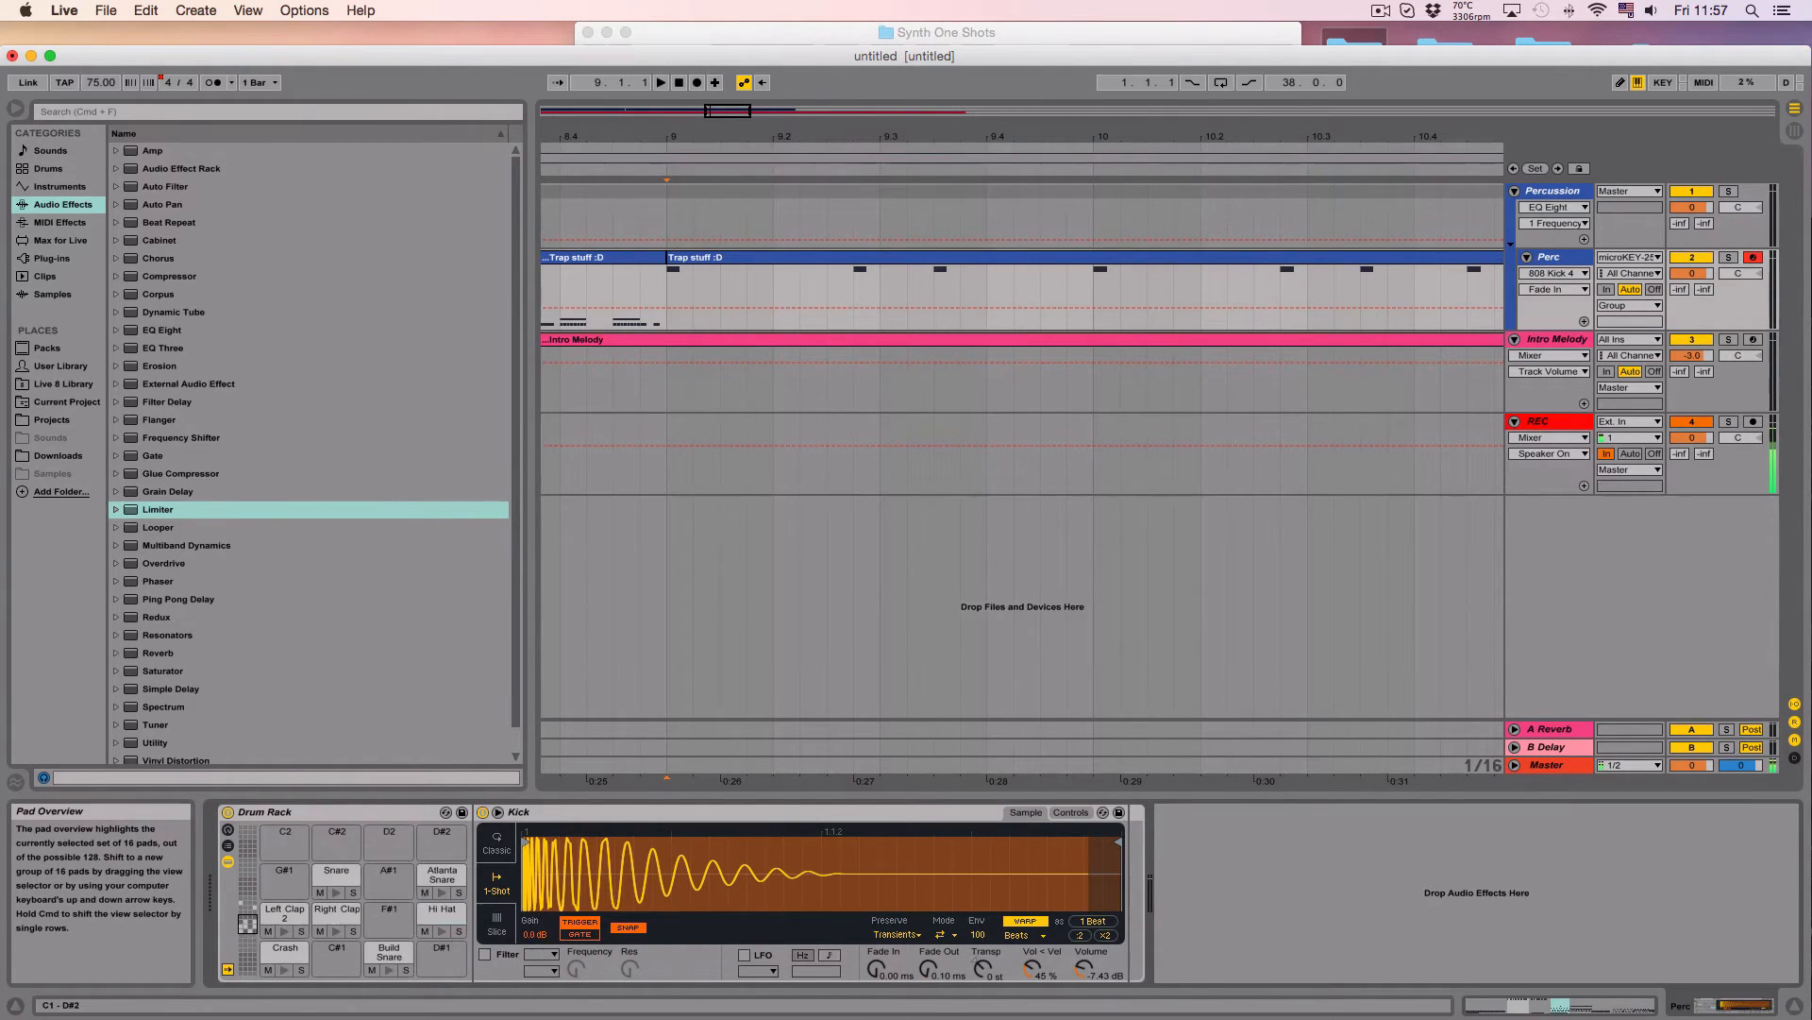
Step: Examine the samples and EQ Eight curves of the Left Clap 2, Right Clap, Snare, Build Snare, Hi Hat, Atlanta Snare and Crash pads
left_click(286, 914)
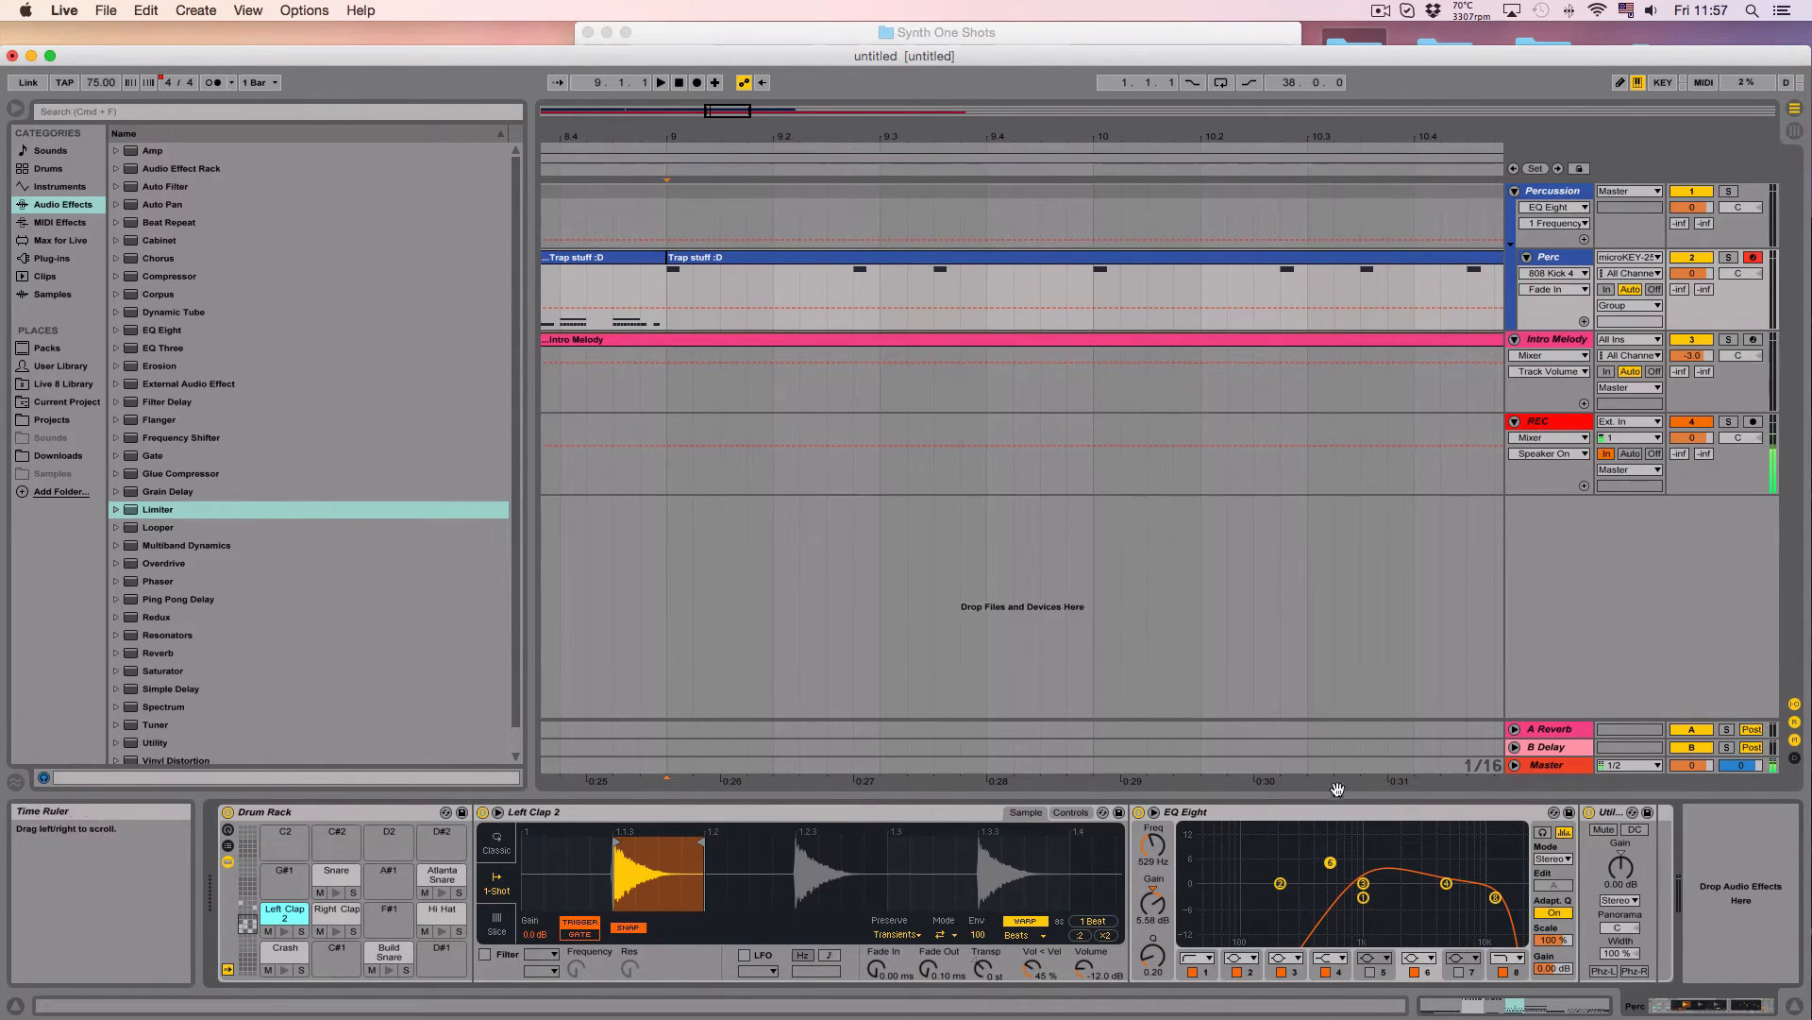
left_click(337, 913)
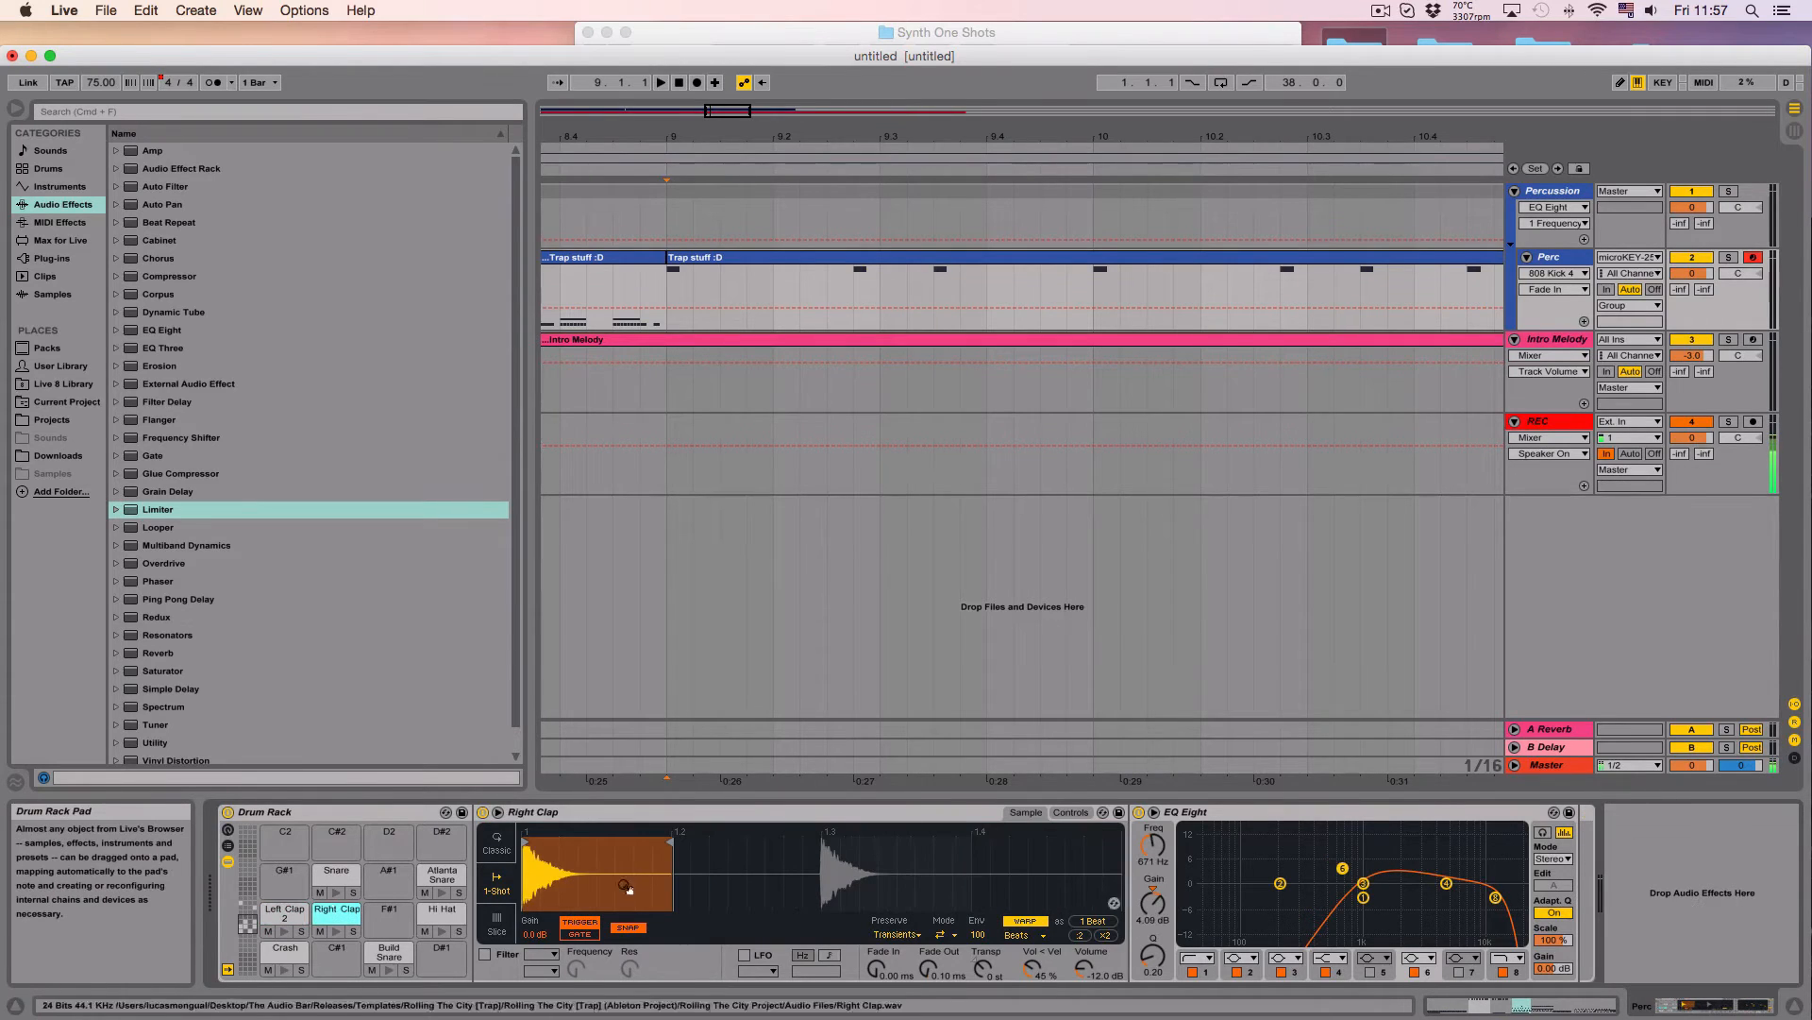
left_click(336, 874)
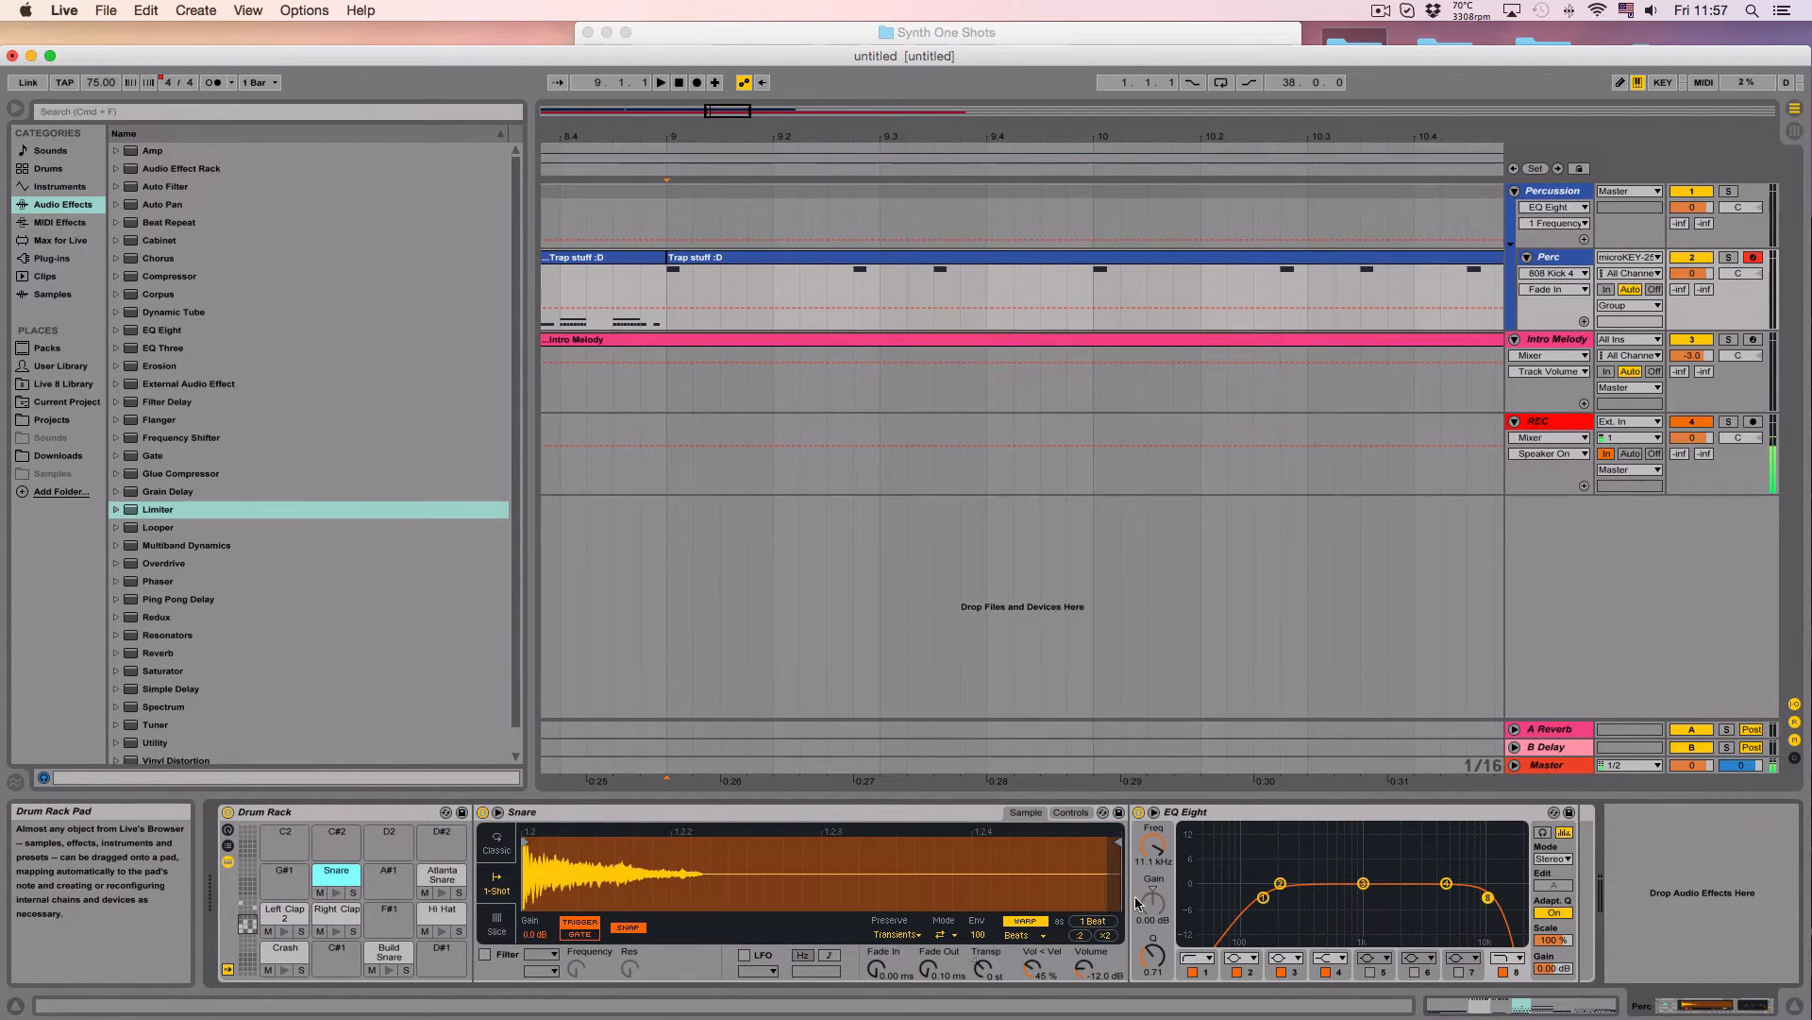
left_click(390, 951)
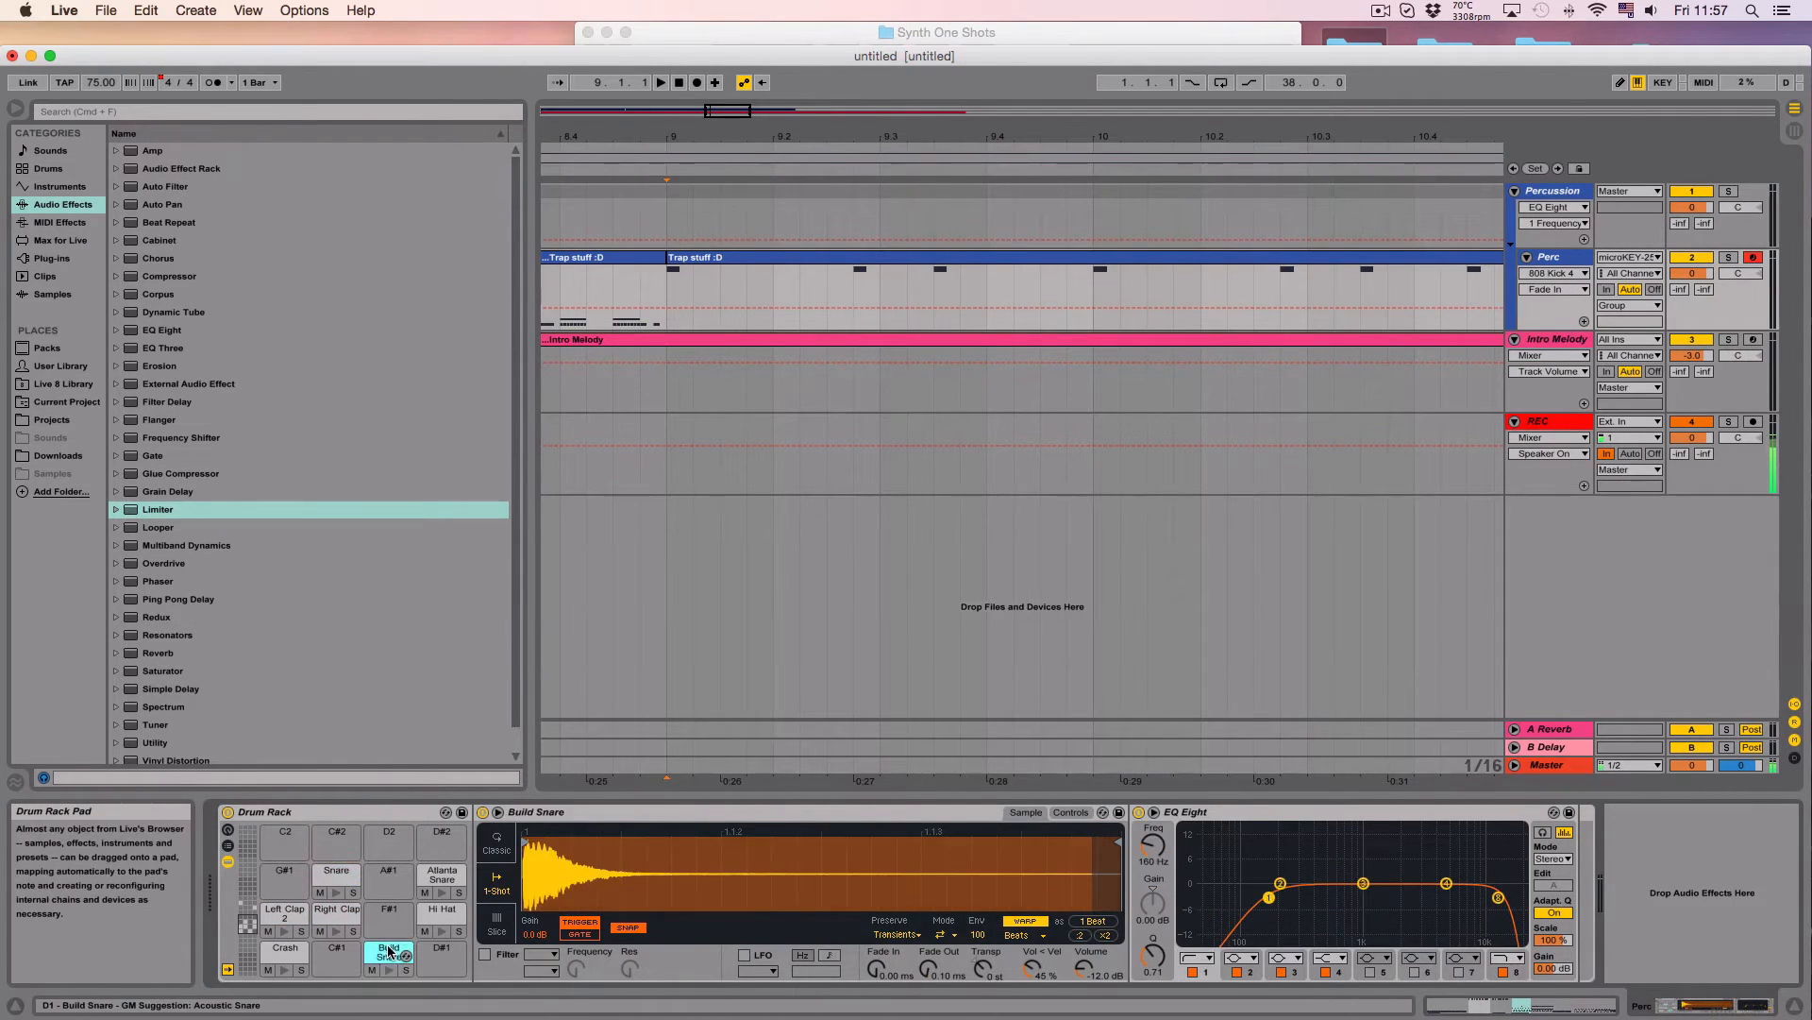
left_click(442, 912)
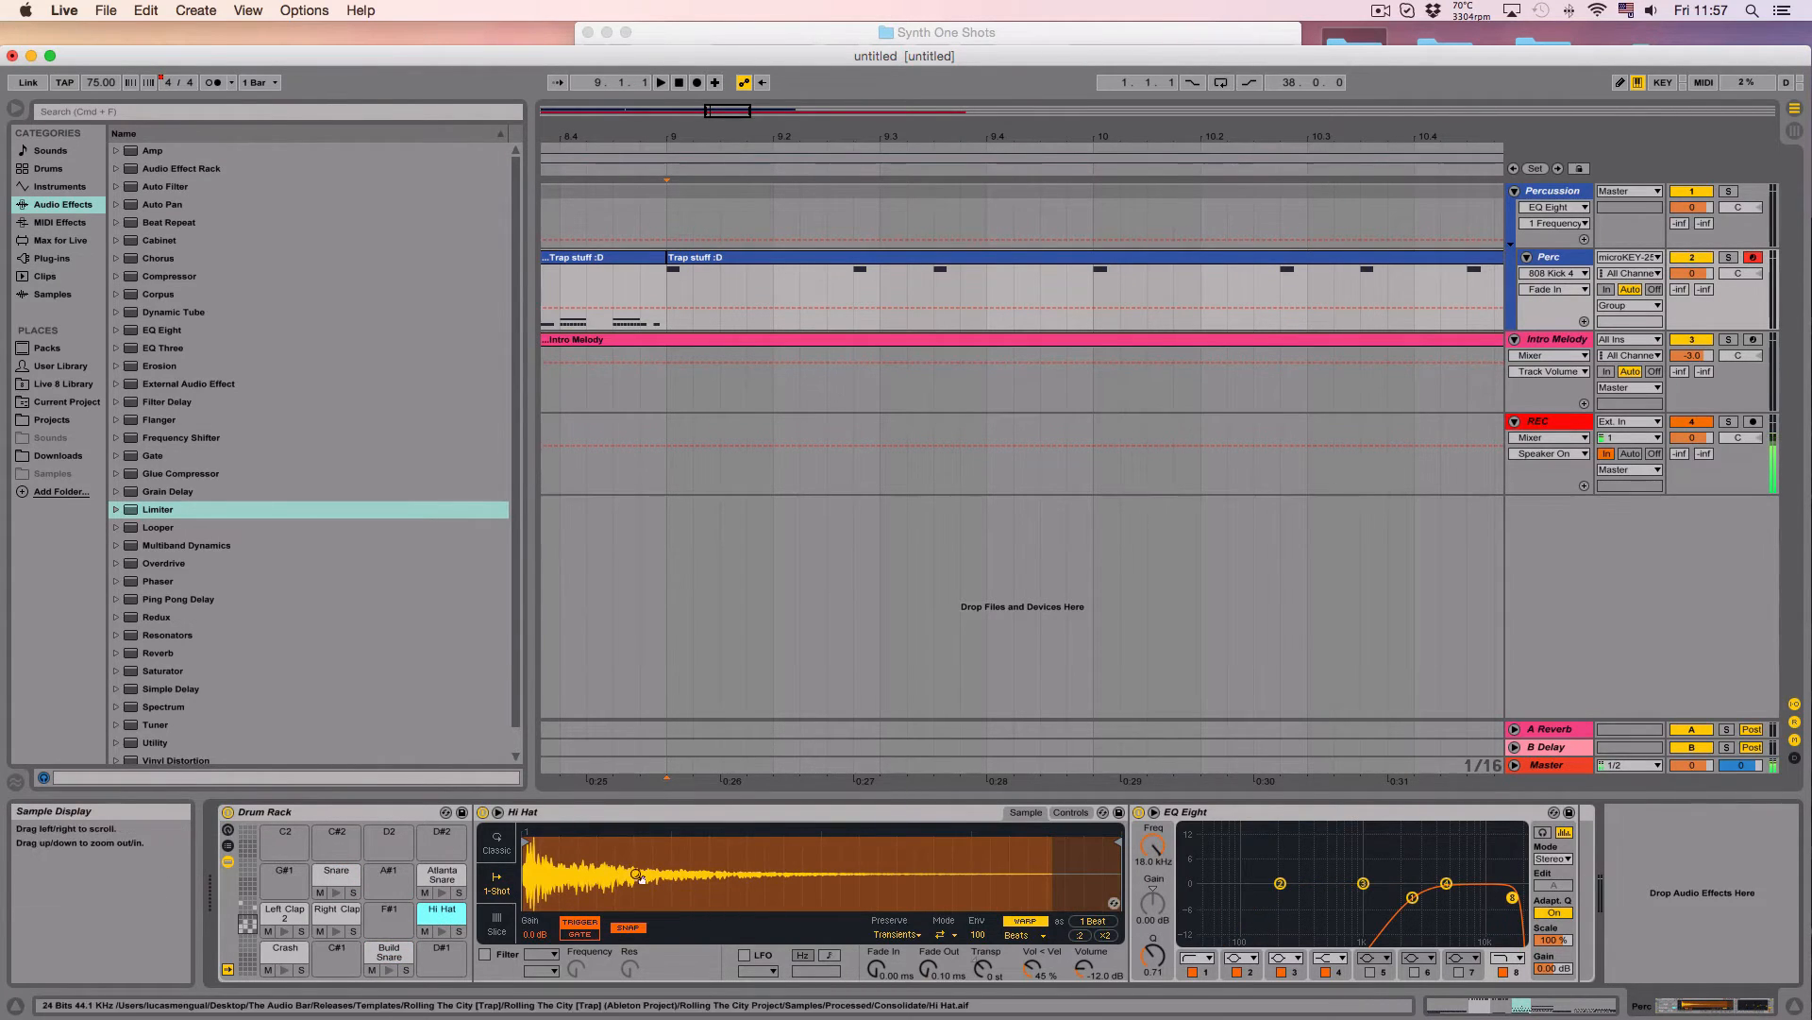
left_click(455, 874)
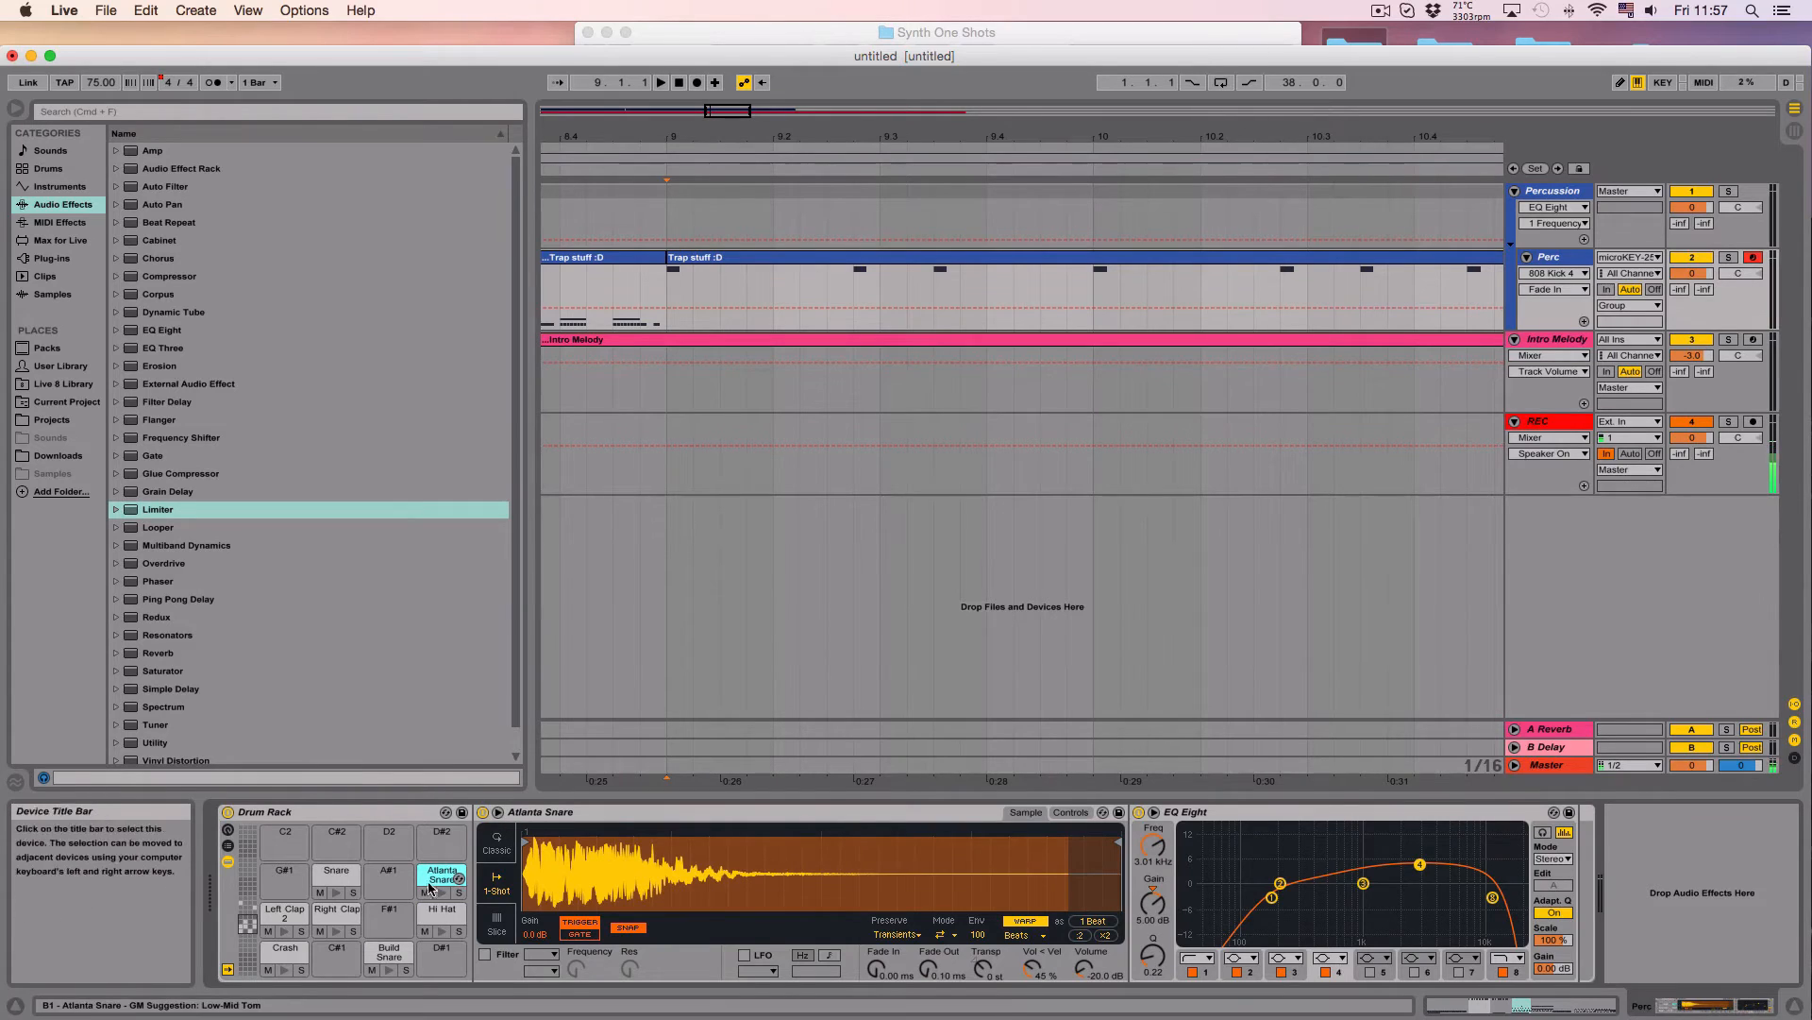
left_click(441, 909)
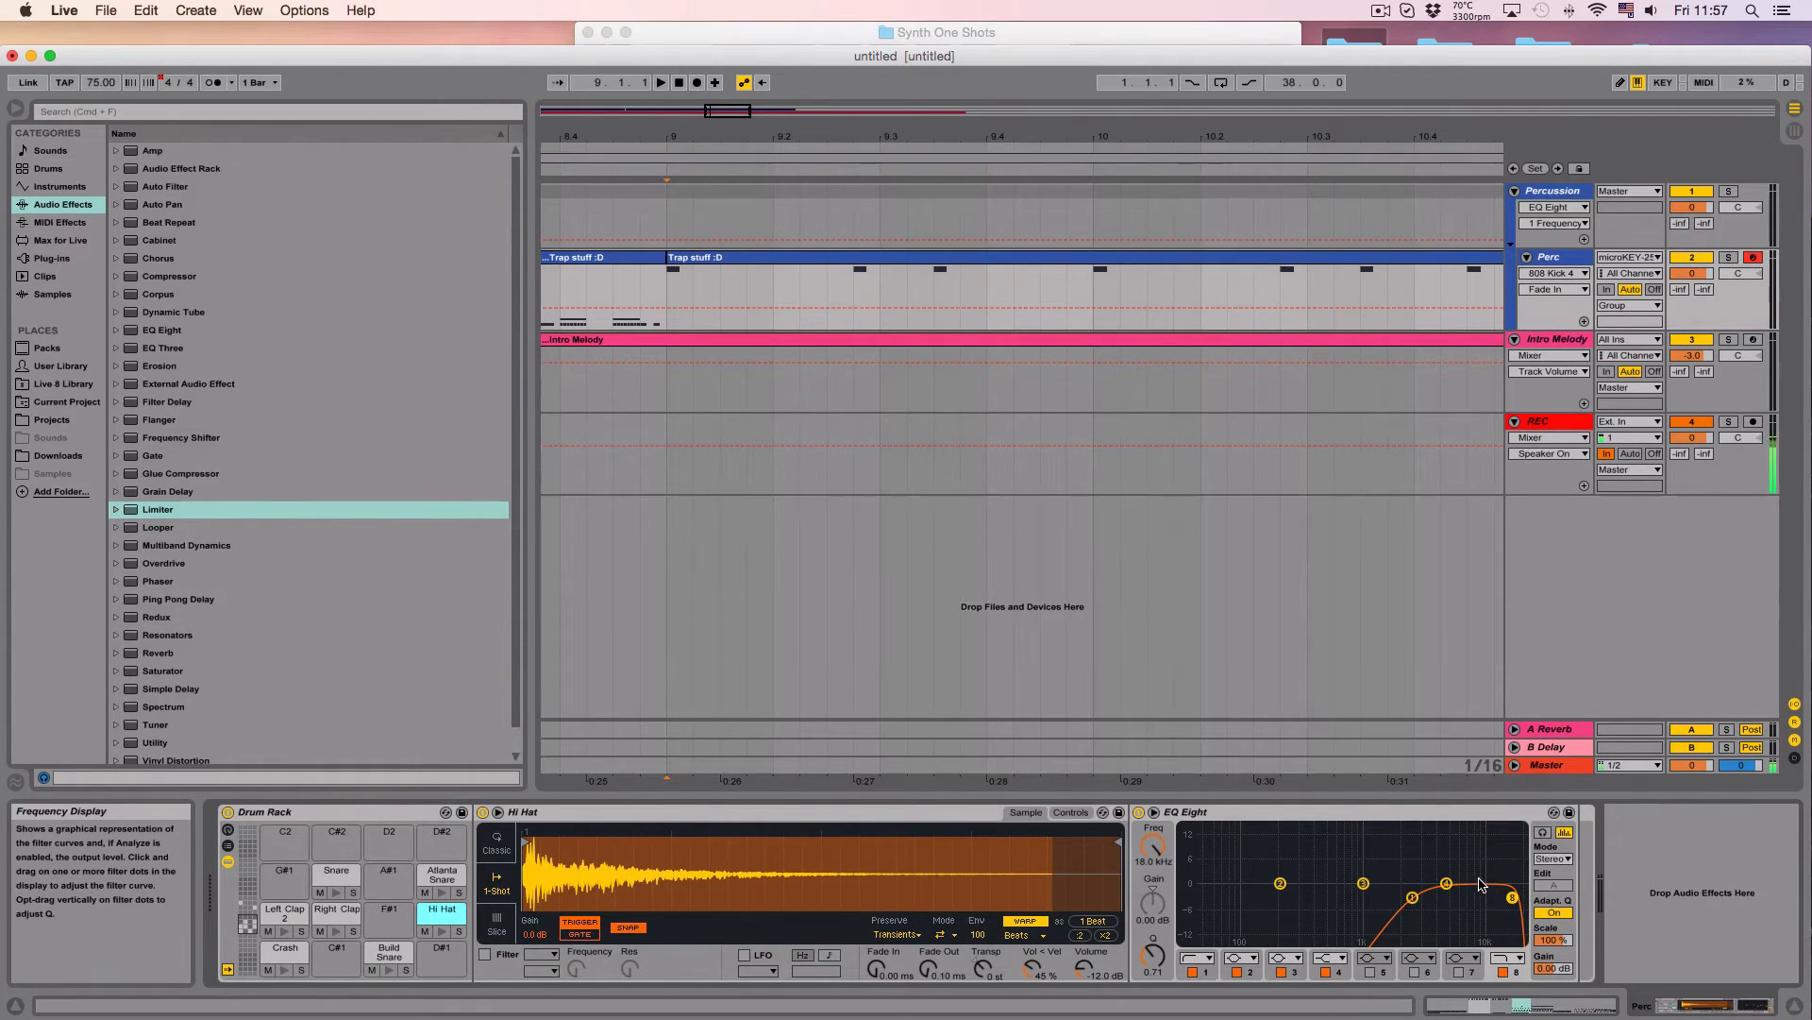
left_click(295, 951)
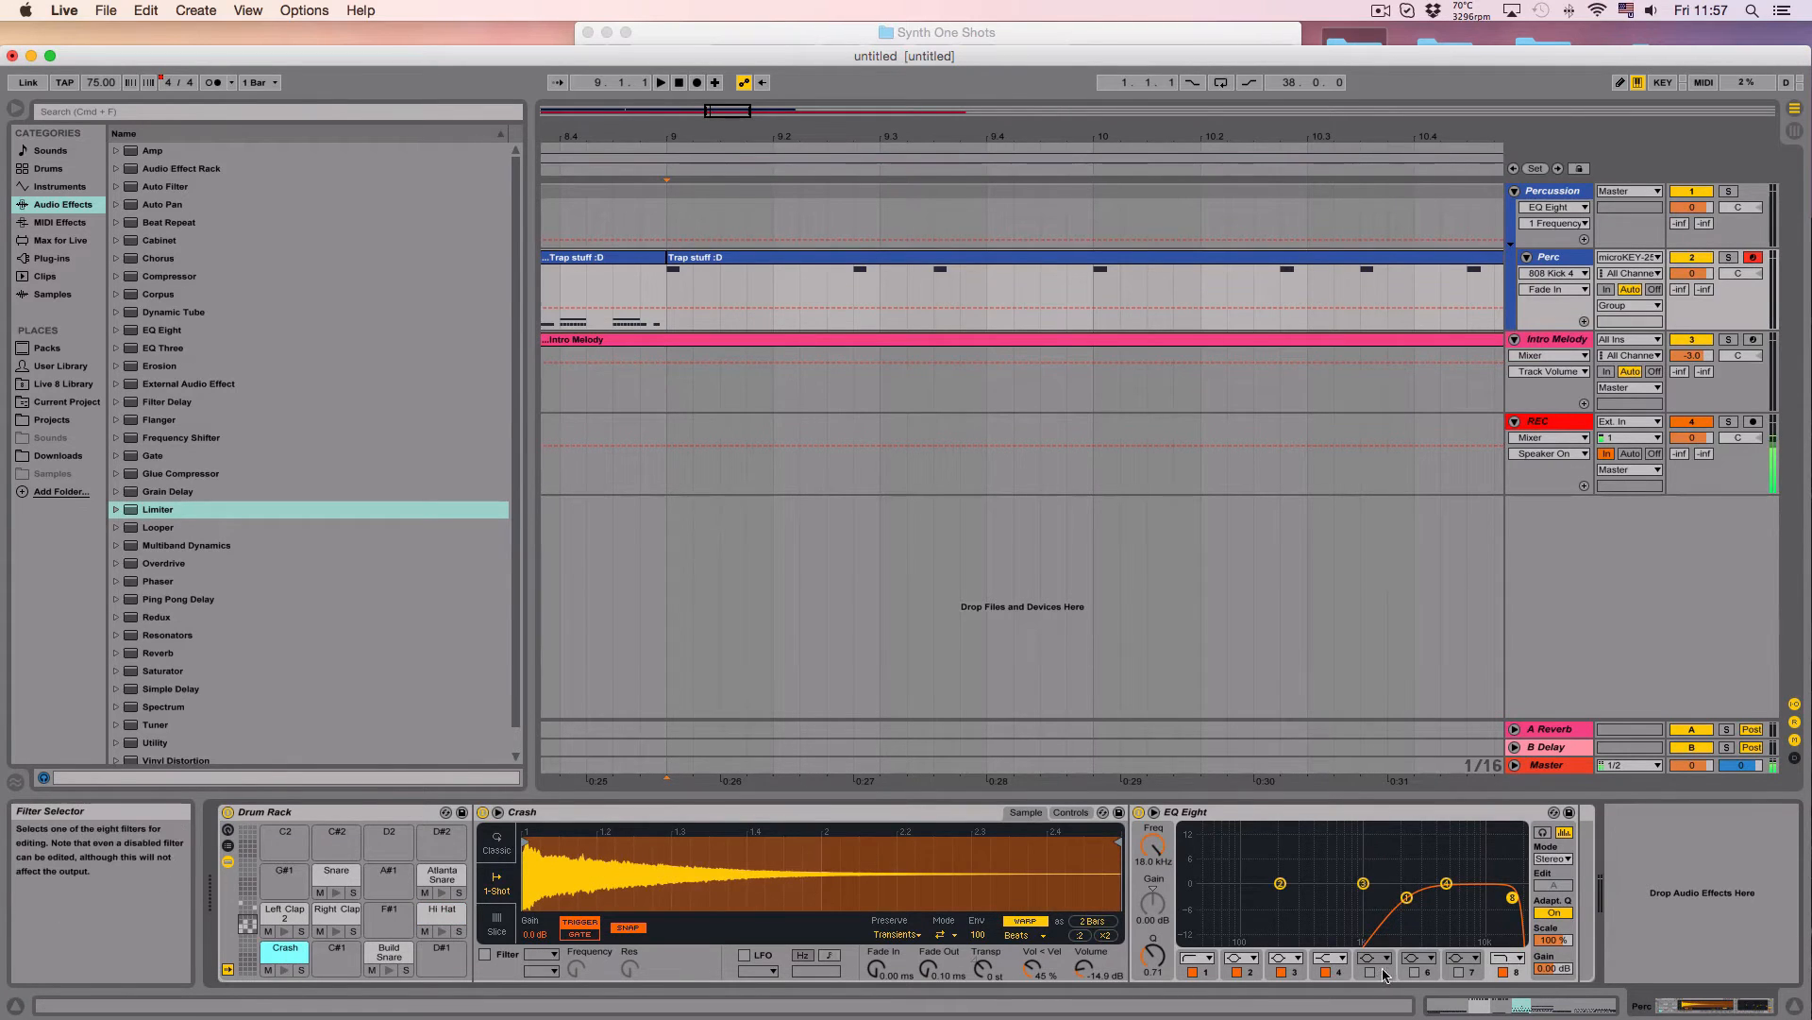
left_click(389, 952)
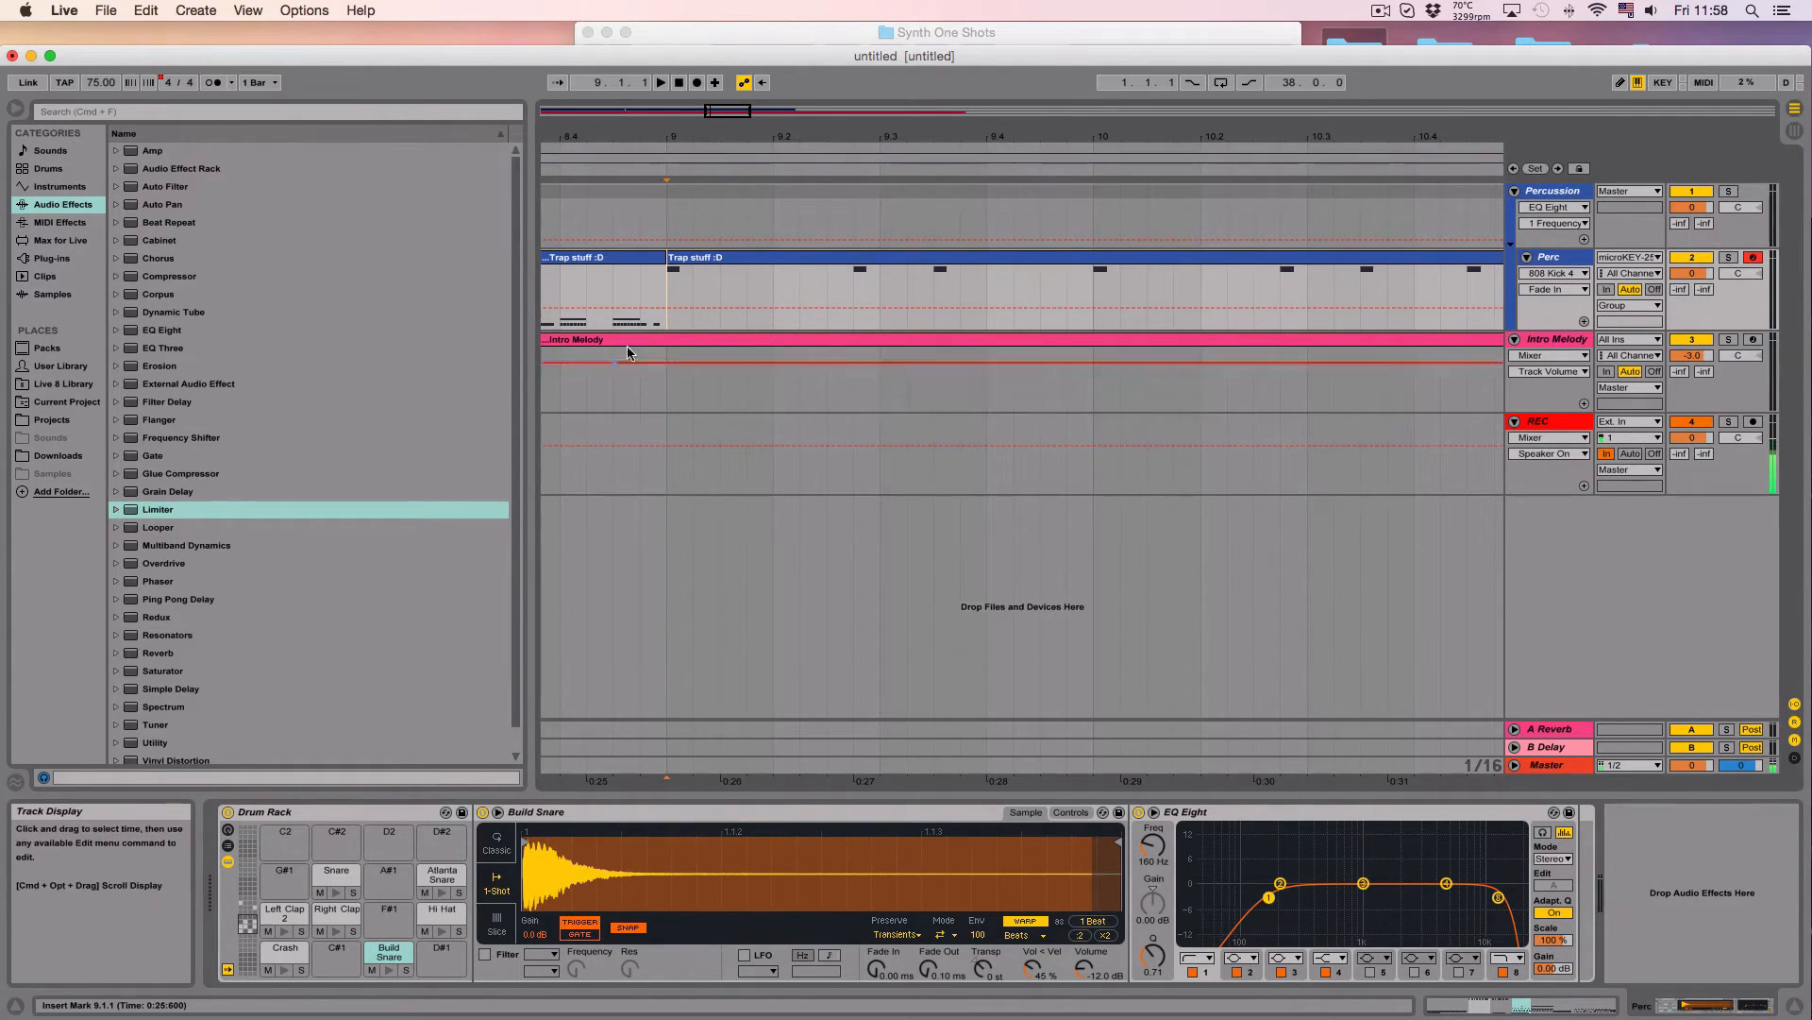
Step: Examine the kick placement in the Trap stuff clip at bar 9 and play the clip from 9.1.1
left_click(679, 272)
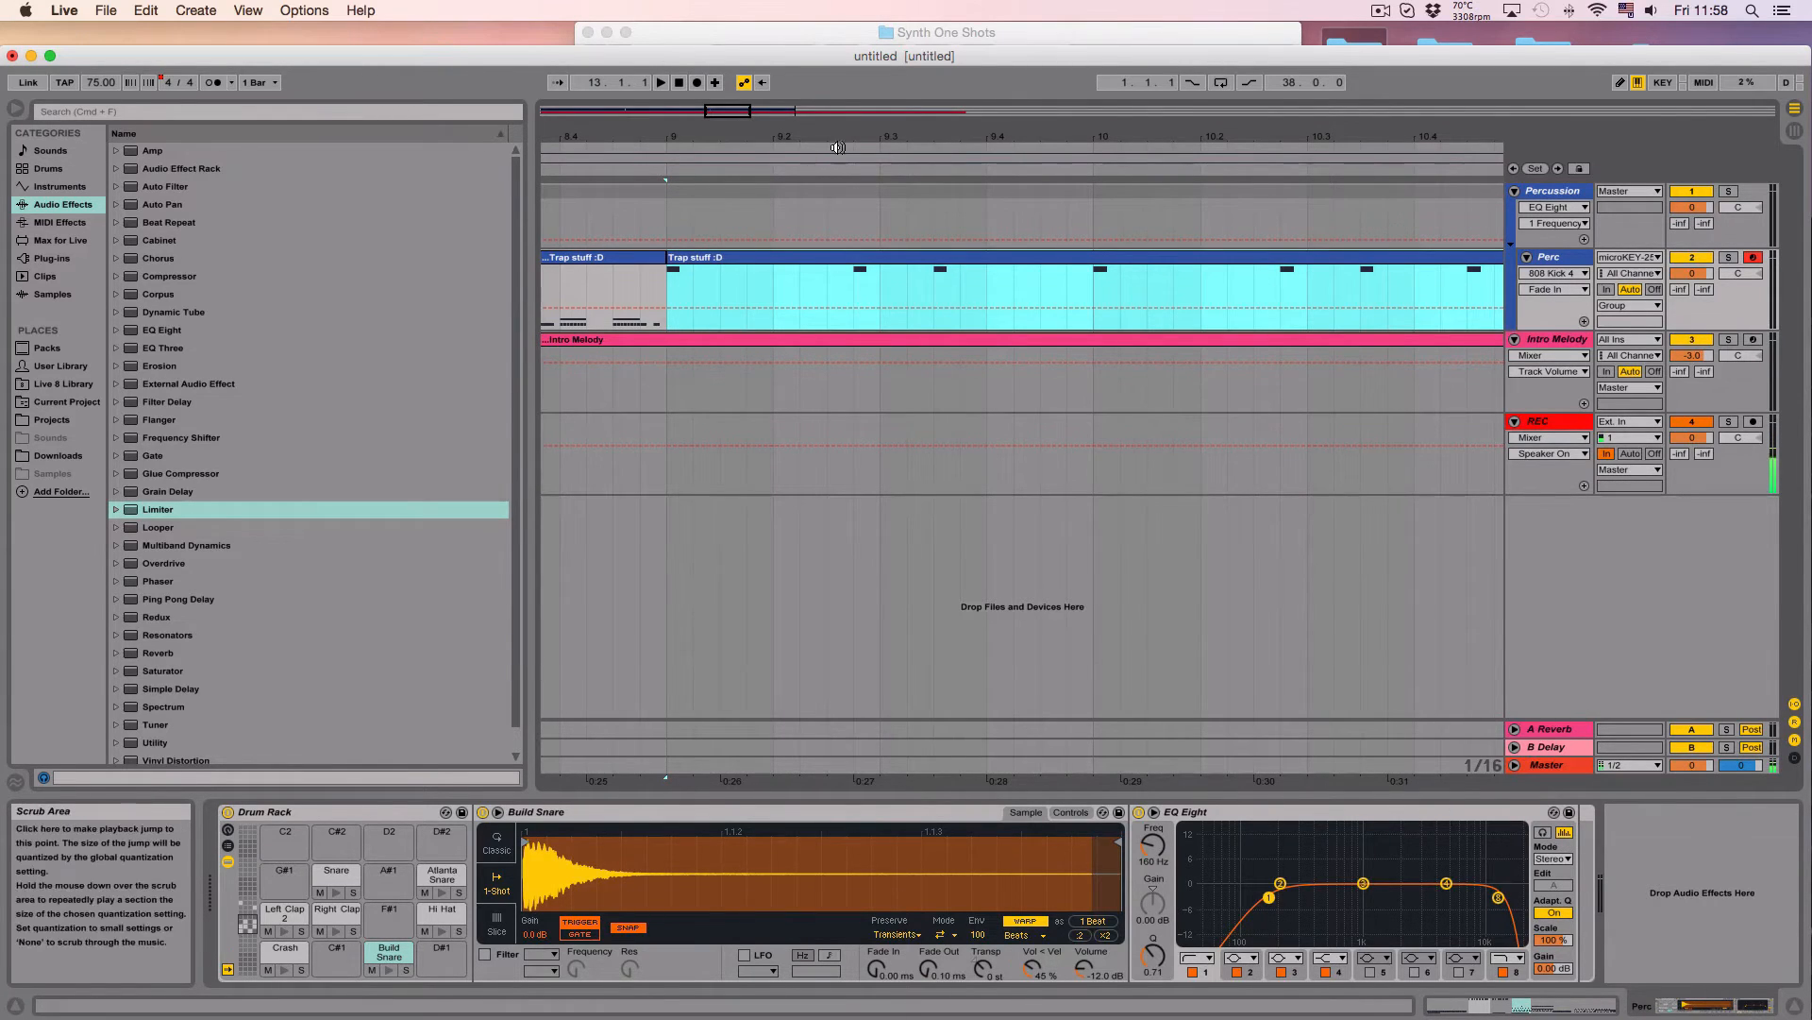
left_click_drag(852, 138, 854, 142)
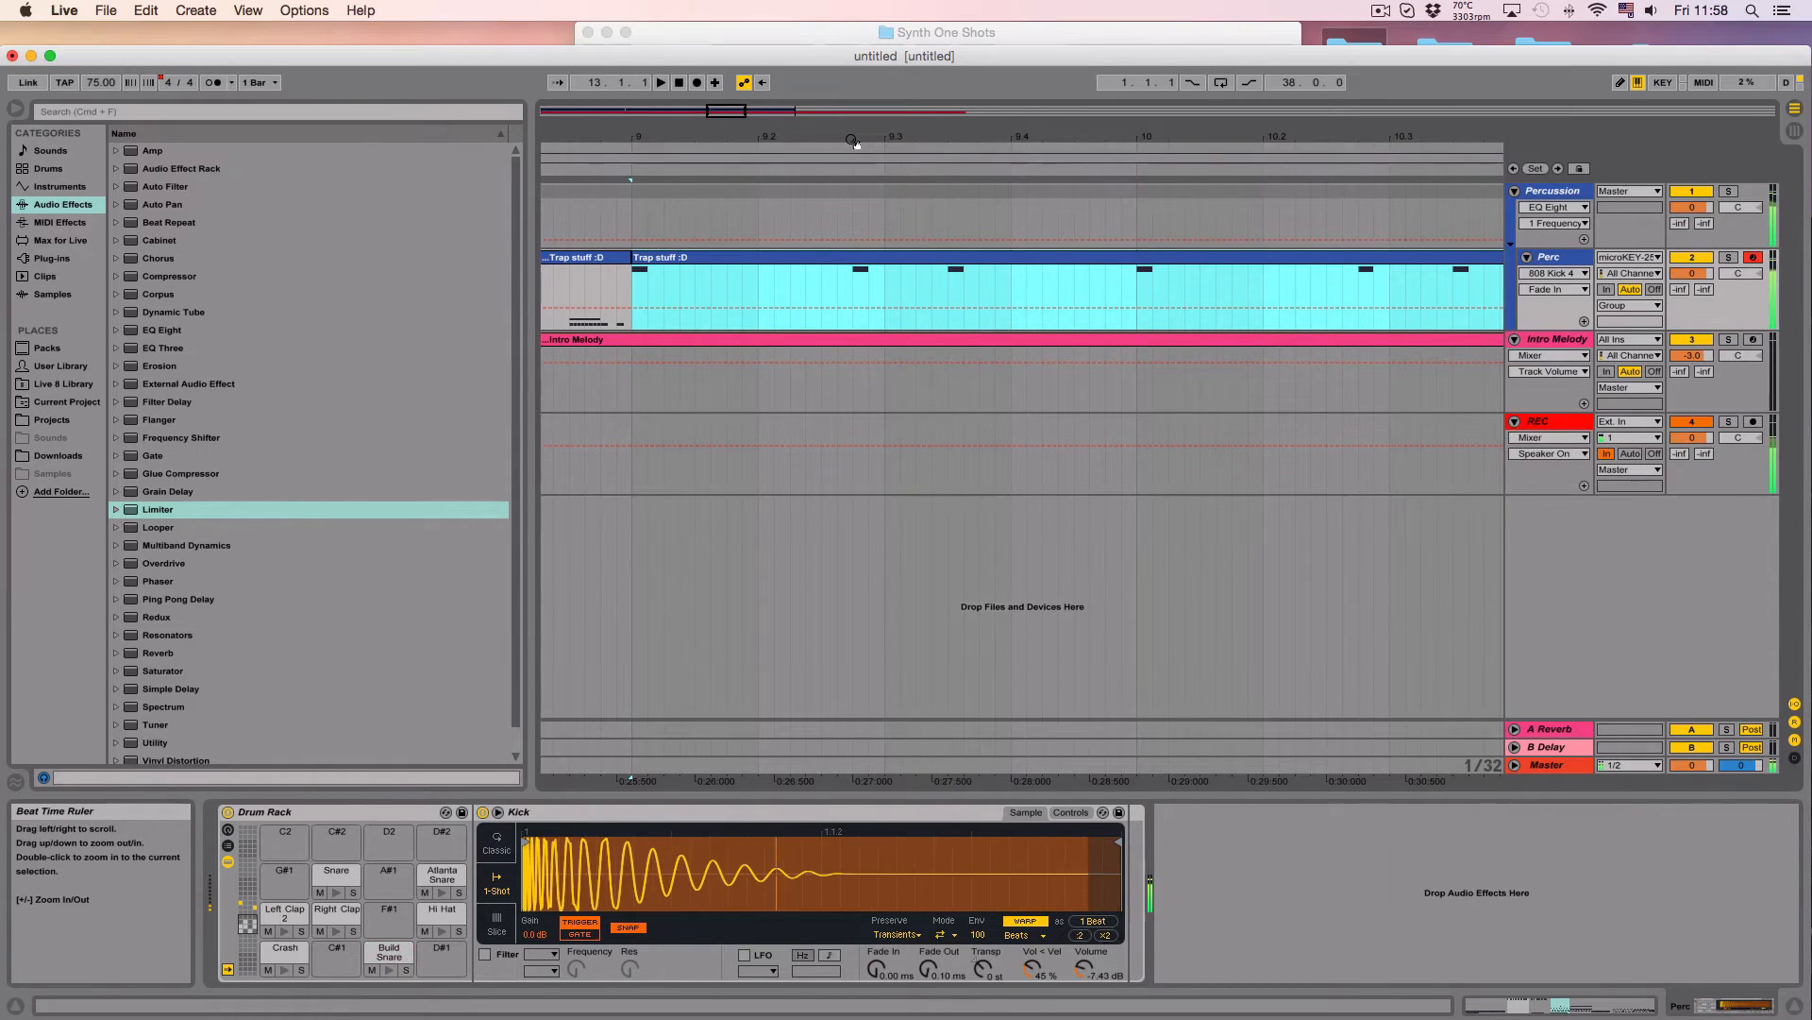
left_click(854, 304)
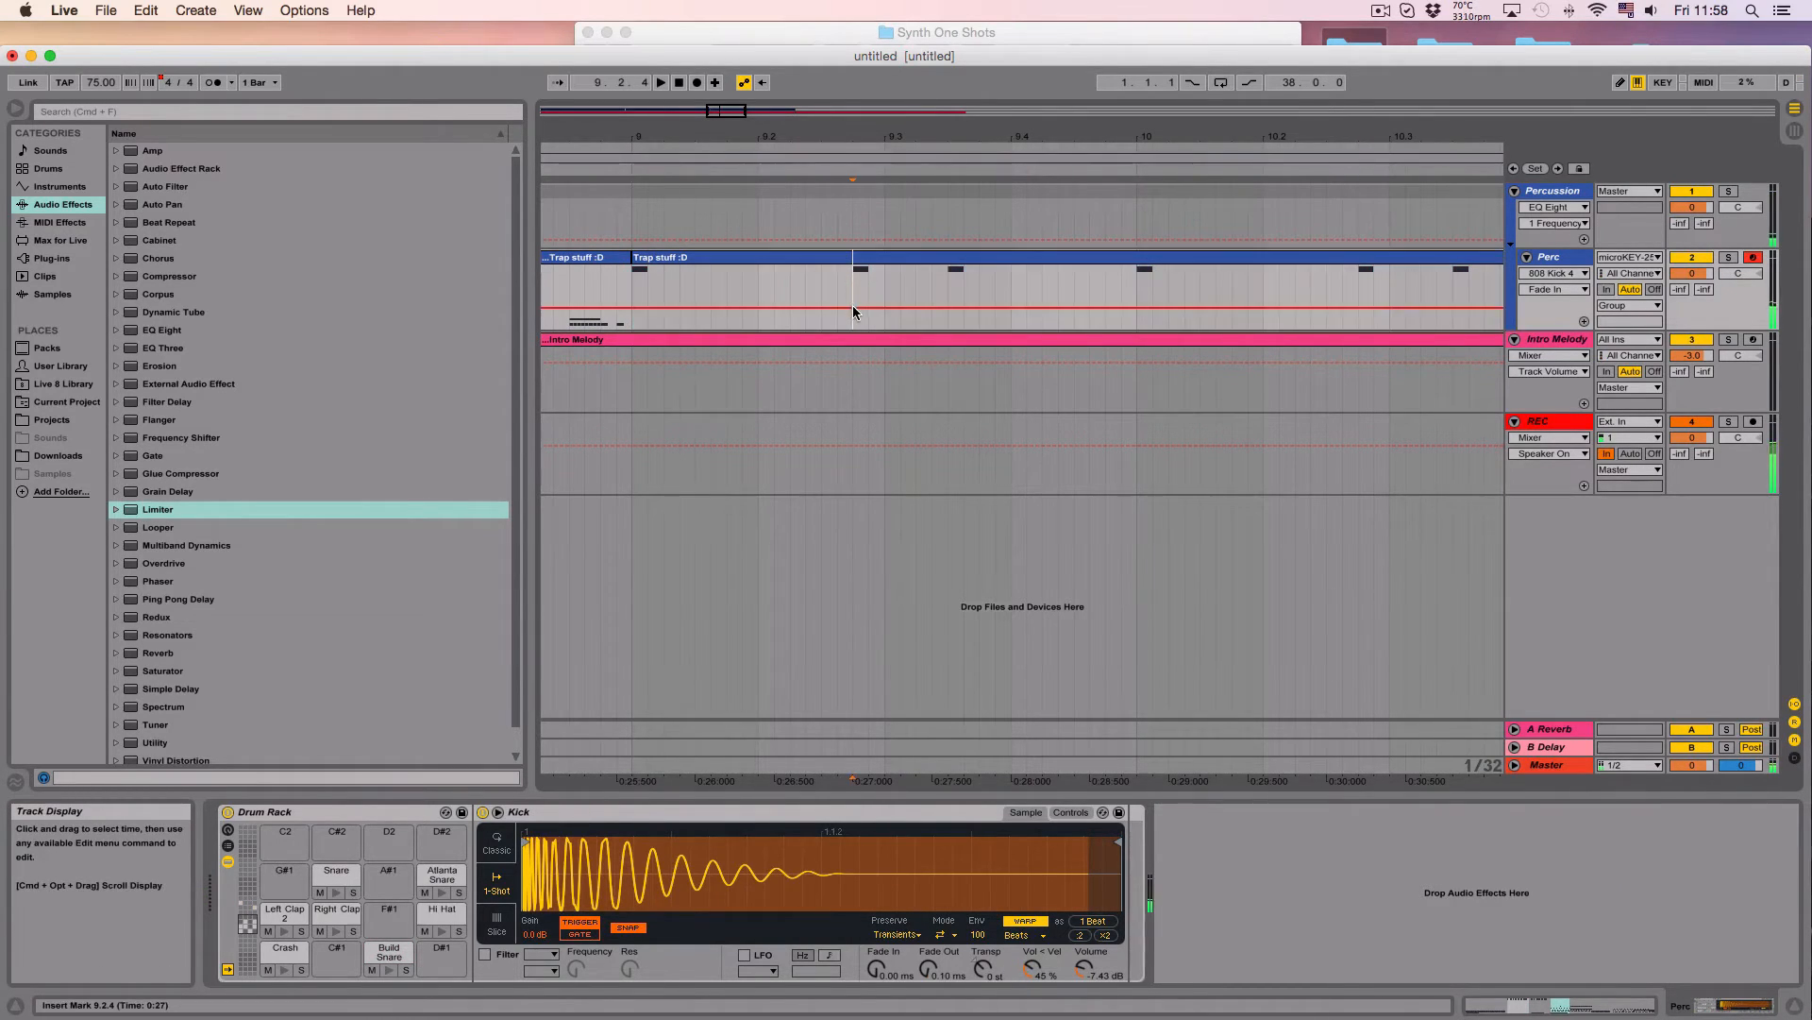
left_click(633, 285)
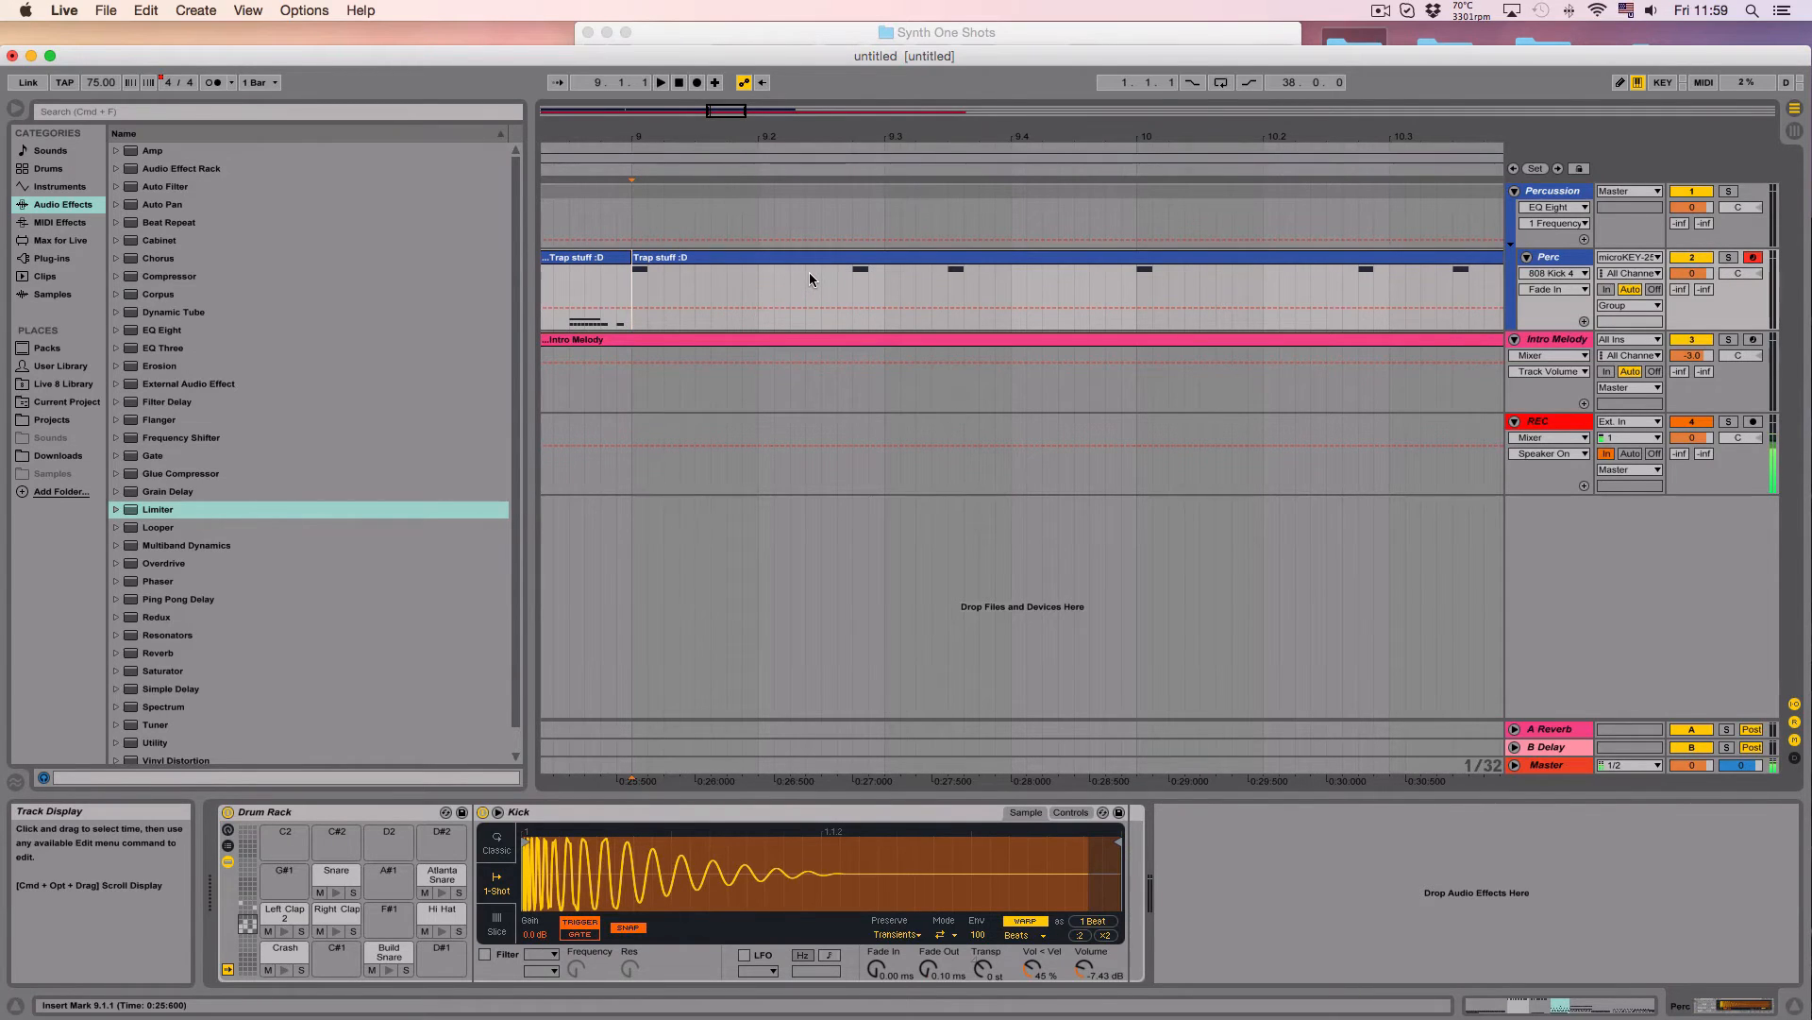
key("space")
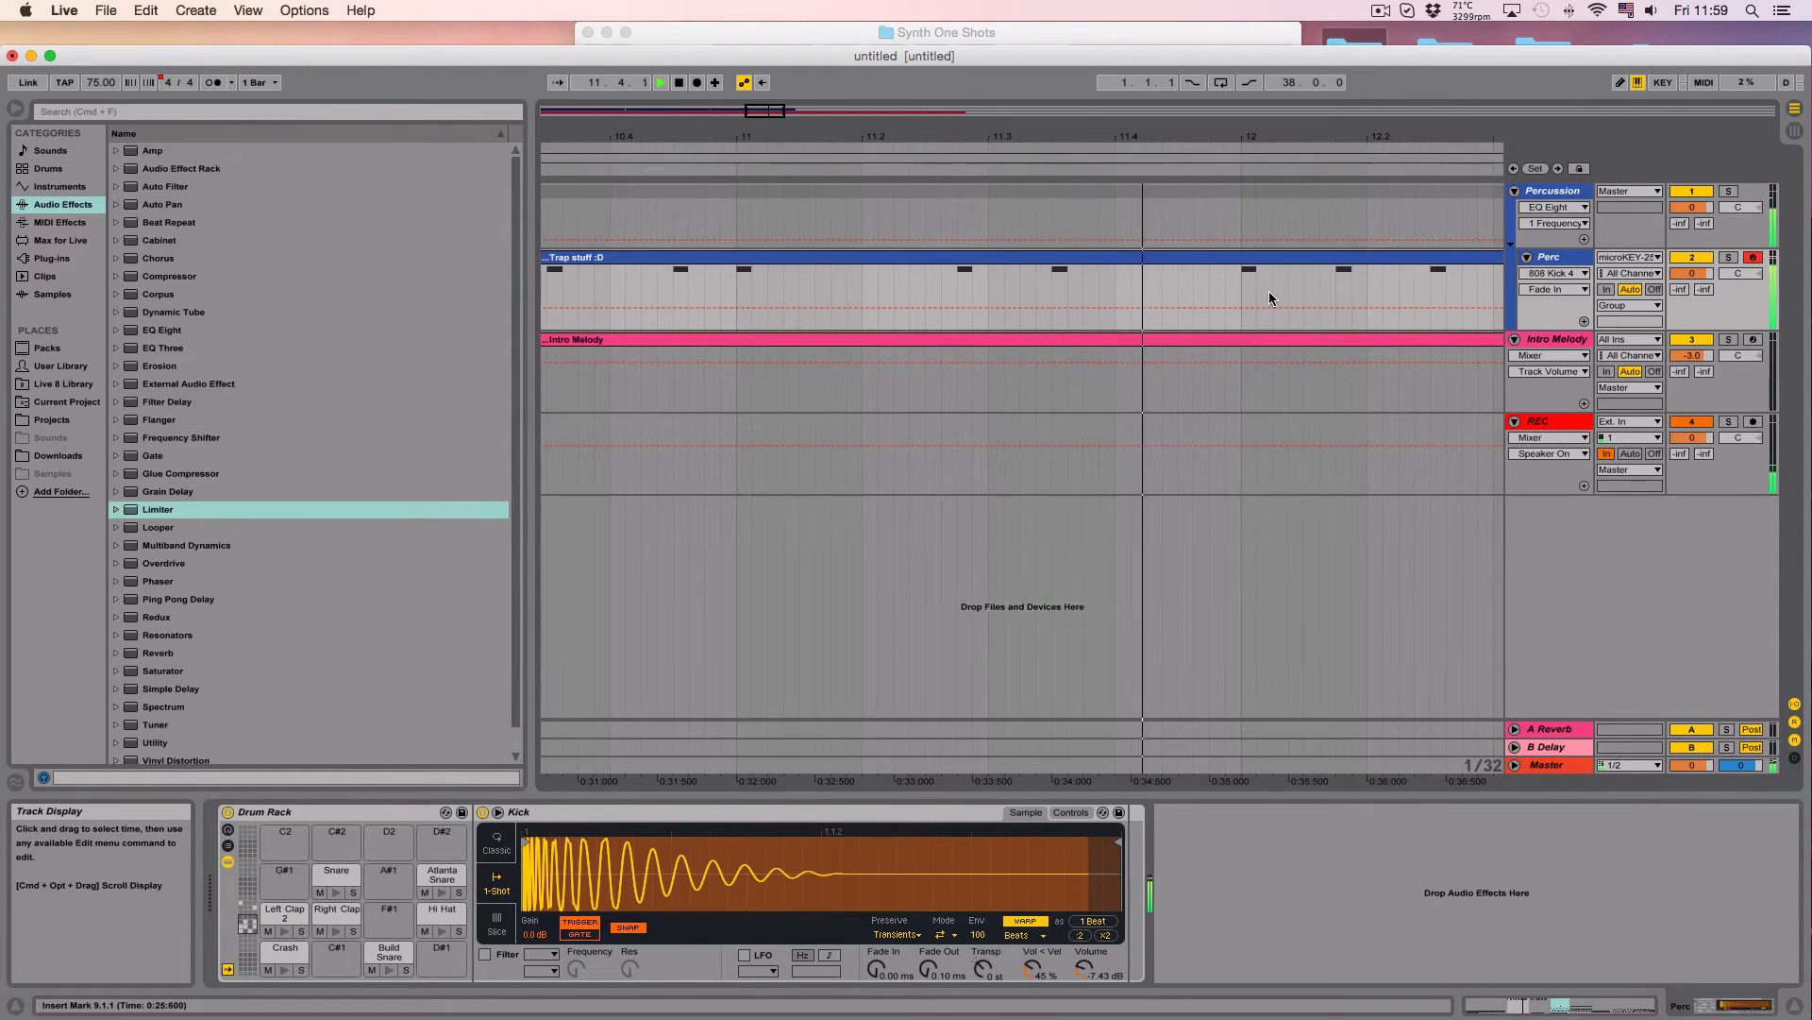
key("space")
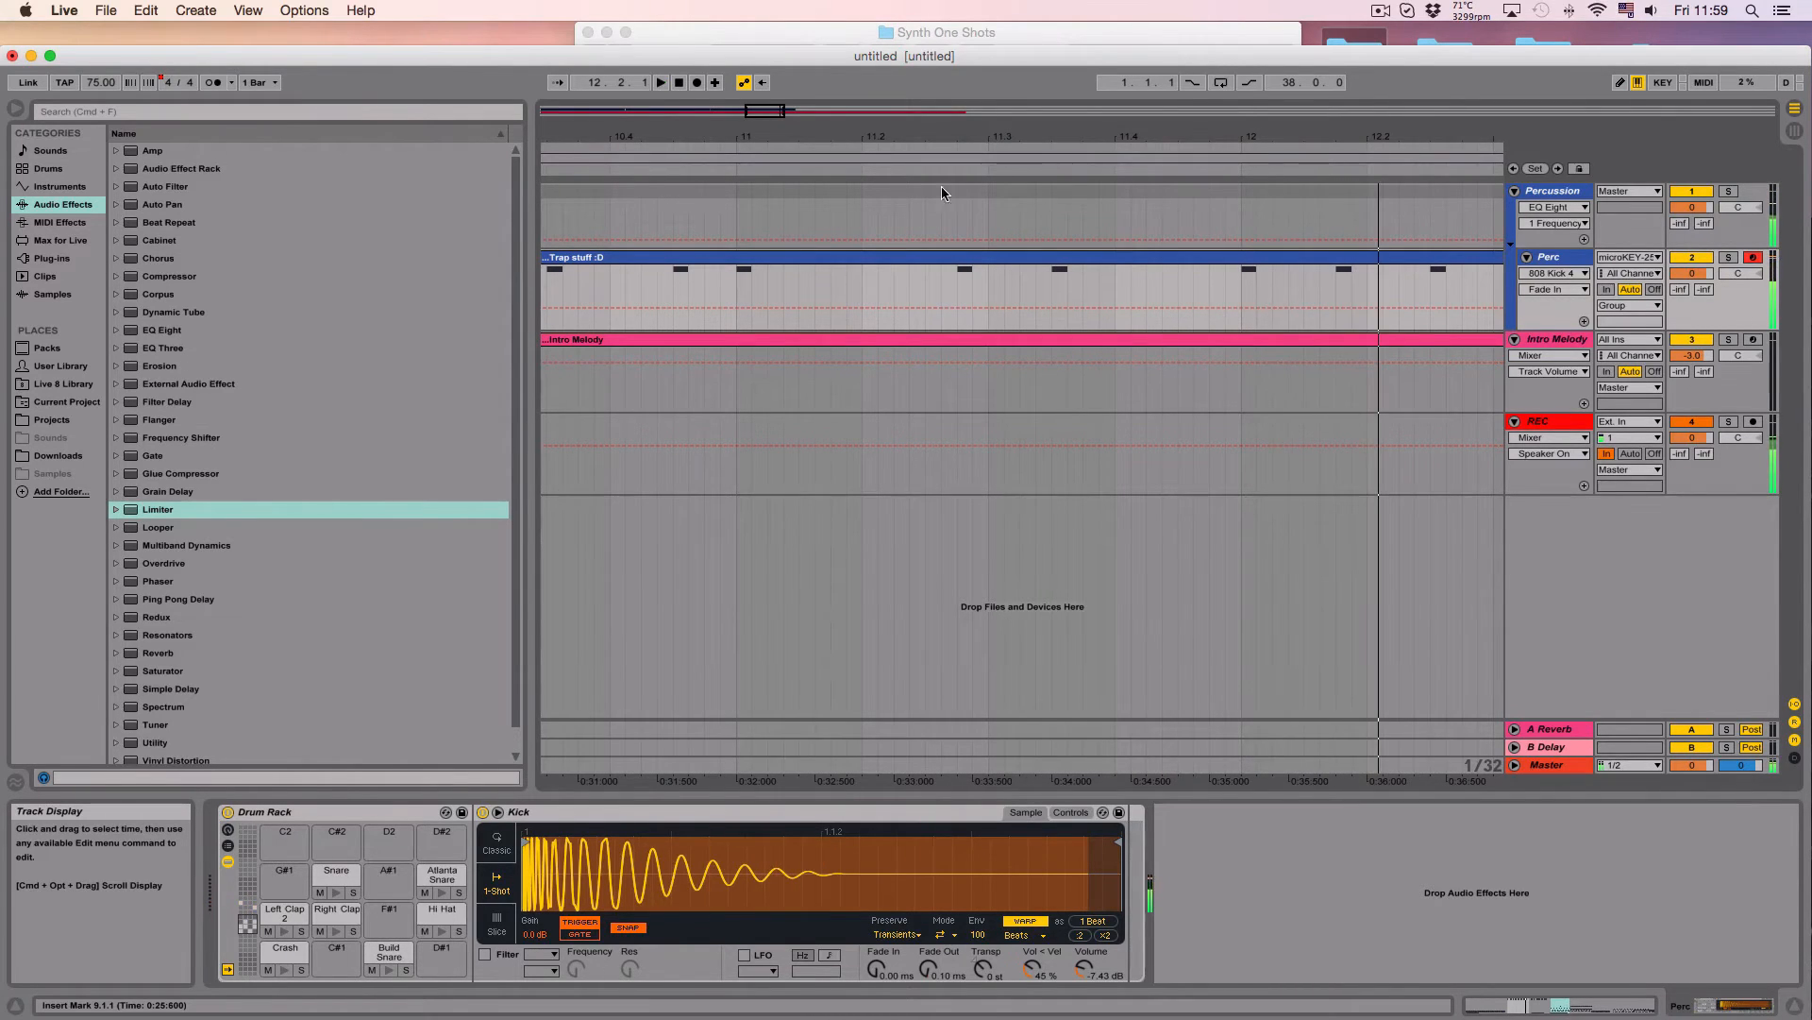
Step: Audition the Left Clap 2 and Snare pads and briefly replay the Trap stuff clip from bar 9
scroll(886, 251, "left", 10)
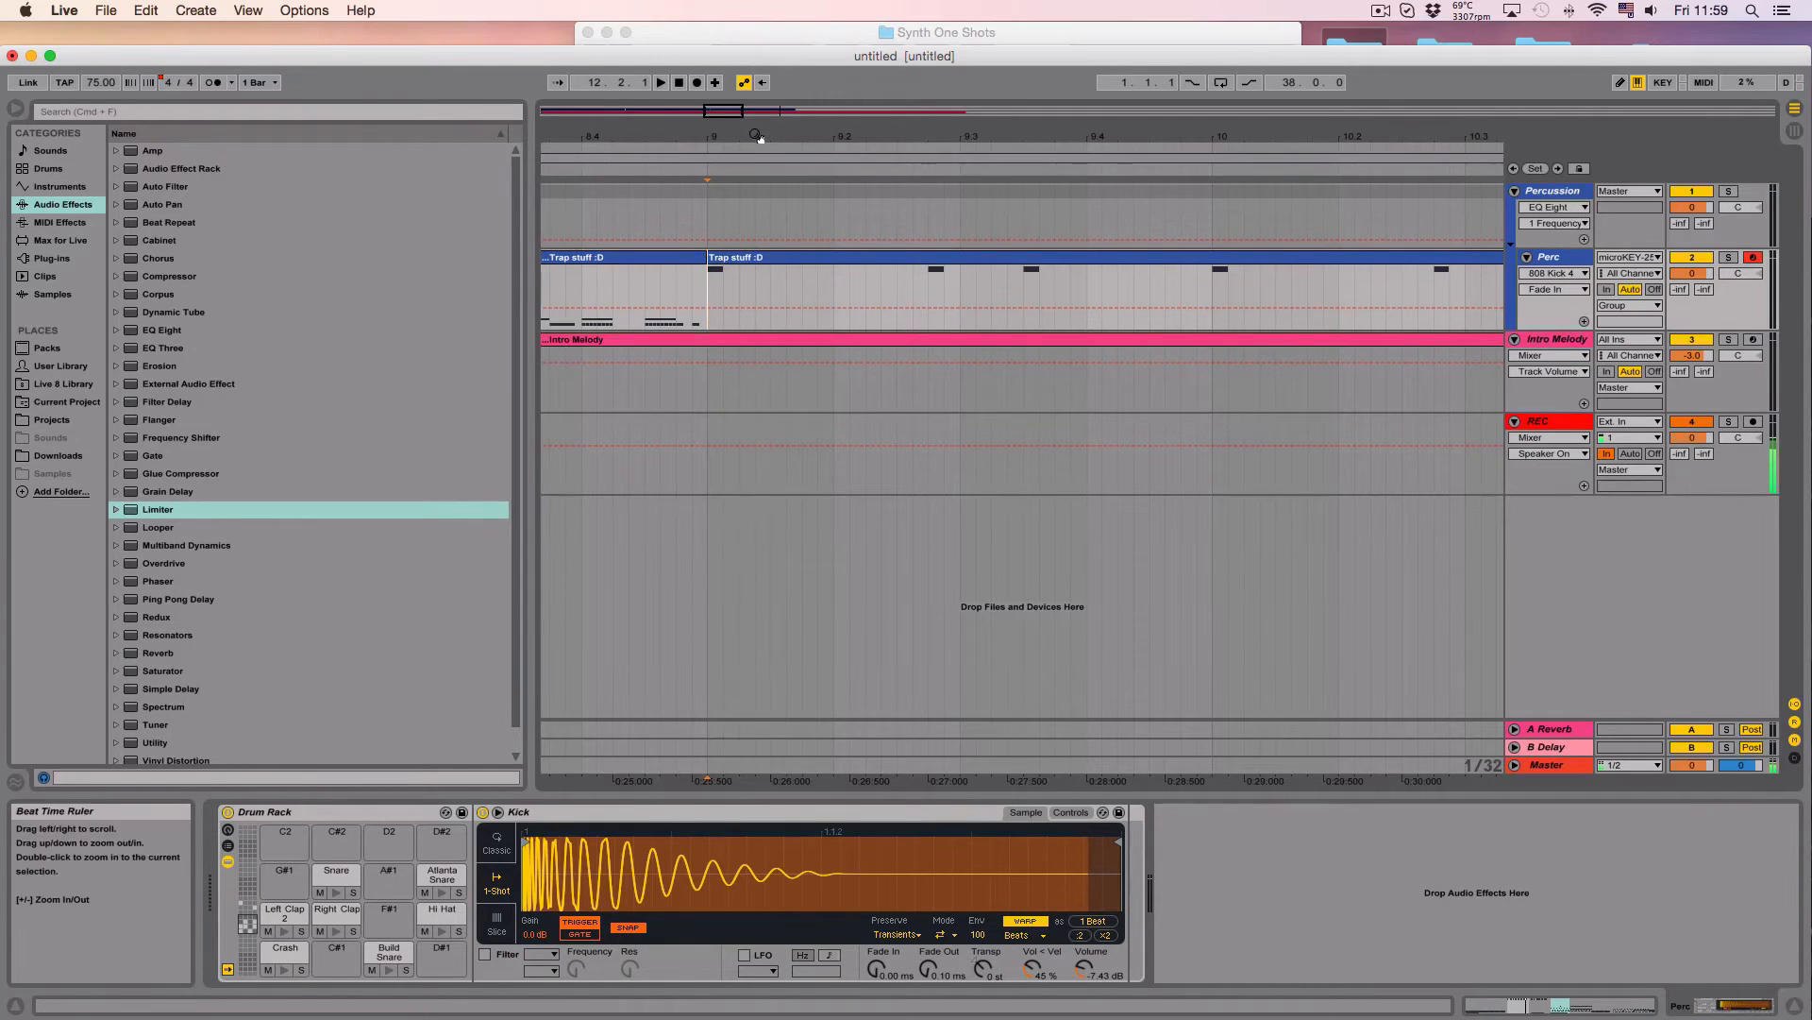
left_click_drag(871, 143, 872, 119)
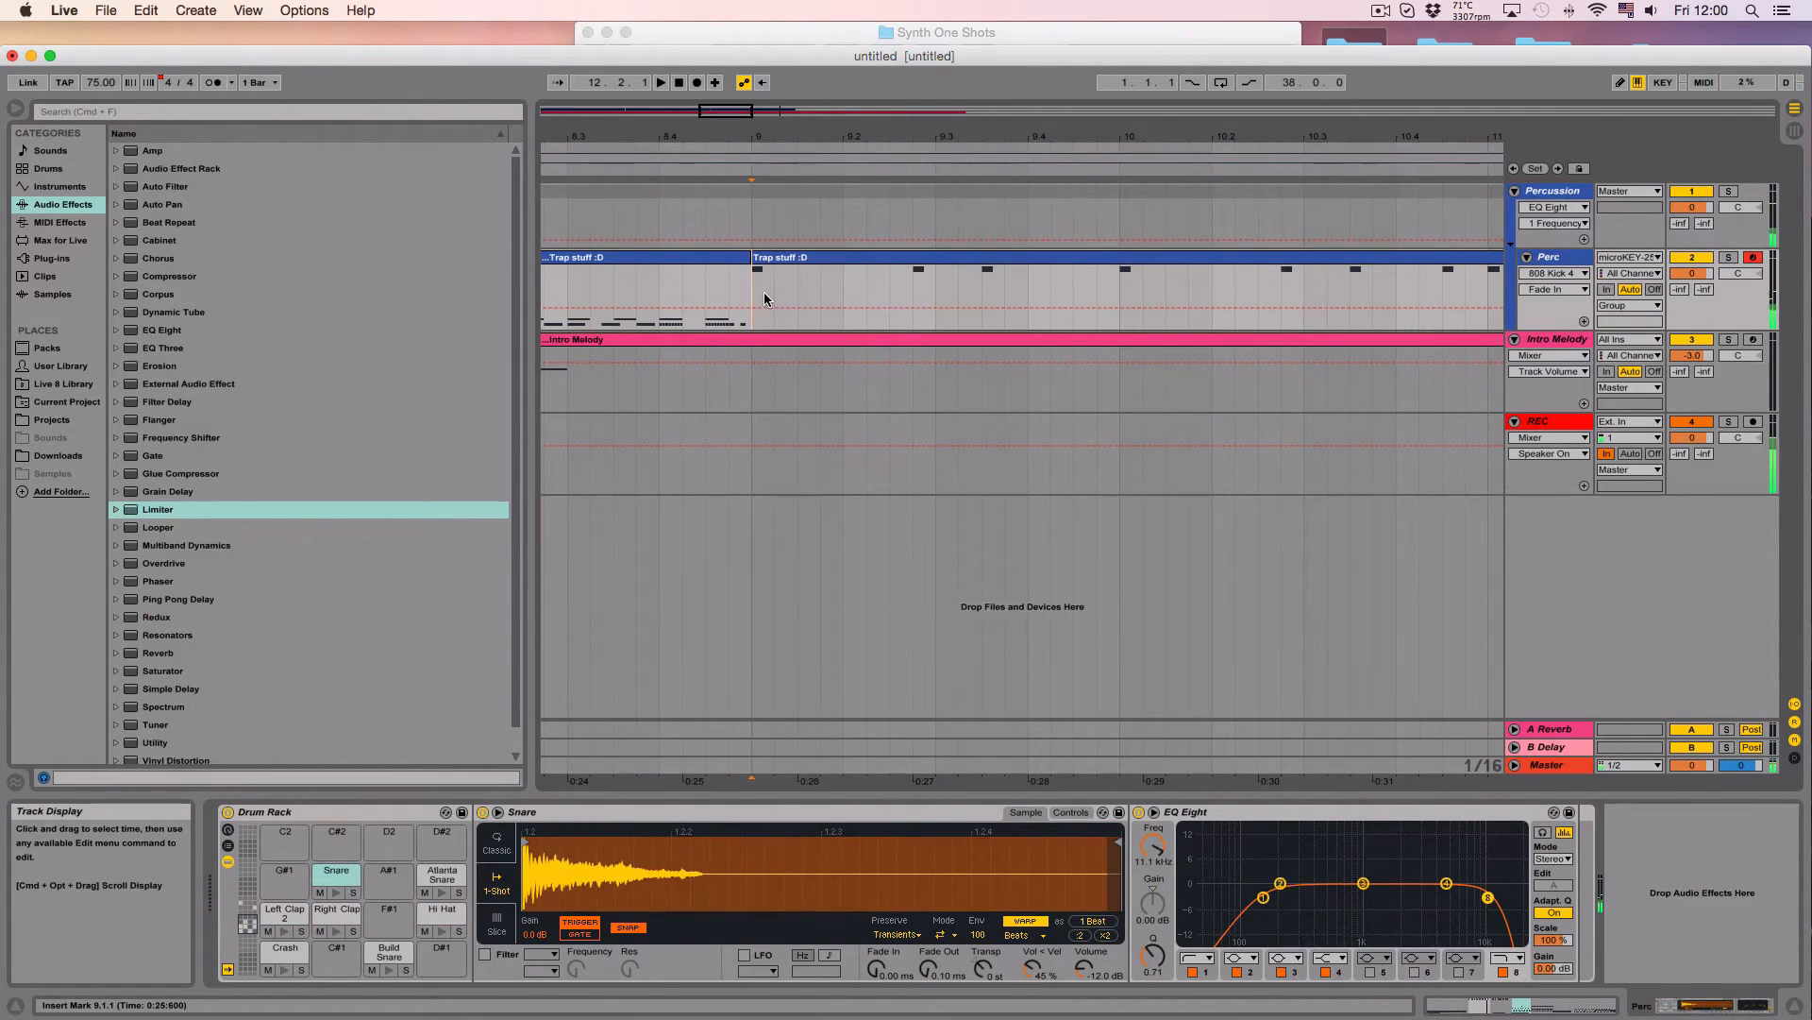
key("space")
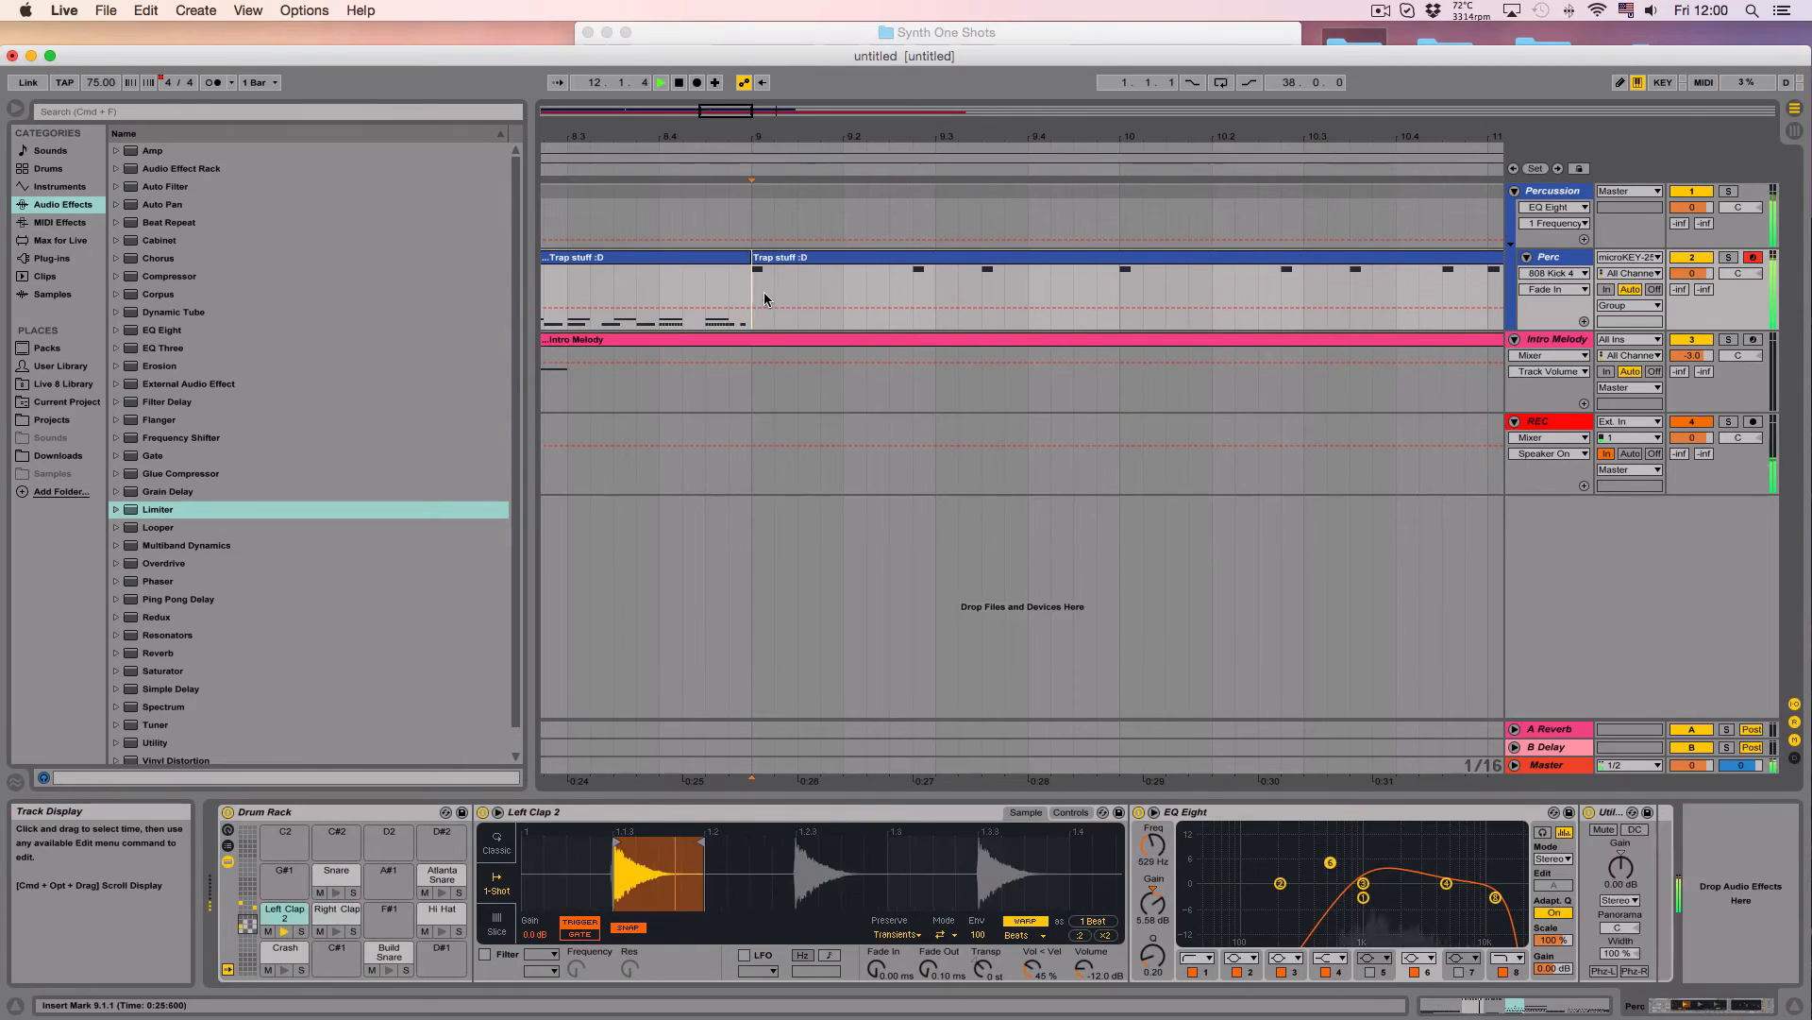
scroll(787, 285, "left", 2)
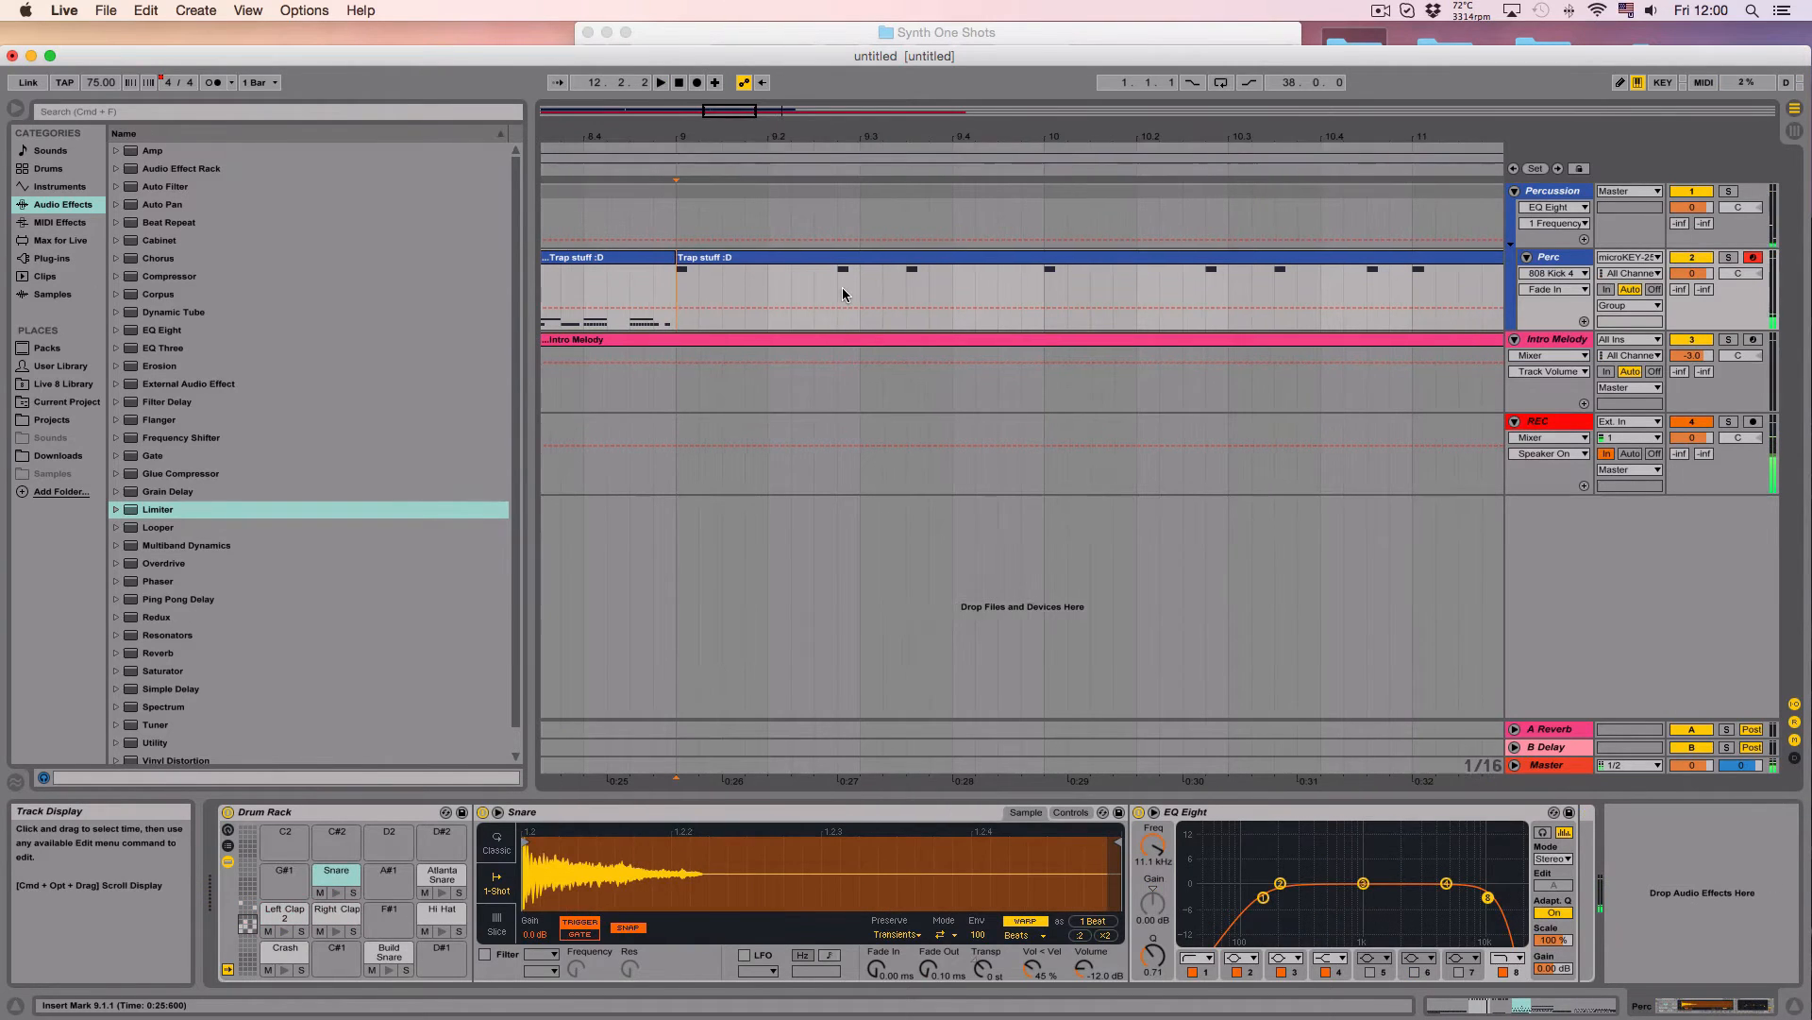
key("space")
key("space")
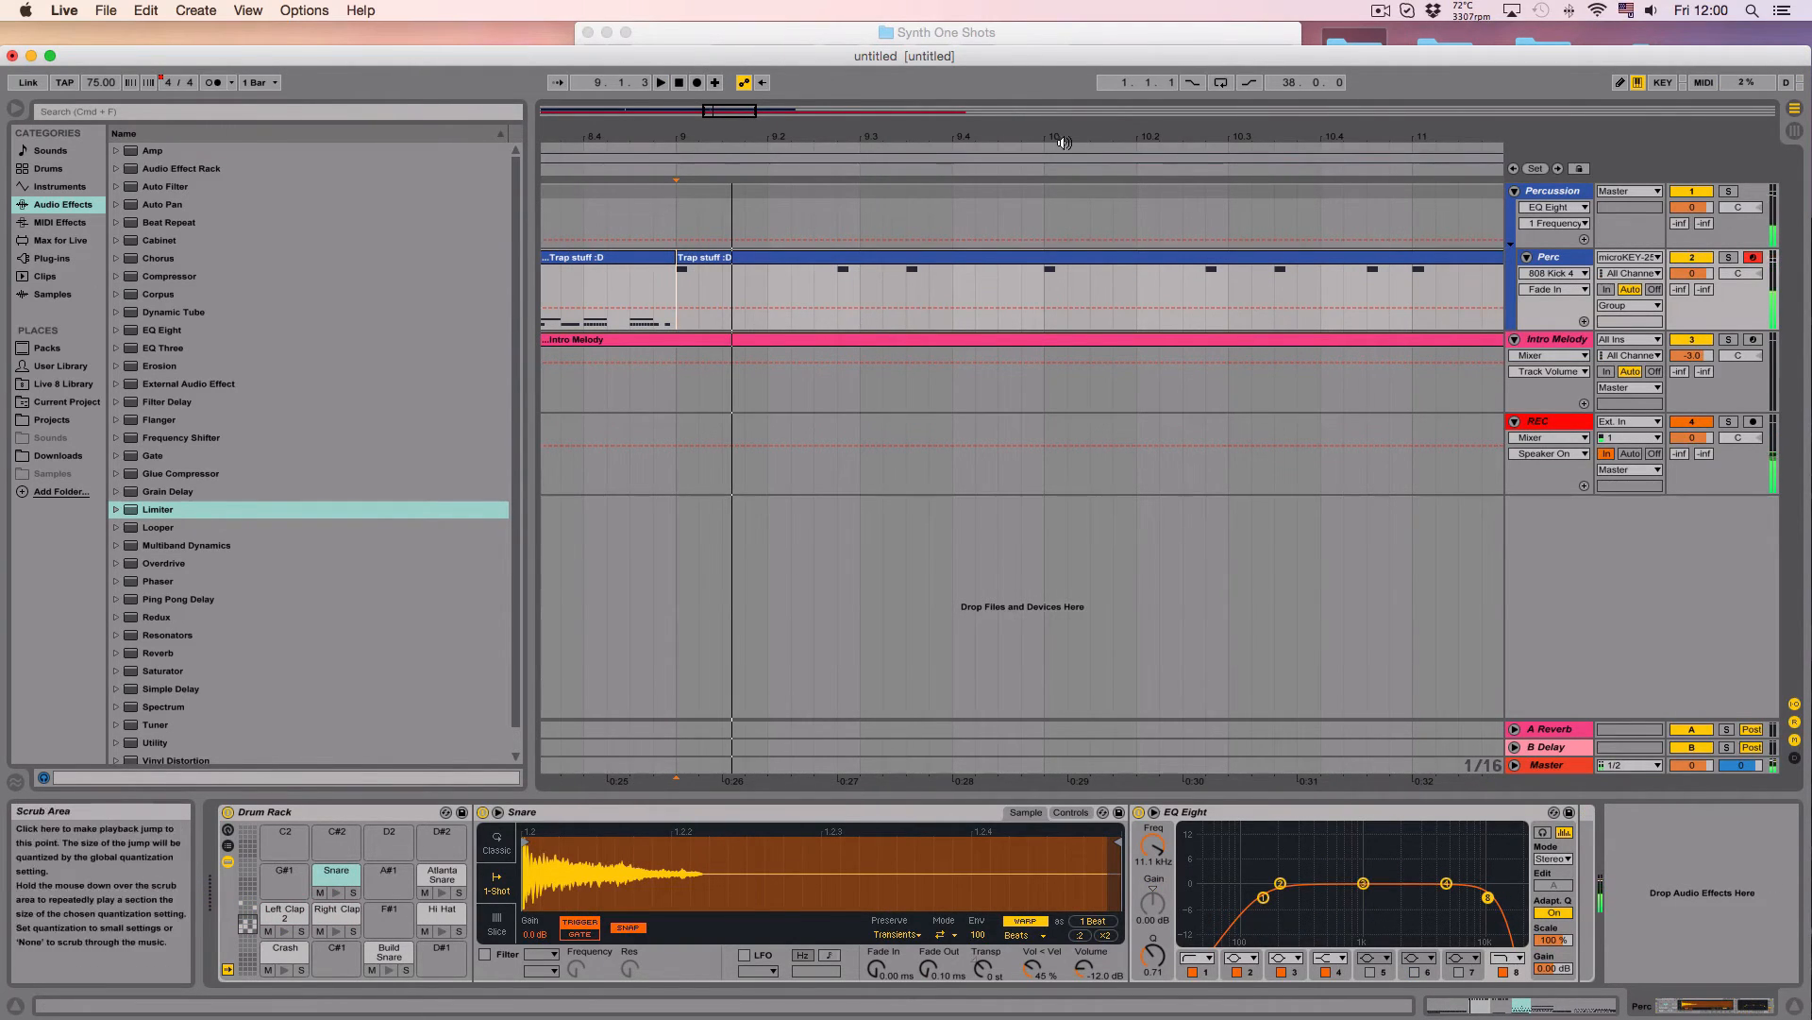
Step: Open the Trap stuff clip at bar 9 and draw Left Clap 2 notes at 9.1.1 and 9.2.1, Right Clap at 9.1.3 and Snare at 9.2.3
double_click(983, 256)
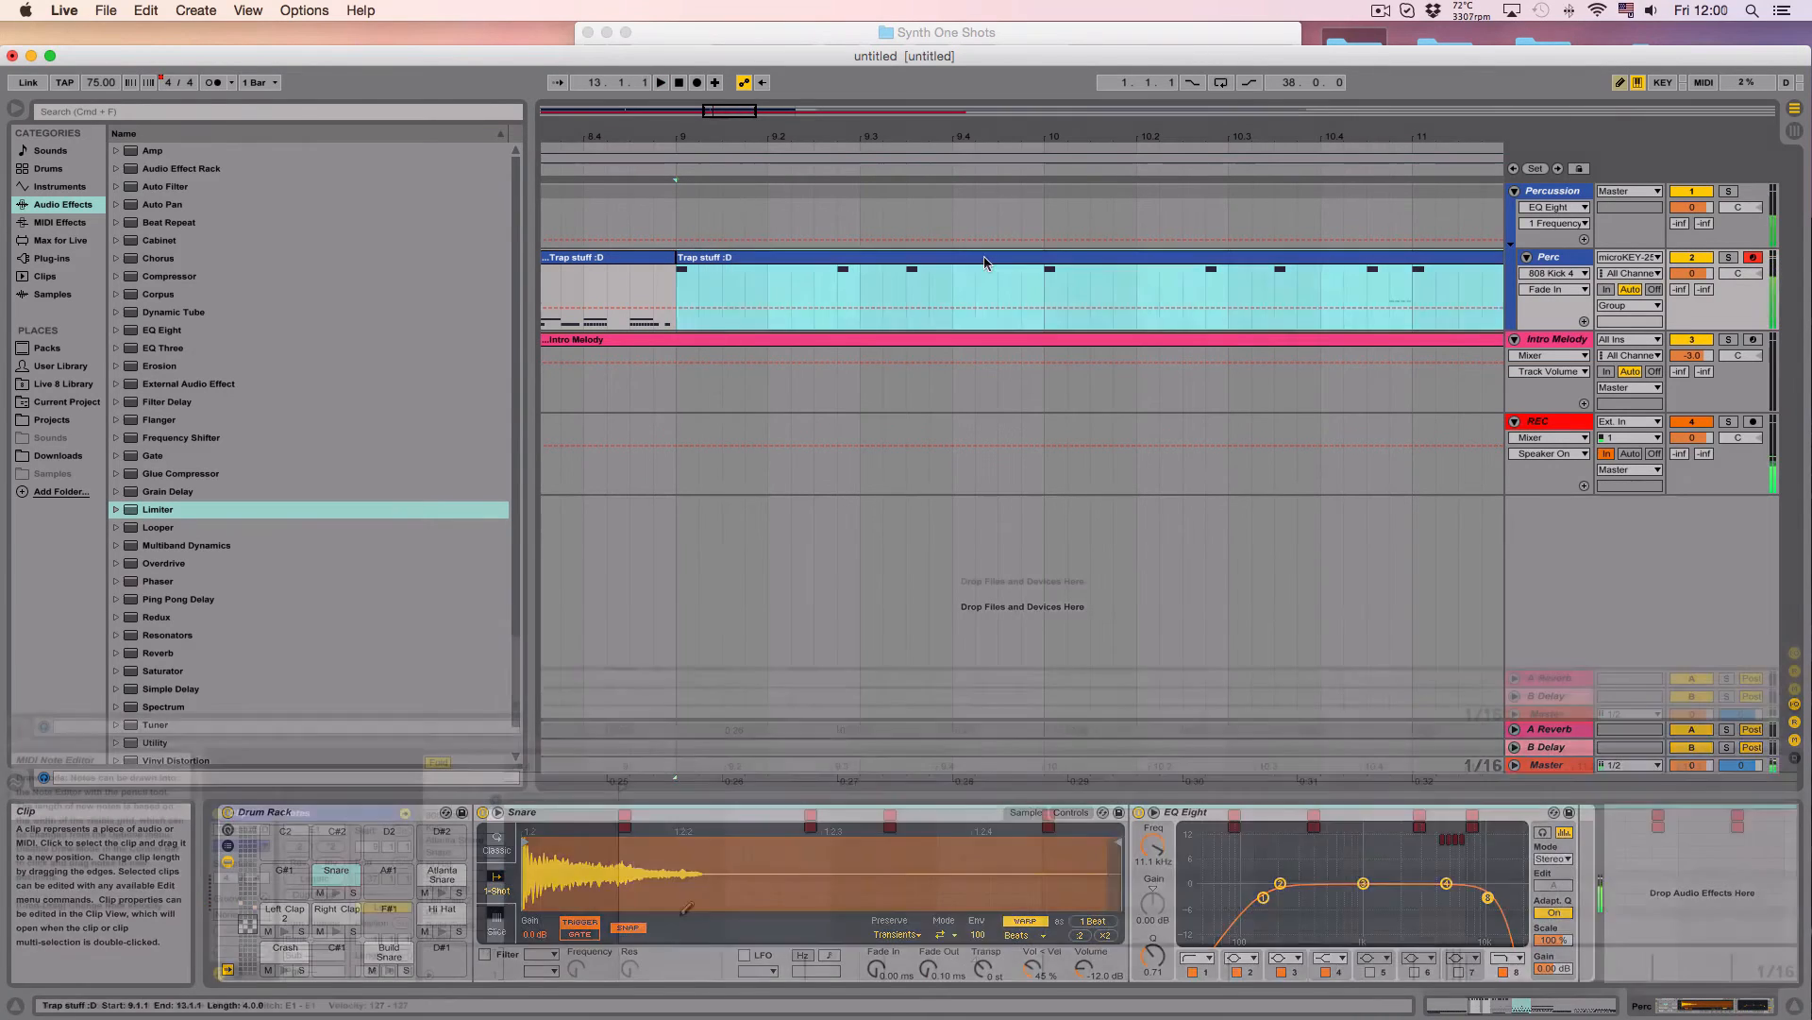
key("b")
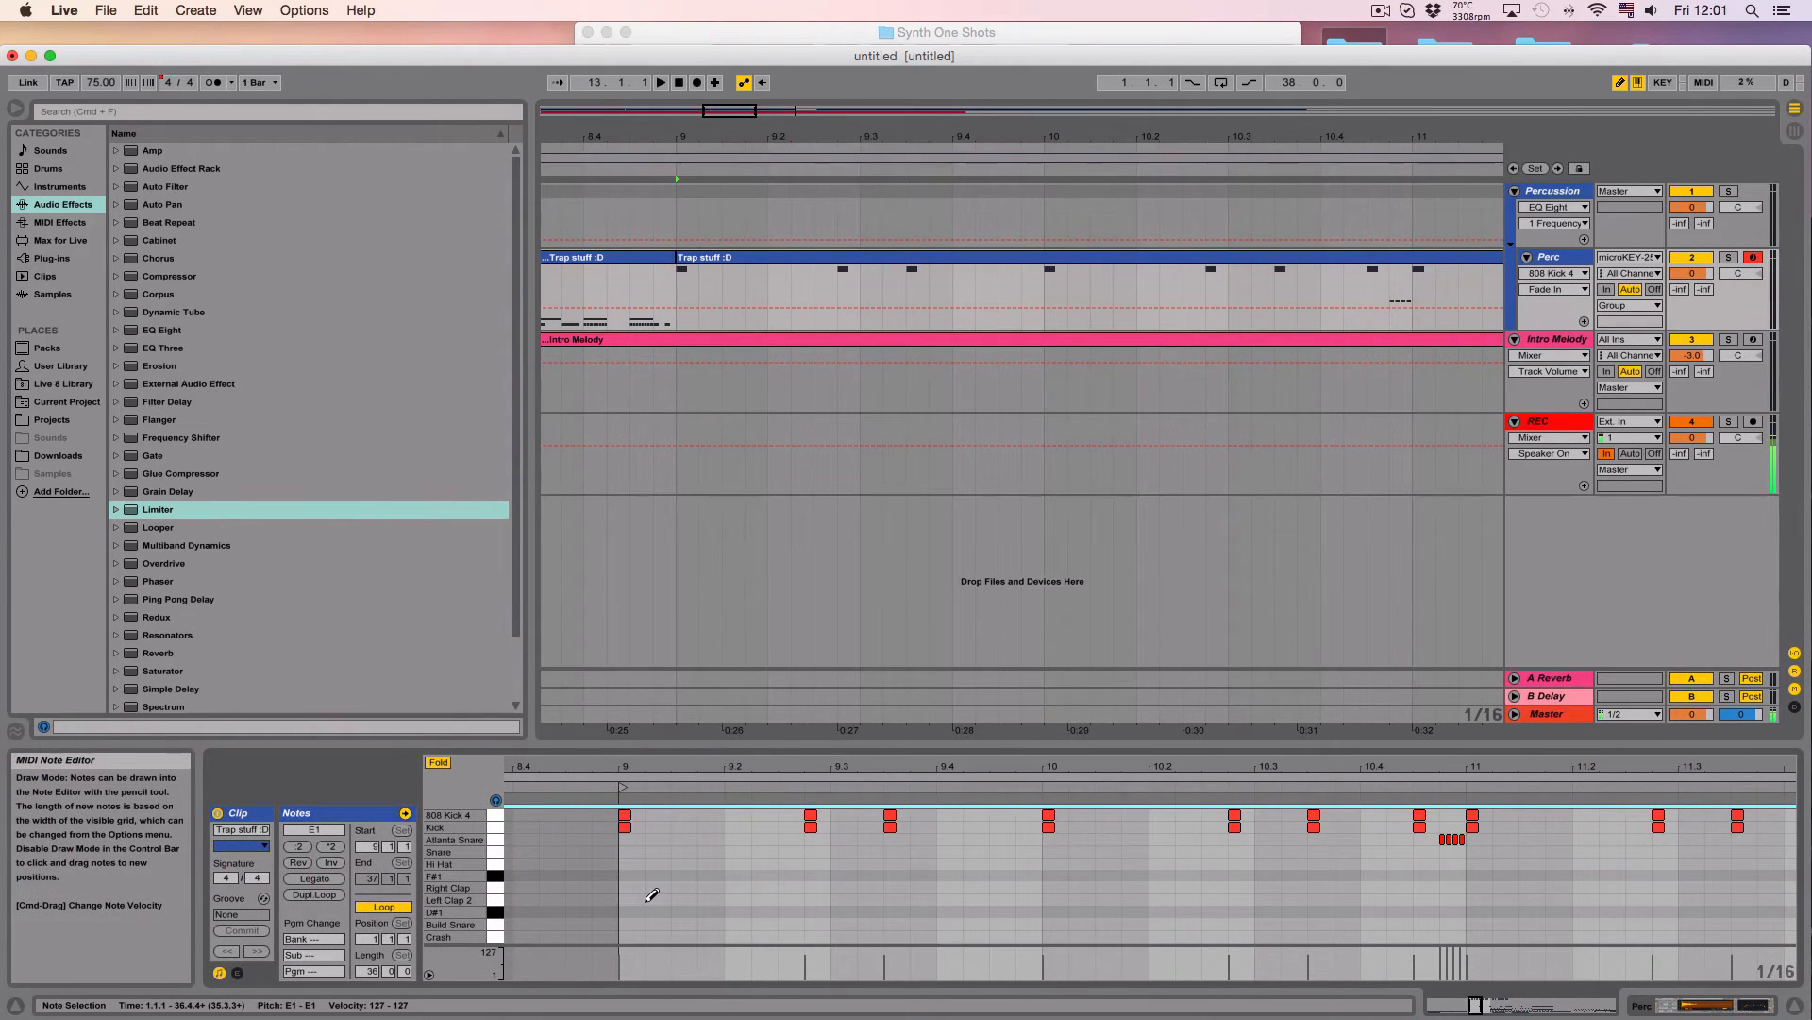
left_click(636, 898)
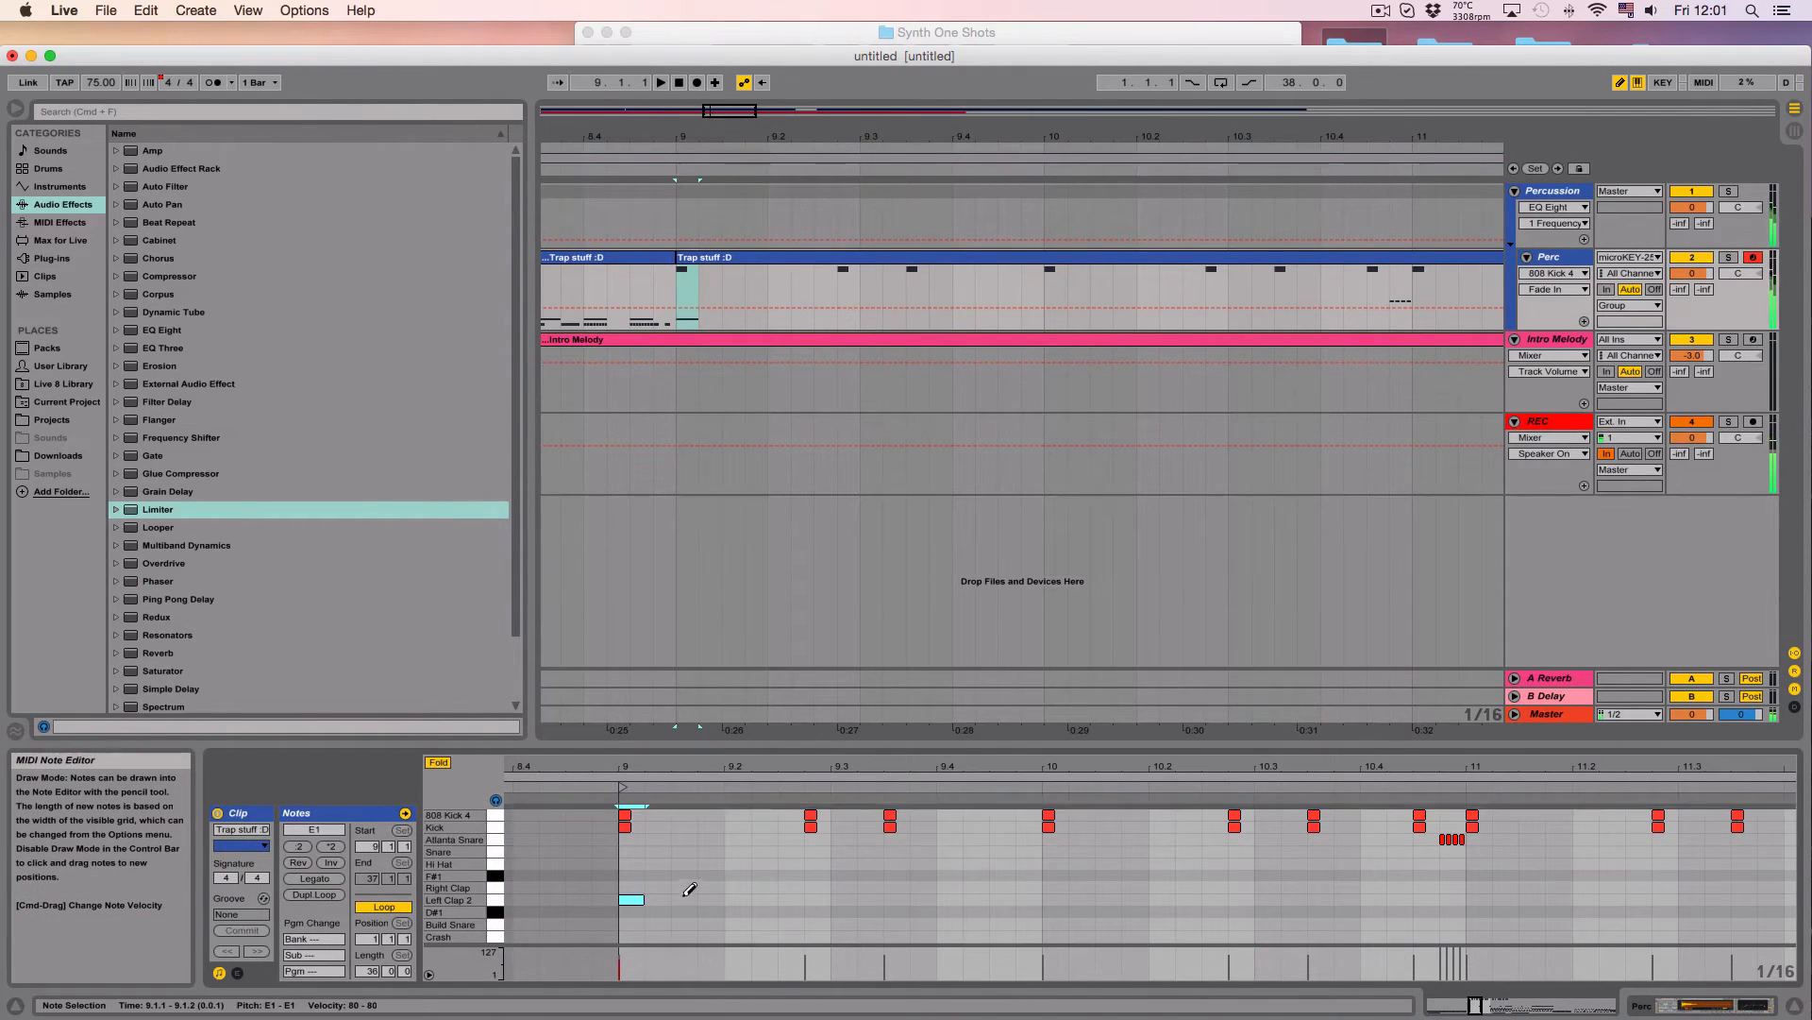
left_click(687, 888)
left_click(752, 898)
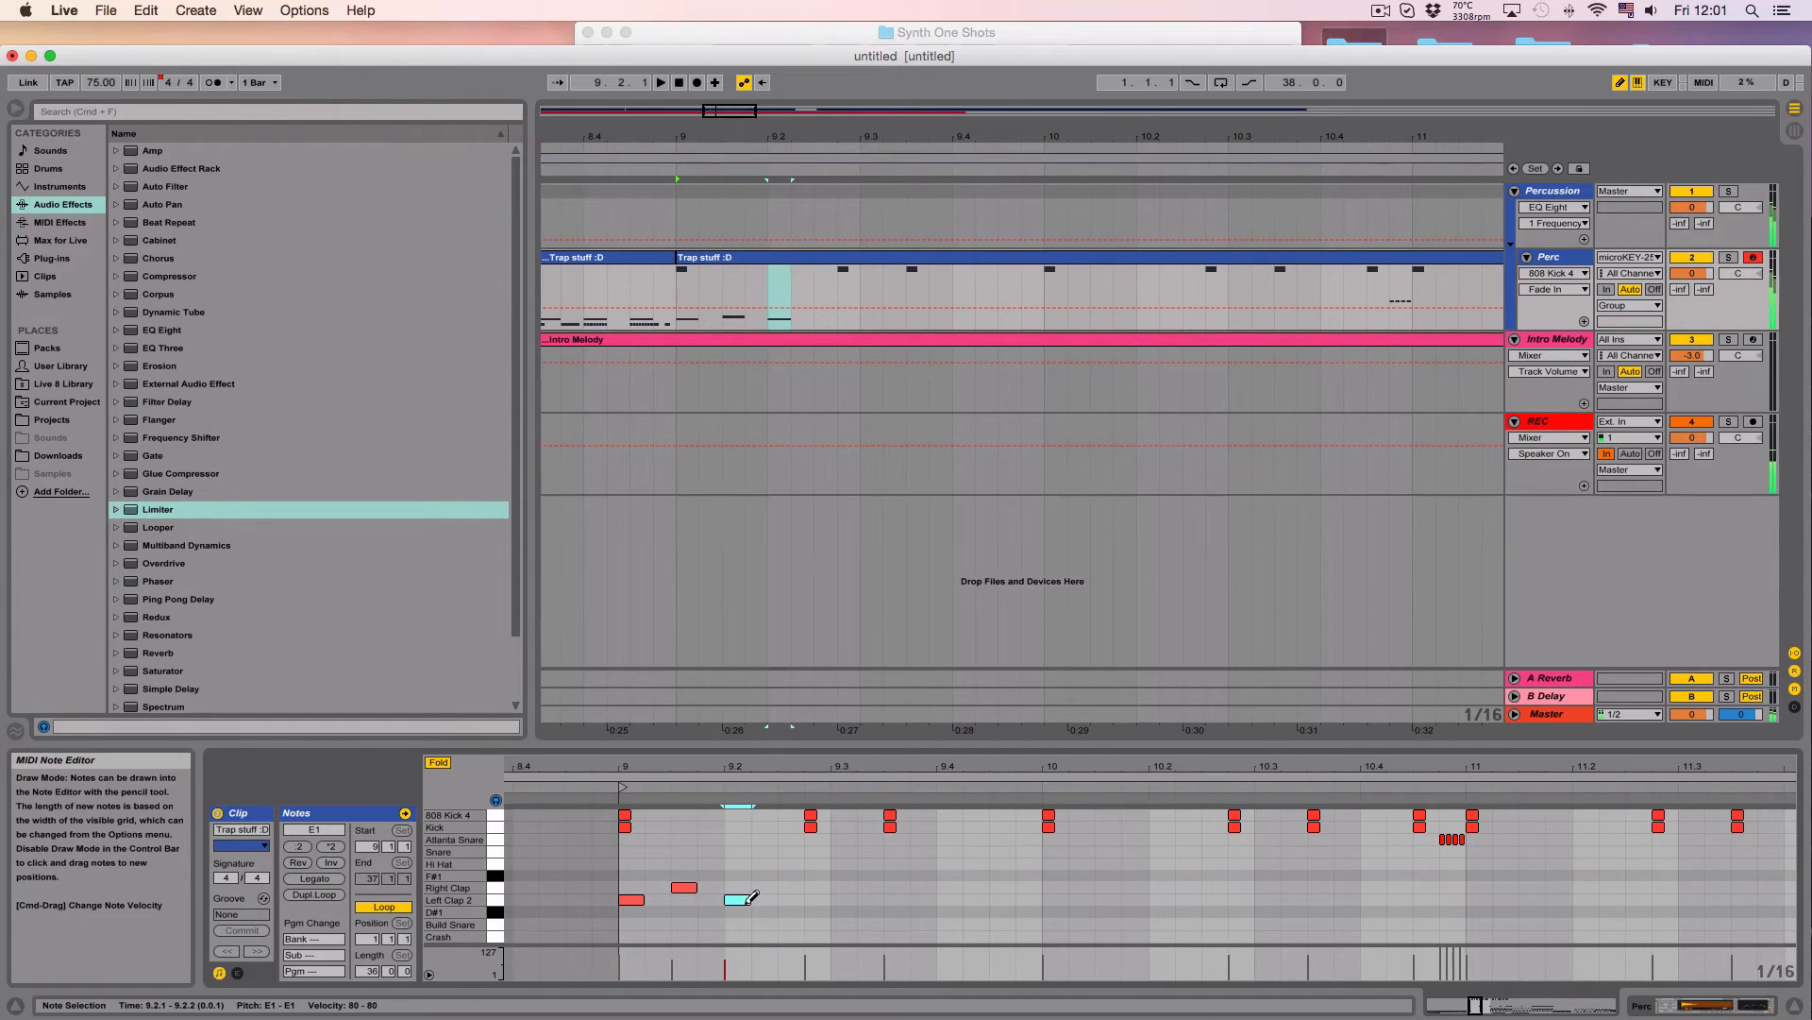
left_click(792, 886)
left_click(798, 884)
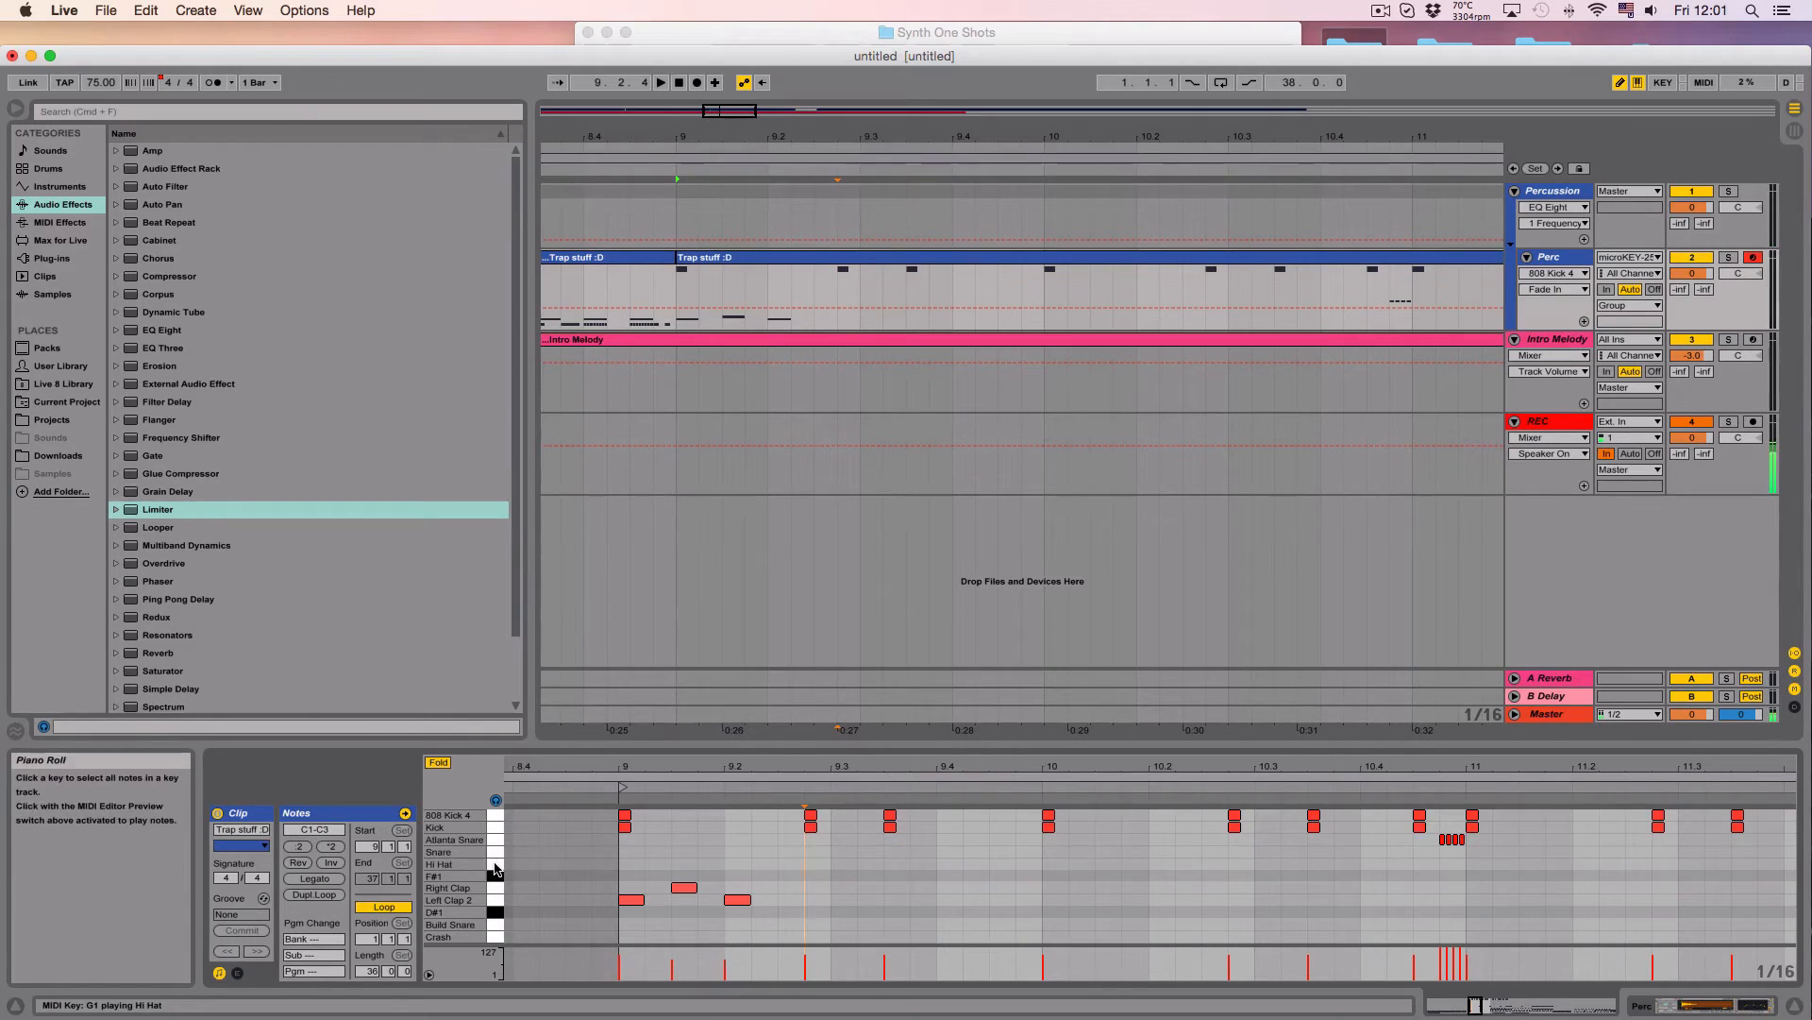
left_click(794, 850)
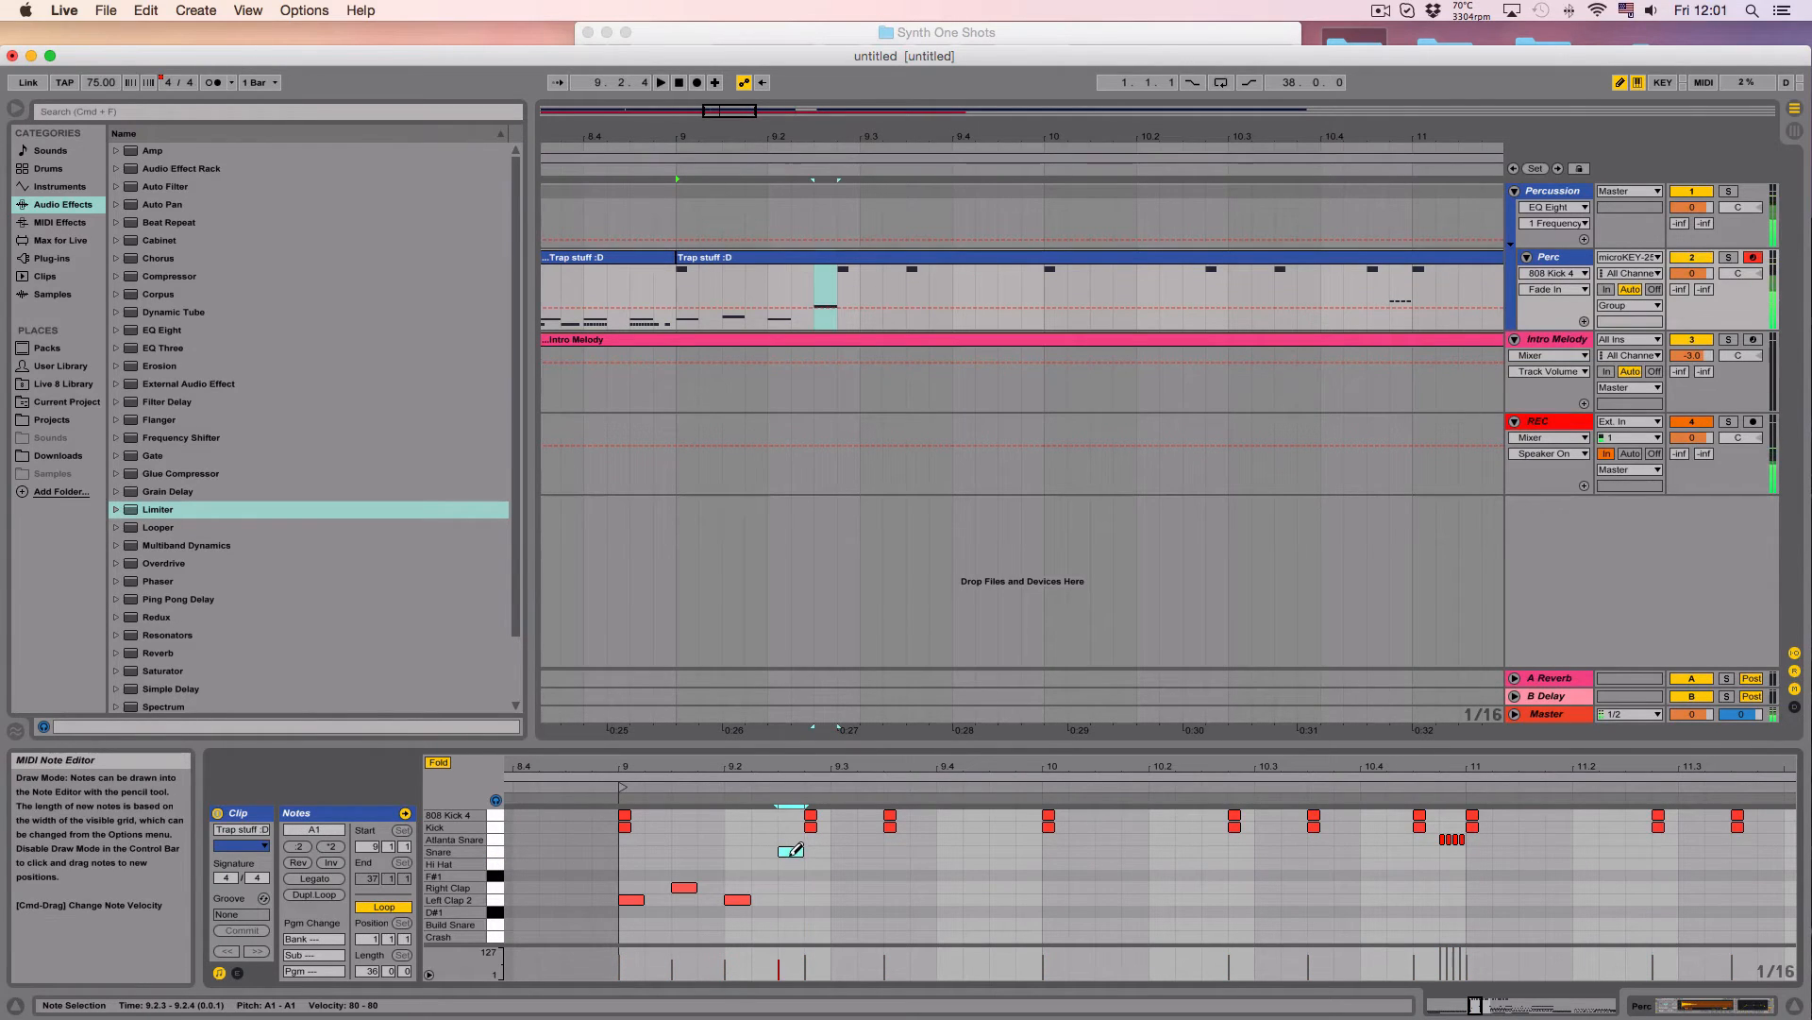
Step: Draw Left Clap 2 notes at 9.3.1 and 9.4.1, a Right Clap at 9.3.3 and a Snare at 9.4.3
left_click(844, 897)
left_click(897, 888)
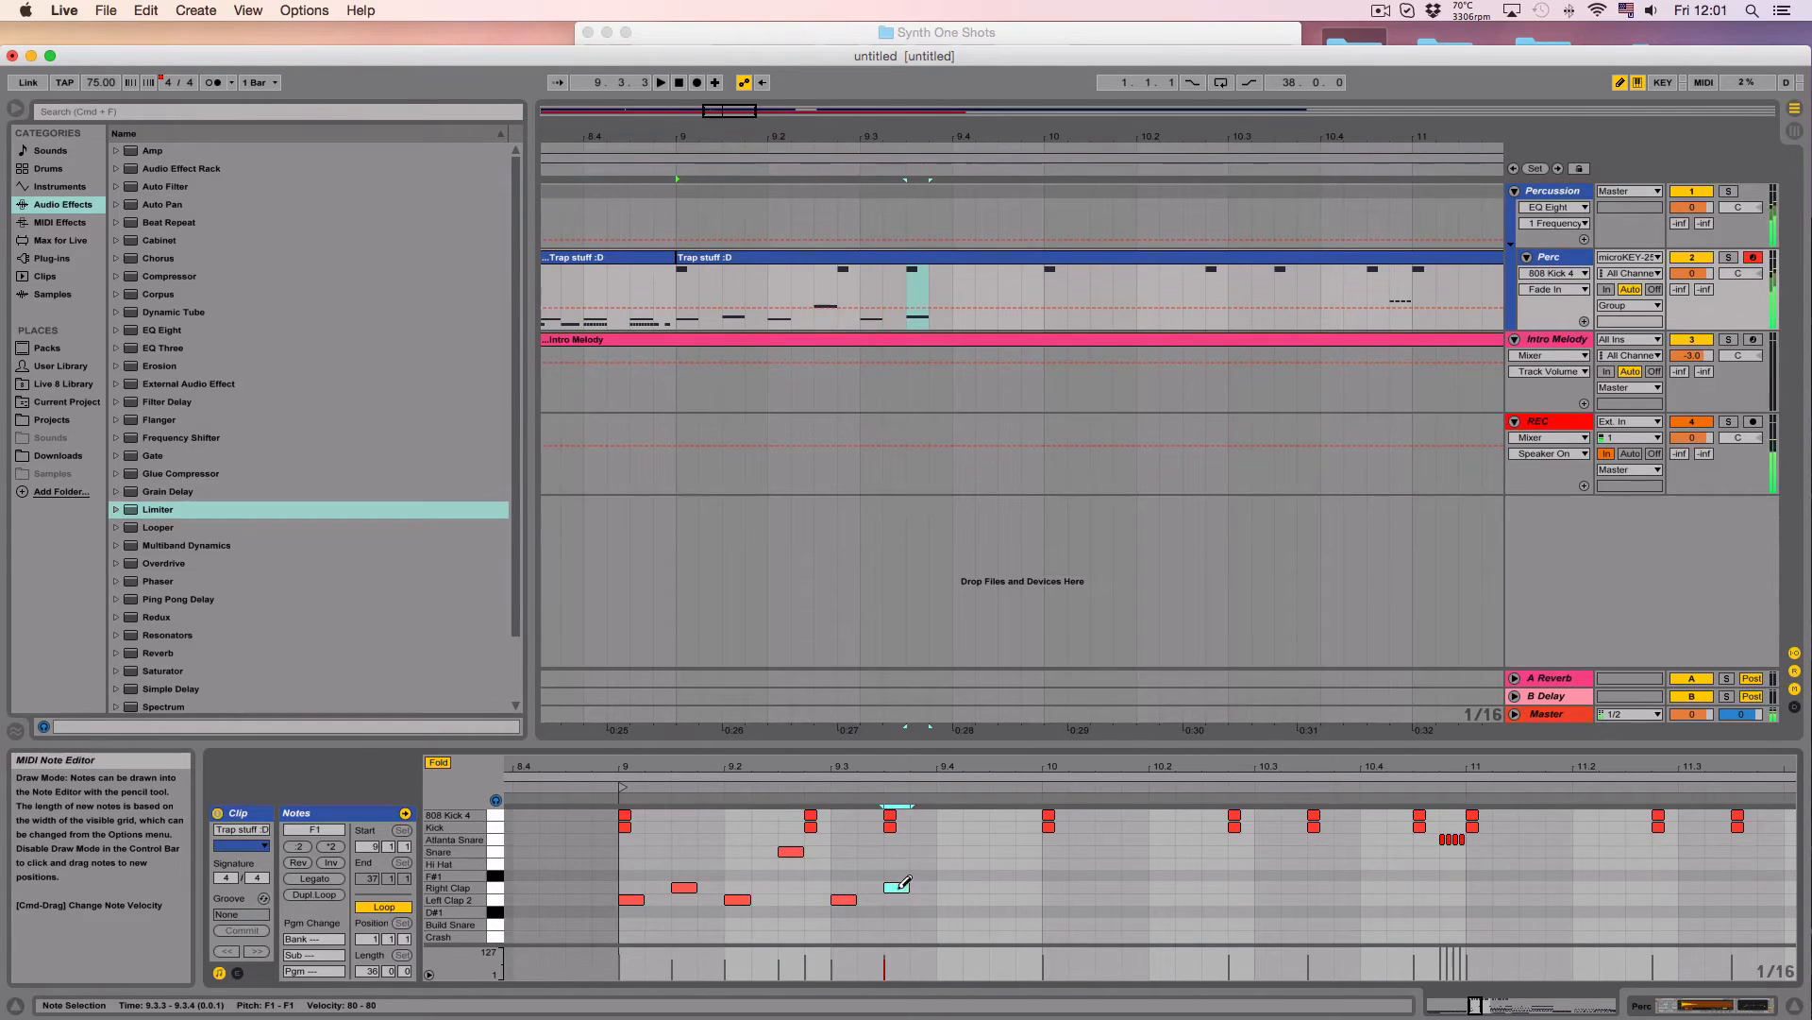
left_click(951, 899)
left_click(1002, 851)
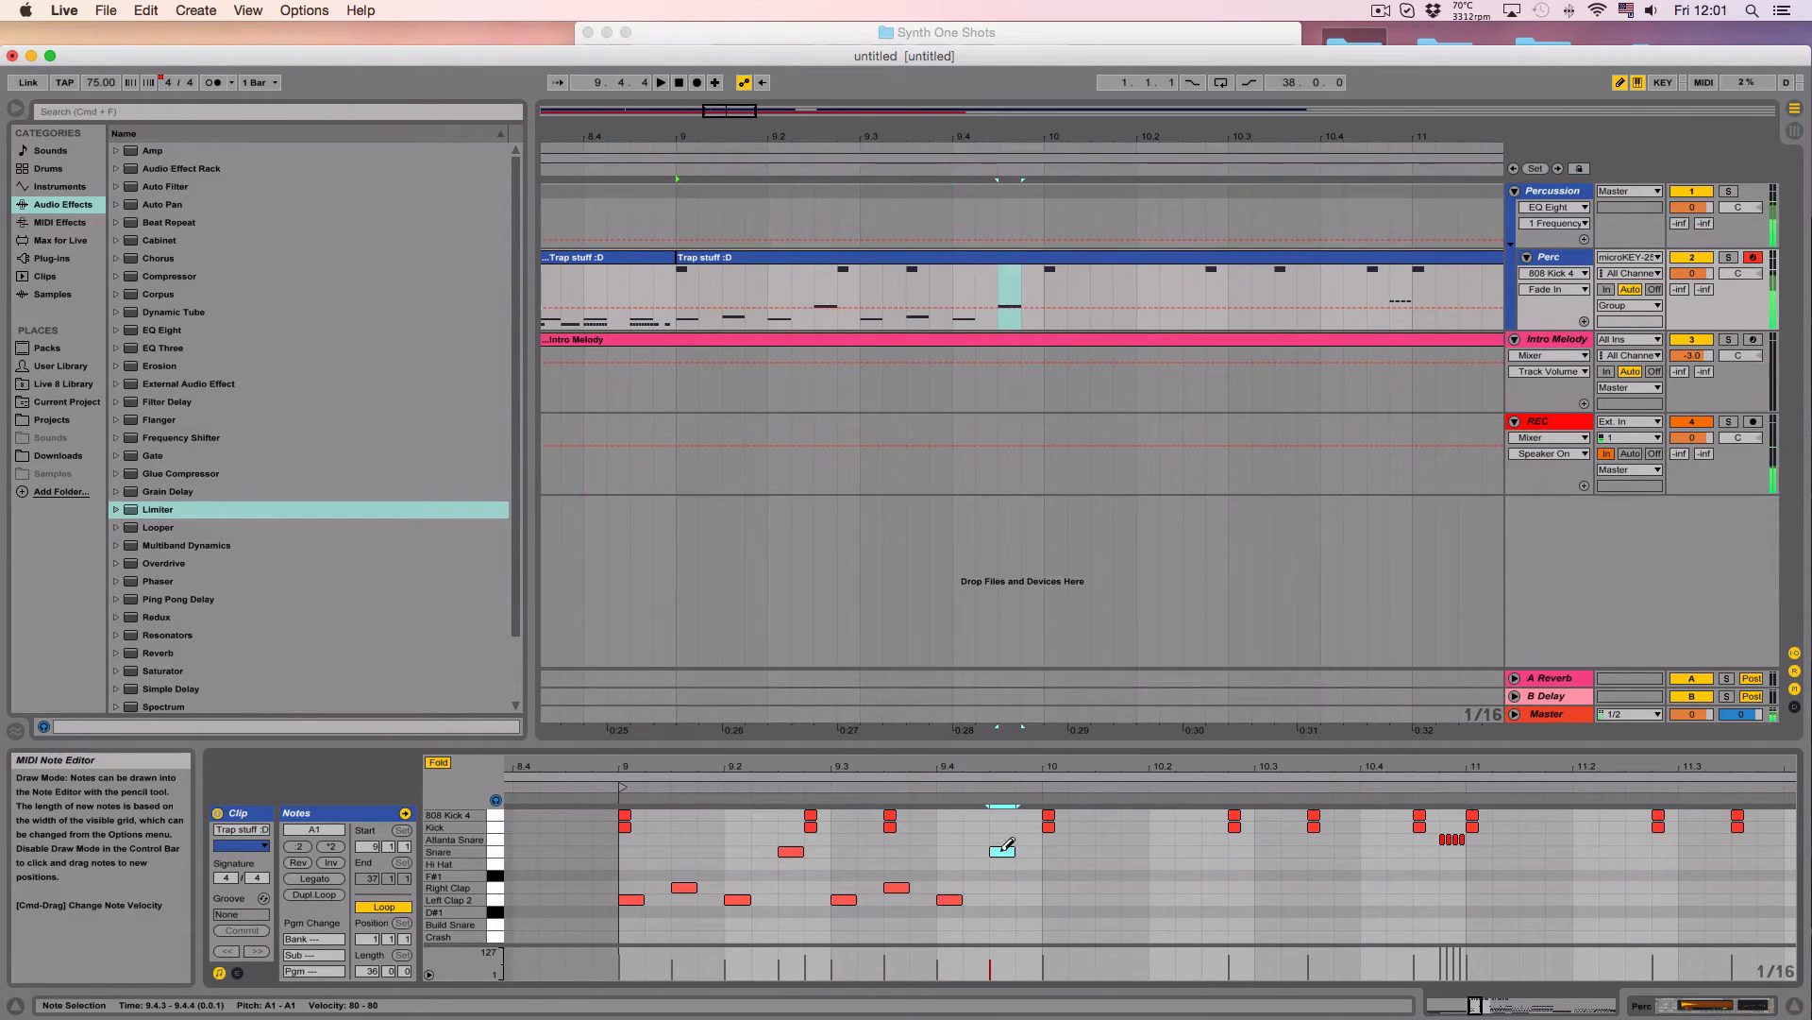
Step: Draw Left Clap 2 at 10.1.1 and 10.2.1, Right Clap at 10.1.3 and Snare at 10.2.3, and paste the copied clap and snare pattern from 11.1.1
left_click(1056, 898)
left_click(1108, 887)
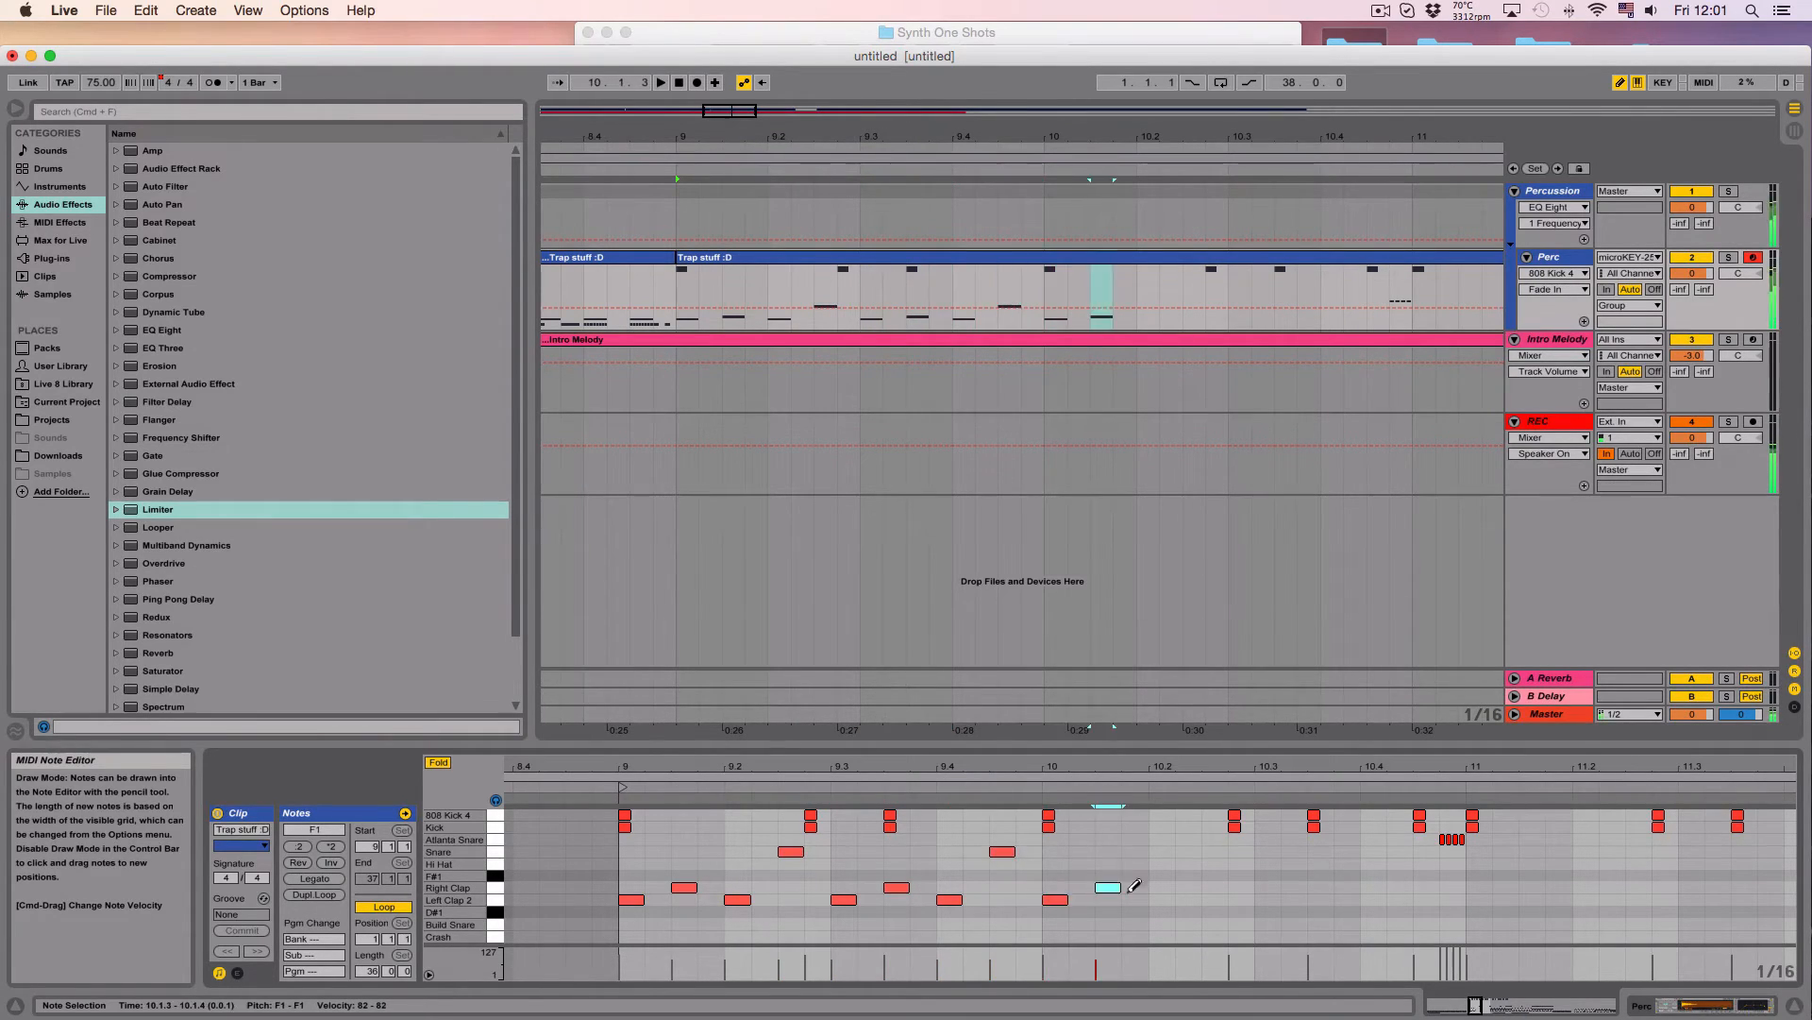
left_click(1161, 899)
left_click(1215, 851)
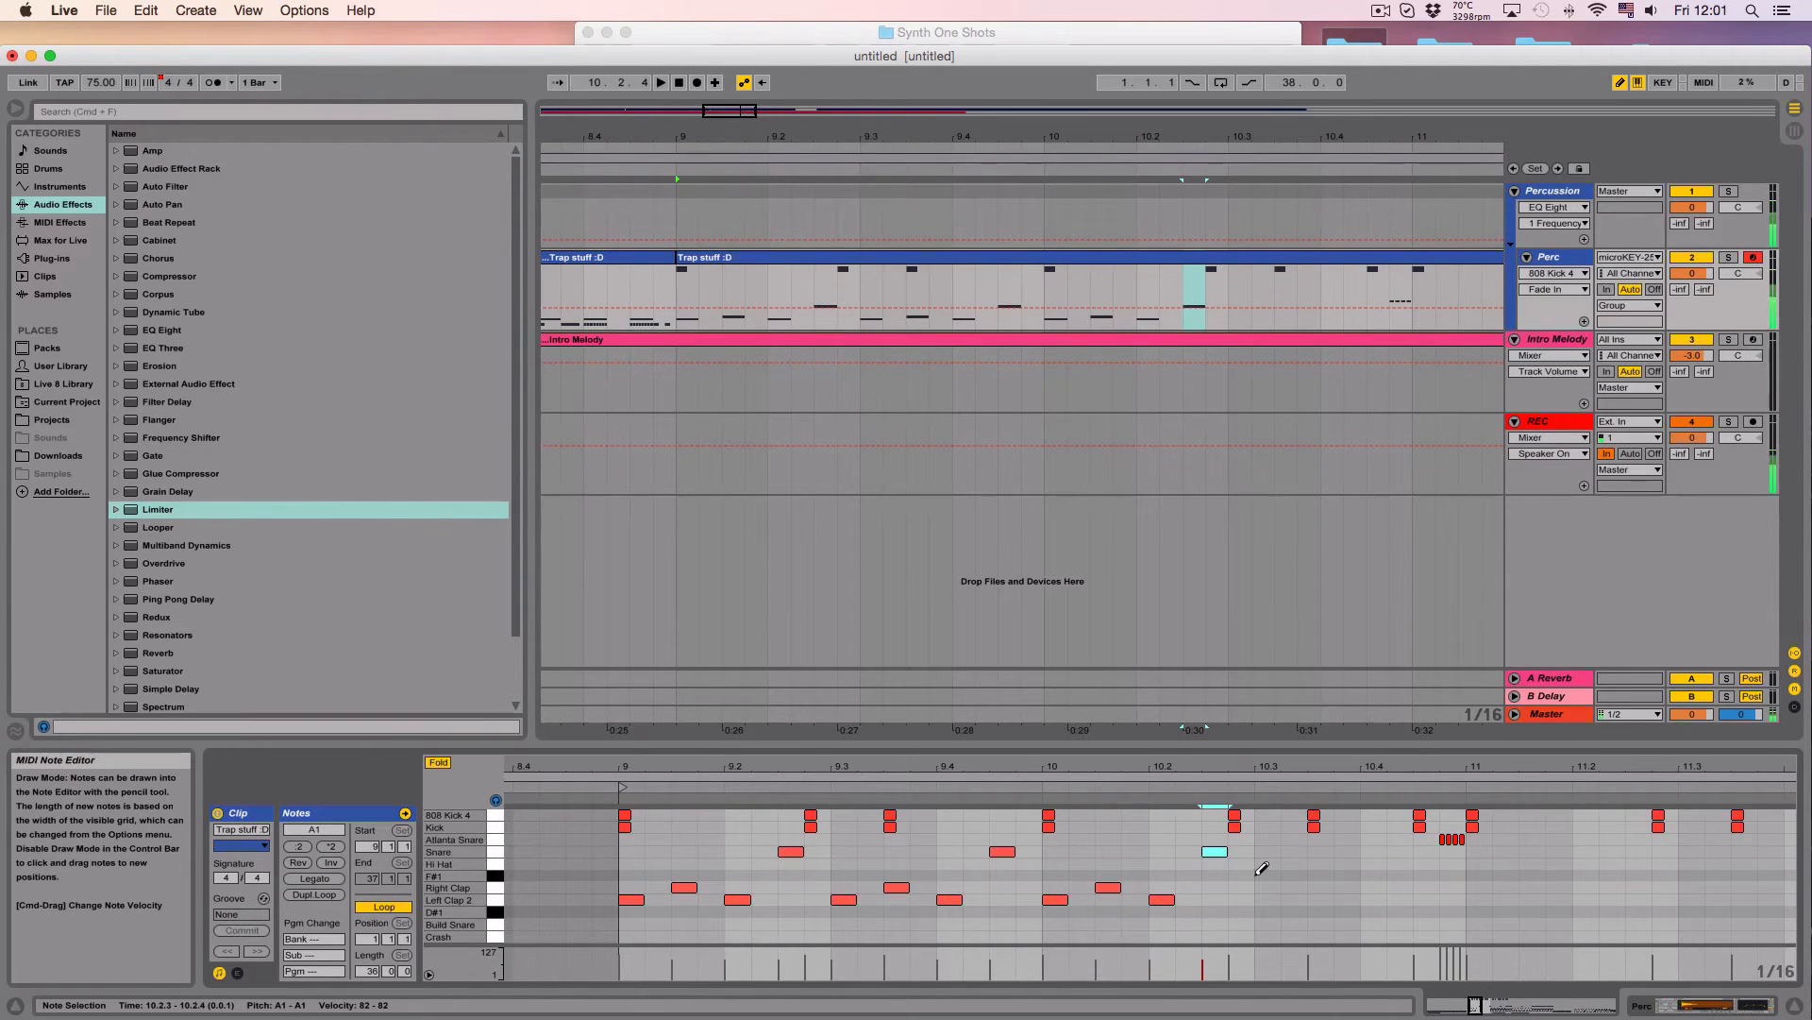
key("super+v")
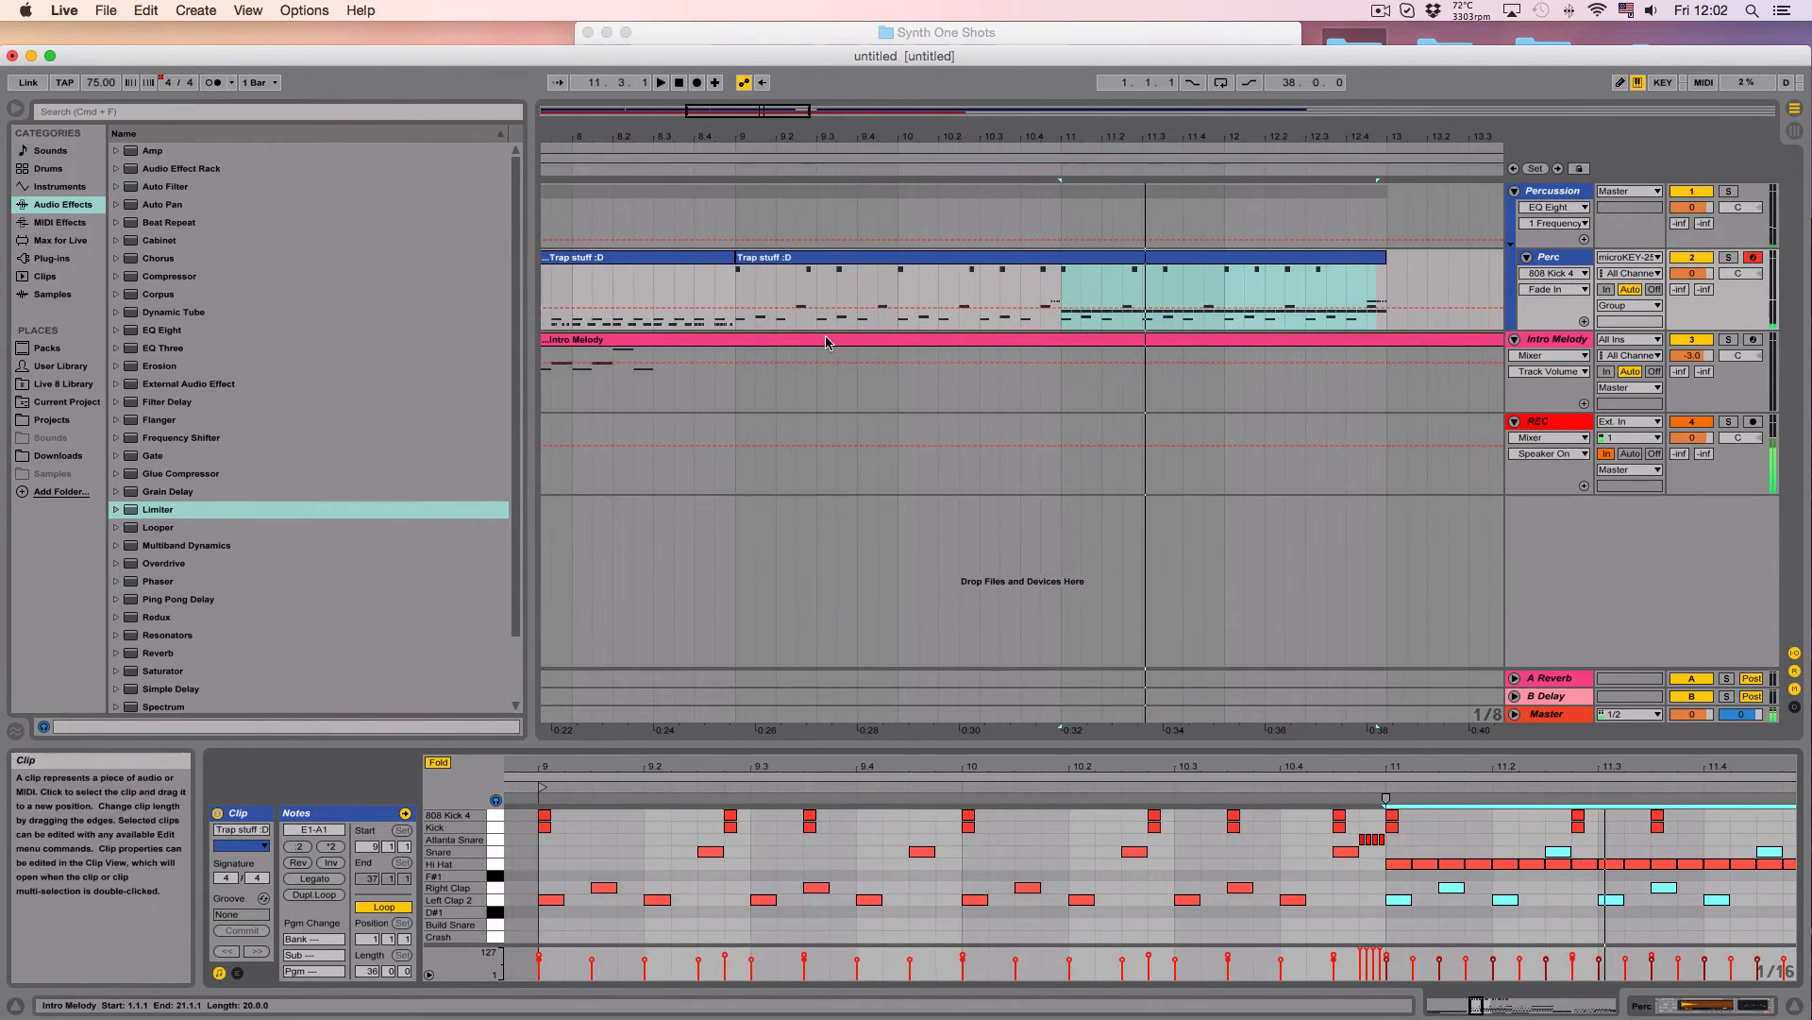
Step: Set the playback start to bar 9 and audition the Left Clap 2 and Right Clap pads in the Perc track's Drum Rack
left_click(754, 306)
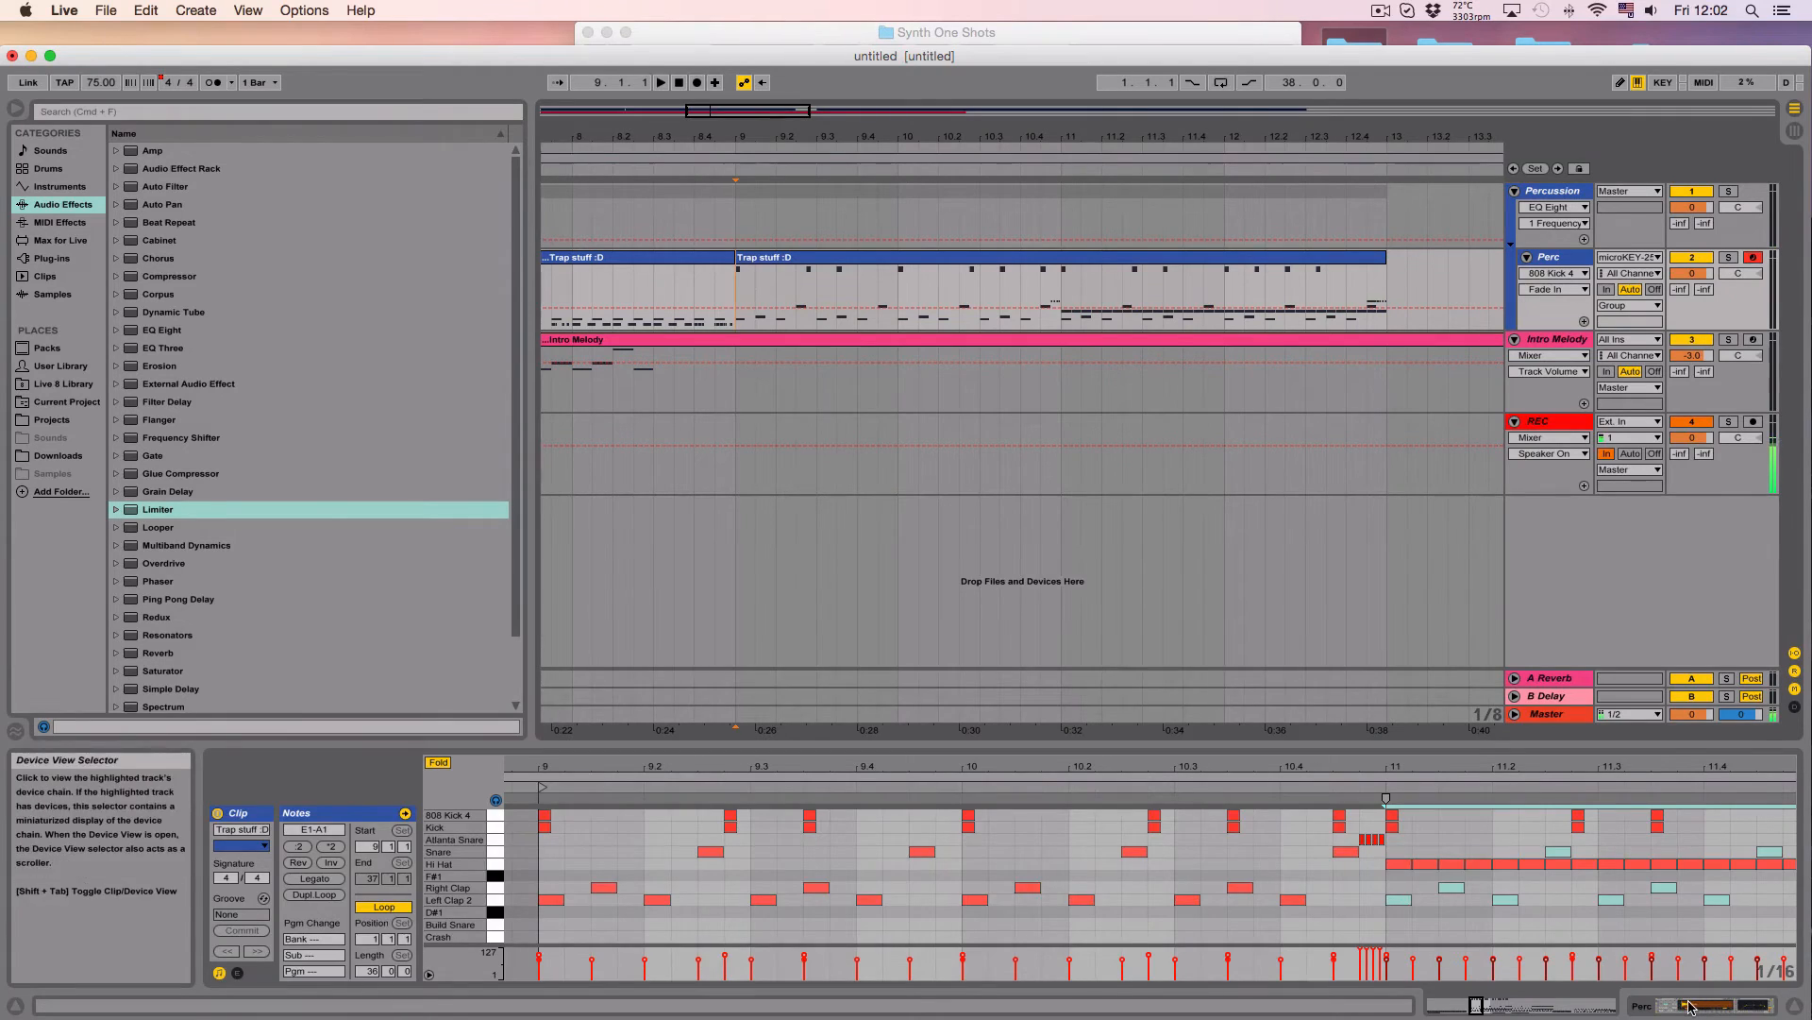
left_click(1717, 1004)
left_click(301, 917)
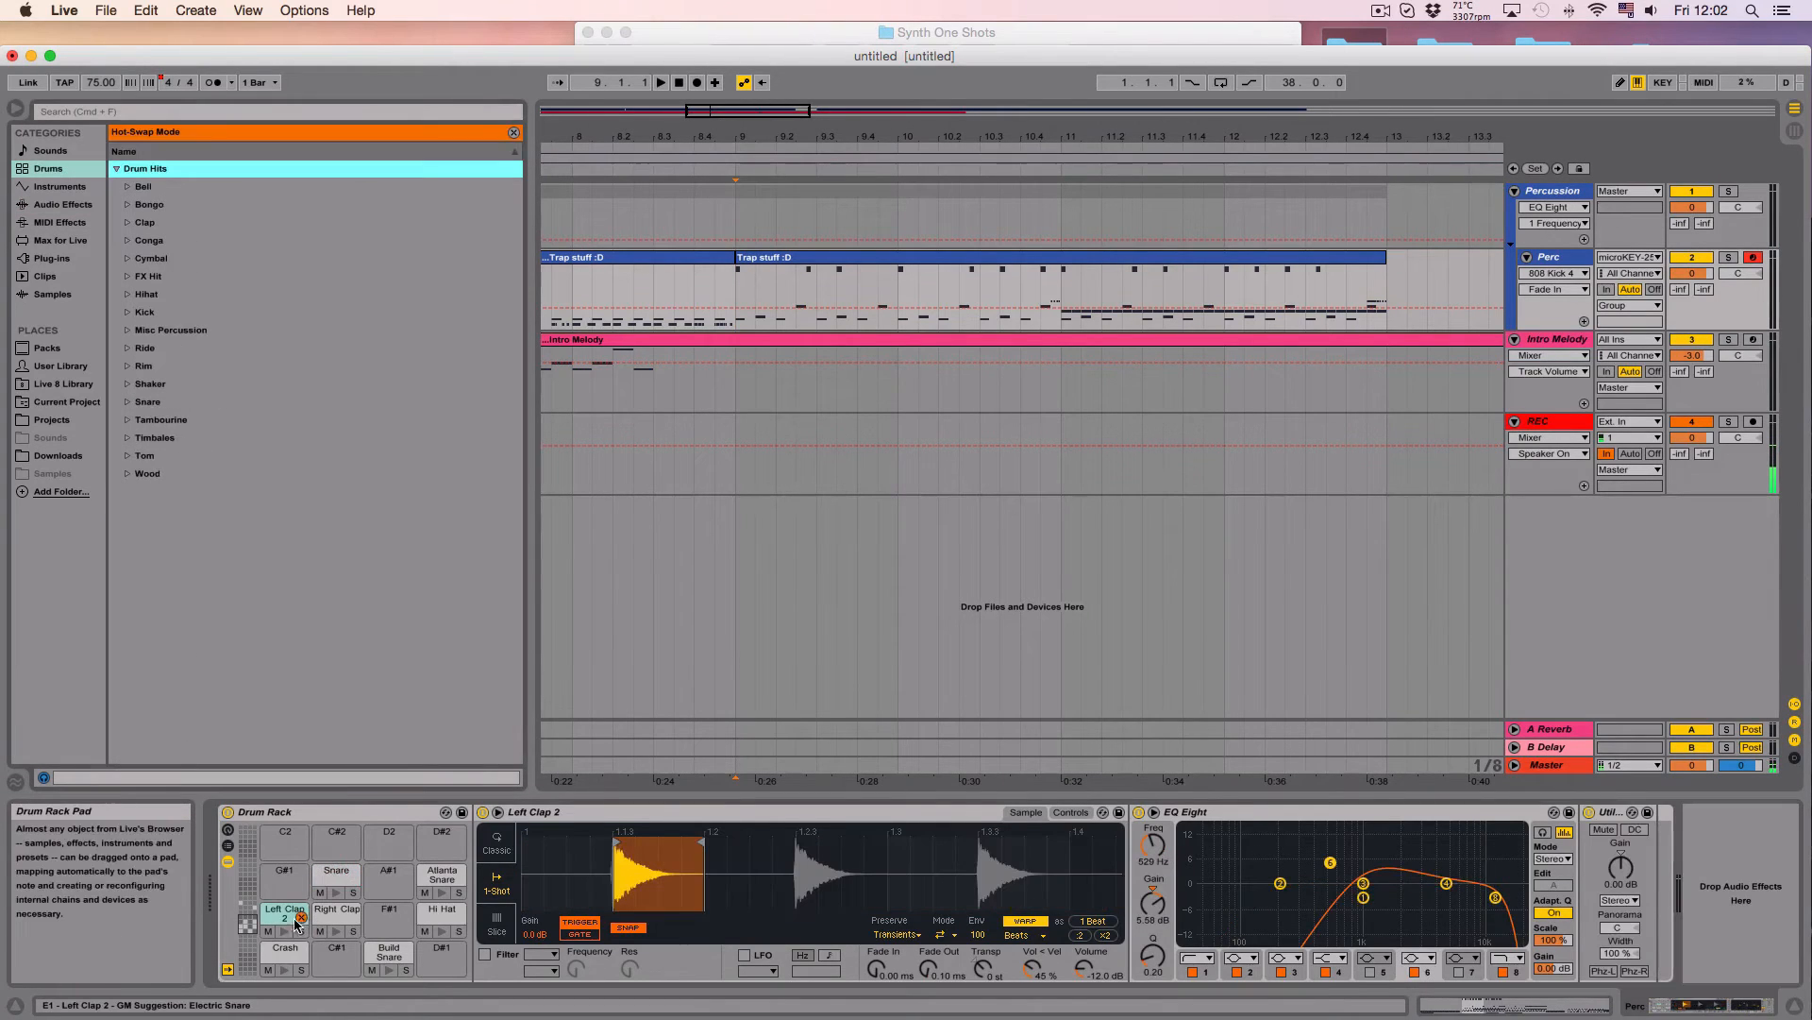
left_click(285, 932)
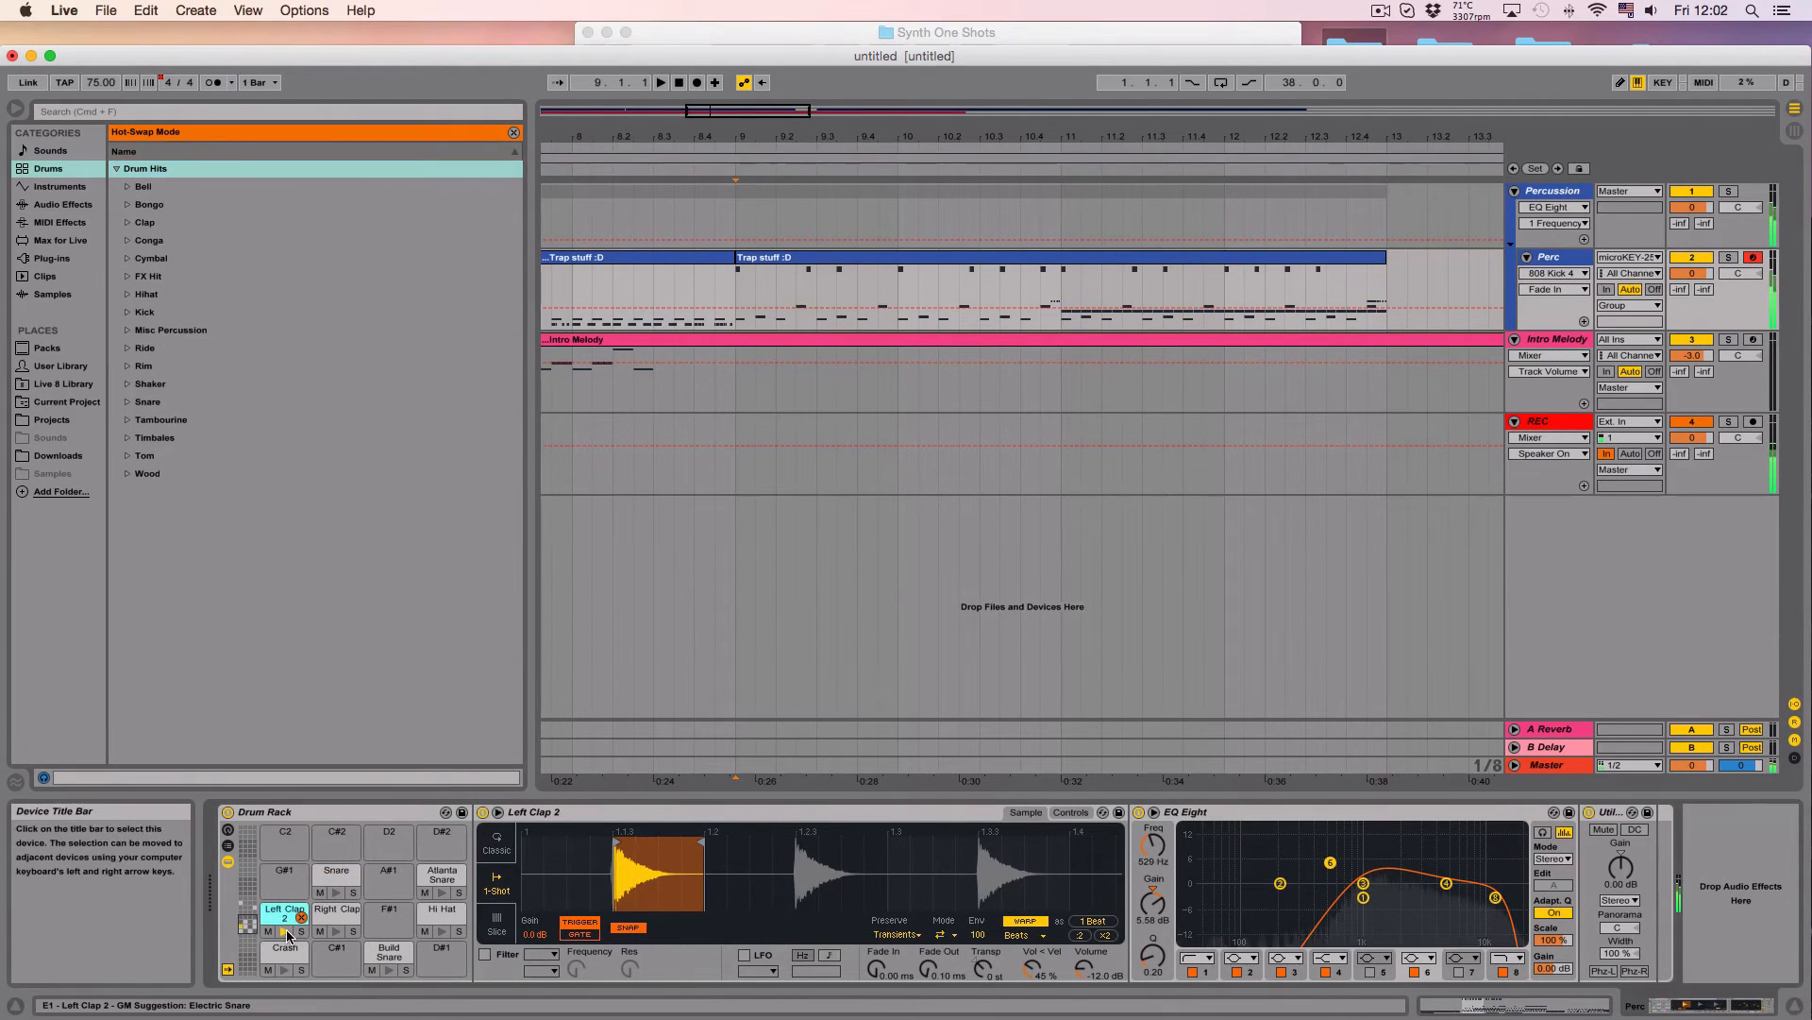
left_click(335, 933)
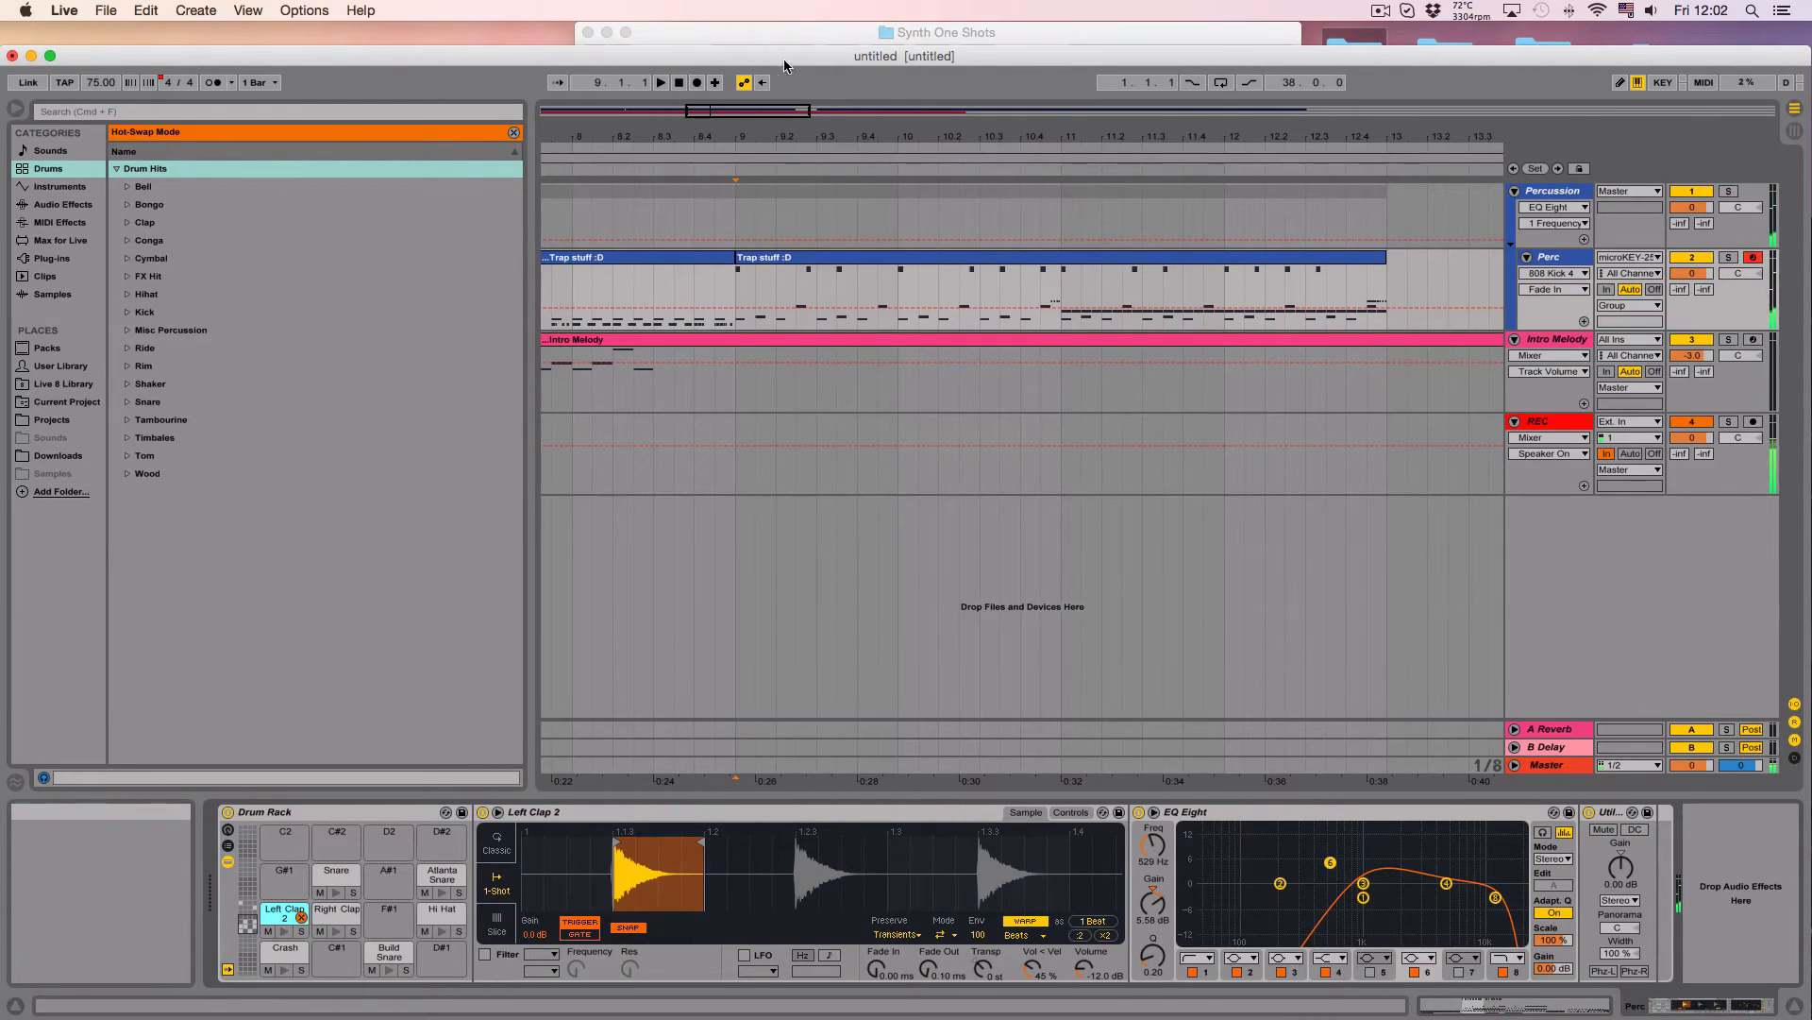
Step: Switch to Finder's Claps sample folder and preview the clap samples from Claps 7.wav to Claps 11.wav
left_click(752, 40)
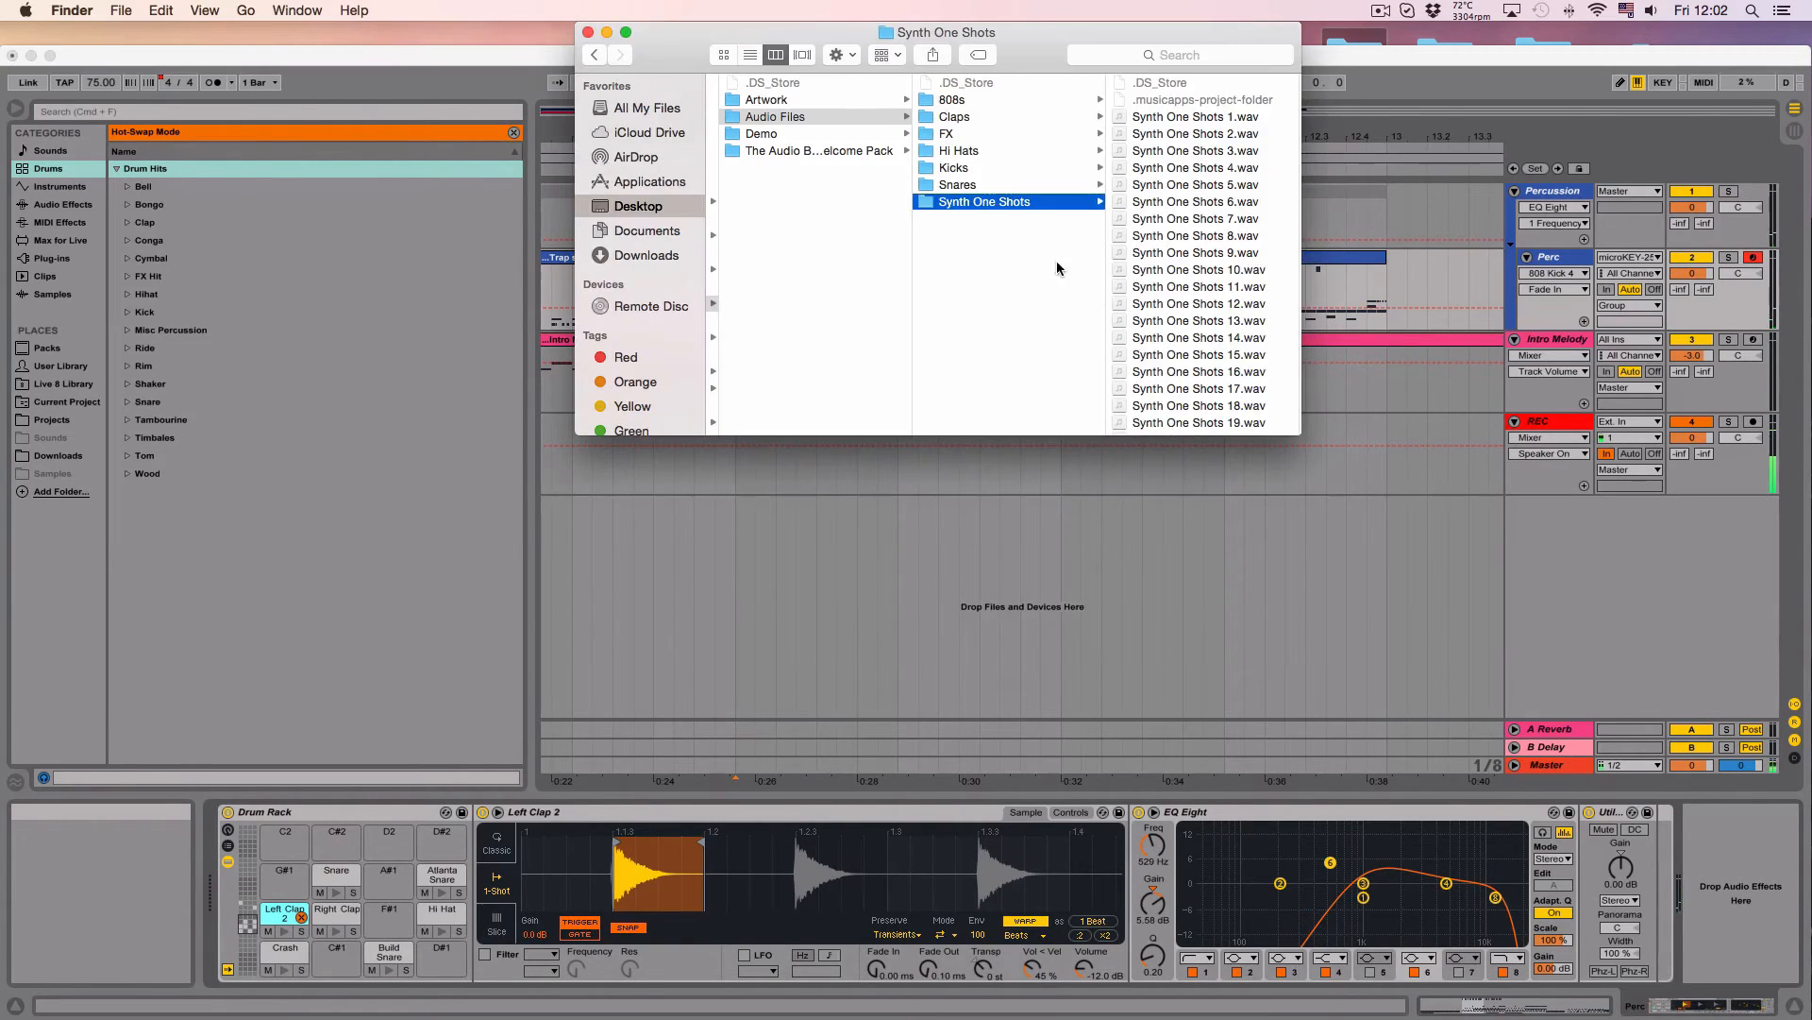
left_click(974, 115)
left_click(1194, 271)
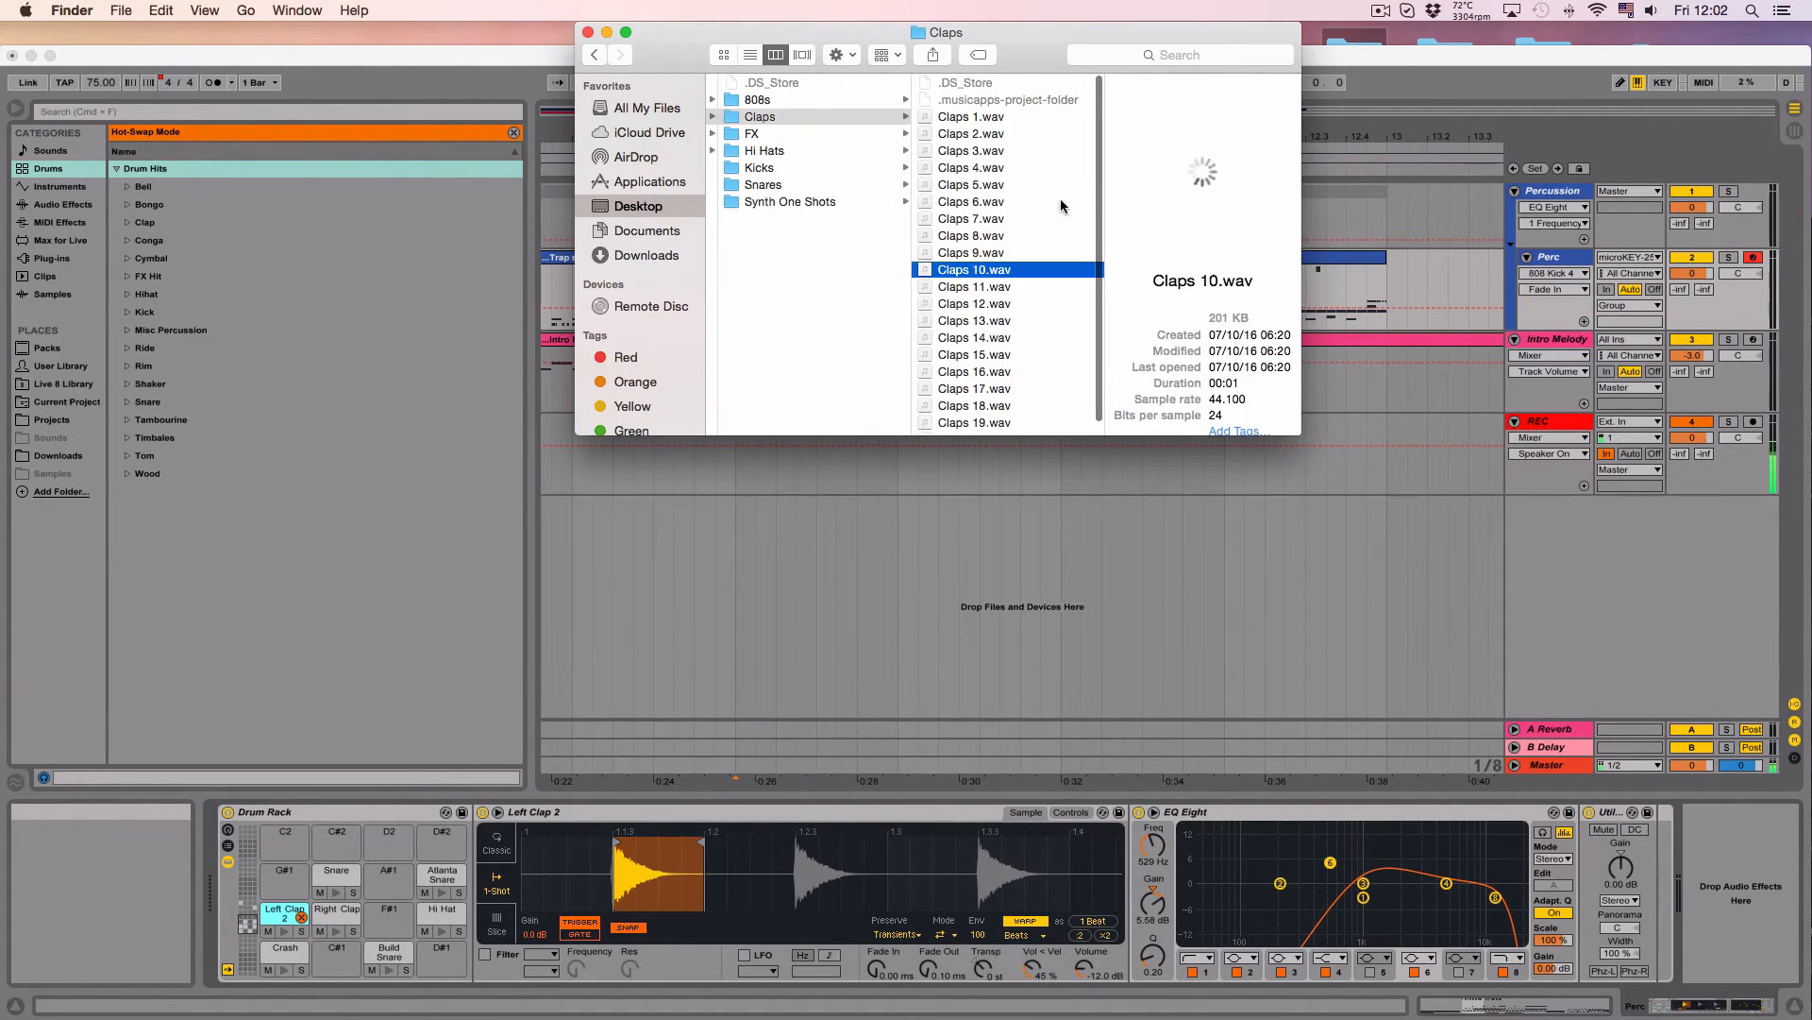
left_click(1062, 206)
key("Down")
key("Down")
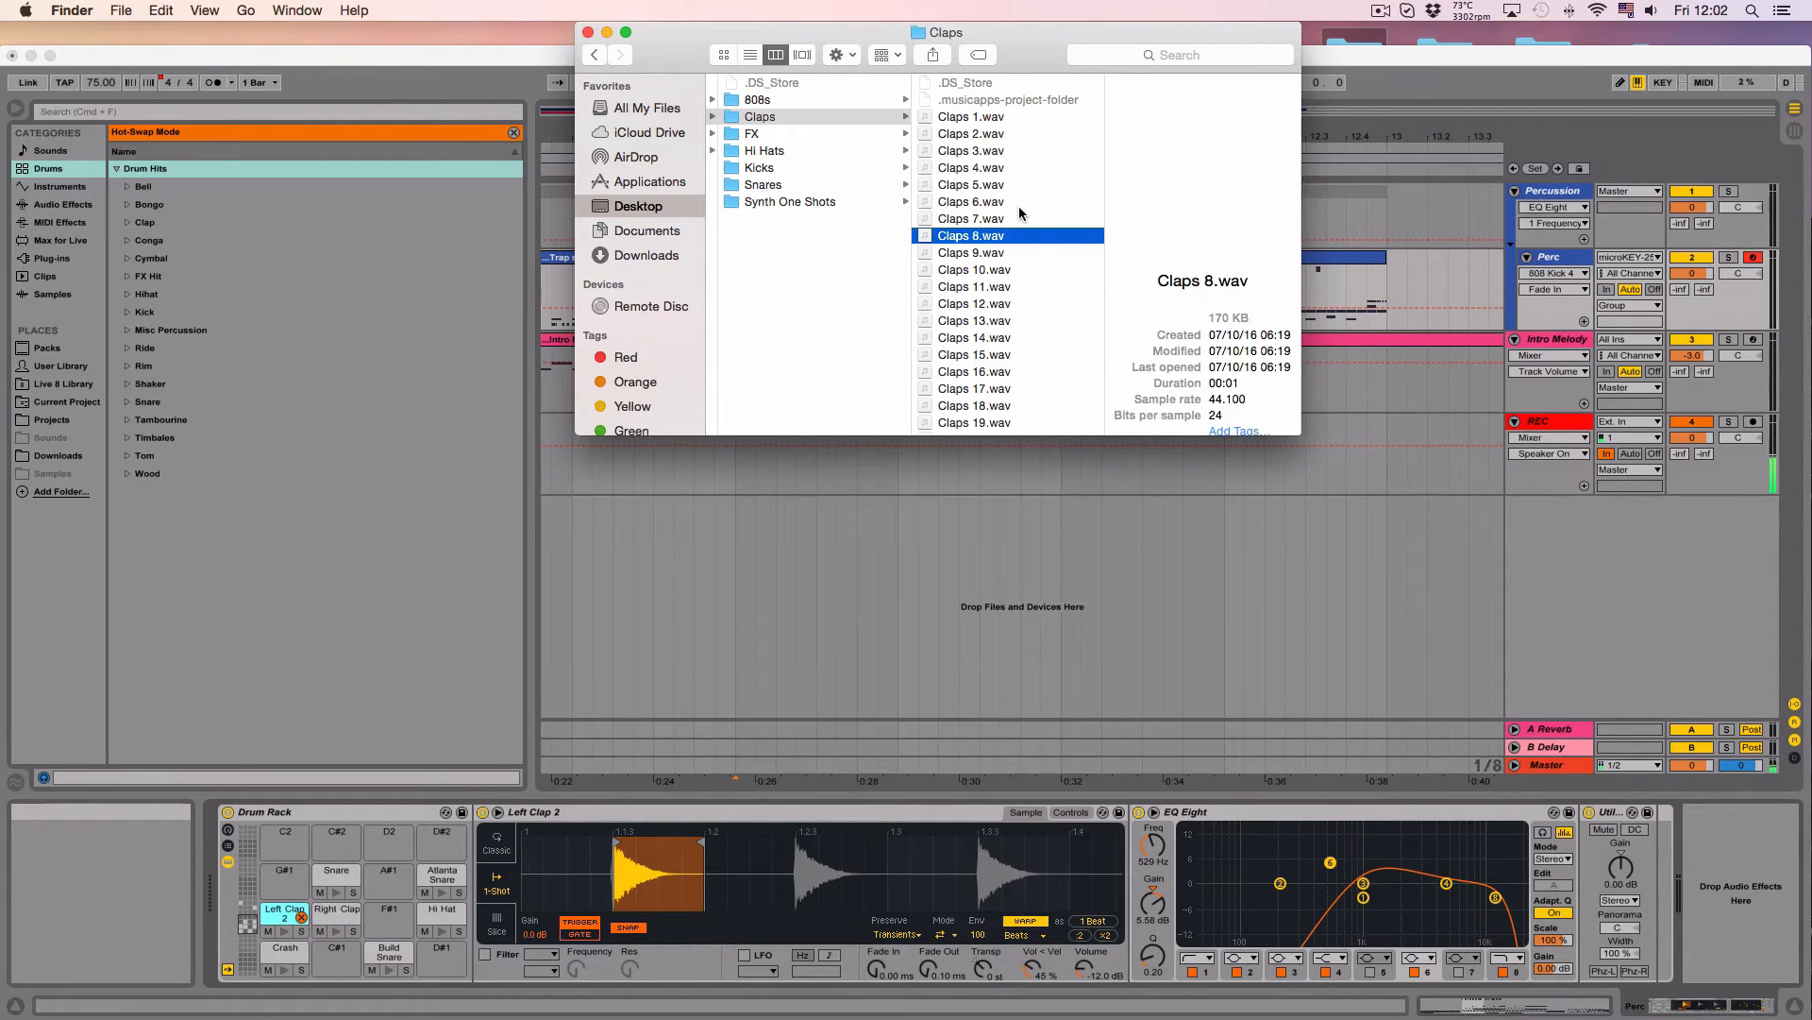
key("space")
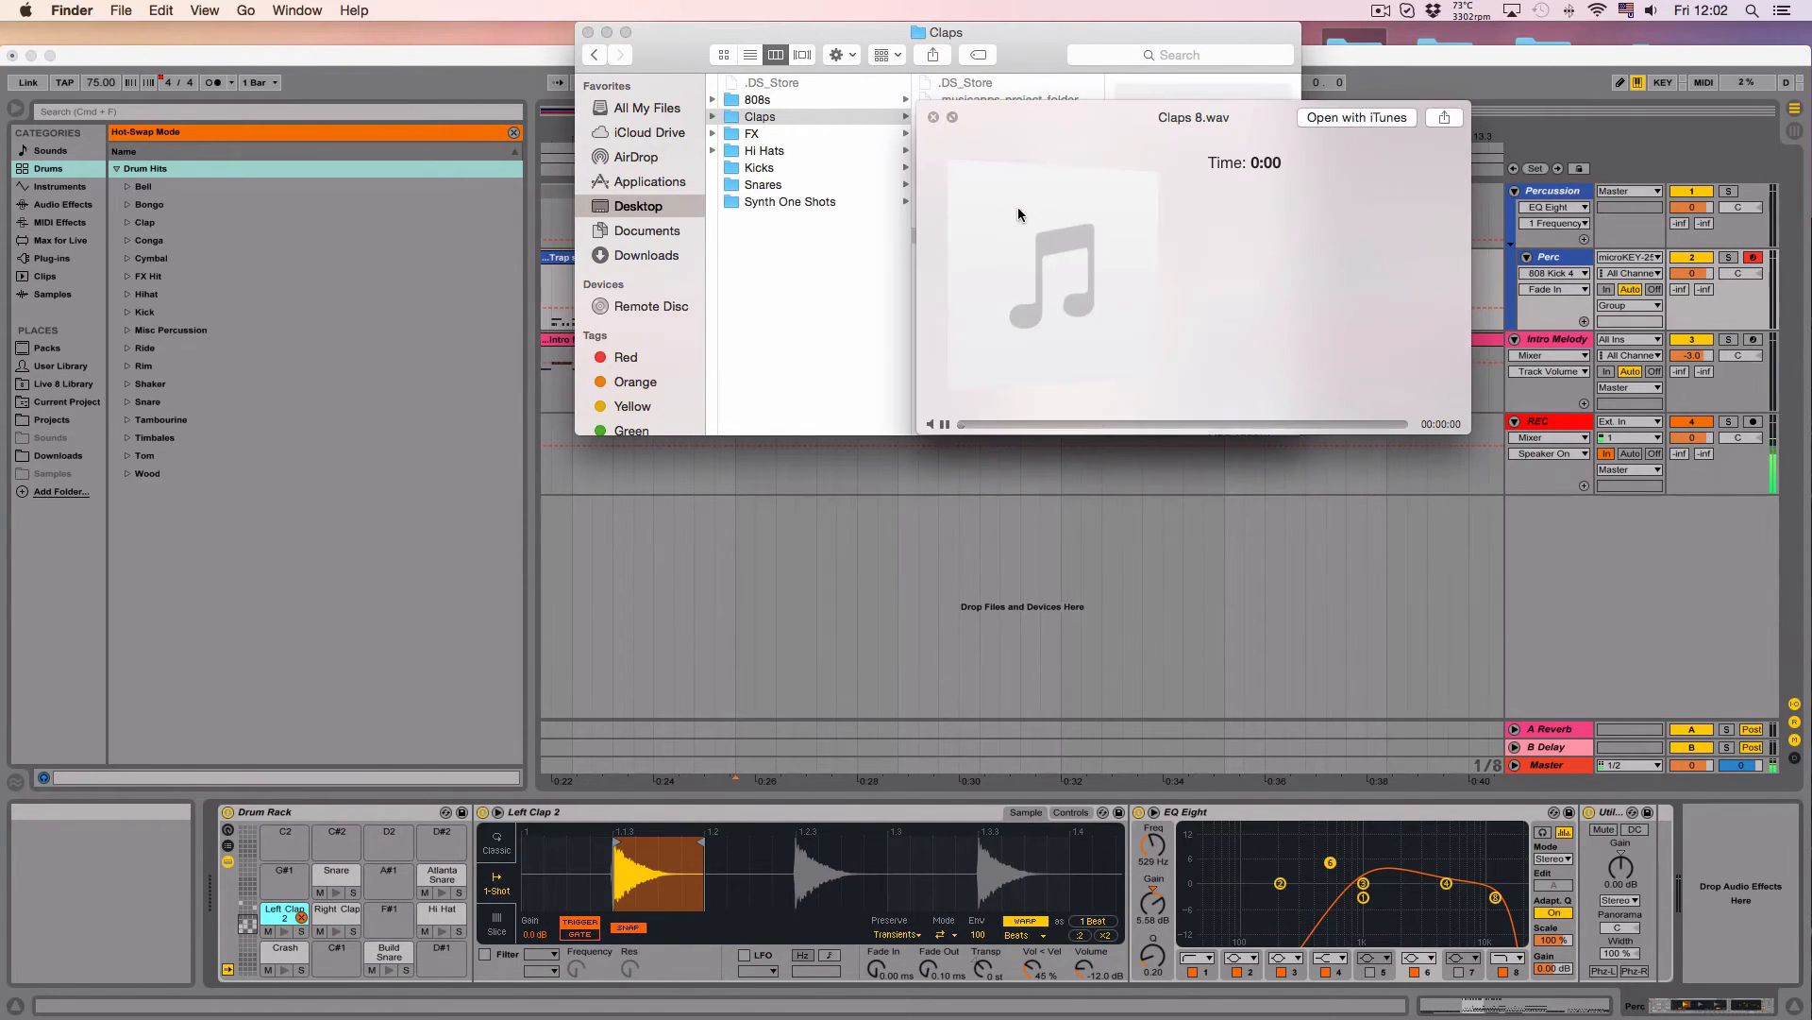
key("Up")
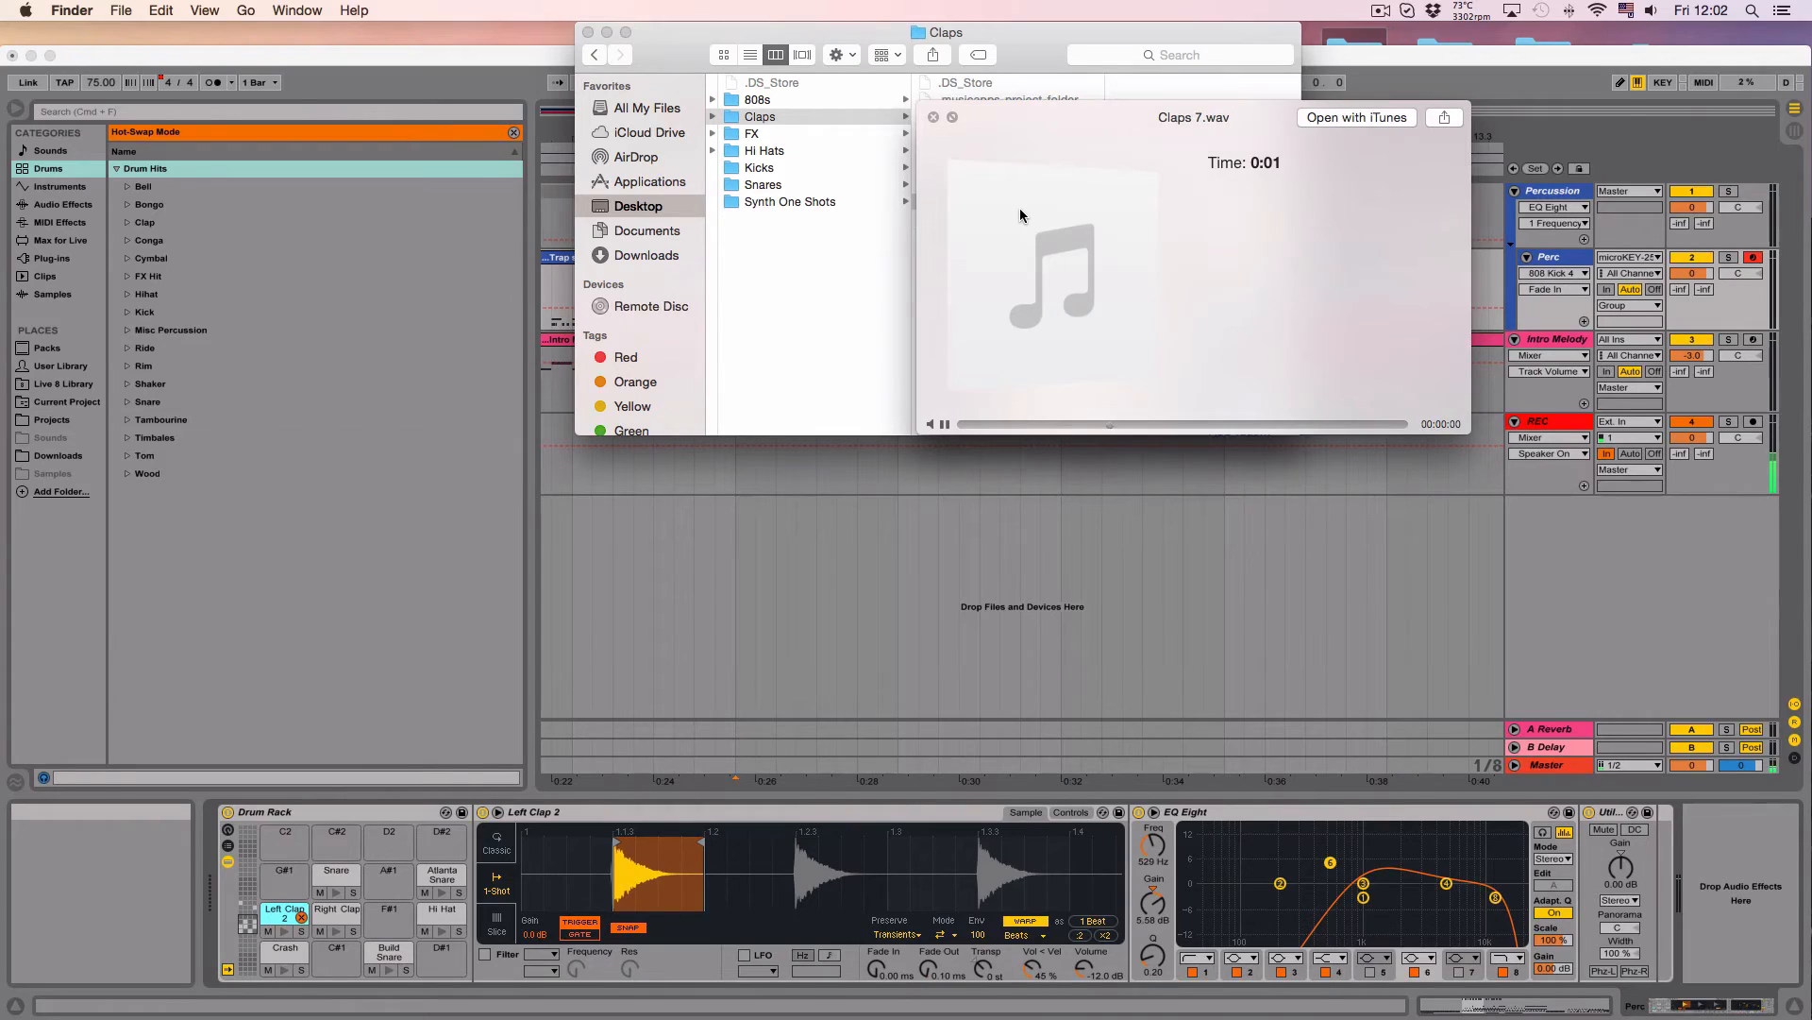
key("Down")
key("Down")
key("Down")
key("Up")
key("Down")
key("Down")
key("Down")
key("Down")
key("Up")
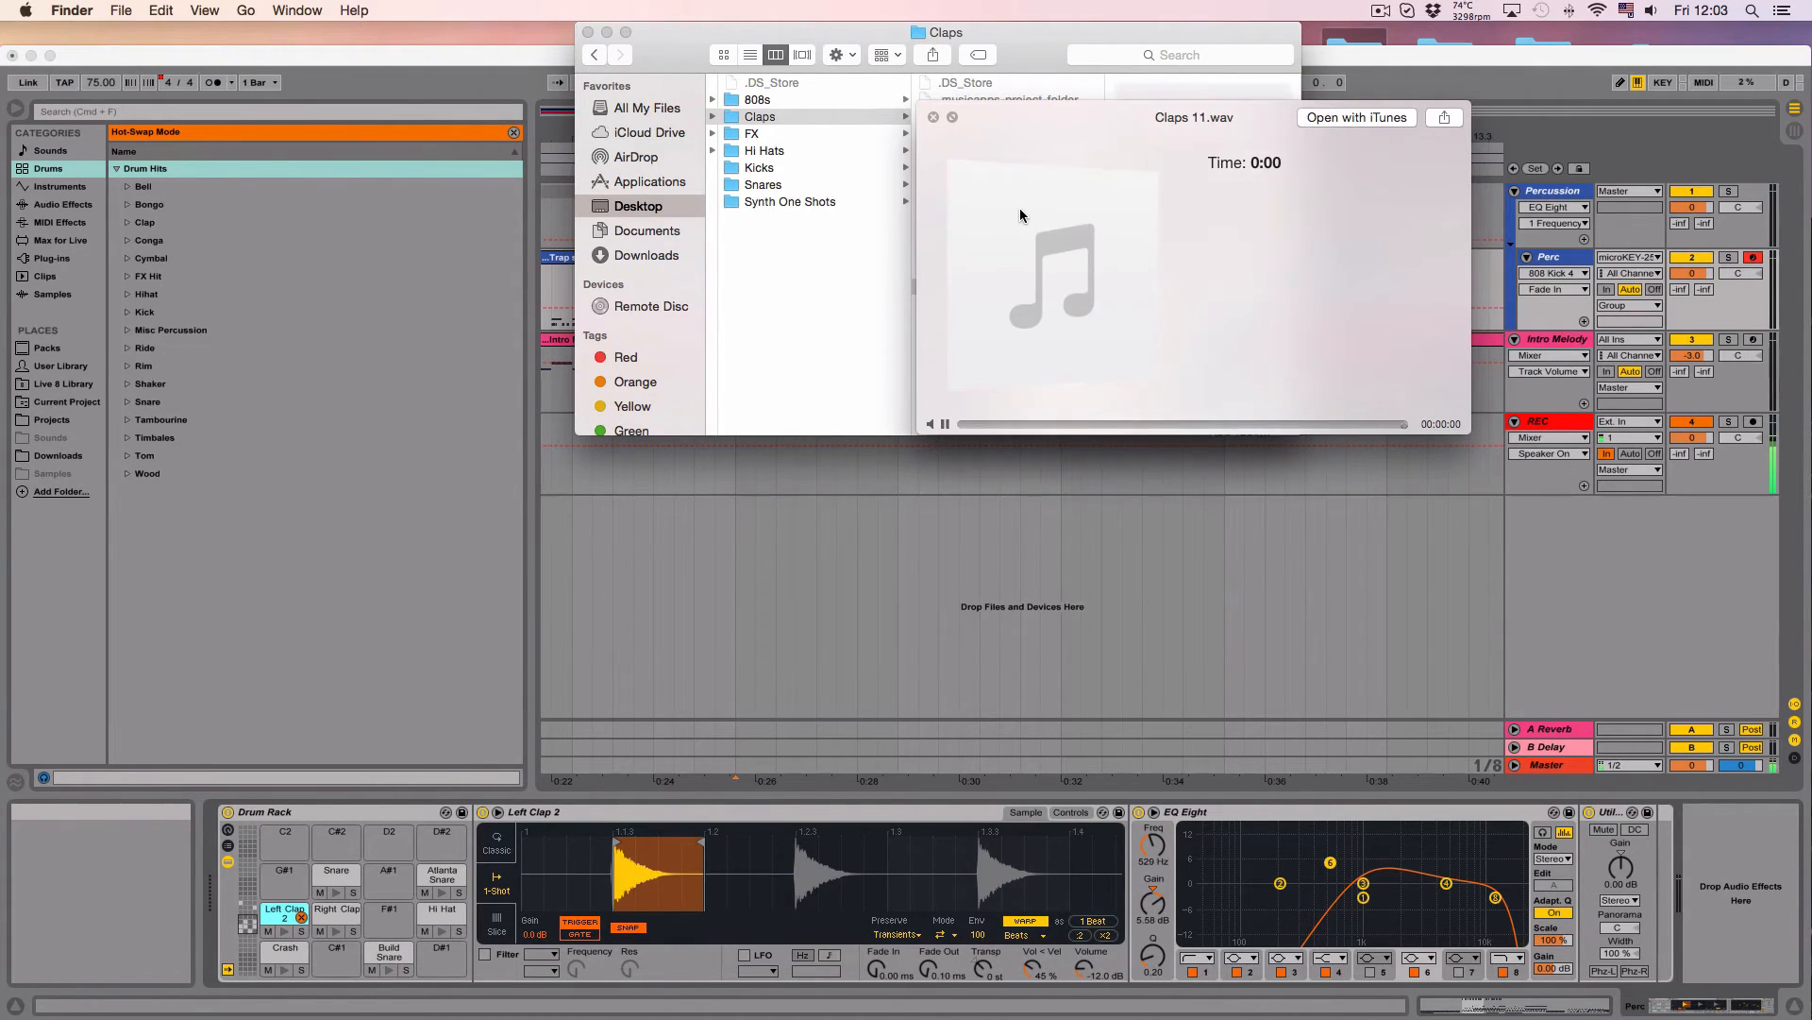
key("Down")
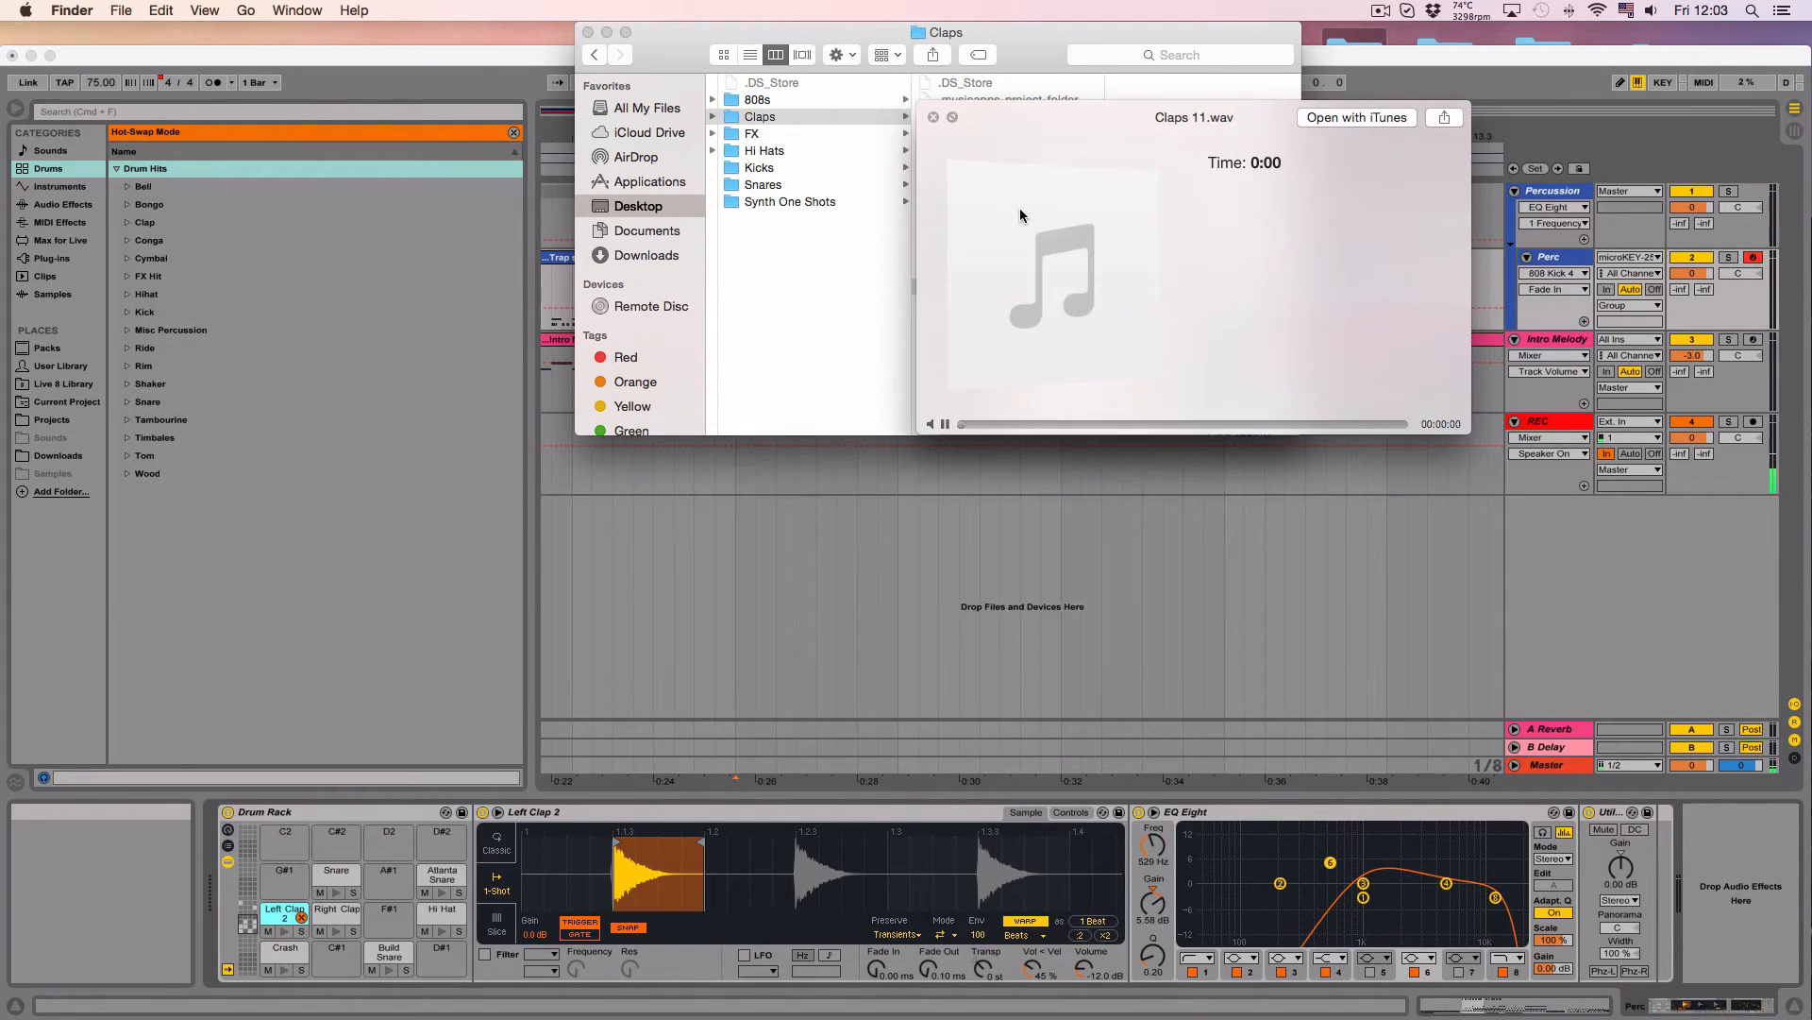
key("Up")
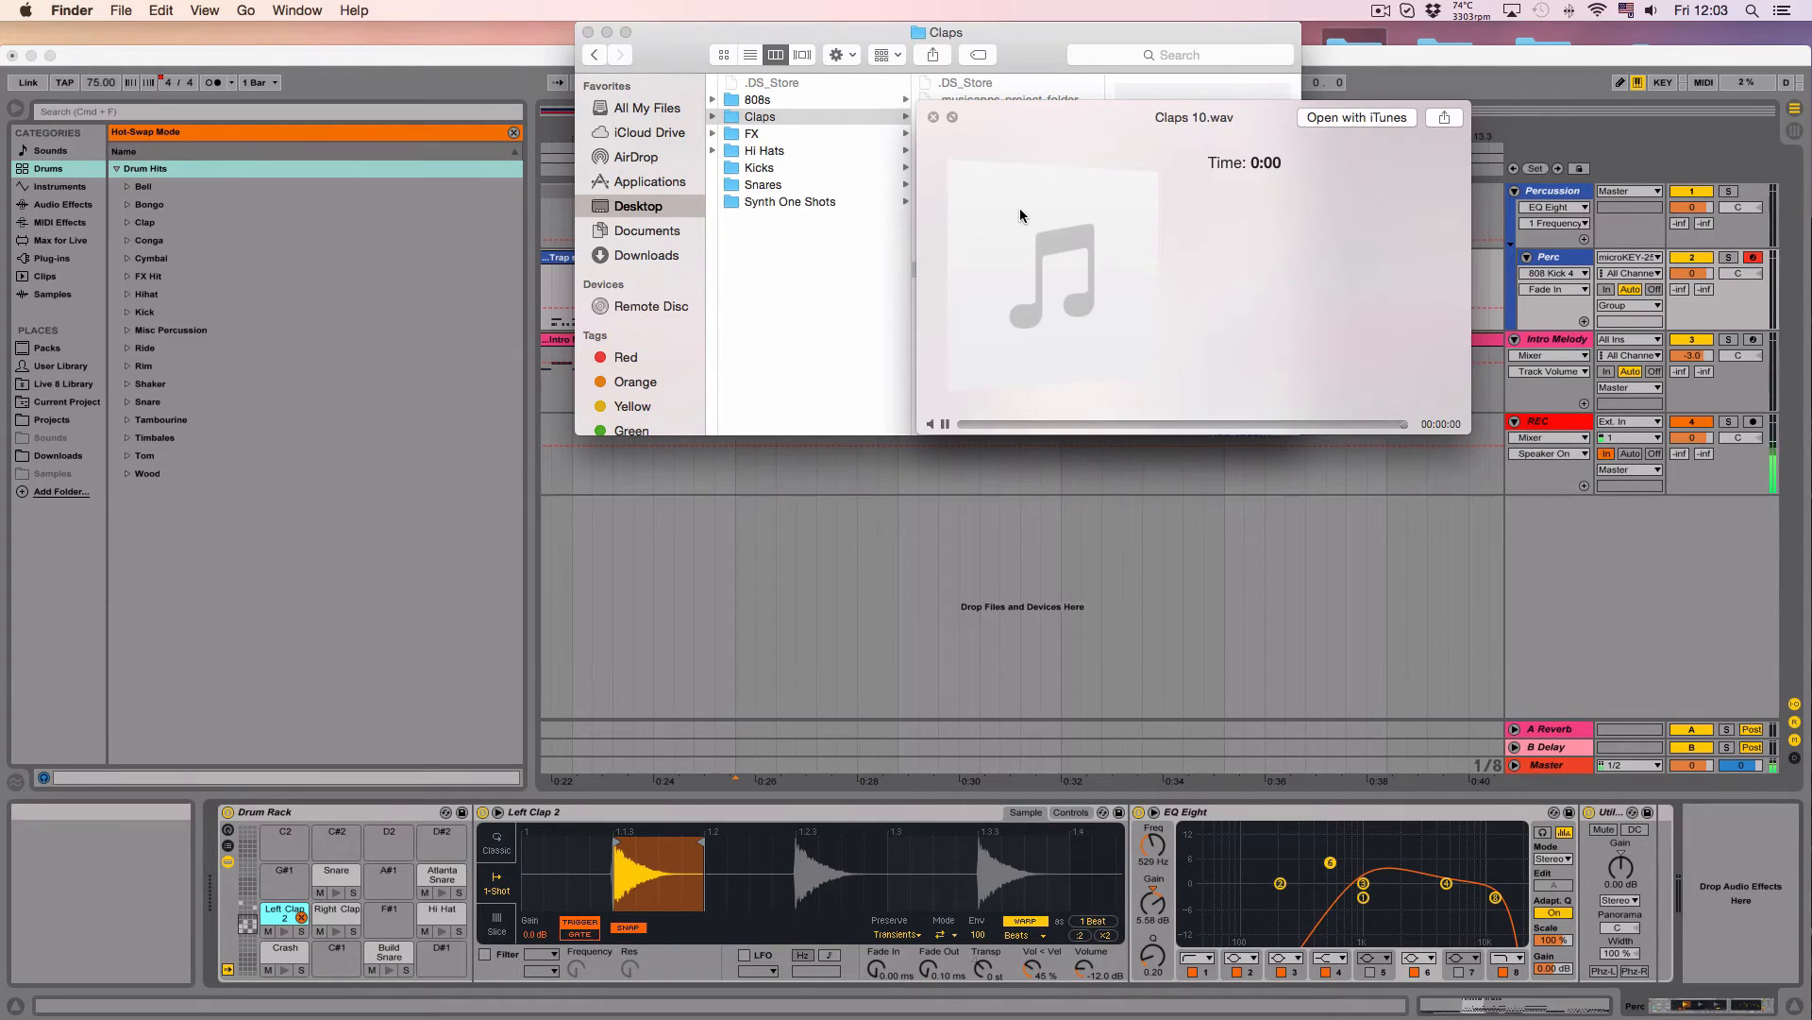
key("space")
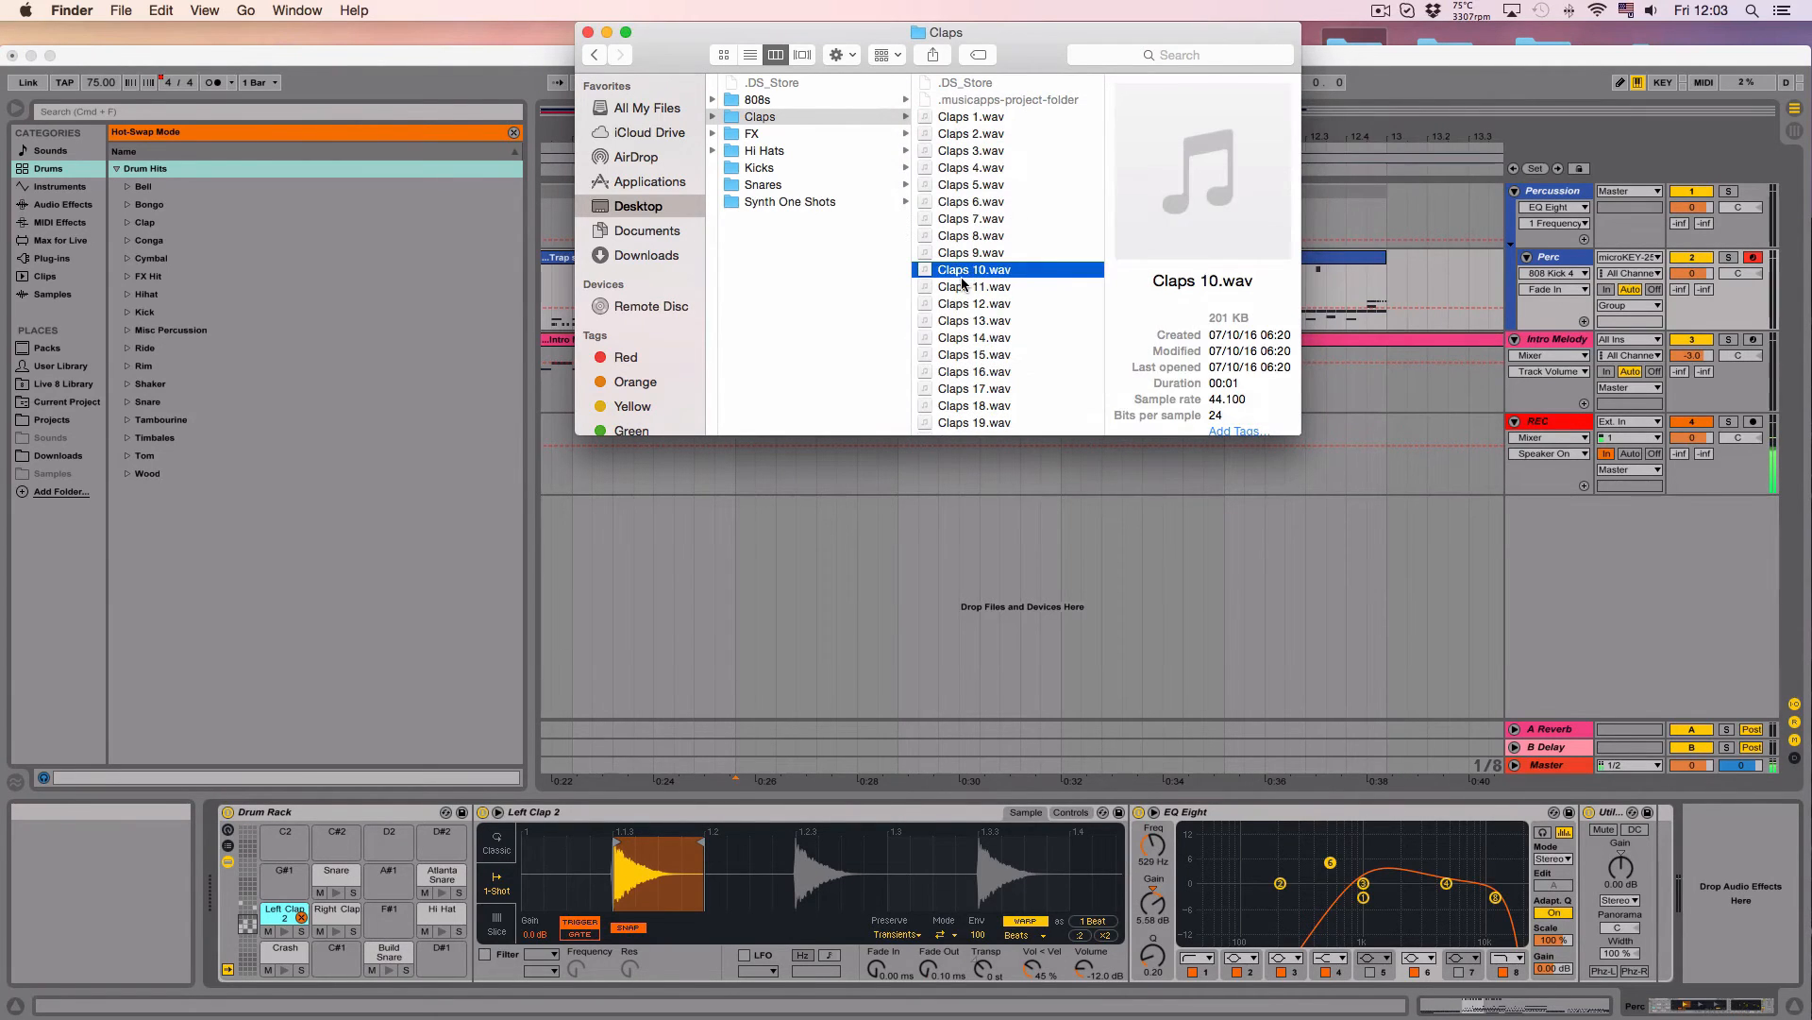
Step: Load Claps 10.wav onto the Left Clap 2 pad and Claps 11.wav onto the Right Clap pad, and play the clip from bar 9
left_click_drag(976, 275, 285, 912)
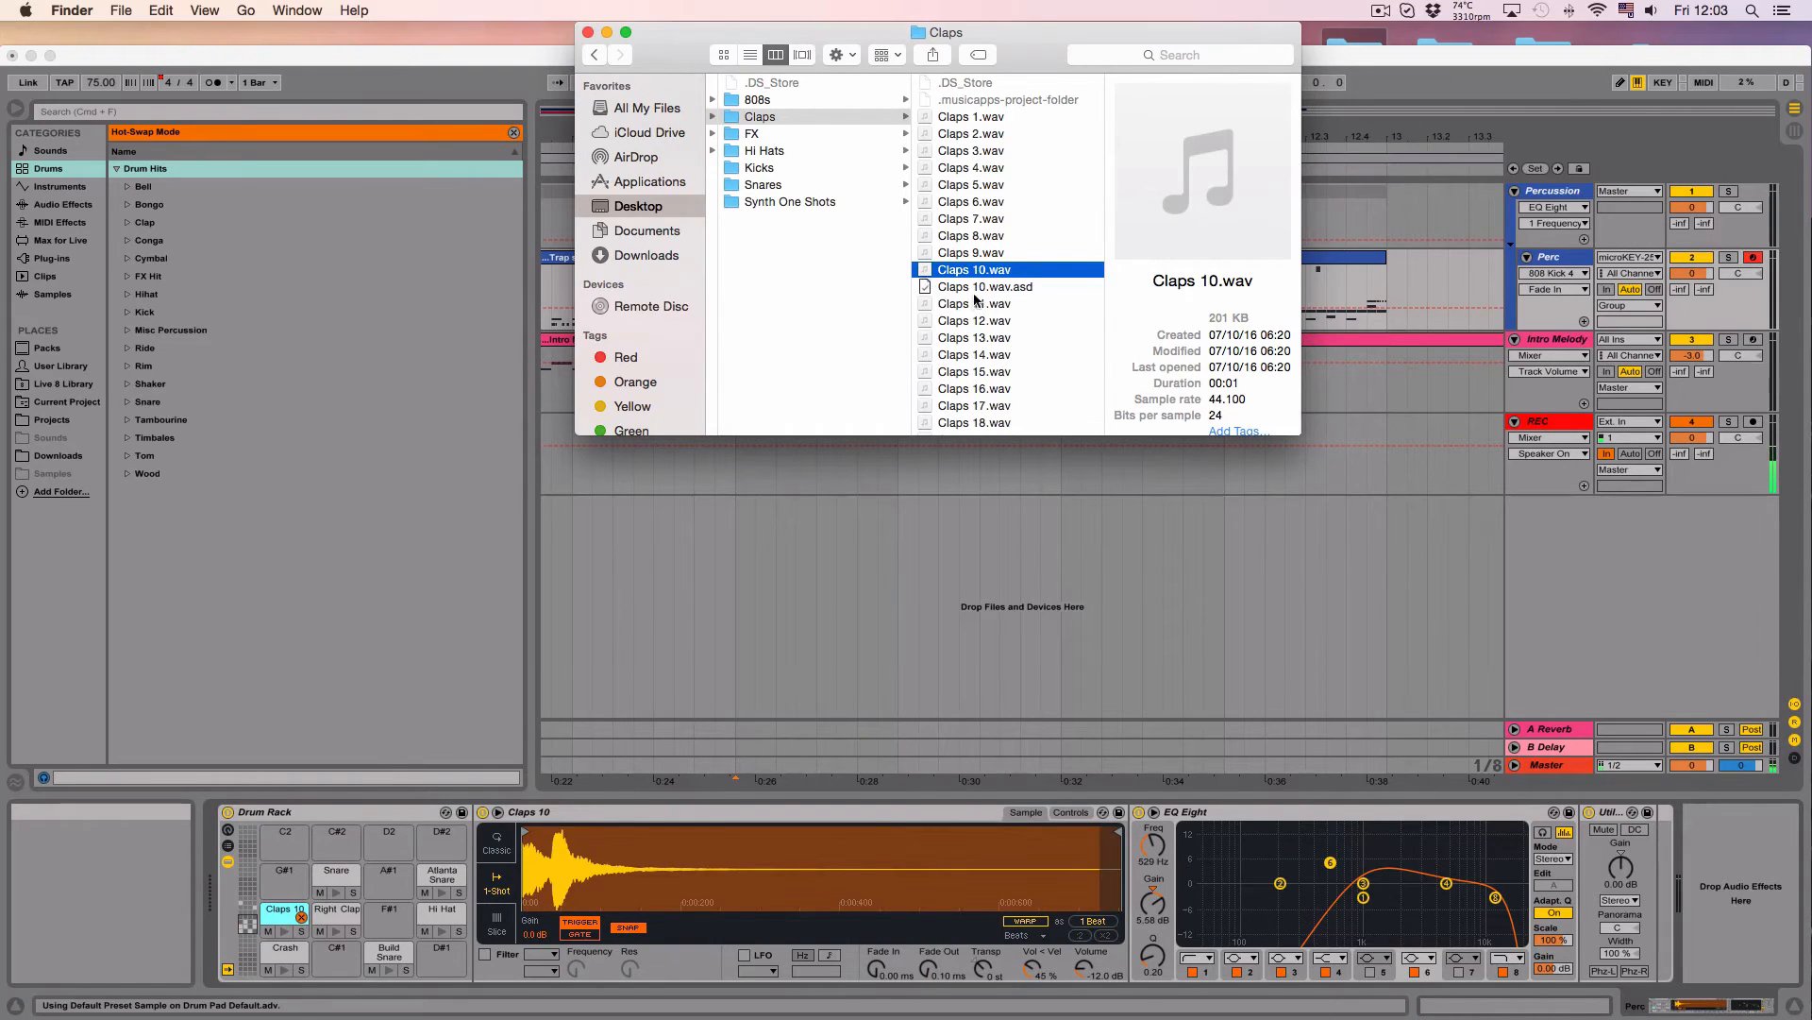
left_click_drag(976, 304, 337, 912)
left_click(832, 523)
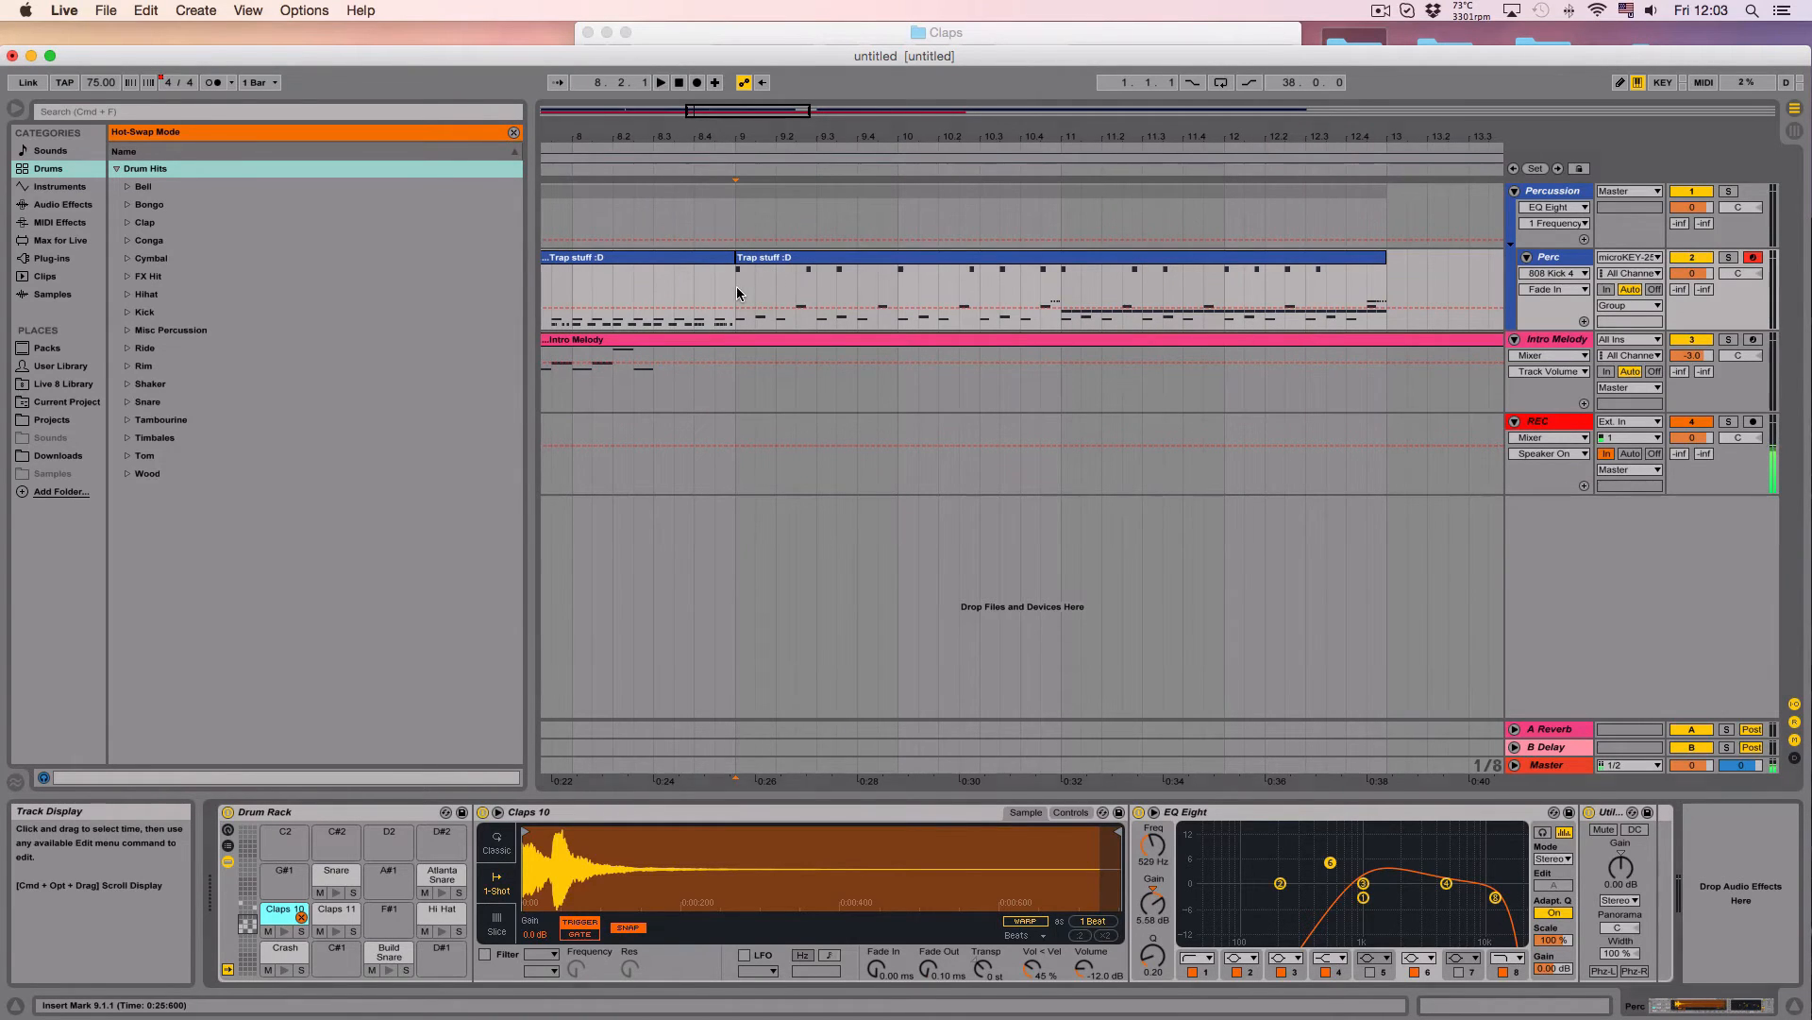
key("space")
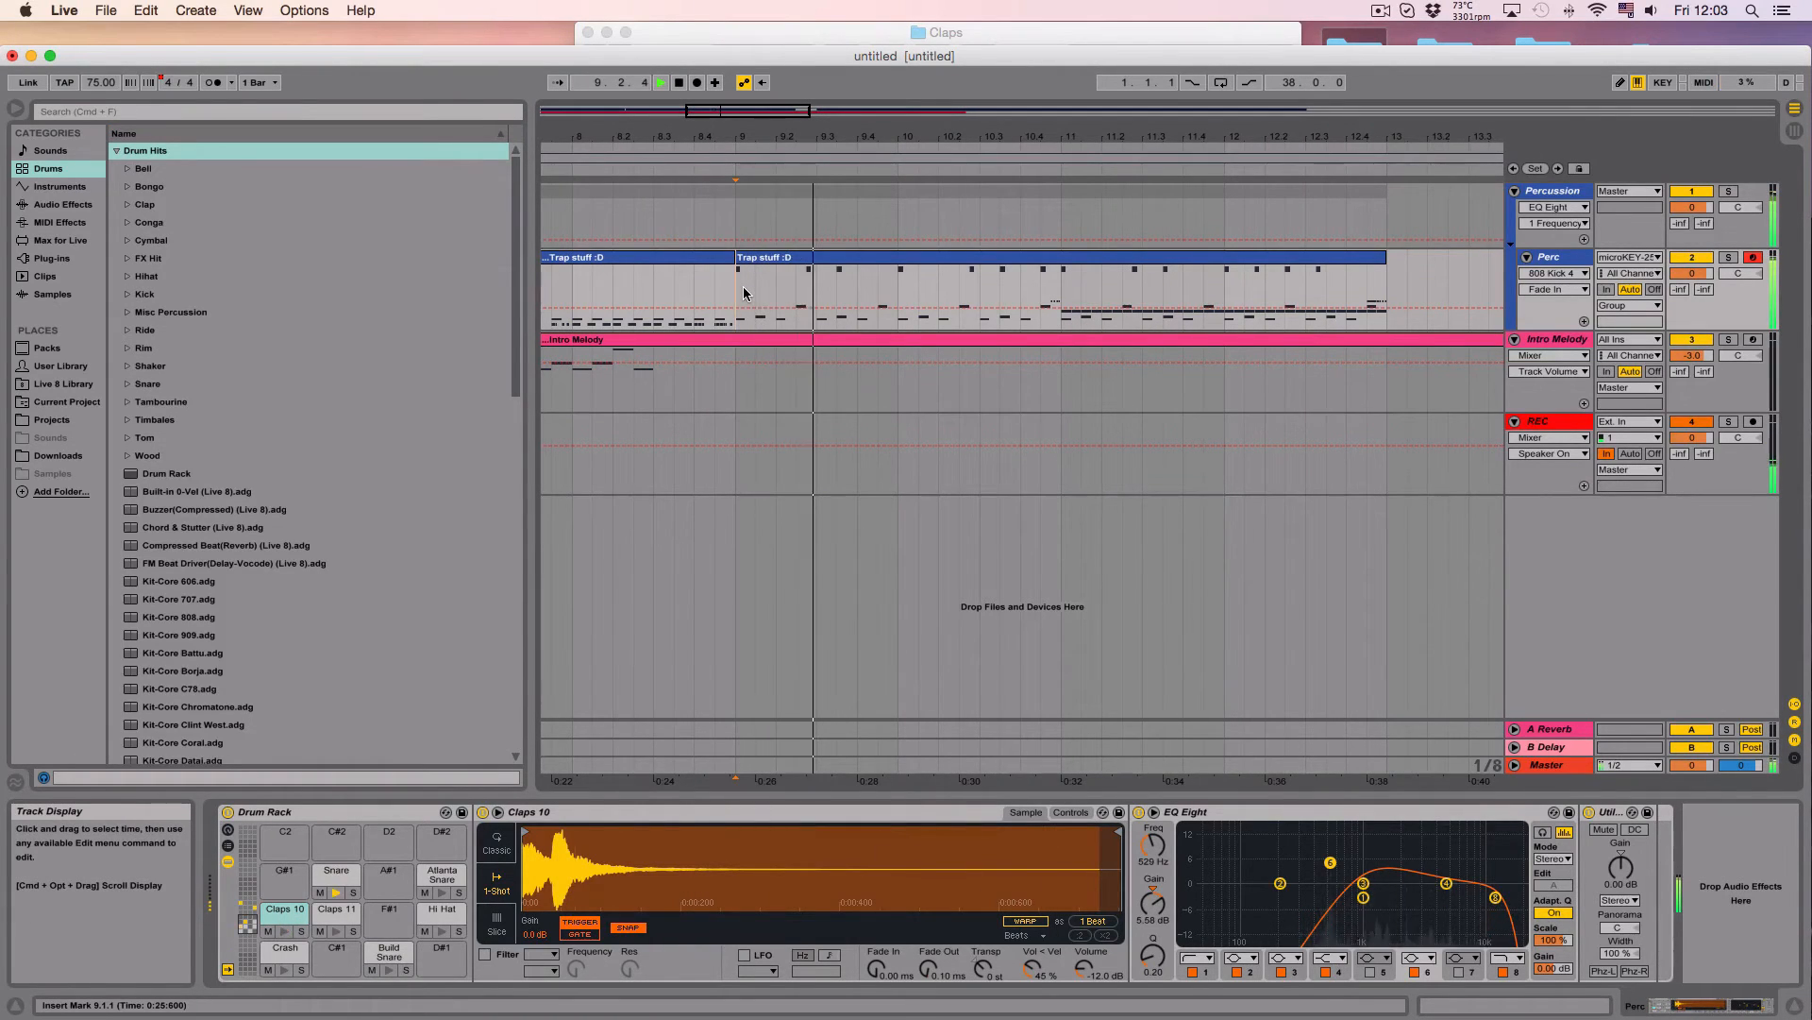
key("space")
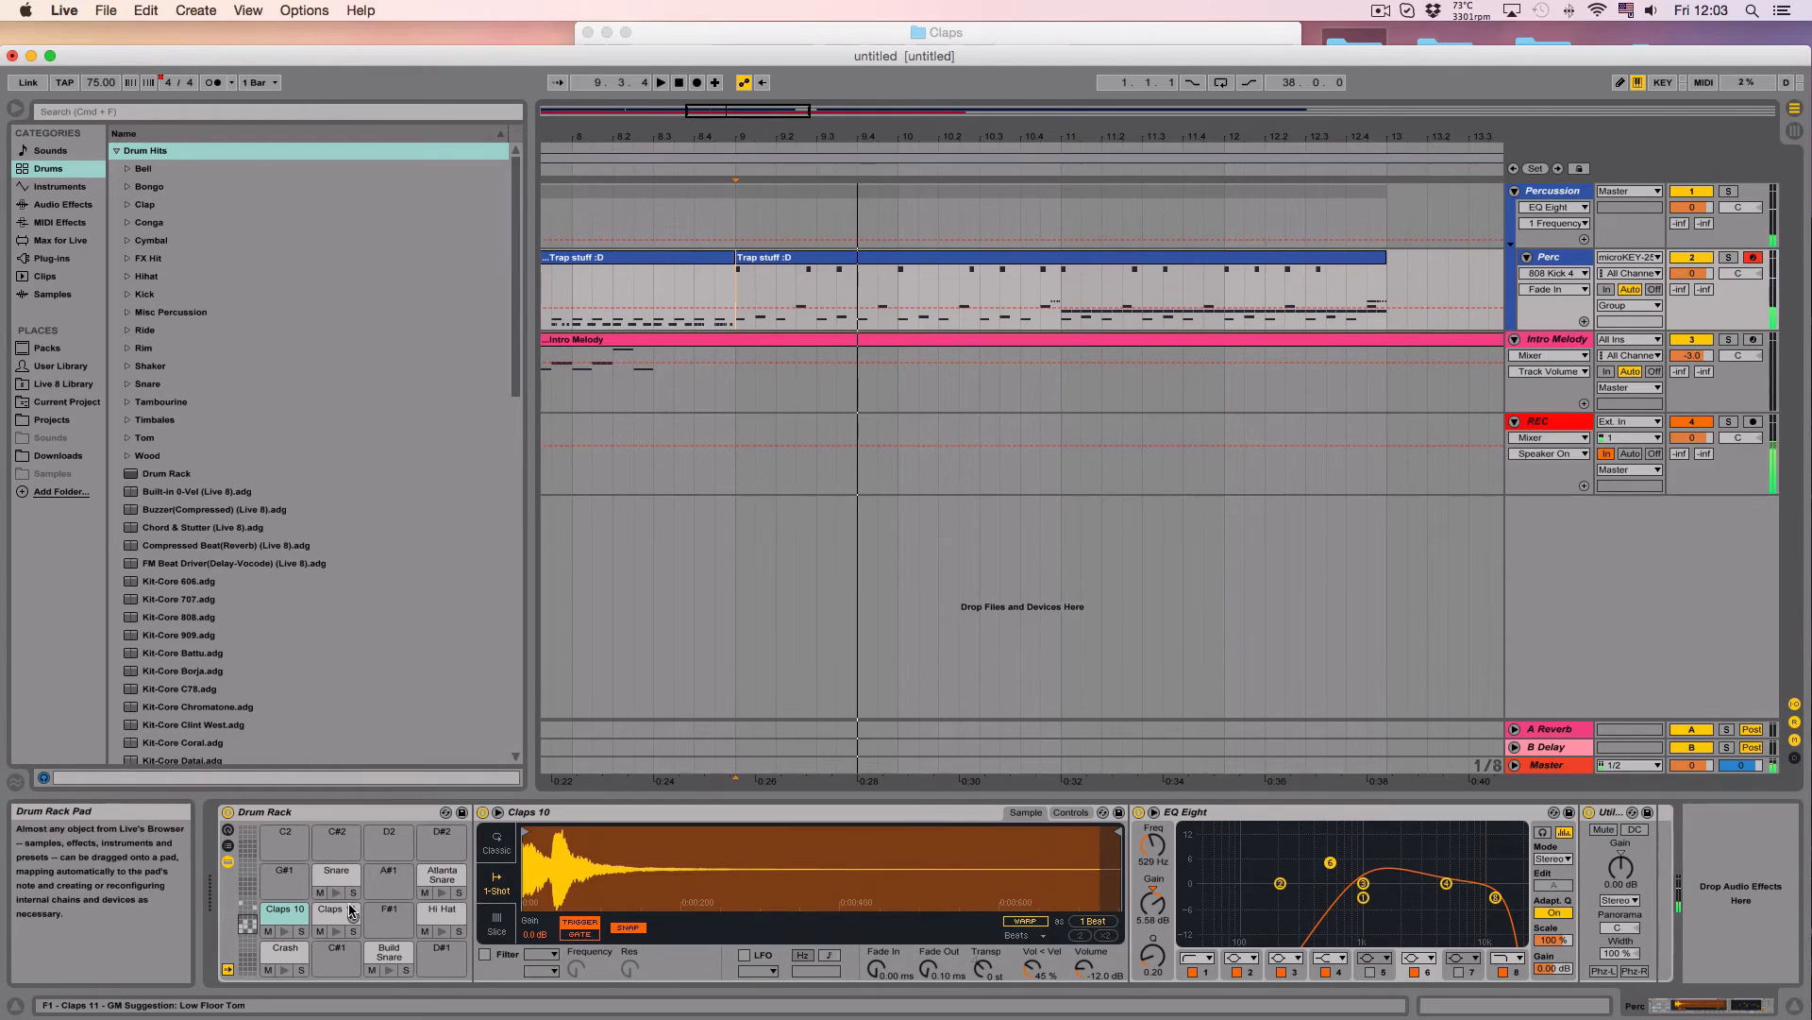
Step: Swap the two clap samples by loading Claps 11.wav onto the Claps 10 pad and Claps 10.wav onto the Claps 11 pad, and replay from bar 9
left_click(642, 34)
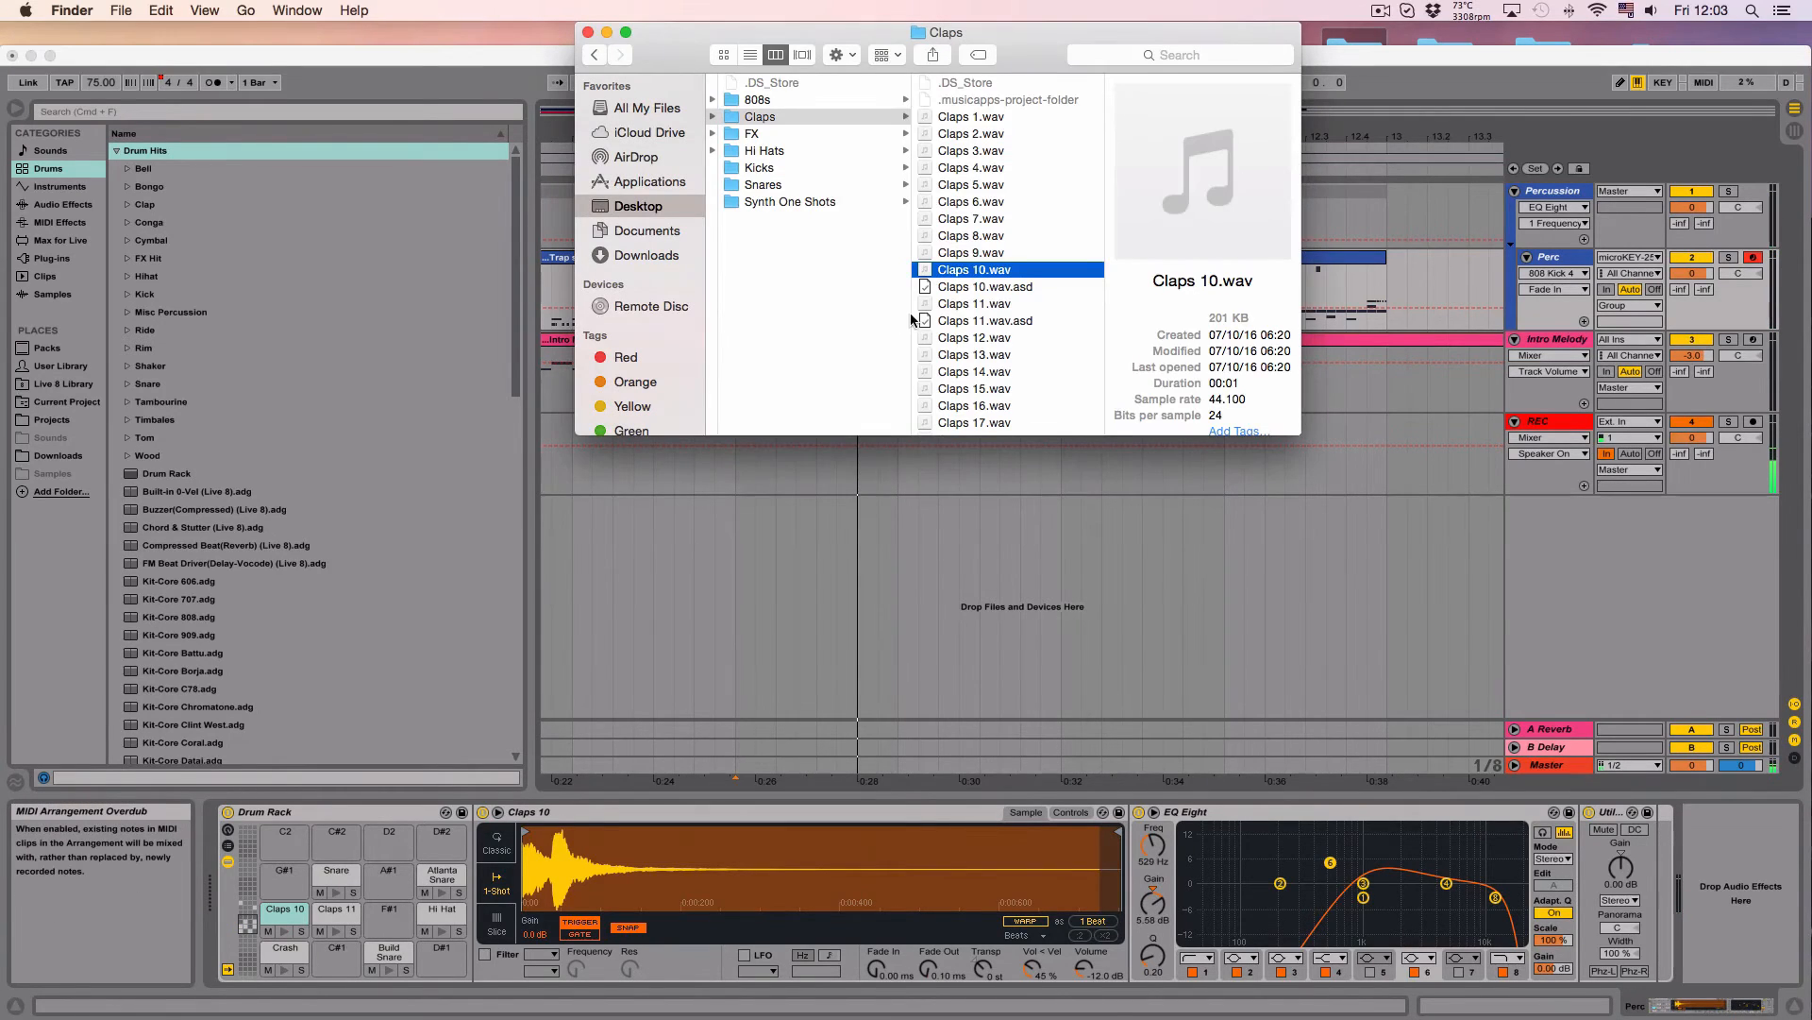
left_click_drag(972, 312, 304, 921)
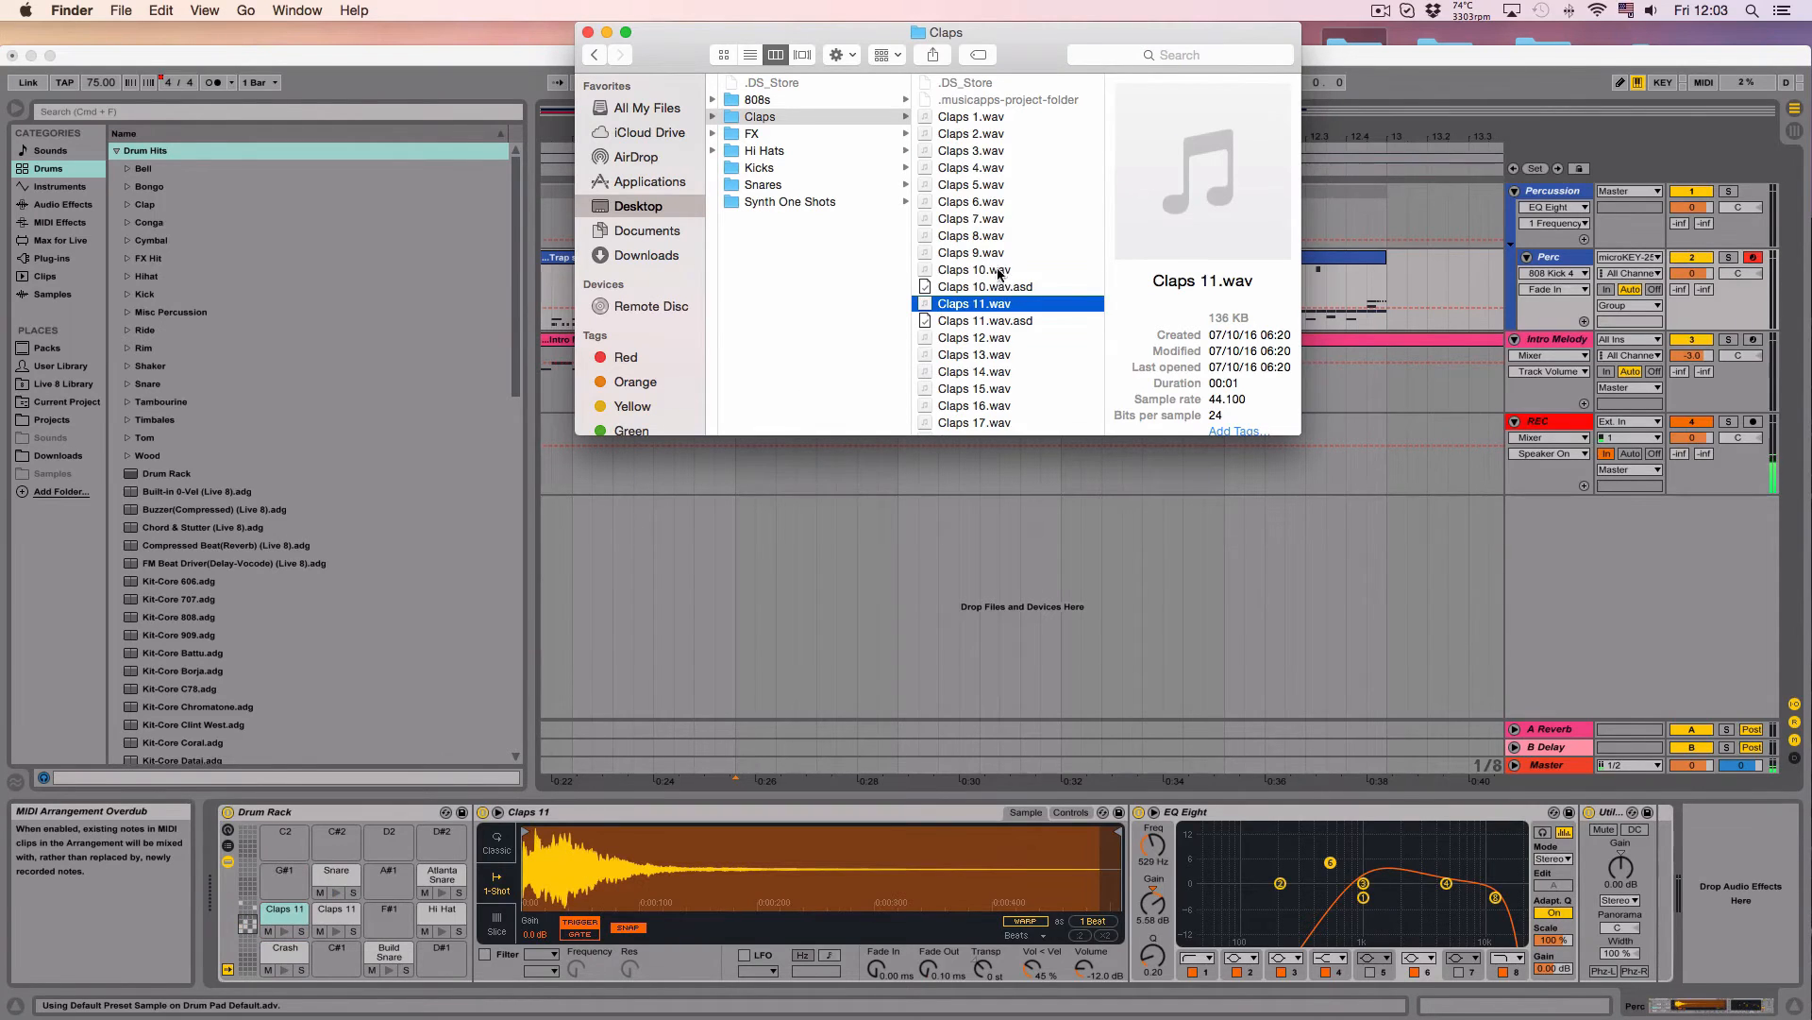
left_click_drag(1001, 274, 337, 913)
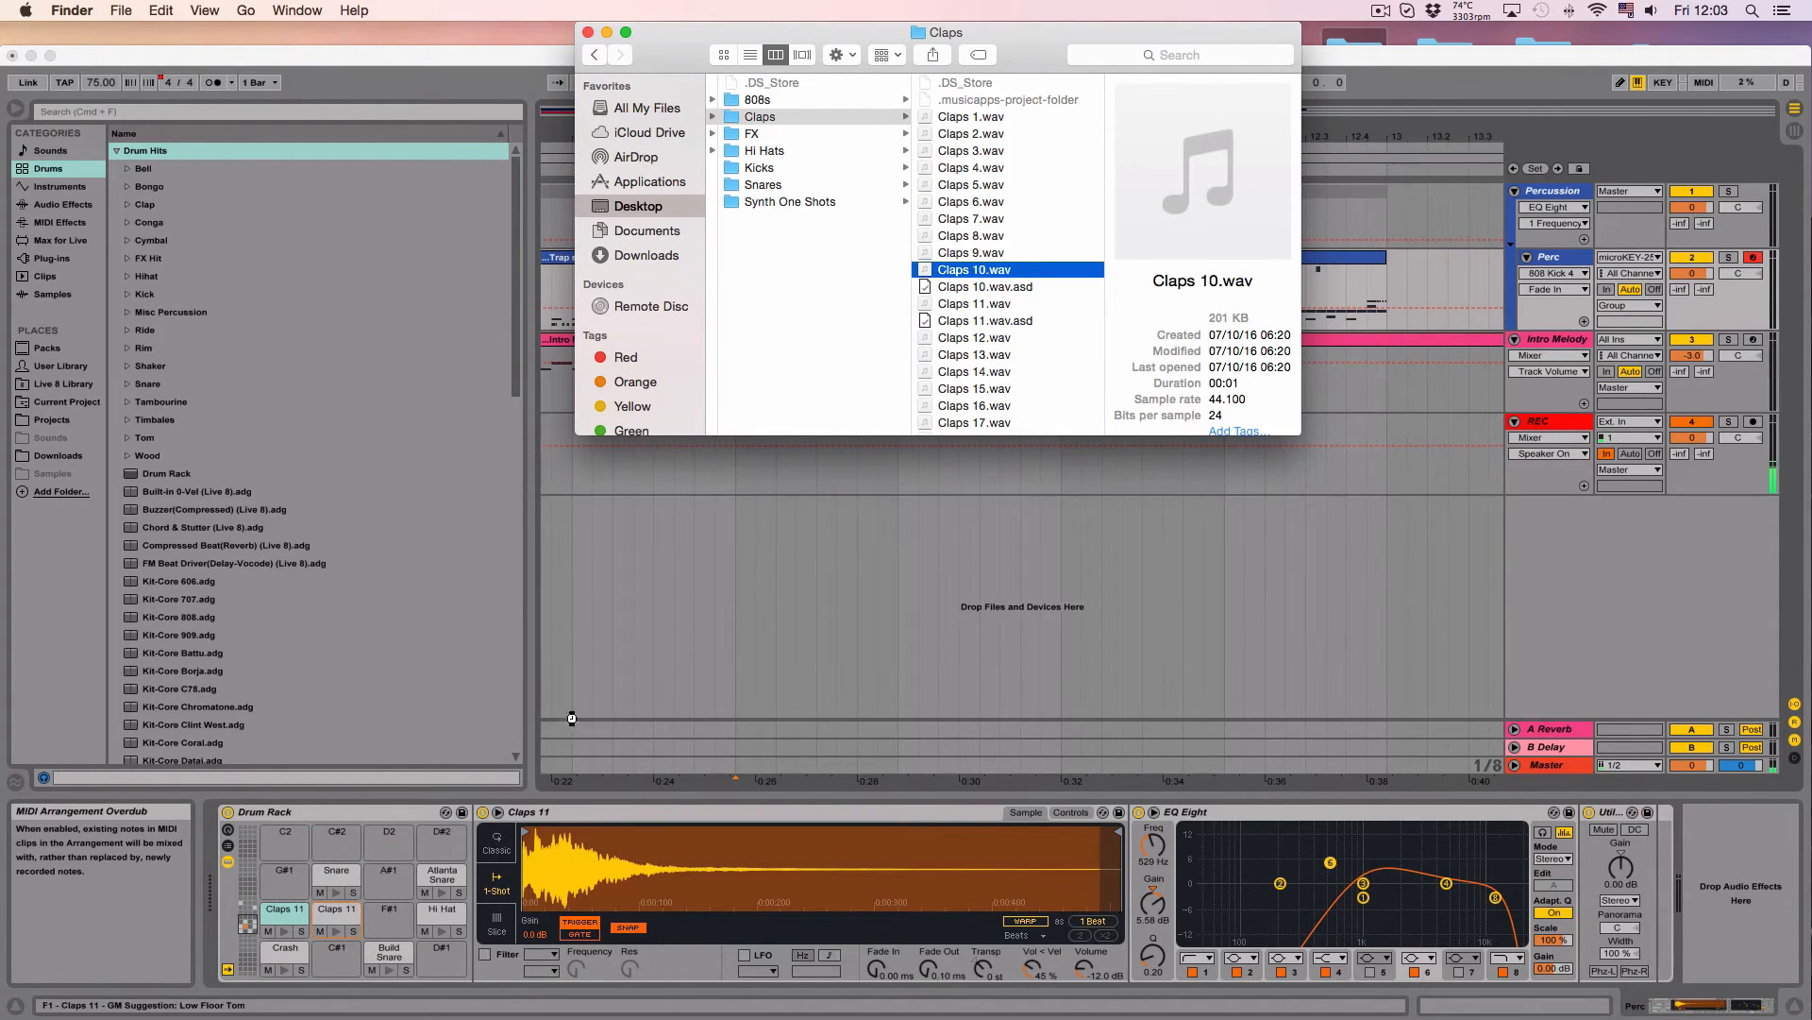
left_click(822, 469)
key("space")
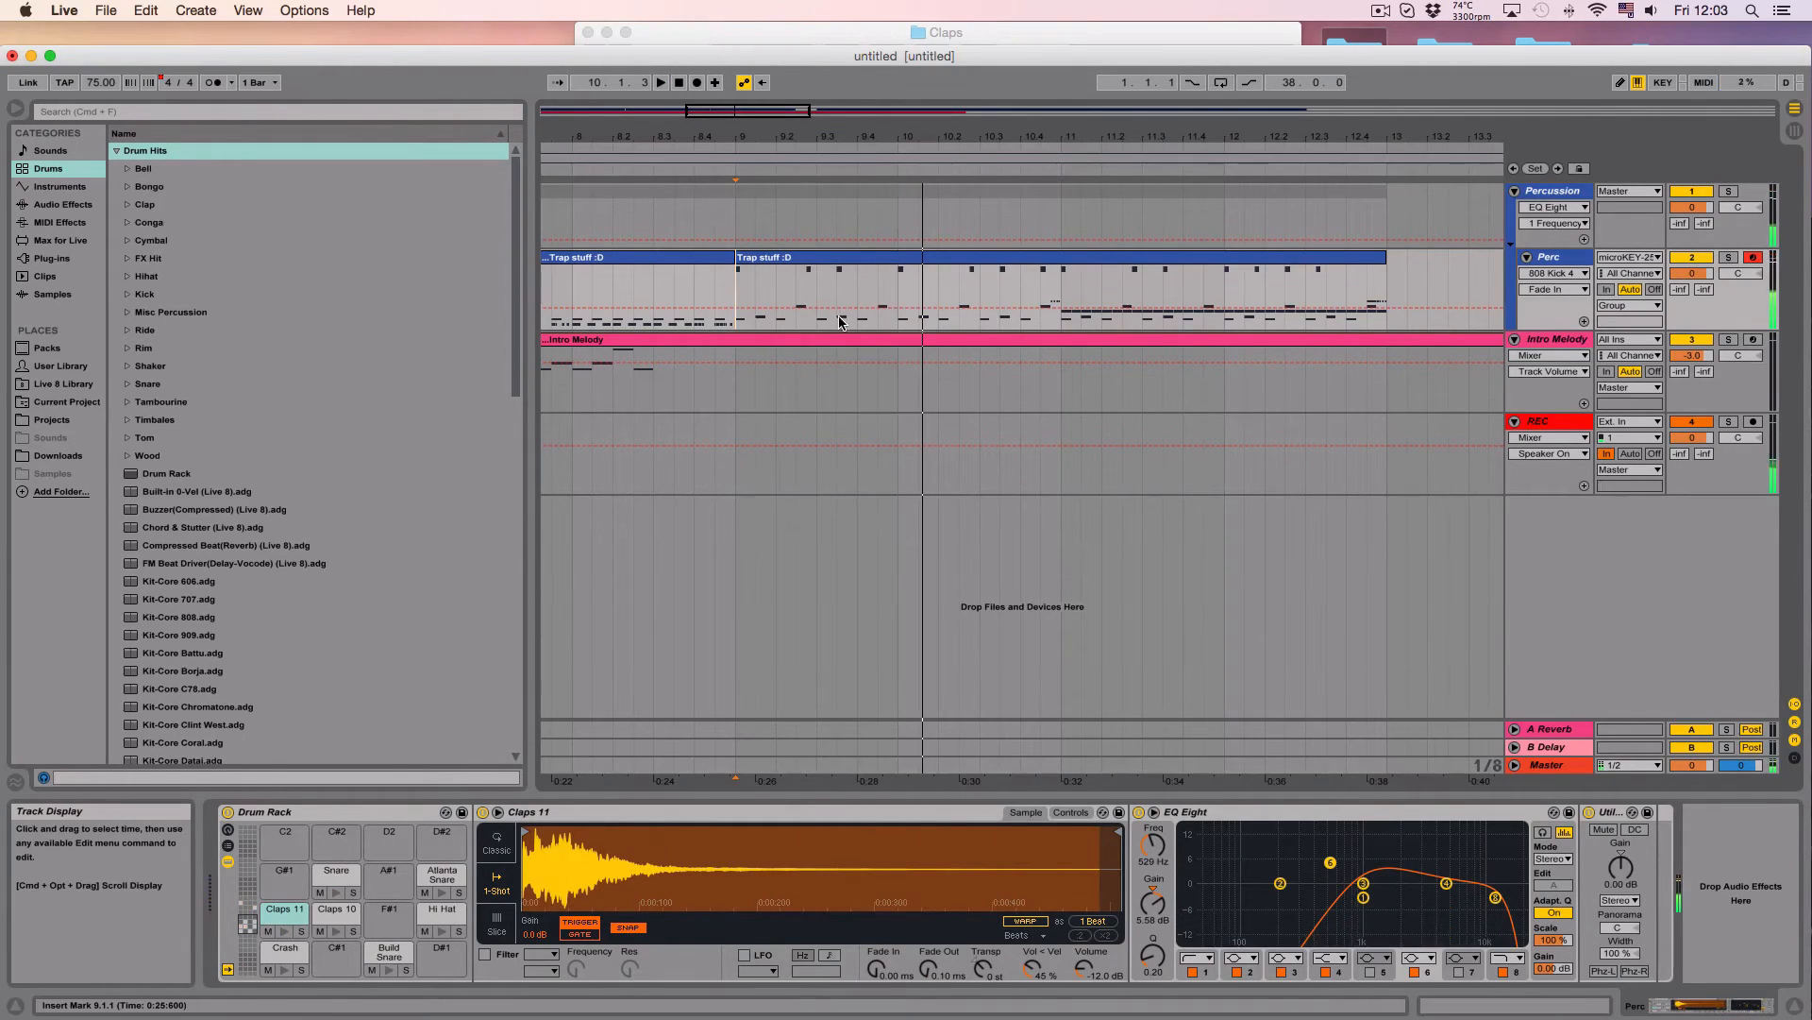
Step: Open the Trap stuff clip at bar 9, move the Snare at 9.2.3 to 9.2.1 and delete the Claps 11 note at 9.2.1
left_click_drag(831, 131, 829, 232)
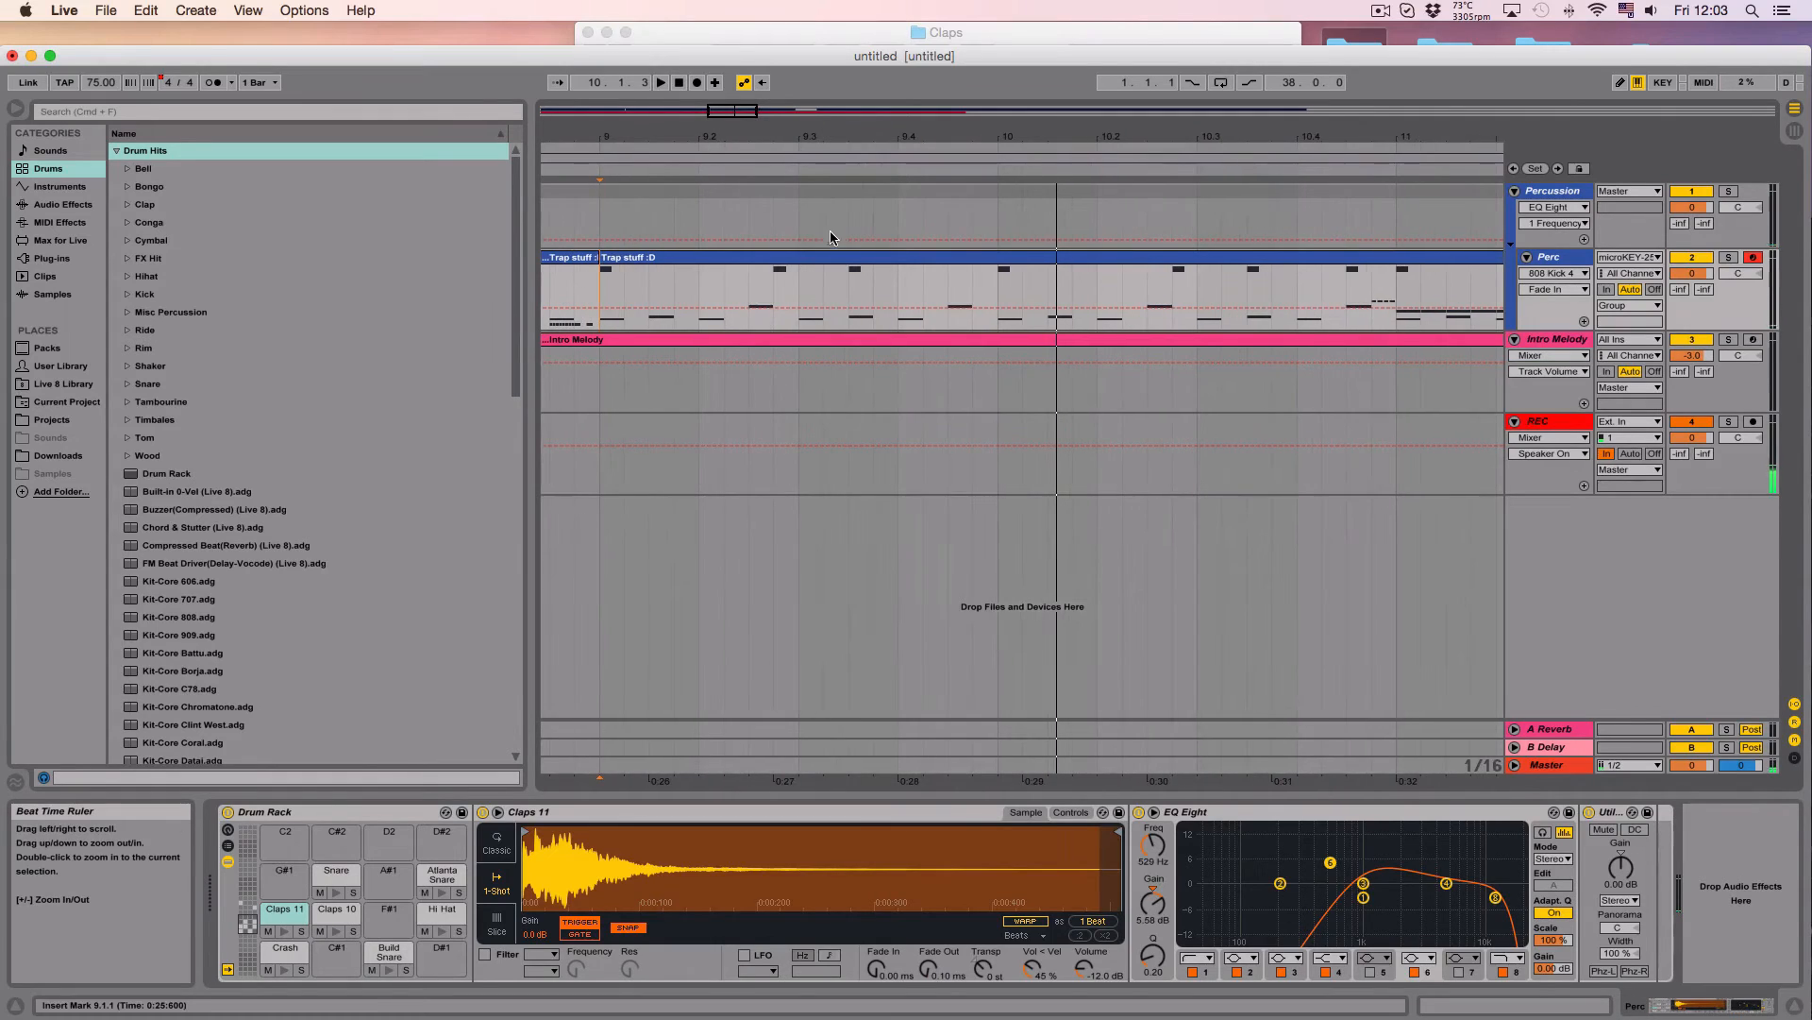
scroll(756, 288, "left", 4)
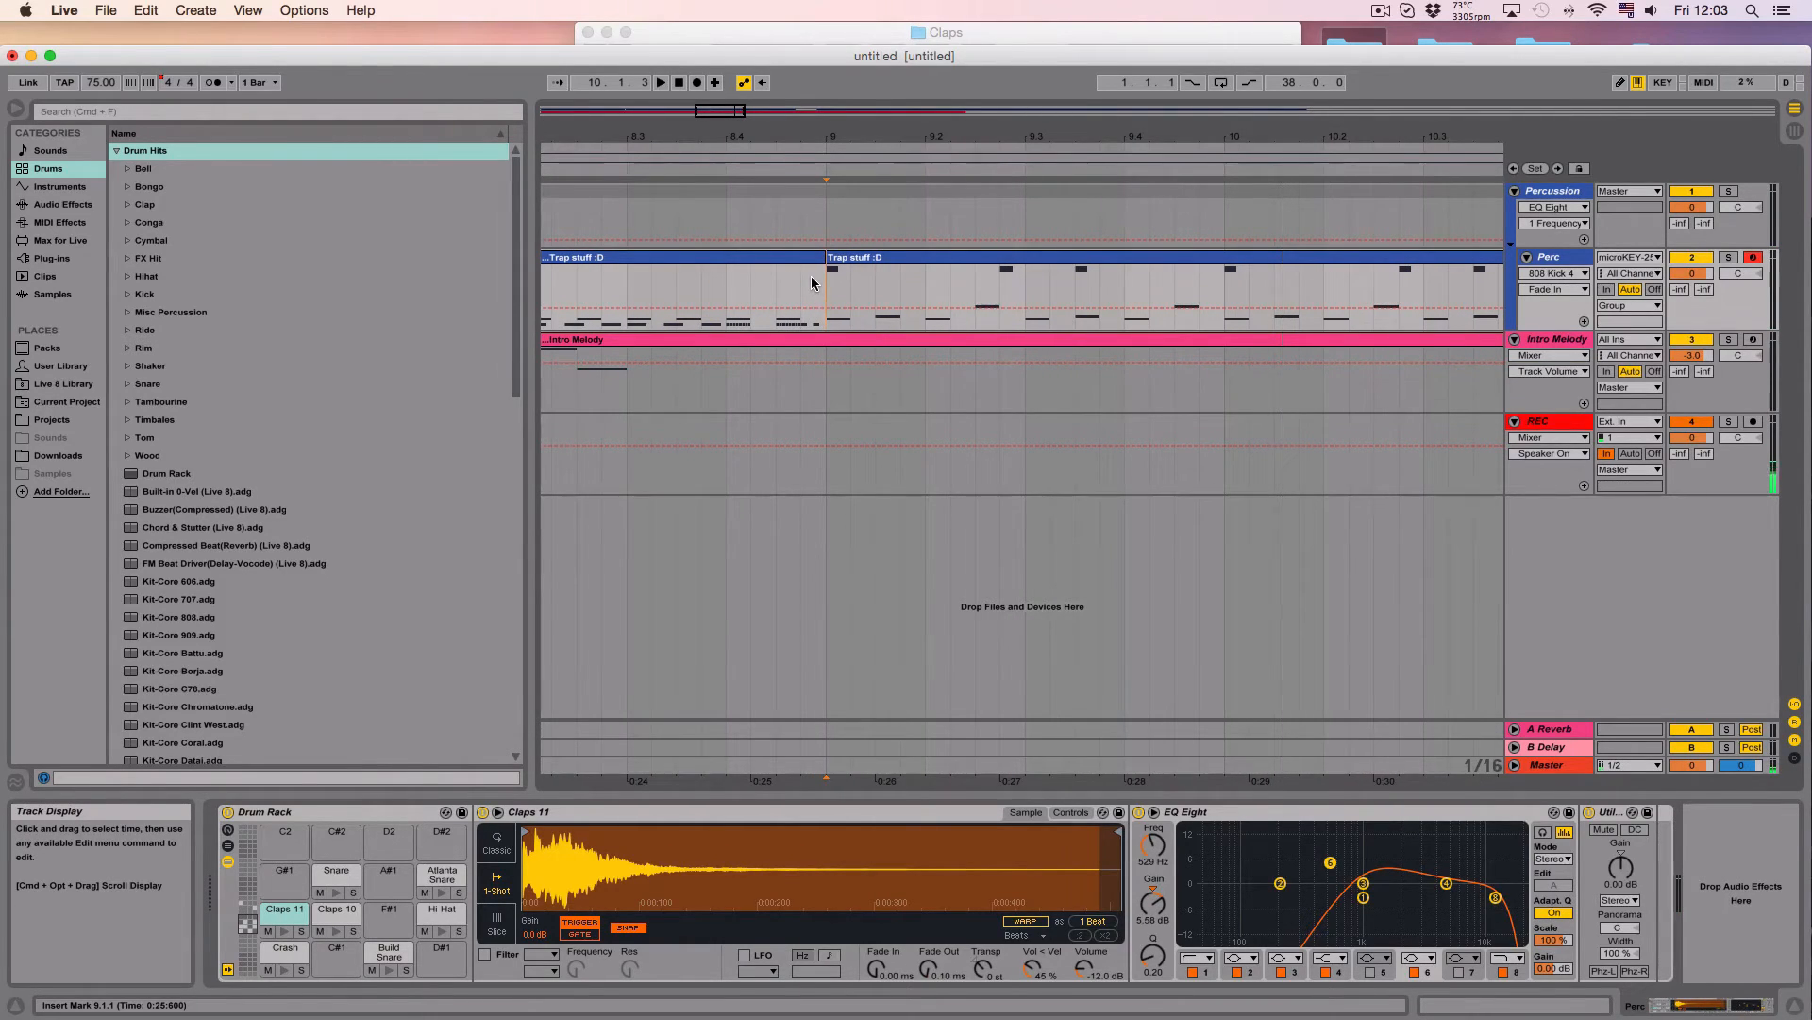
left_click(982, 257)
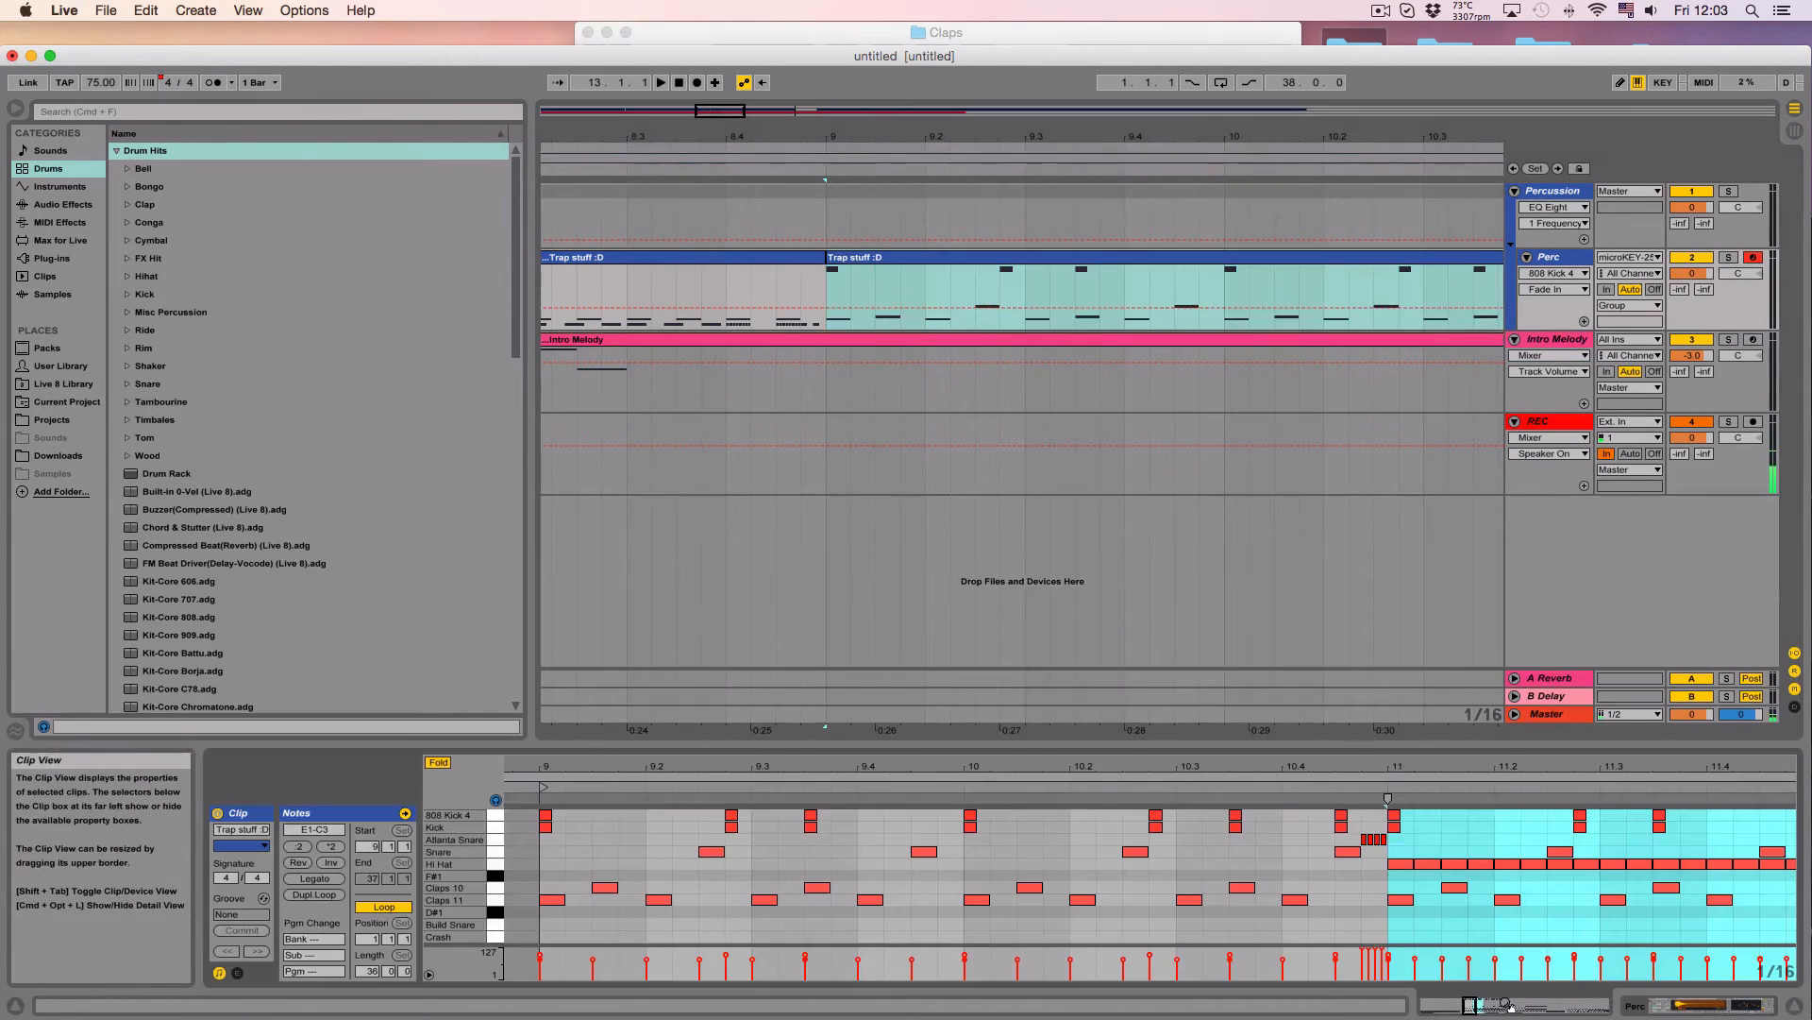
key("shift+Tab")
scroll(922, 858, "left", 2)
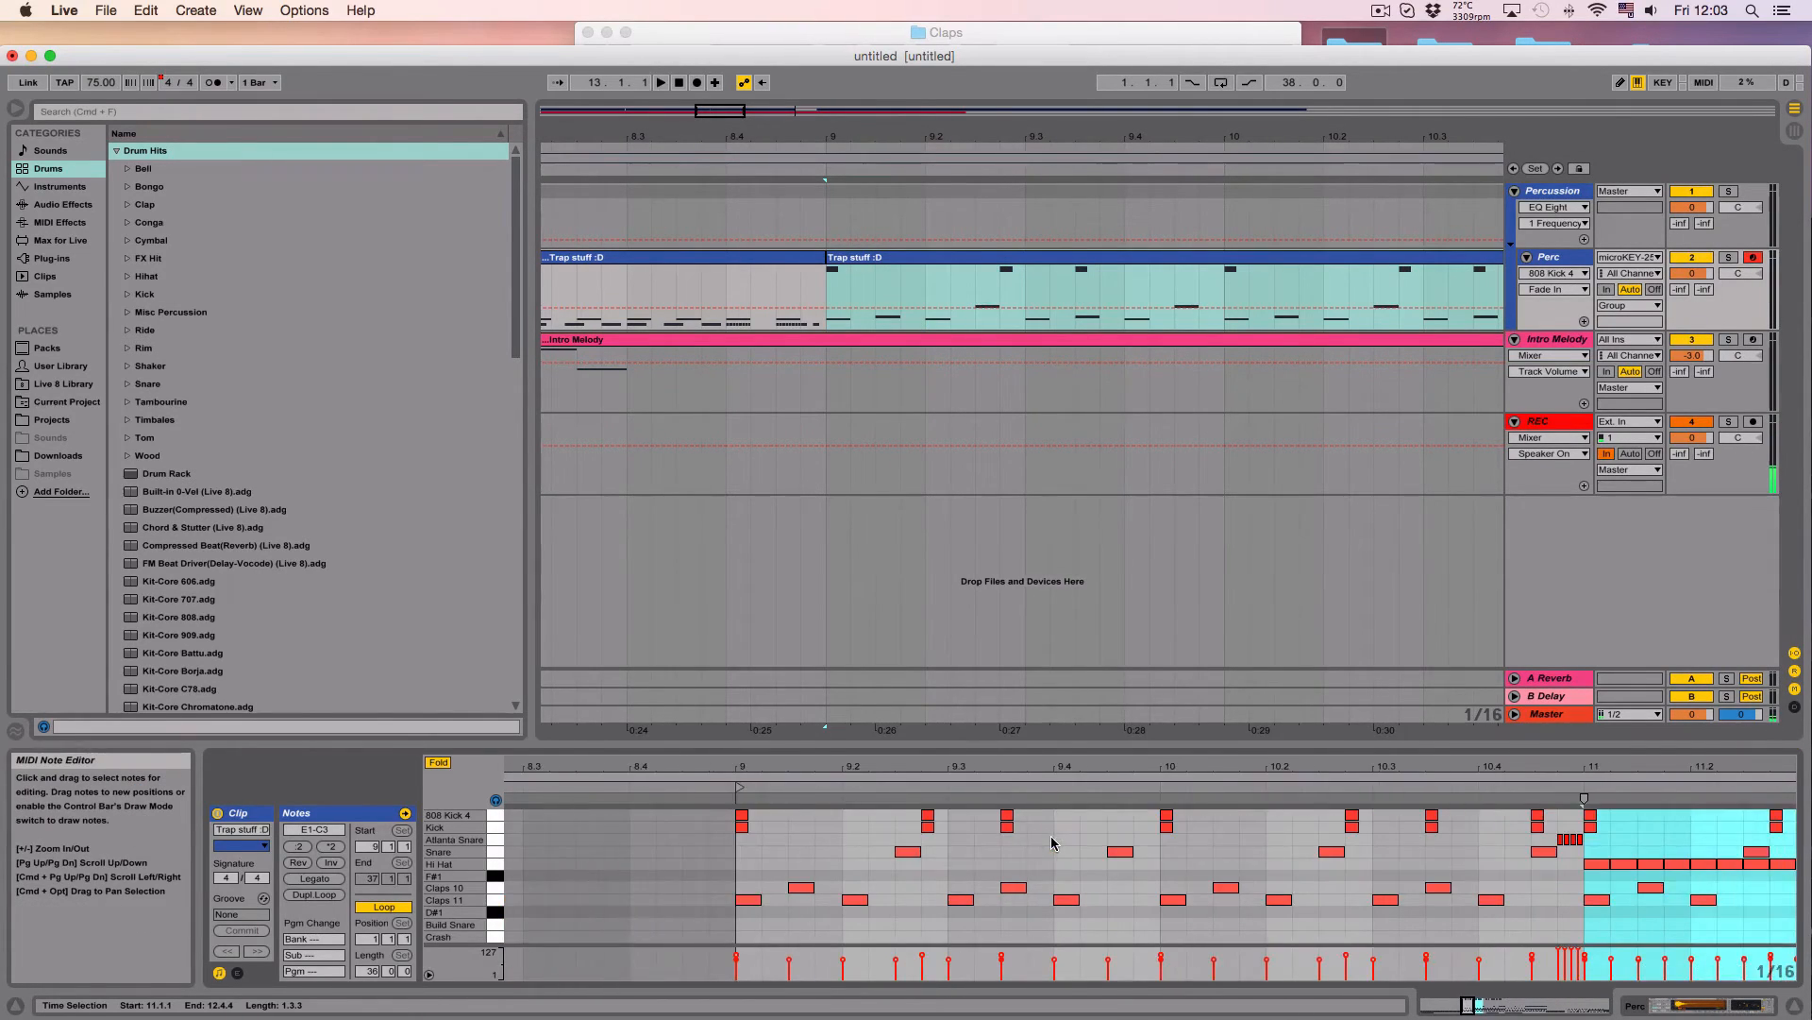
left_click_drag(913, 853, 862, 855)
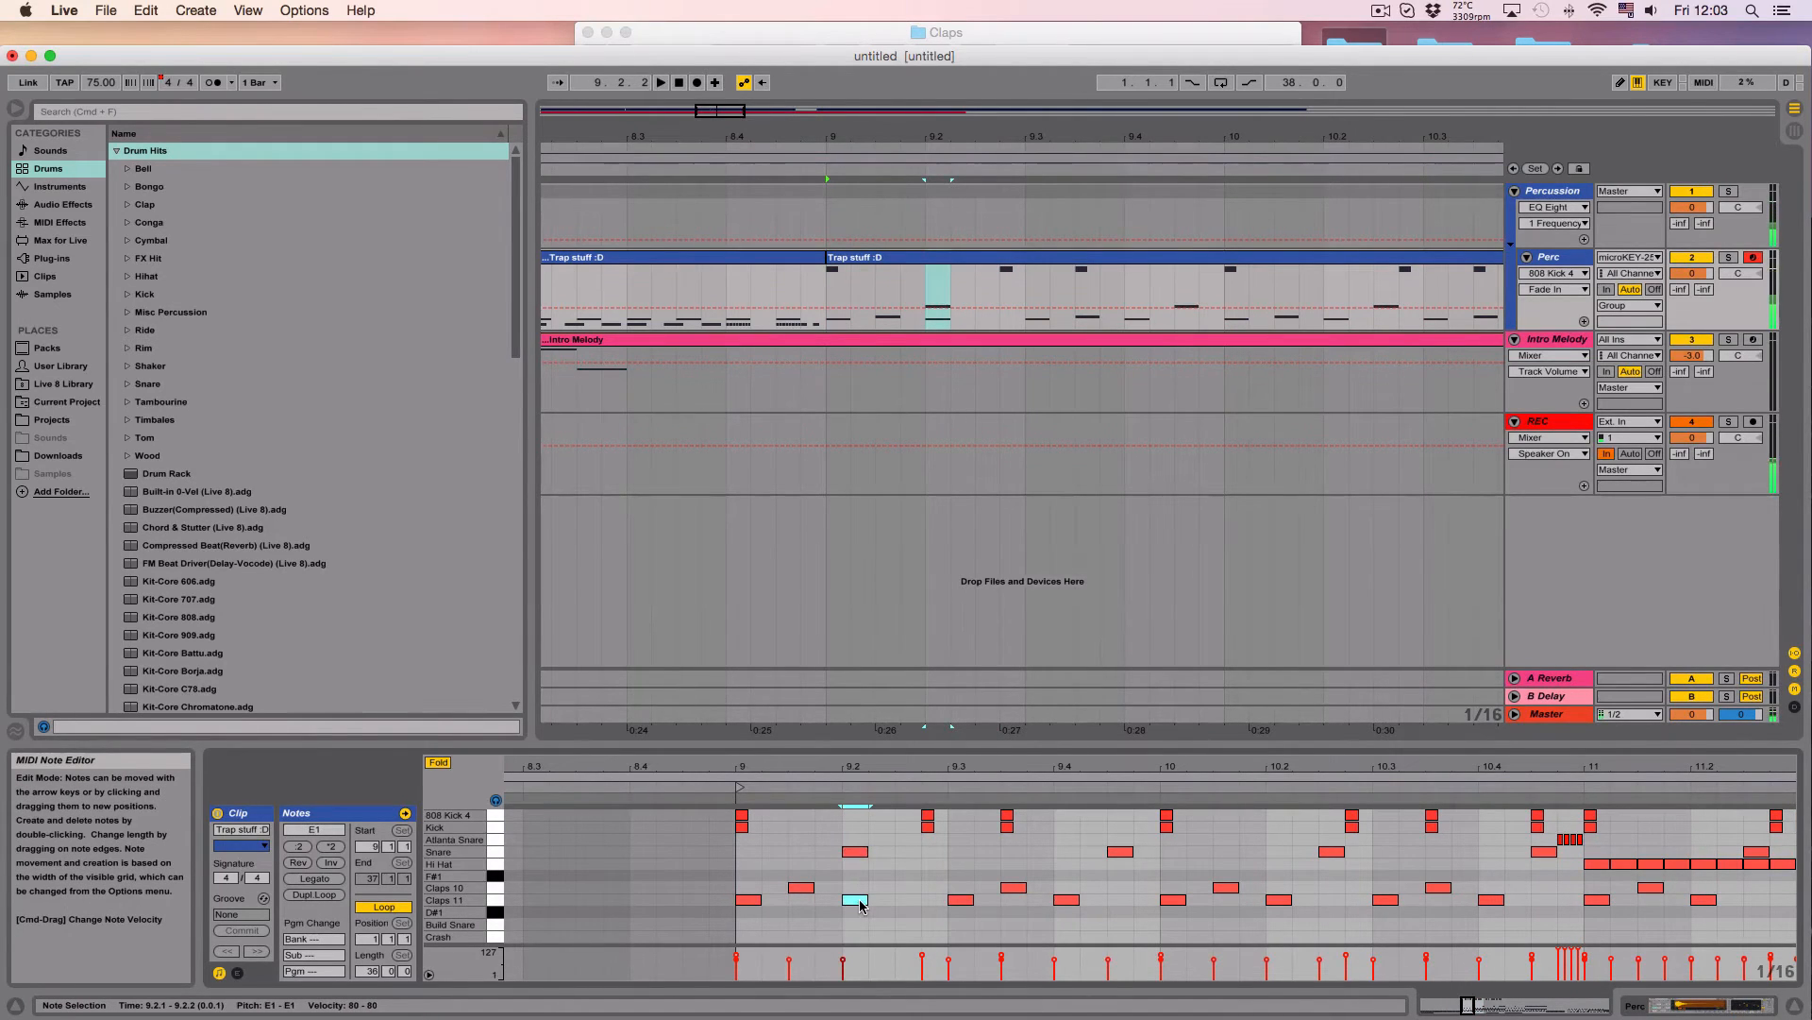
key("Delete")
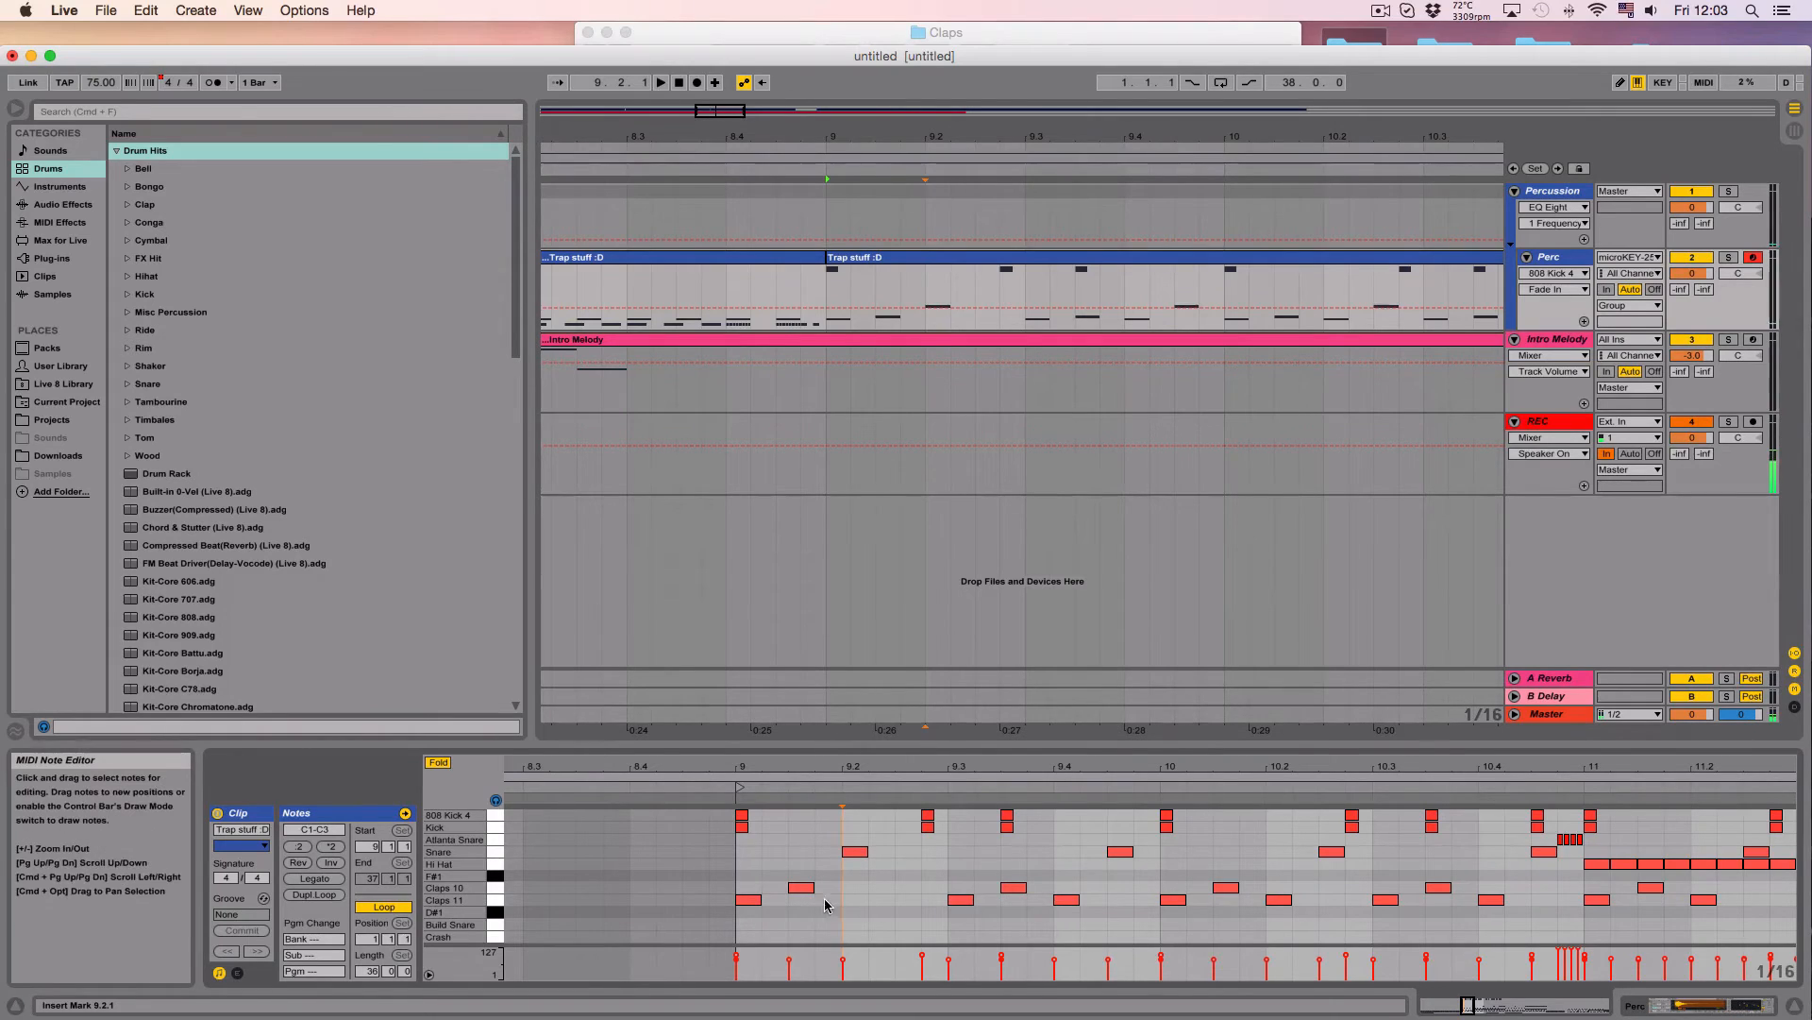
Step: Duplicate the clap pair from 9.1.1 and 9.1.3, placing Claps 11 at 9.2.3 and Claps 10 at 9.3.1 in place of the existing Claps 11
left_click_drag(837, 883, 752, 897)
key("super+c")
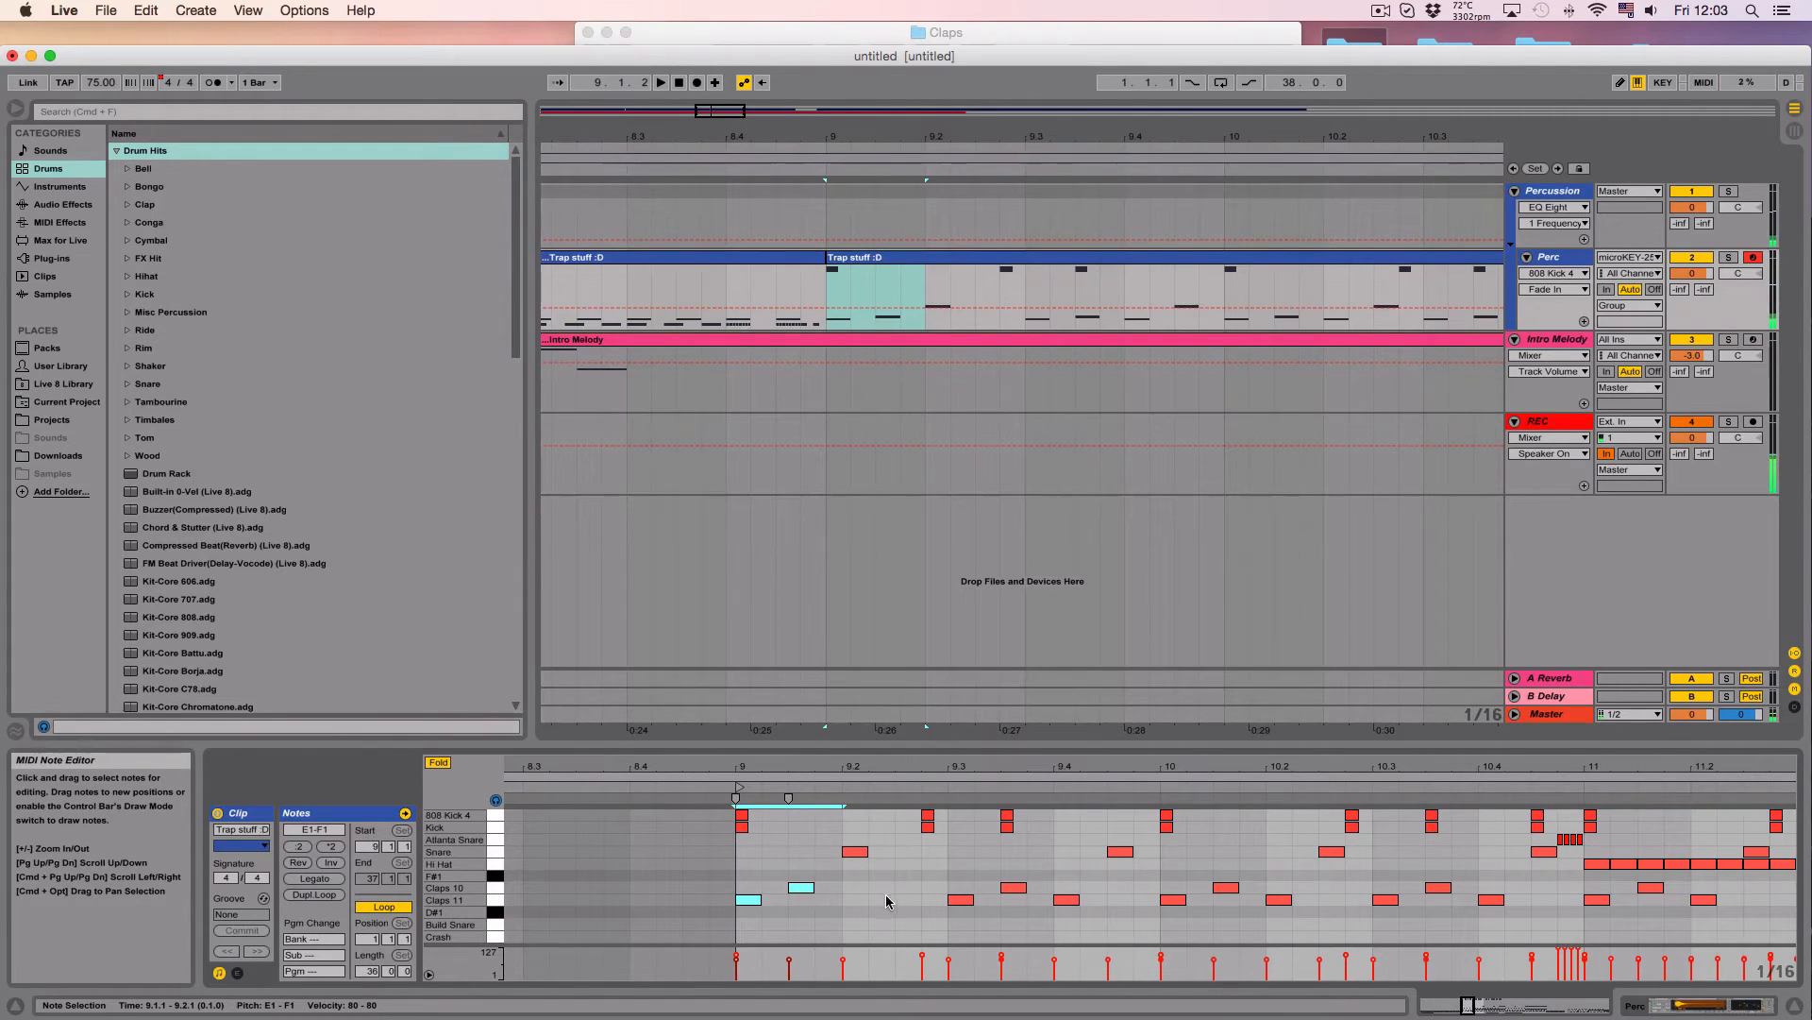
left_click(845, 908)
key("super+v")
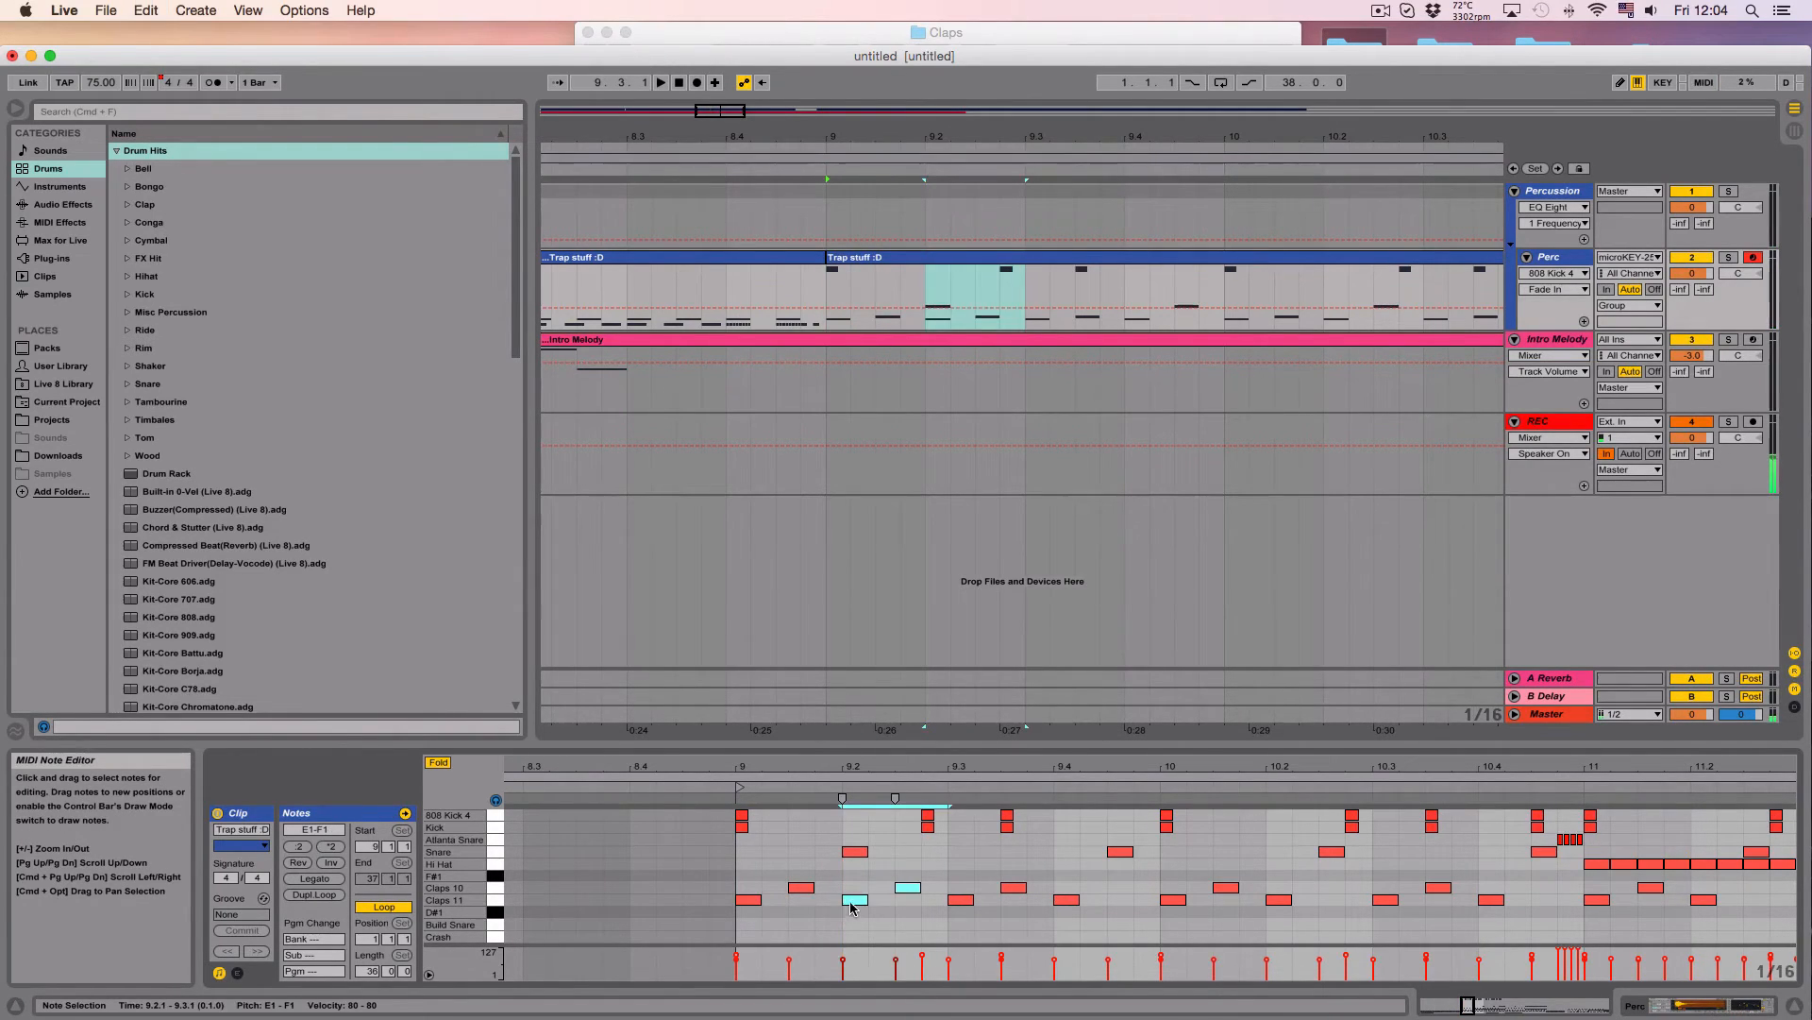
left_click_drag(845, 904, 1018, 892)
Step: Change the Claps 10 note at 9.3.3 to Claps 11 and the Claps 11 note at 9.4.1 to Snare
double_click(1056, 900)
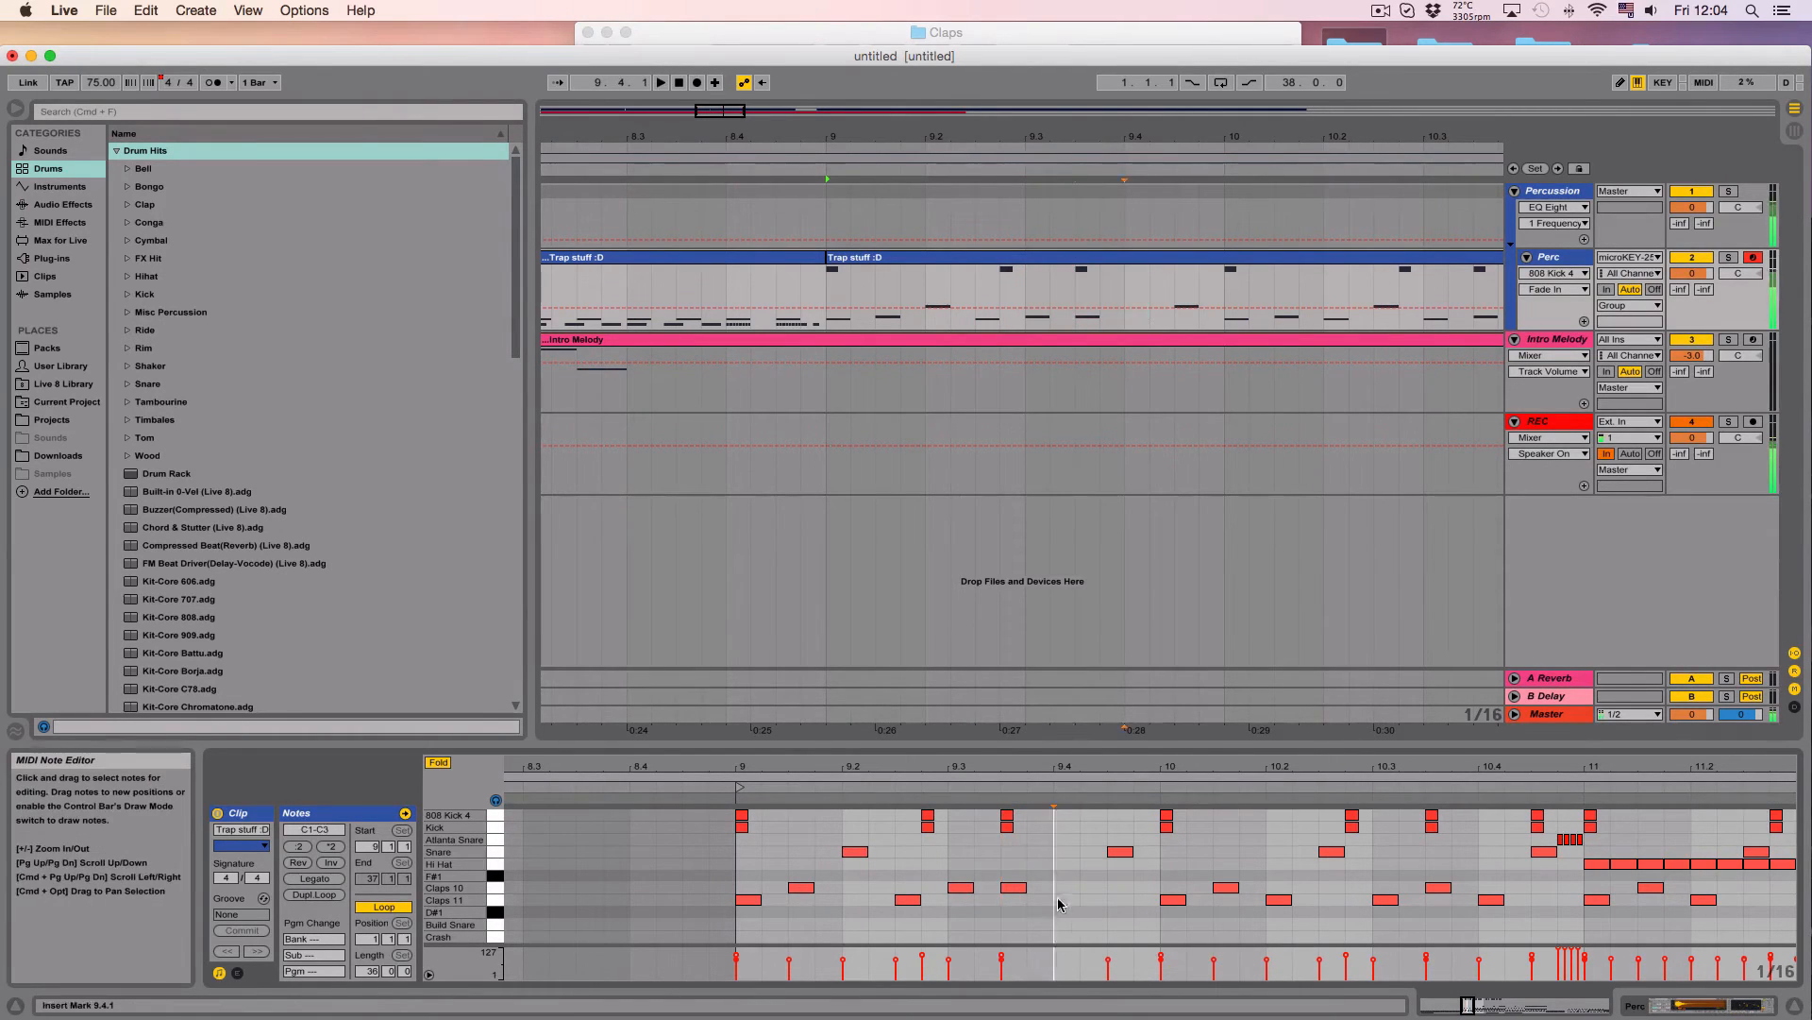
double_click(1059, 902)
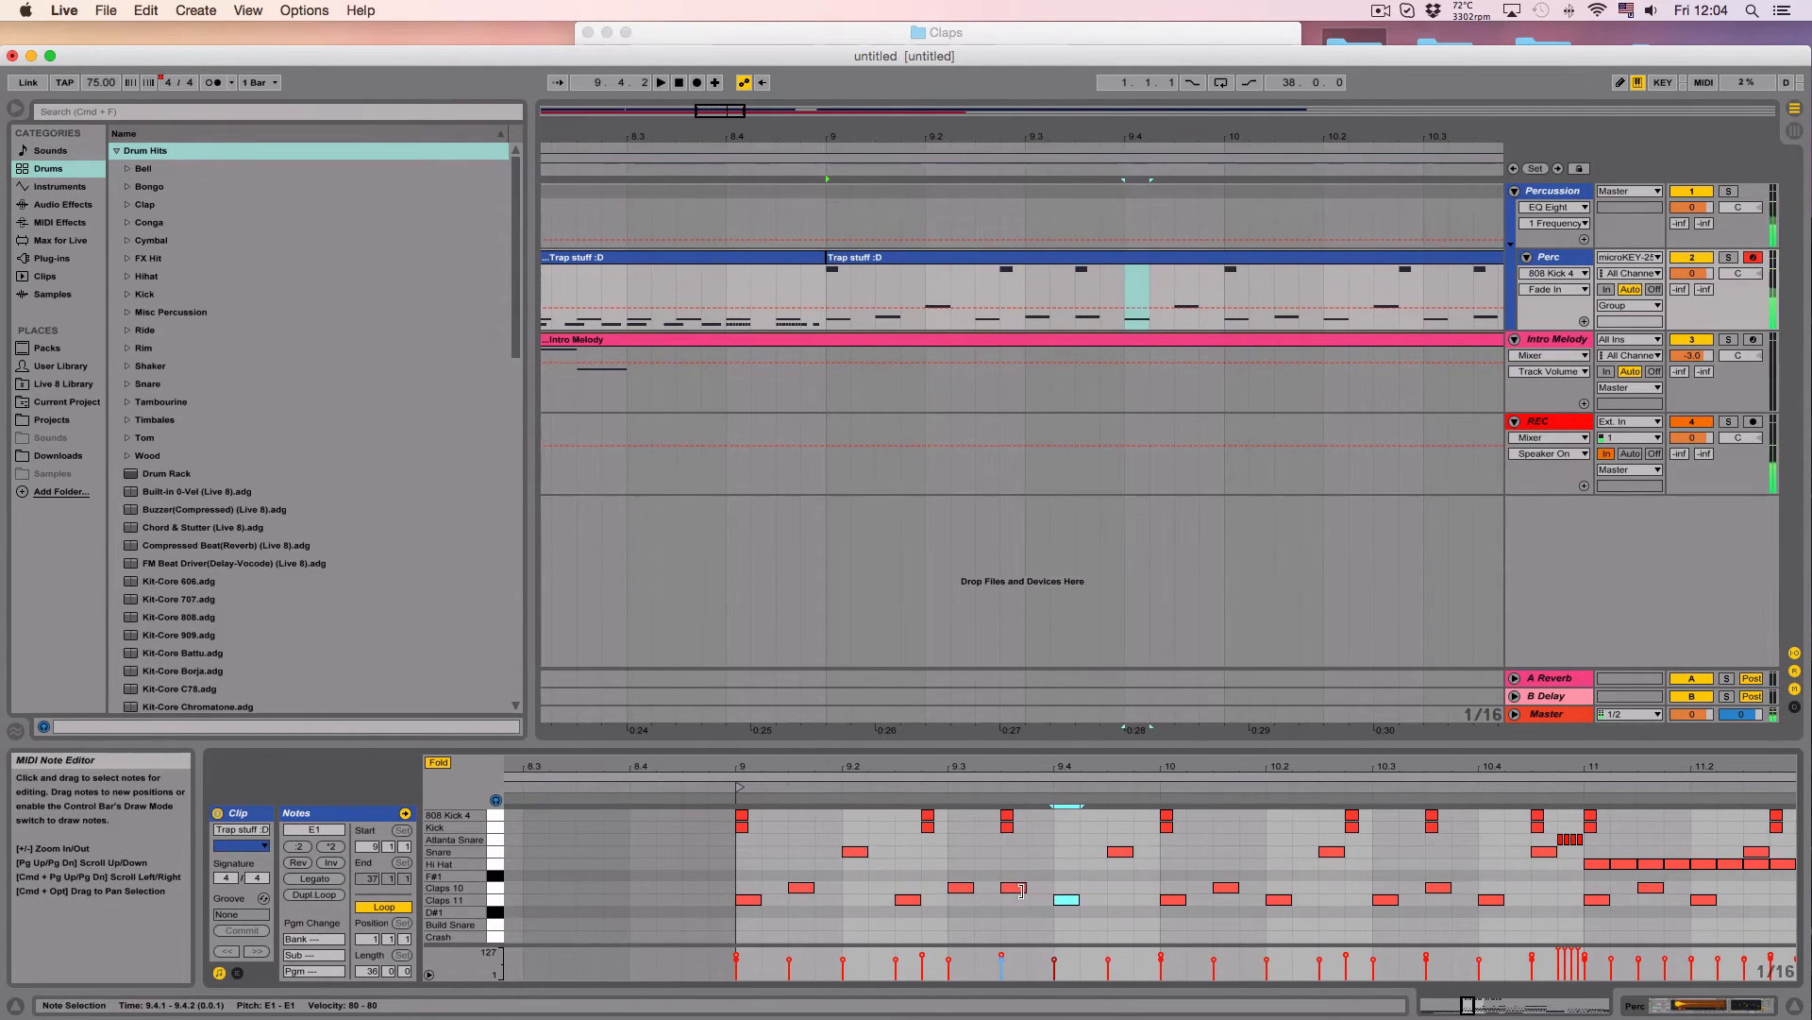
left_click_drag(1021, 890, 1073, 858)
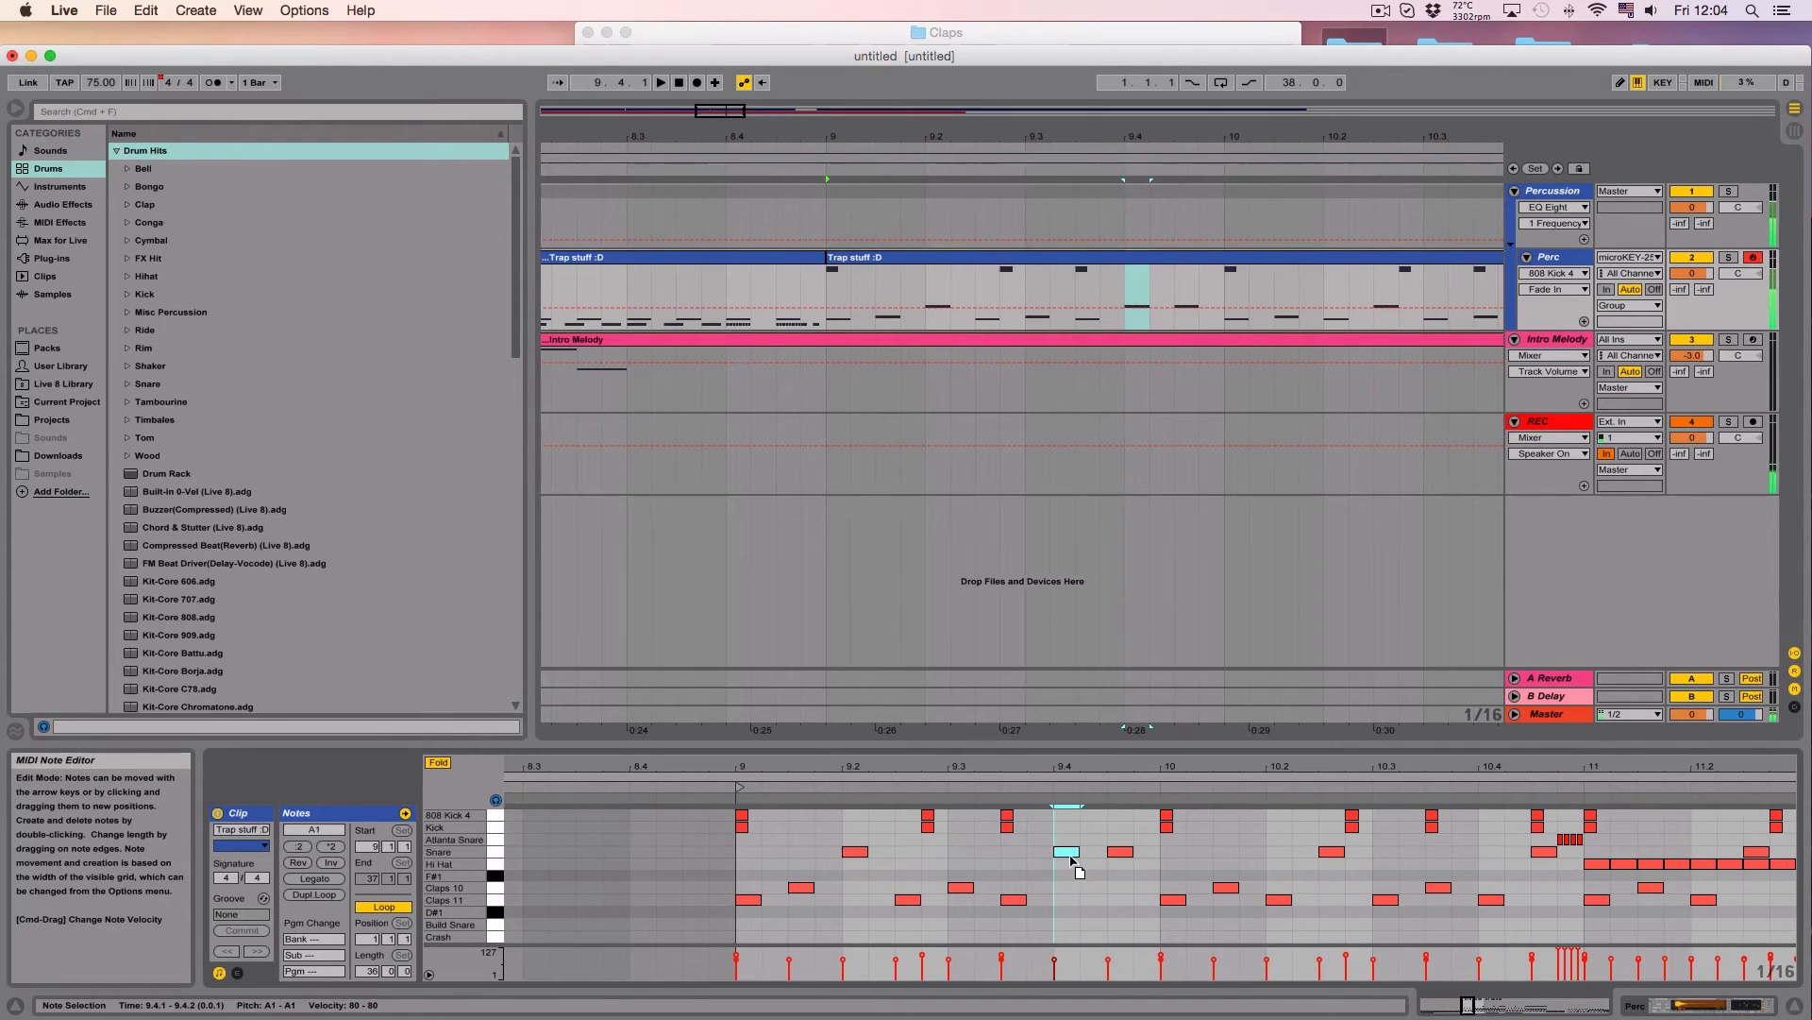
left_click(1120, 852)
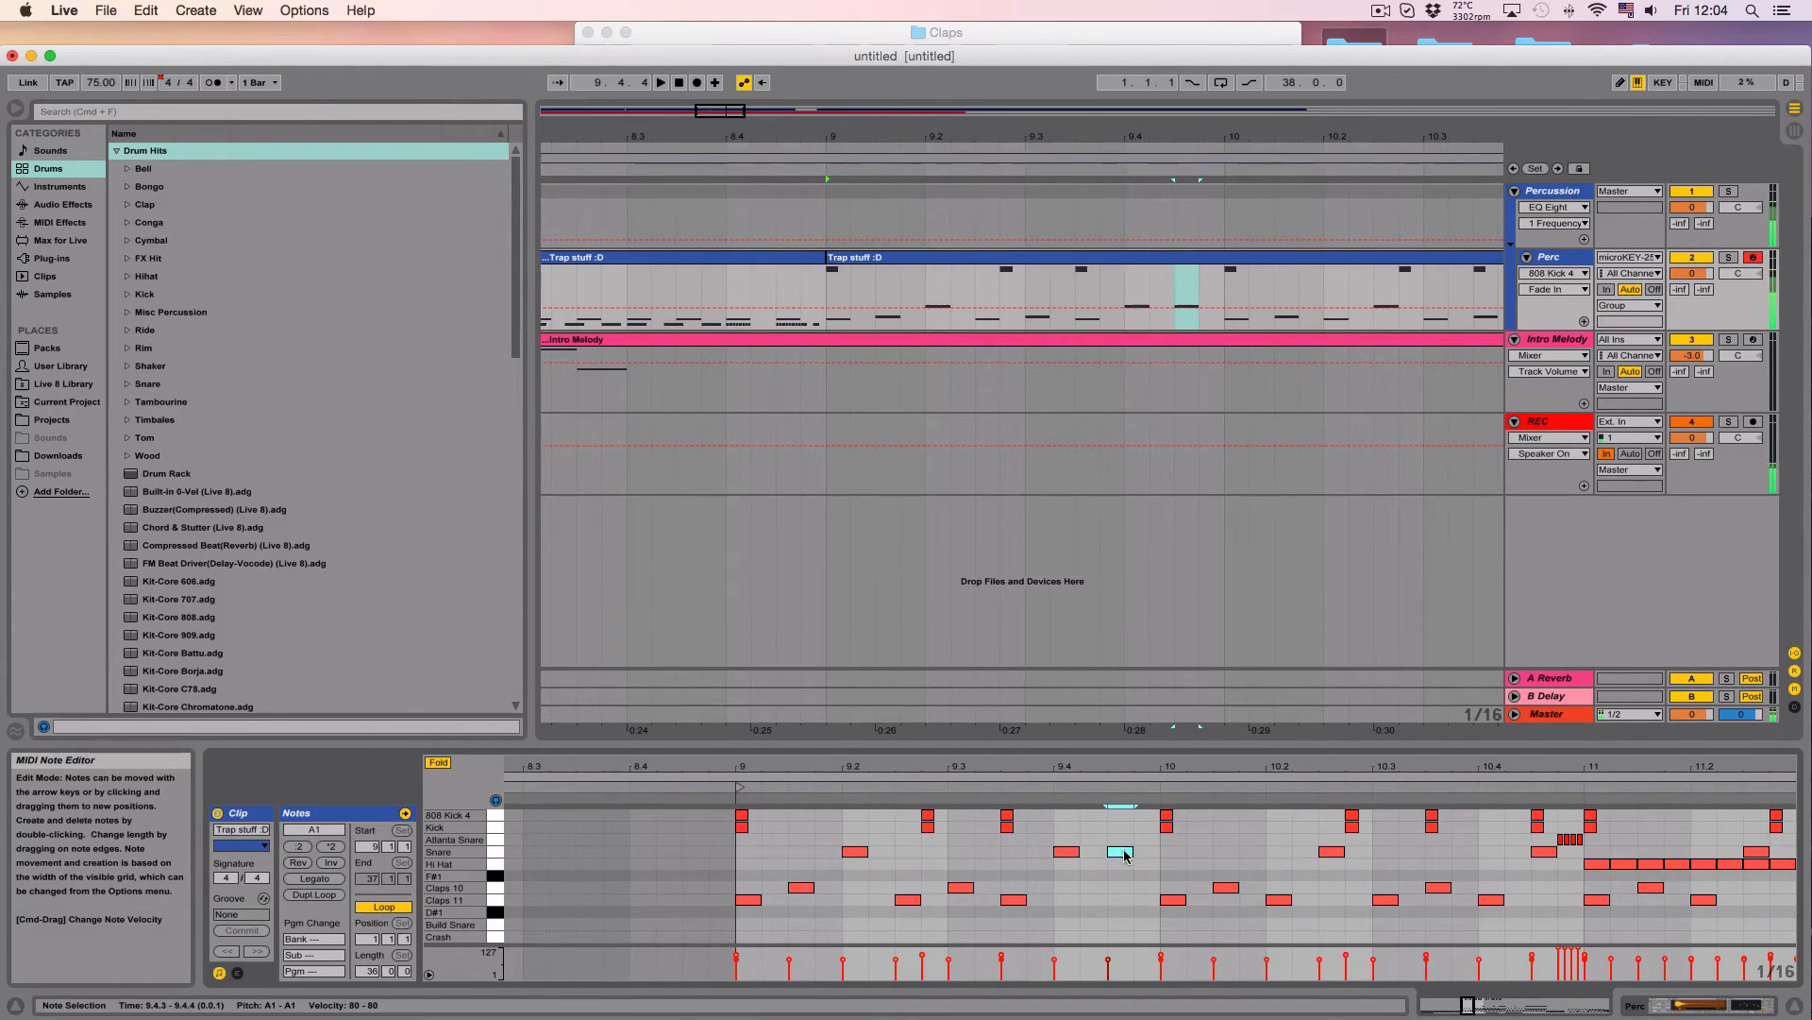
Step: Play the edited clap and snare pattern from bar 9 and delete the Claps 11 note at 10.1.1
left_click(830, 297)
key("space")
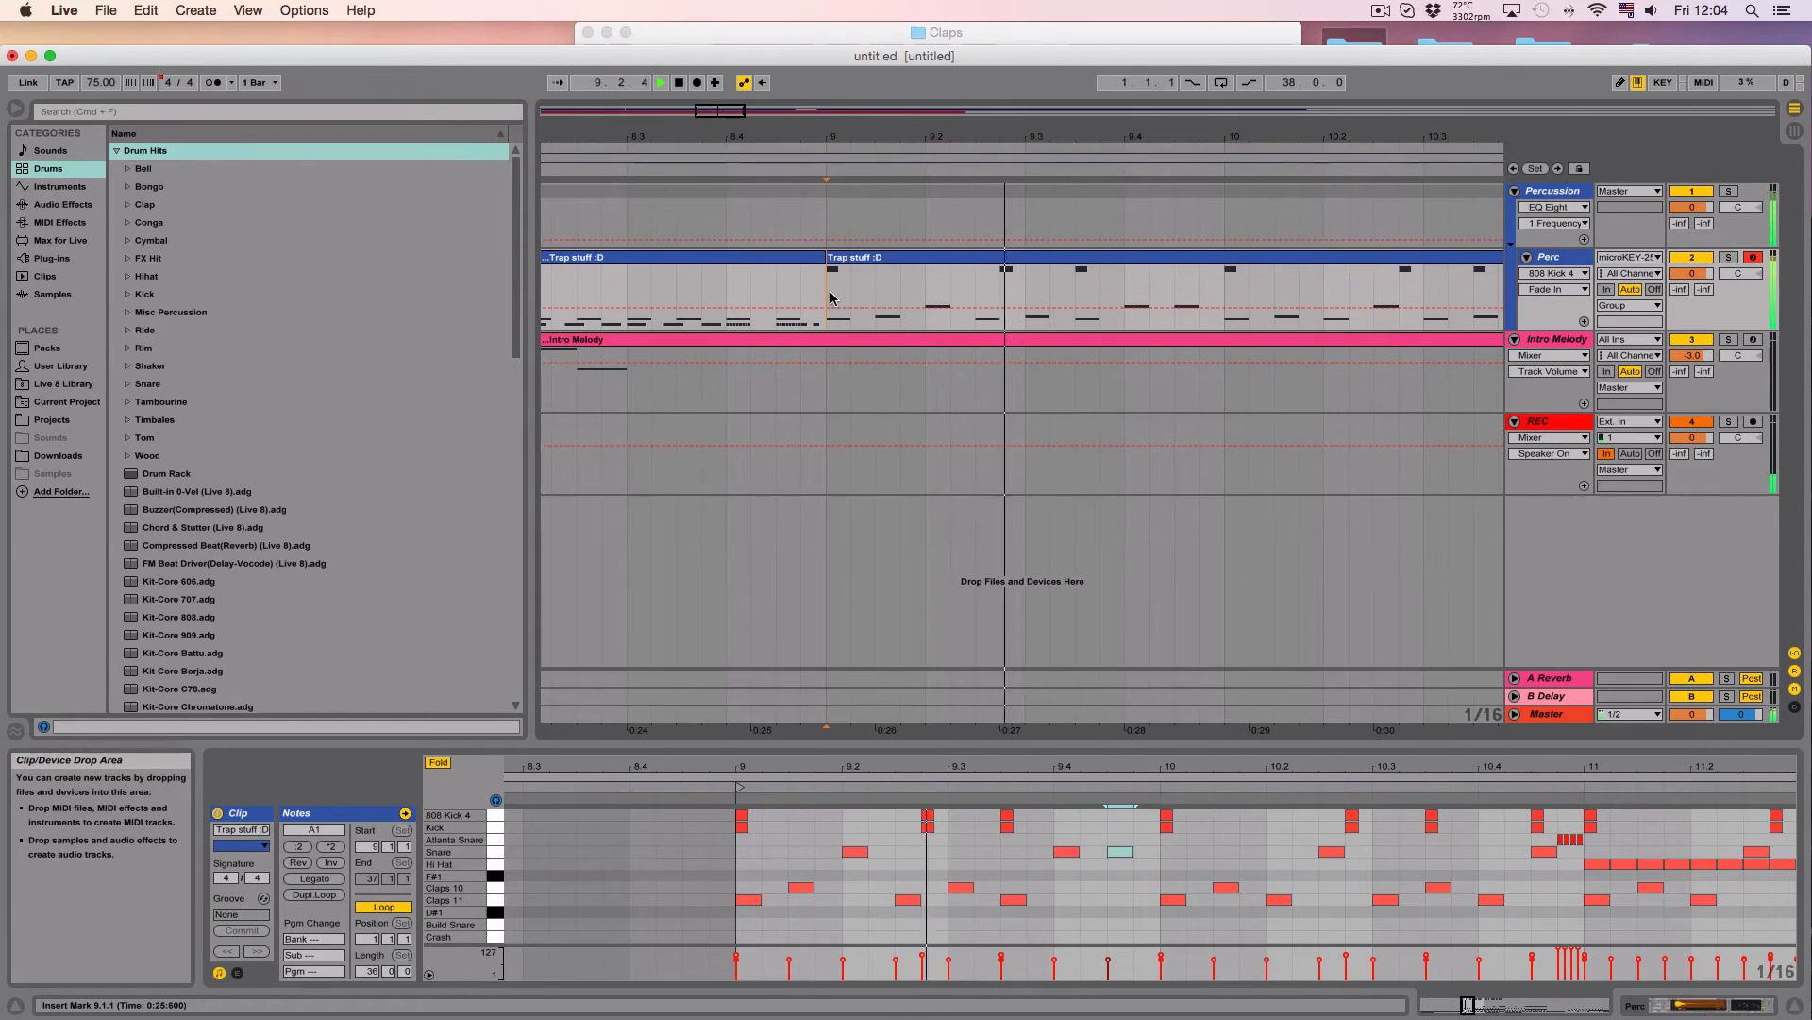
left_click(1177, 898)
key("space")
key("BackSpace")
left_click(1124, 851)
key("BackSpace")
key("super+z")
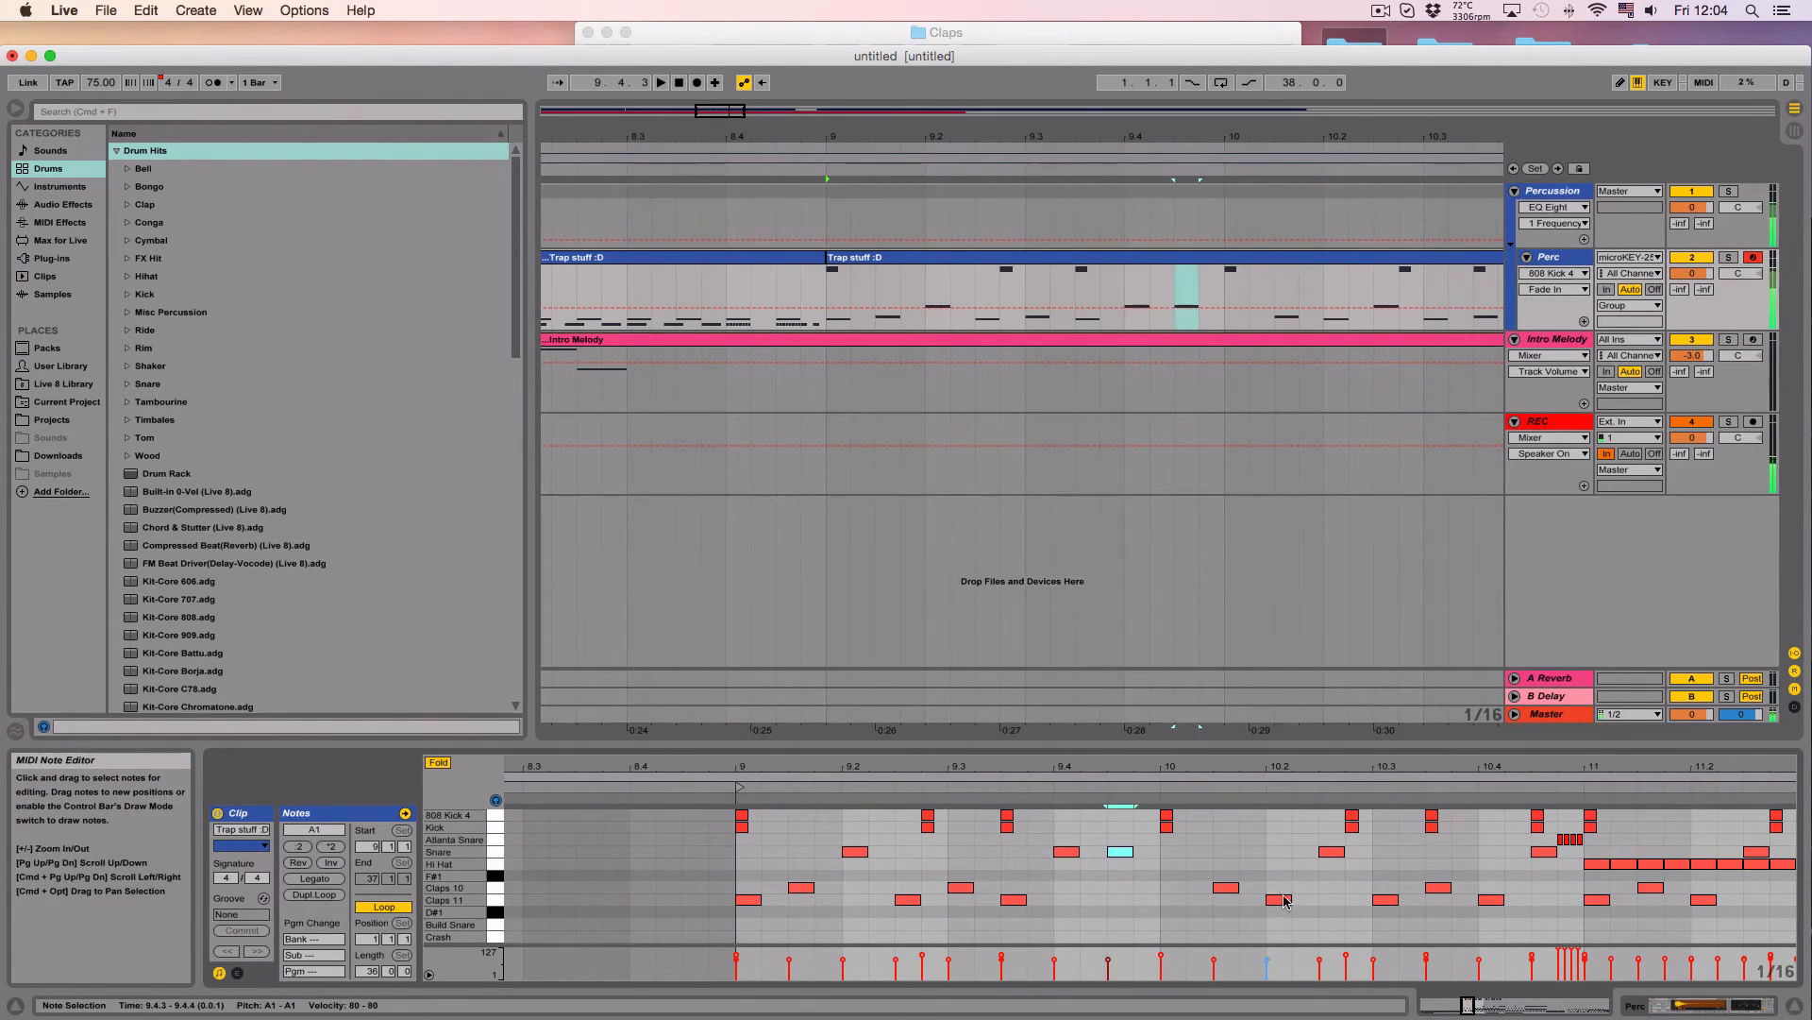
Step: Delete the old Claps 10, Claps 11 and Snare notes from 9.4.3 through 11.2.3
left_click(1280, 900)
key("BackSpace")
left_click_drag(1092, 855, 1720, 917)
key("BackSpace")
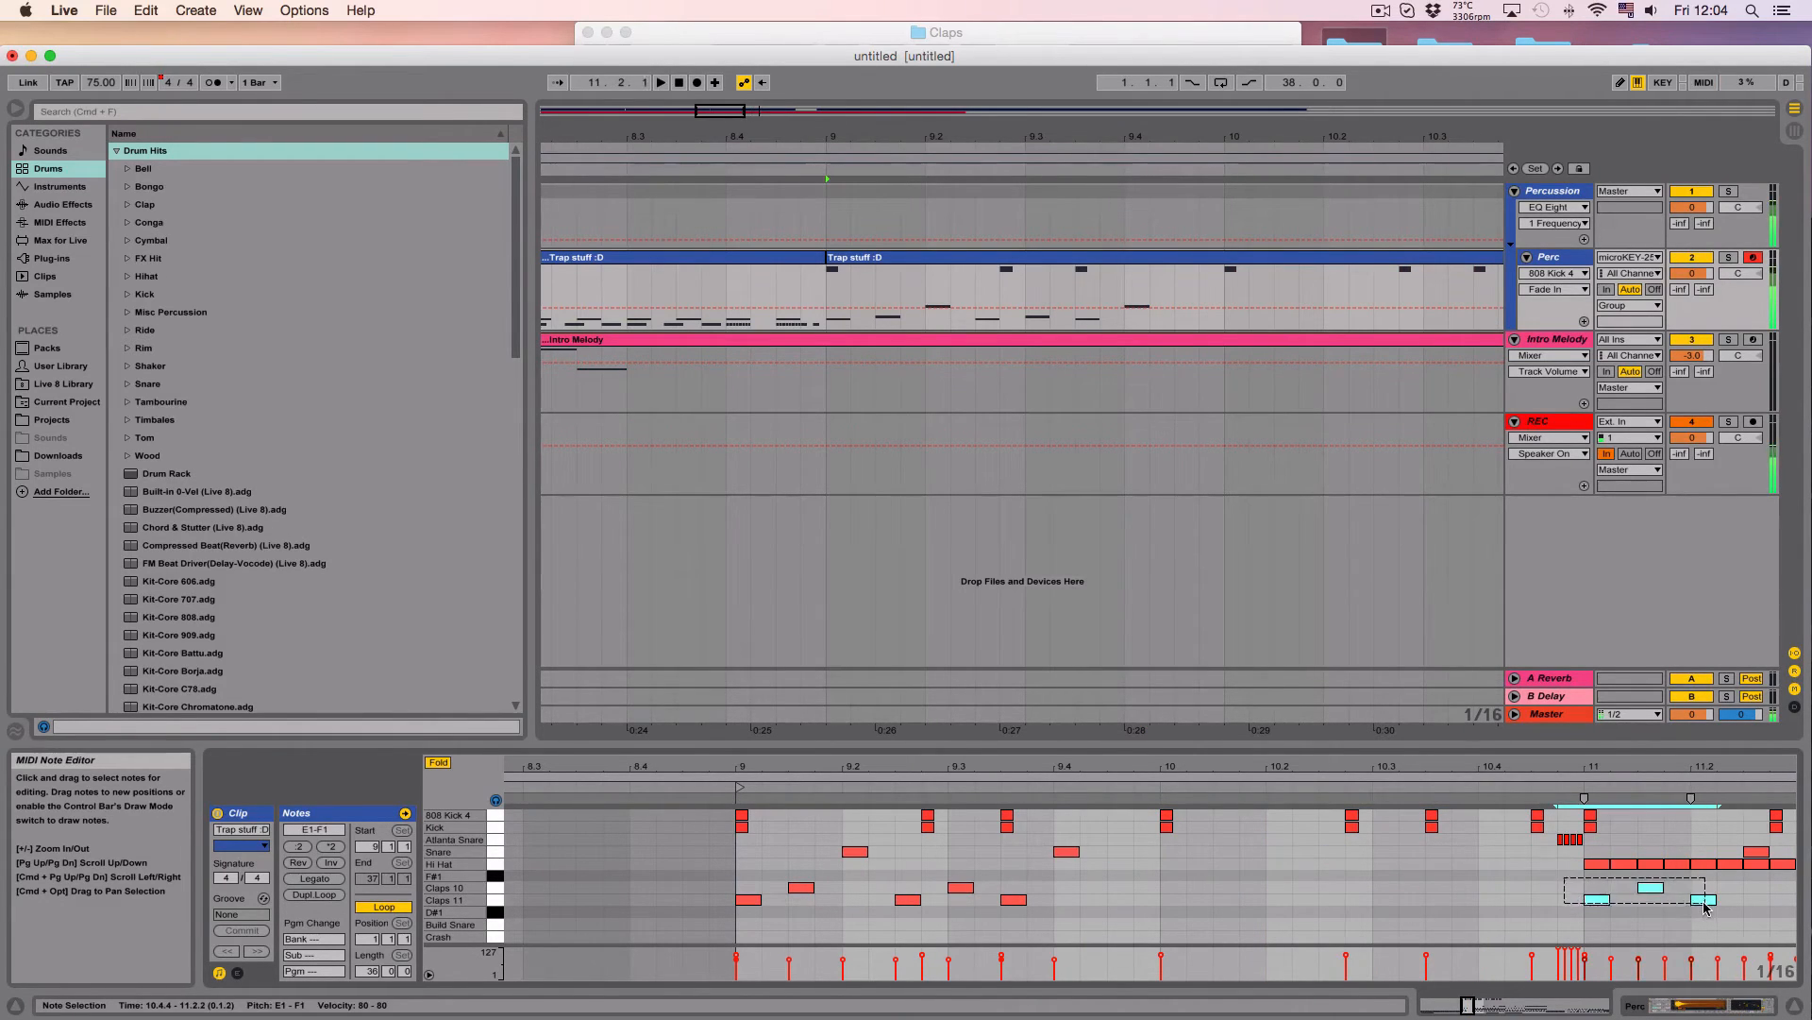
key("BackSpace")
left_click(1755, 852)
key("BackSpace")
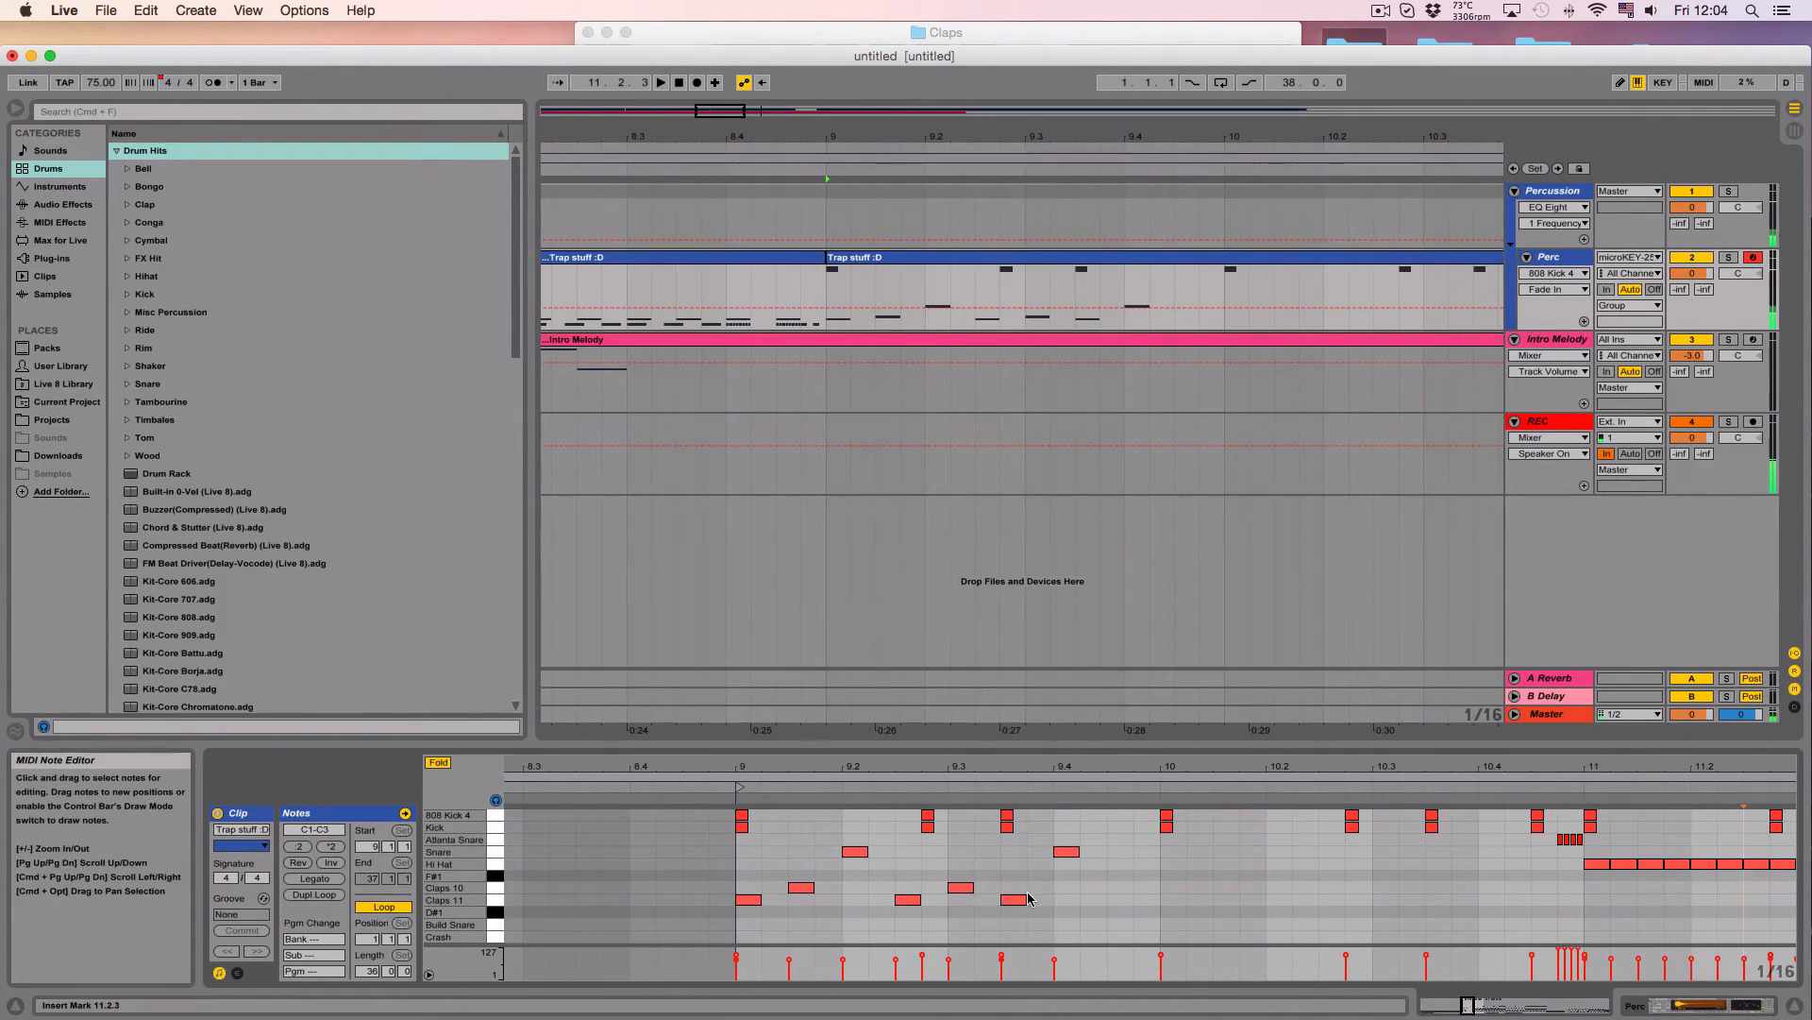
left_click_drag(1086, 914, 893, 847)
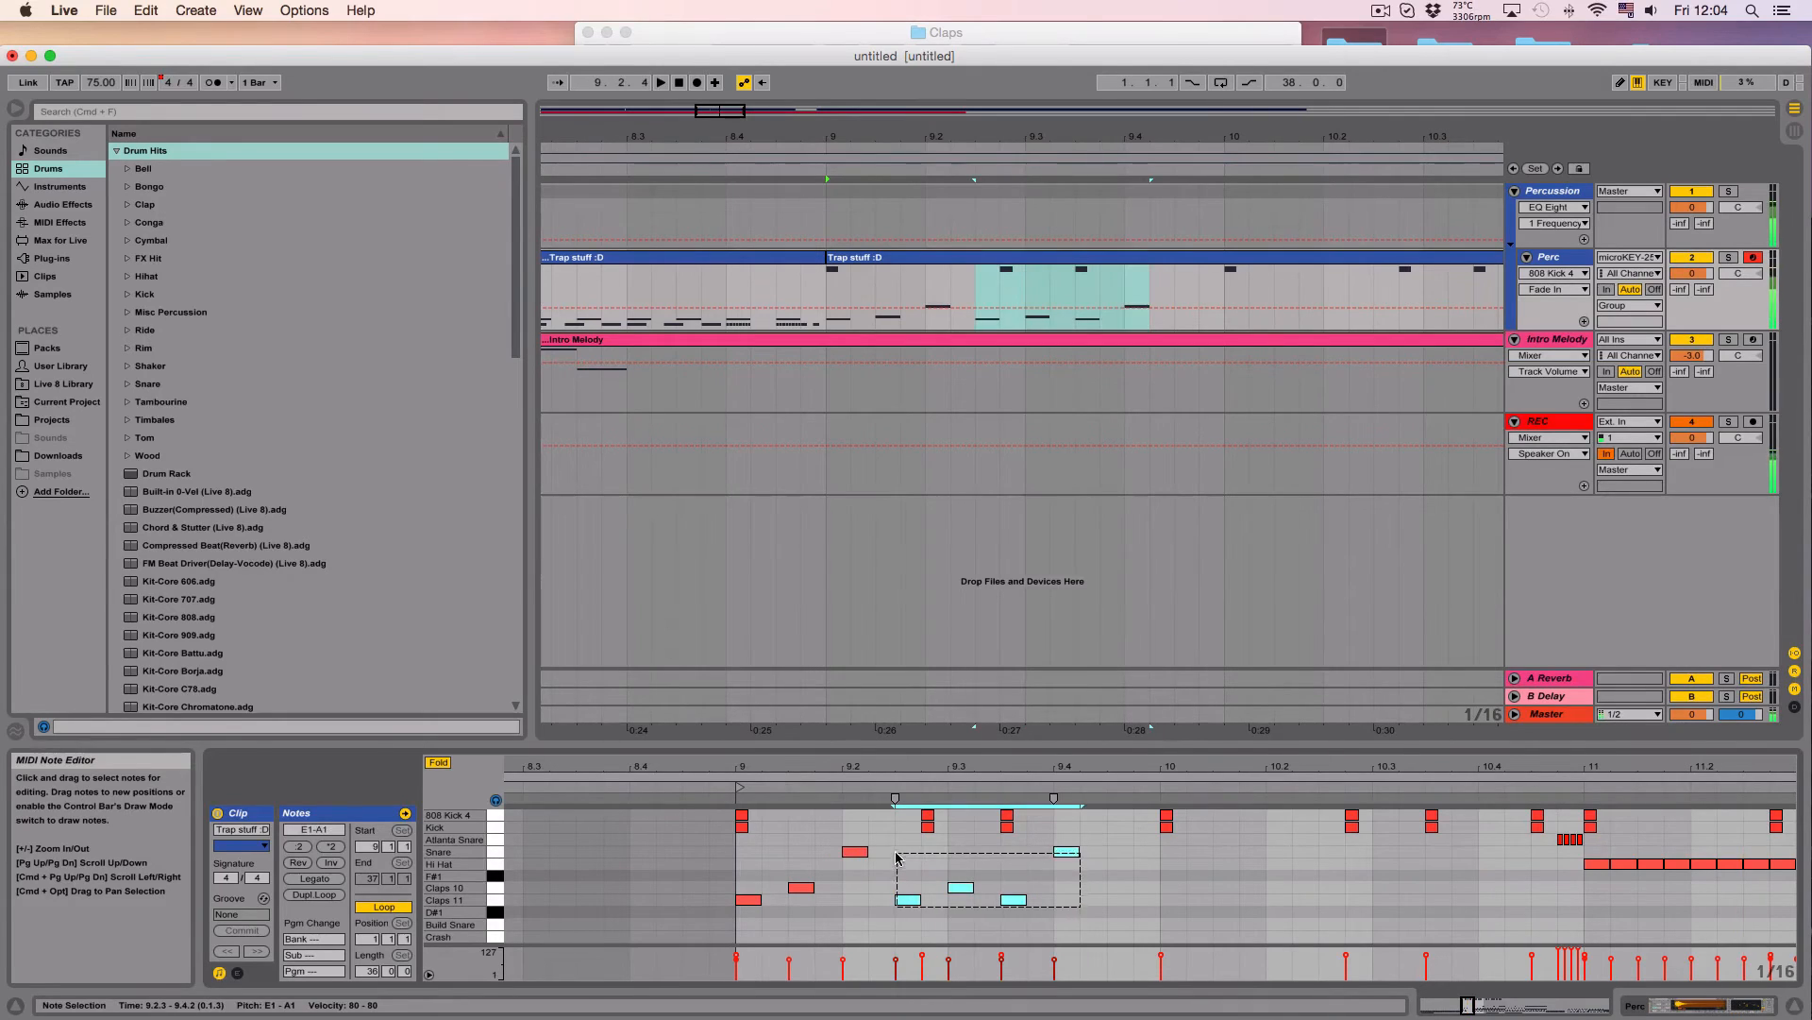
left_click(1109, 899)
key("super+v")
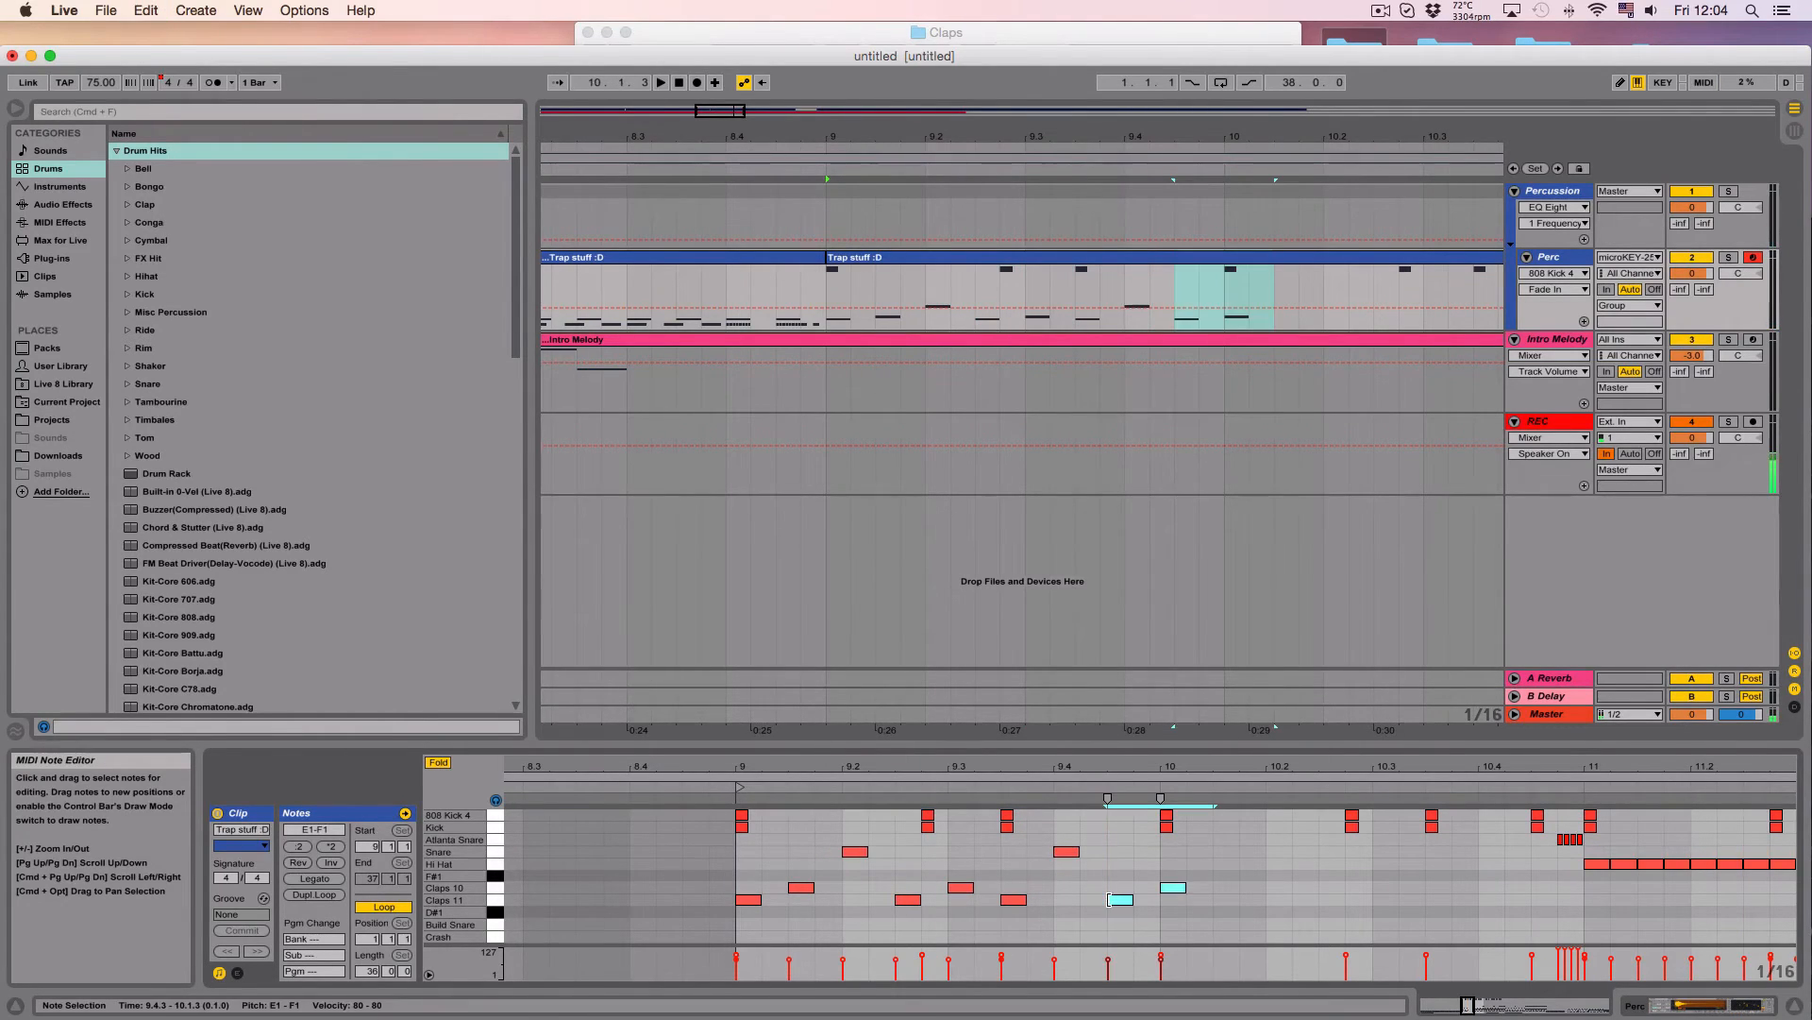
key("BackSpace")
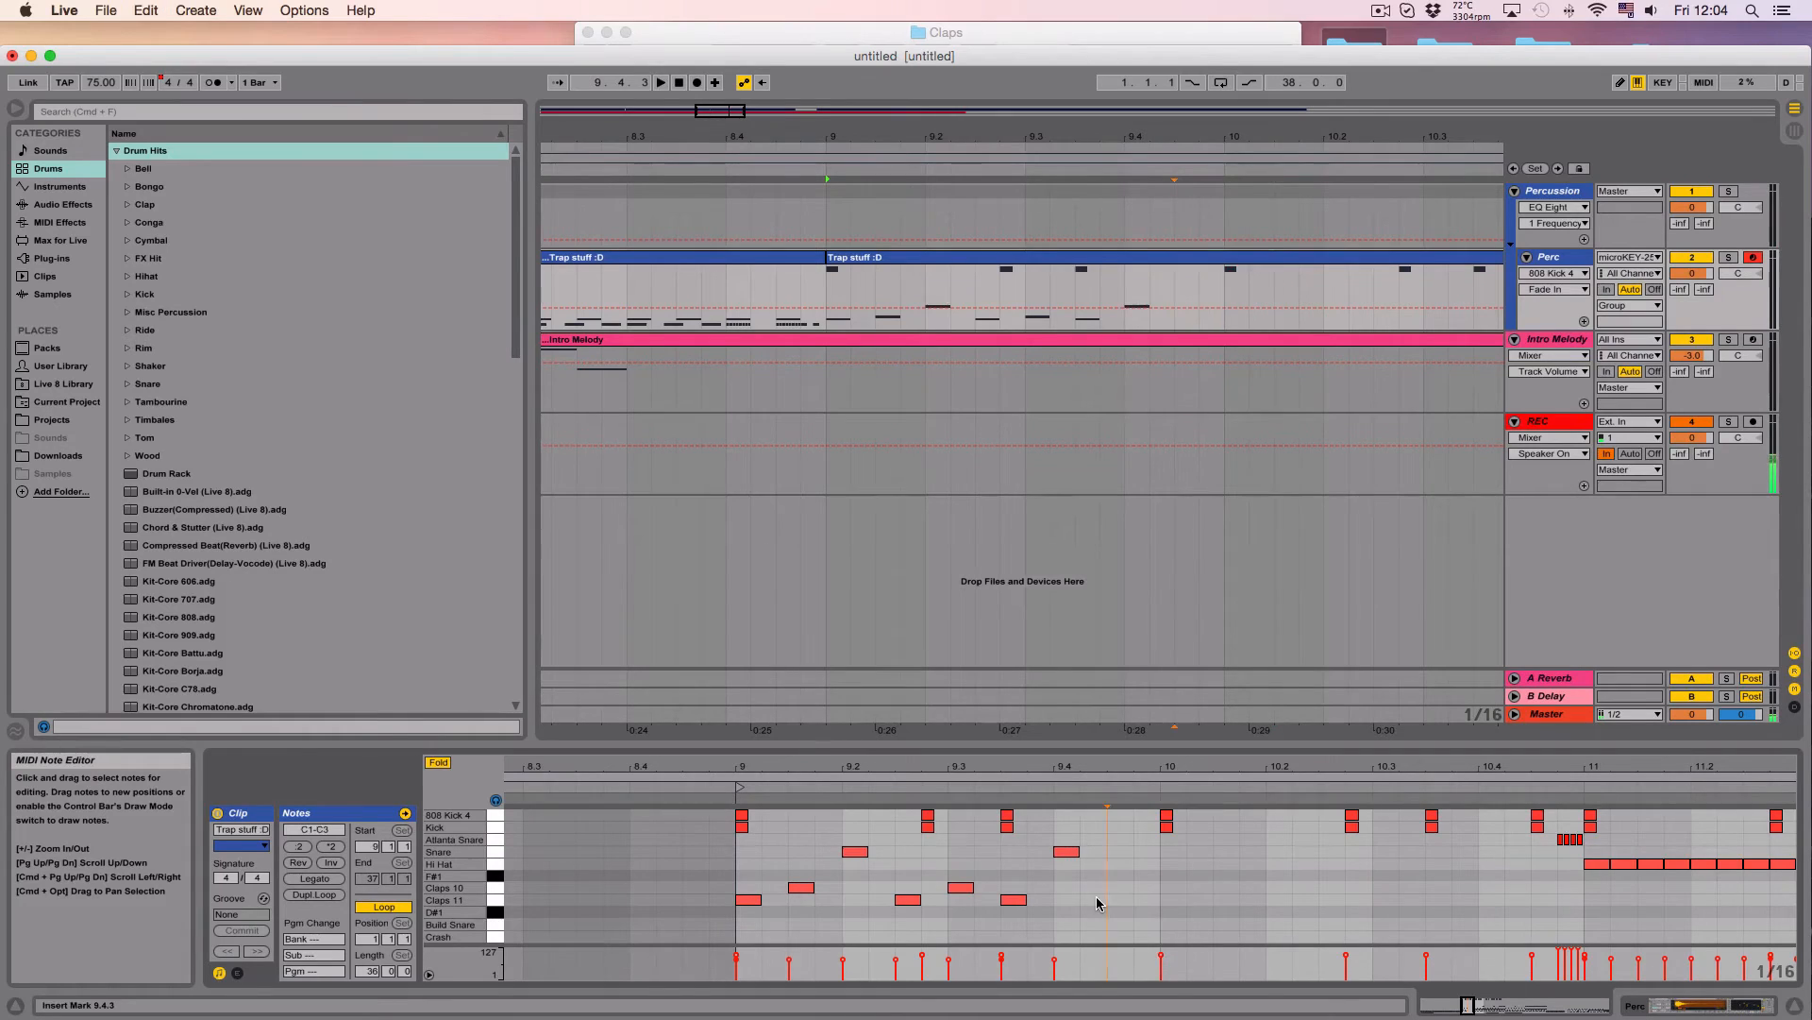
Step: Copy the clap and snare pattern from 9.2.3 to 9.4.1 and paste it at 9.4.3 and 10.2.3
left_click_drag(1110, 903, 889, 839)
key("super+c")
left_click(1108, 898)
key("super+v")
left_click(1322, 901)
key("super+v")
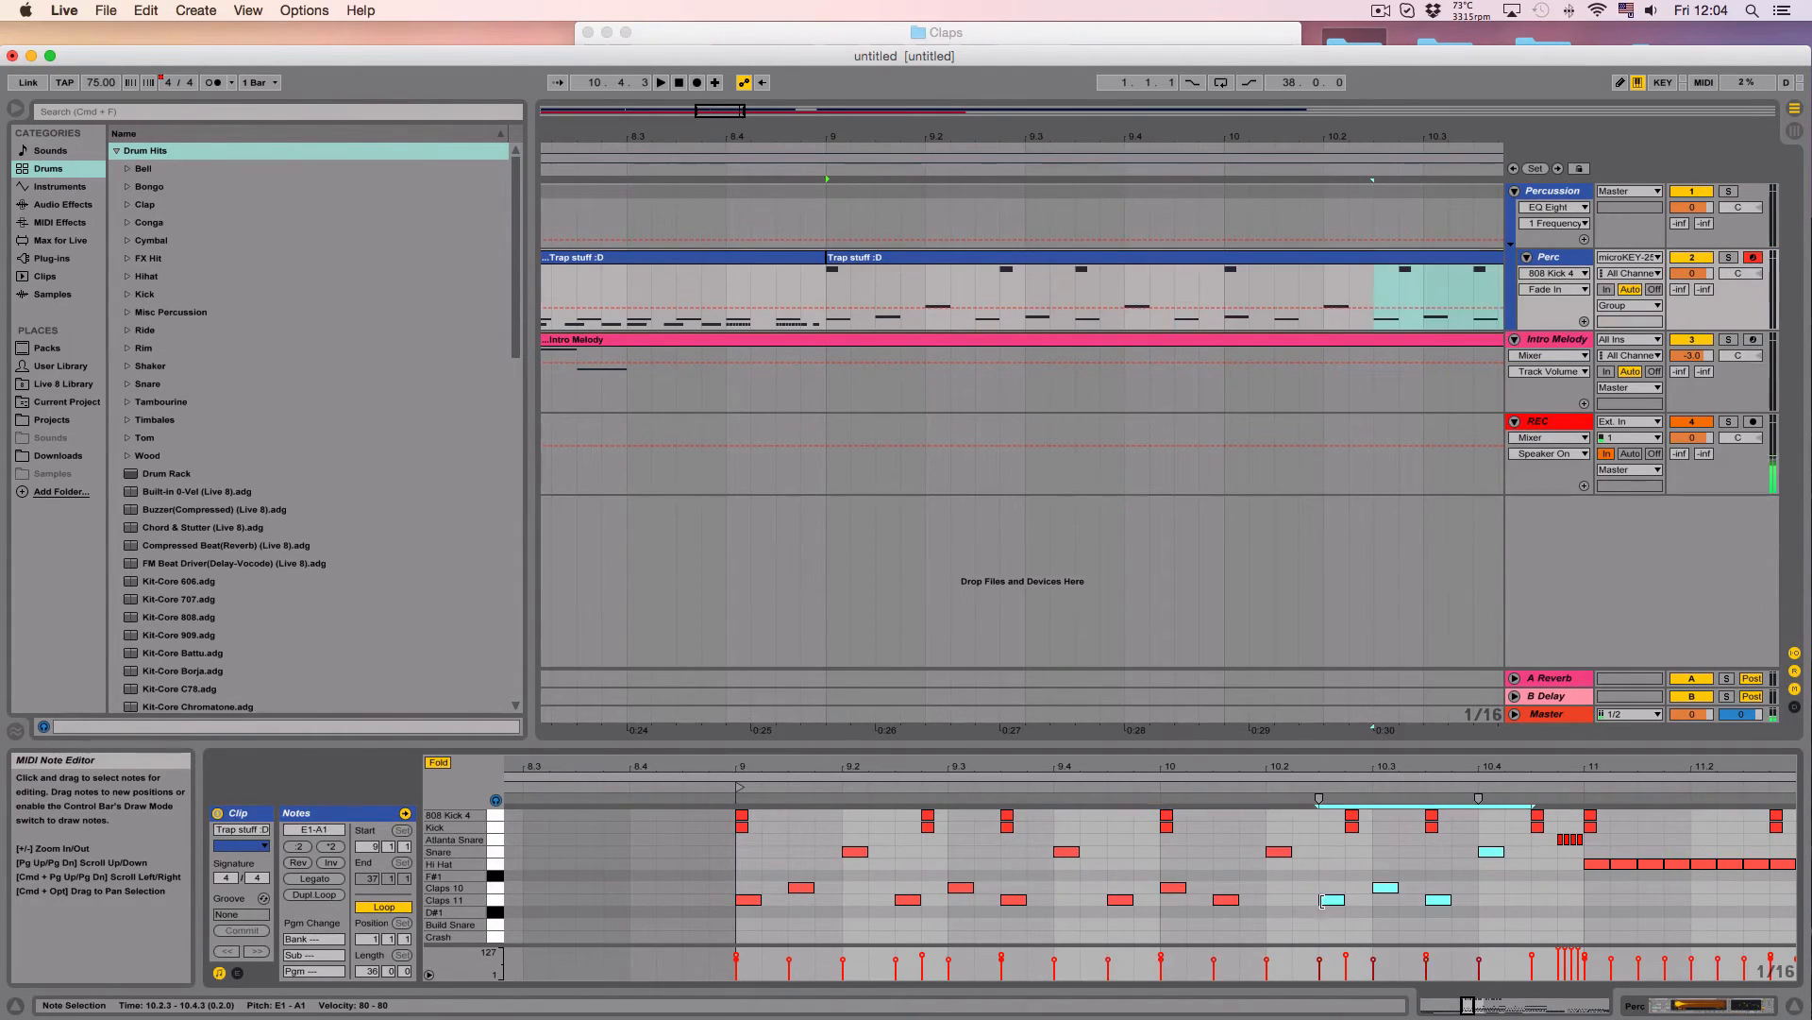
Step: Play the repeated clap and snare pattern from bar 9
key("space")
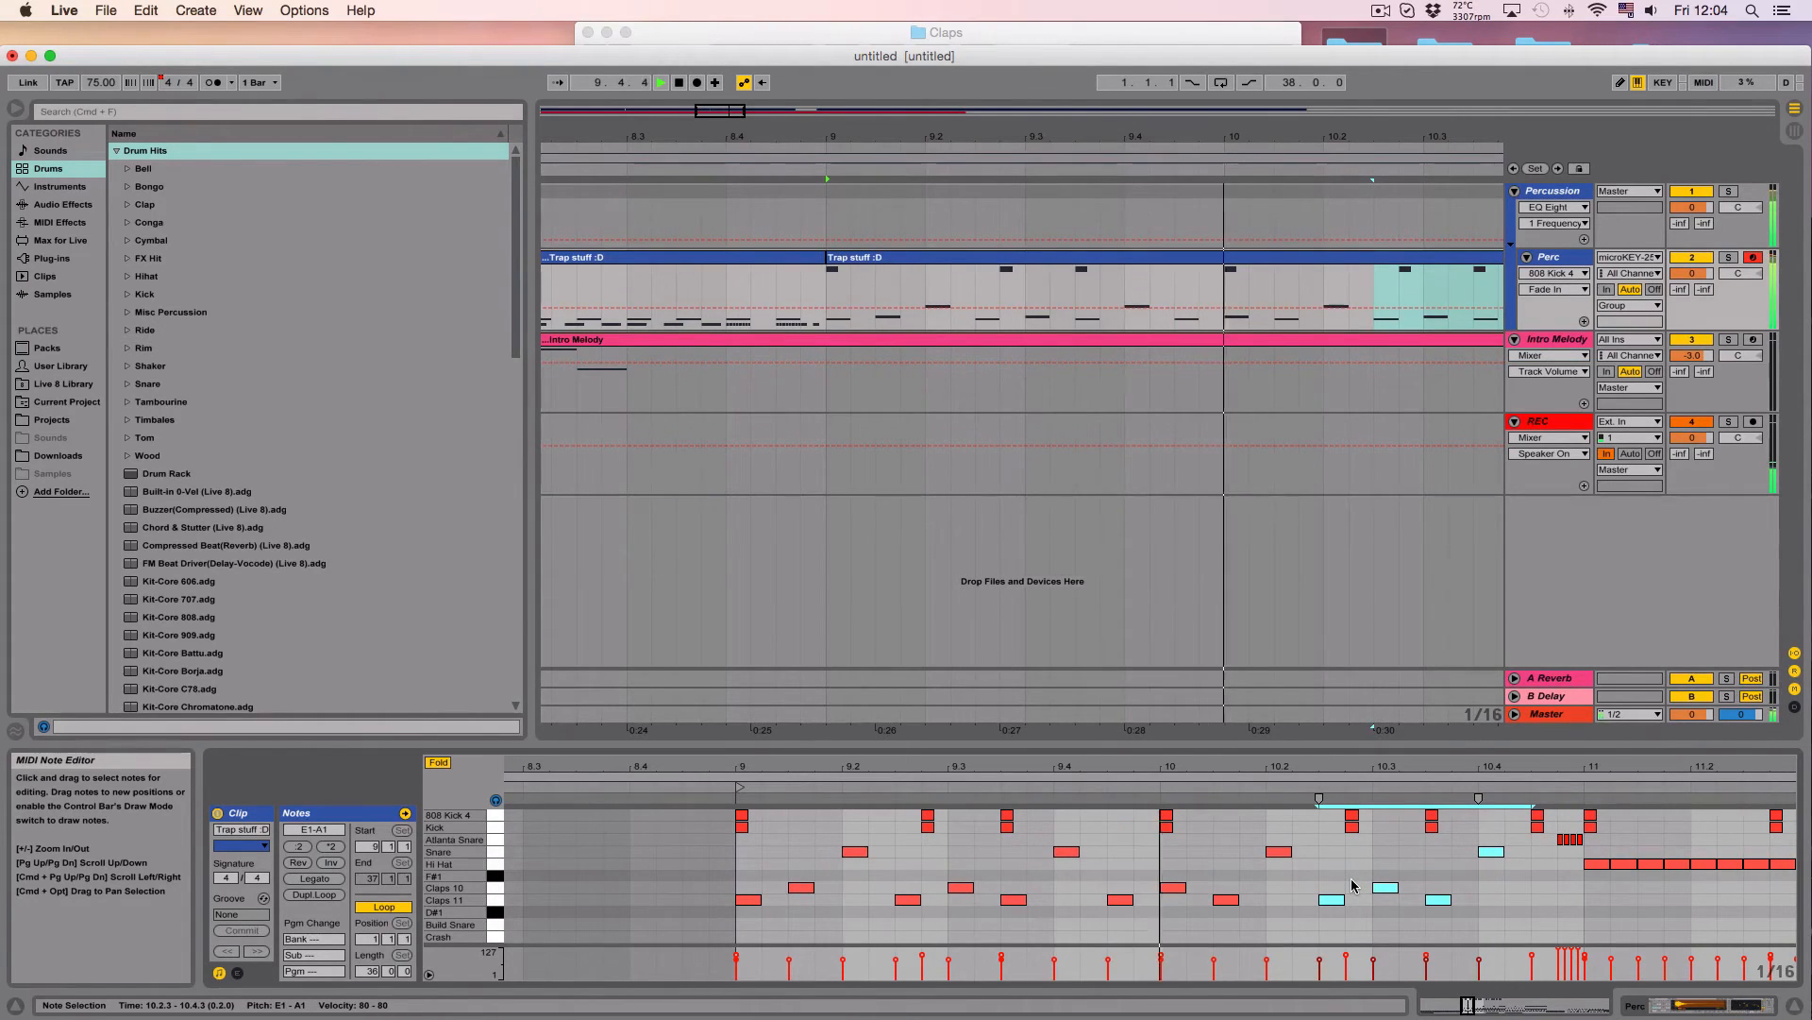
key("space")
key("space")
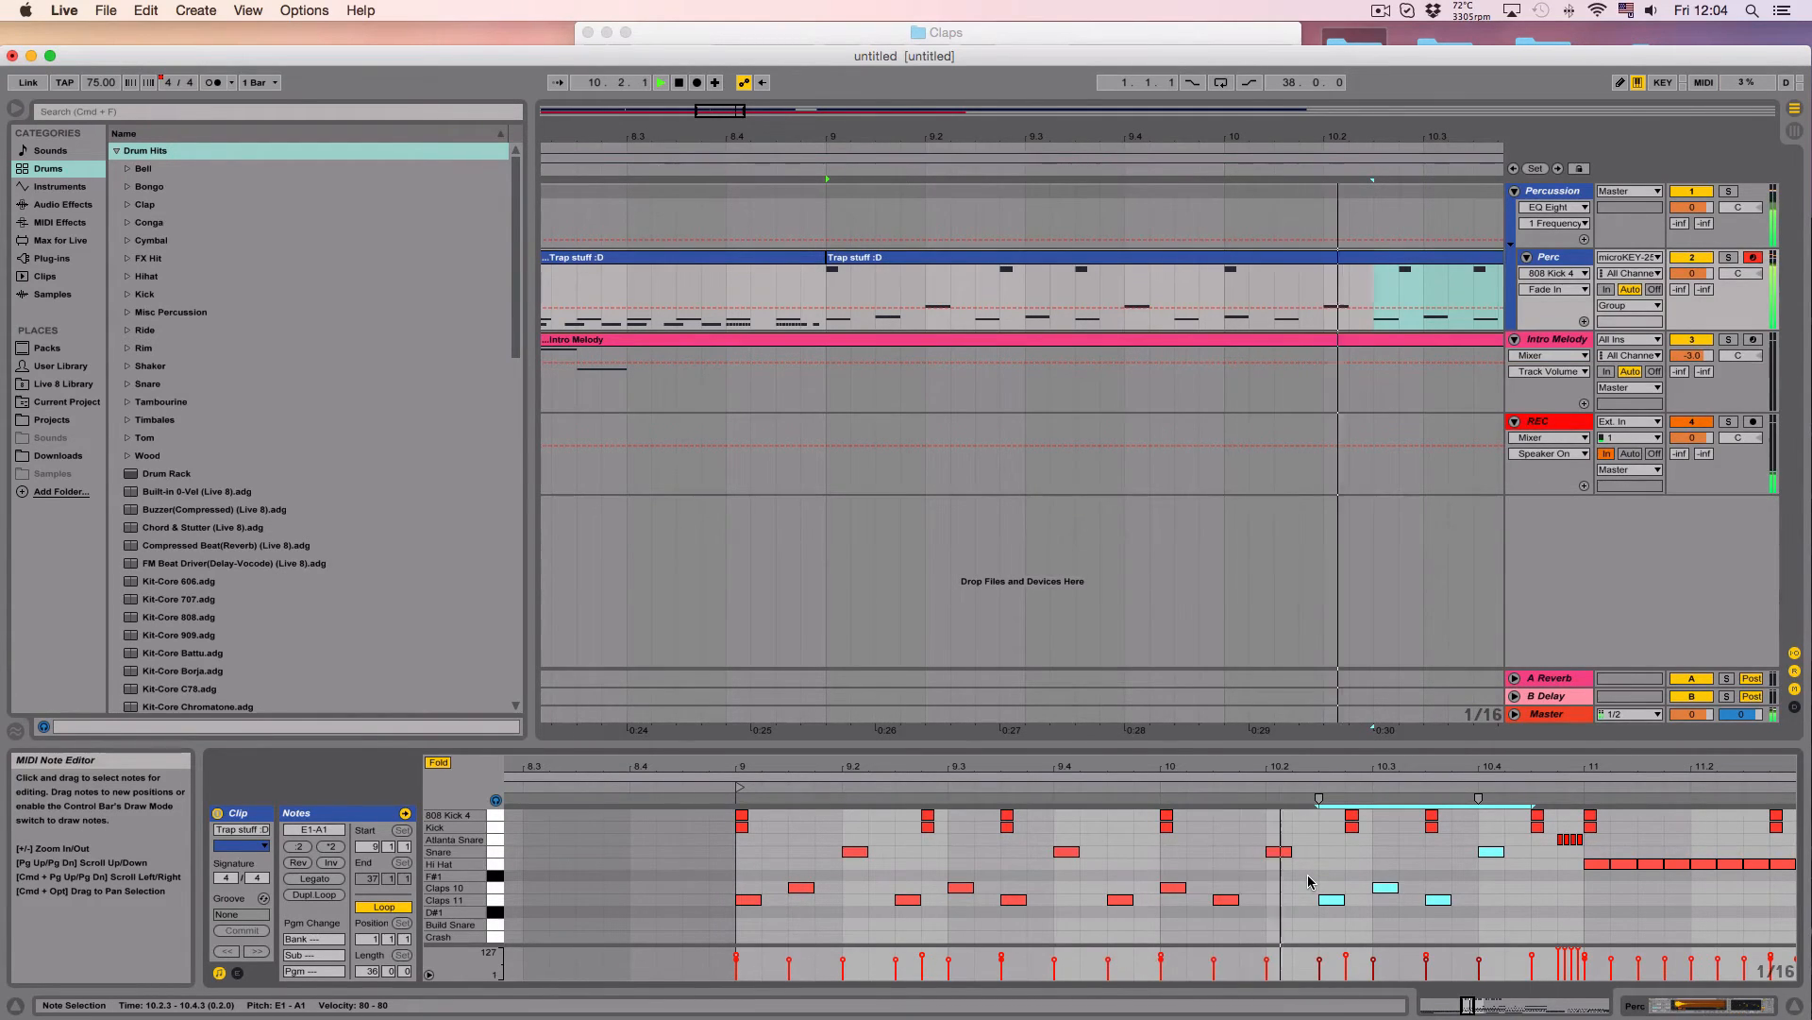
Step: Duplicate the selected clap and snare pattern to 10.4.3 and remove the extra copy at 11.2.3
scroll(1326, 879, "right", 5)
key("super+d")
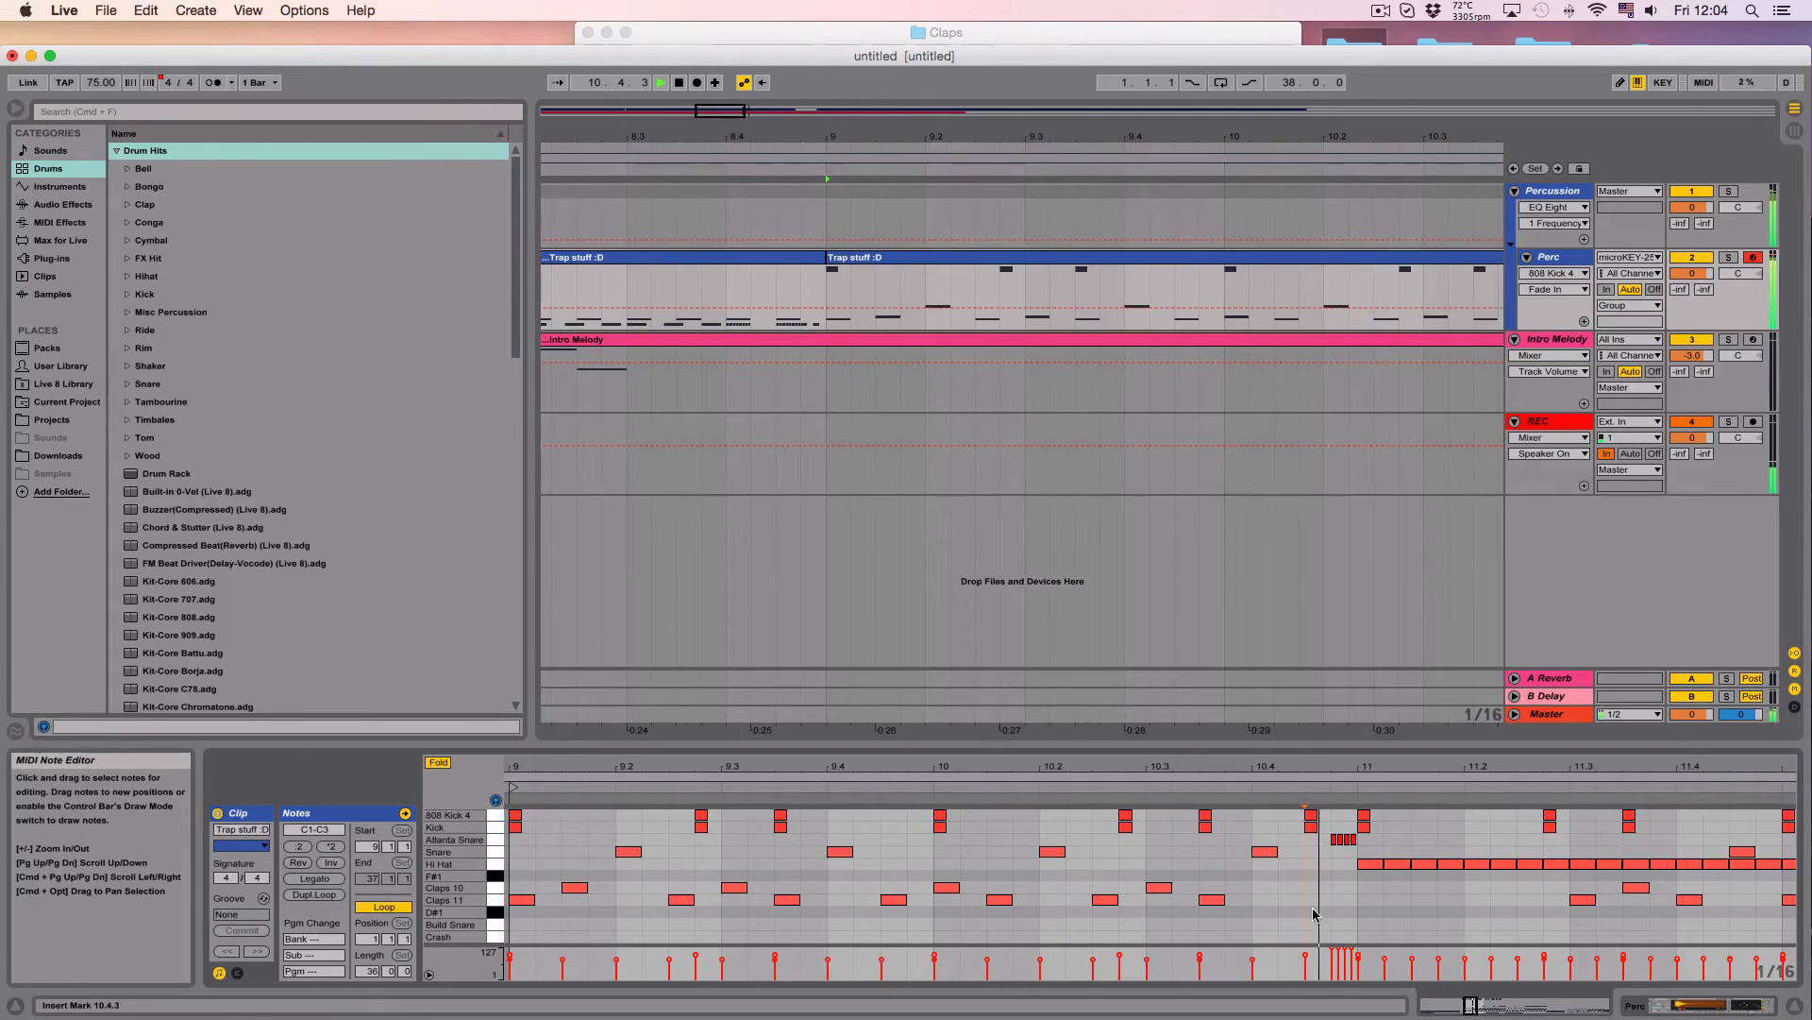
scroll(1413, 901, "right", 5)
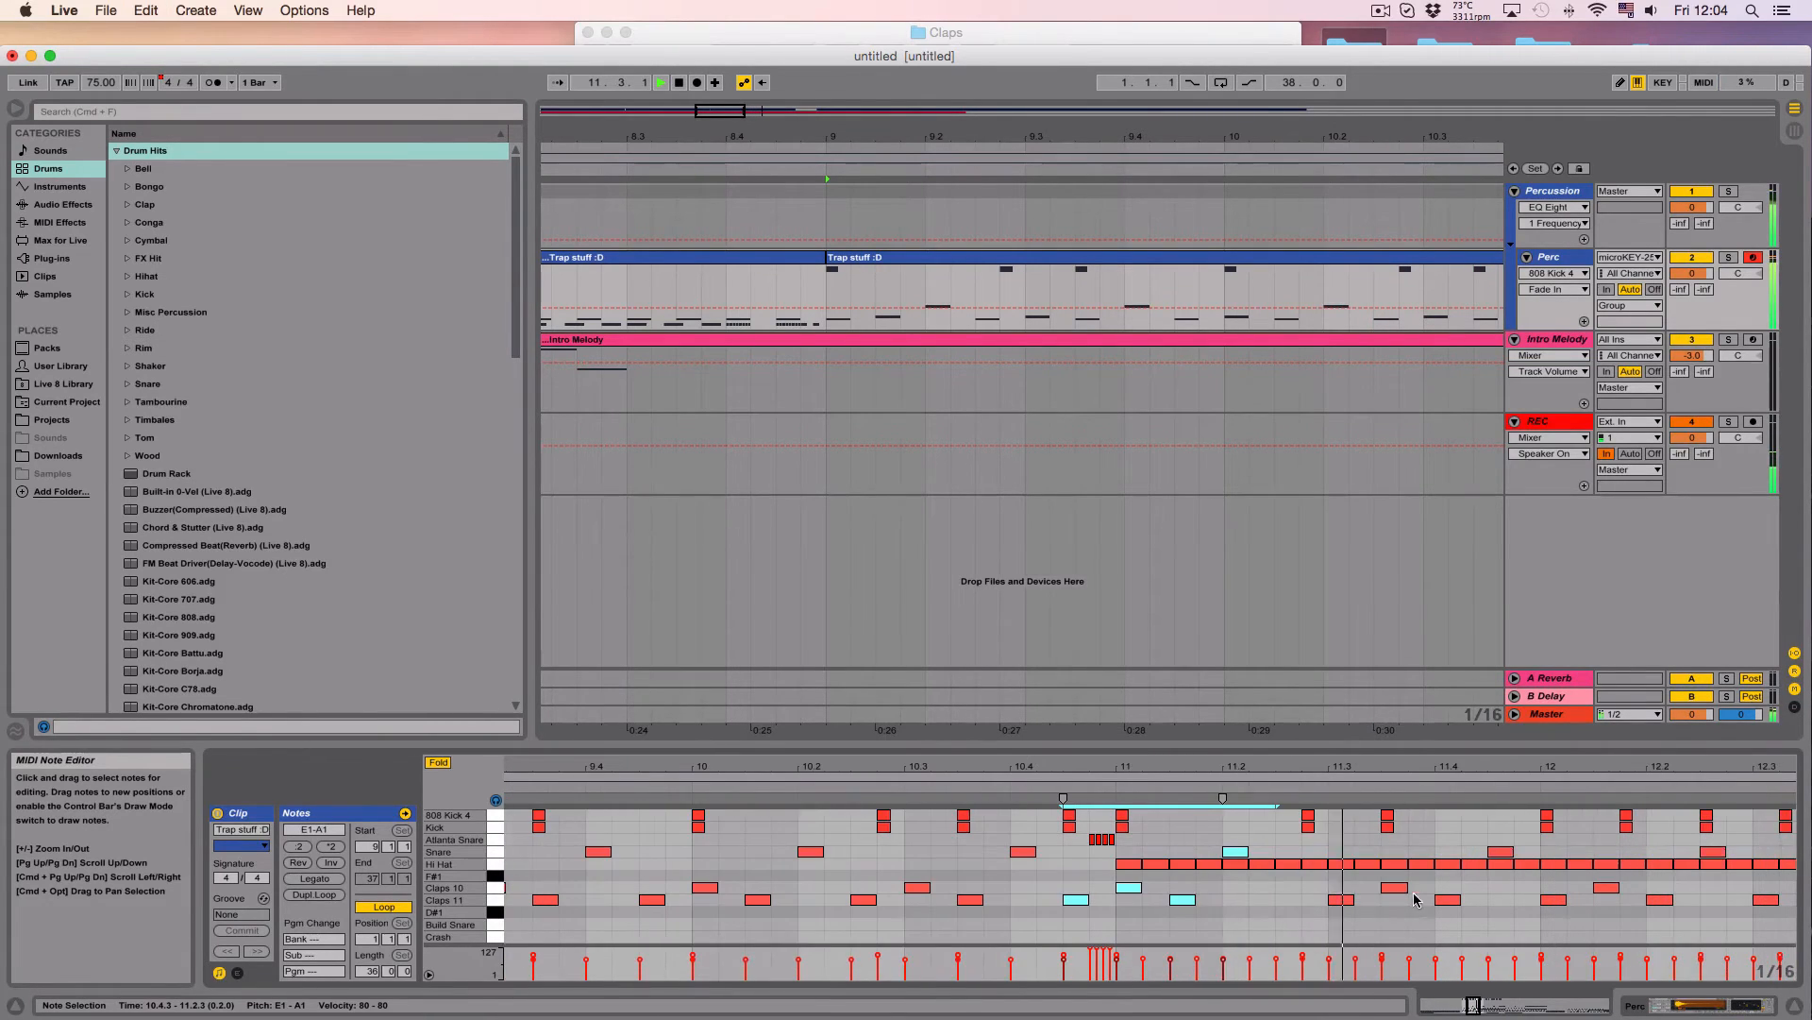
key("super+d")
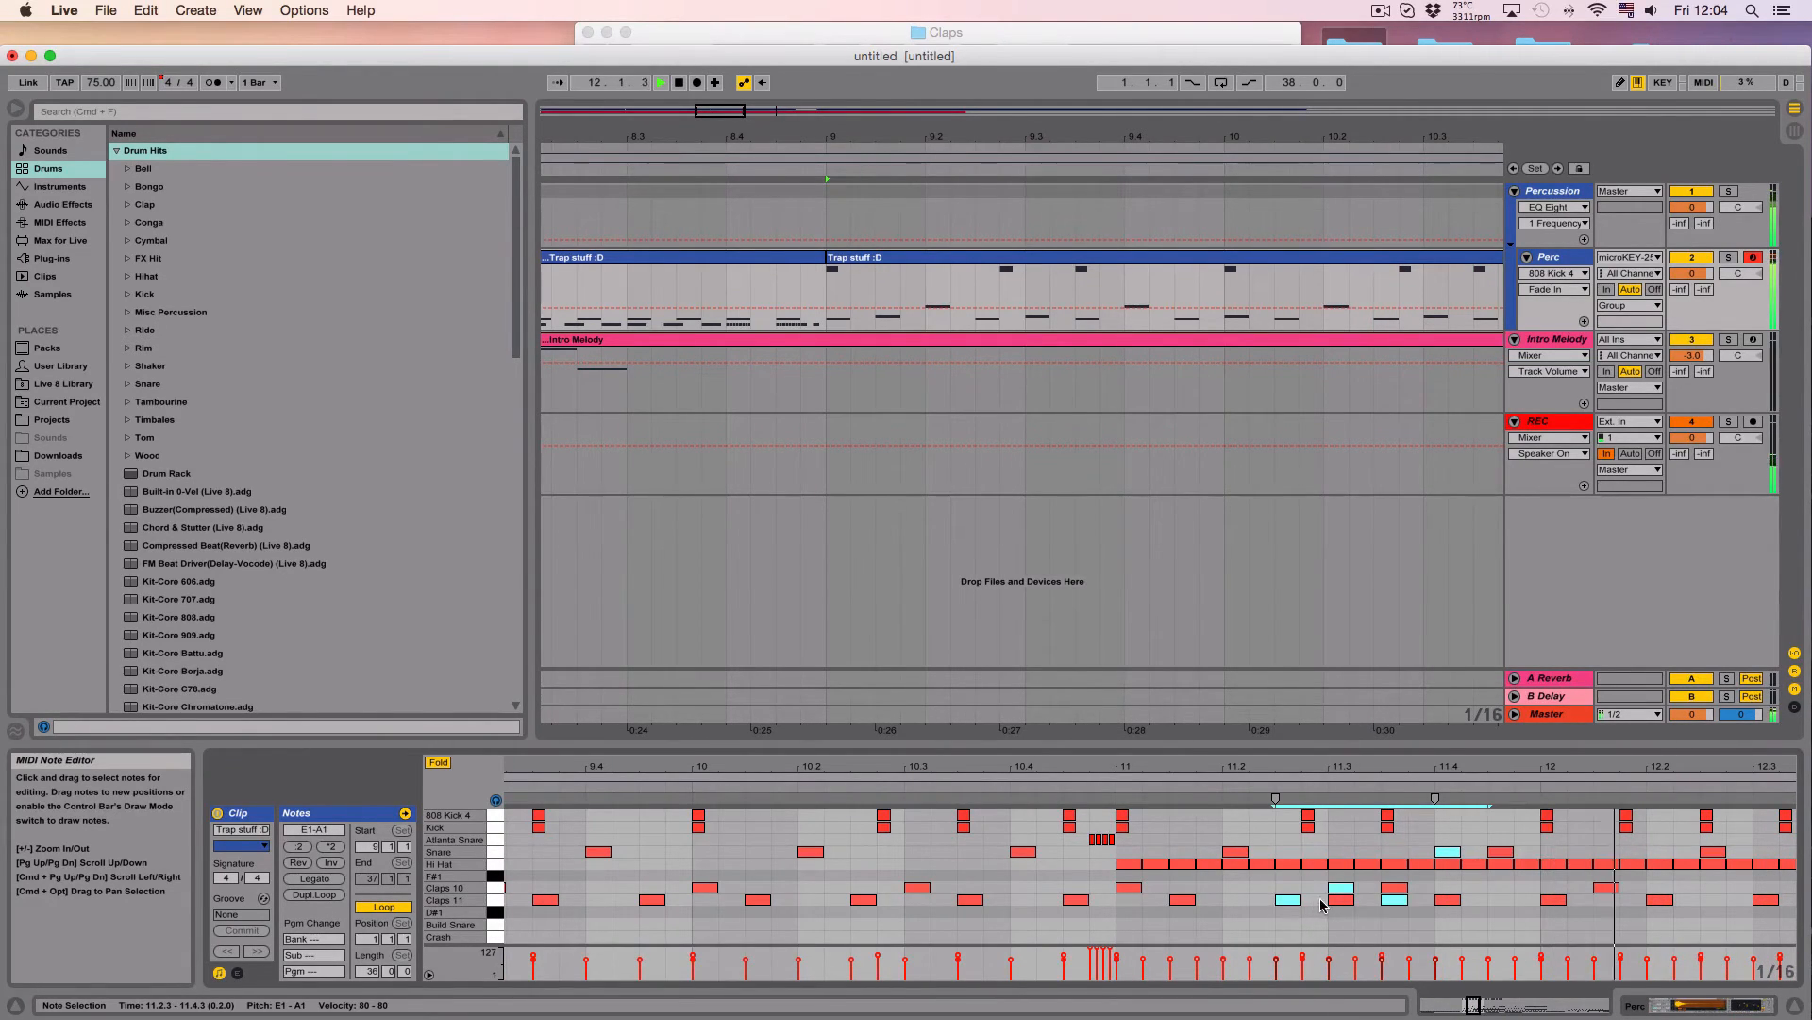
key("Delete")
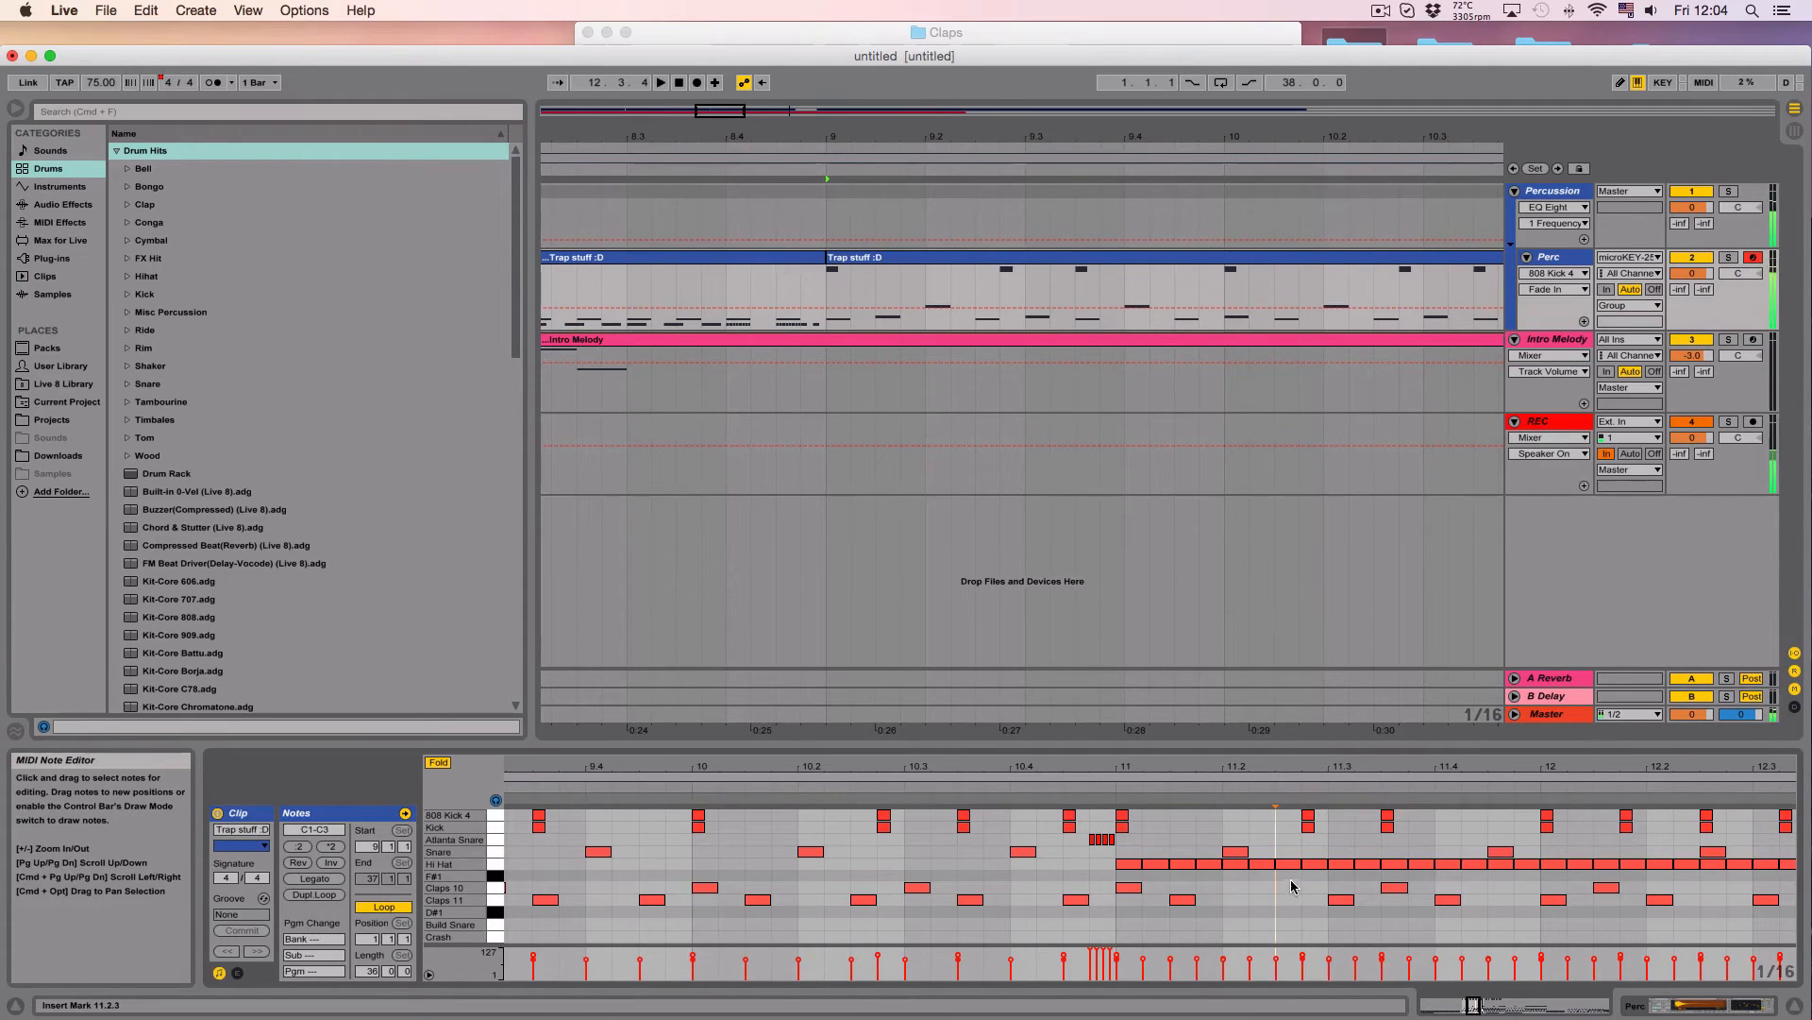
Step: Delete the old clap and snare notes from 11.2.3 through the end of bar 12
left_click_drag(1288, 879, 1766, 921)
scroll(1743, 919, "right", 3)
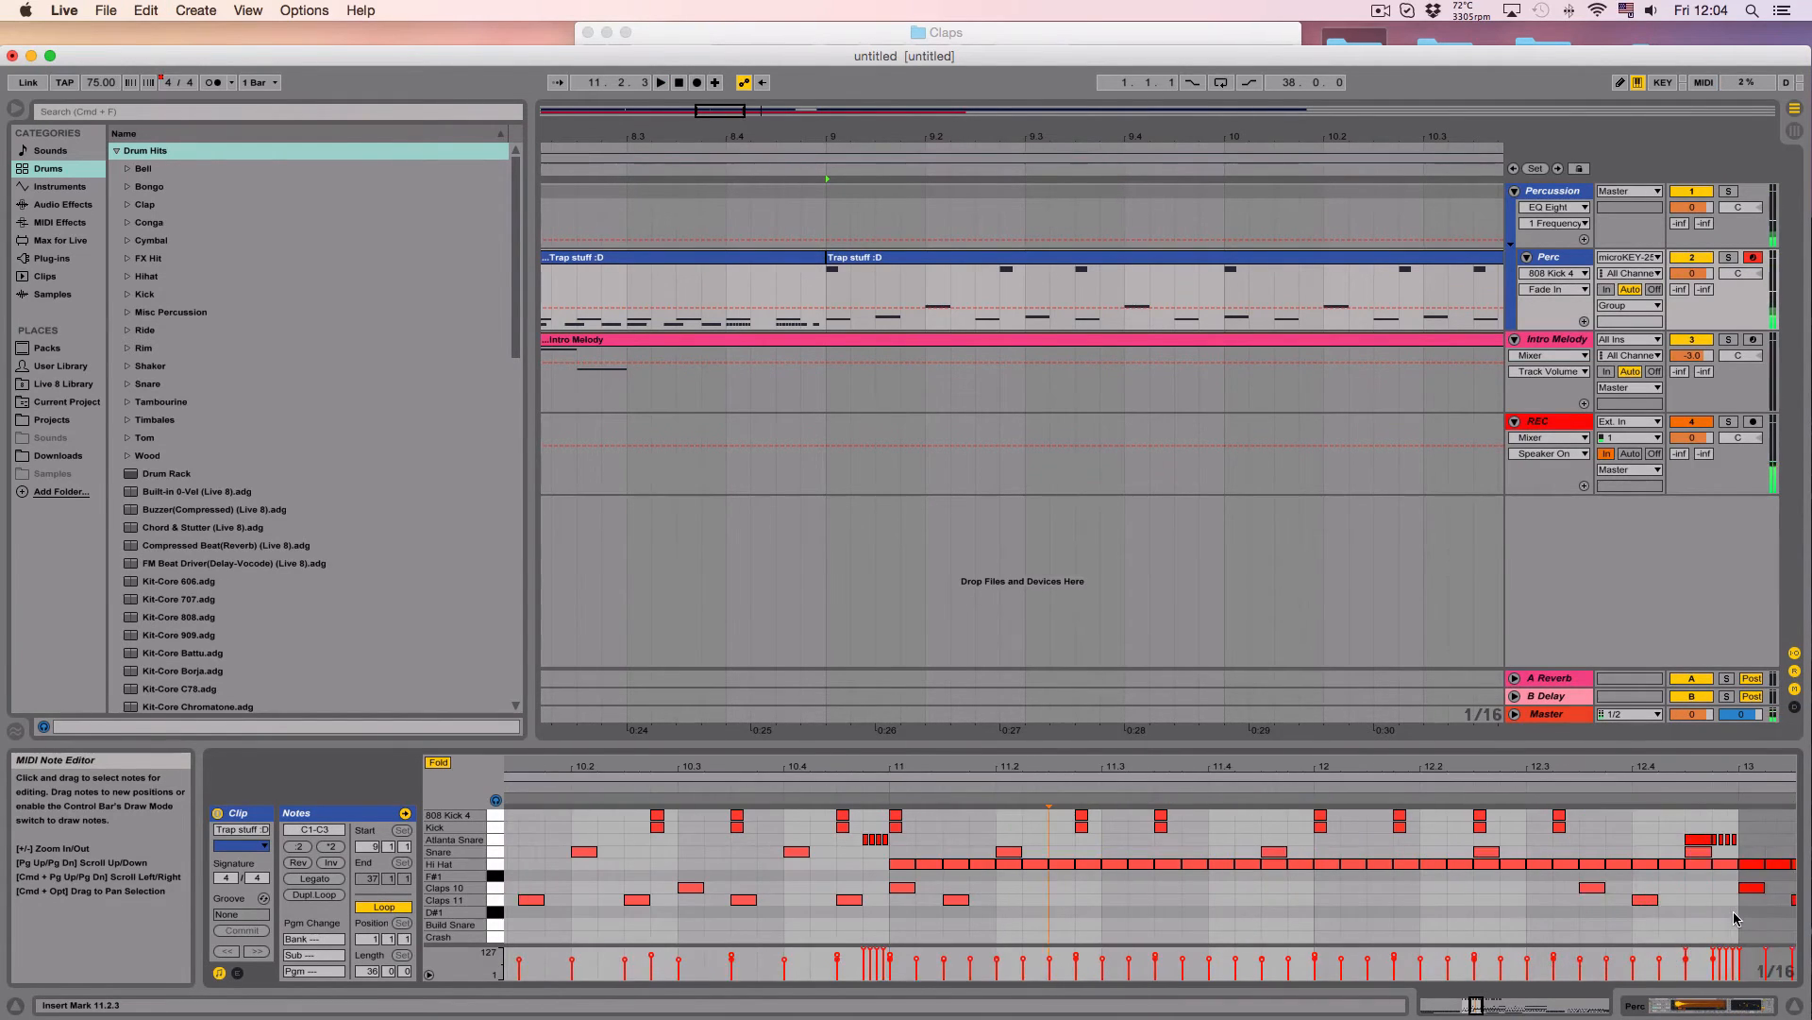
left_click_drag(1544, 887, 1635, 904)
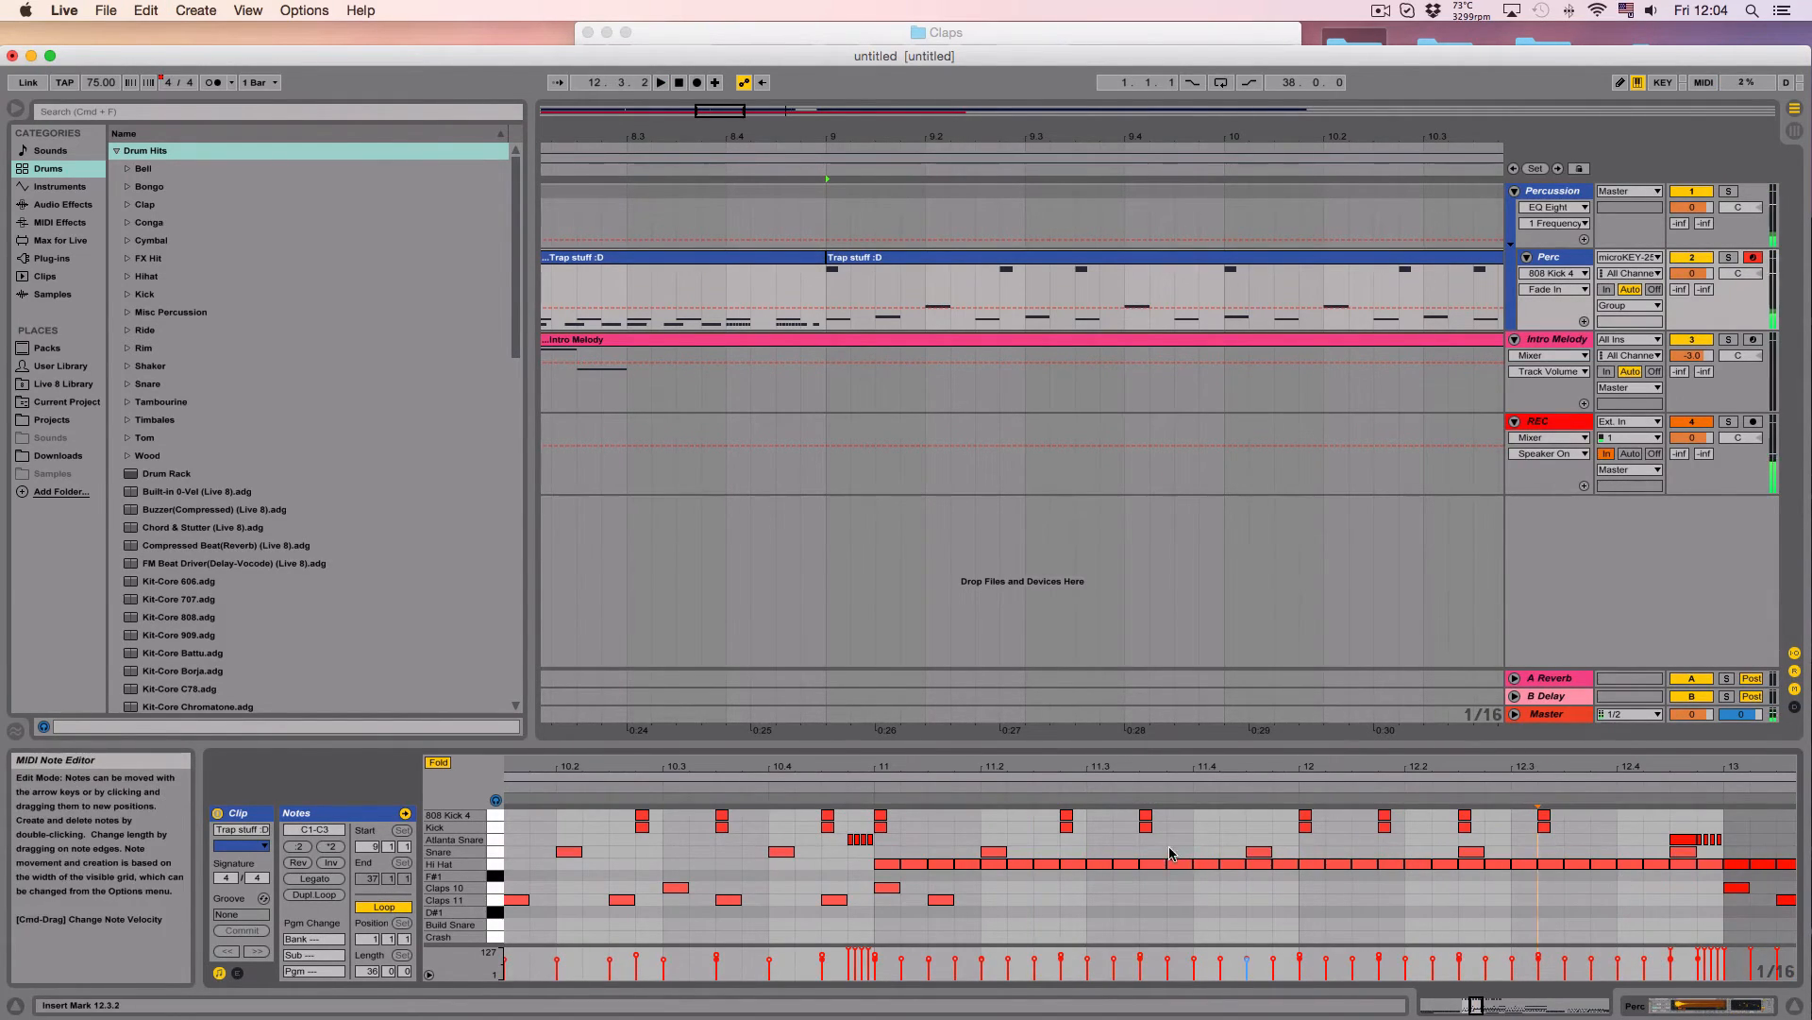
left_click_drag(1160, 853, 1673, 854)
key("Delete")
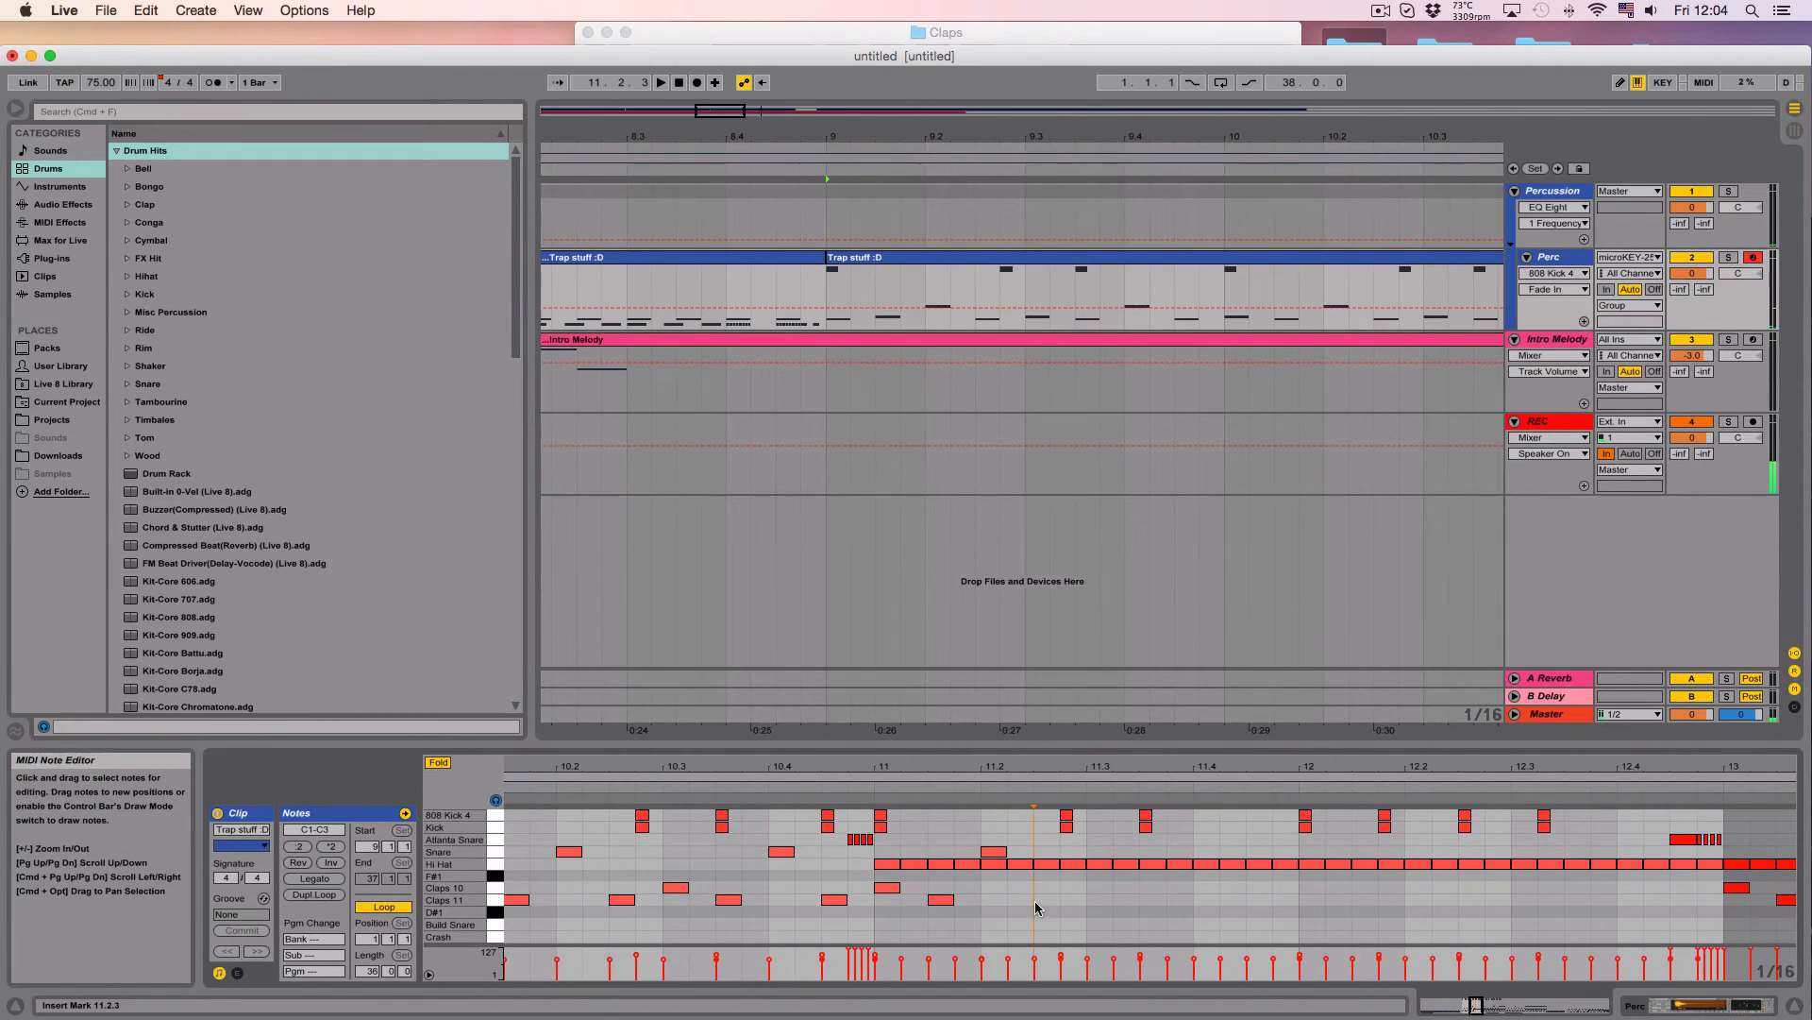
Step: Repeat the clap and snare pattern from 11.2.3, 11.4.3, 12.2.3 and 12.4.3, deleting the Claps 11 note at 12.4.3
left_click_drag(1036, 908, 1248, 848)
key("super+d")
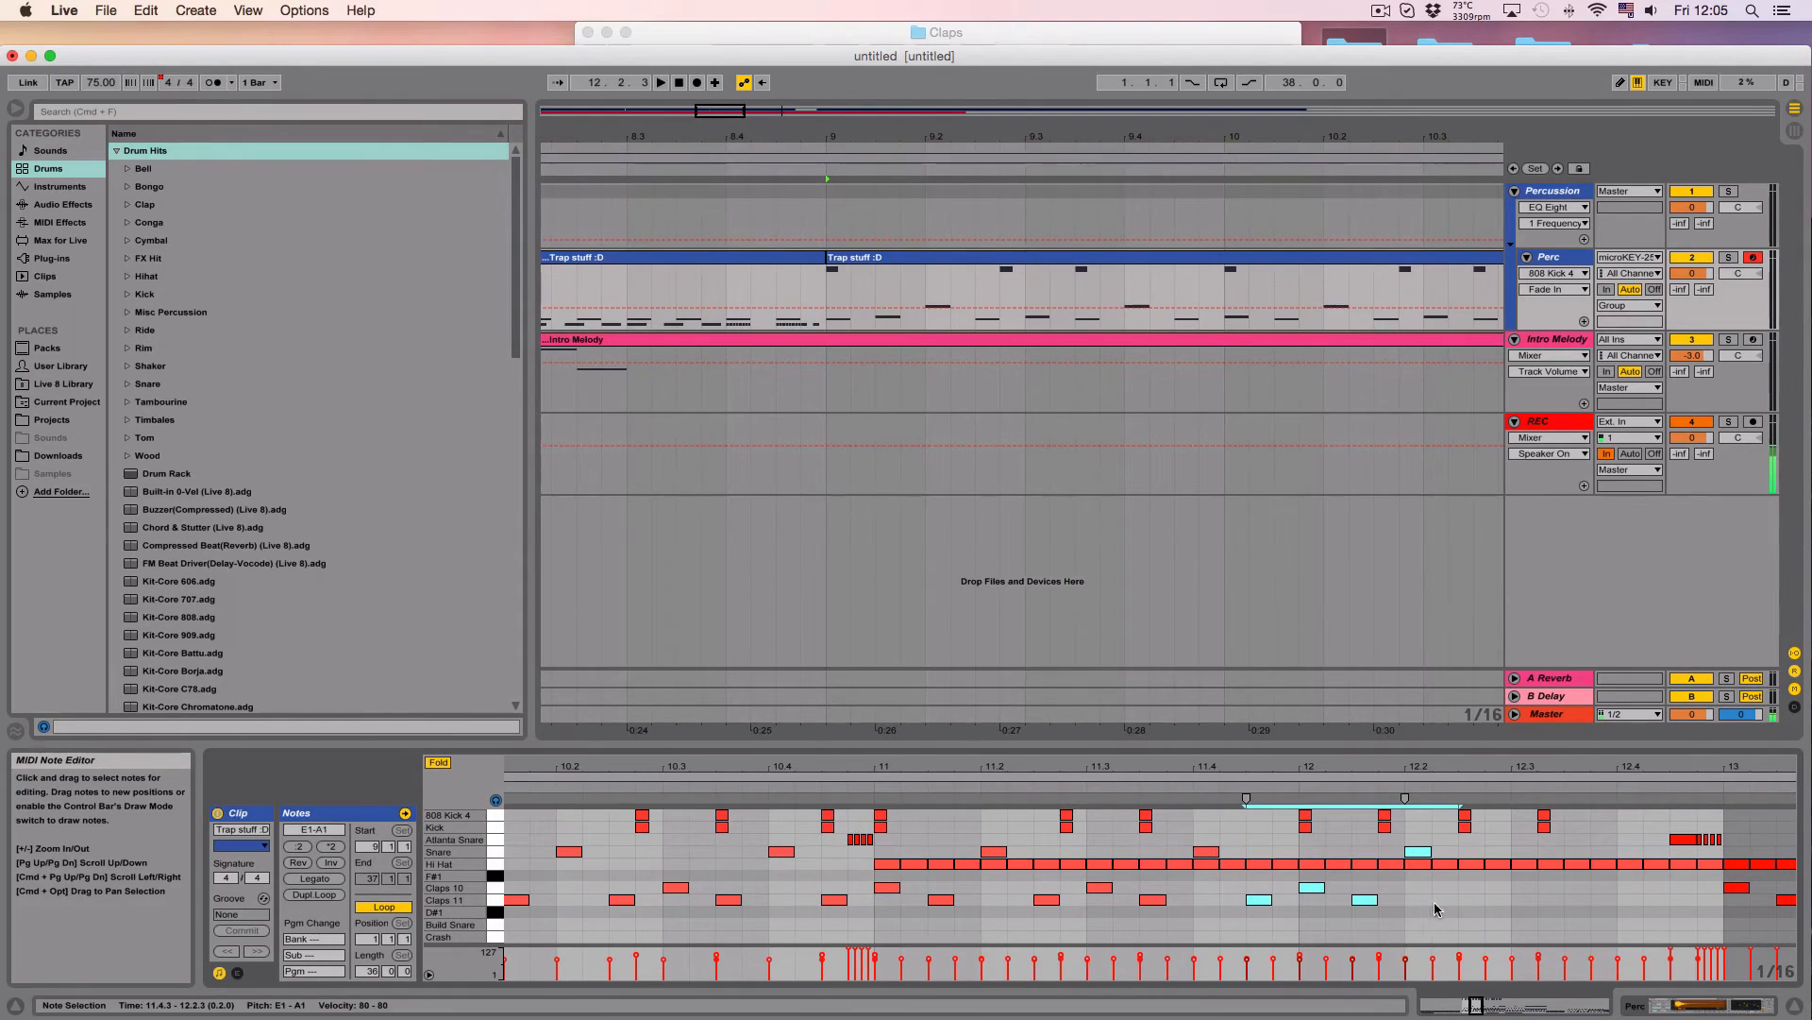
key("super+d")
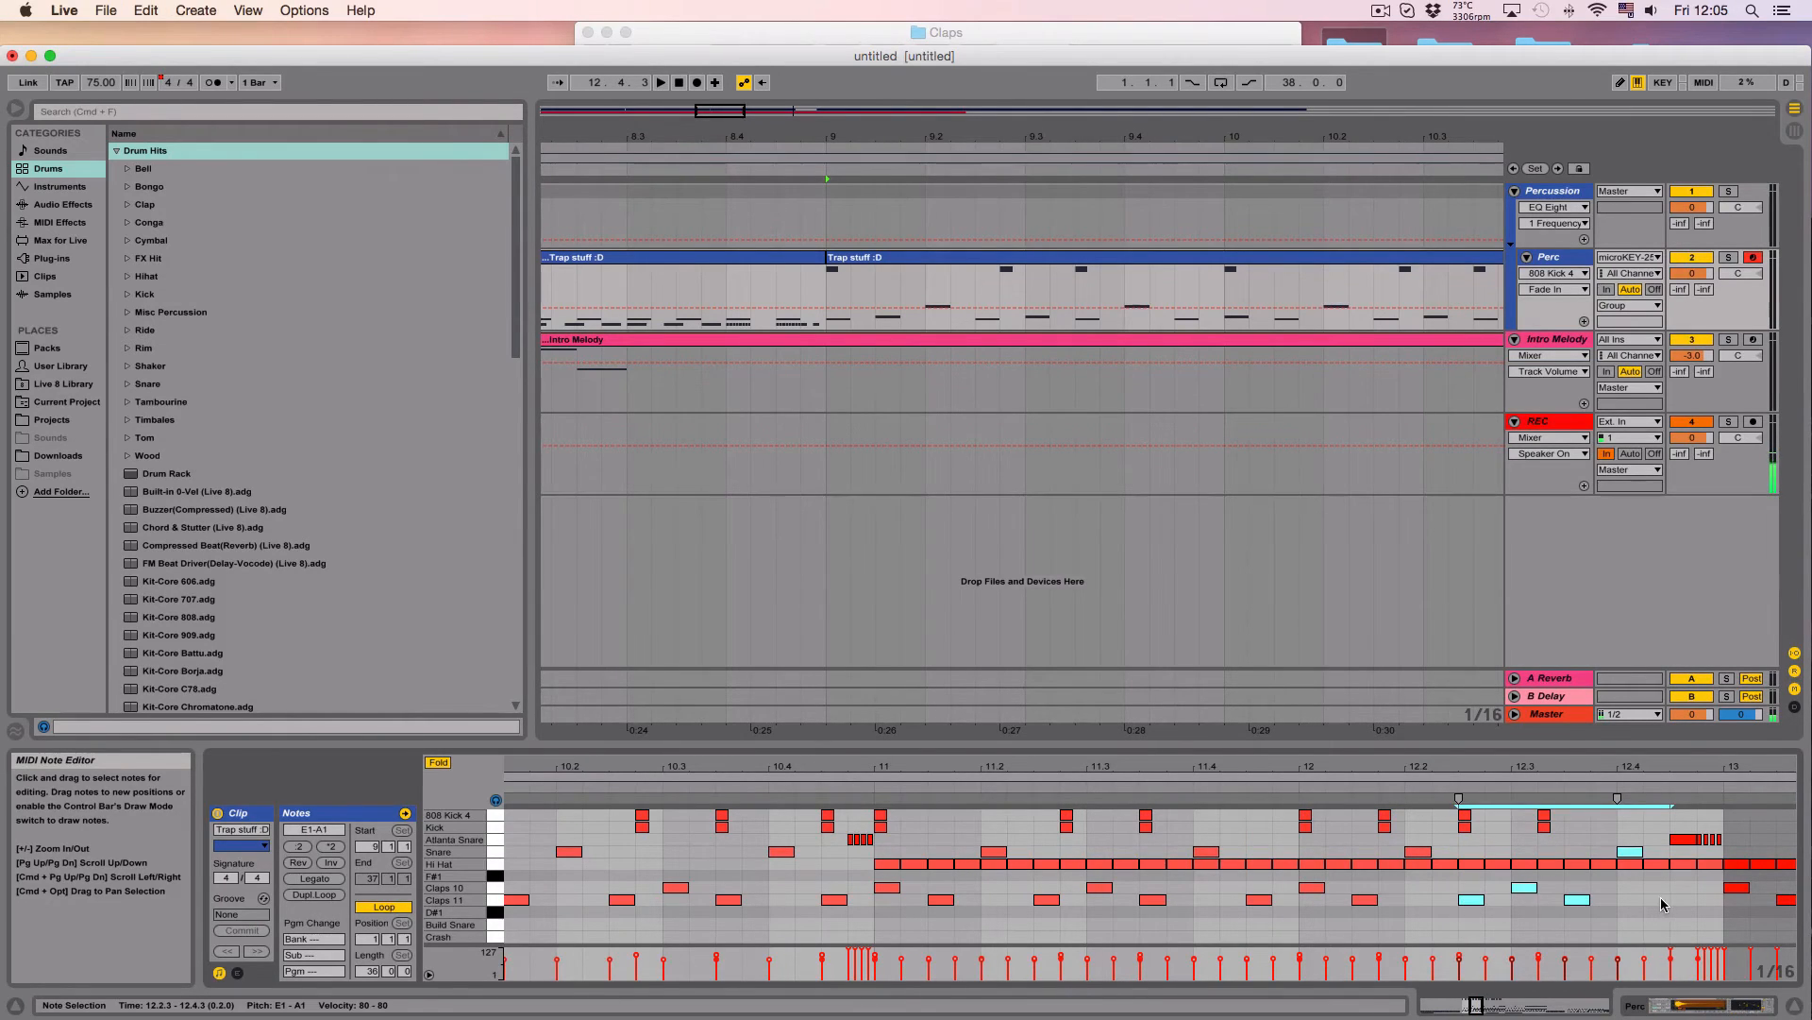
key("super+d")
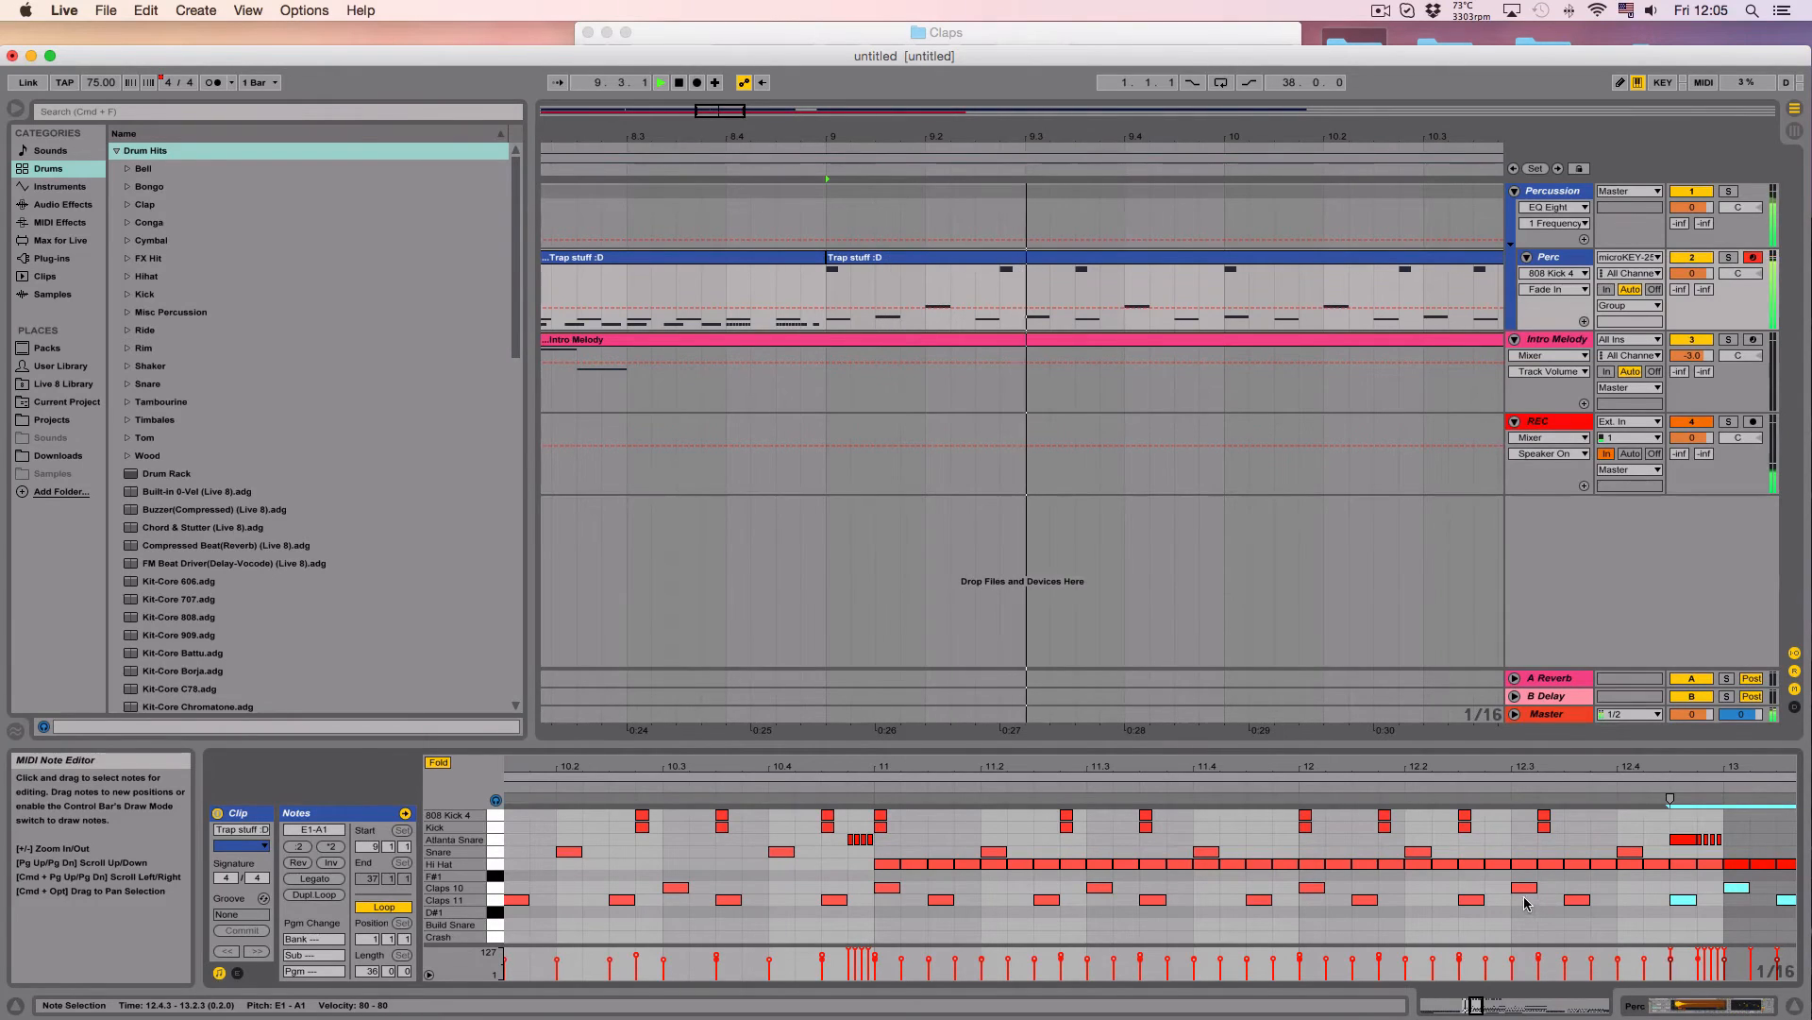
left_click(1683, 900)
key("Delete")
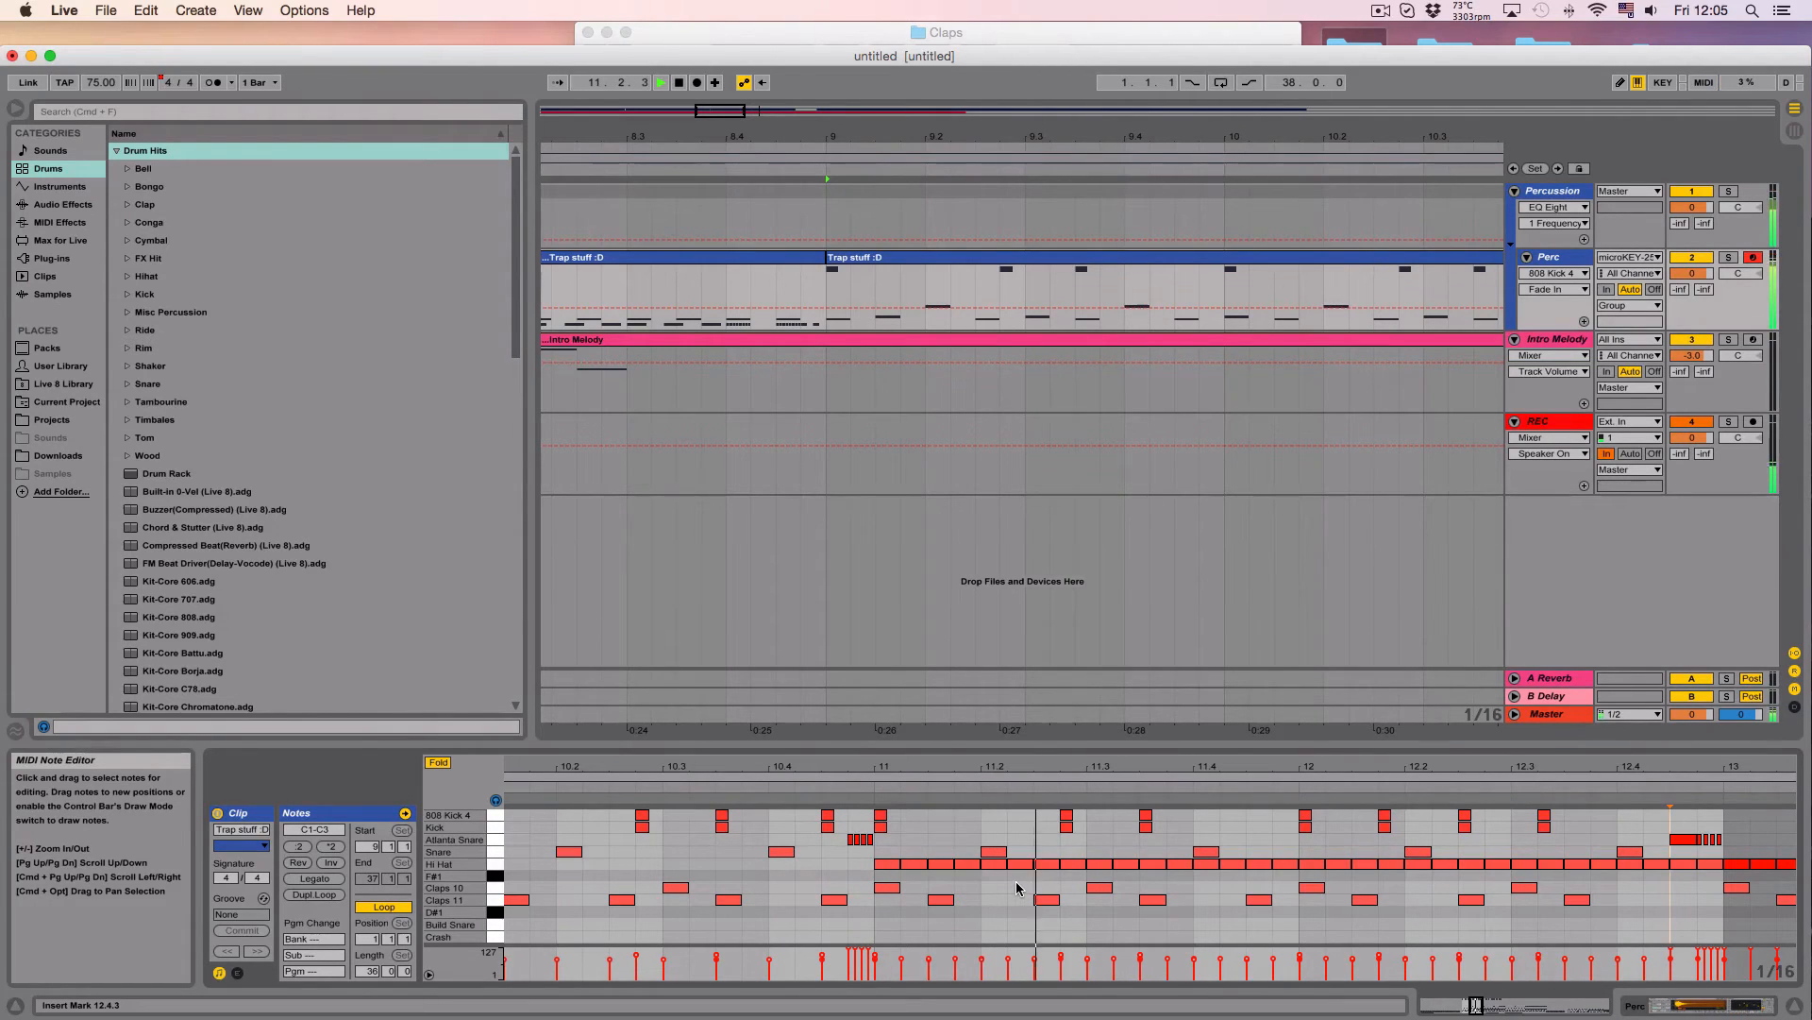
Step: Delete the Claps 11 note at 10.4.3 and select an Atlanta Snare roll note at 10.4.4
scroll(1016, 887, "left", 5)
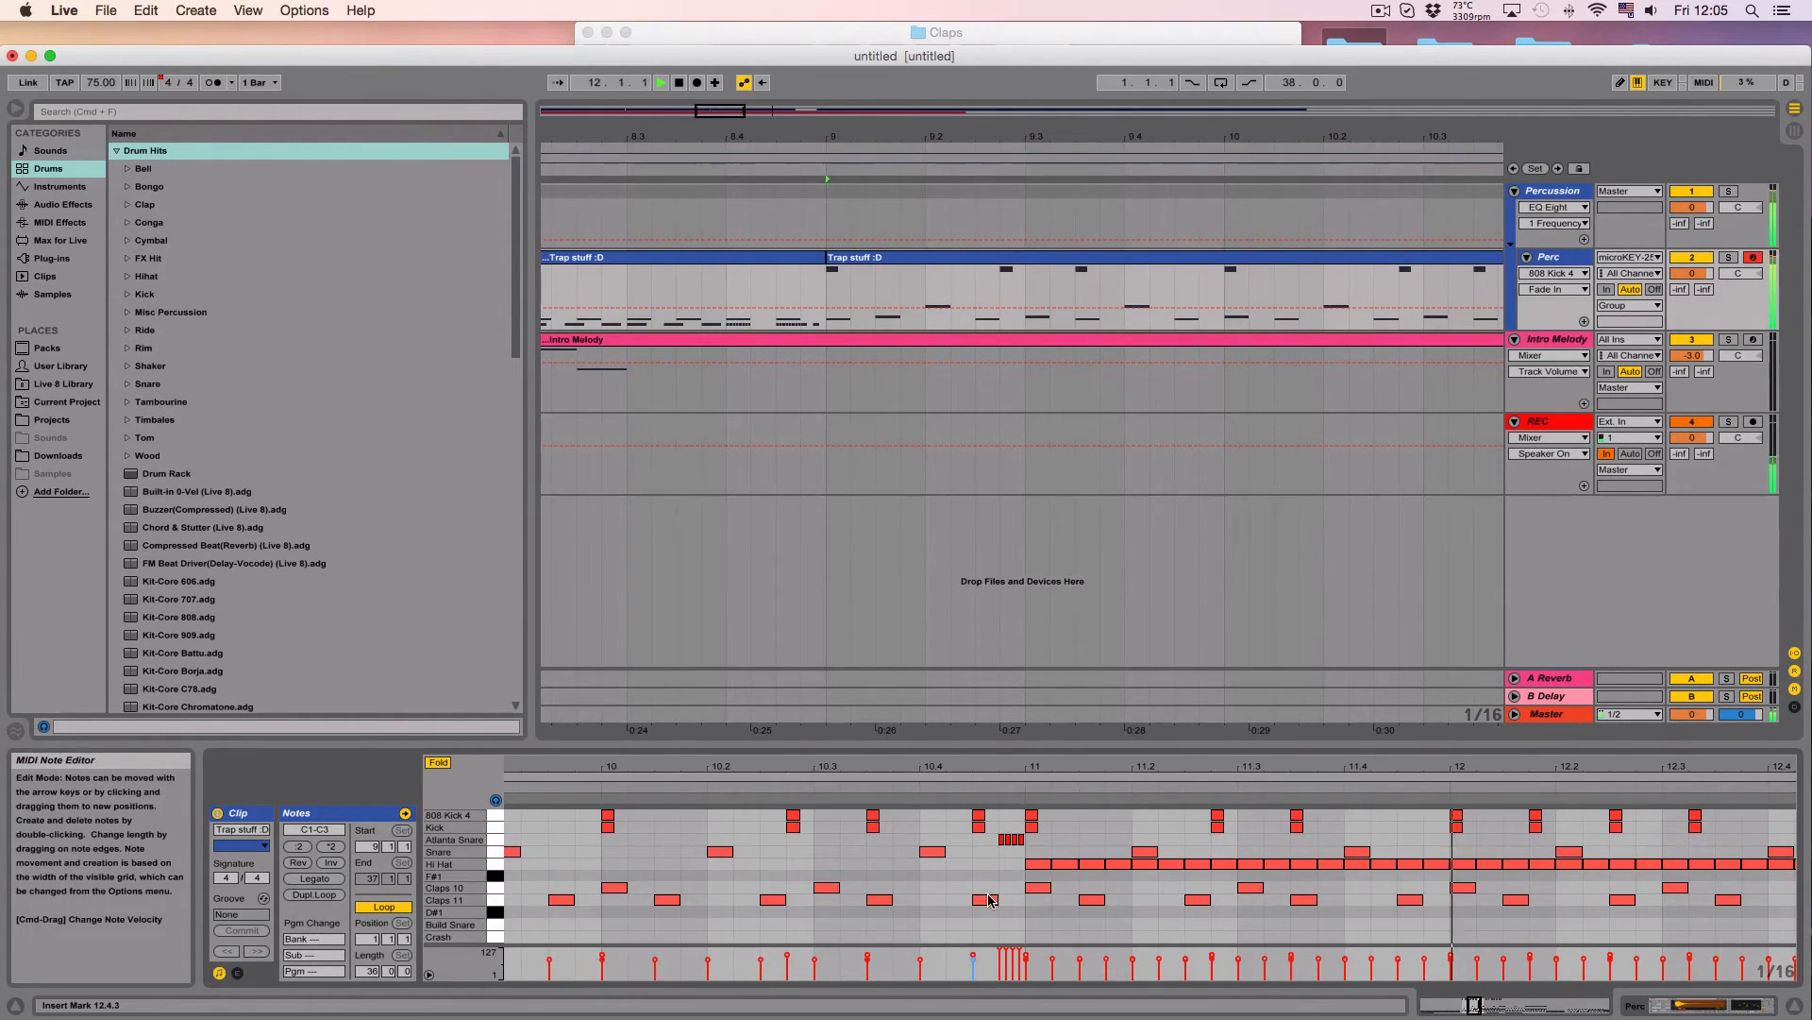
left_click(988, 899)
scroll(953, 887, "left", 5)
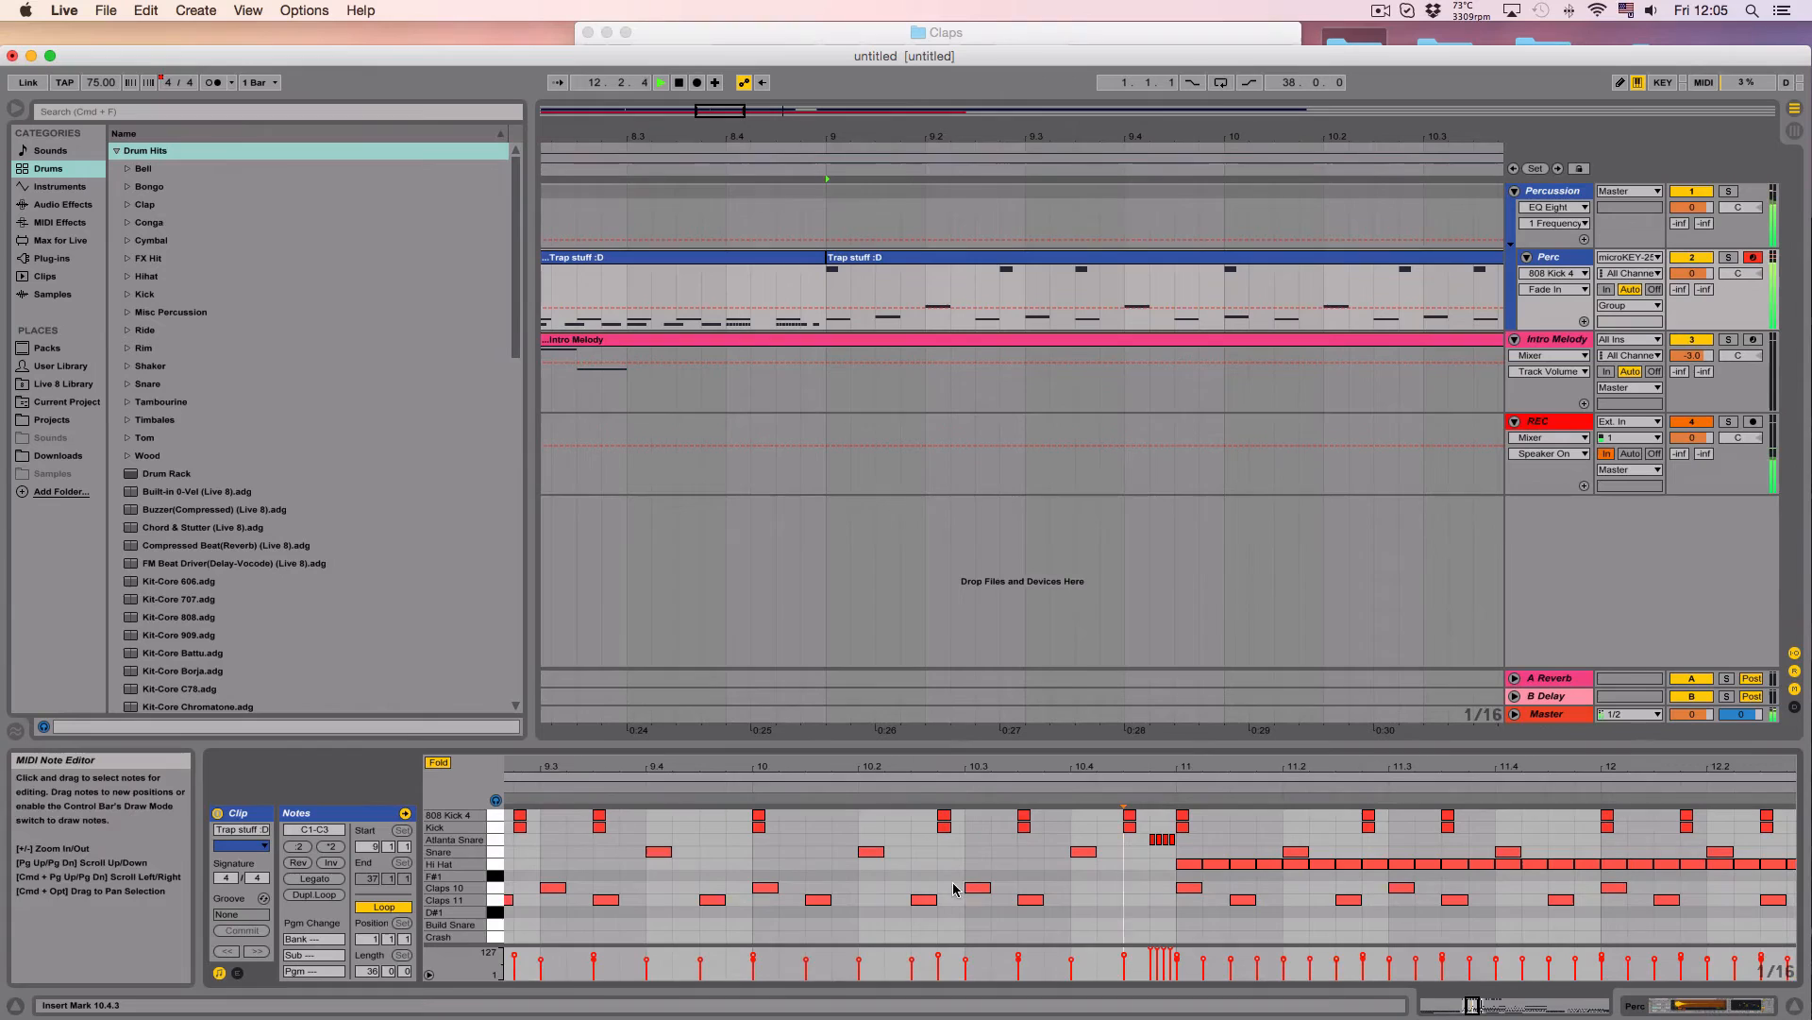
left_click(1155, 839)
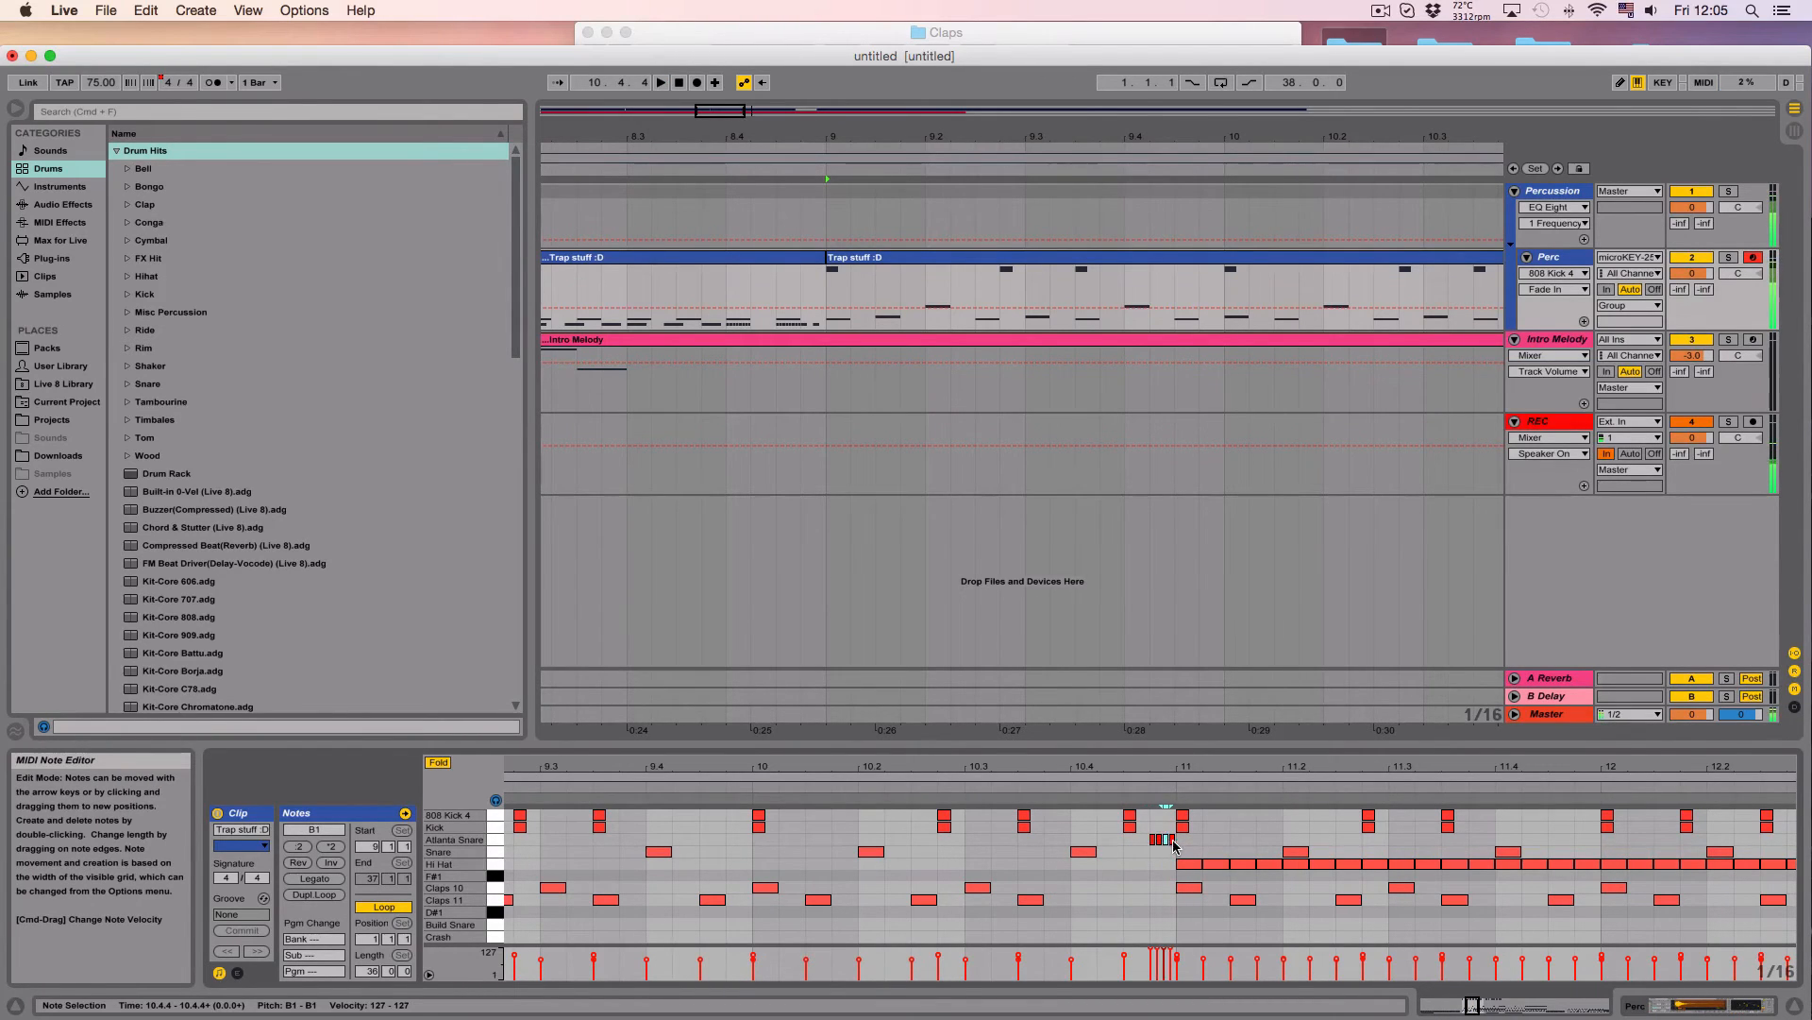
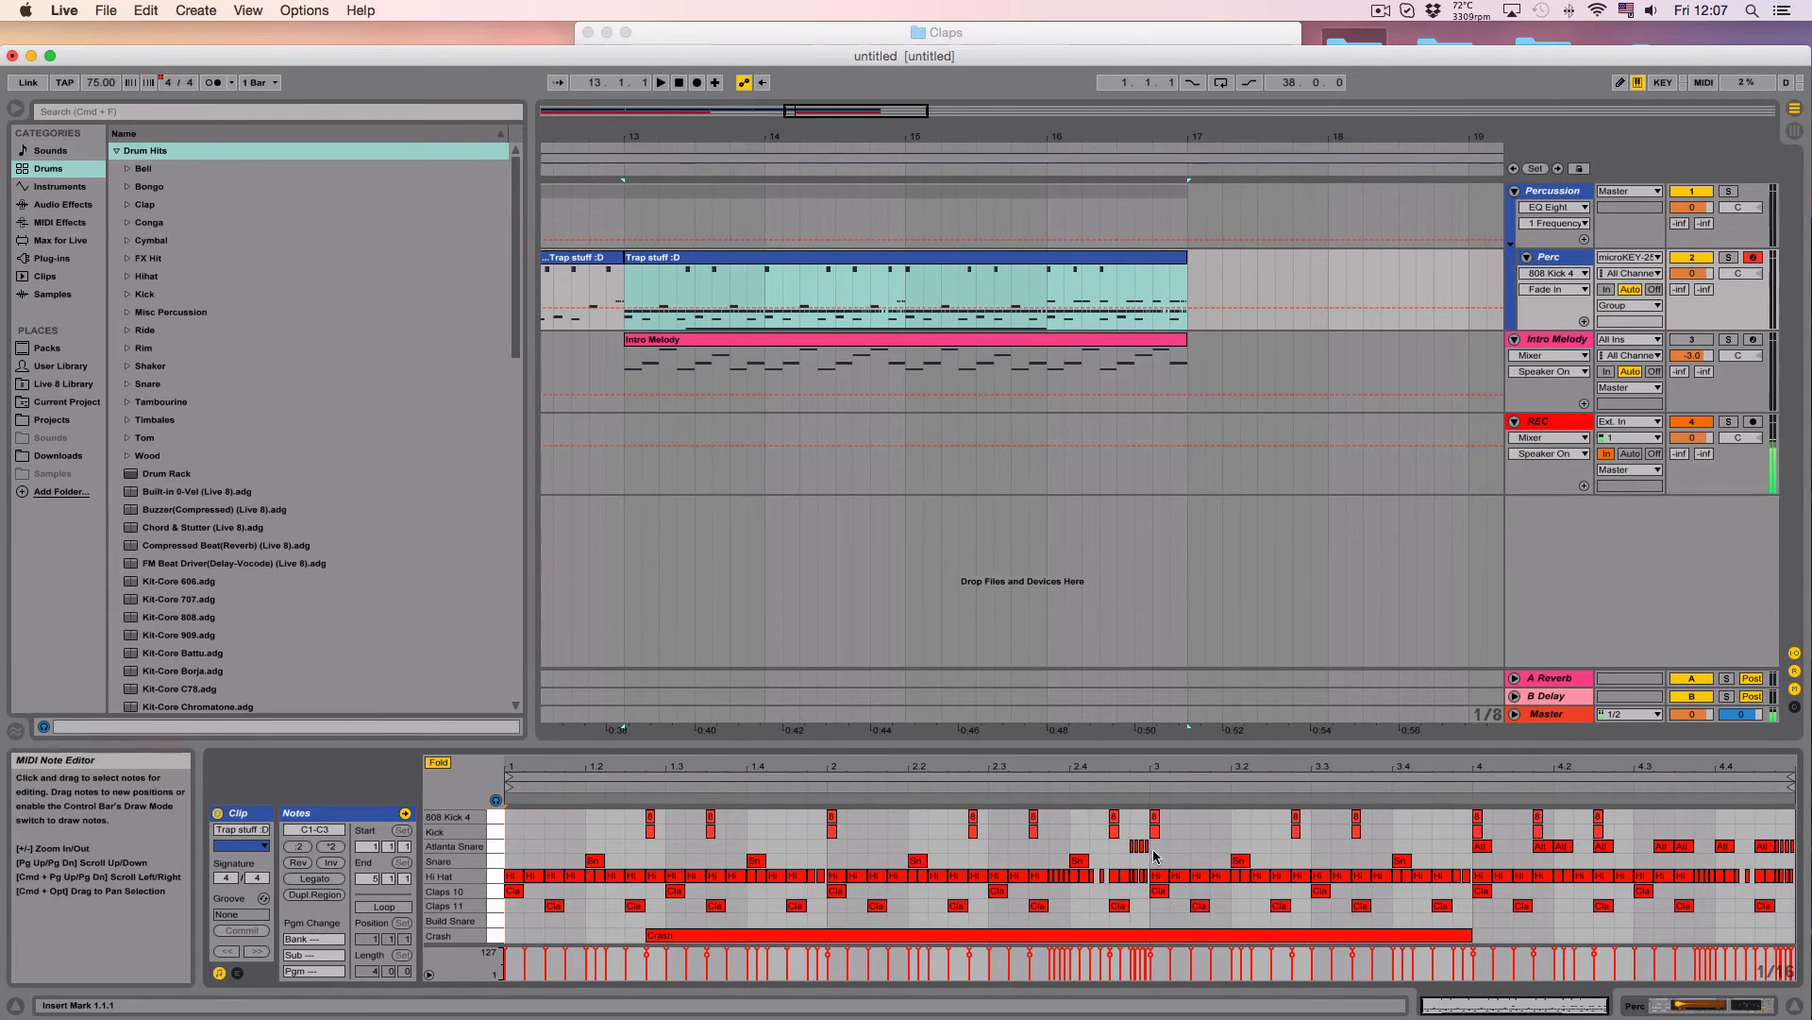
Step: Compare the notes of the Trap stuff clips at bars 11 and 13, ending with the bar 11 clip open
left_click(580, 257)
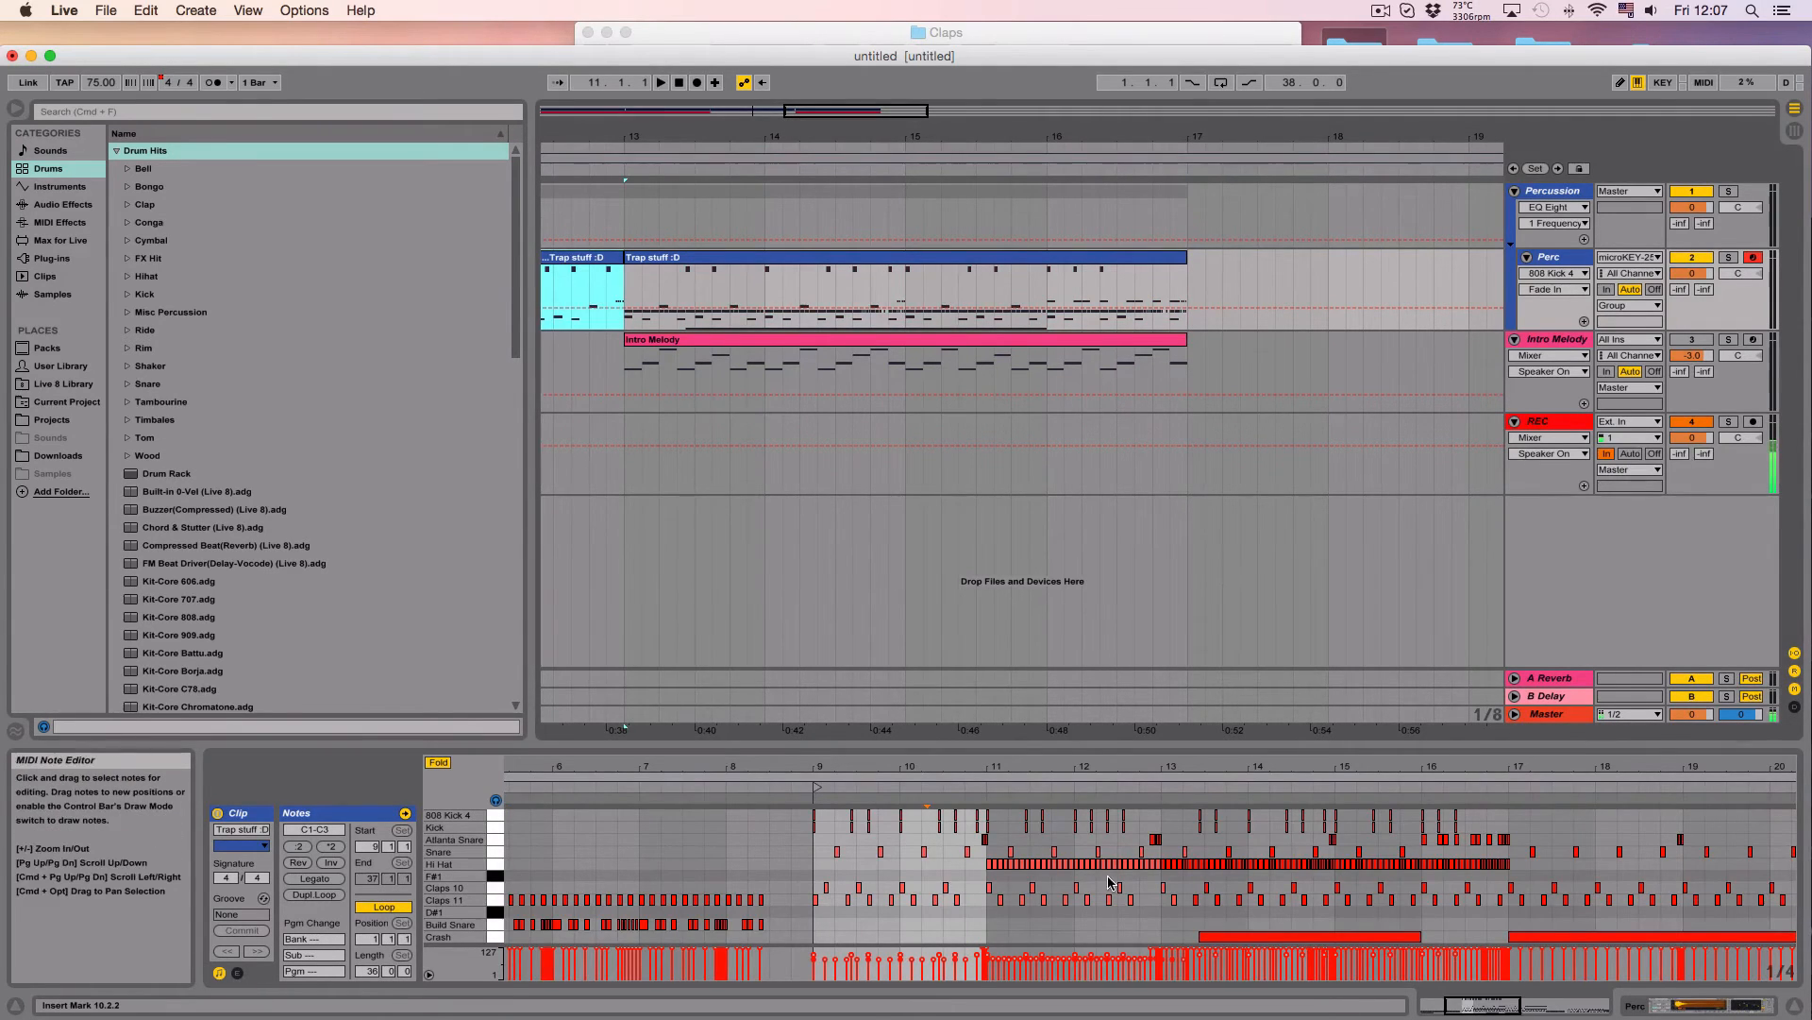
left_click(849, 257)
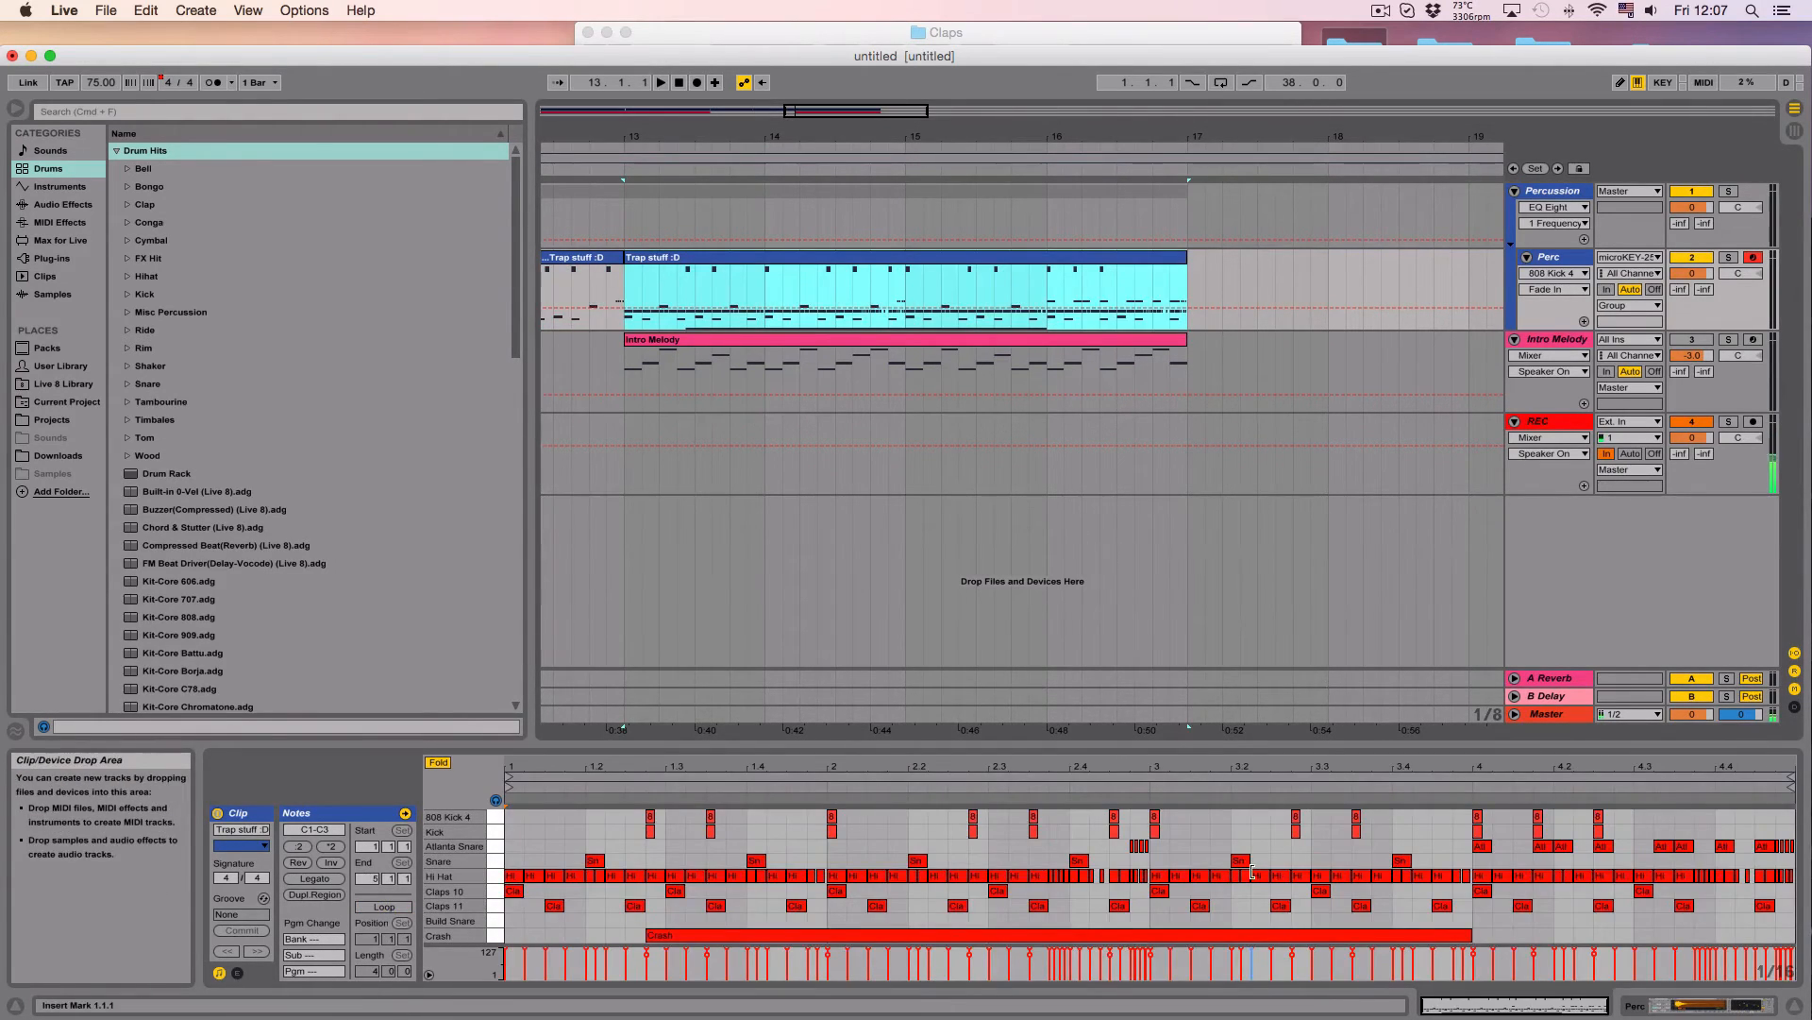
left_click(581, 256)
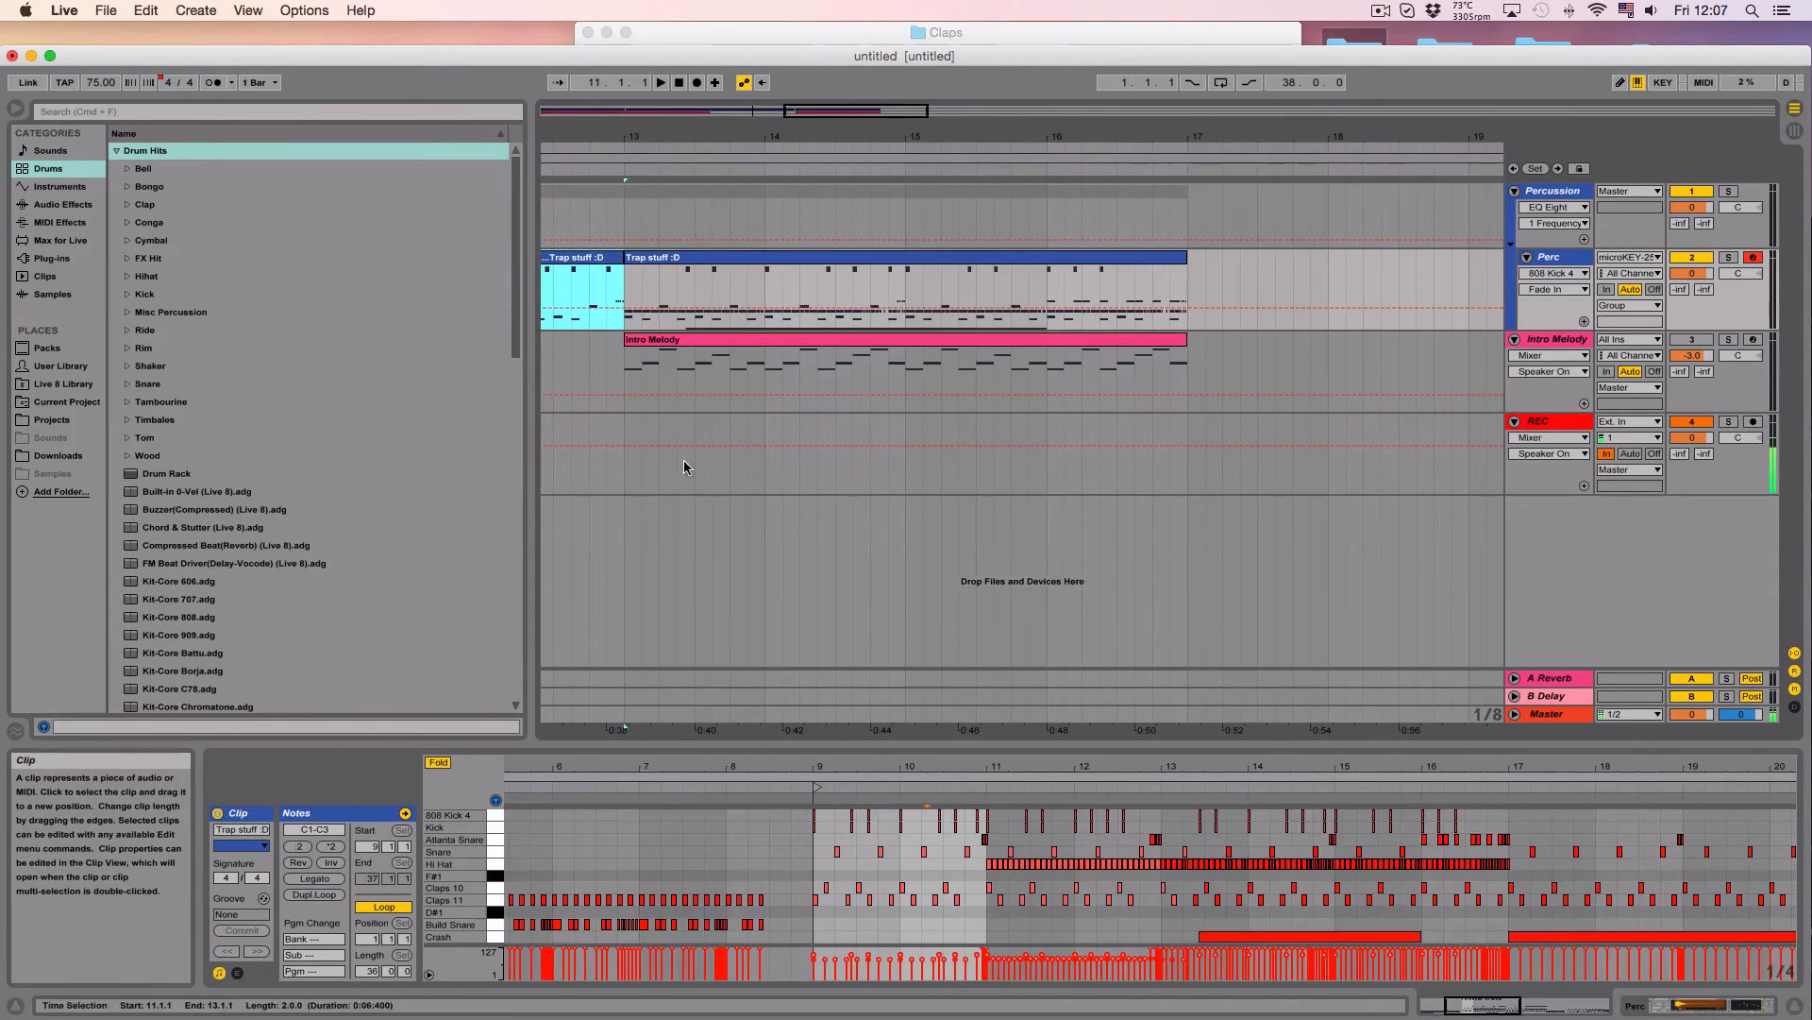
Step: Raise the note velocities in the looped section from 9 to 11 of the bar 11 Trap stuff clip to 100–127
left_click(965, 905)
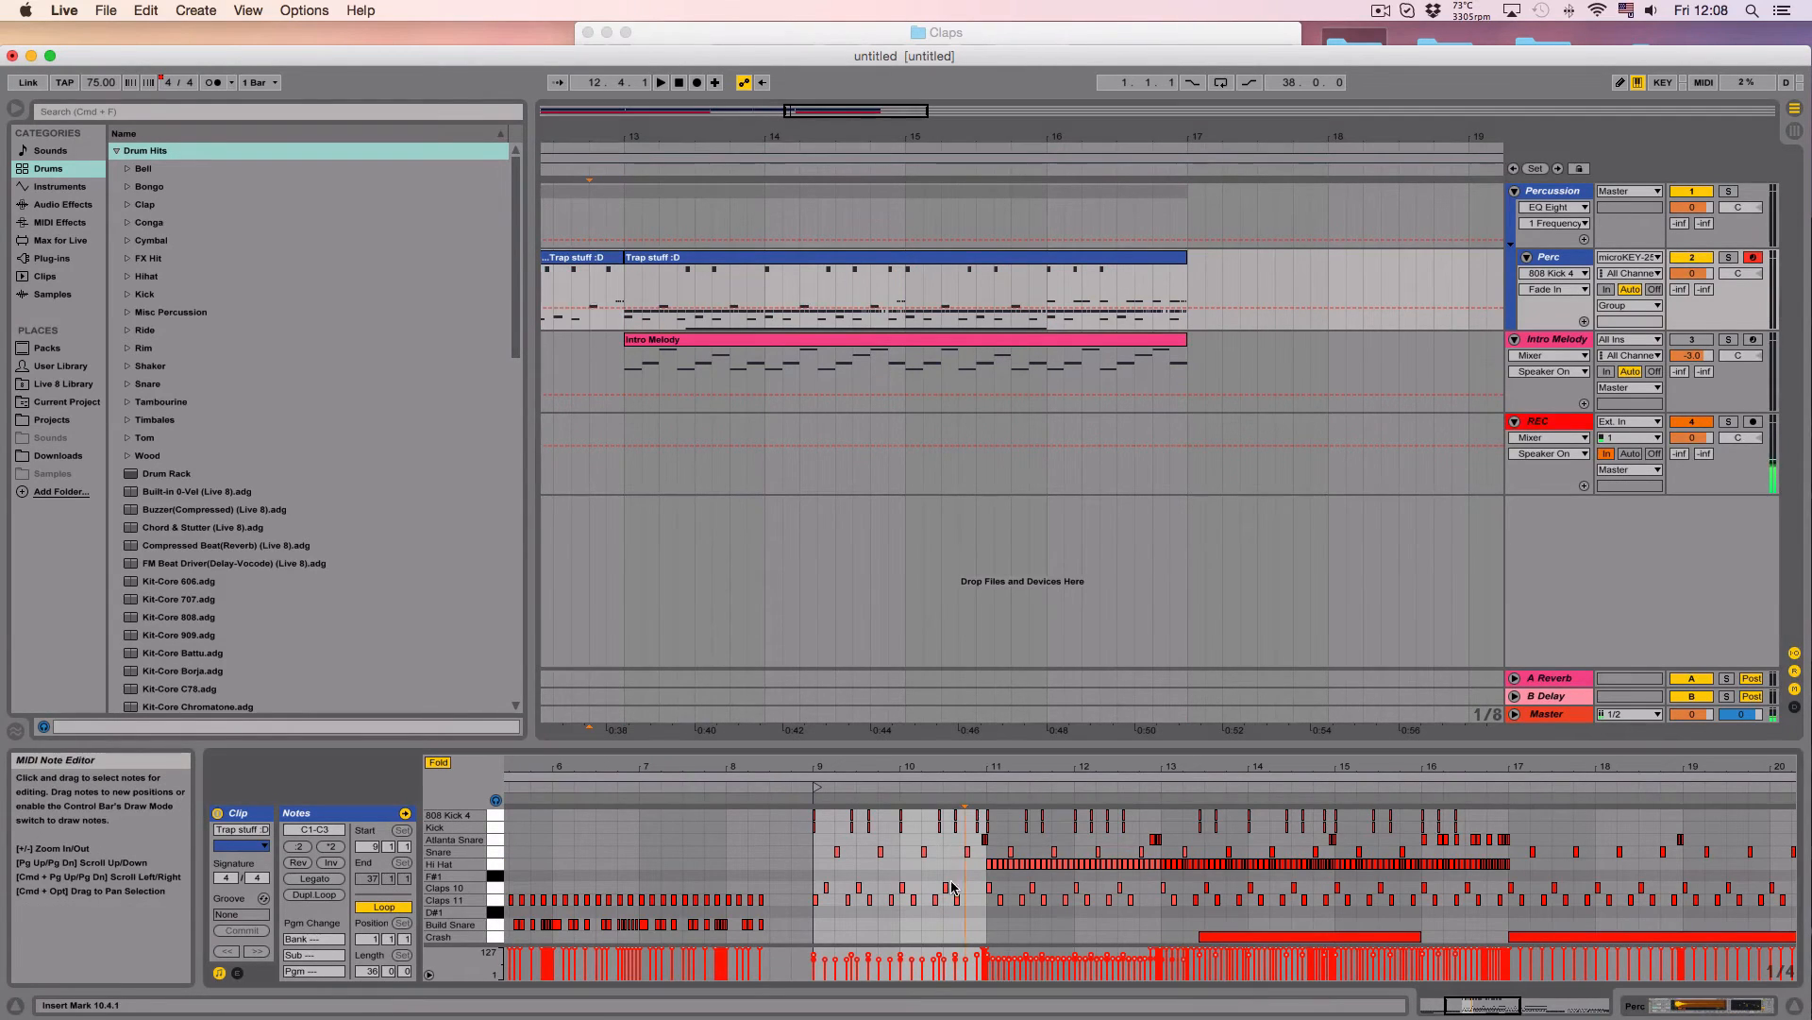
left_click(956, 963)
left_click_drag(979, 908, 845, 821)
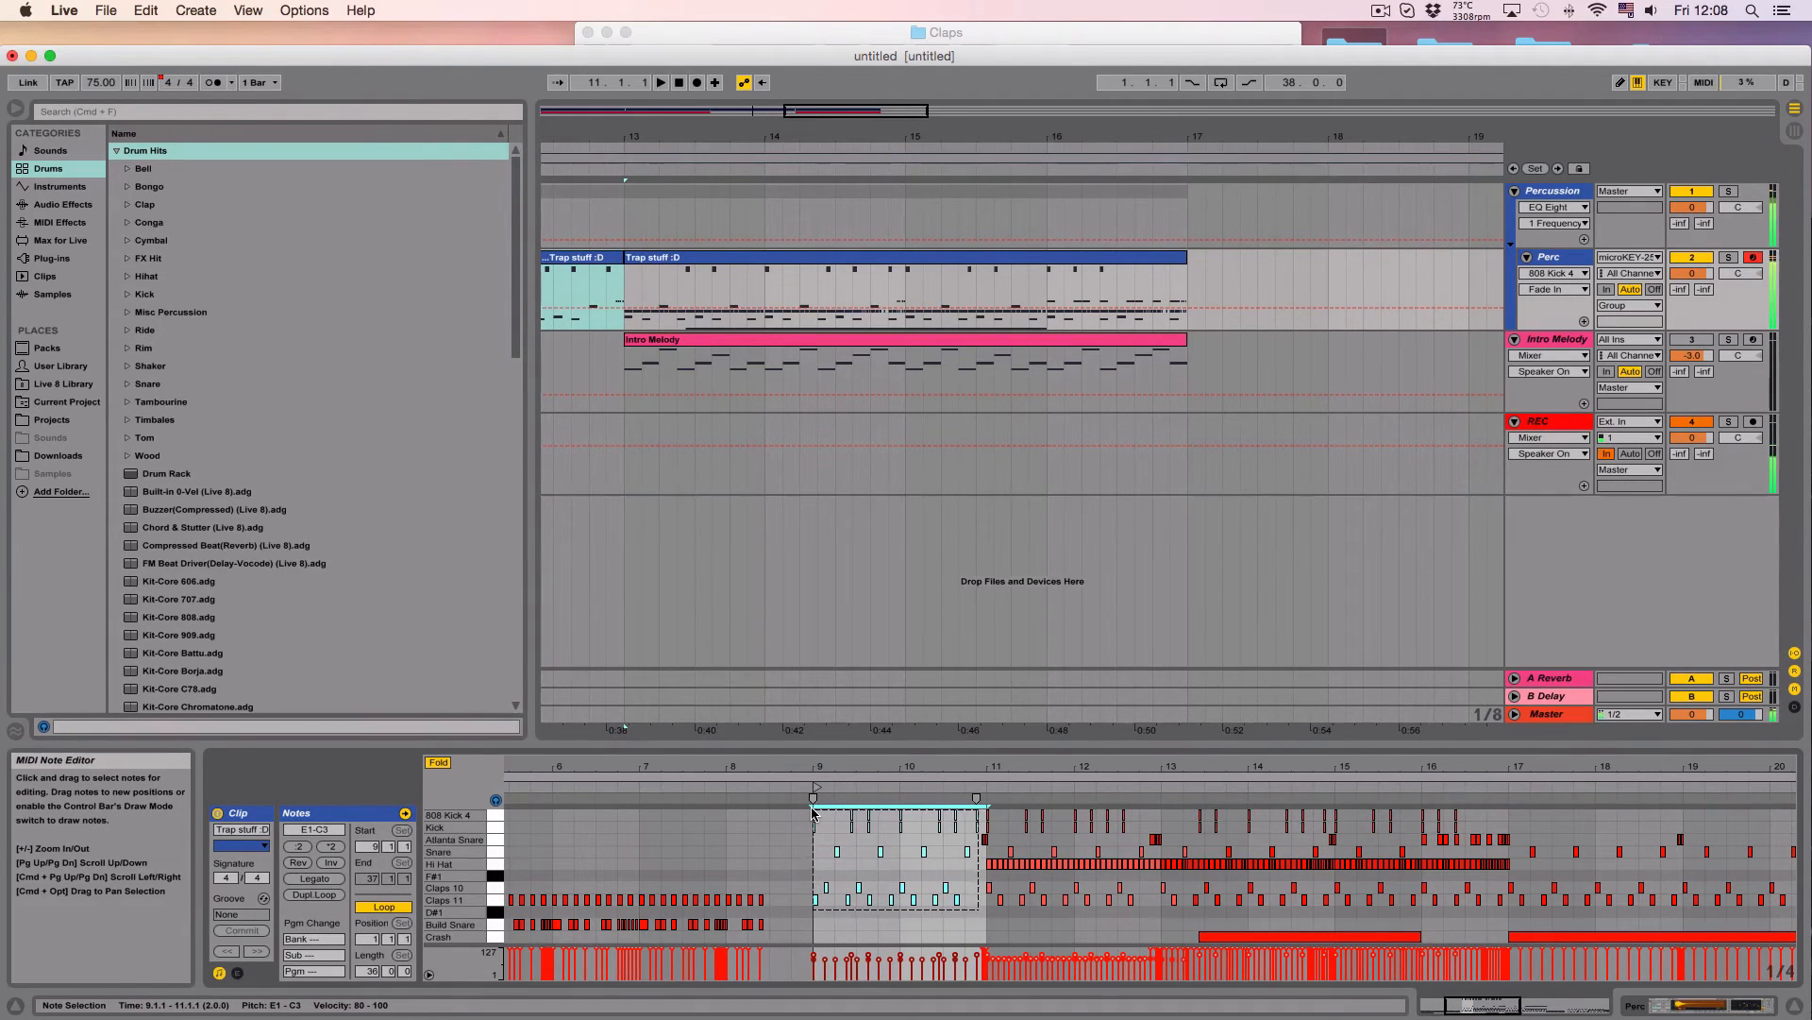
left_click_drag(793, 934, 987, 803)
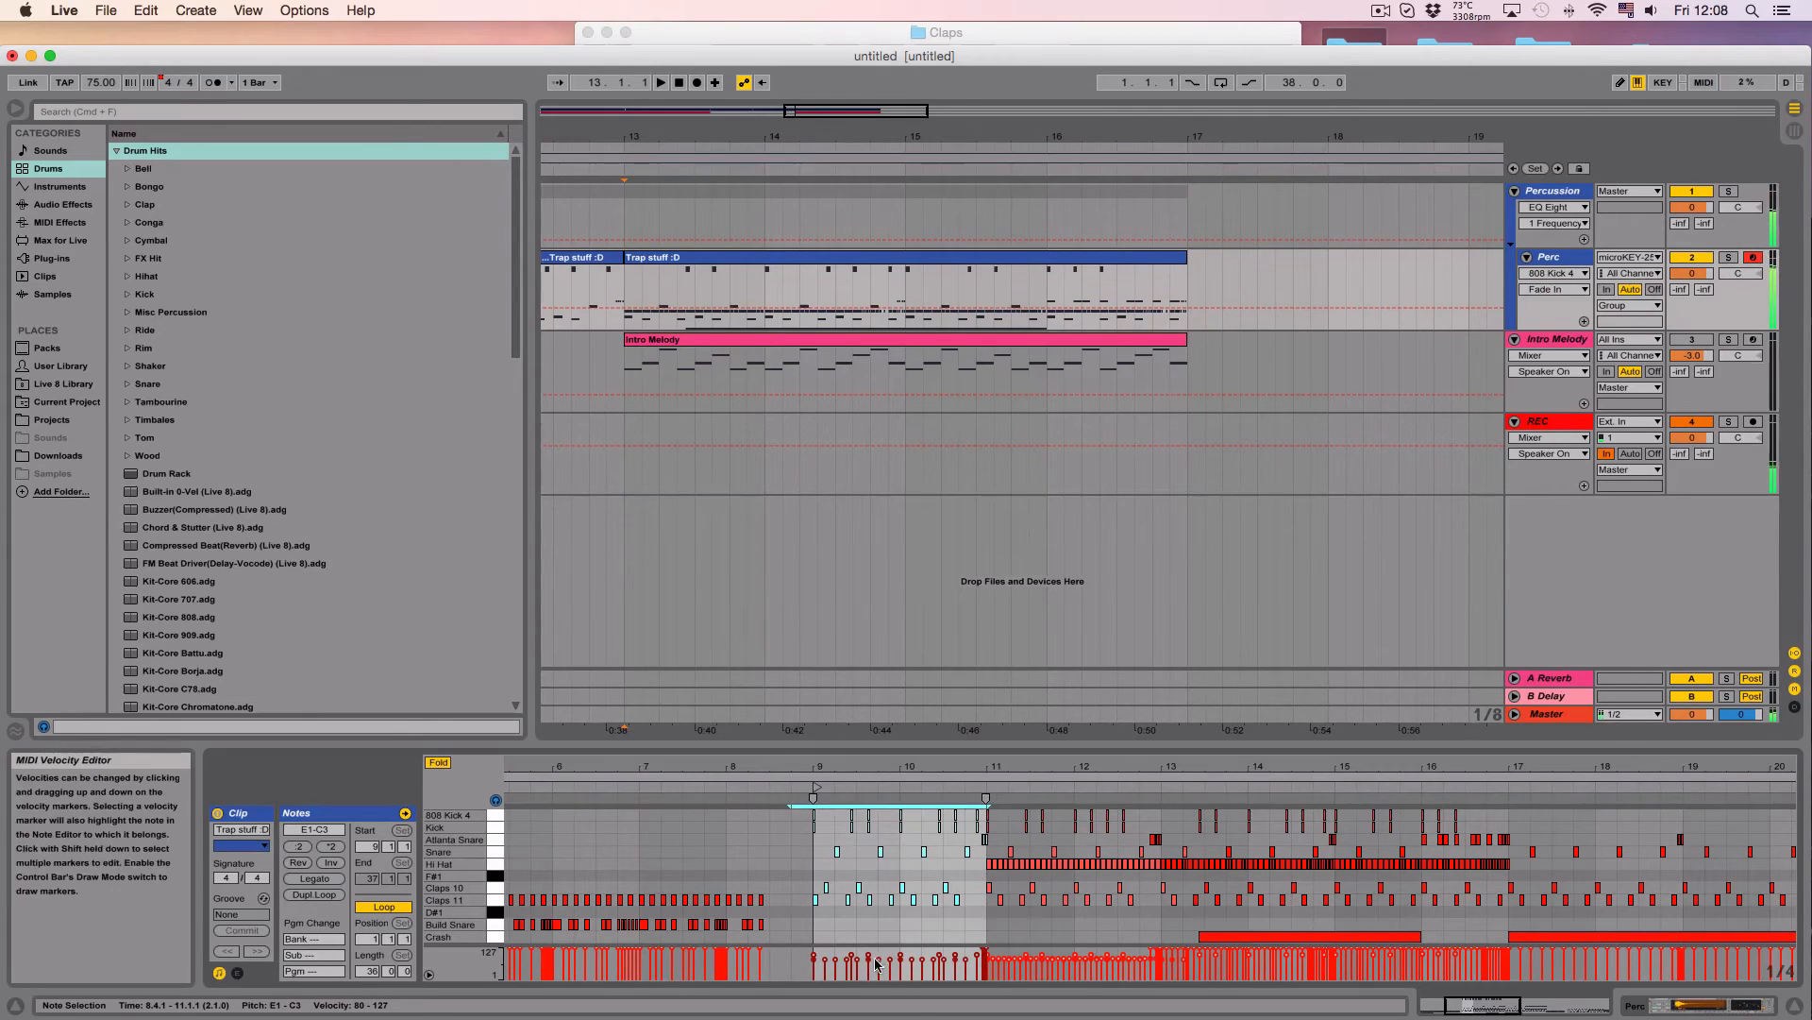
left_click_drag(878, 959, 879, 957)
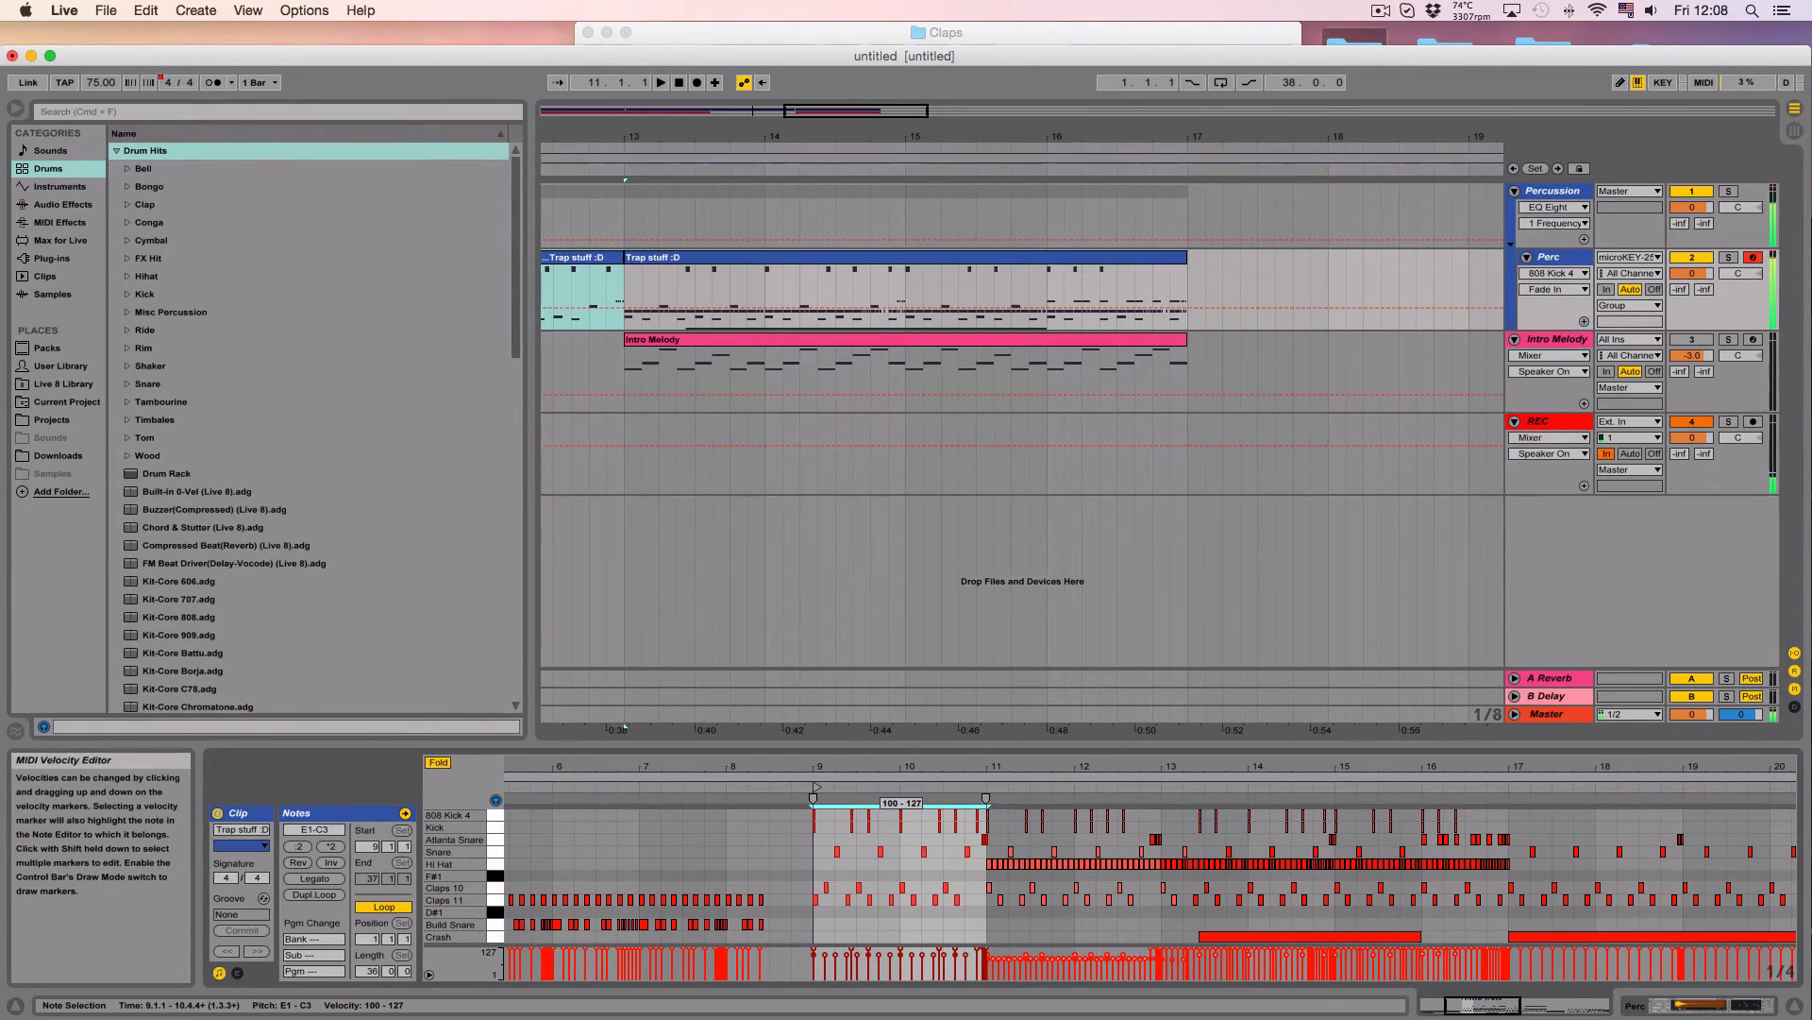
left_click(810, 949)
left_click_drag(810, 950, 993, 949)
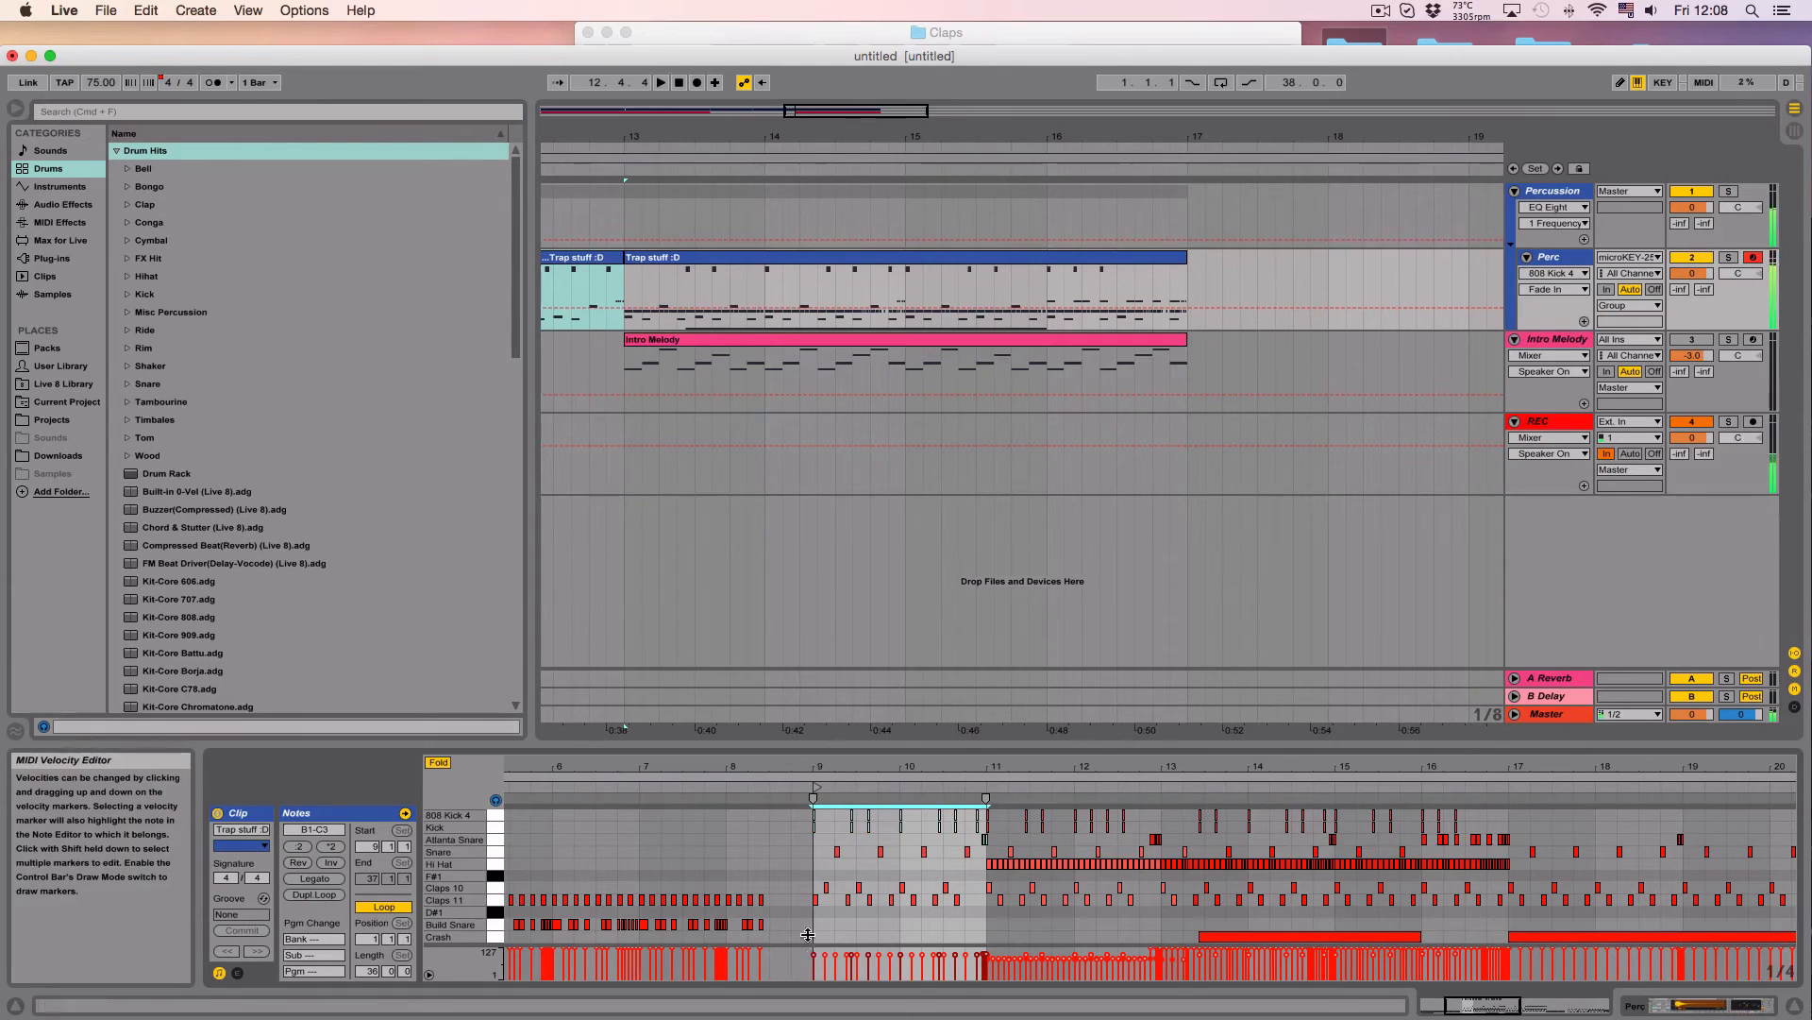
Step: Replace the Trap stuff clip at bar 9 with a copy of the edited Trap stuff clip from bar 11
scroll(581, 293, "left", 10)
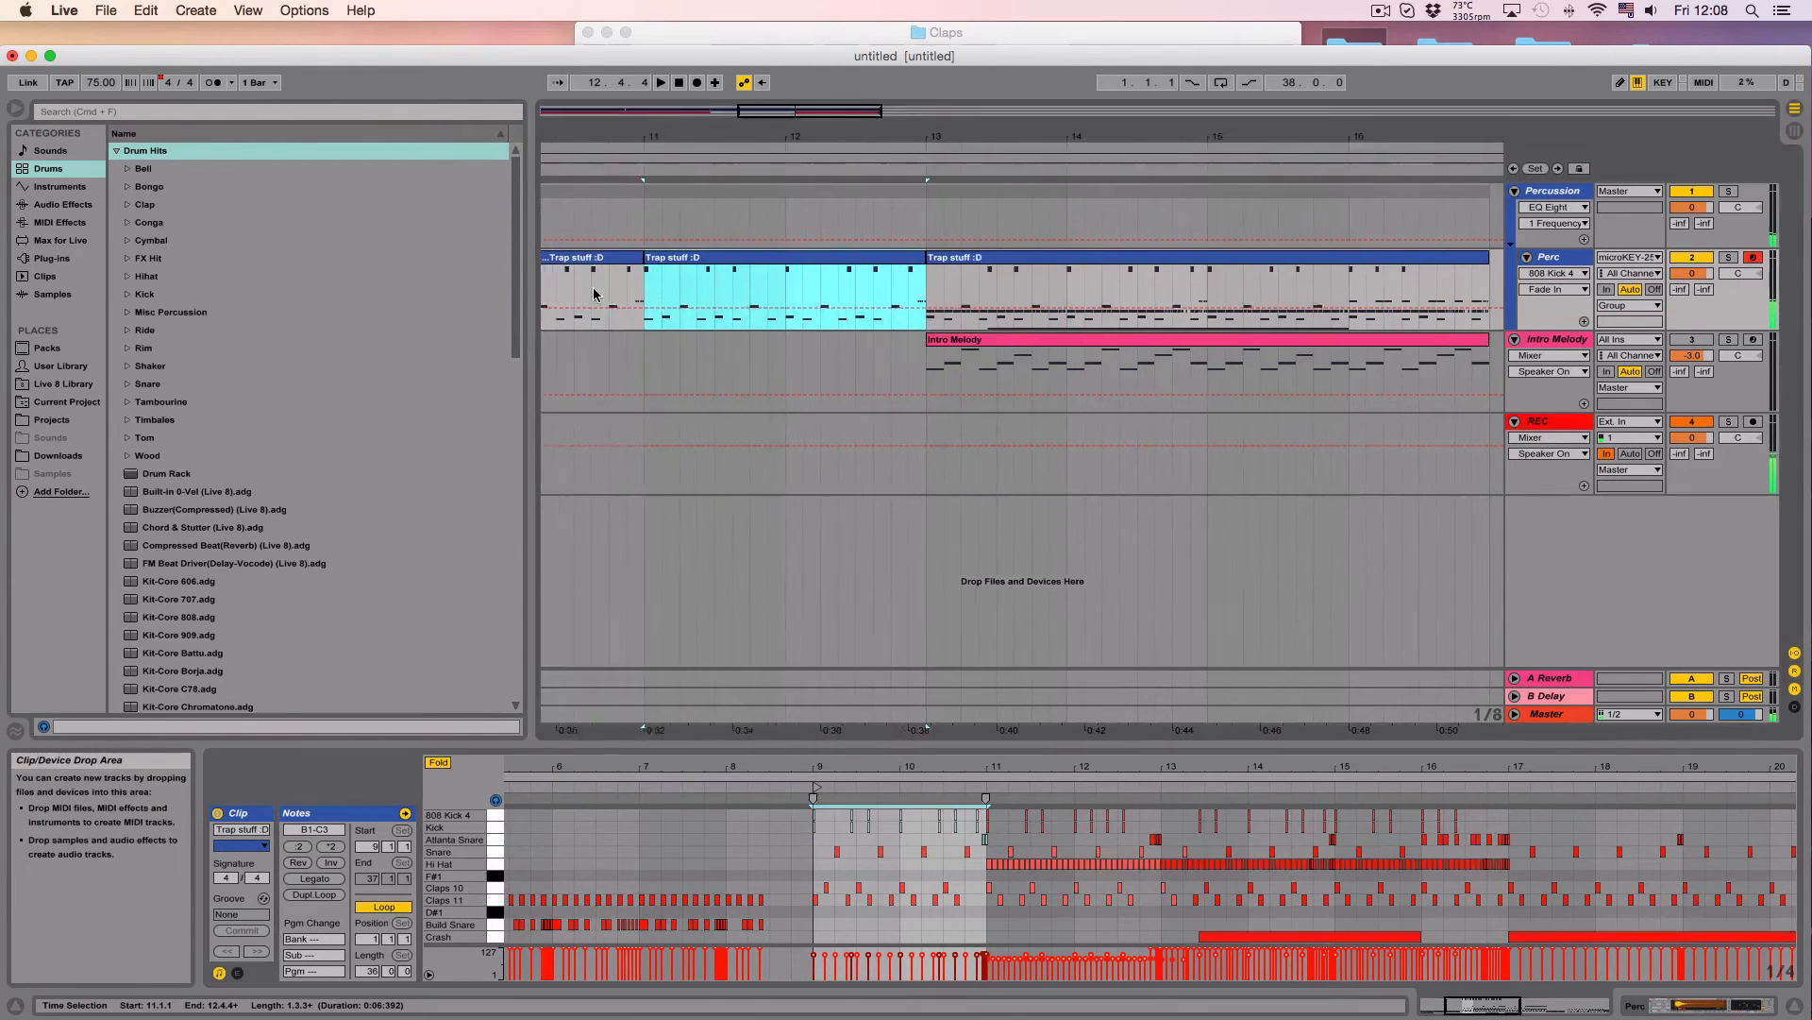
left_click(803, 275)
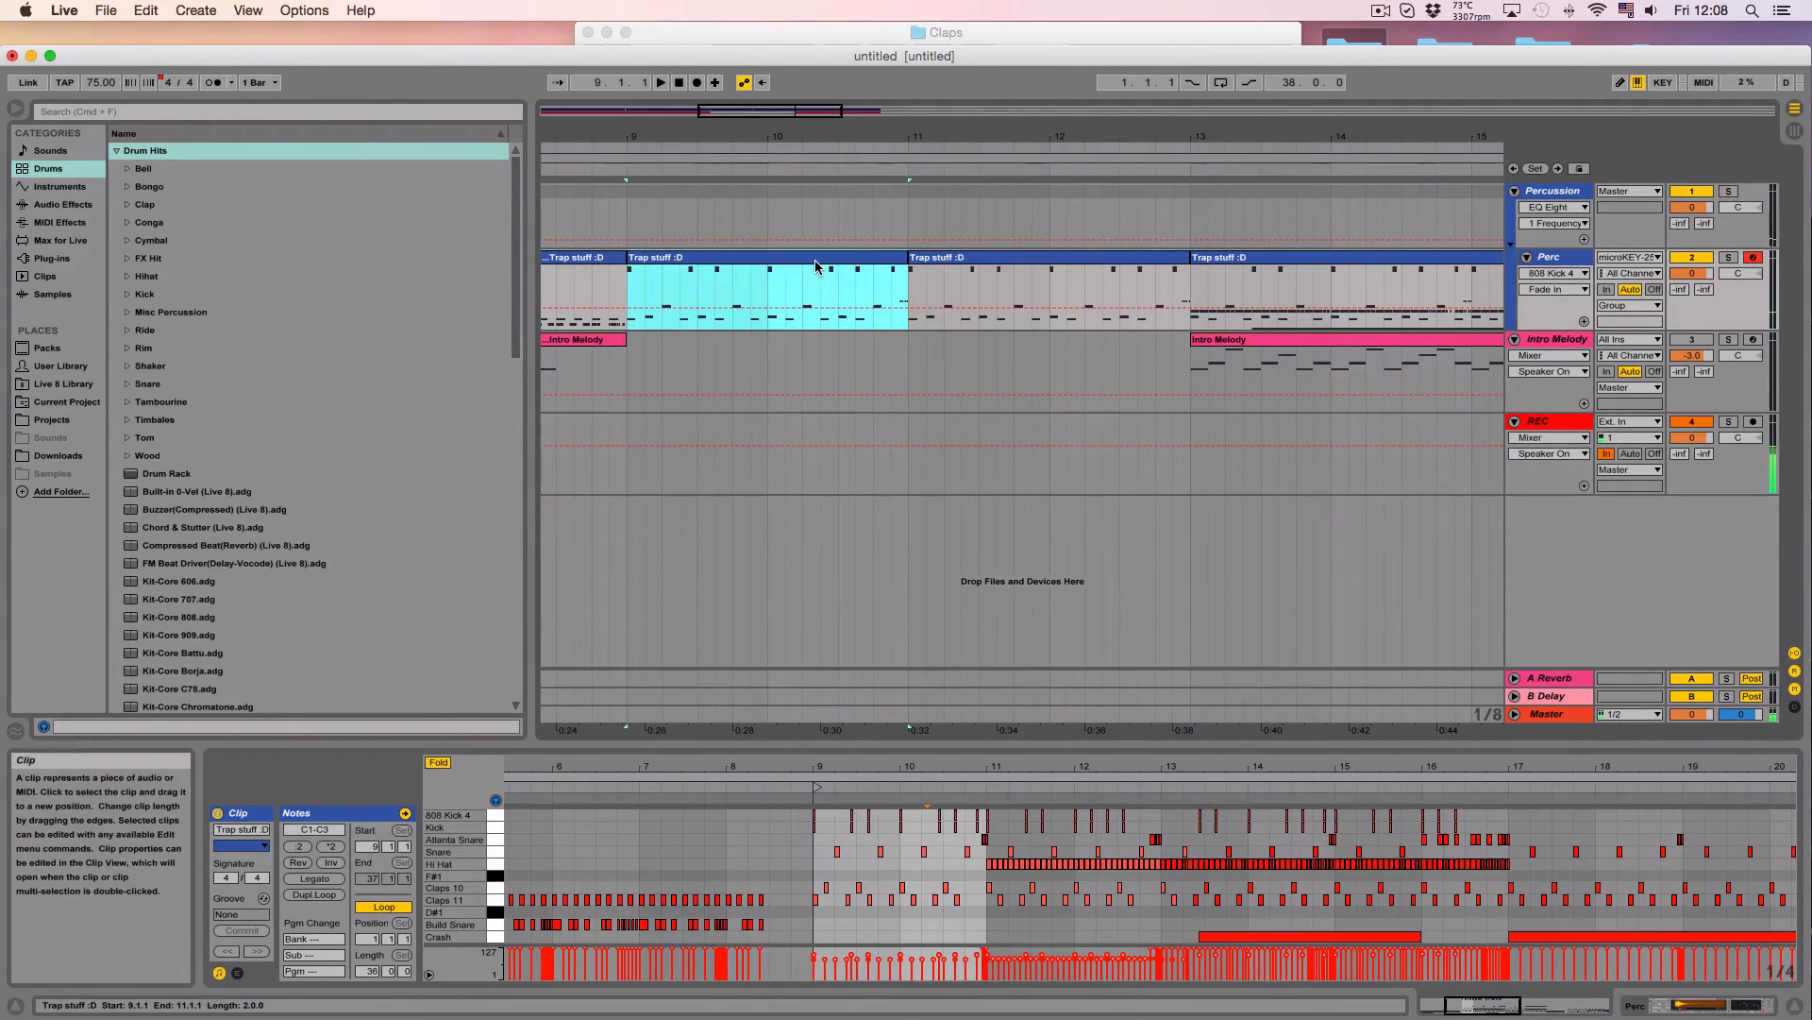
key("Delete")
left_click(949, 265)
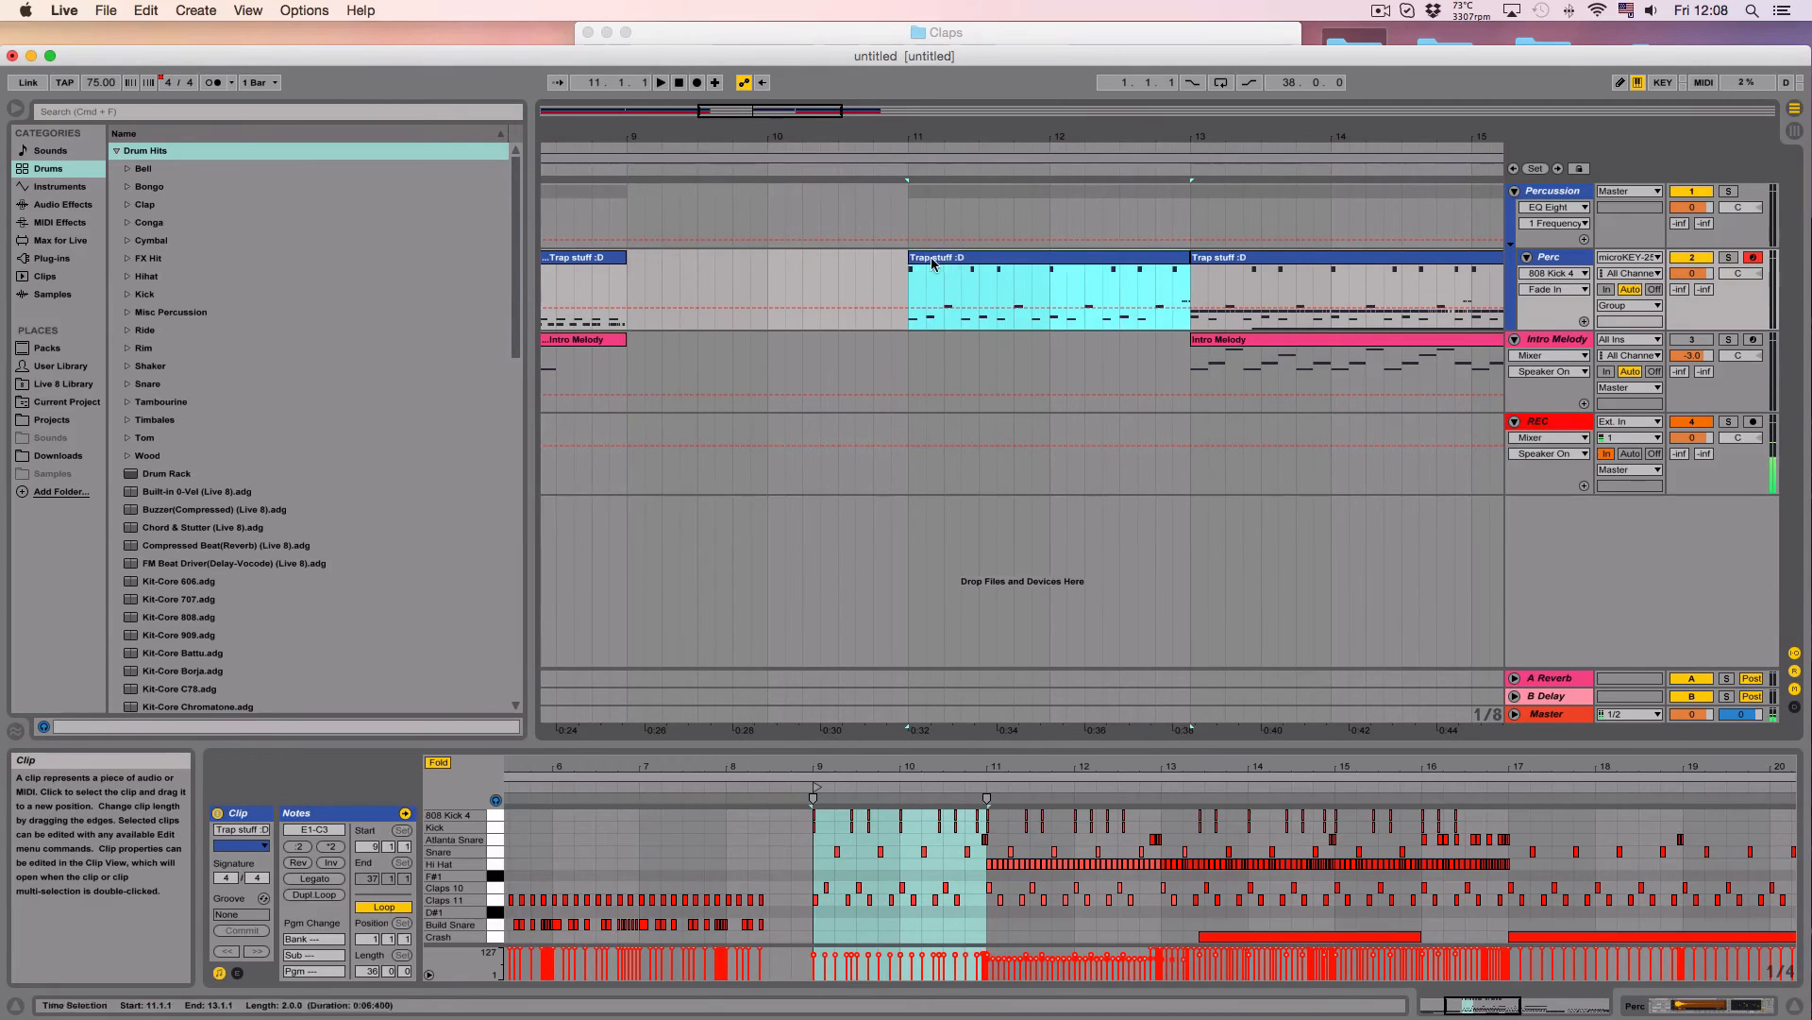
left_click_drag(951, 264, 674, 270)
scroll(682, 276, "left", 6)
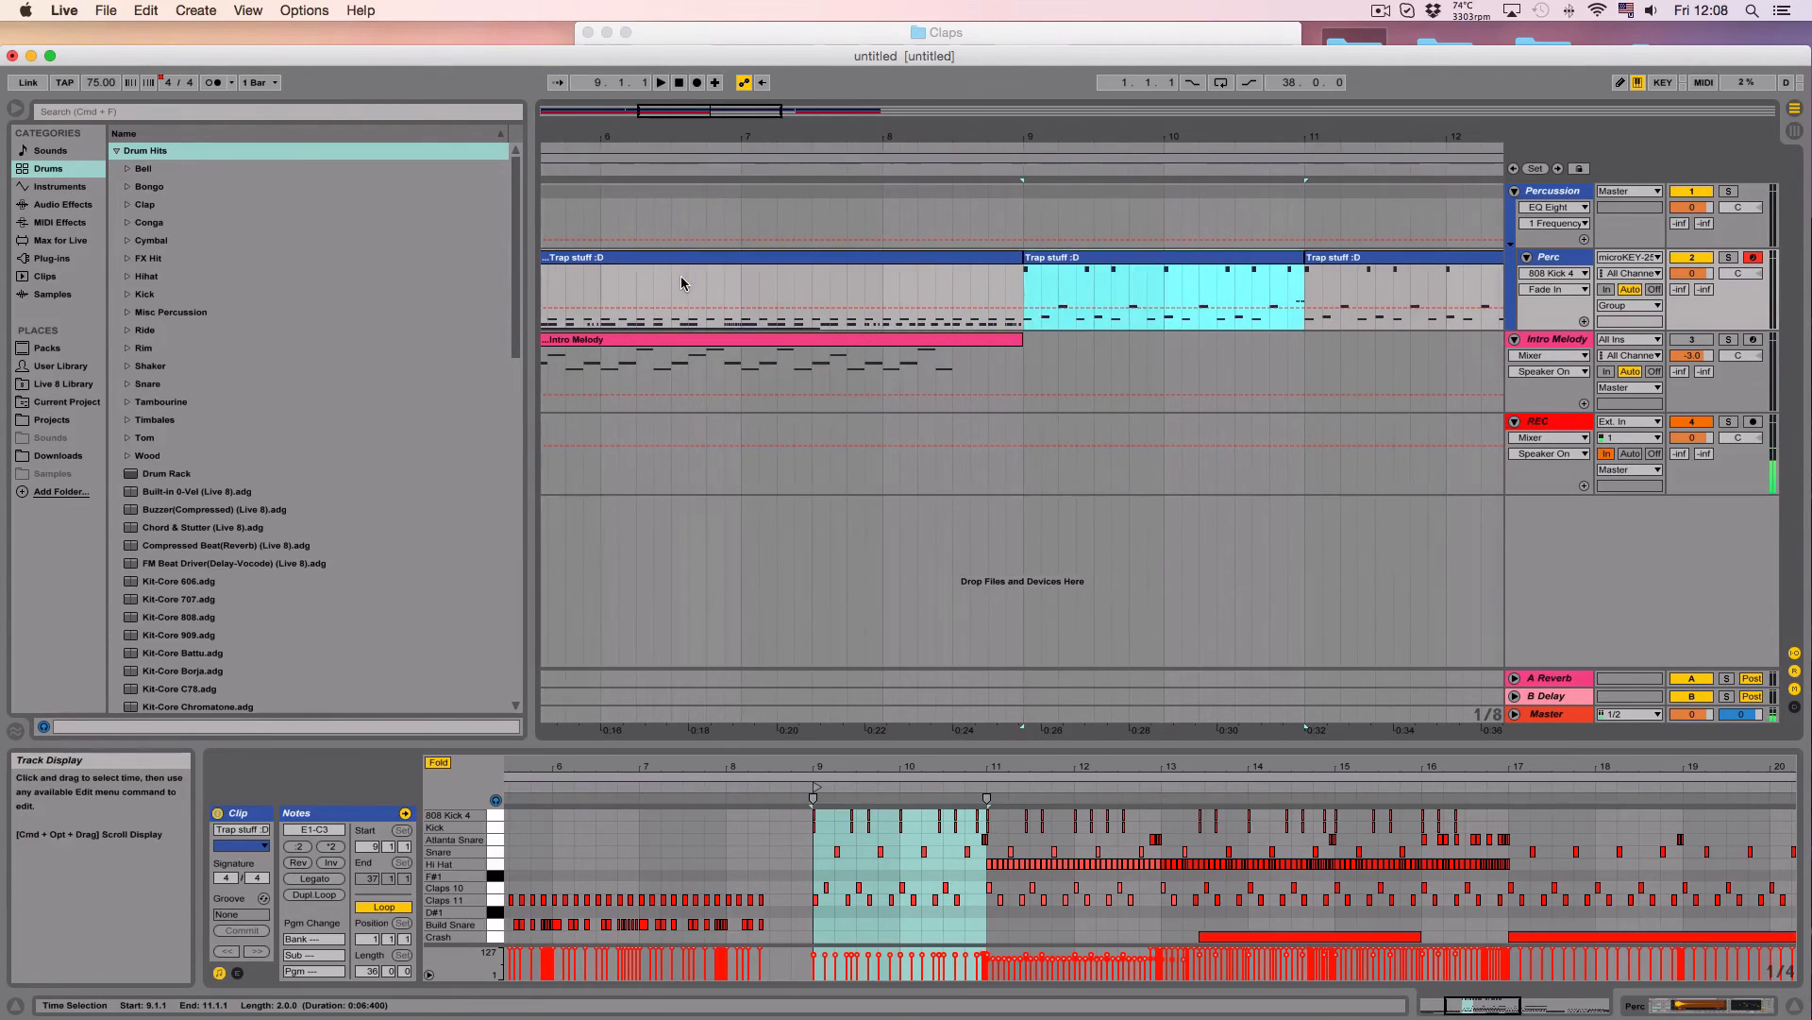
Step: Play the arrangement from bar 7 into bar 9 to check the transition into the copied Trap stuff clip
left_click(884, 297)
left_click(735, 294)
key("space")
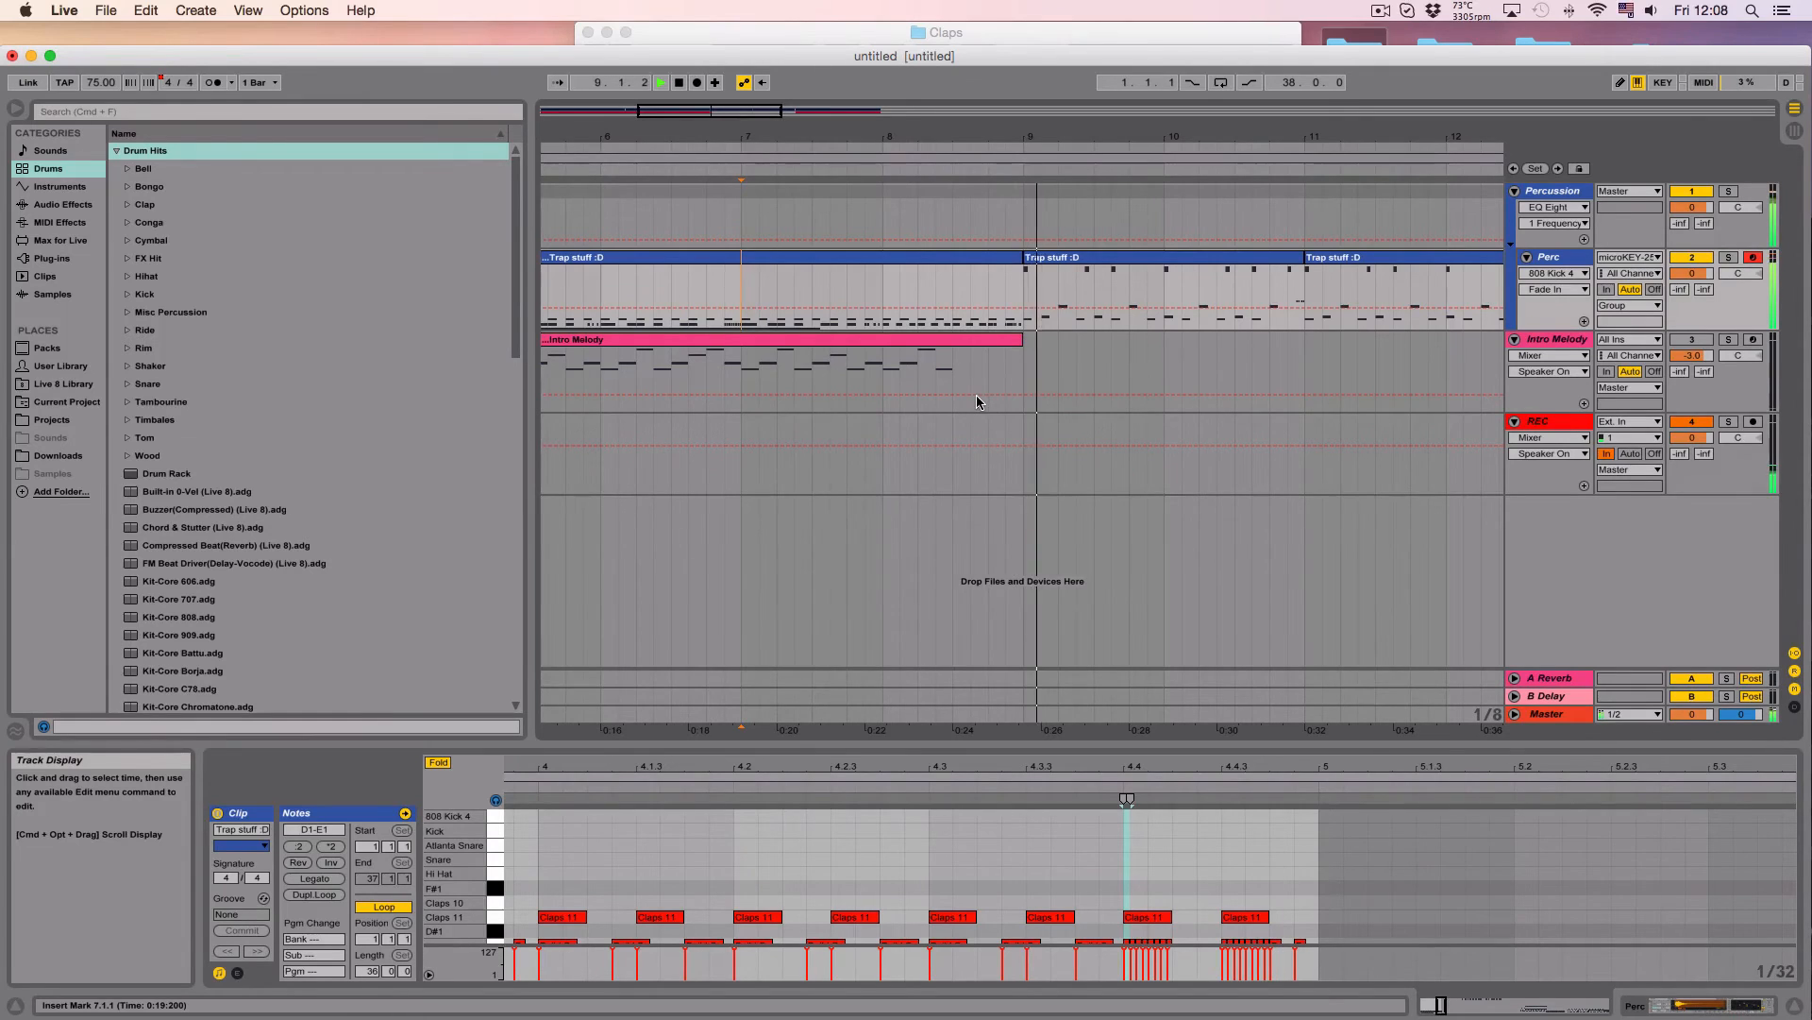
key("space")
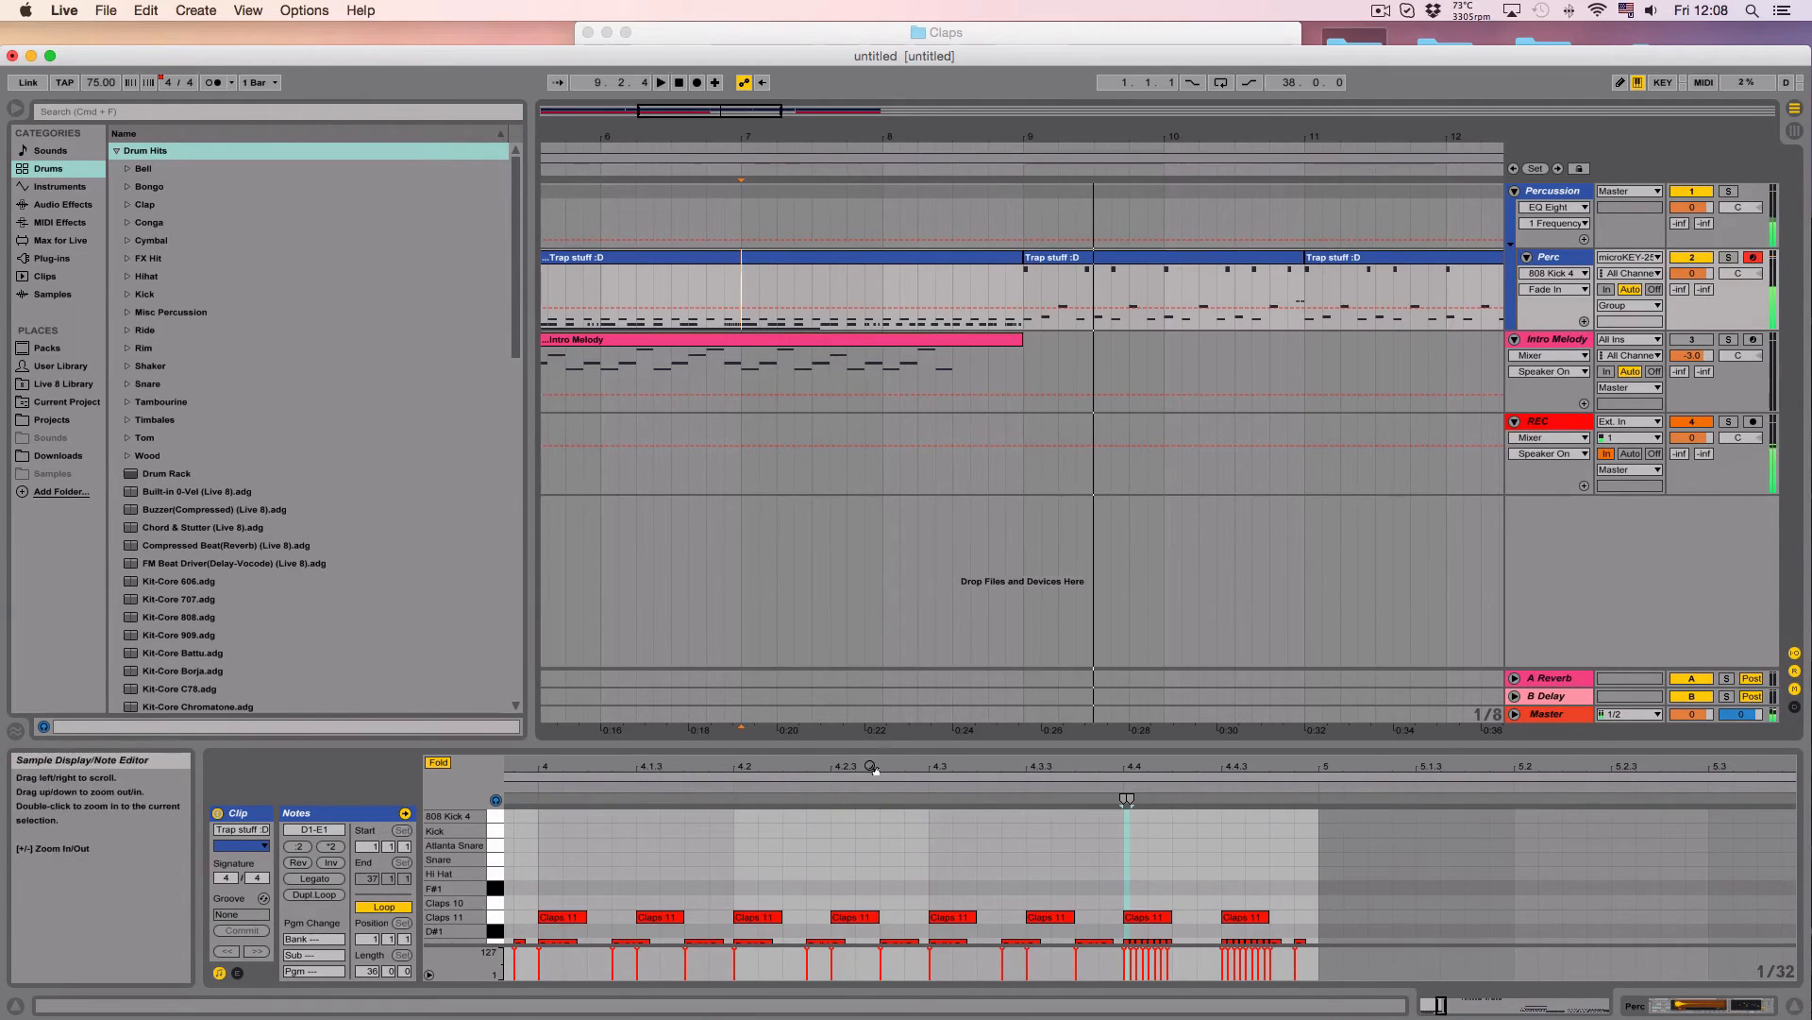
Step: Unfold the note editor of the intro Trap stuff clip and move all its Claps 11 notes from E1 up to C2
left_click_drag(877, 767, 877, 678)
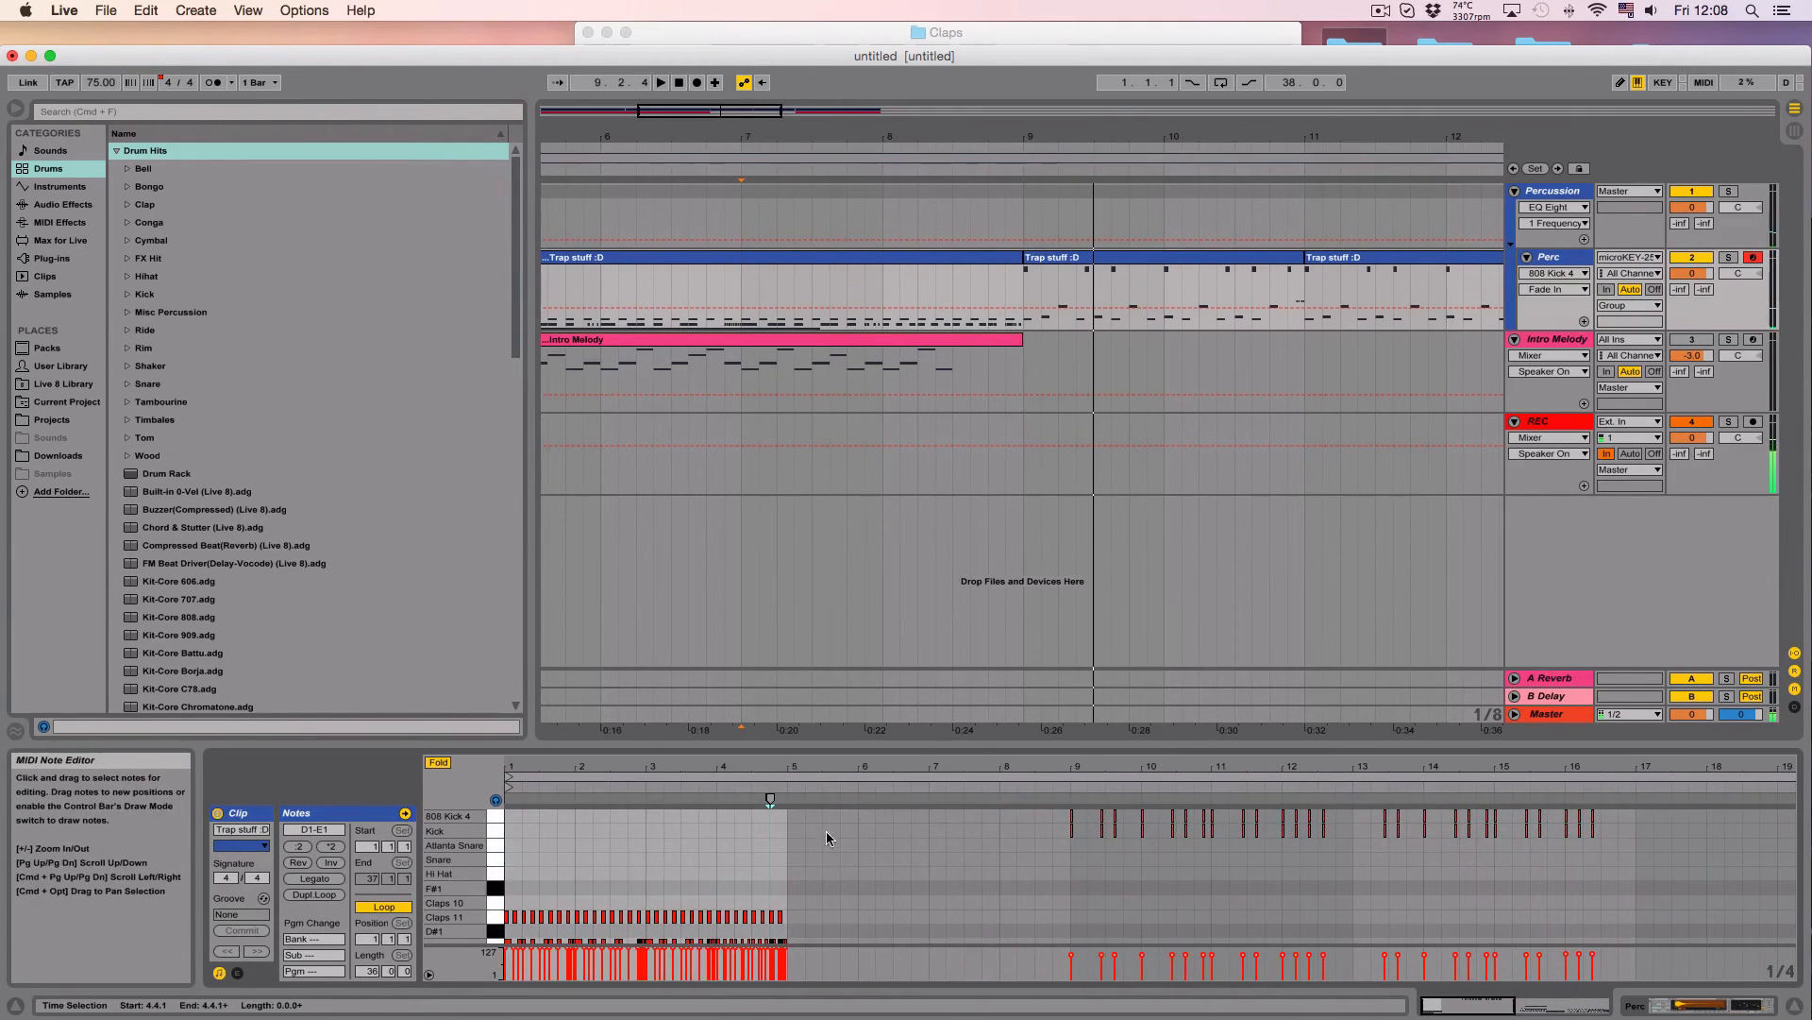
left_click(805, 922)
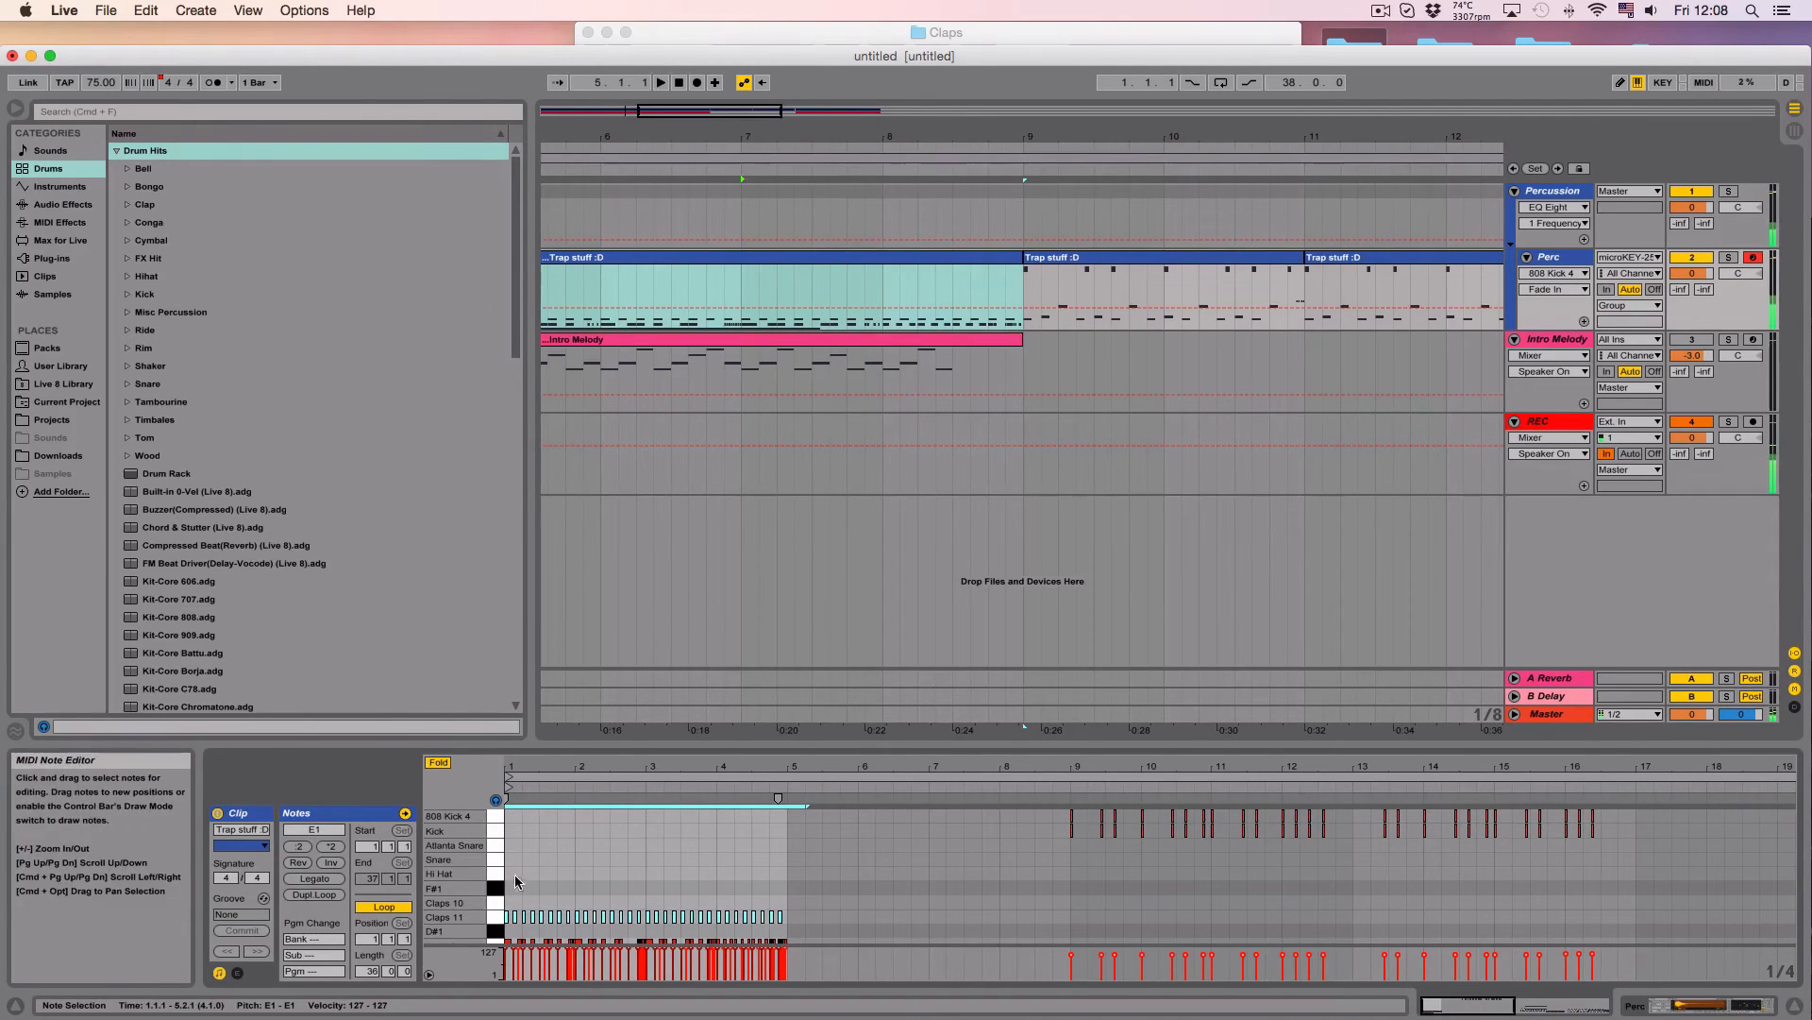
left_click(438, 764)
scroll(506, 868, "up", 3)
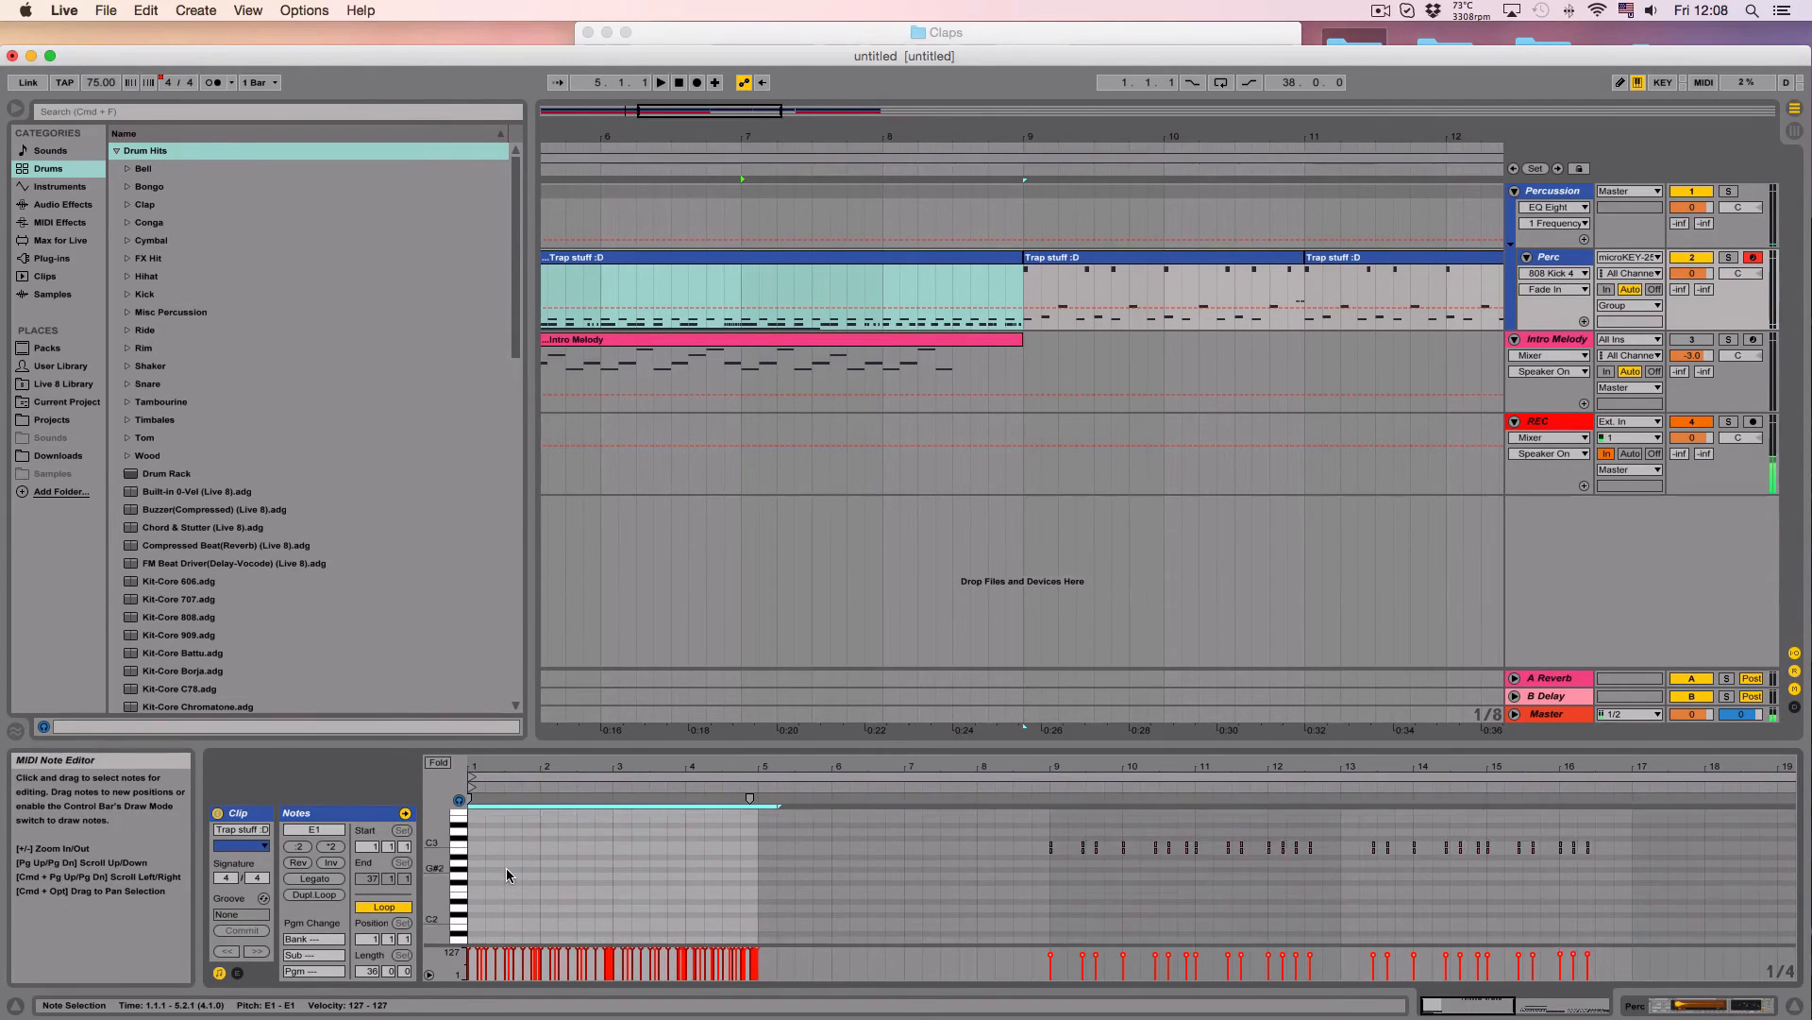
scroll(506, 868, "down", 2)
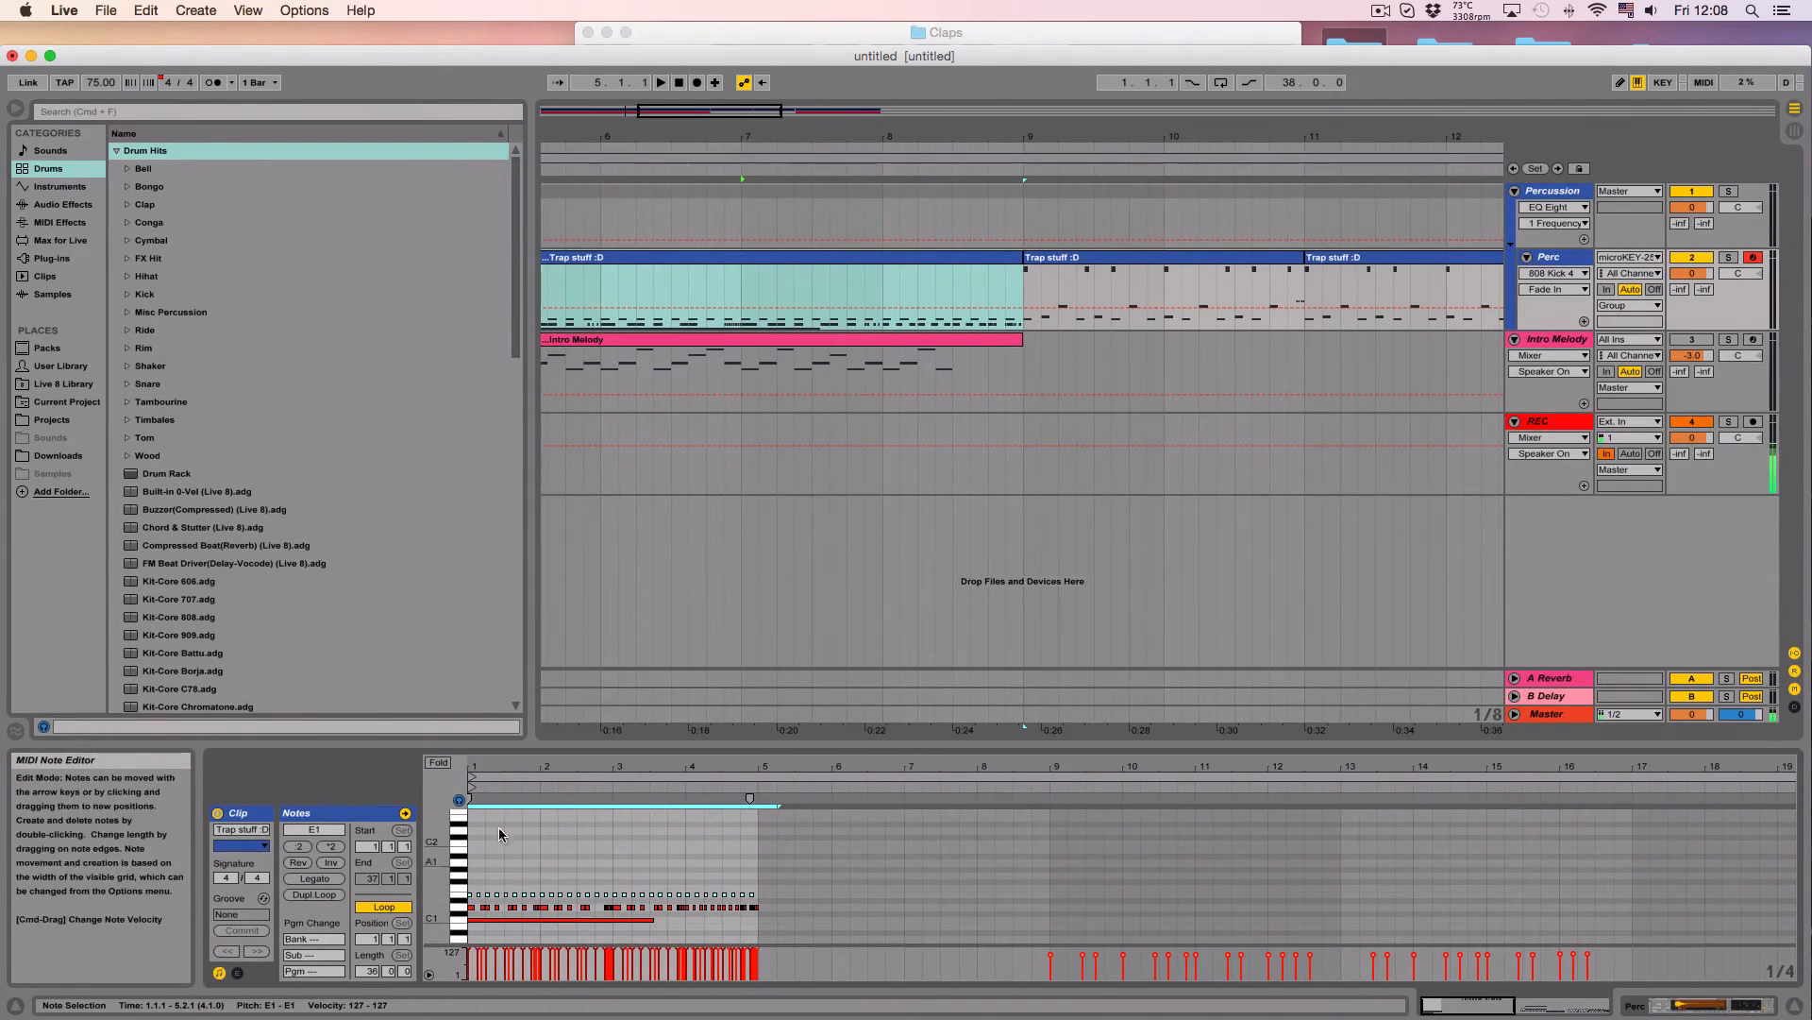
left_click_drag(487, 767, 487, 822)
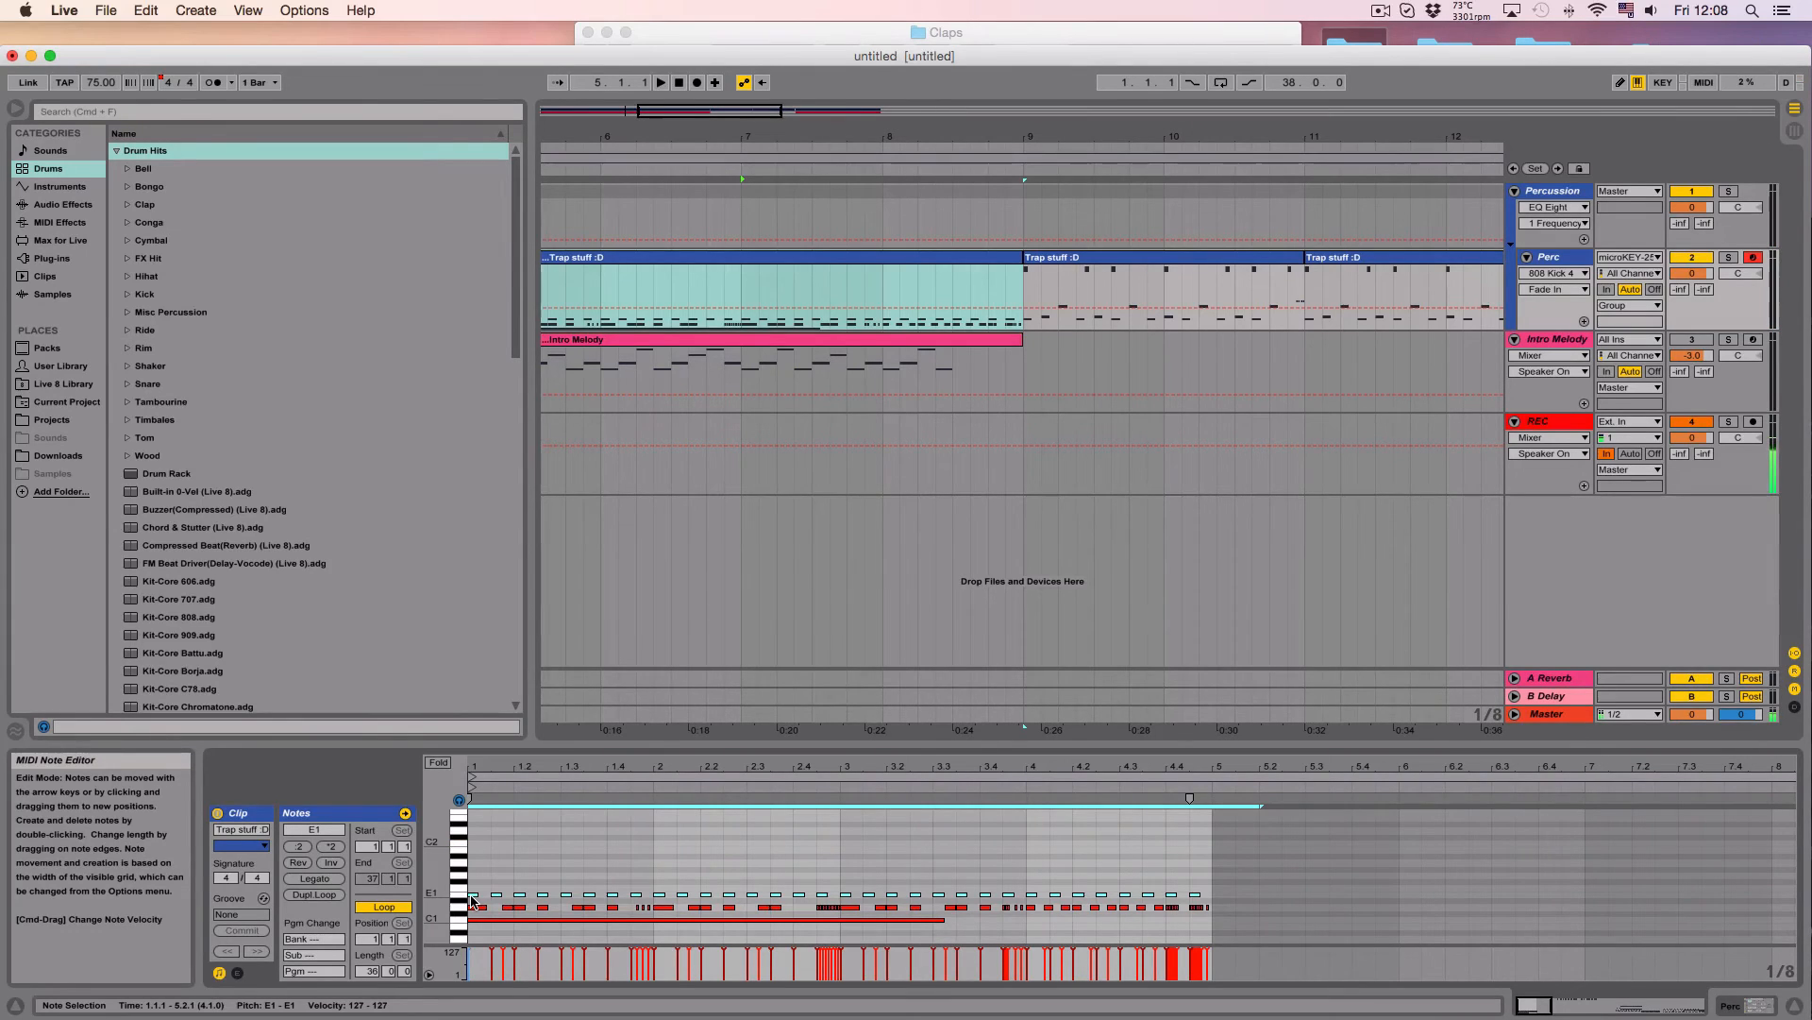
left_click_drag(472, 900, 473, 849)
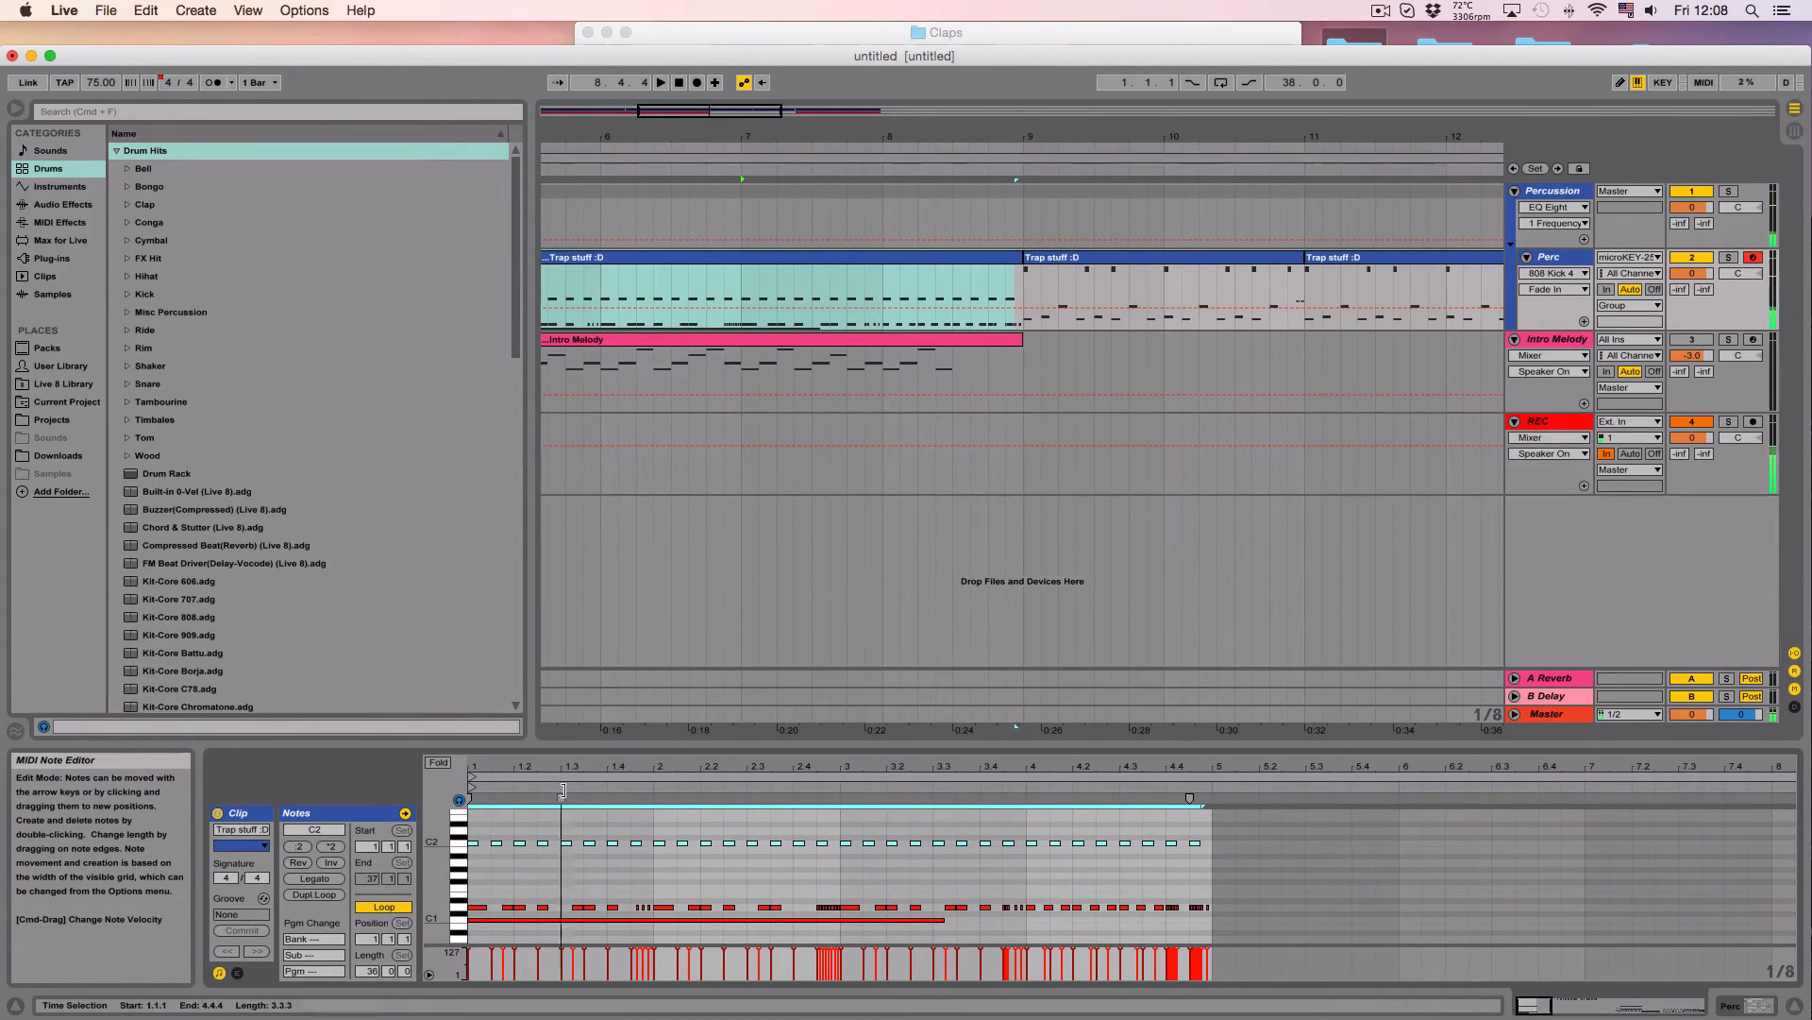
Step: Switch to the Claps folder in Finder and audition the clap samples from Claps 13.wav to Claps 20.wav
left_click(798, 38)
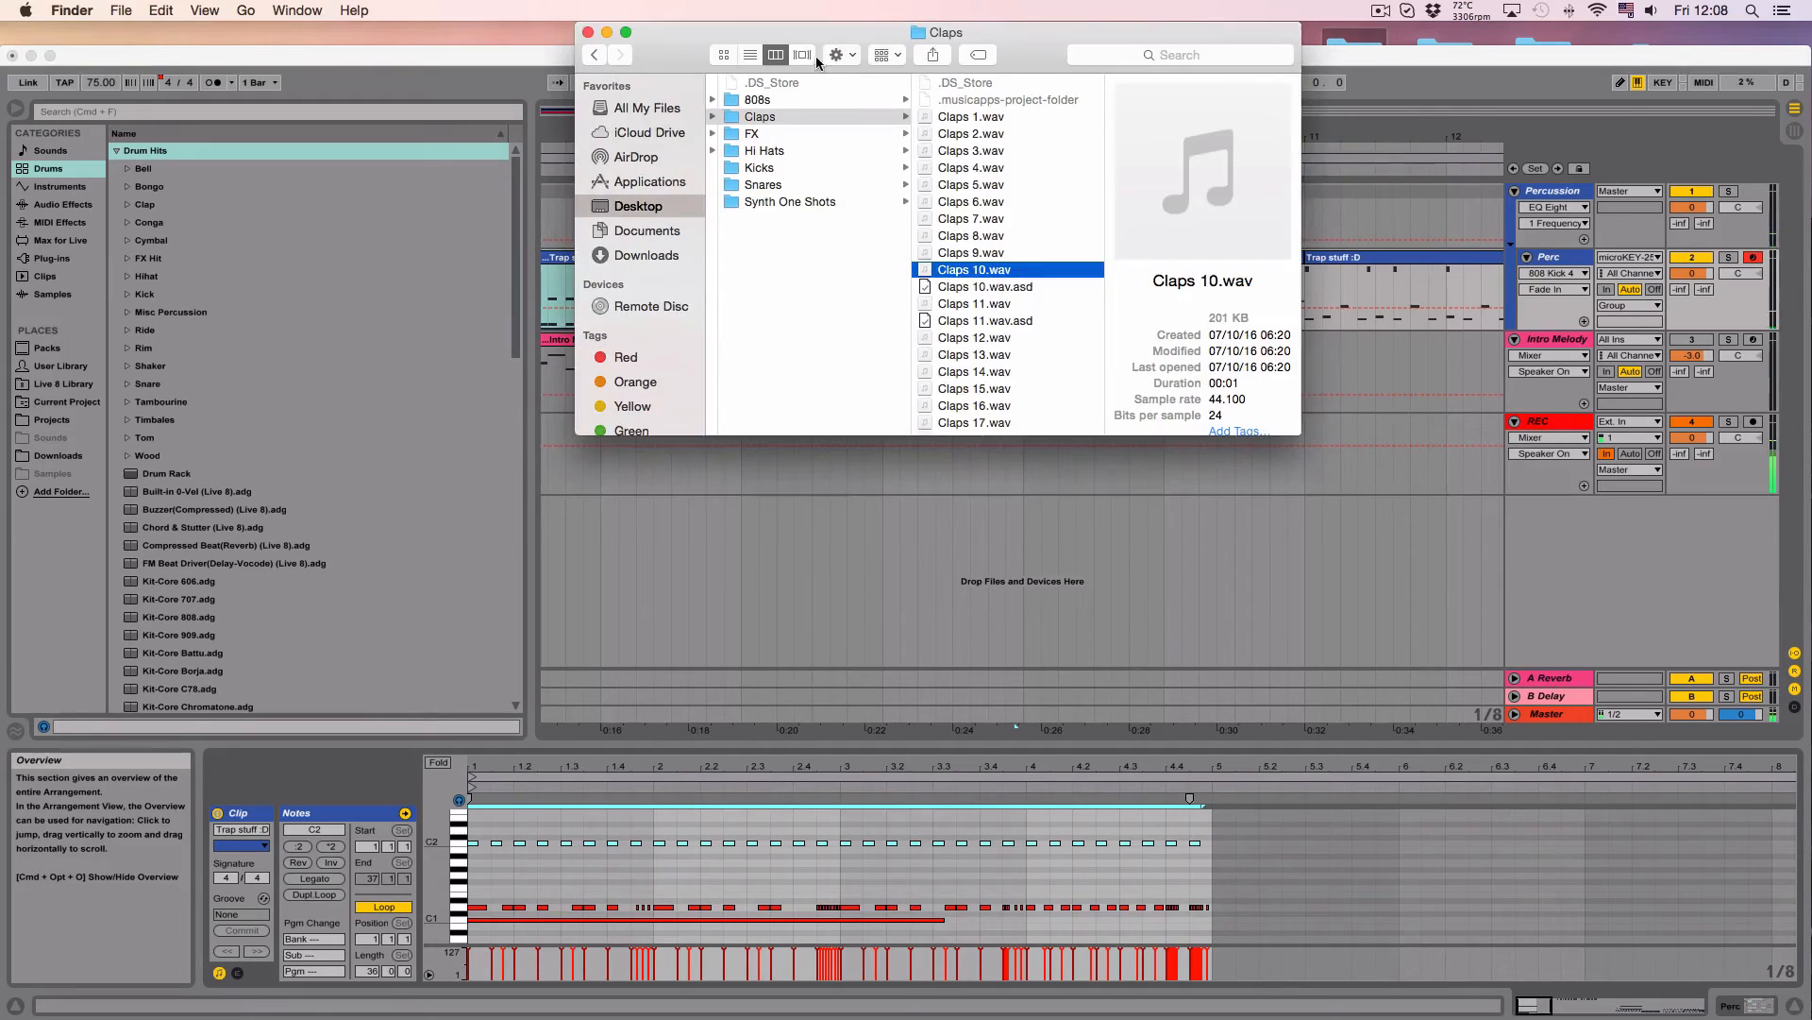
left_click(972, 357)
key("space")
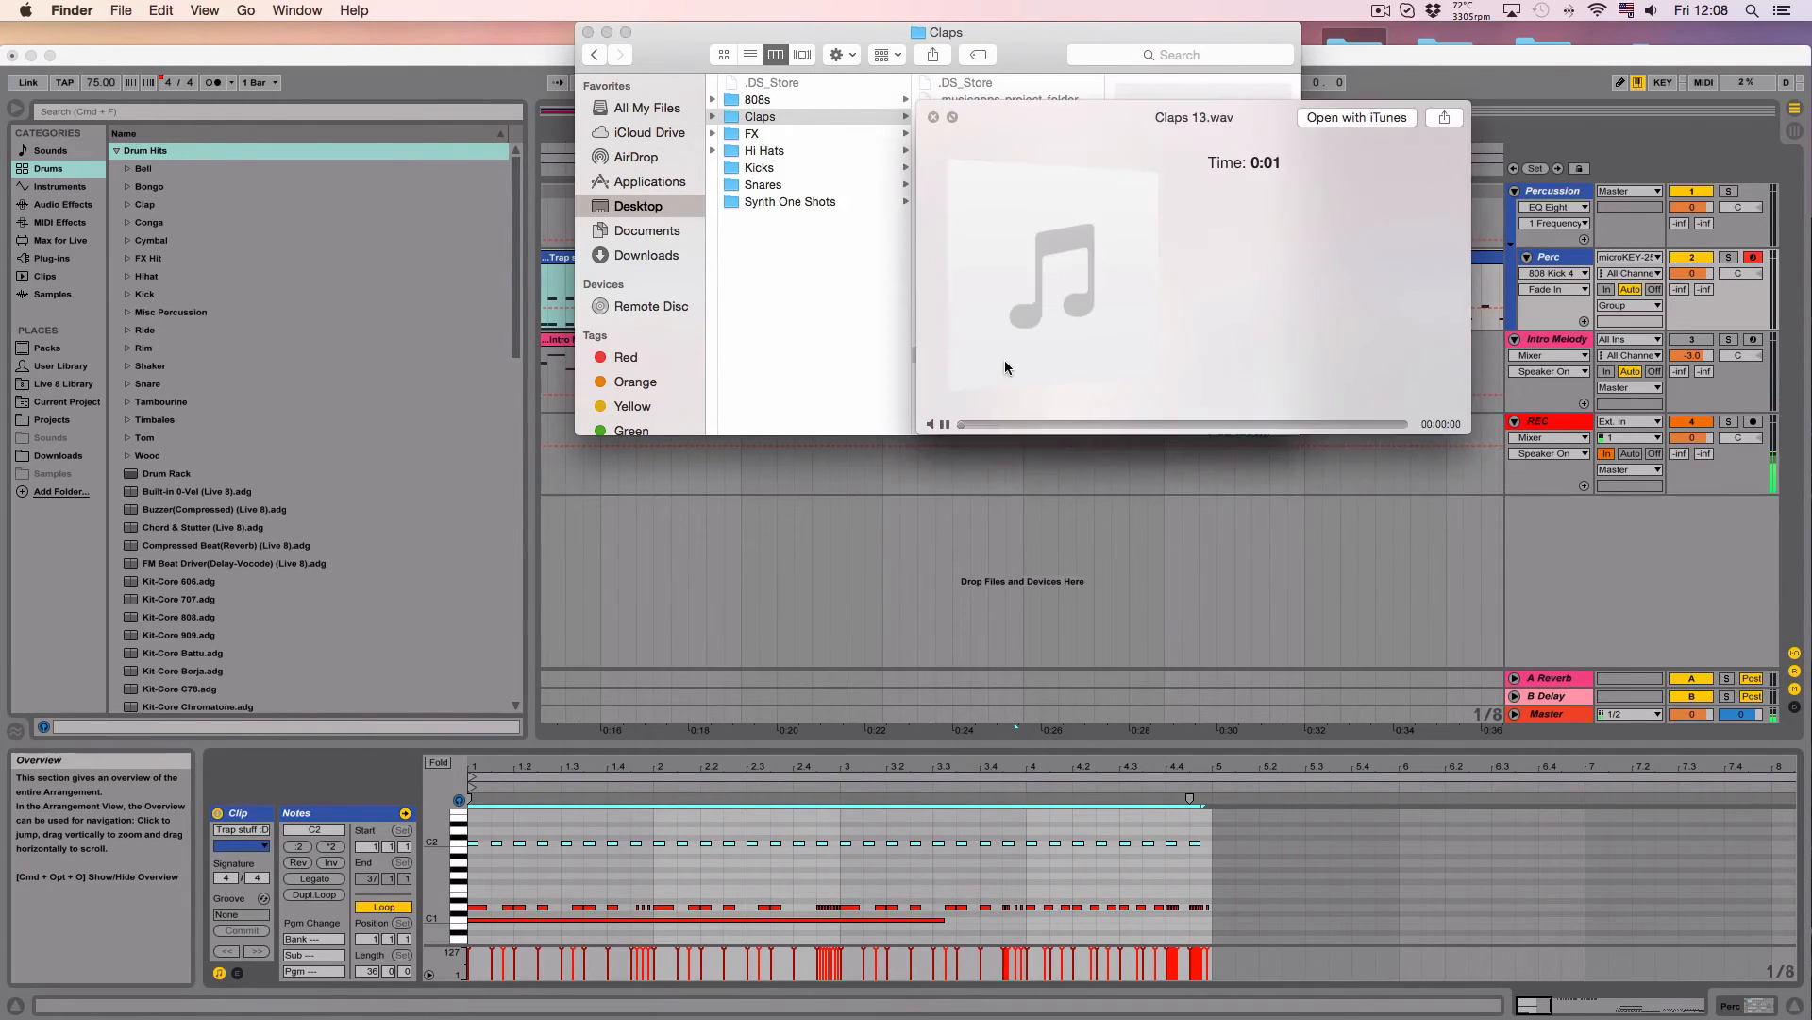
key("Down")
key("Down")
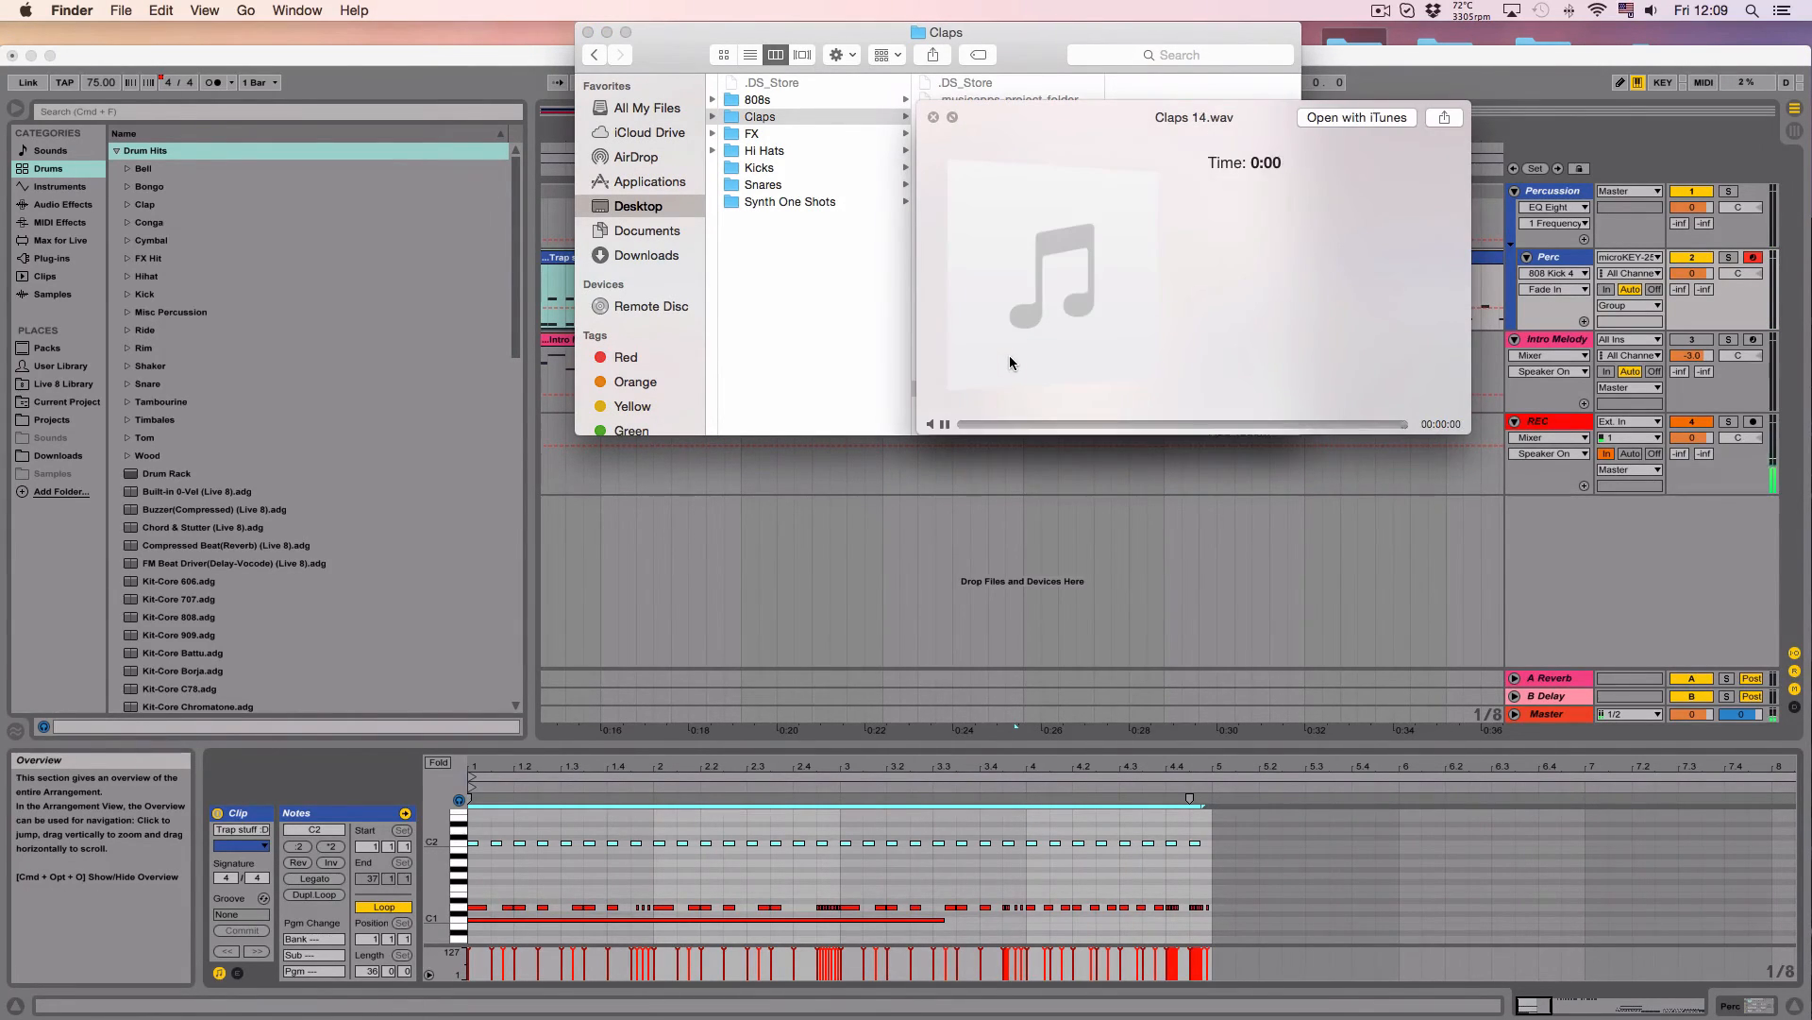
key("Down")
key("Down")
key("Down")
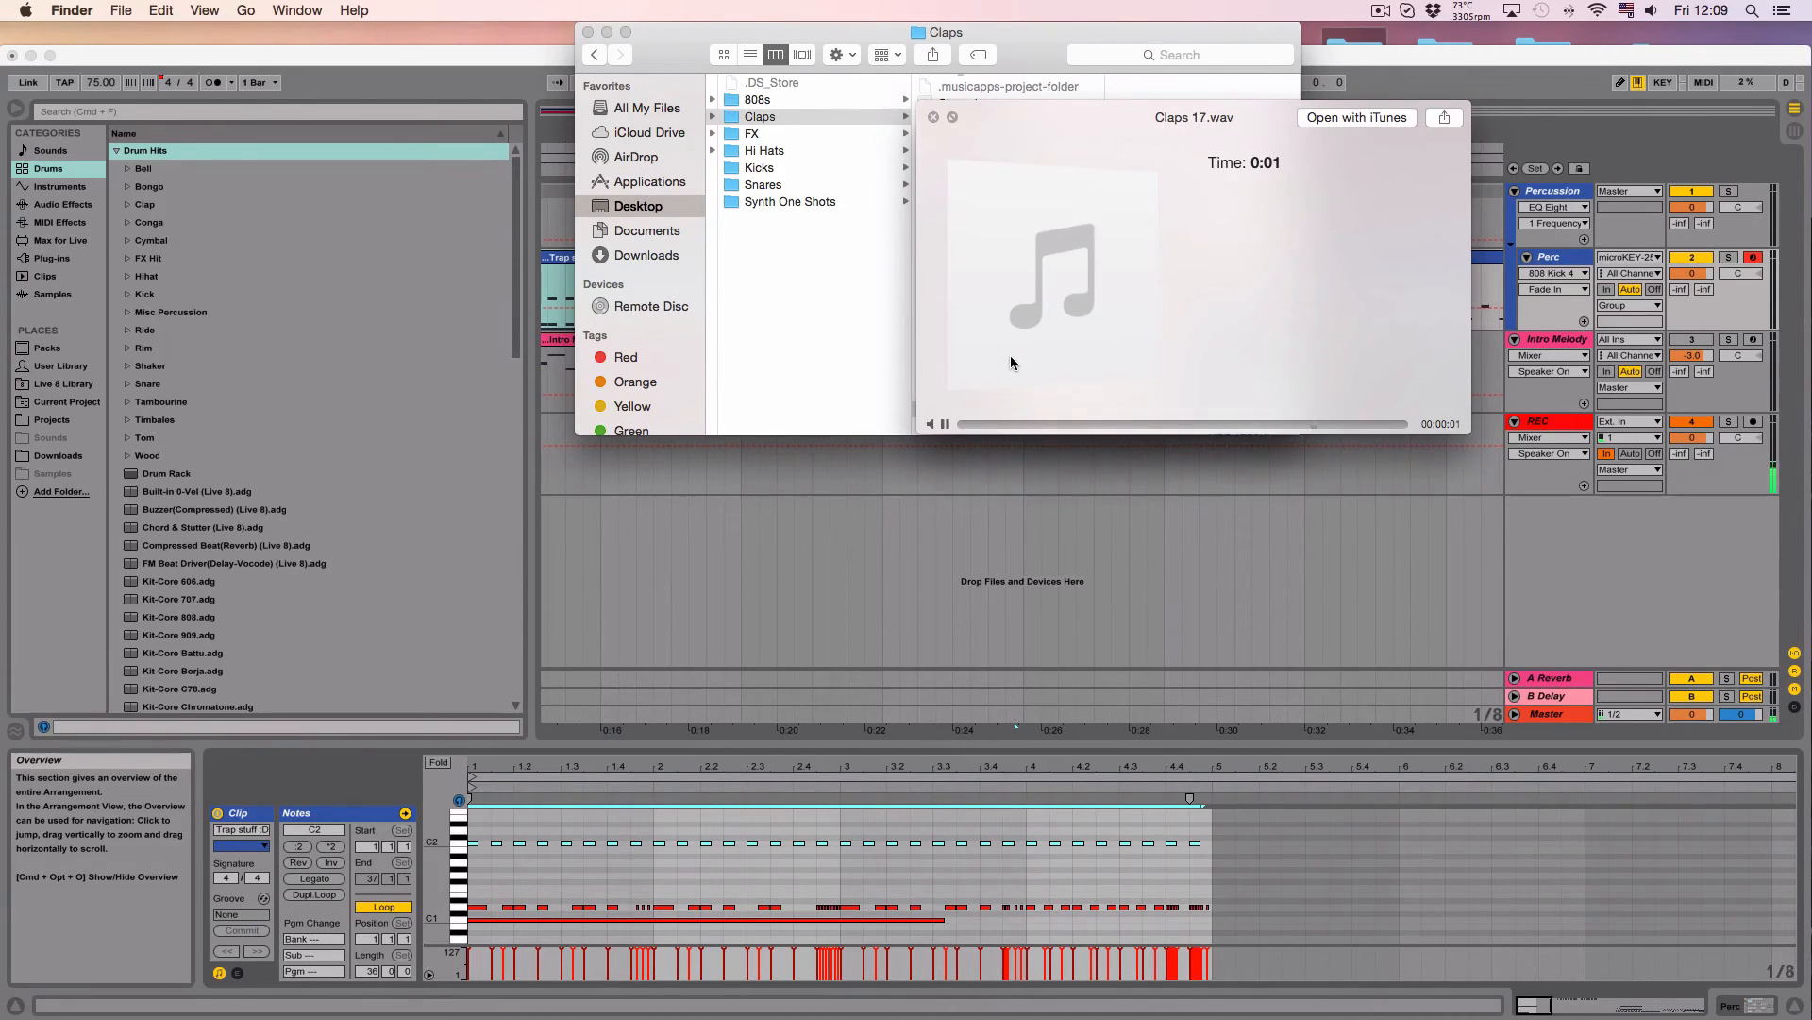
key("Down")
key("Down")
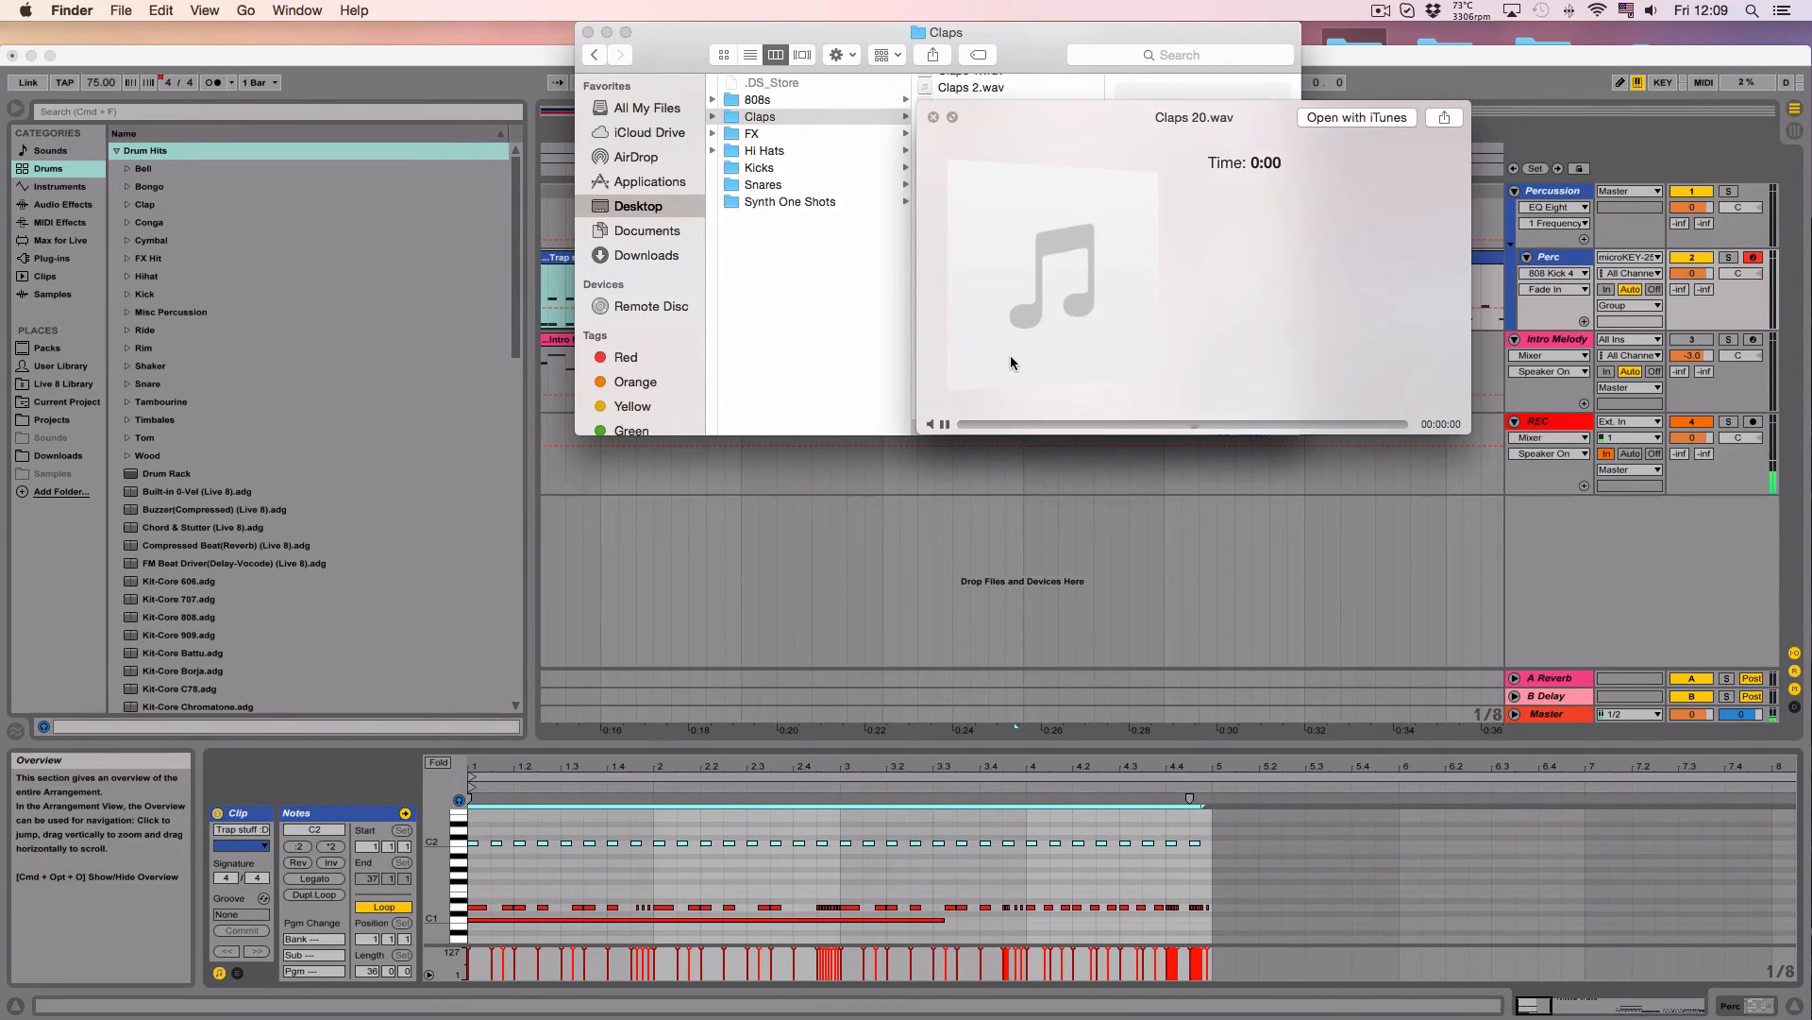
key("space")
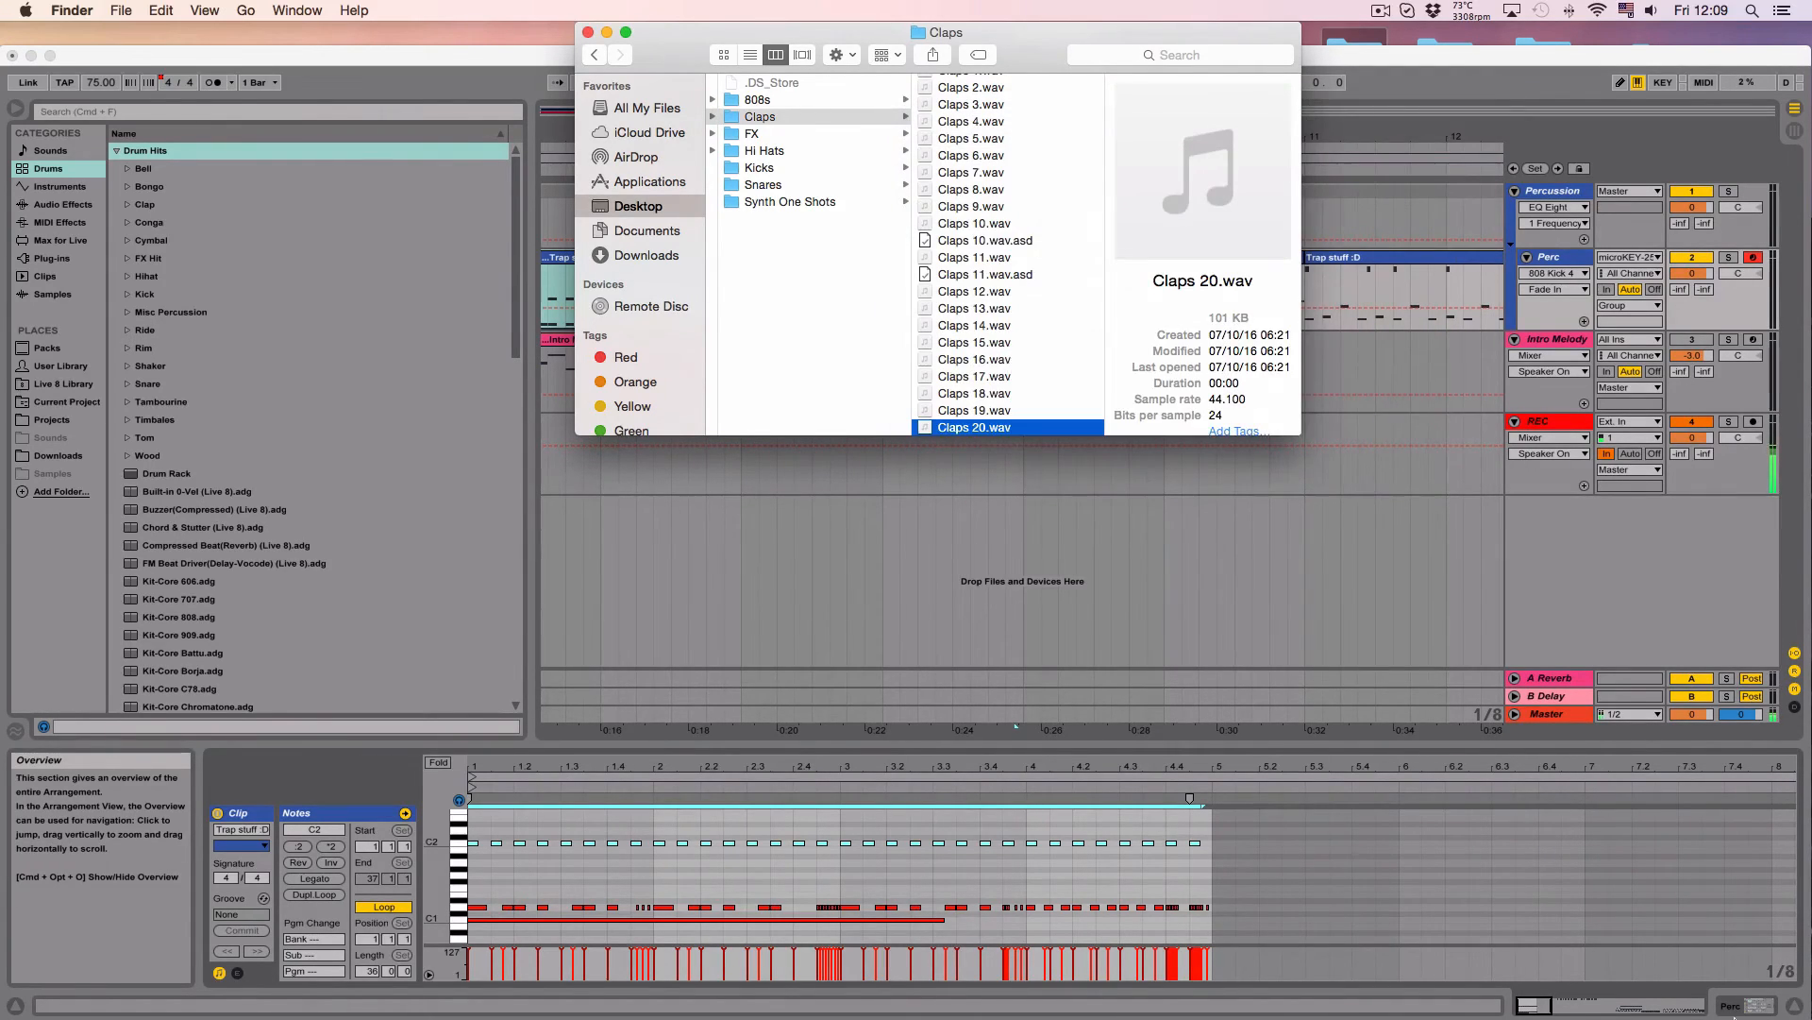
Step: Load Claps 20.wav onto the empty C2 pad of the Perc track's Drum Rack
left_click(1742, 1008)
left_click(1742, 1008)
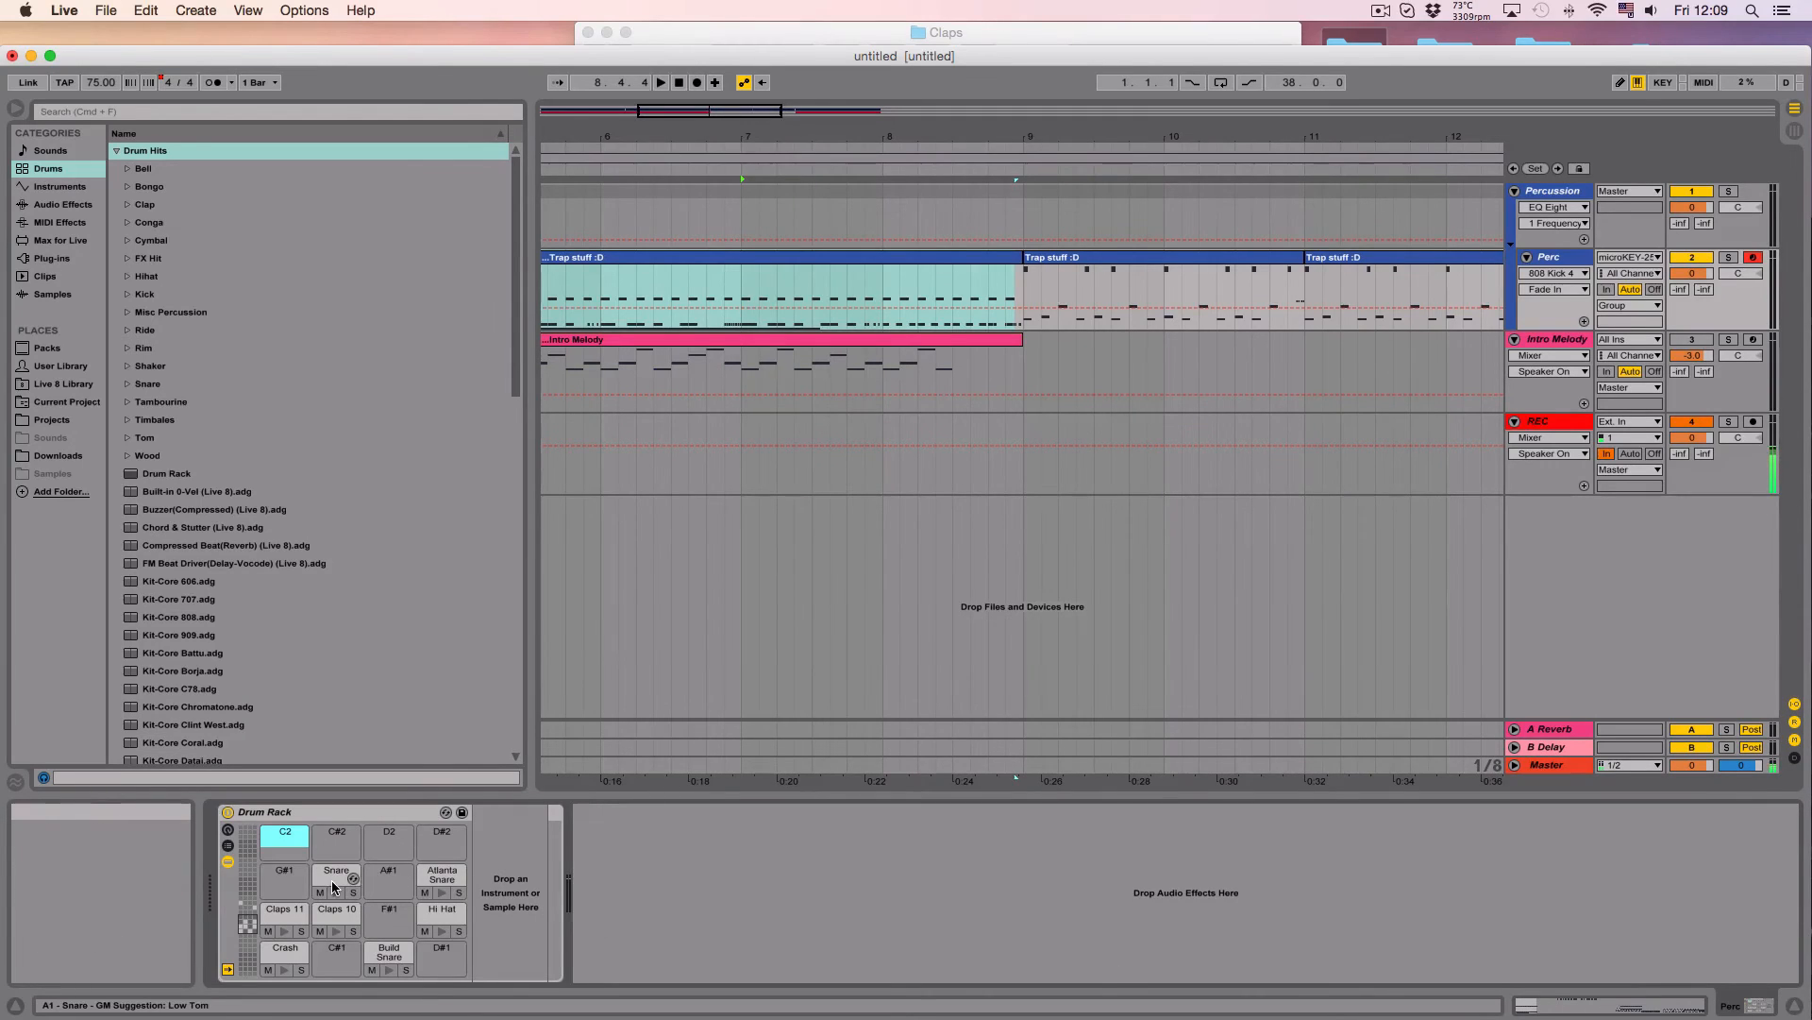
left_click(674, 36)
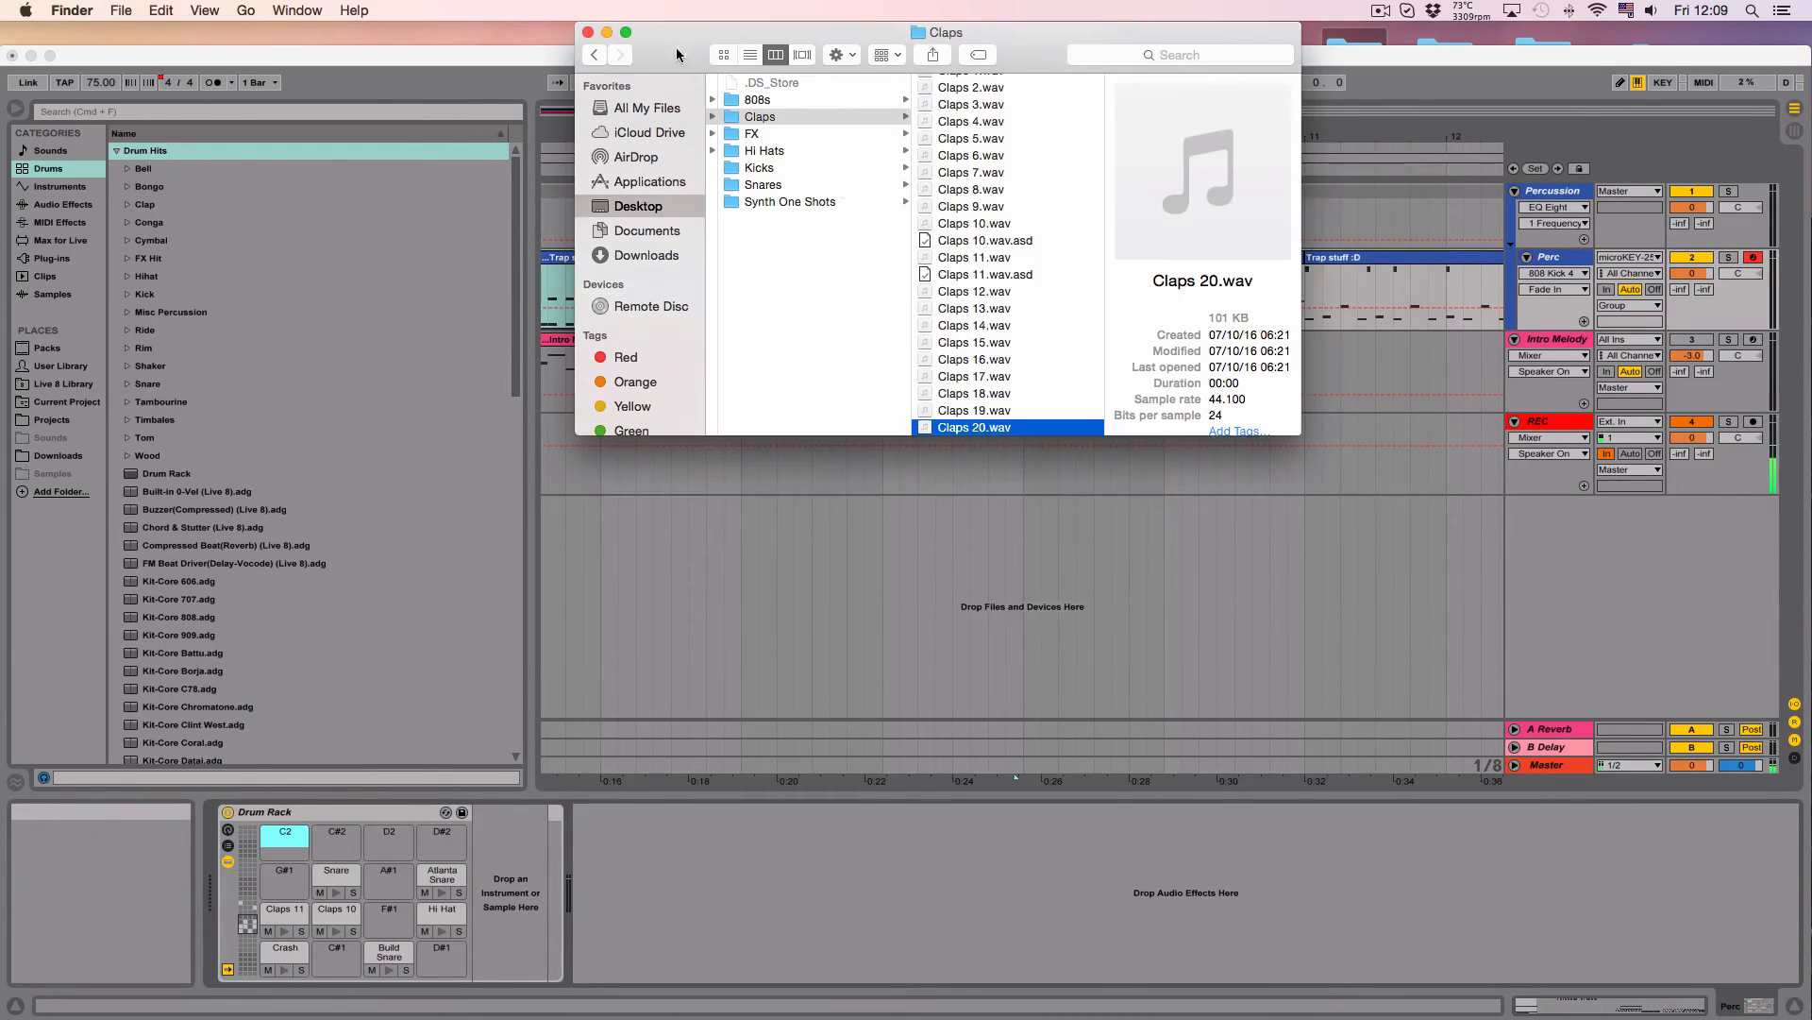
left_click_drag(973, 430, 285, 836)
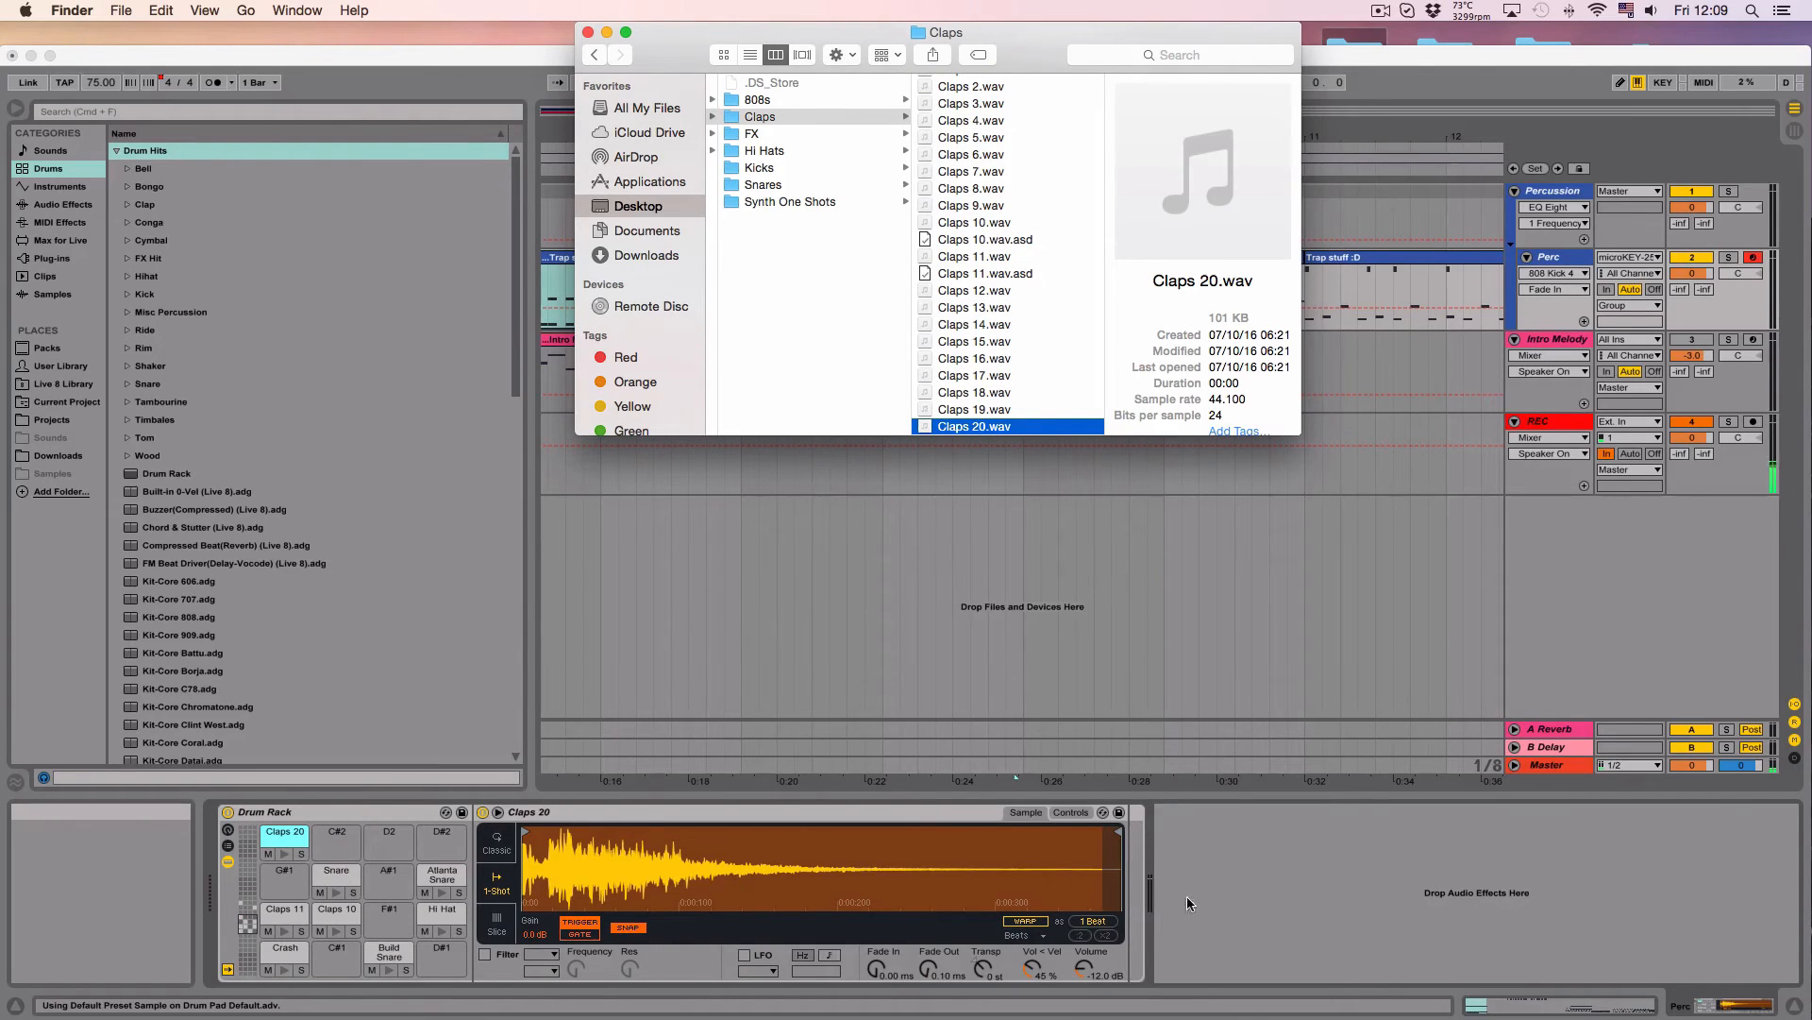
left_click(1186, 902)
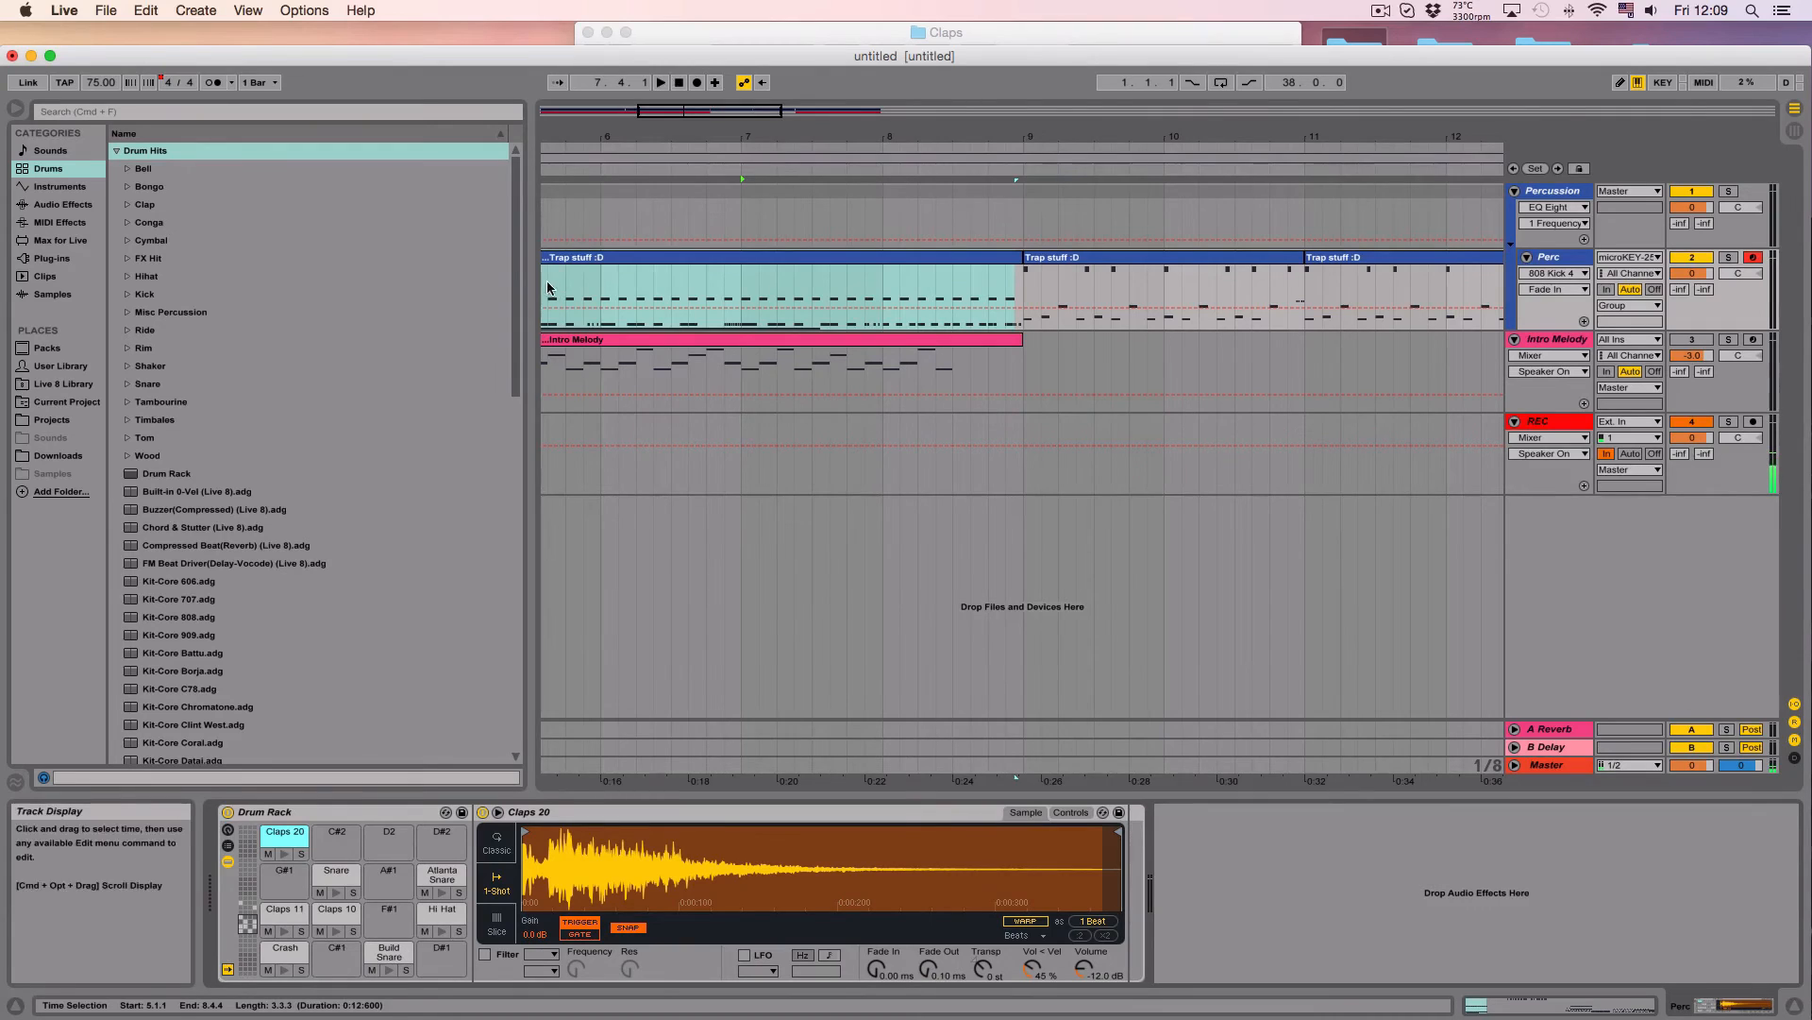
Step: Play from bar 7 and lower the Claps 20 sample's volume to -17.7 dB
left_click(740, 286)
key("space")
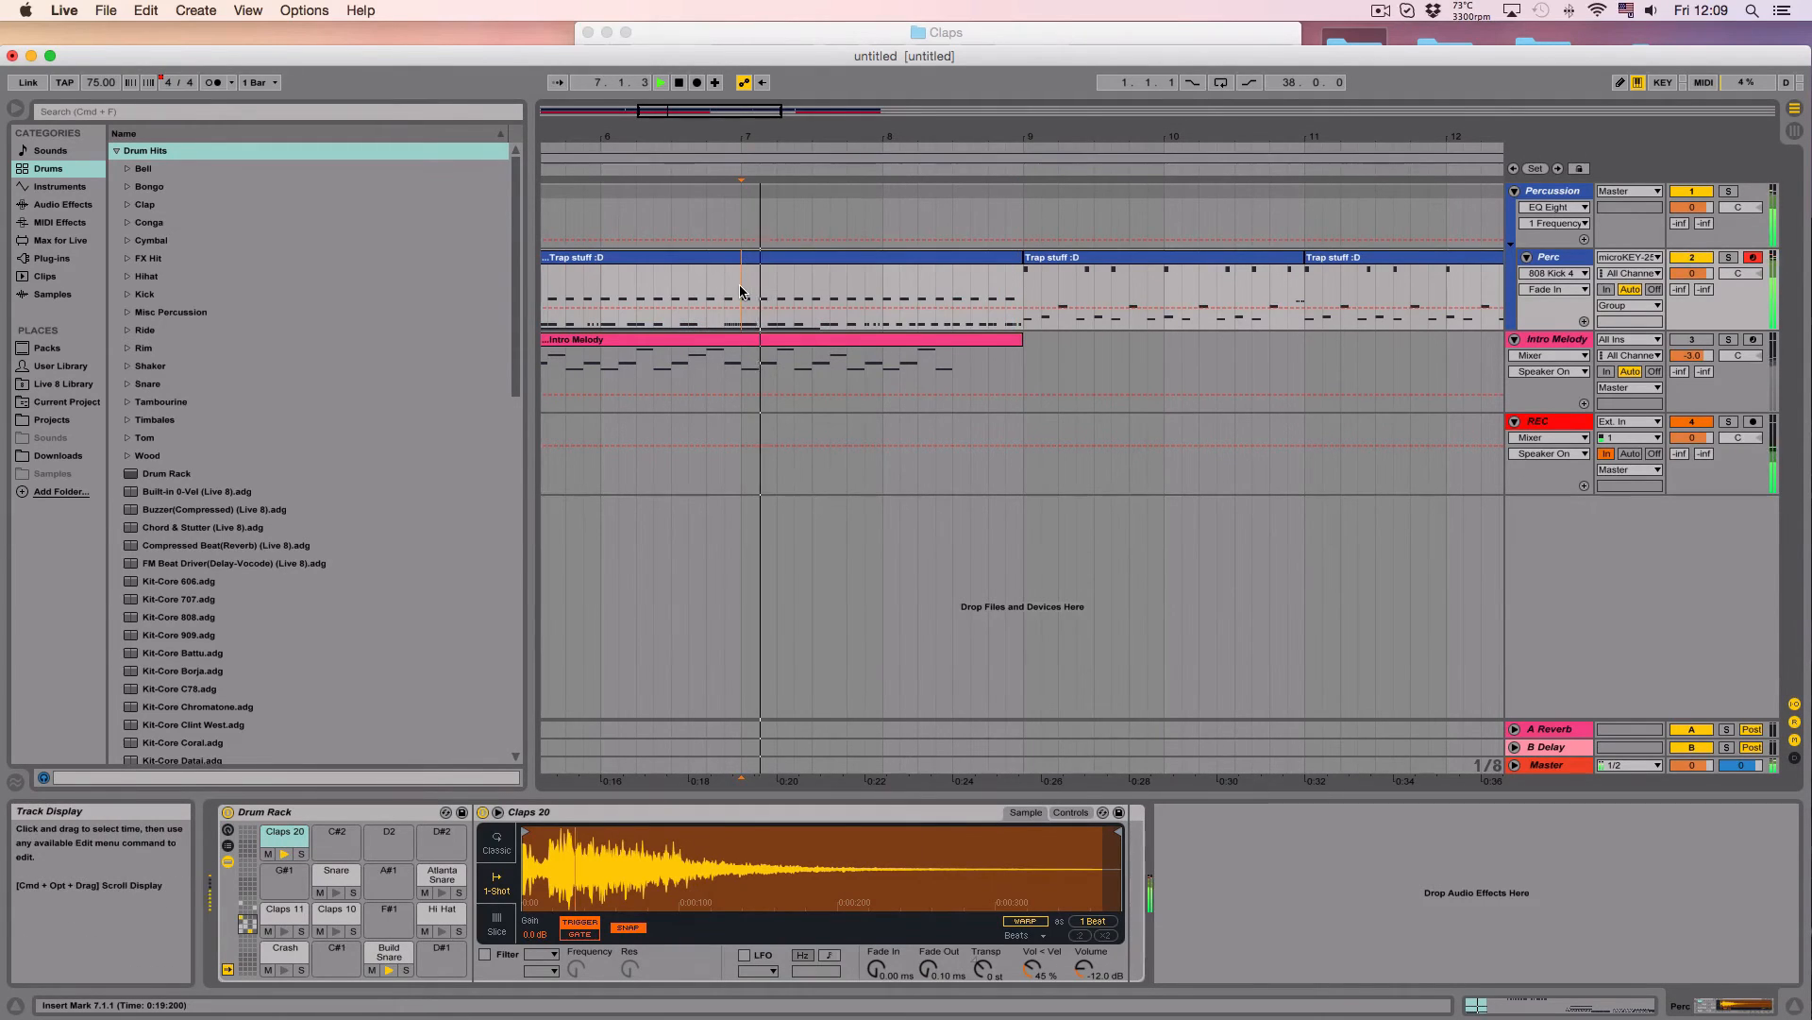
key("space")
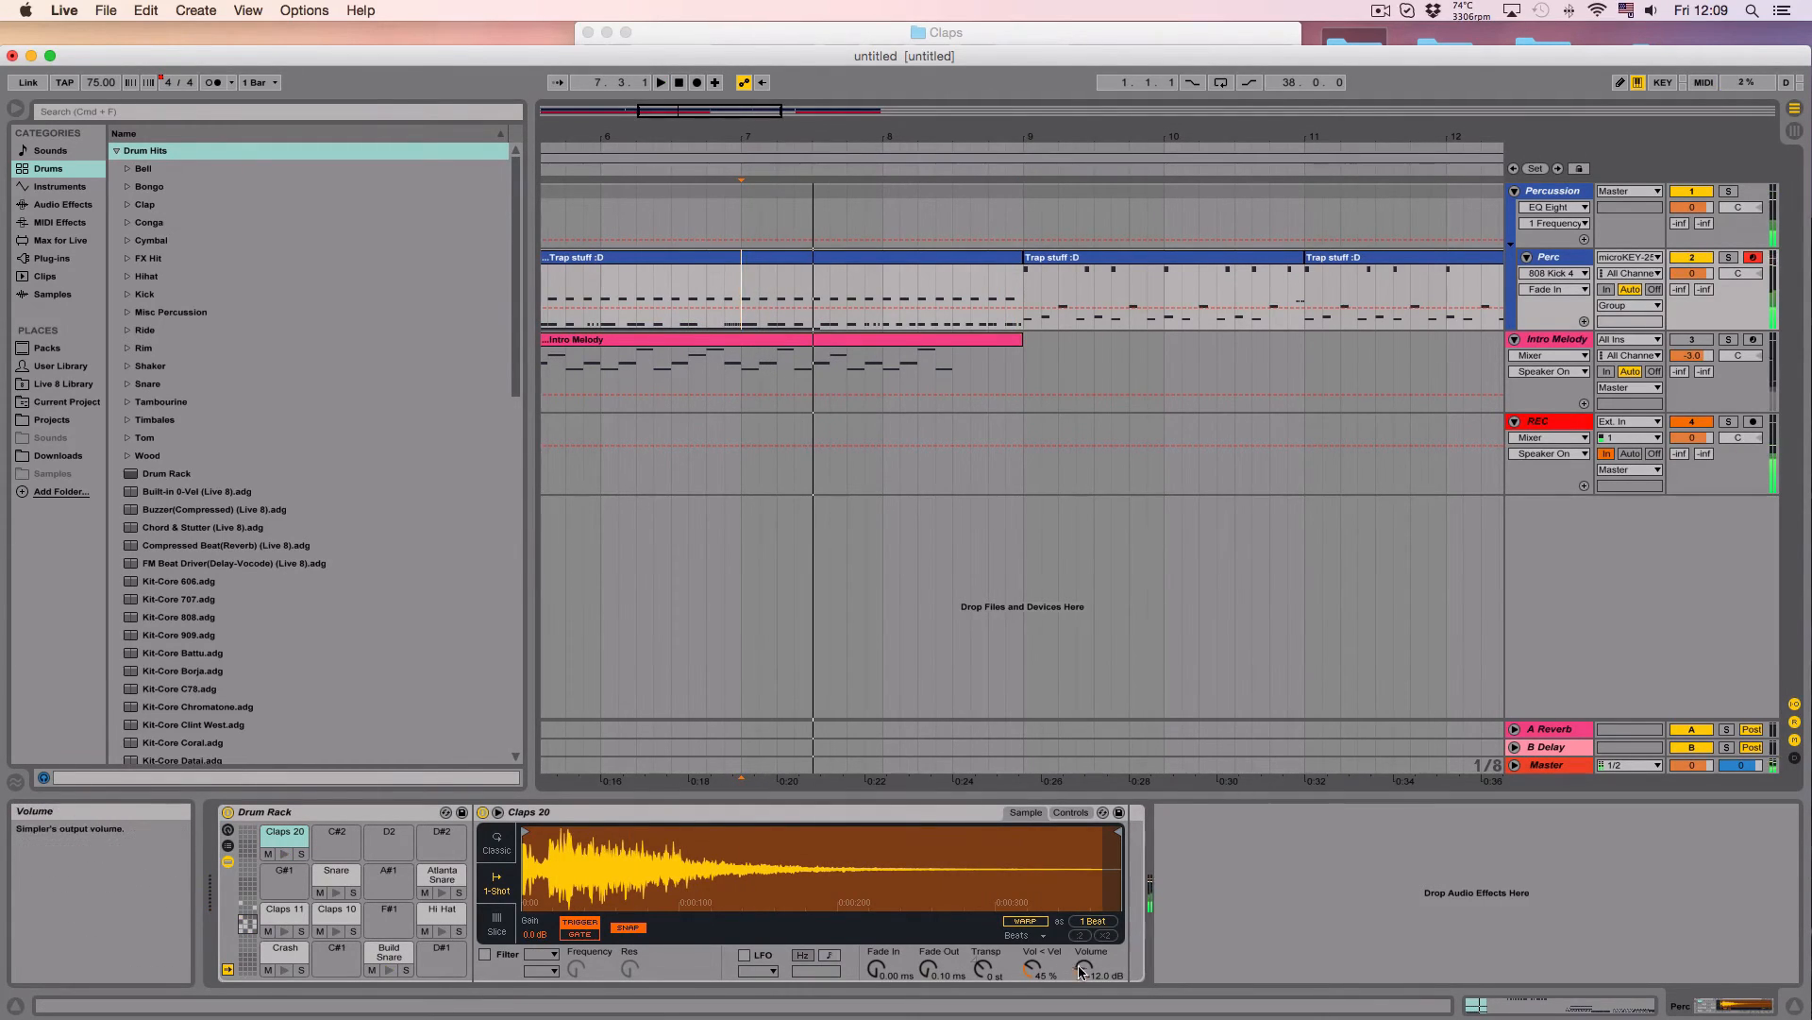
left_click_drag(1082, 972, 1082, 991)
key("space")
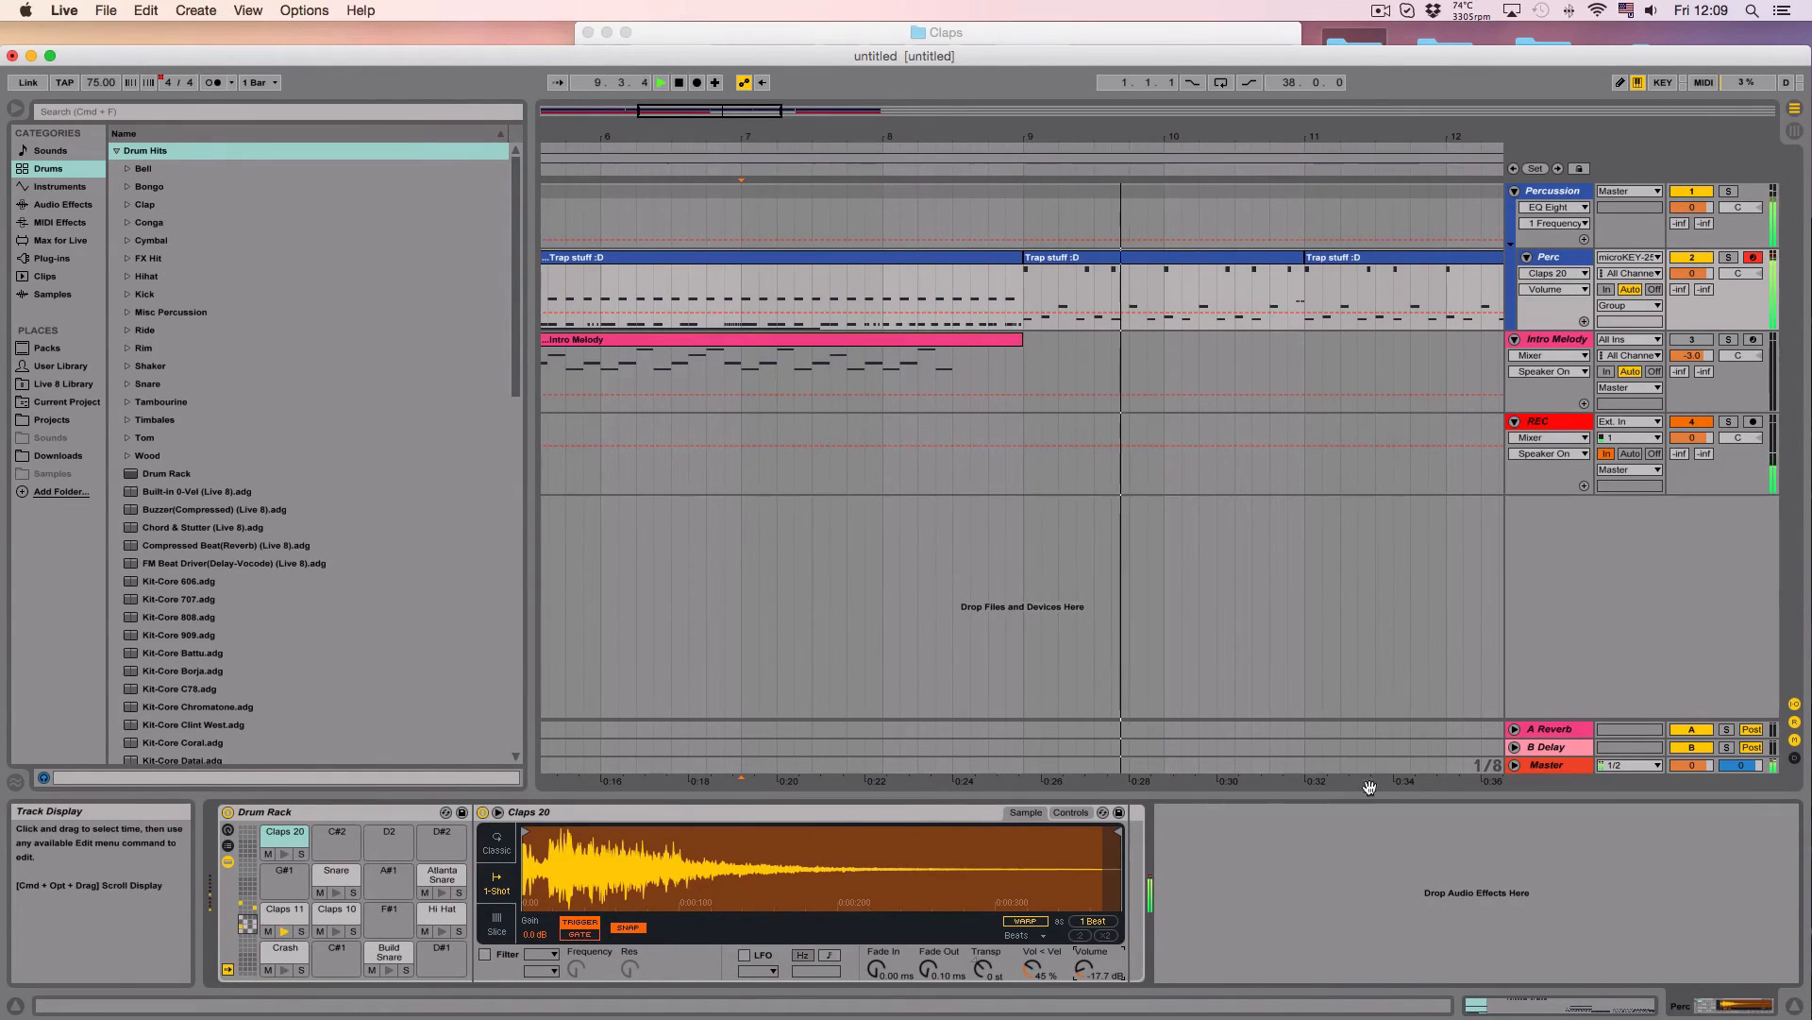
Step: Delete the last C2 clap notes from 4.4 onward in the intro Trap stuff clip
left_click(1473, 1010)
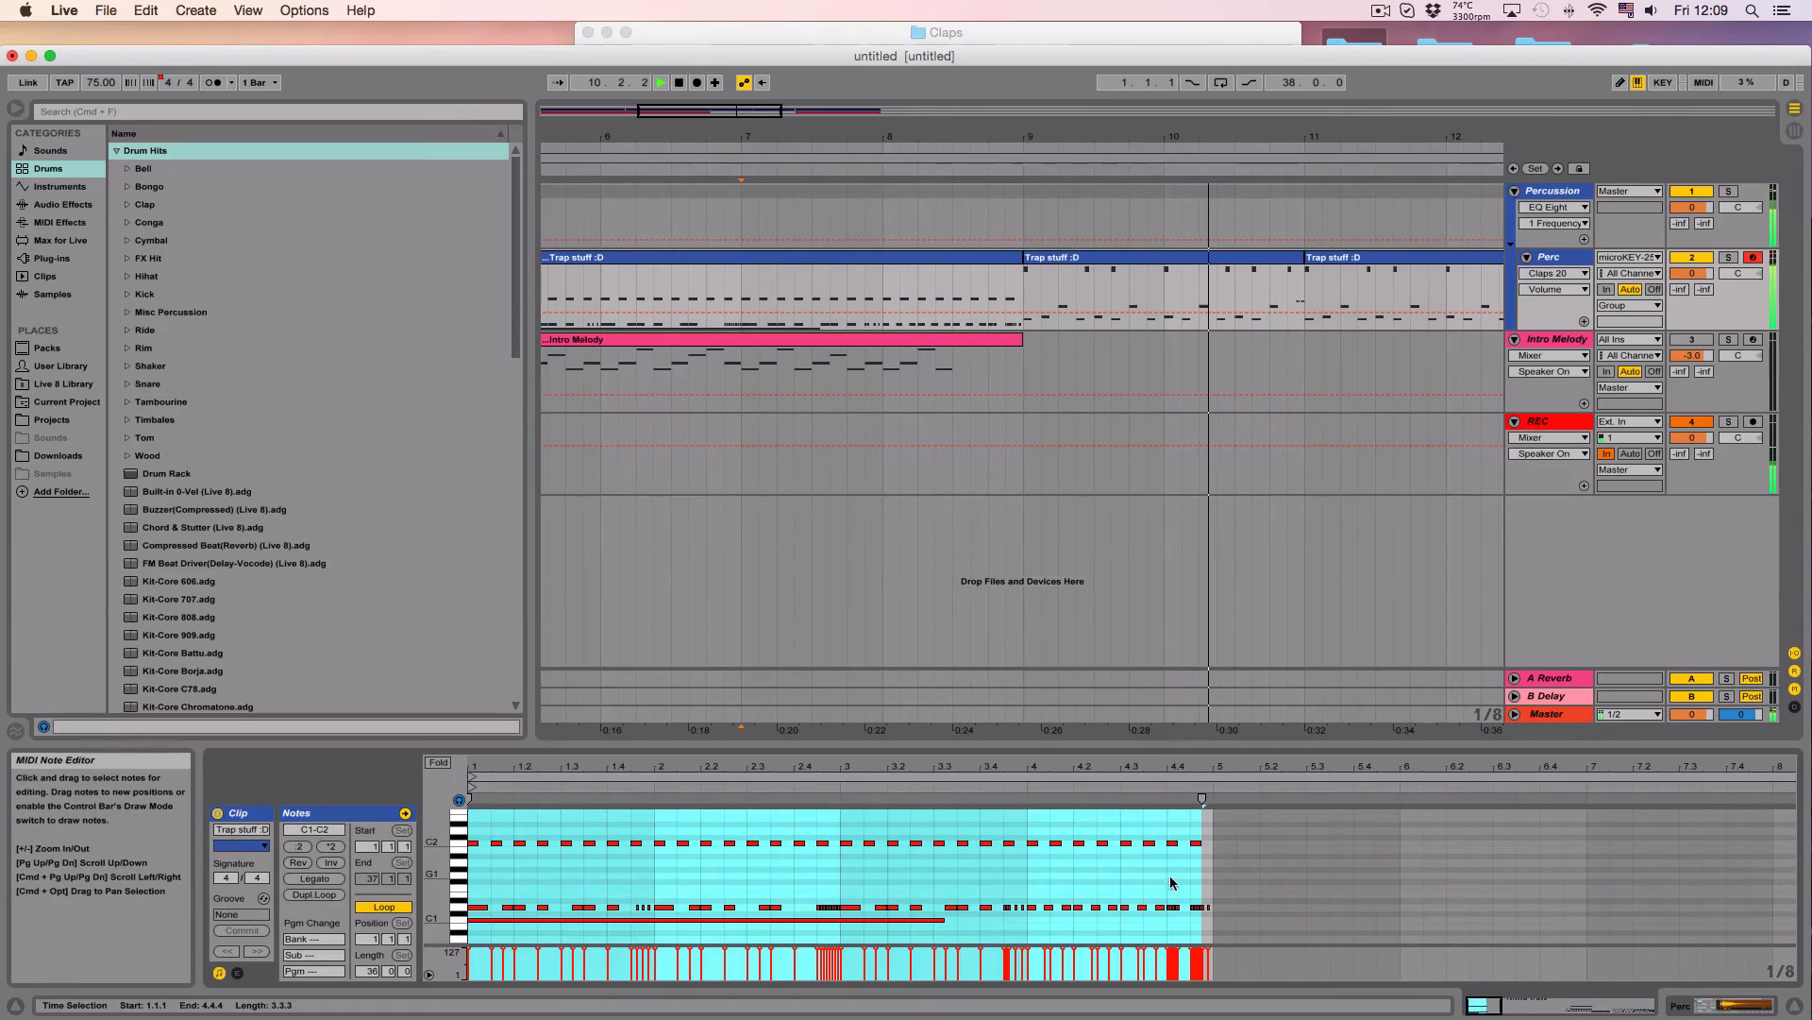
left_click_drag(1168, 827, 1202, 859)
key("Delete")
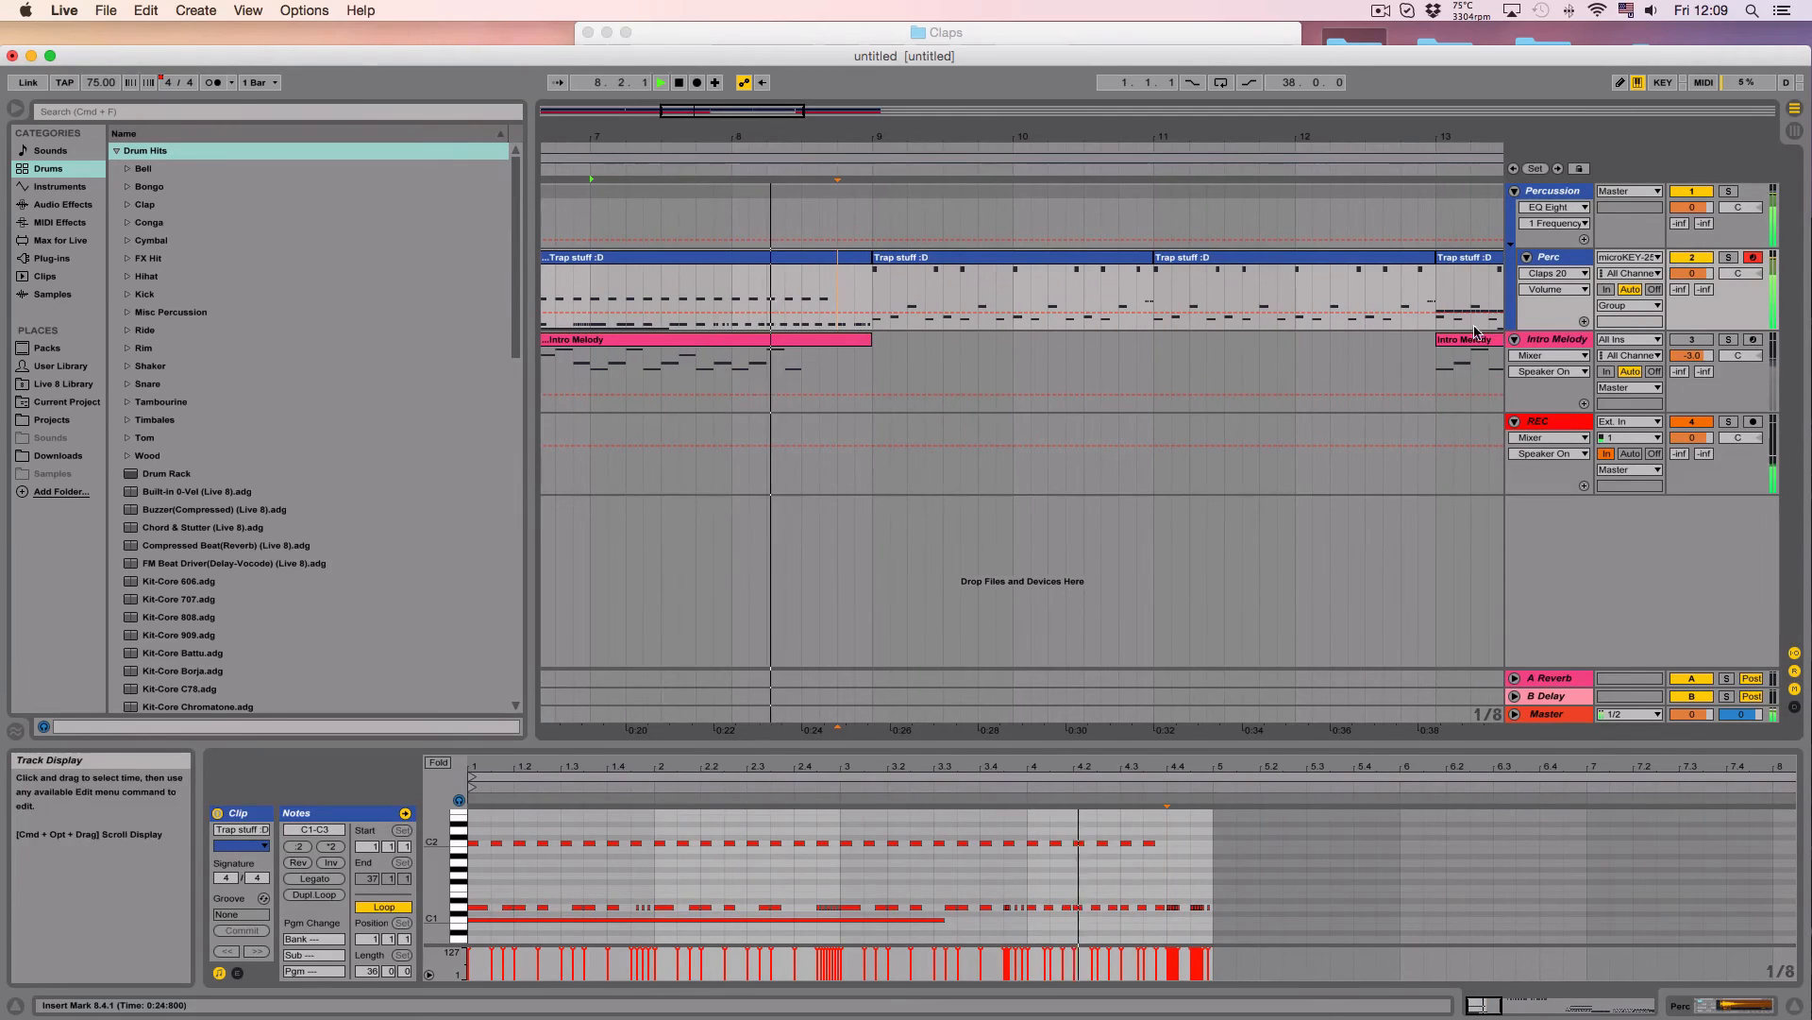
Step: Toggle the Intro Melody track's activator and play the arrangement from bar 13
left_click(1692, 339)
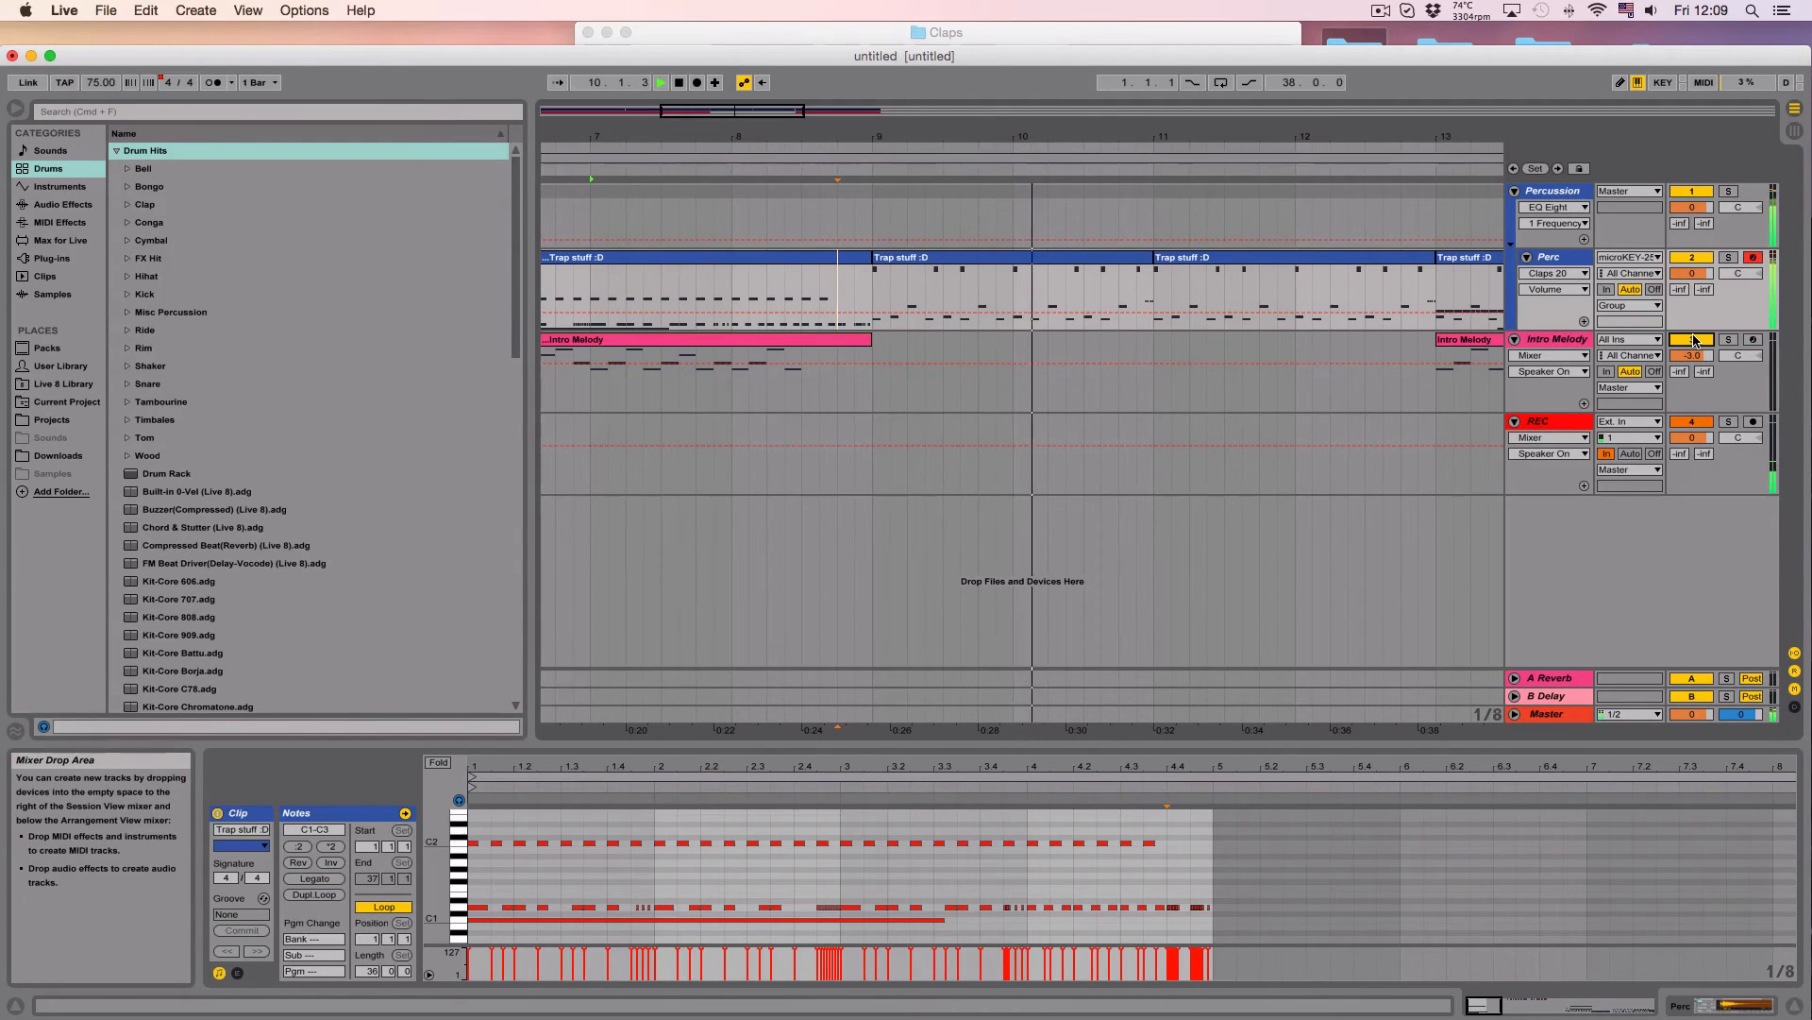
key("space")
scroll(777, 297, "right", 10)
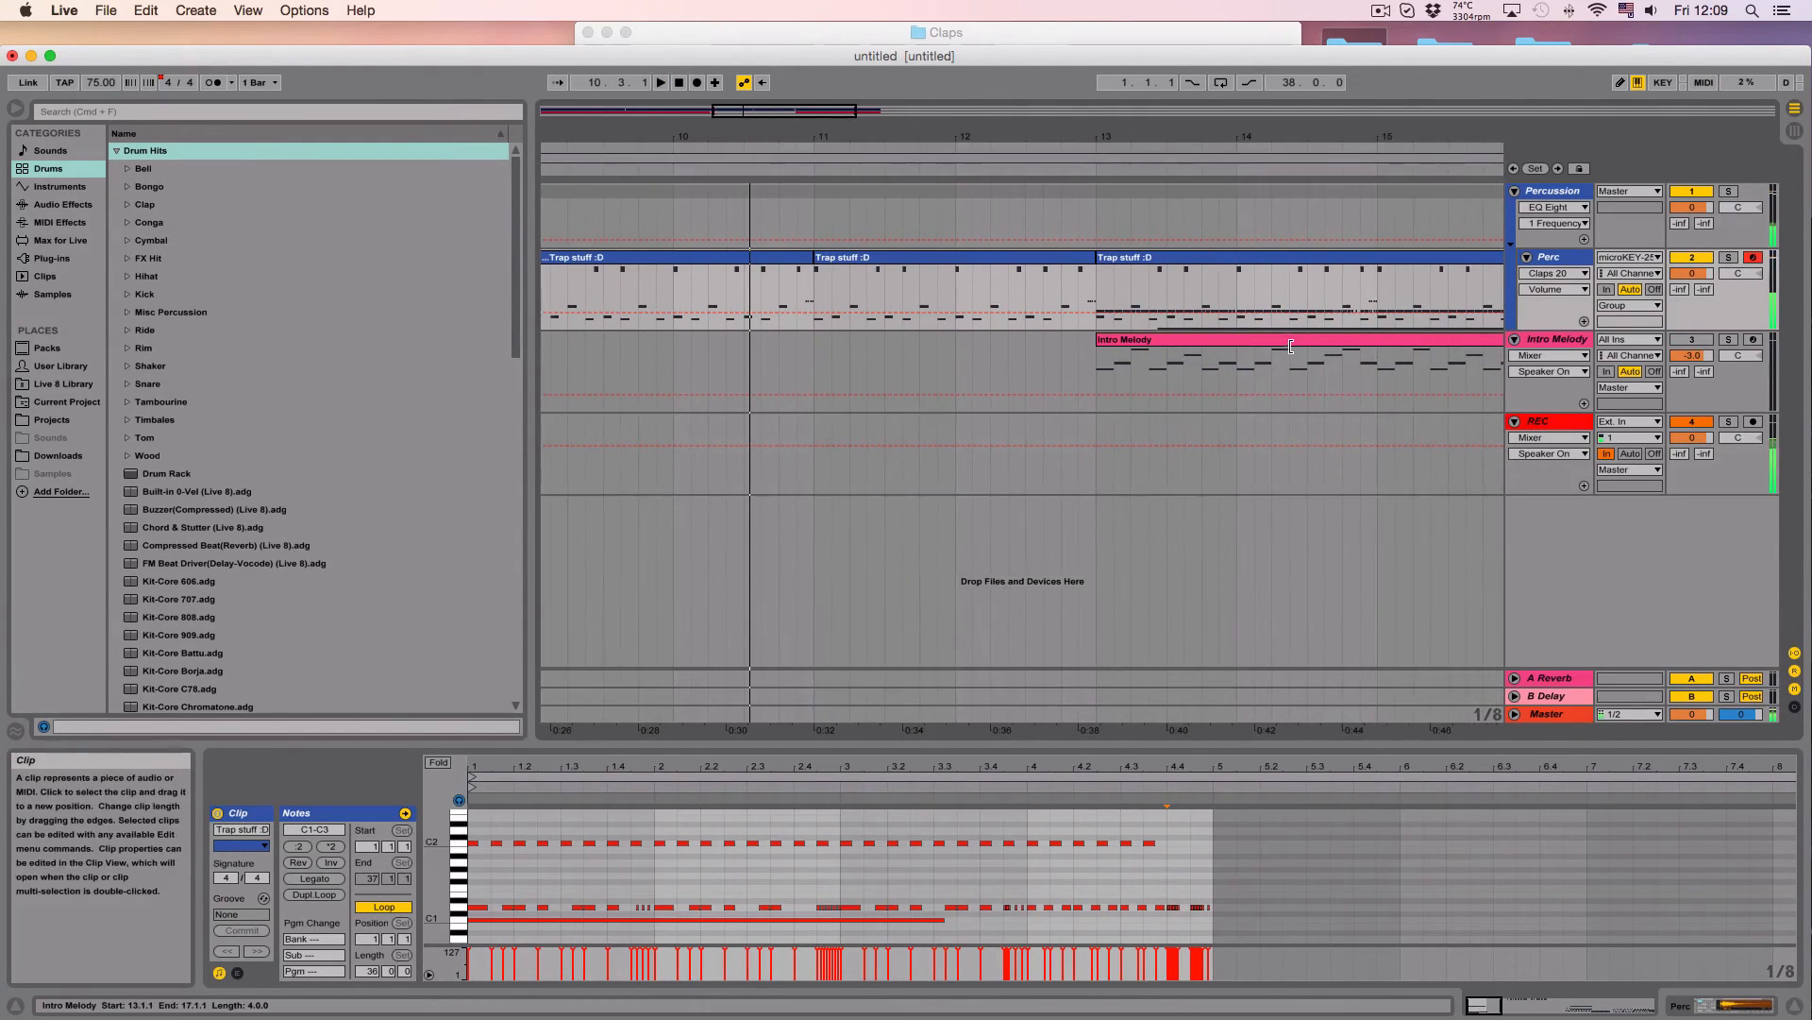
left_click(777, 297)
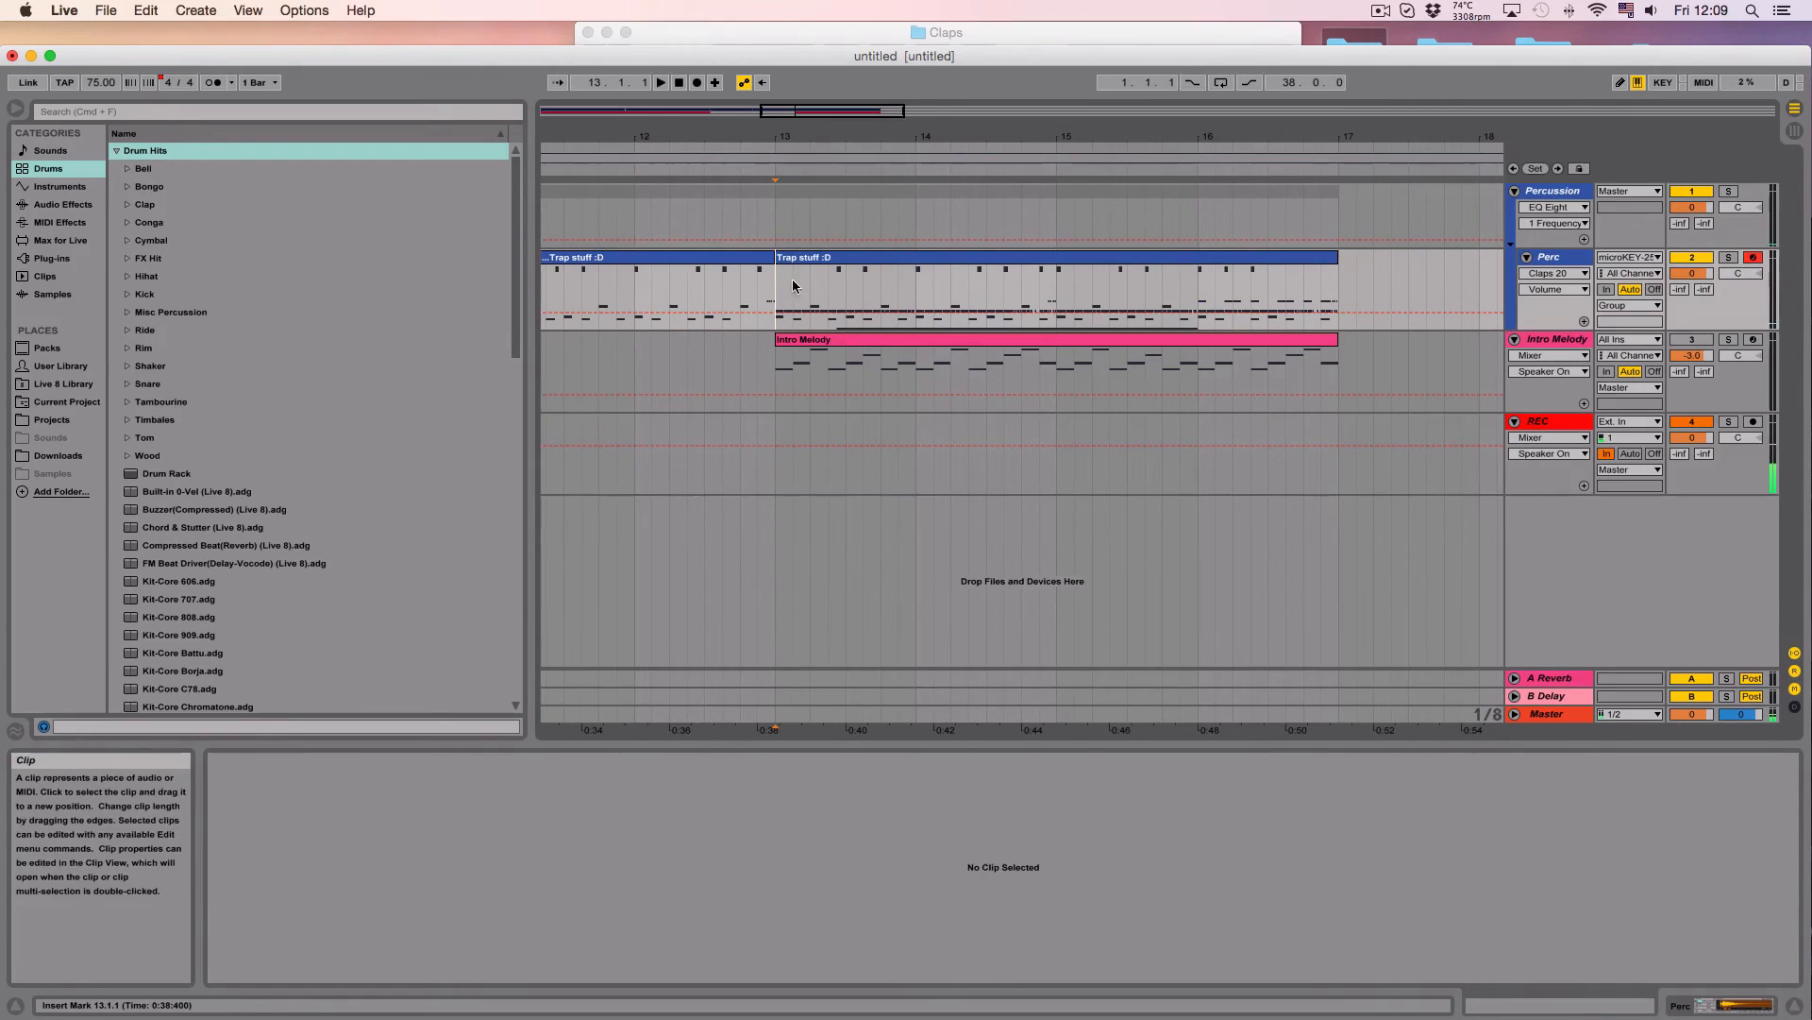
key("space")
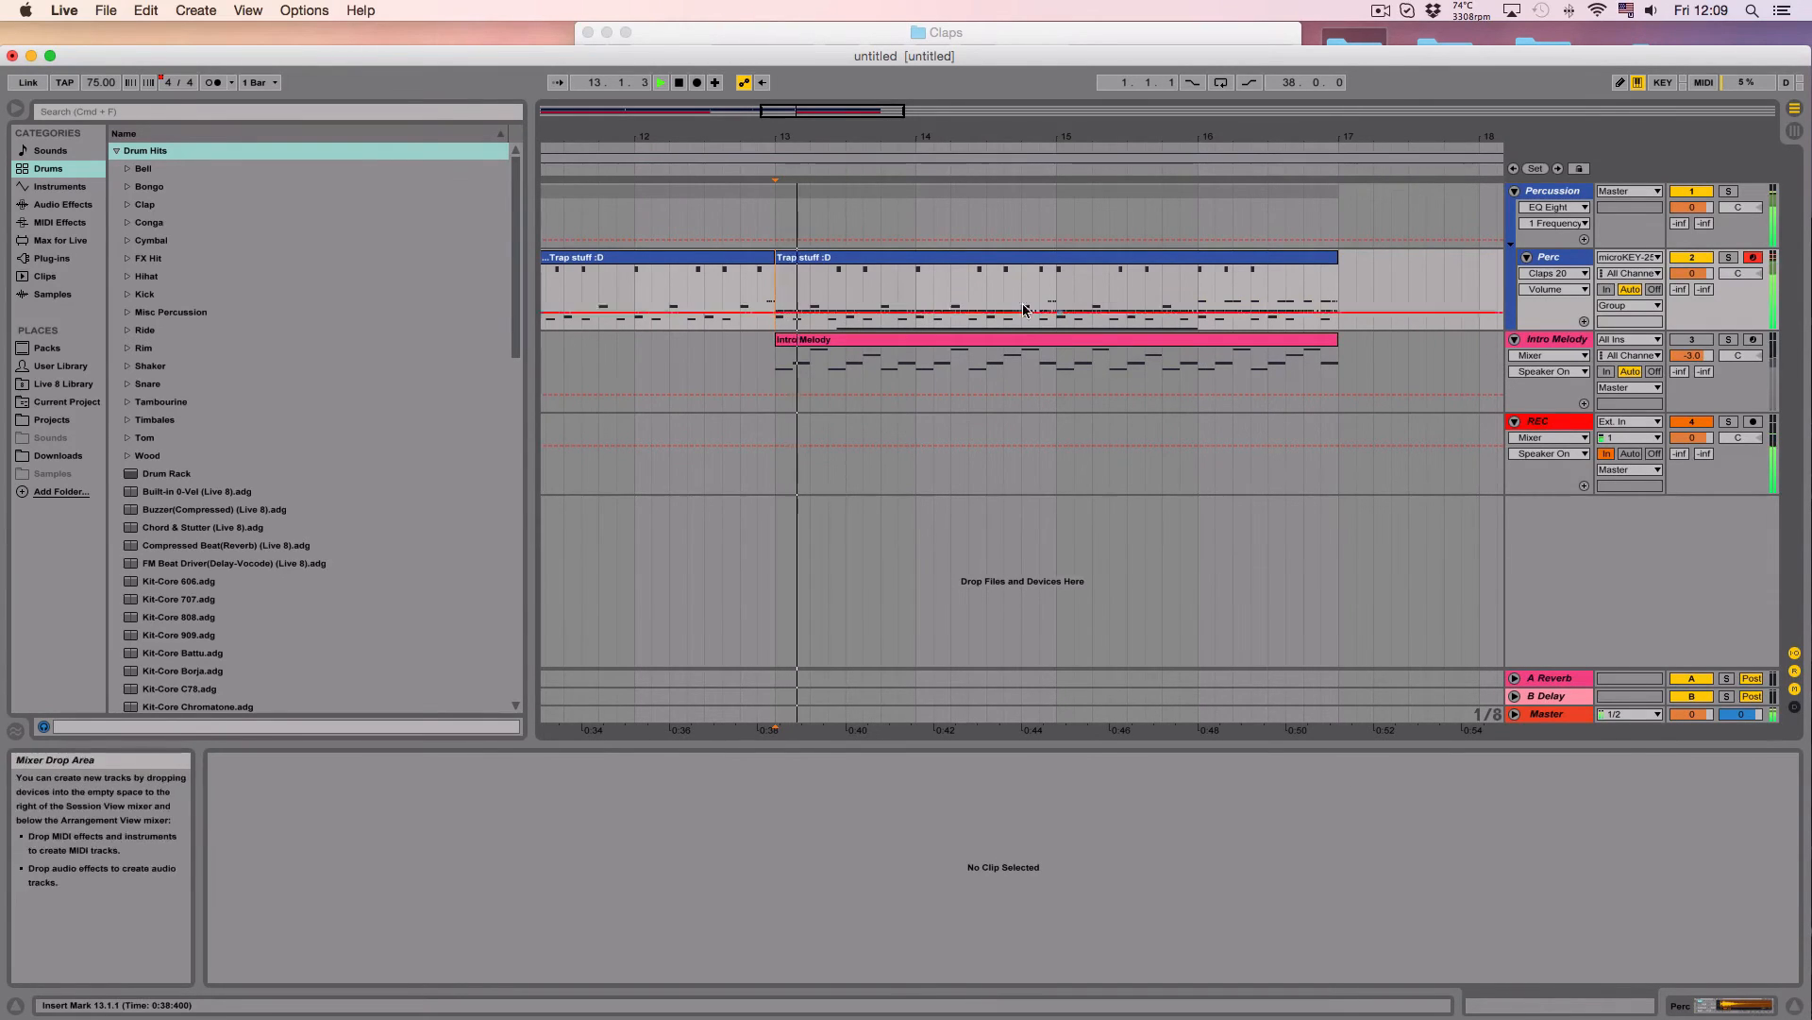
Step: Open the Trap stuff clip at bar 13 and examine its notes across the full pitch range
double_click(775, 291)
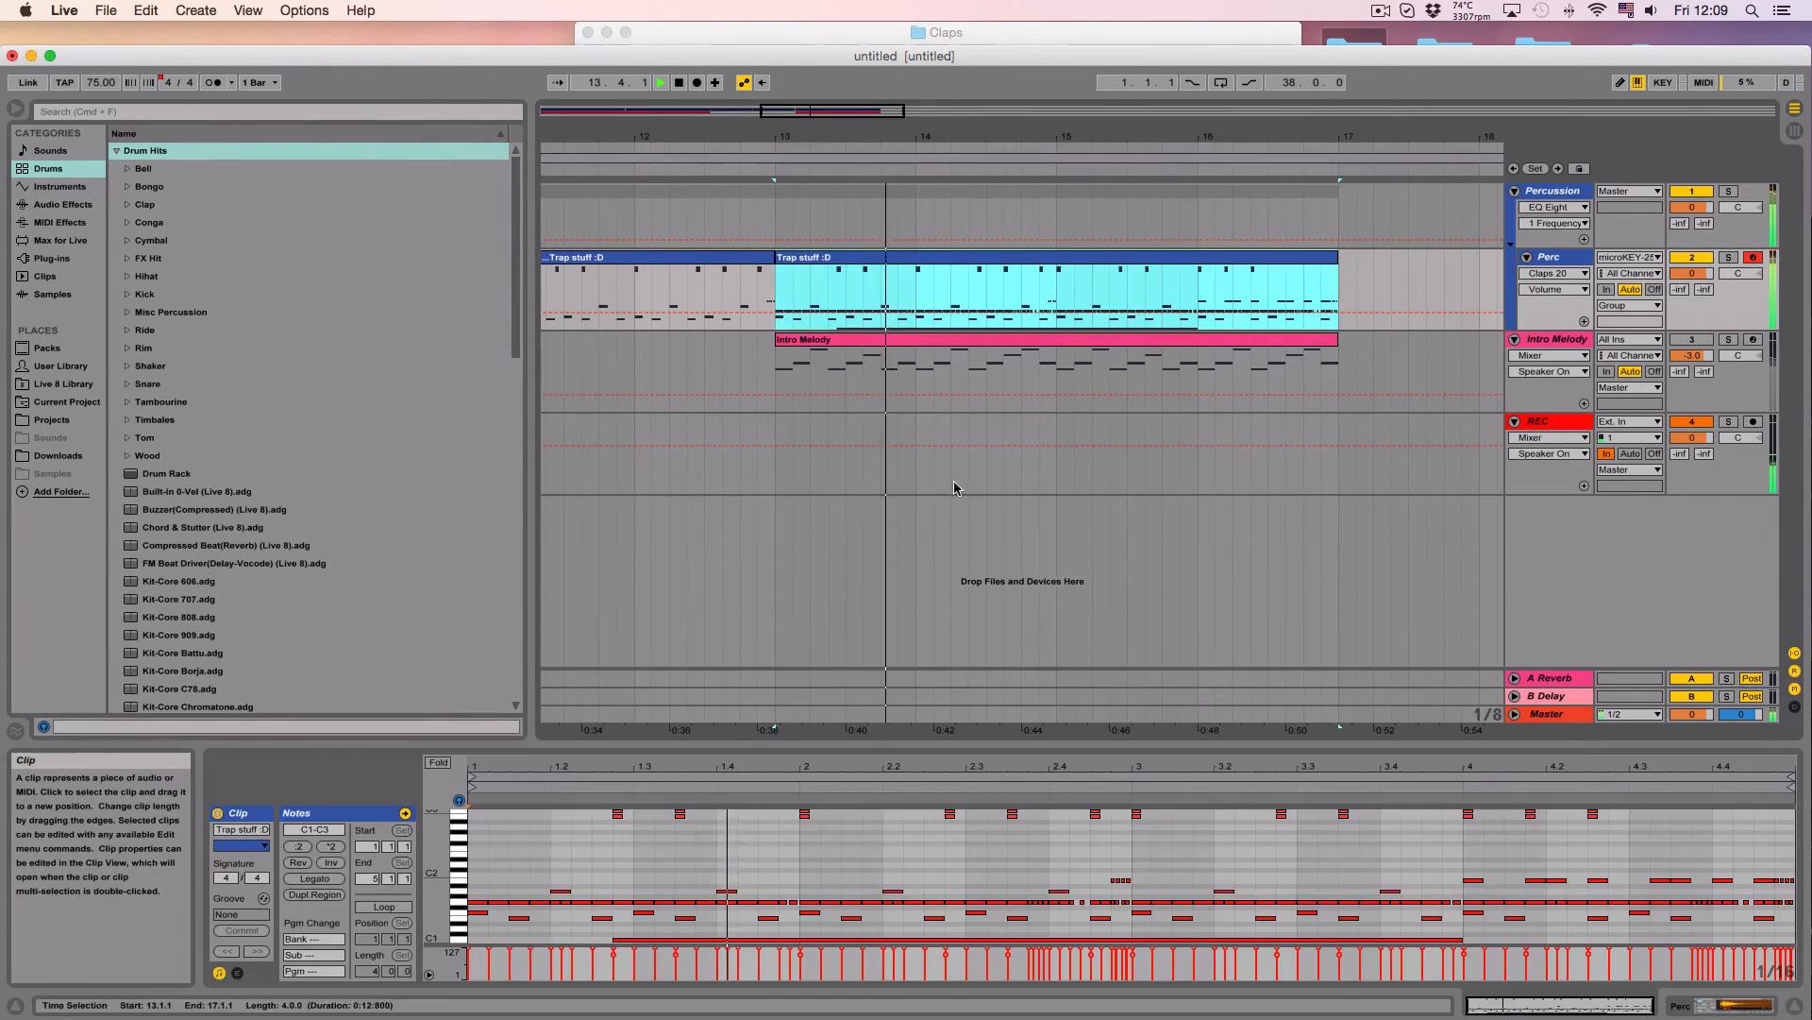
scroll(1029, 869, "down", 4)
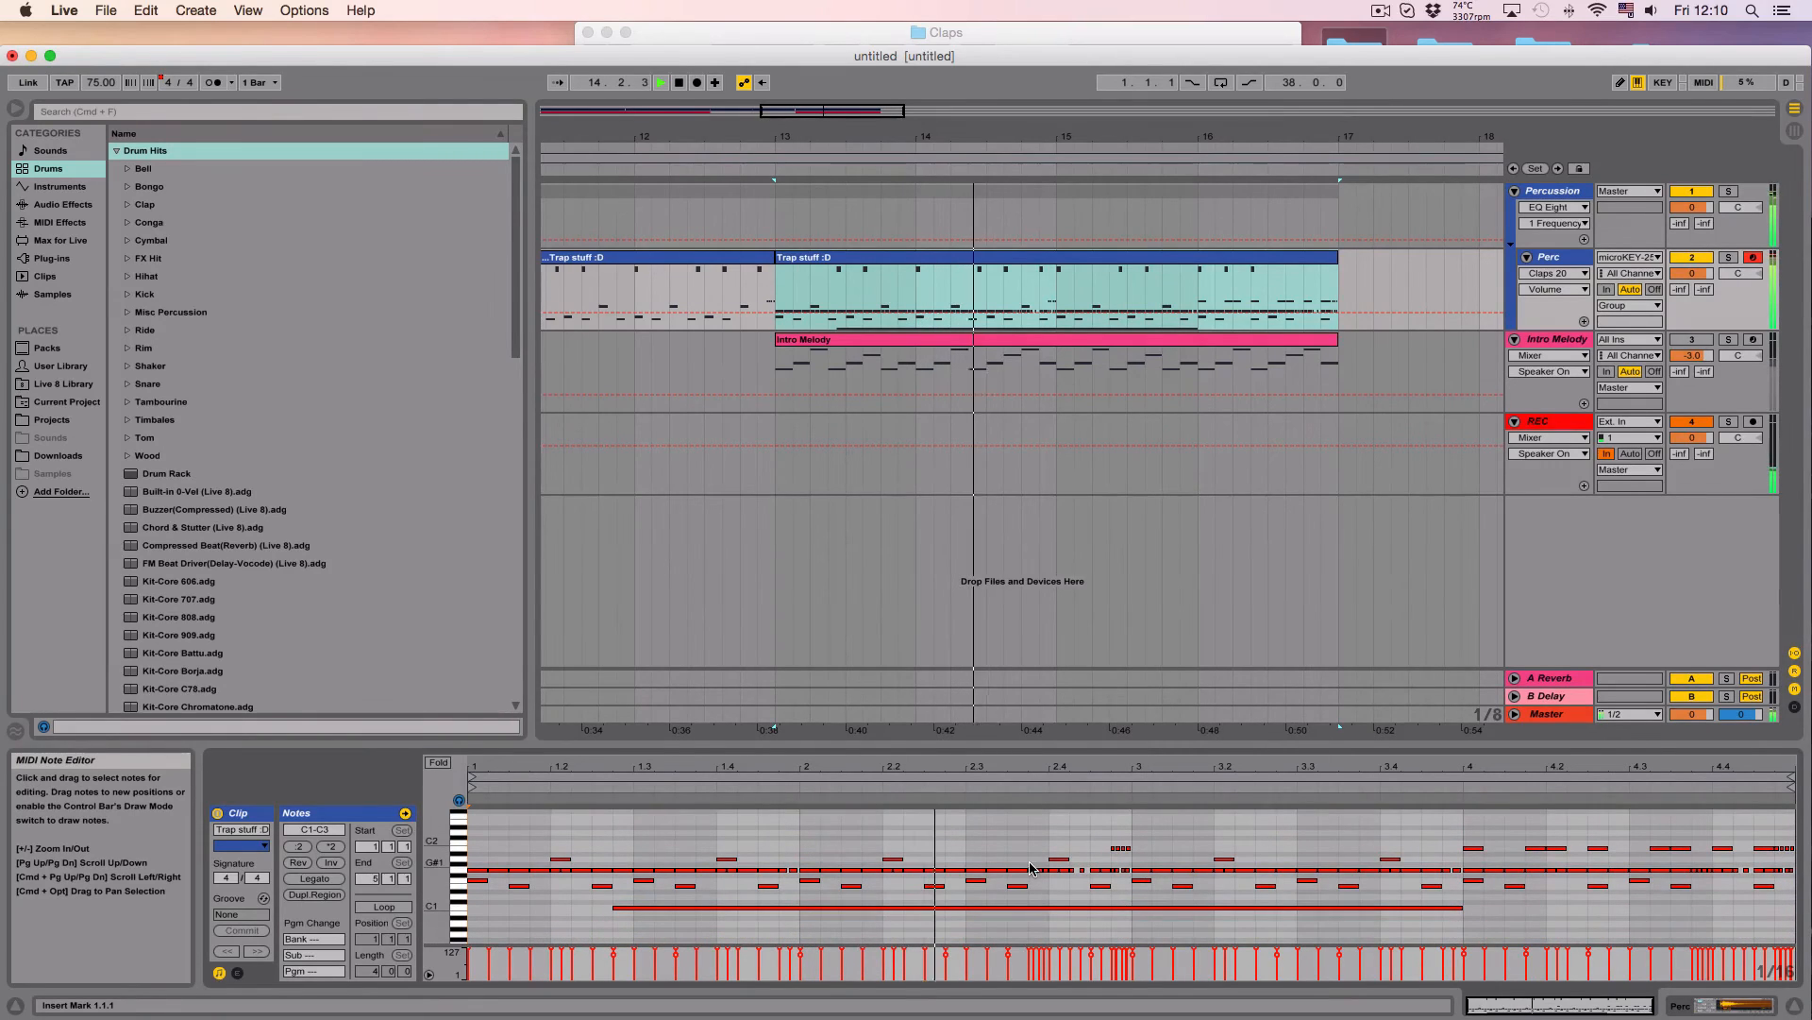
scroll(1037, 867, "up", 1)
key("space")
scroll(628, 455, "right", 3)
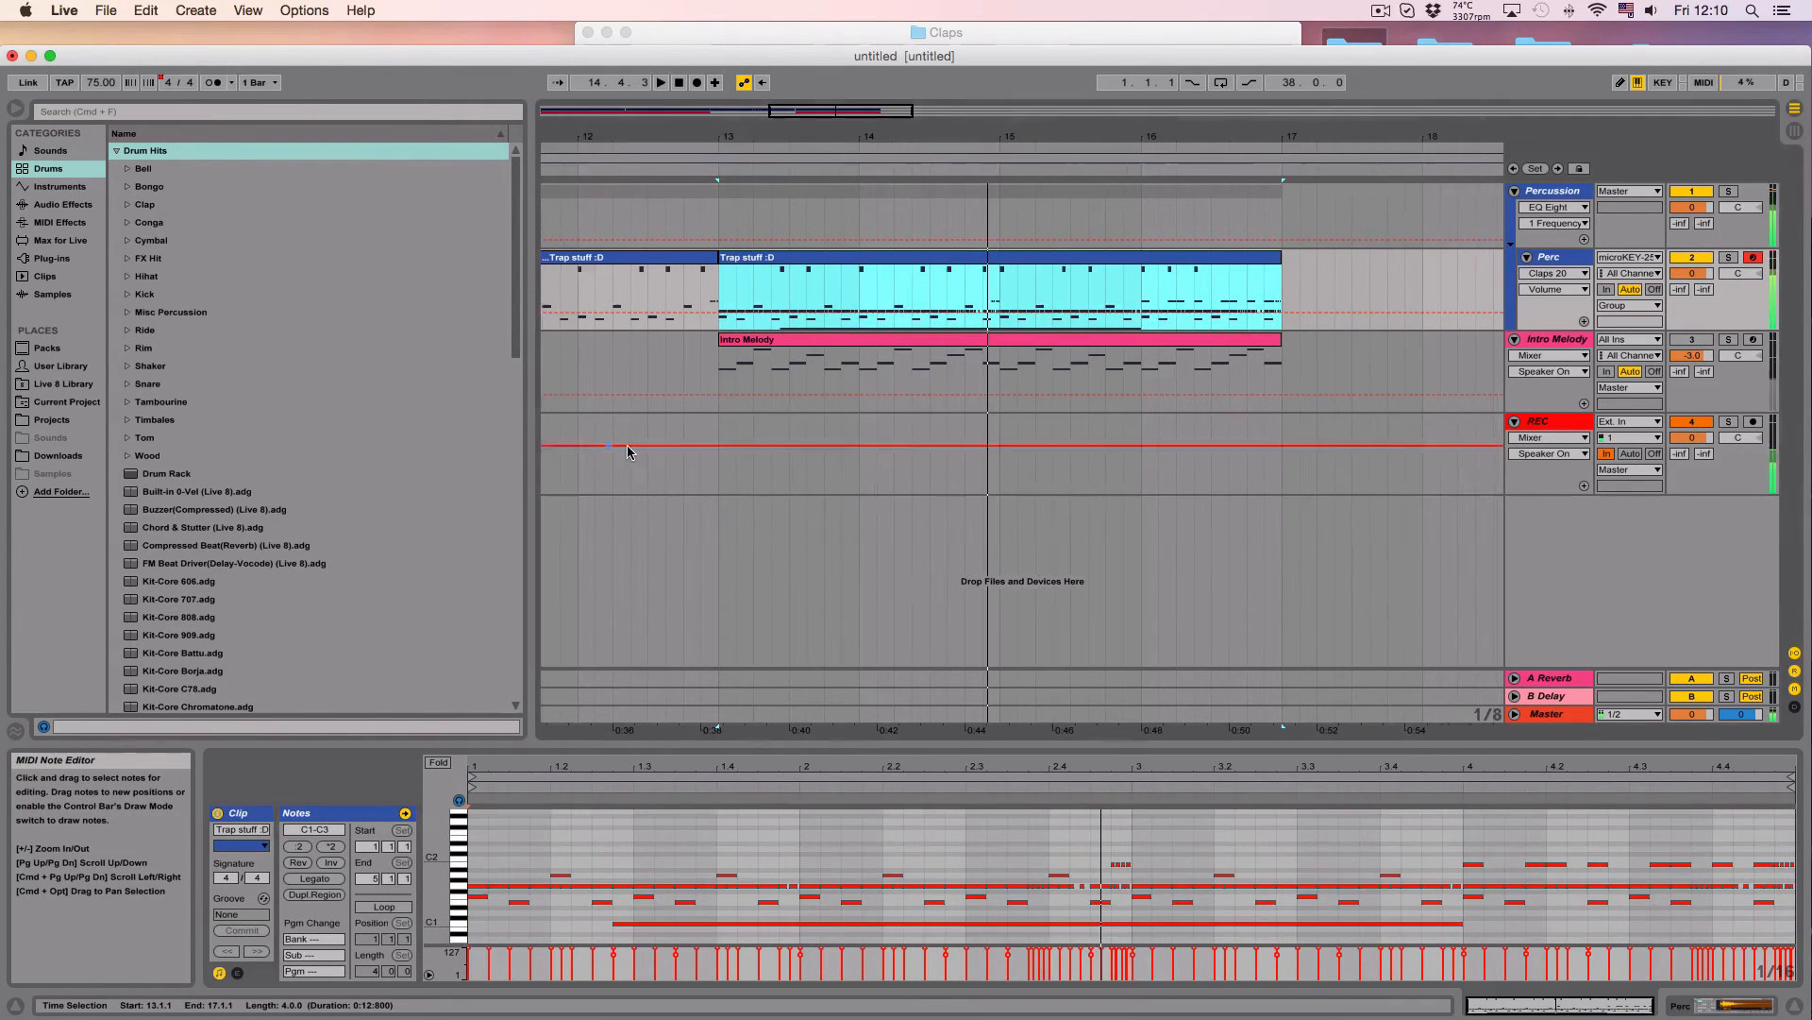
left_click(1085, 862)
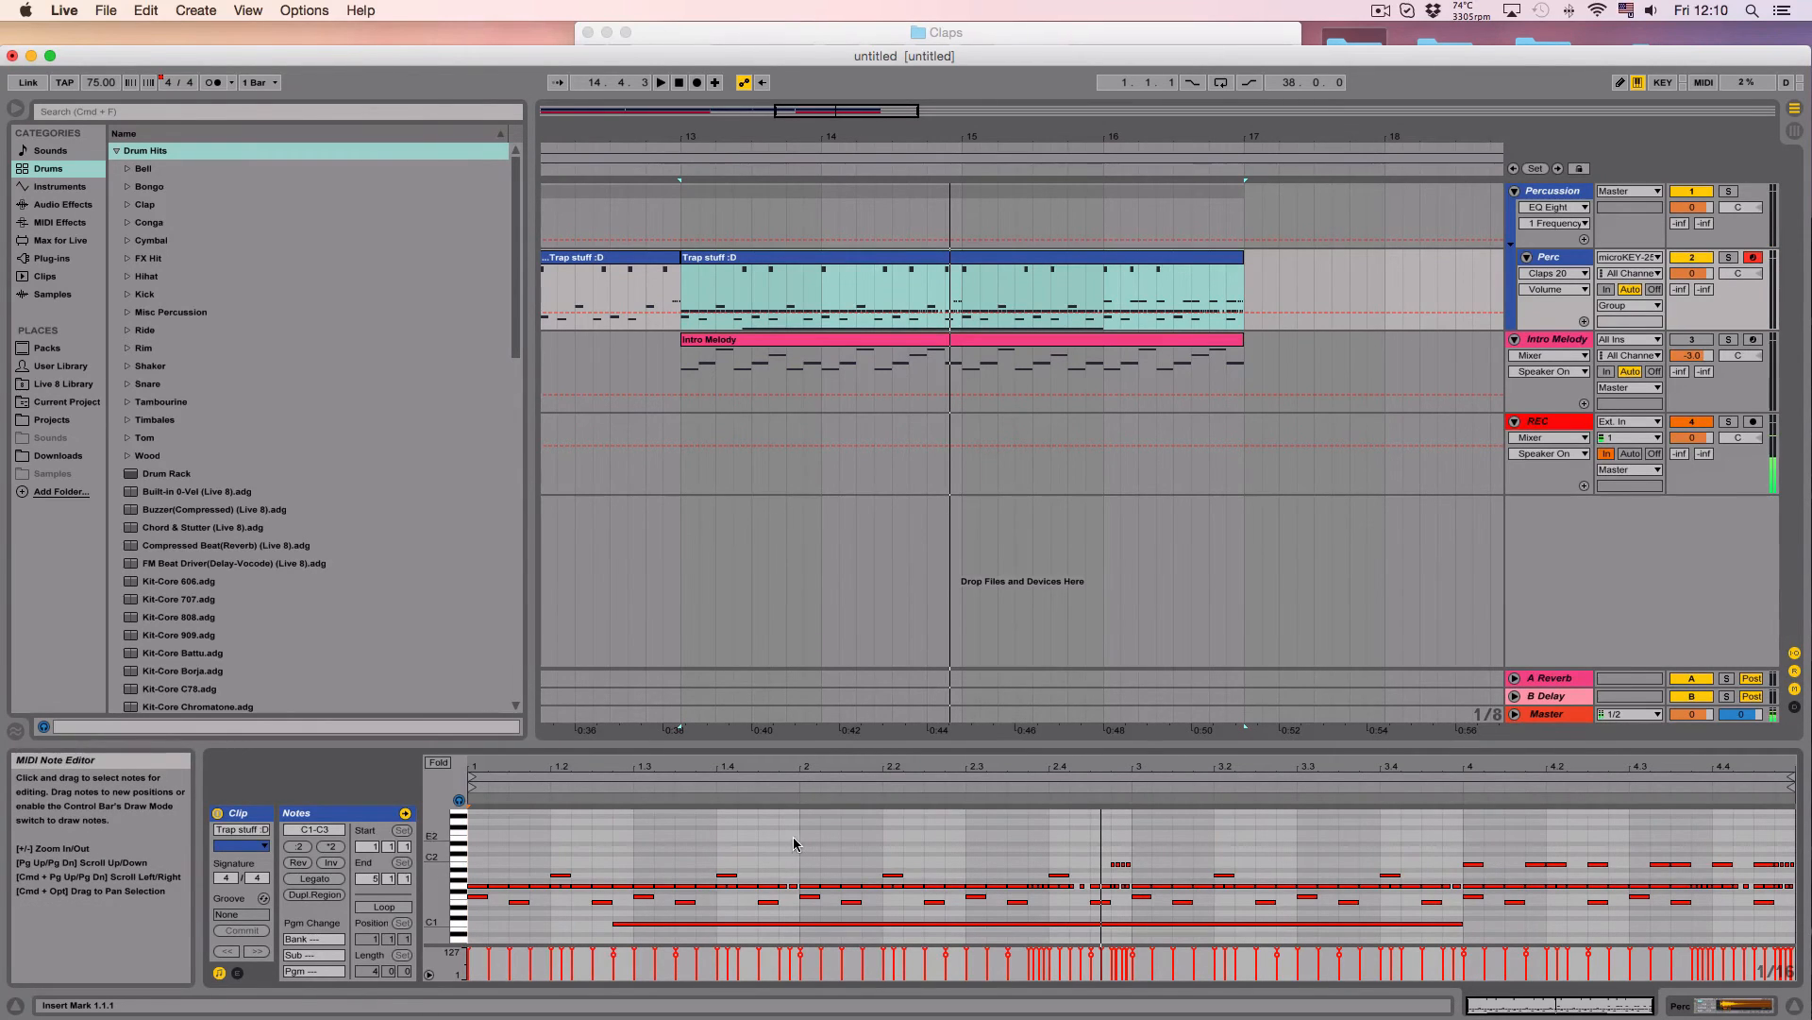
left_click(734, 296)
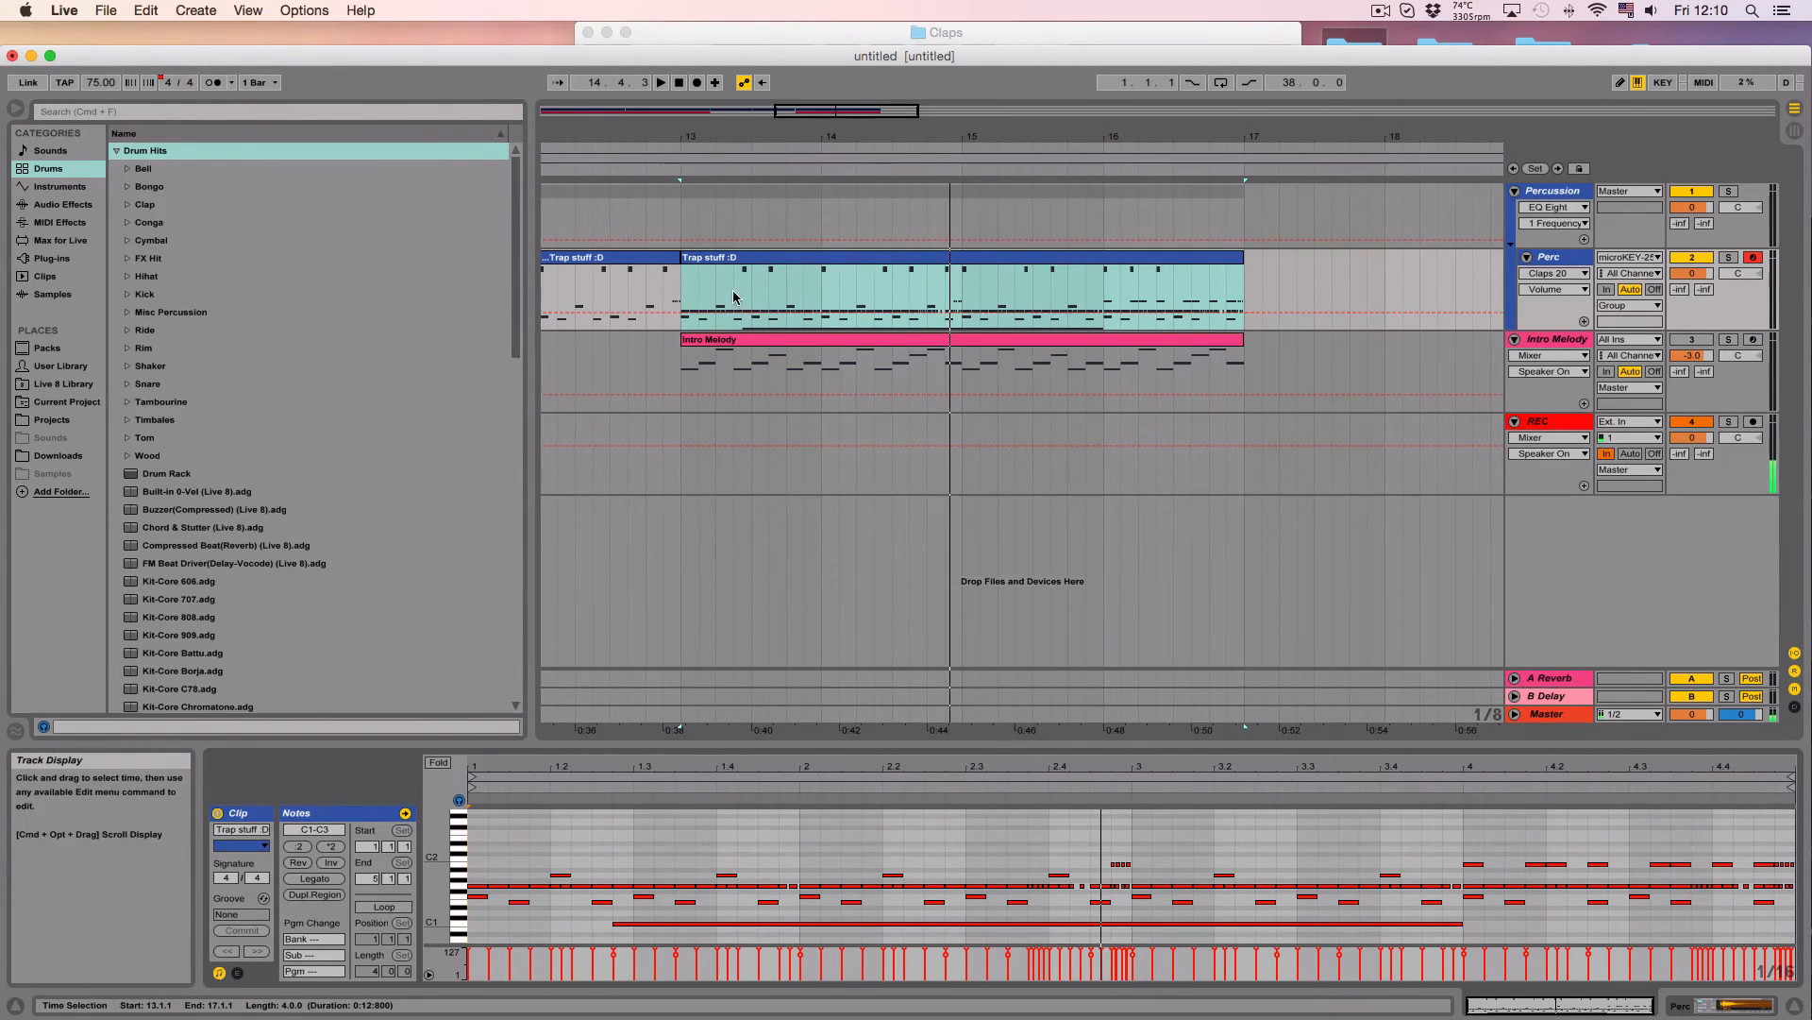
scroll(734, 296, "left", 3)
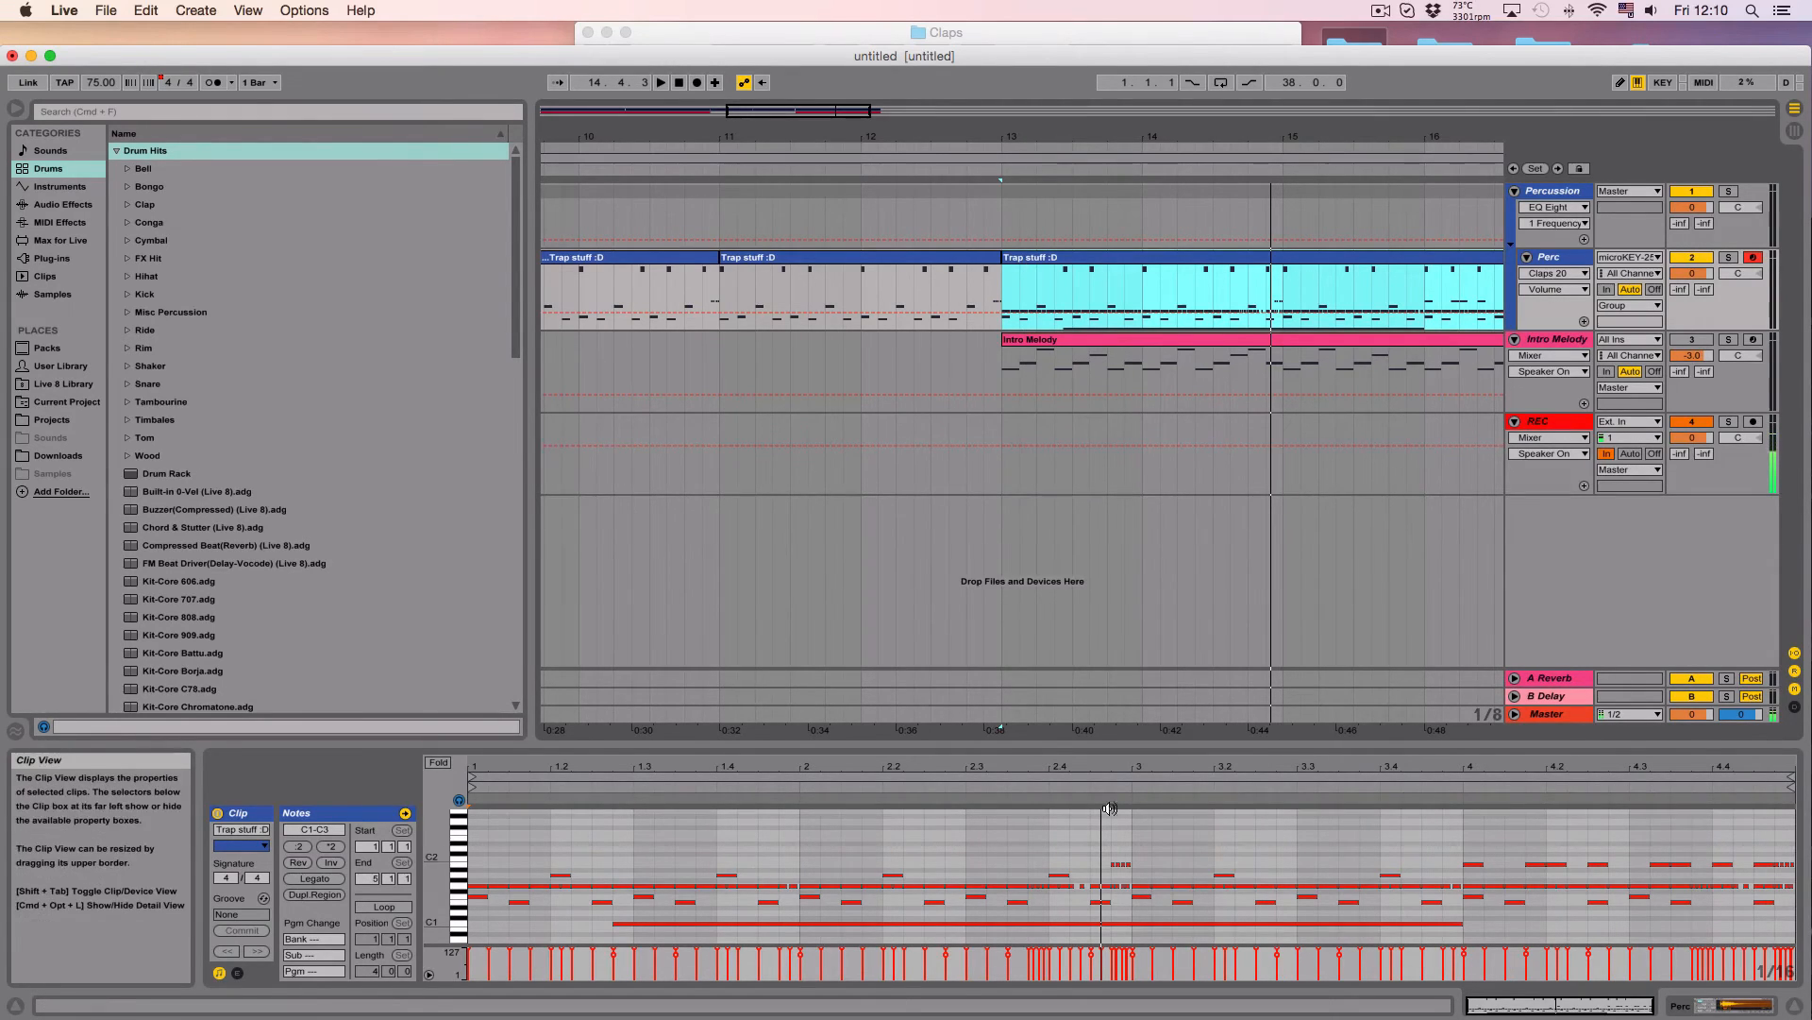
scroll(988, 839, "up", 2)
scroll(985, 834, "up", 3)
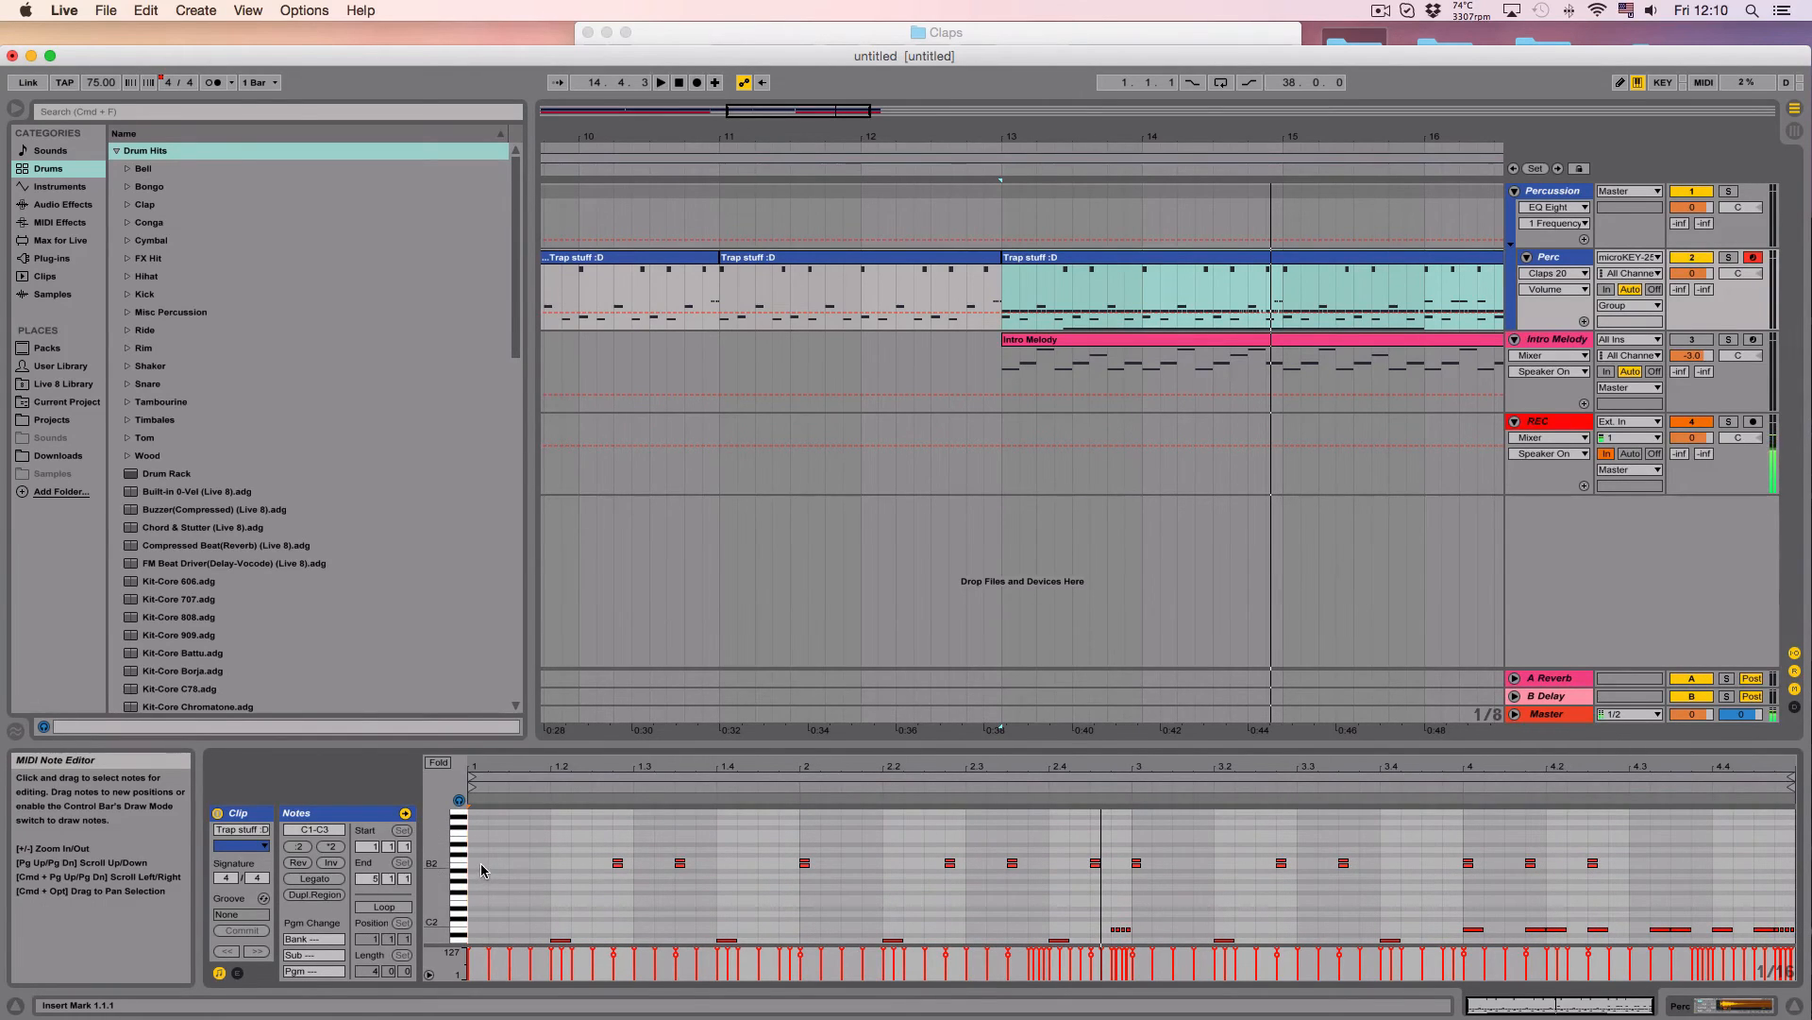
scroll(480, 862, "down", 8)
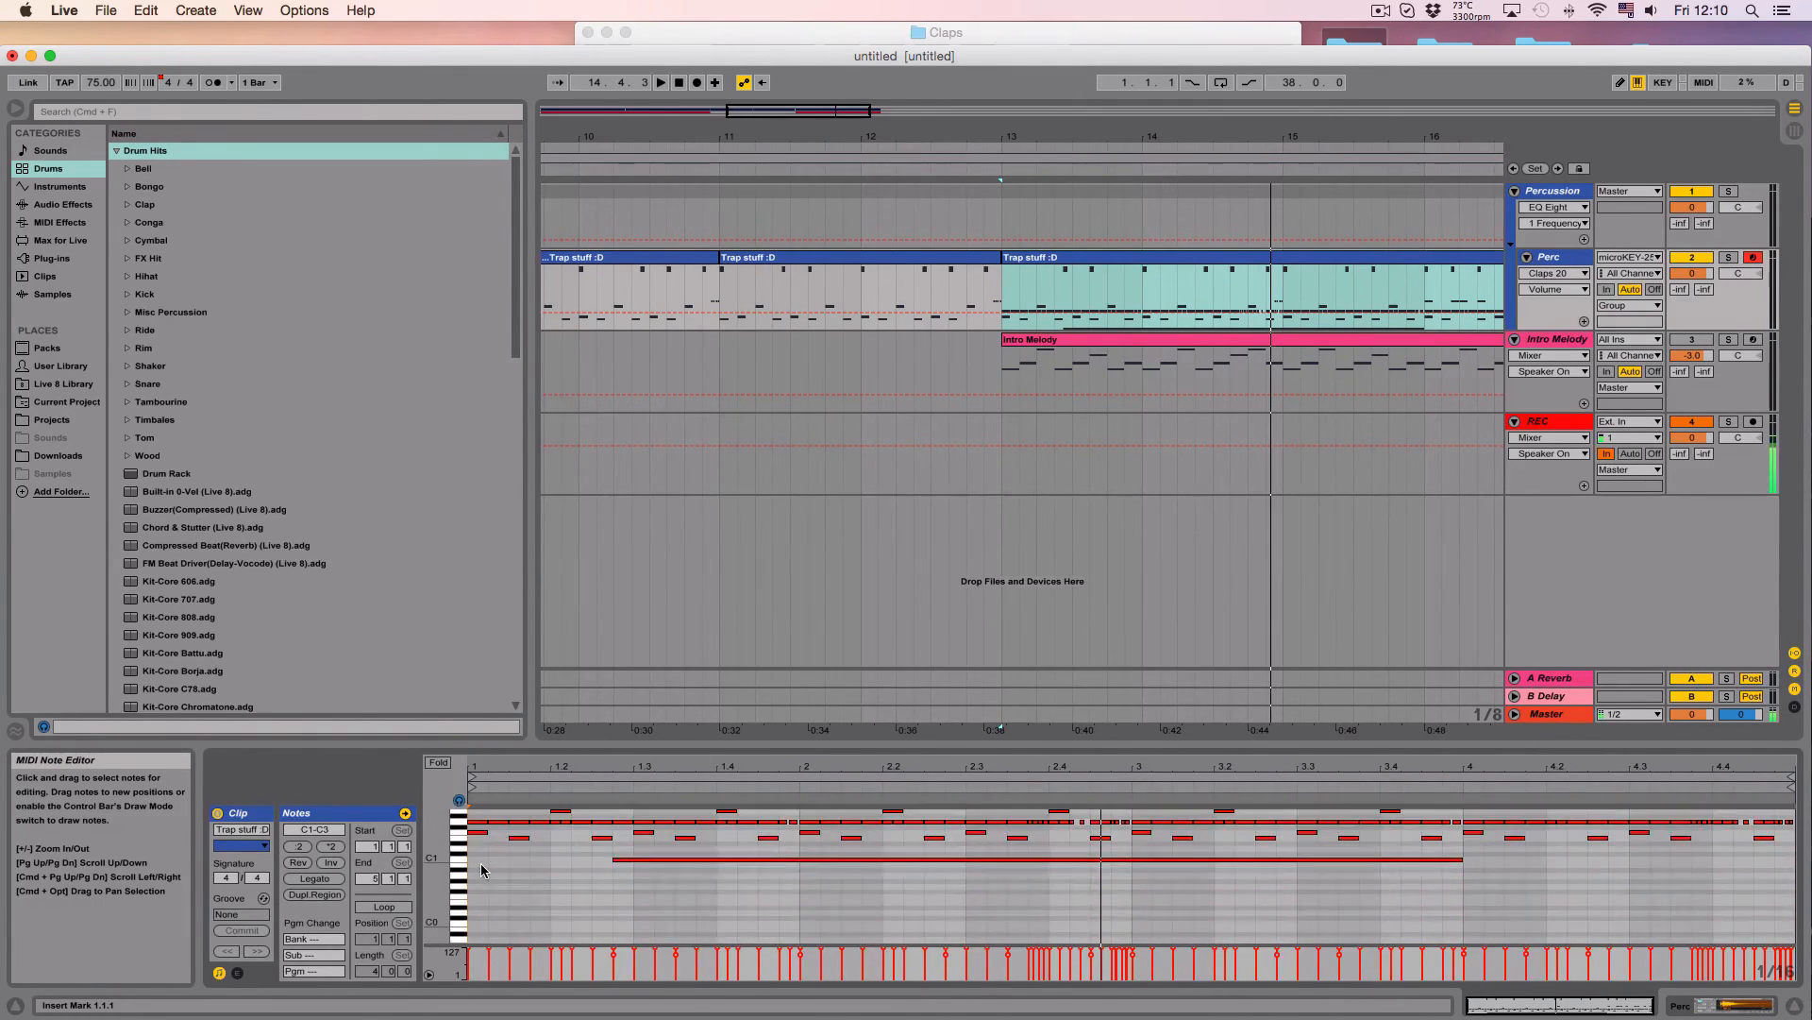
Step: Examine the high and low notes of the bar 13 Trap stuff clip and play the arrangement from bar 13
scroll(480, 863, "up", 10)
scroll(479, 863, "down", 3)
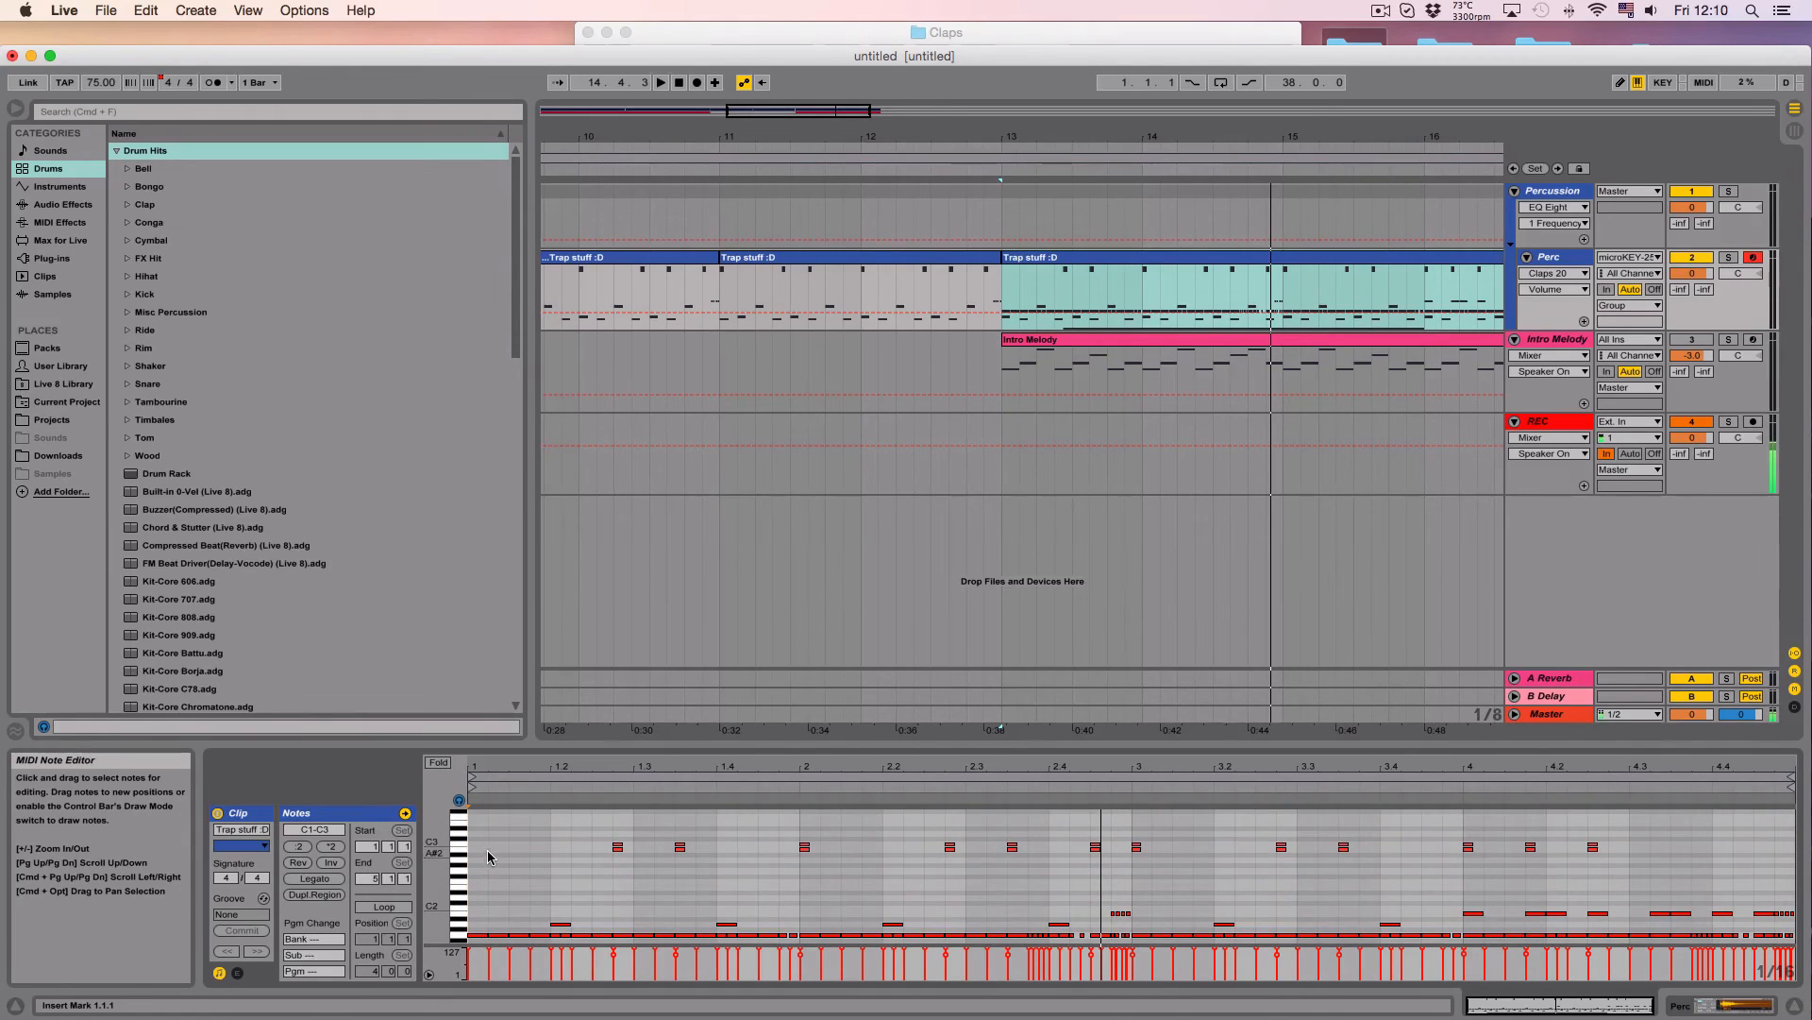
scroll(614, 861, "down", 15)
scroll(621, 861, "up", 3)
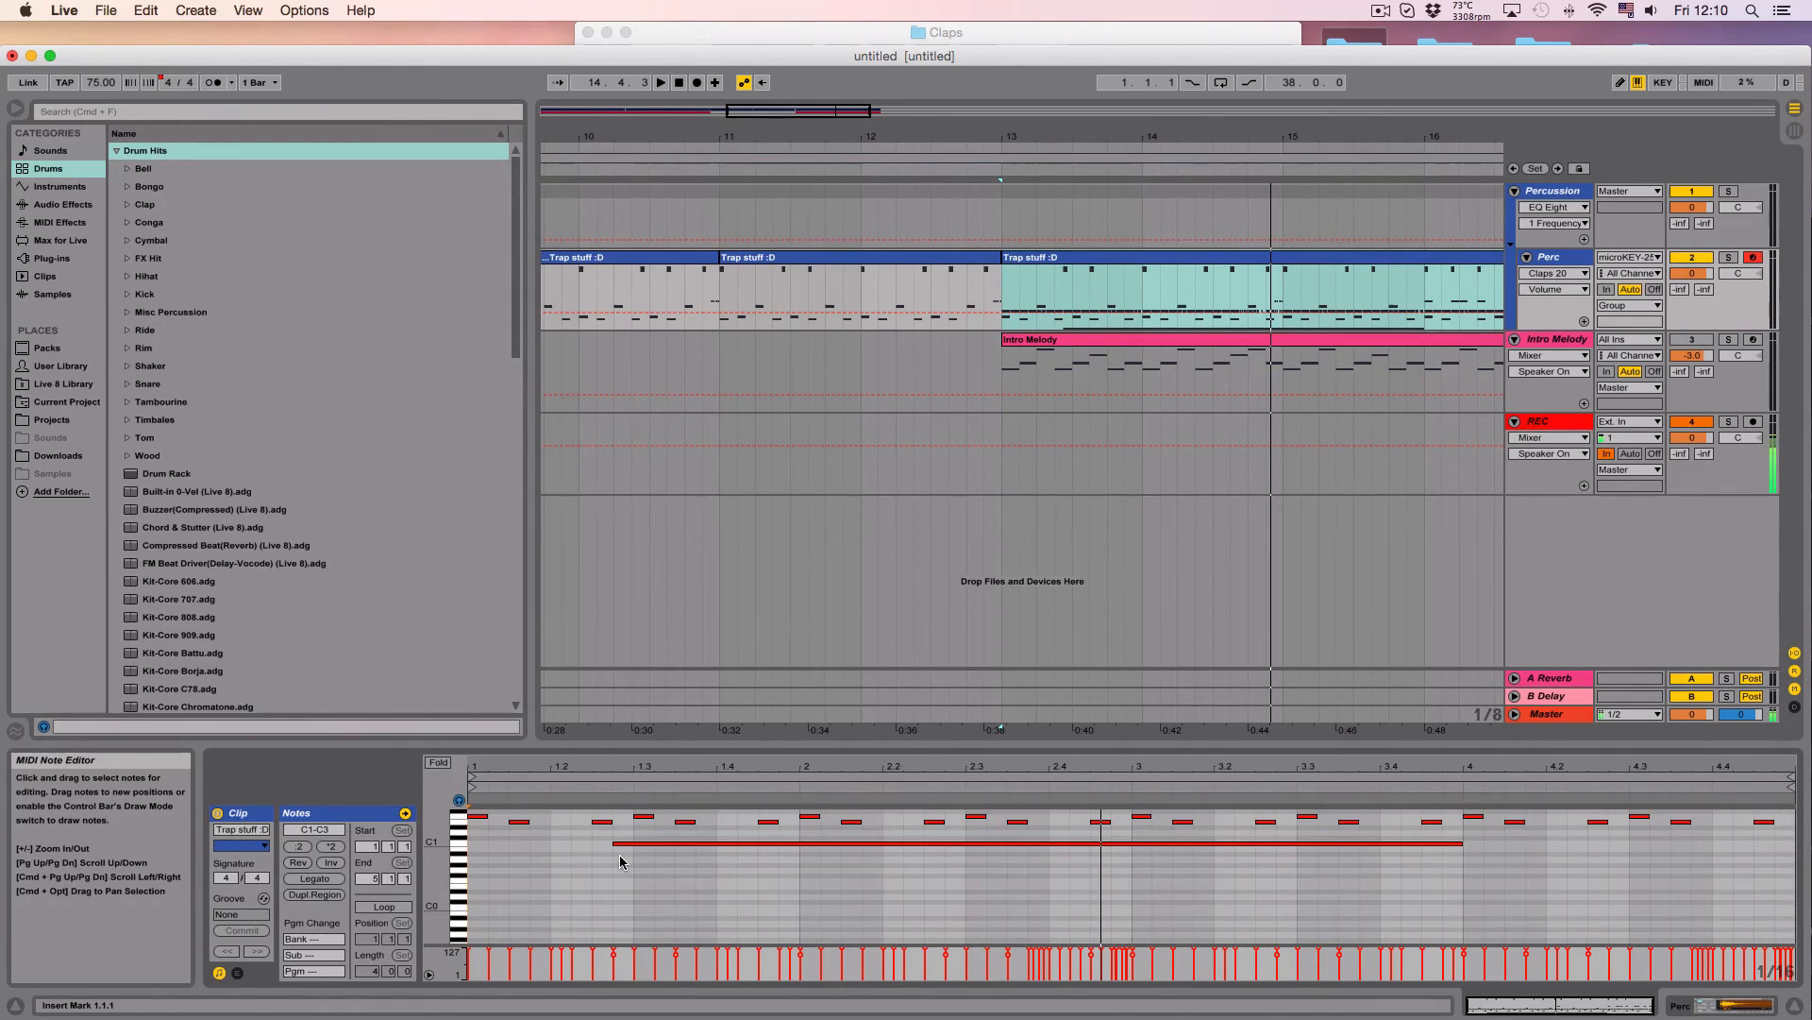
scroll(620, 853, "up", 14)
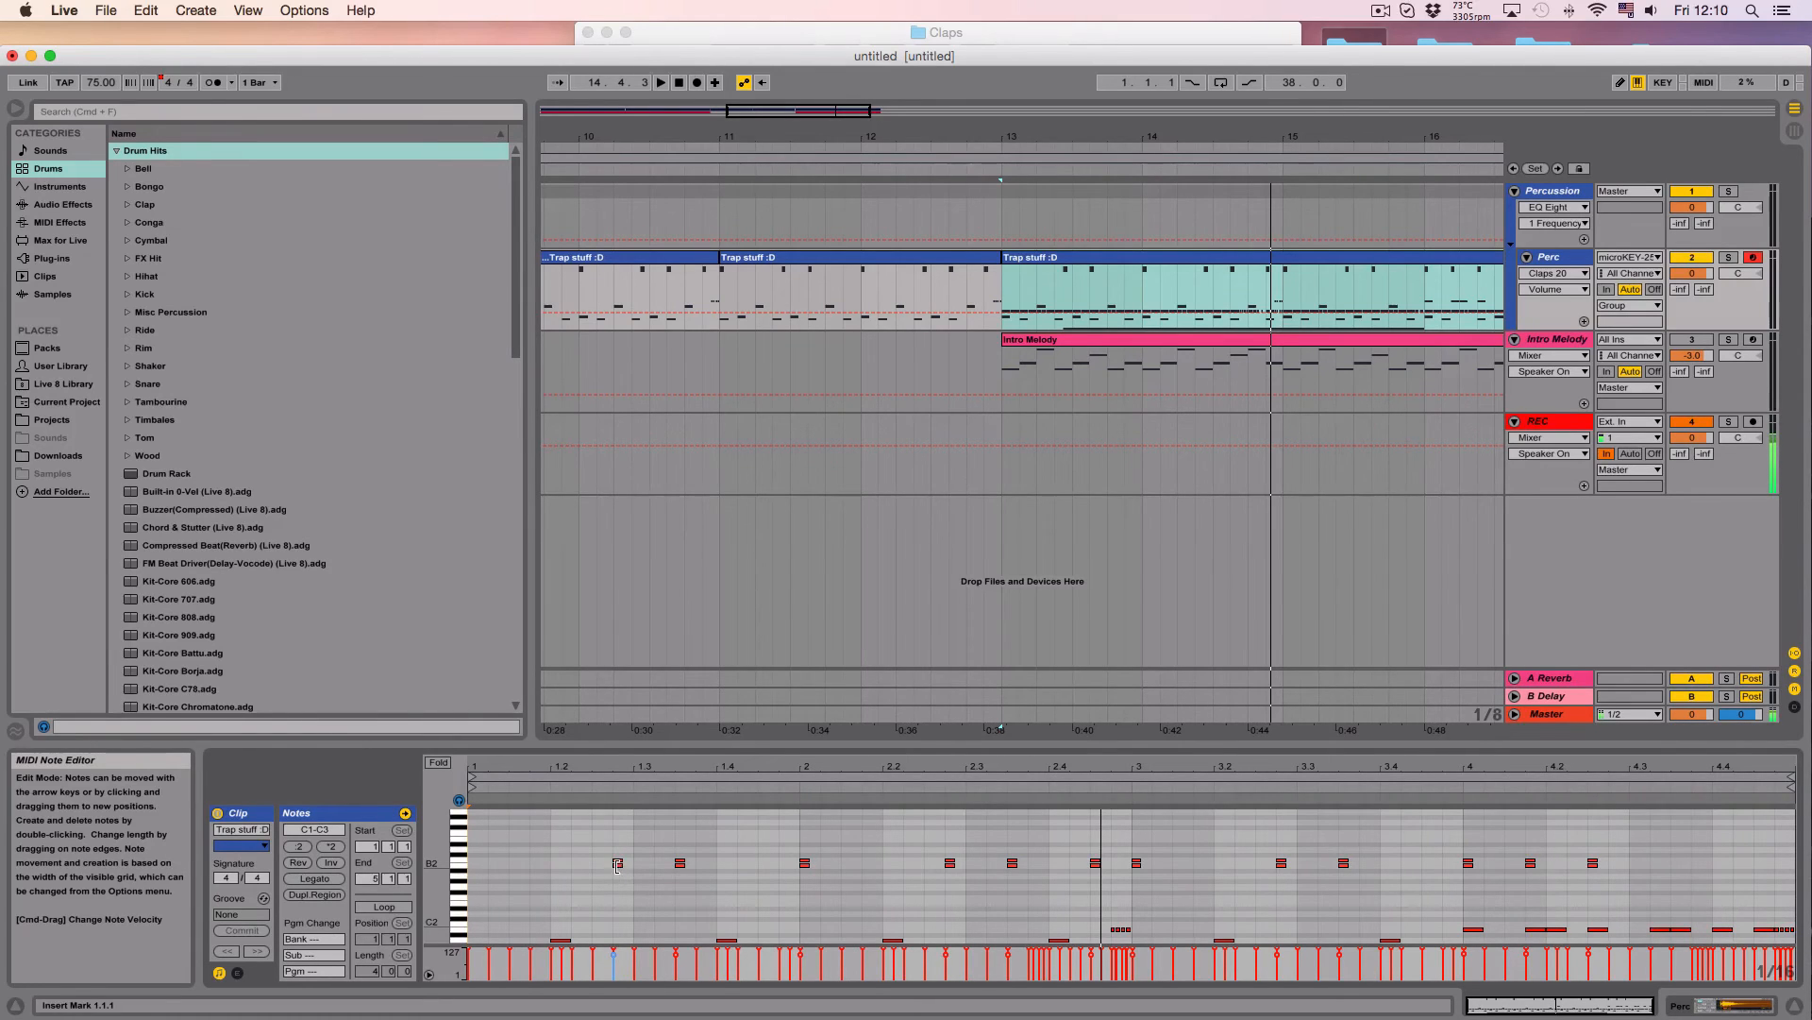
left_click(1006, 287)
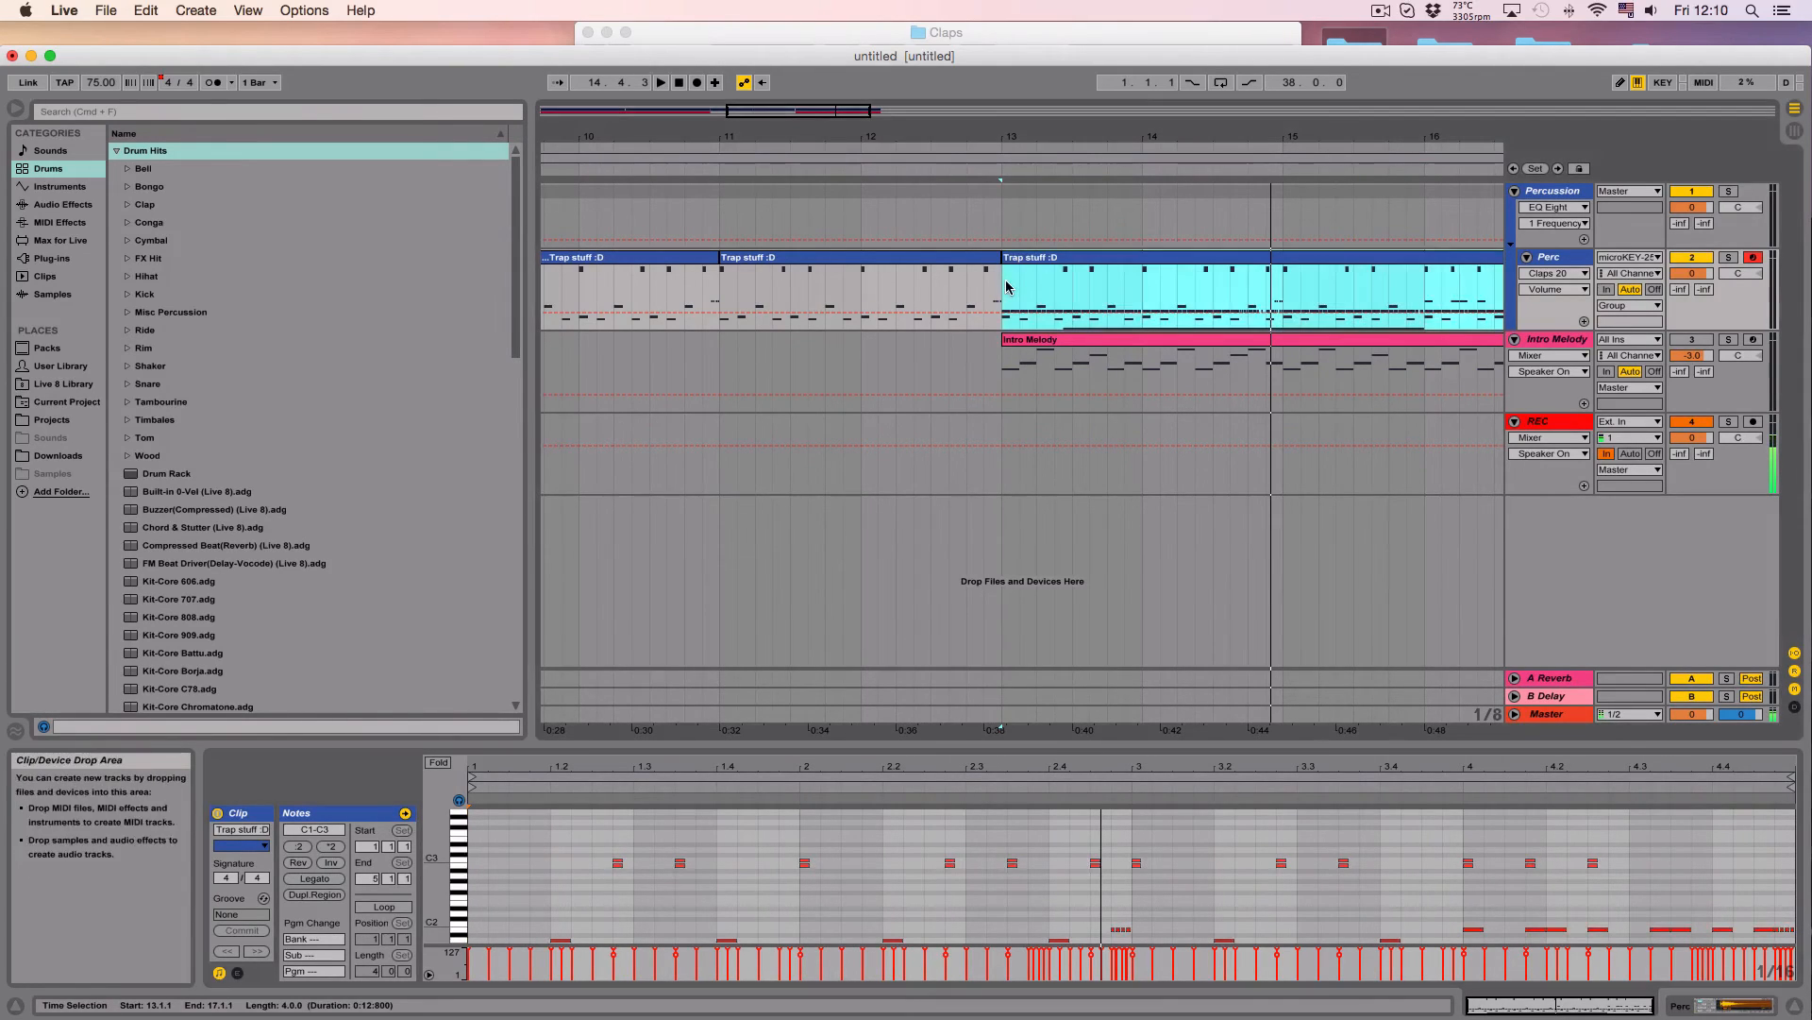
left_click(1007, 287)
key("space")
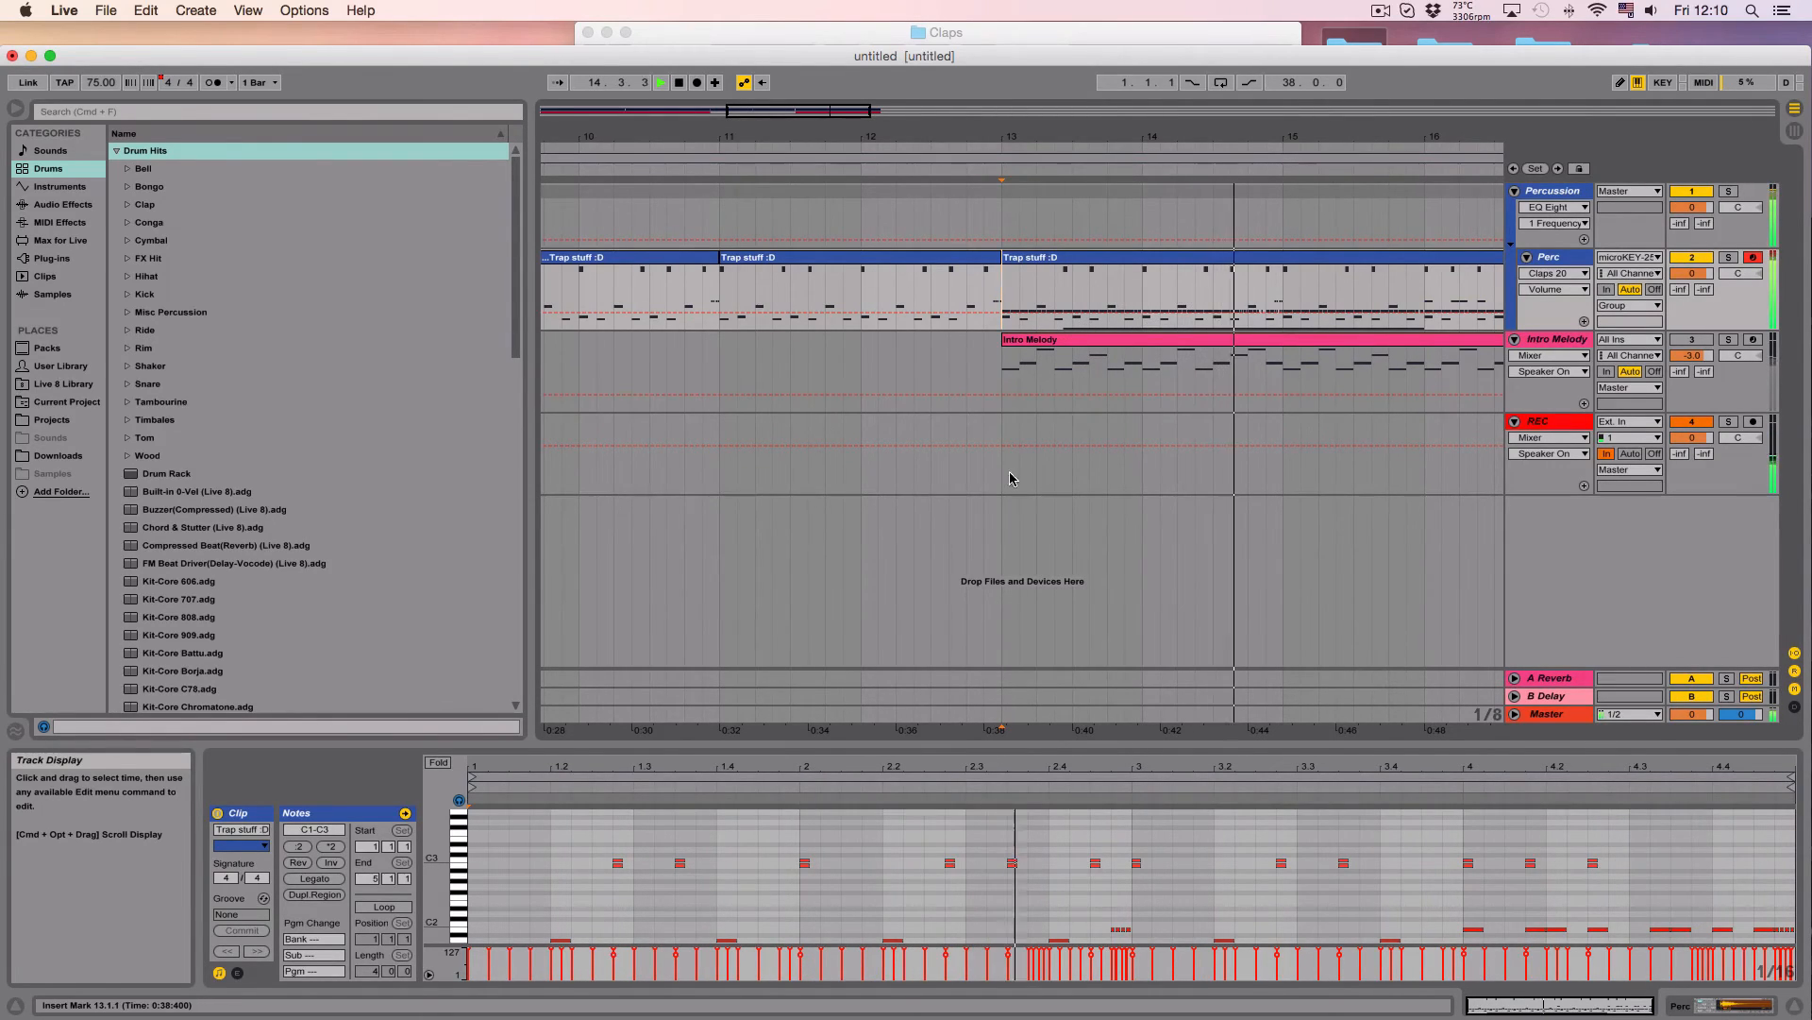
key("space")
Step: Delete the E1–F1 notes before 1.3 and the first note at 1.2 in the bar 13 Trap stuff clip
scroll(720, 854, "down", 5)
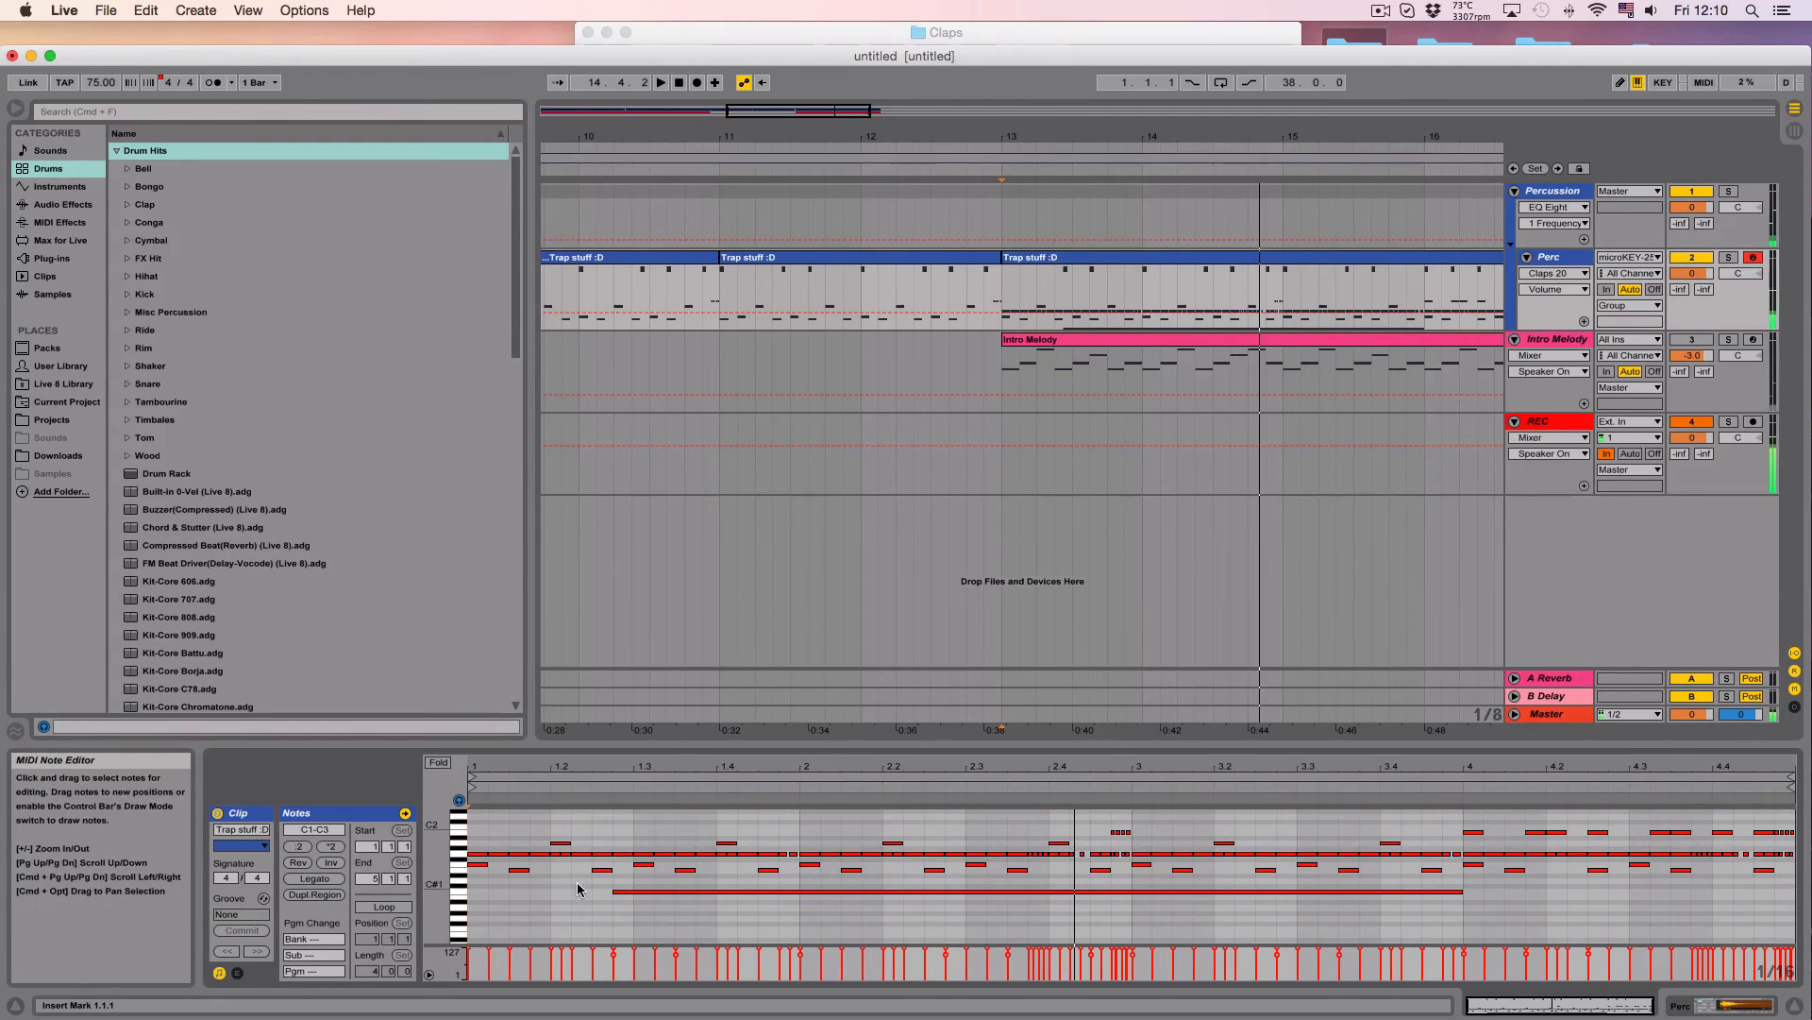
left_click_drag(623, 879, 474, 861)
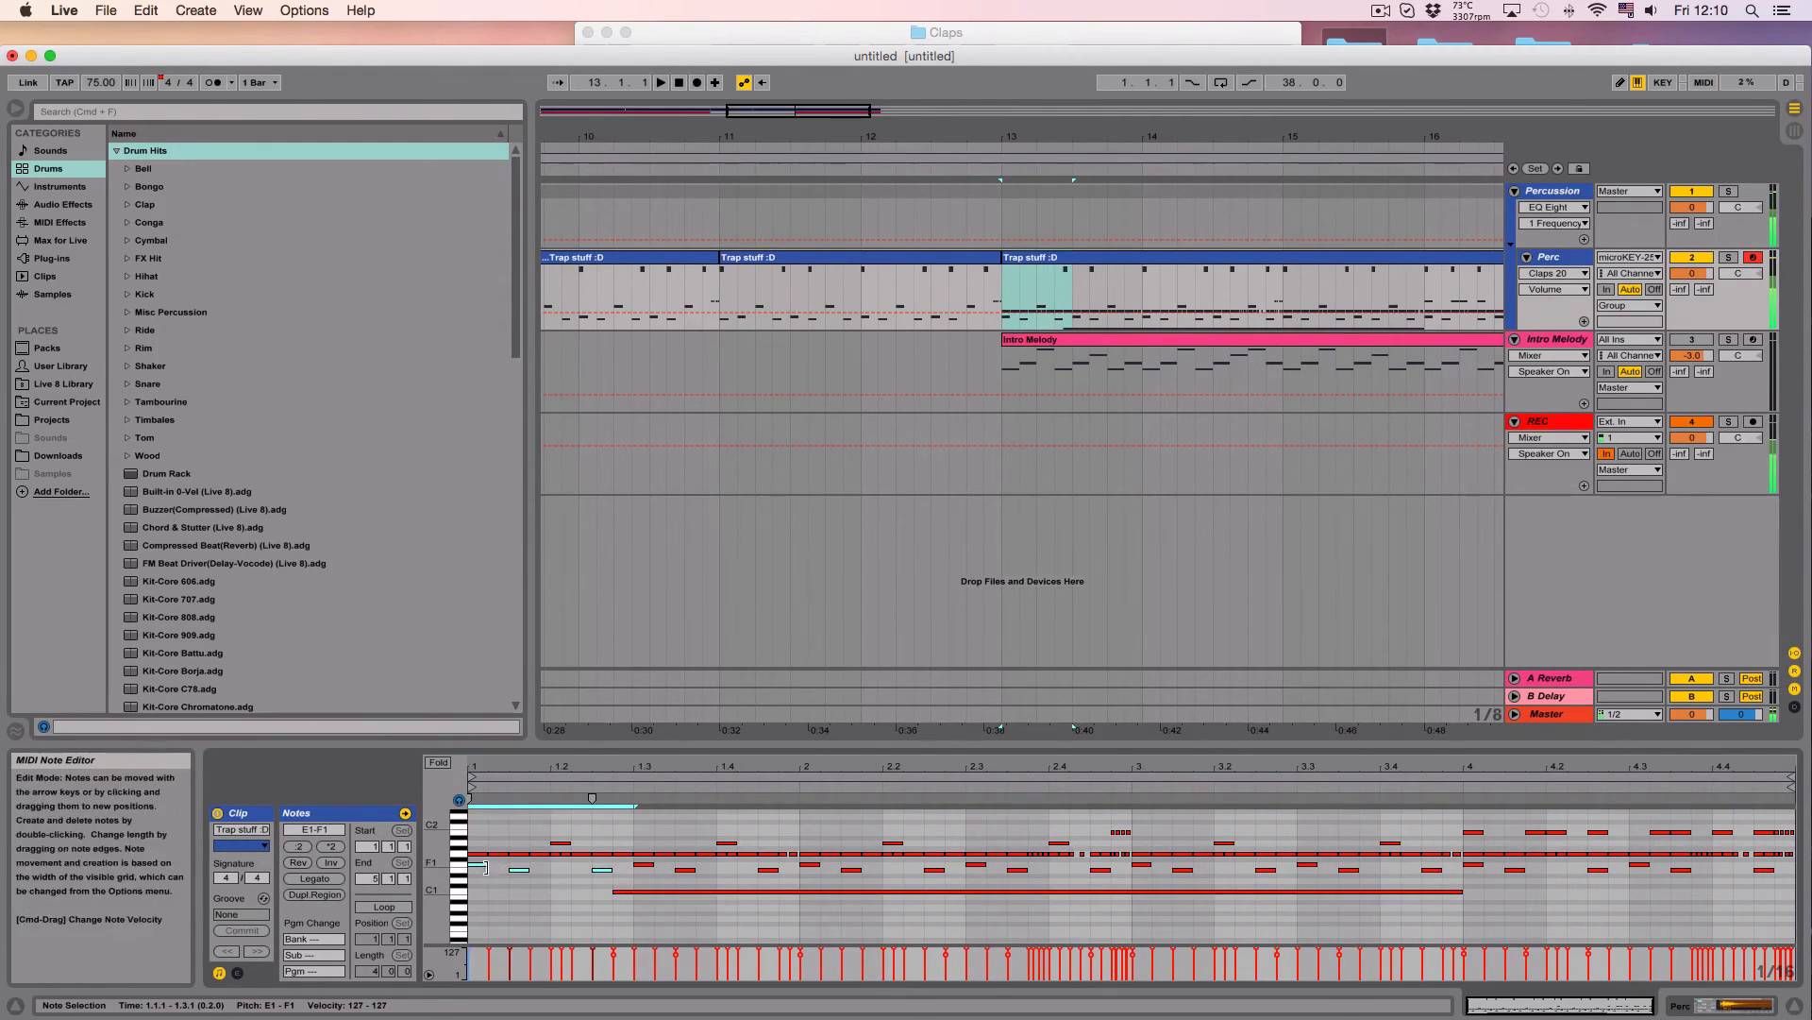
key("Delete")
left_click_drag(601, 848, 553, 840)
key("Delete")
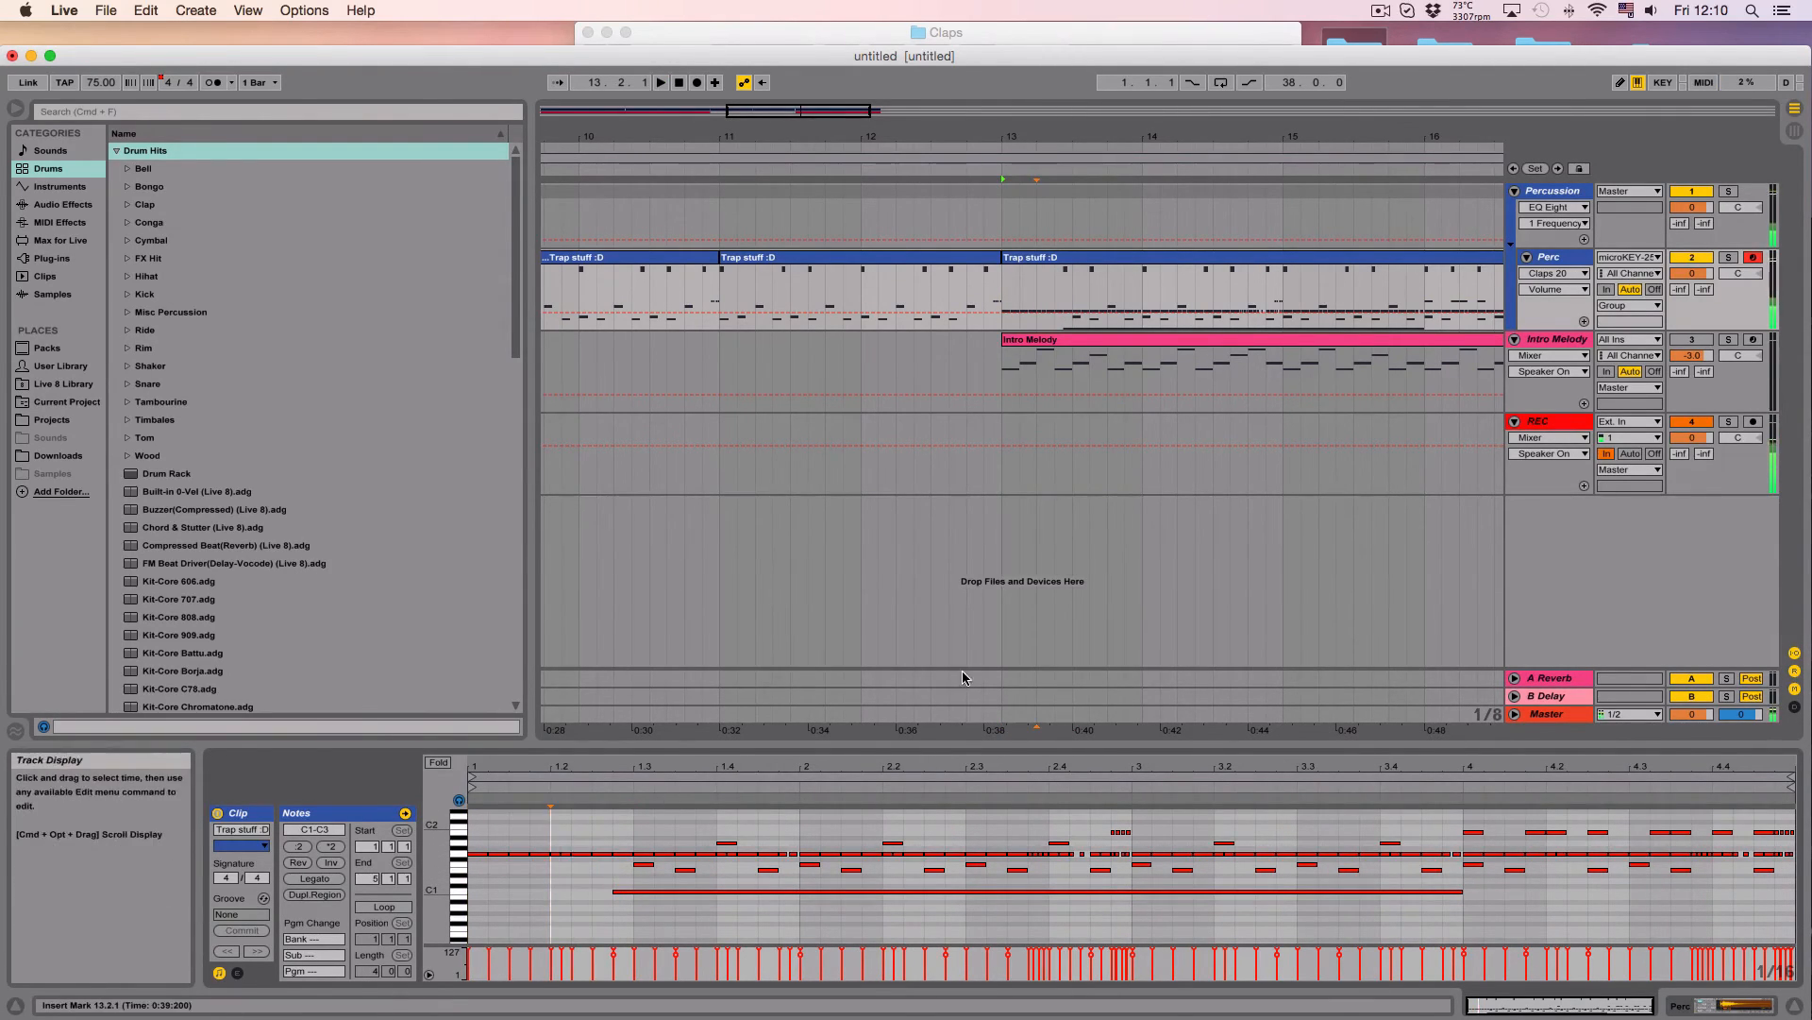
Step: Reactivate the Intro Melody track and play the edited section from bar 13 through to bar 17
key("space")
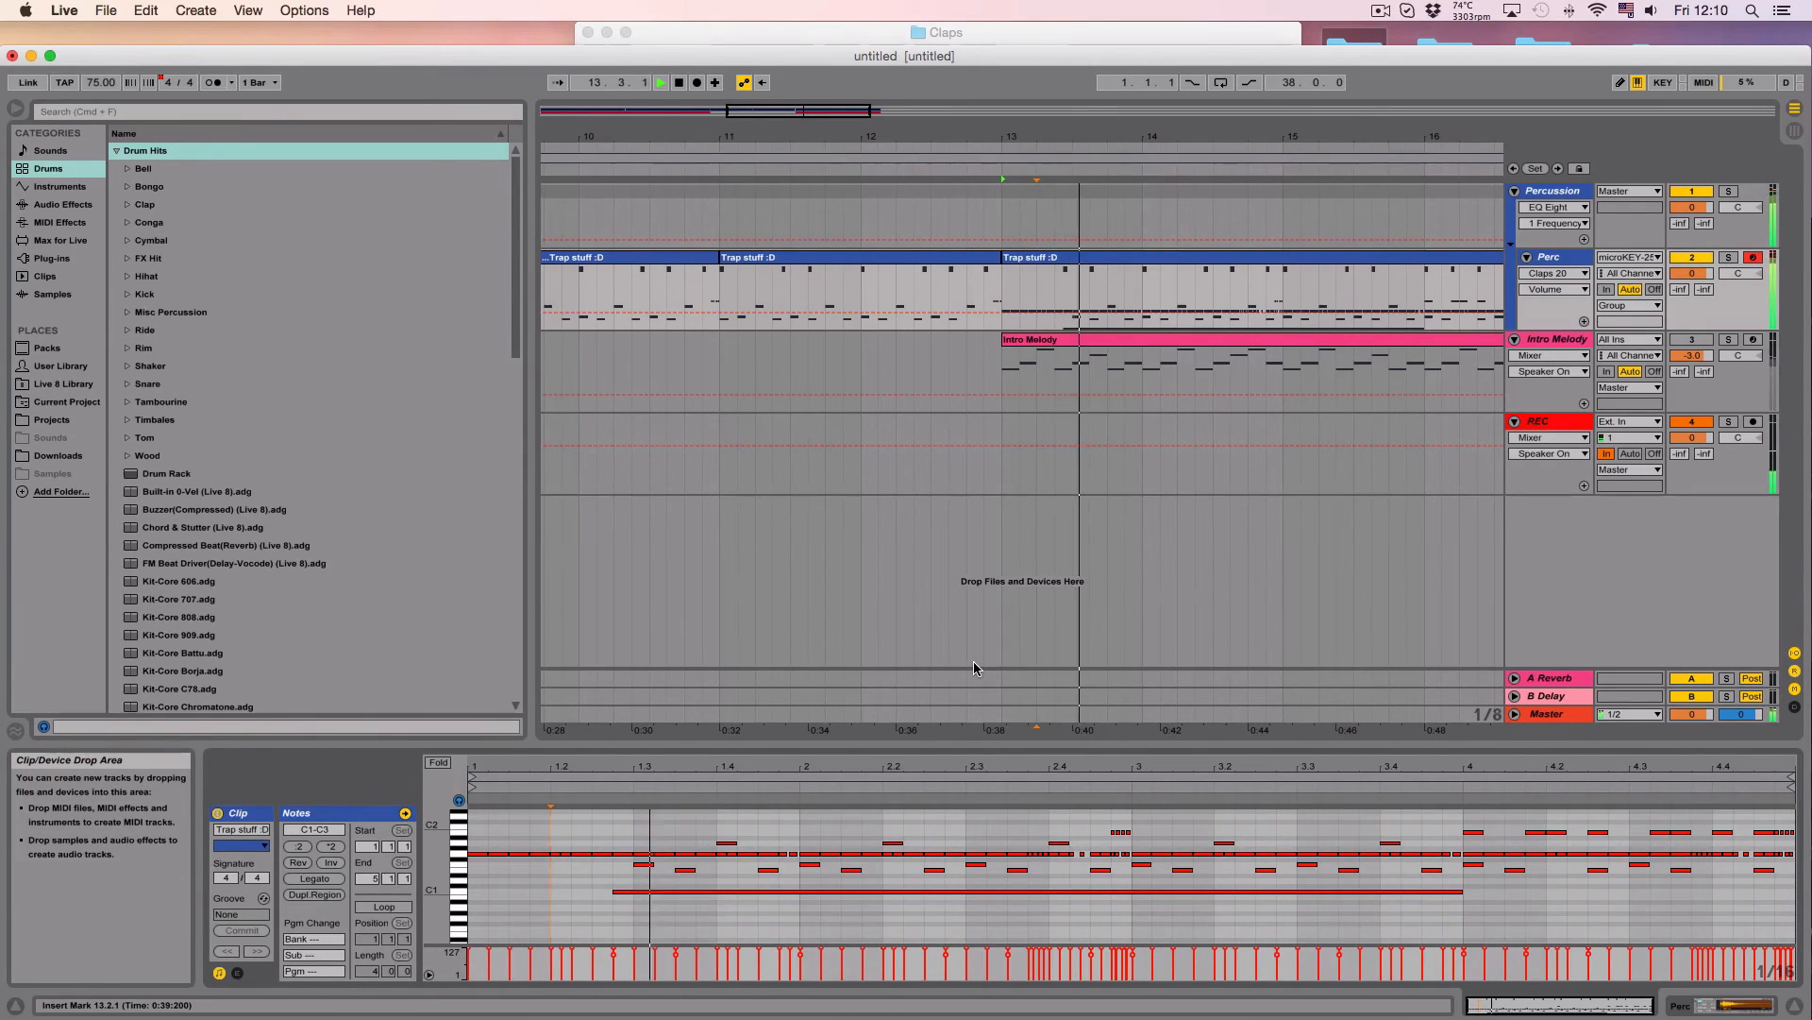
key("space")
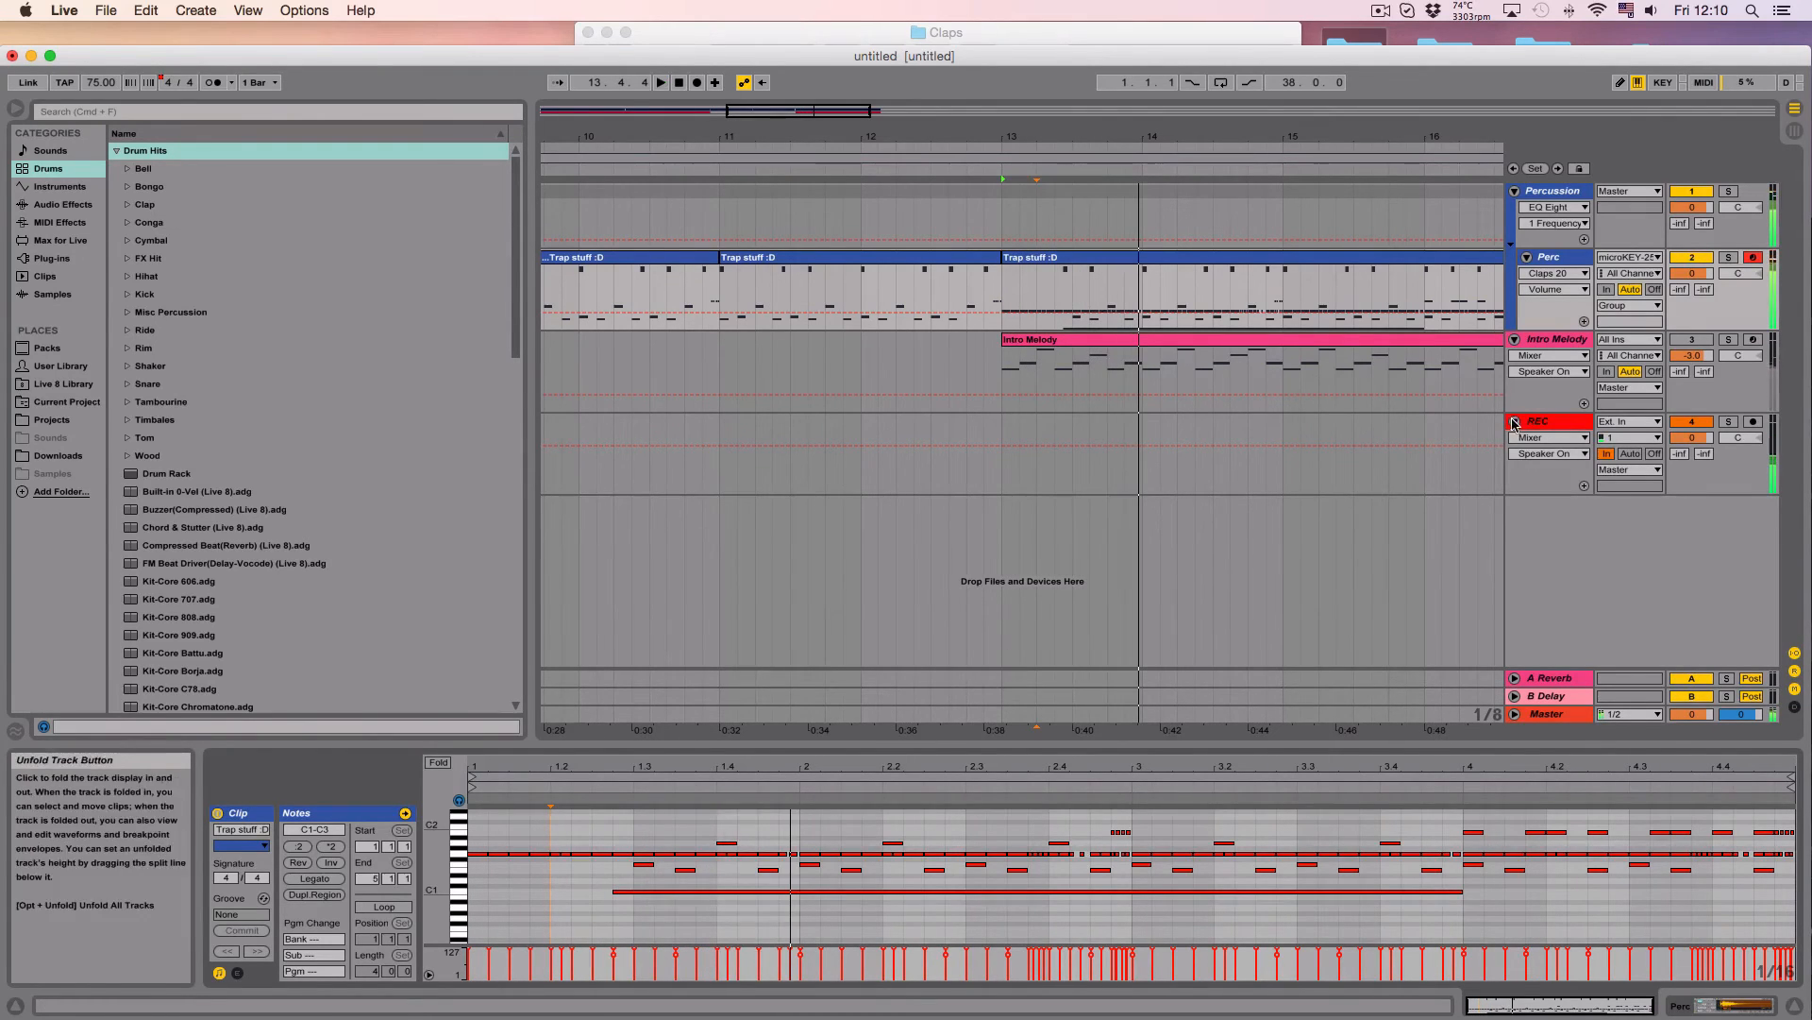
left_click(1690, 341)
key("space")
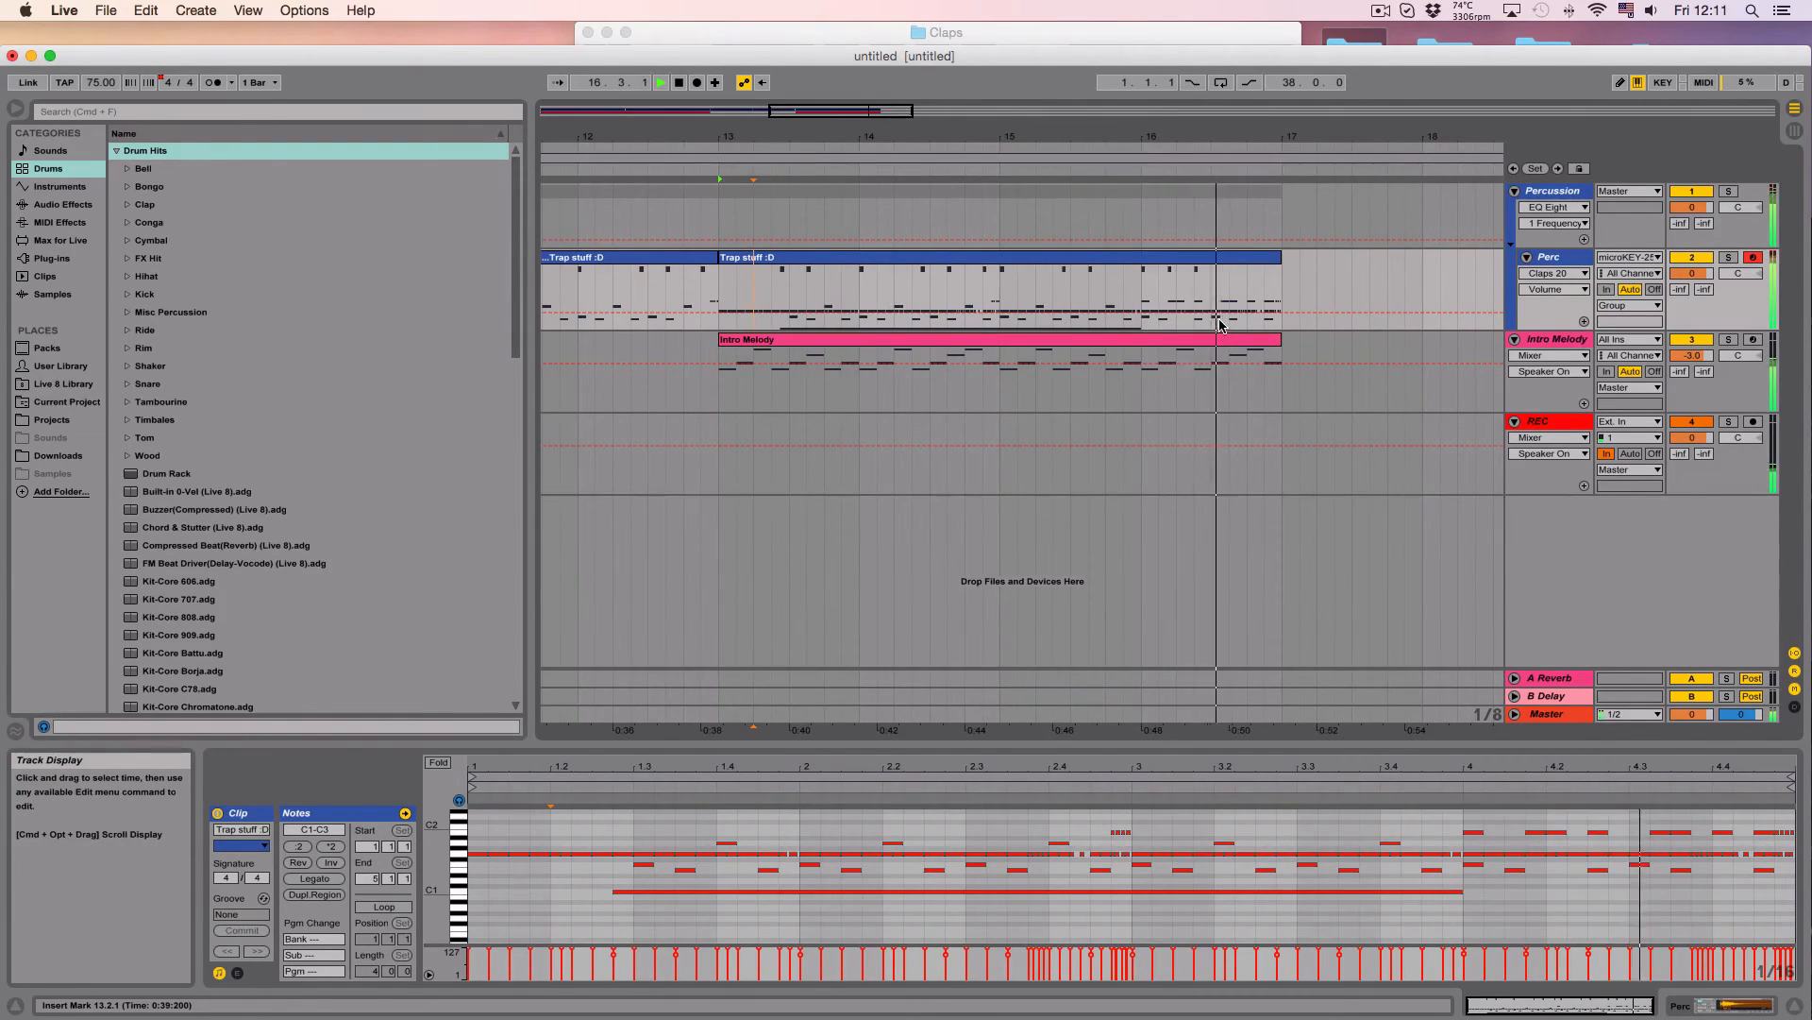
key("space")
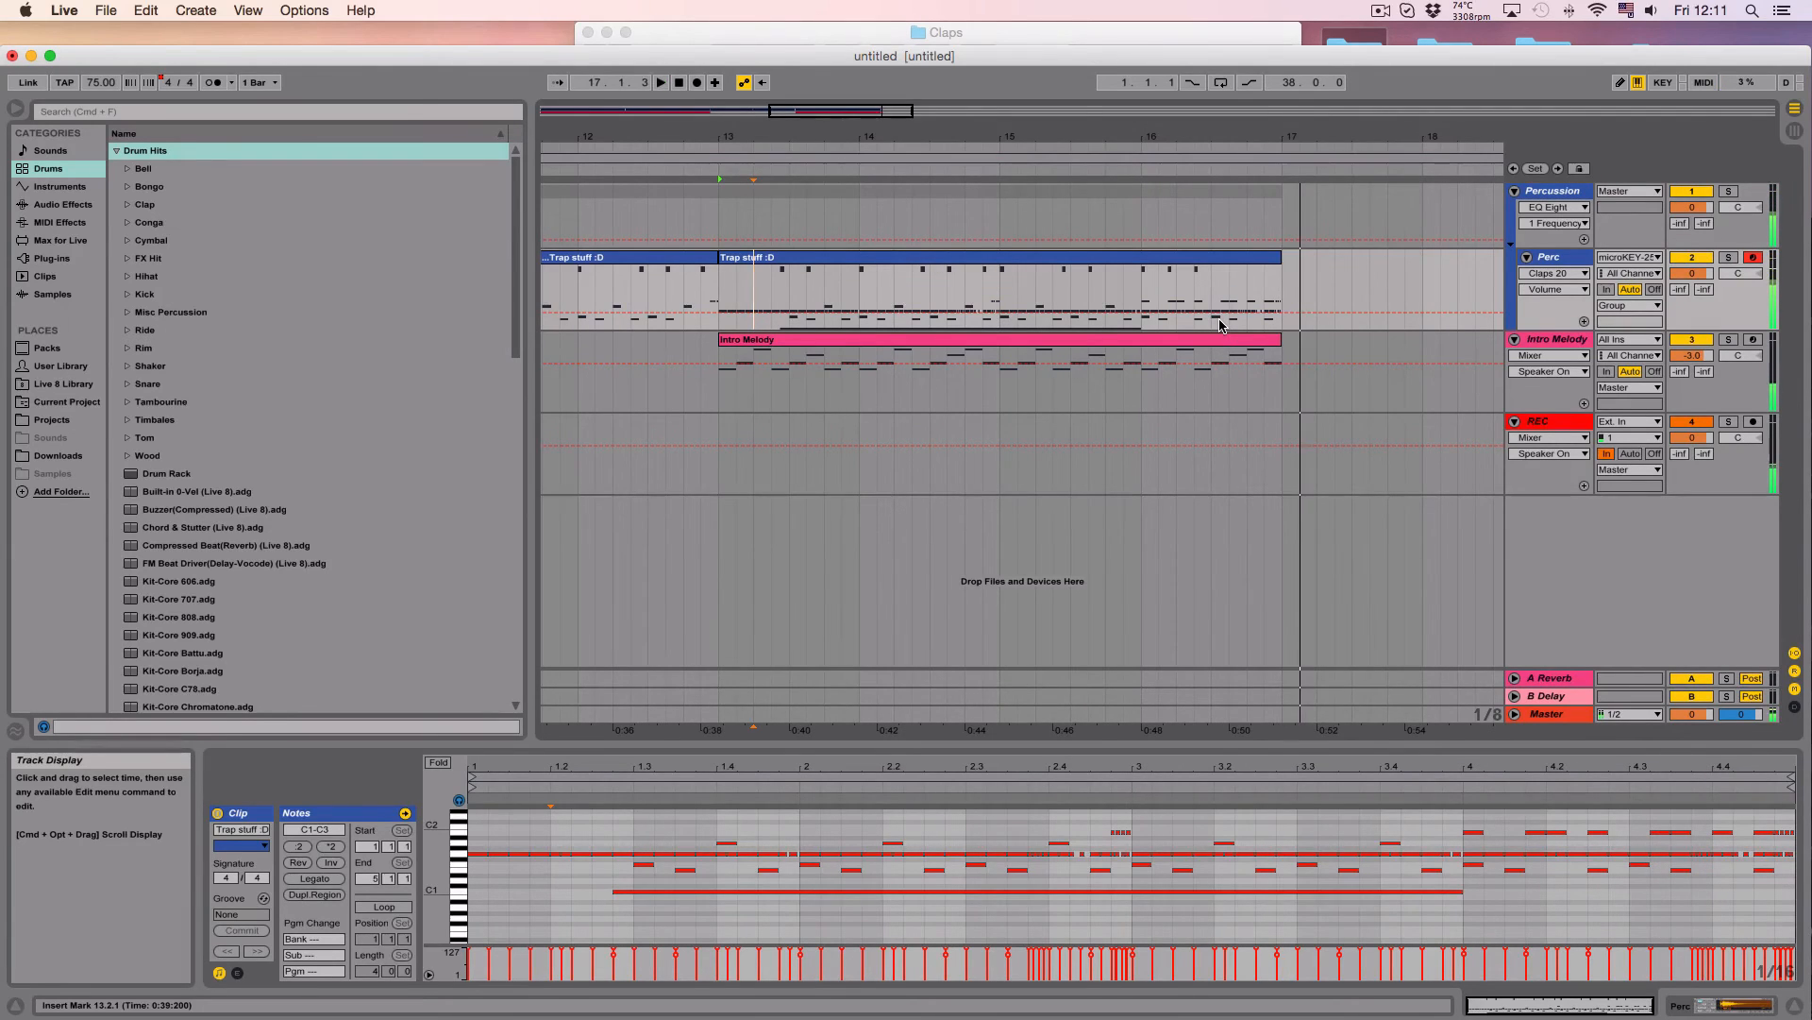
Step: Copy the two-bar Trap stuff clip from bar 11 to bars 17 and 19 on the Perc track
scroll(1229, 319, "left", 2)
scroll(1229, 319, "left", 10)
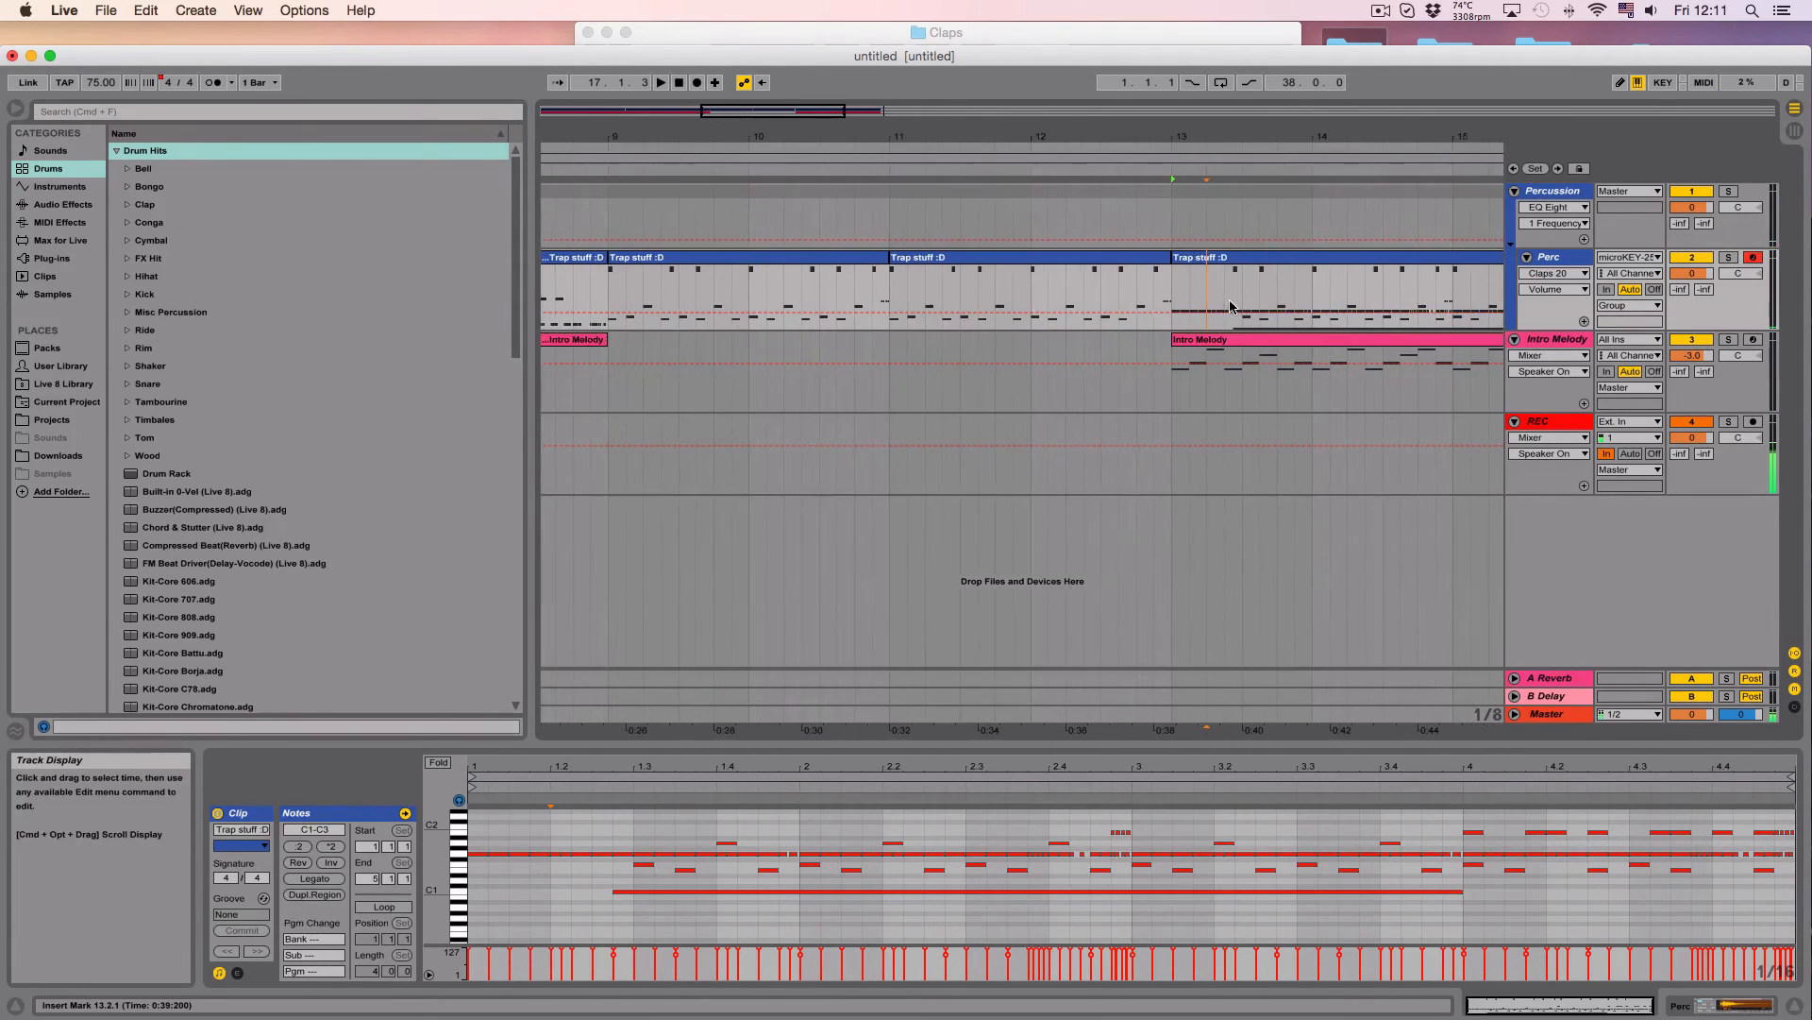
left_click(950, 265)
scroll(1020, 264, "right", 15)
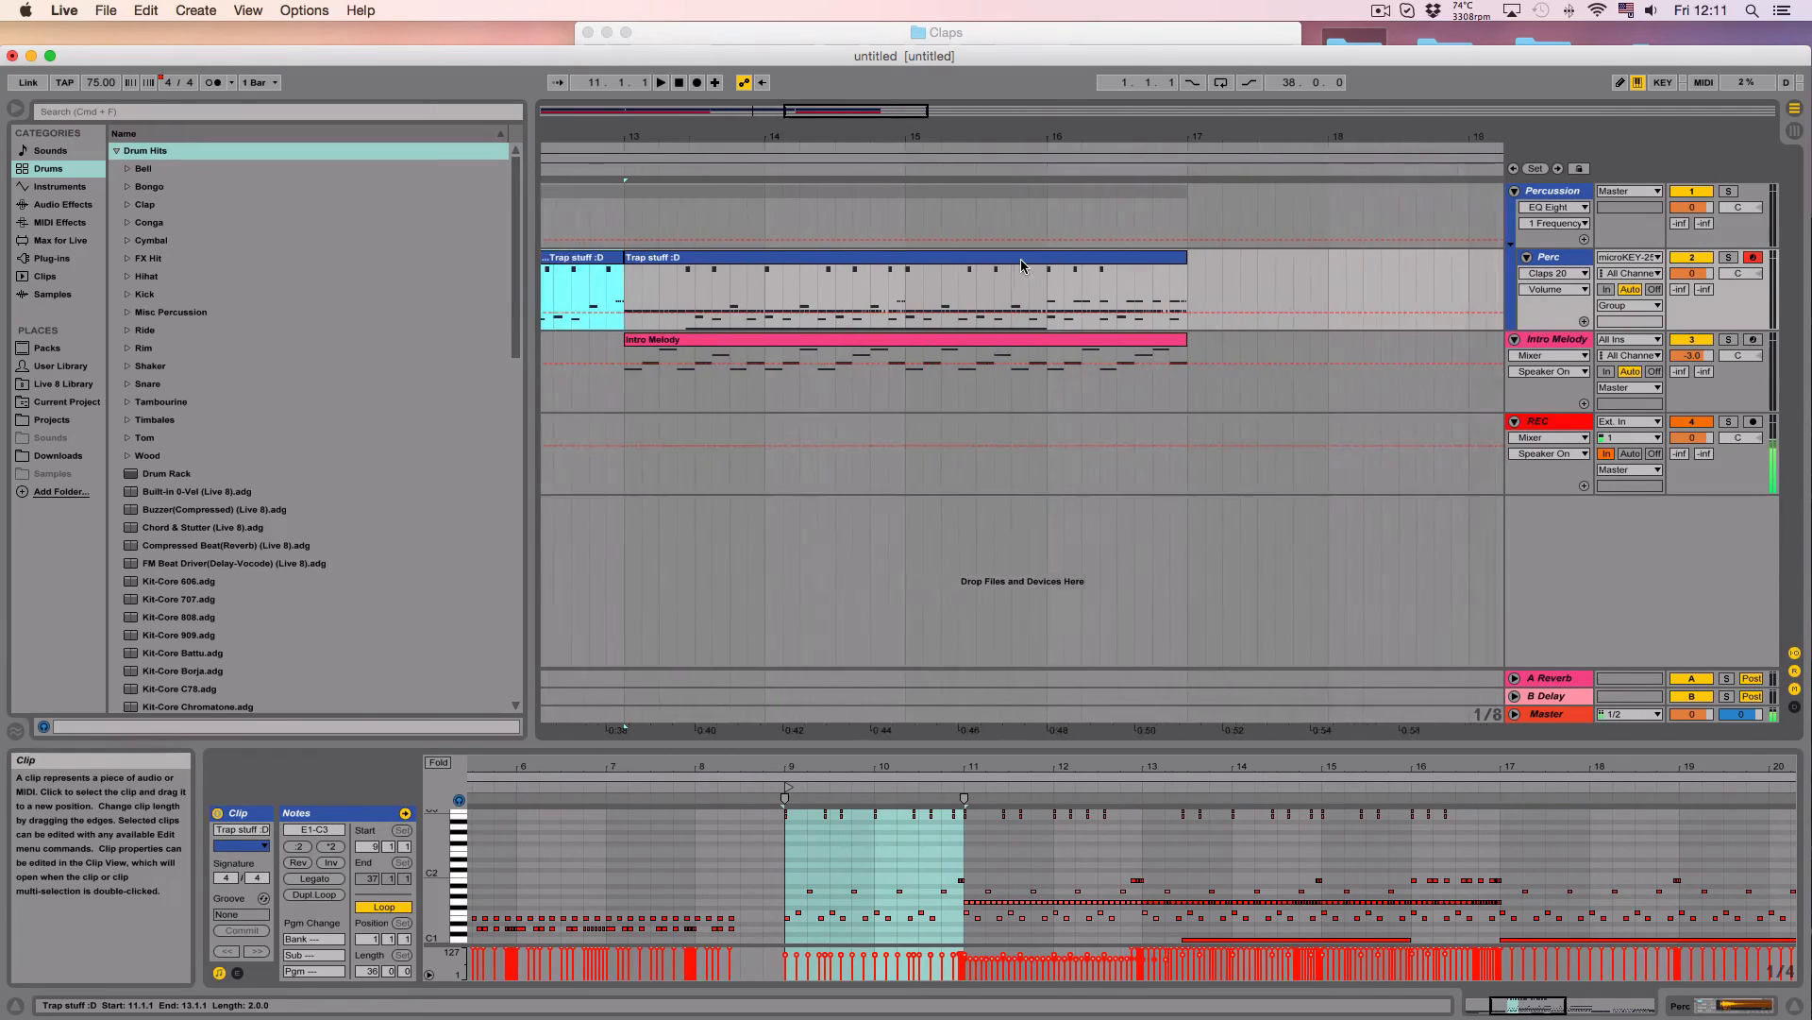
left_click(981, 280)
key("super+v")
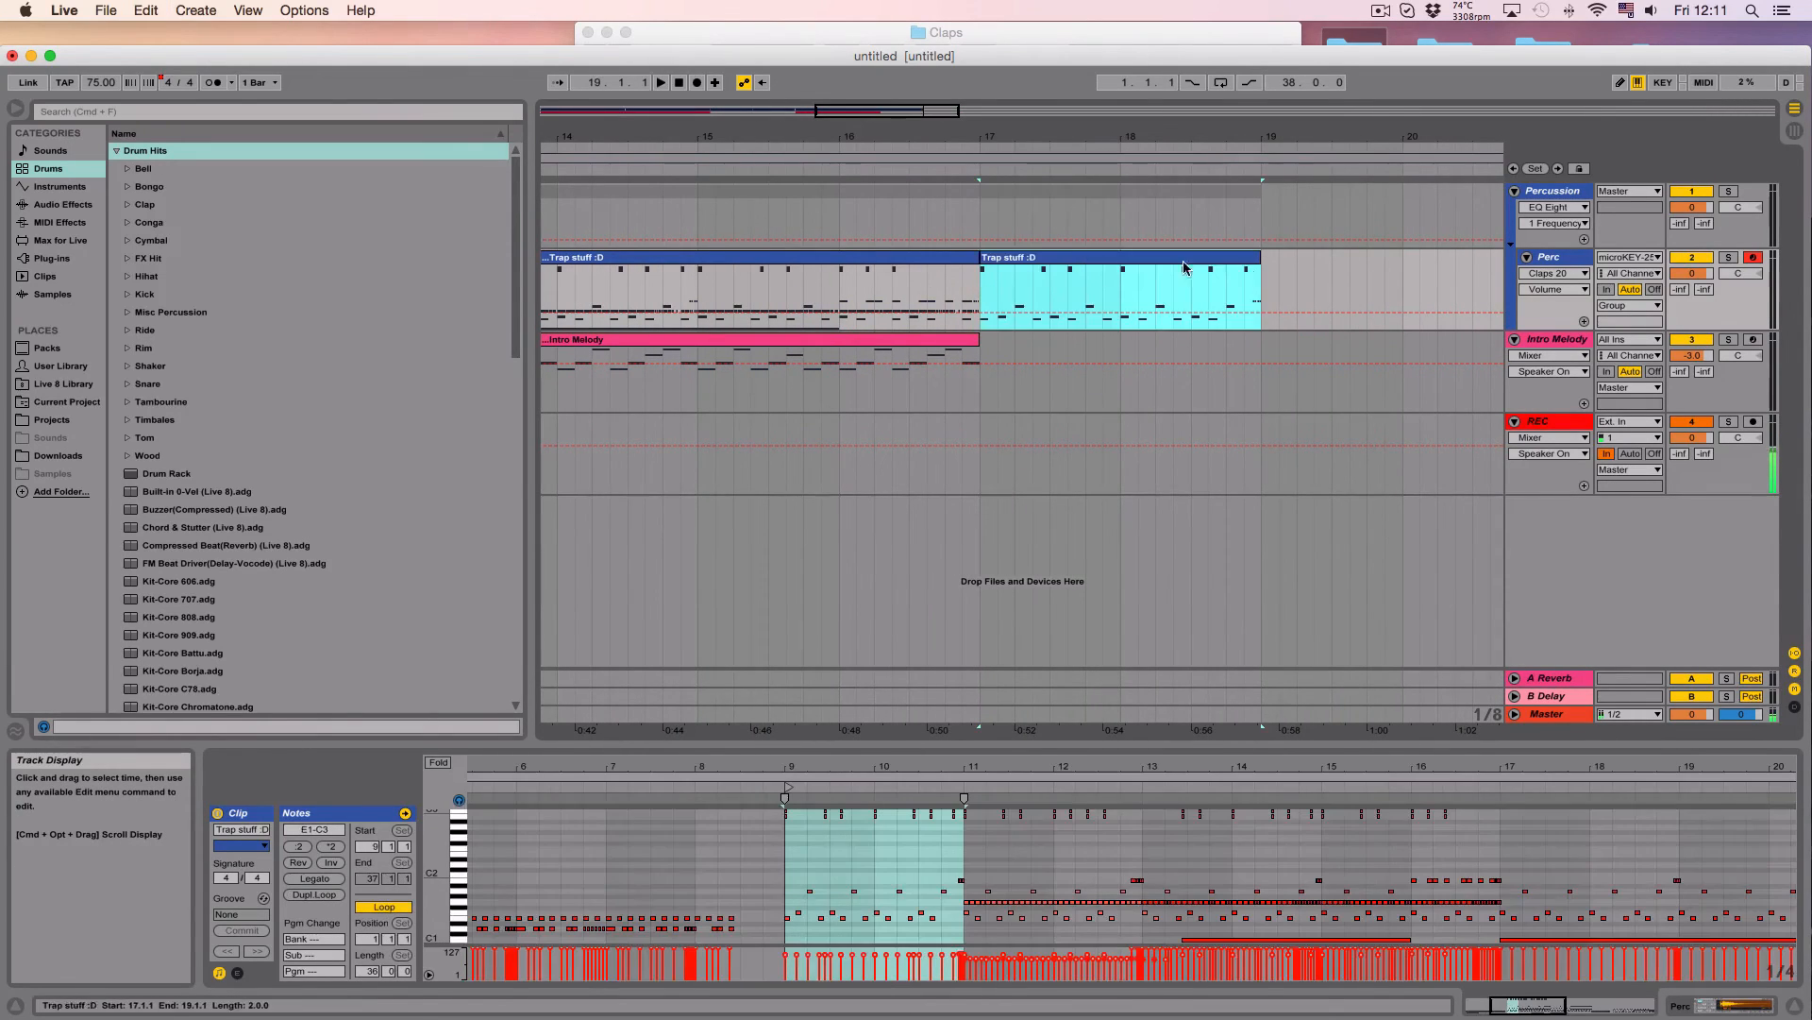
left_click(1264, 282)
key("super+v")
Step: Duplicate the bar 13 Intro Melody clip to bar 17 and play from 16.4.3
left_click_drag(746, 340, 1307, 351)
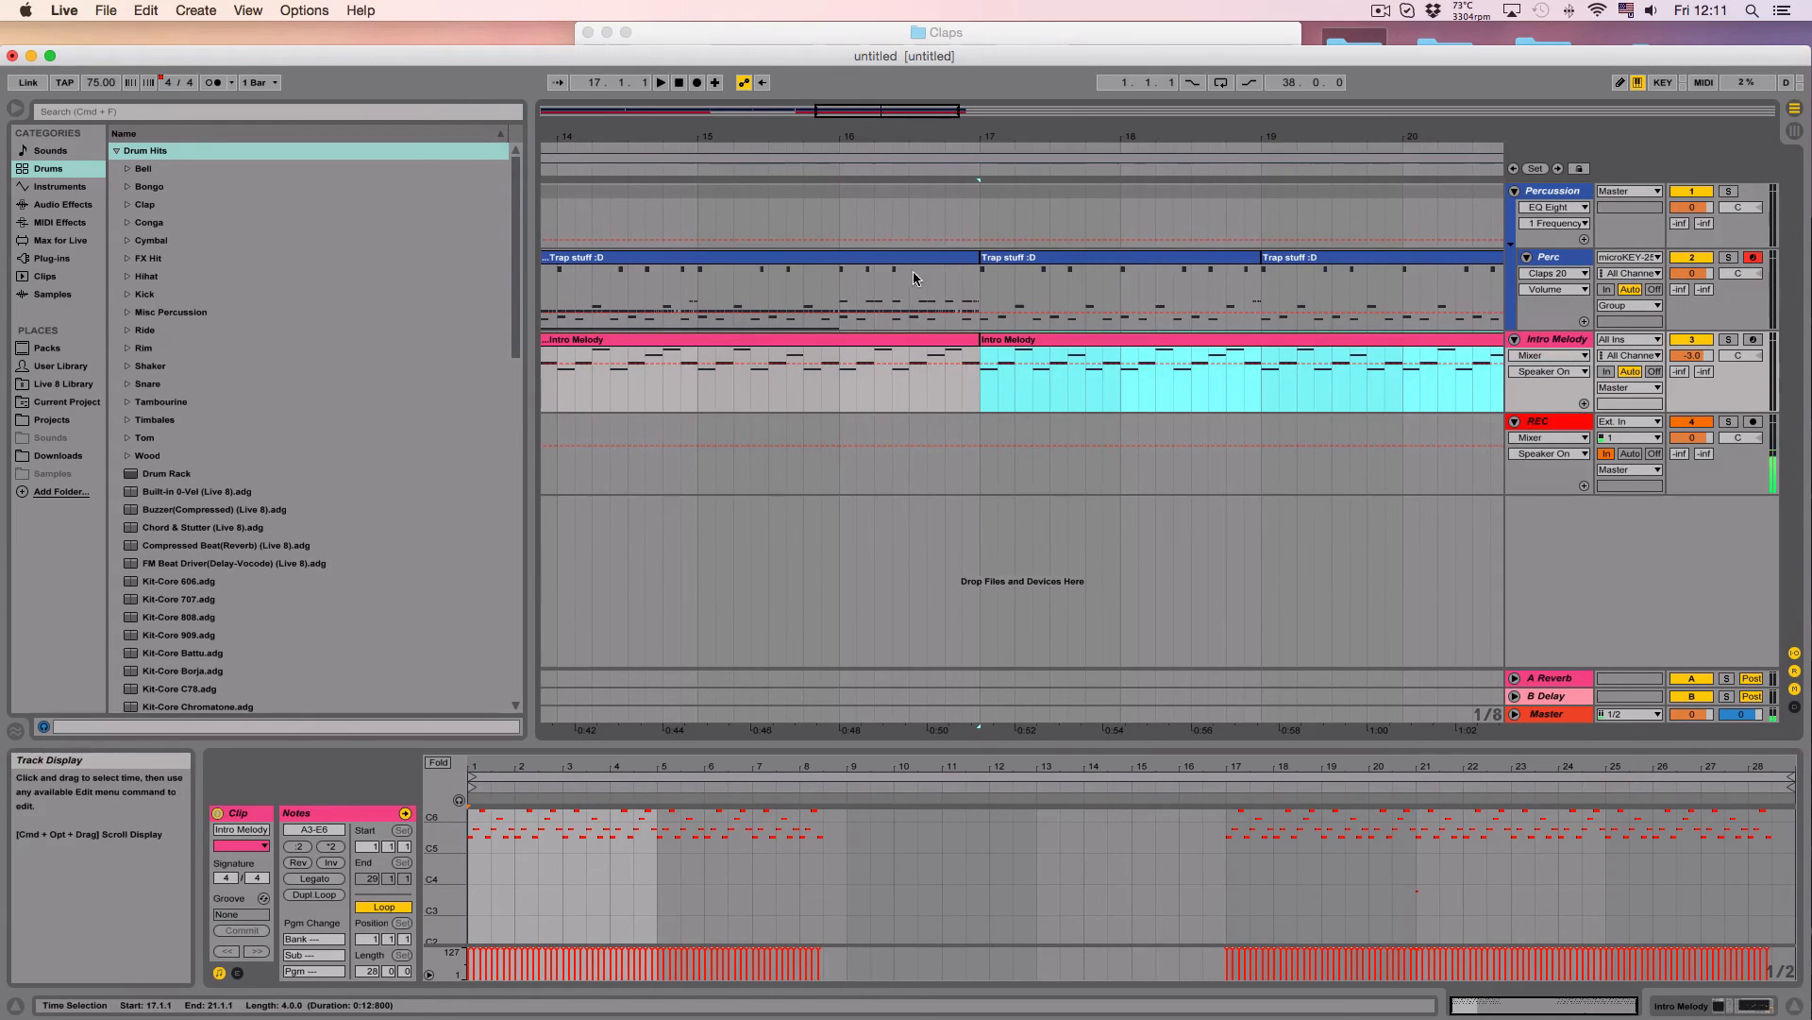
left_click(958, 294)
key("space")
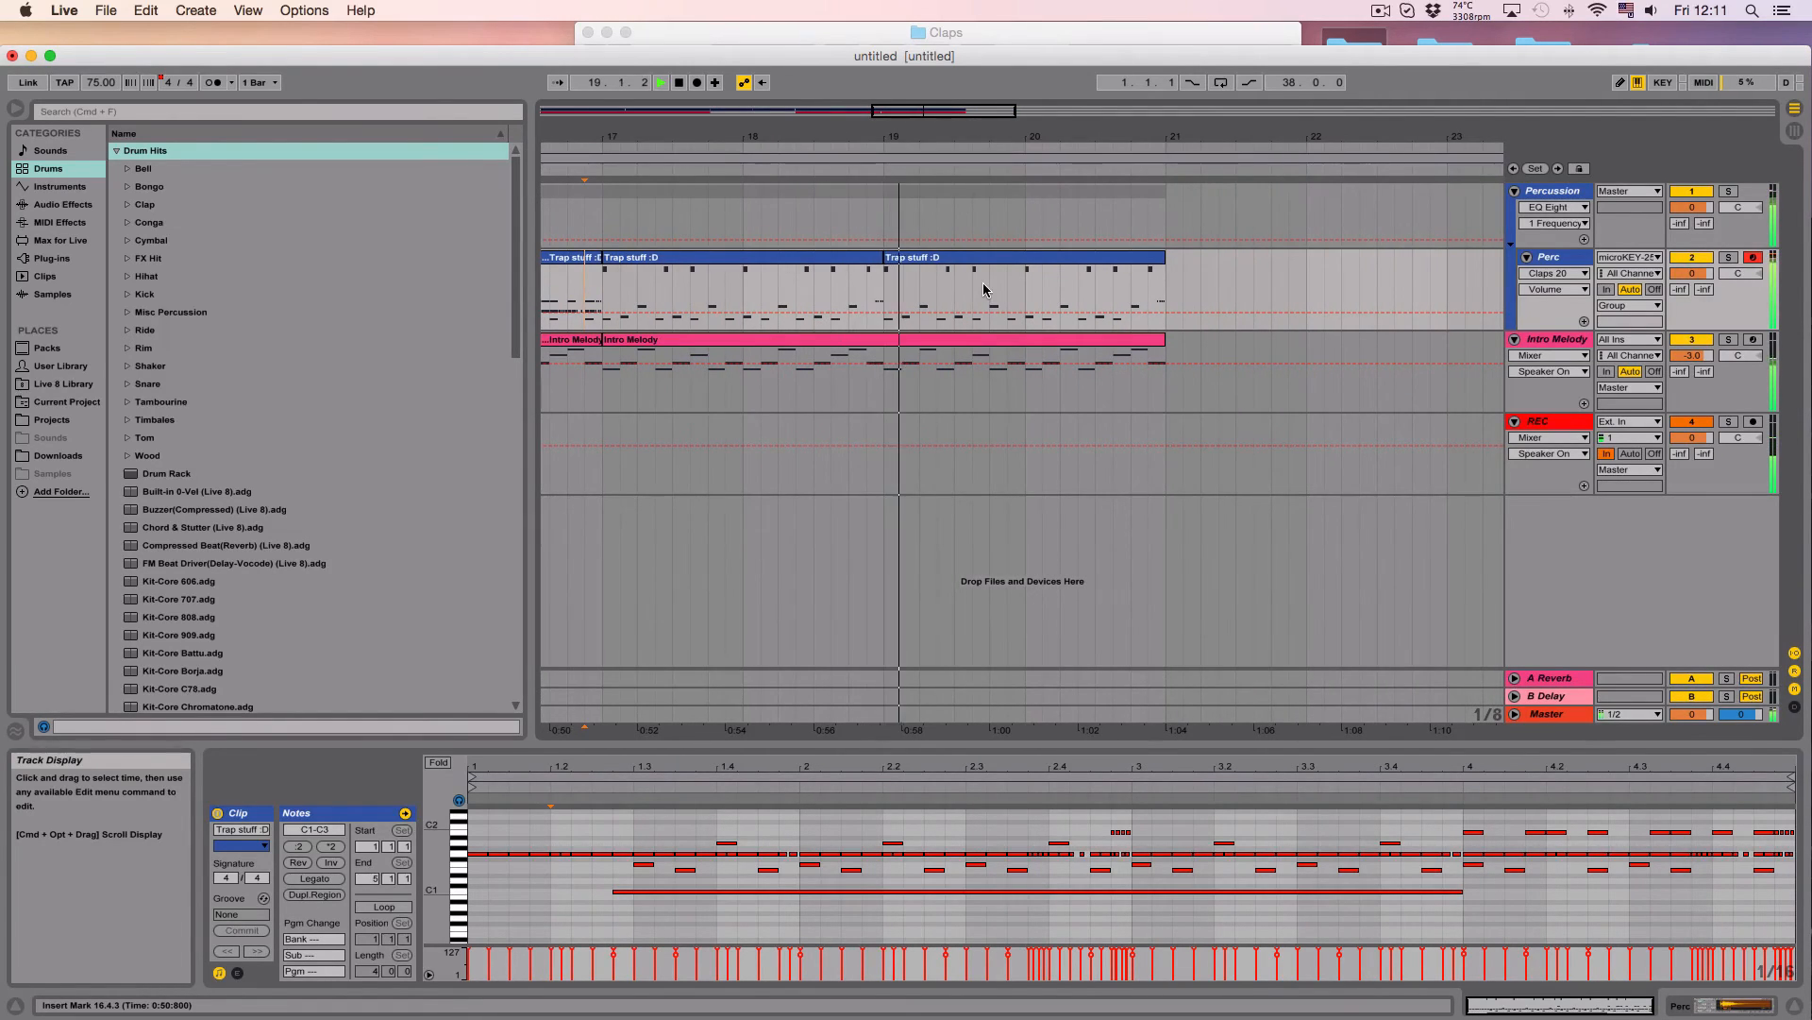
Step: Copy the opening four-bar Trap stuff clip from bar 1 to bar 21 on the Perc track
scroll(992, 286, "left", 20)
left_click(944, 255)
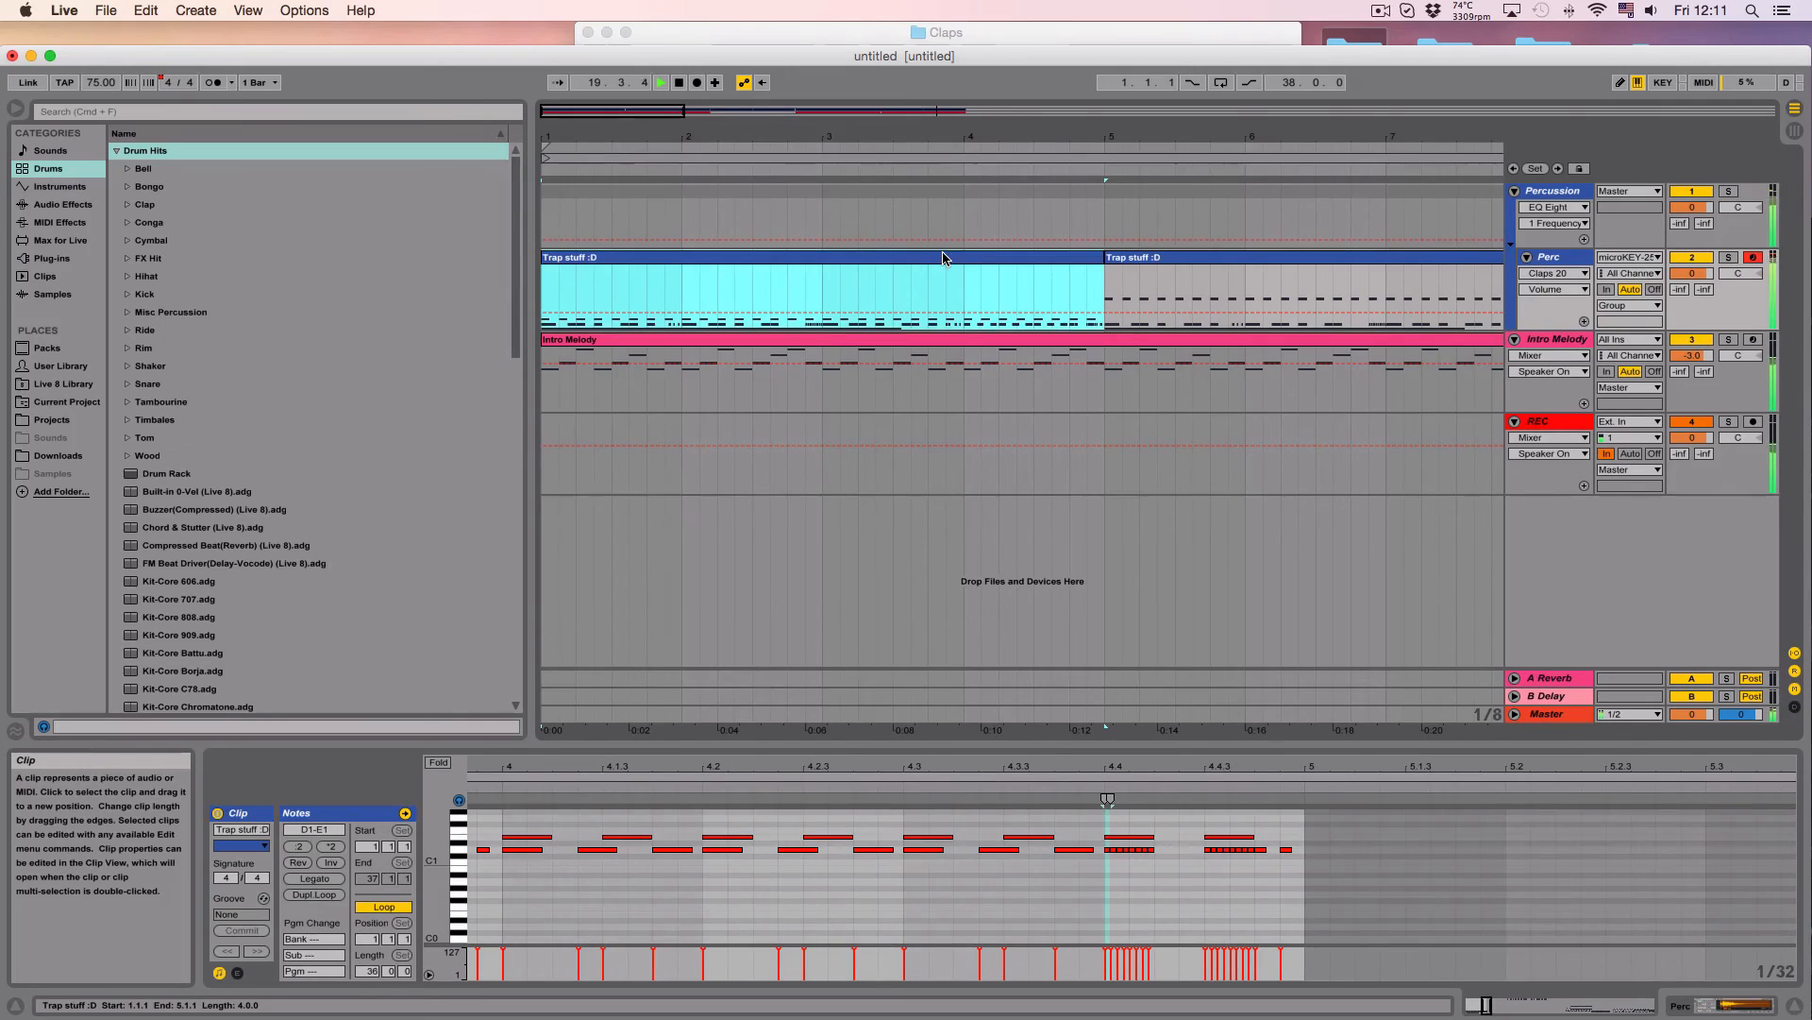
scroll(944, 273, "right", 20)
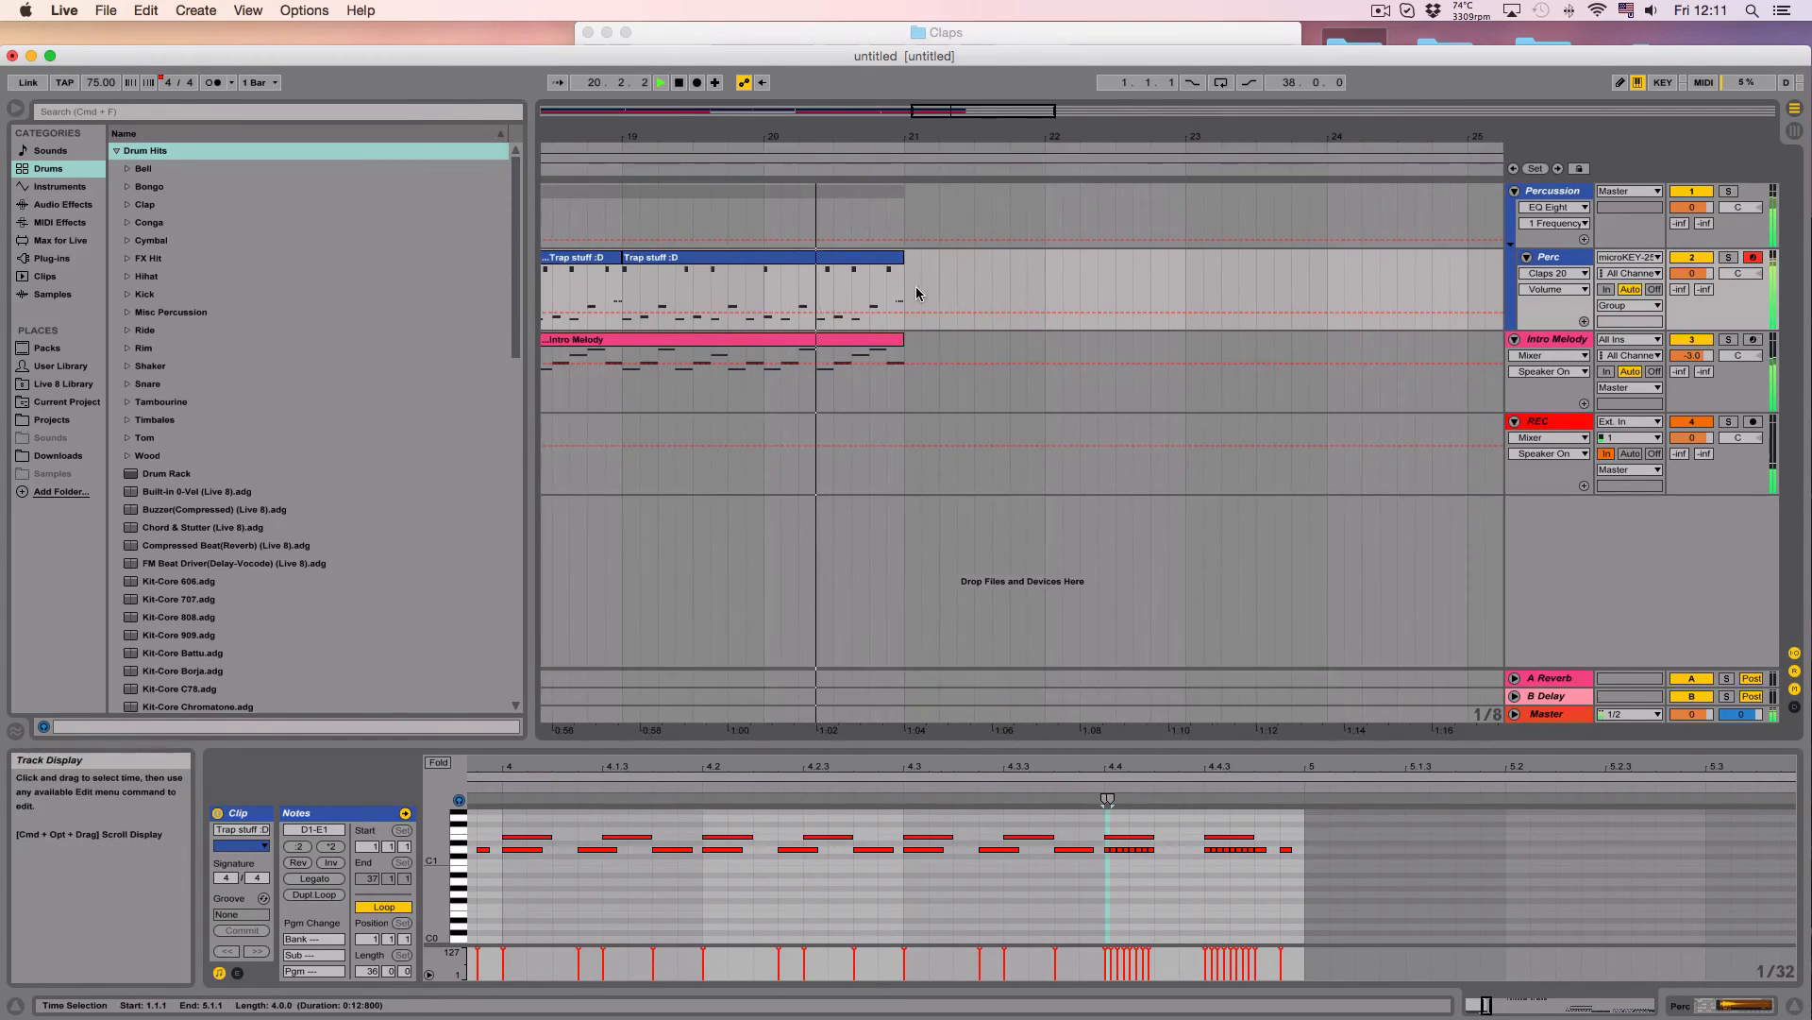
left_click(908, 287)
key("super+v")
Step: Duplicate the bar 17 Intro Melody clip to bar 21 and play the arrangement from bar 20
left_click(884, 340)
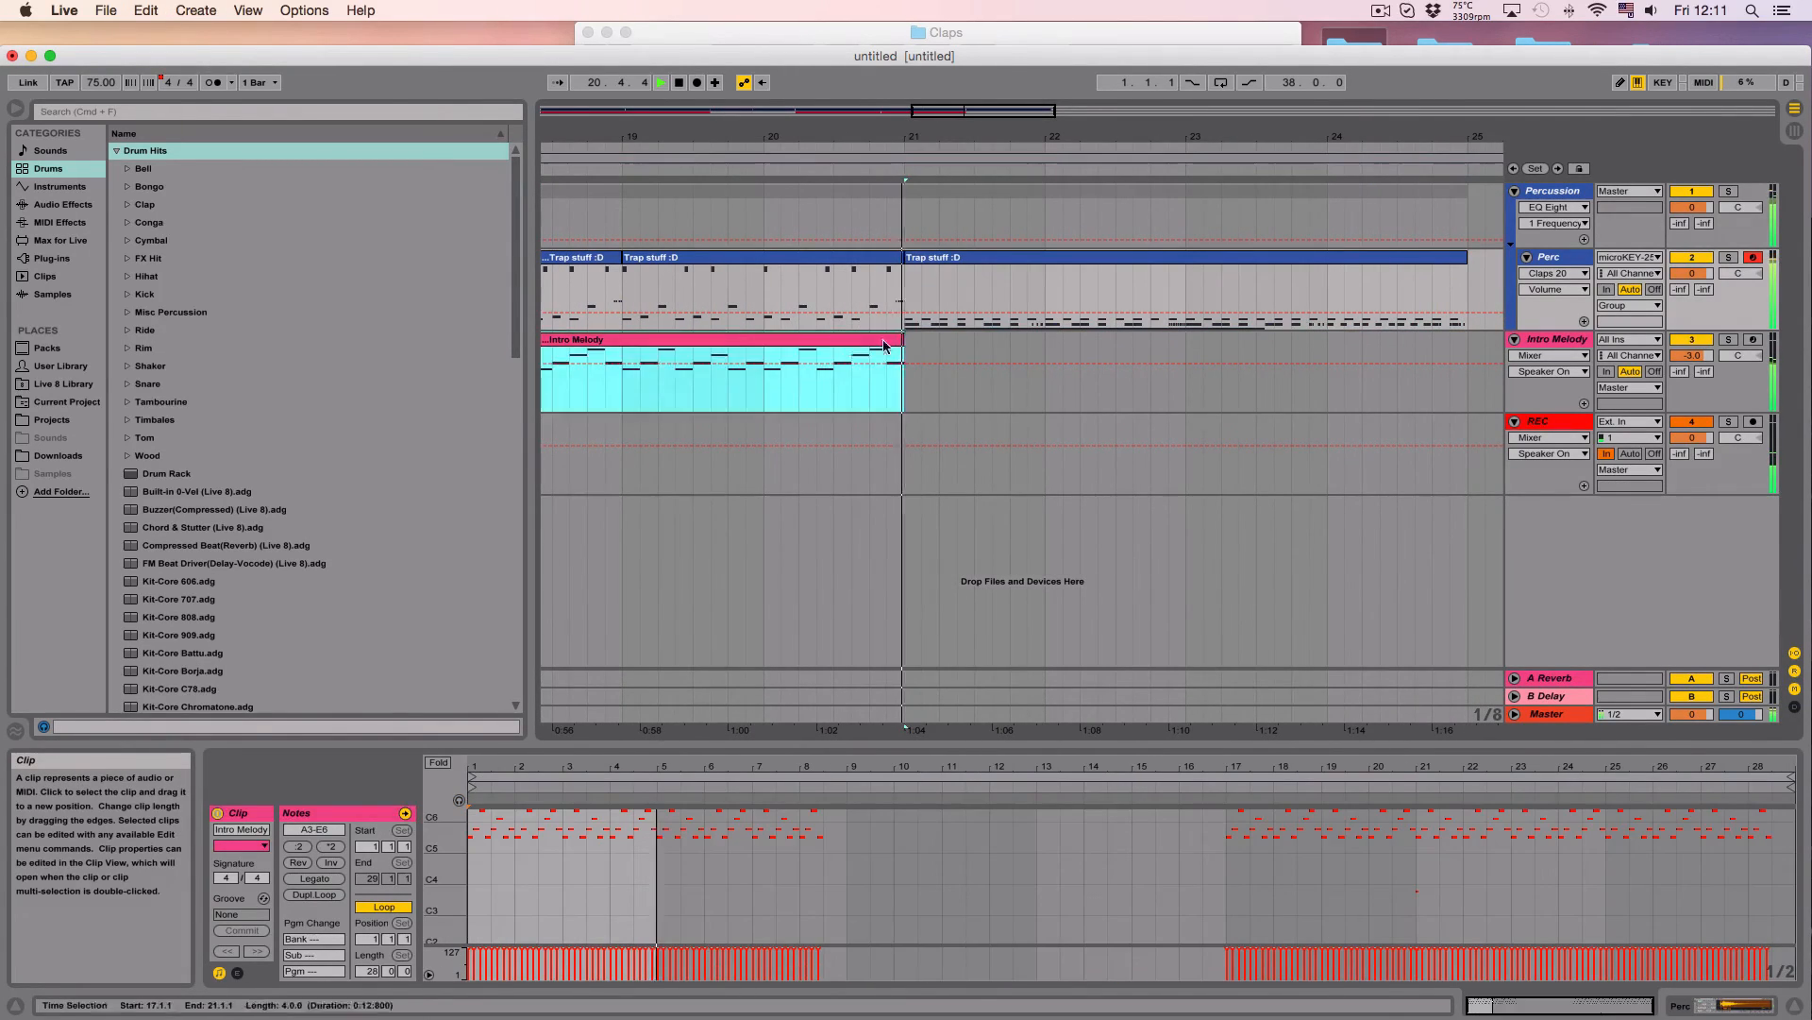
left_click_drag(884, 345, 1424, 382)
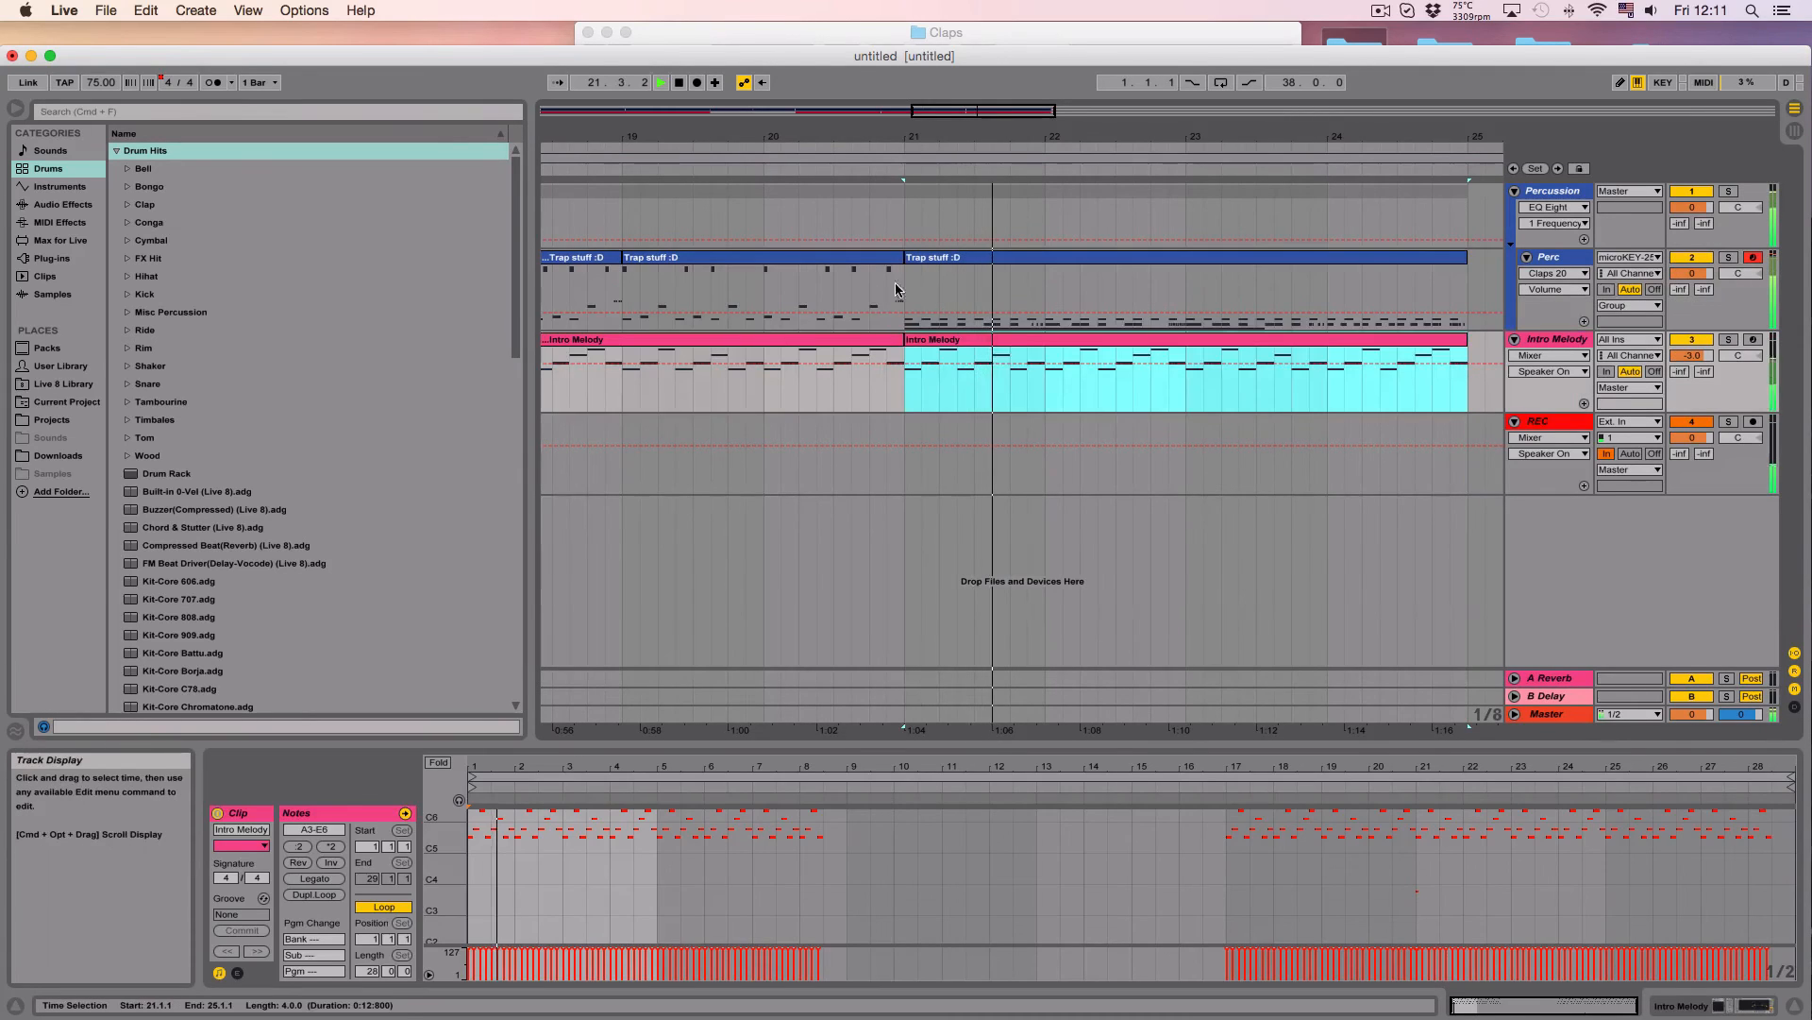
left_click(763, 287)
Step: Stop playback and copy the Trap stuff clip from bar 5 over the Perc clip at bar 21
scroll(812, 279, "left", 15)
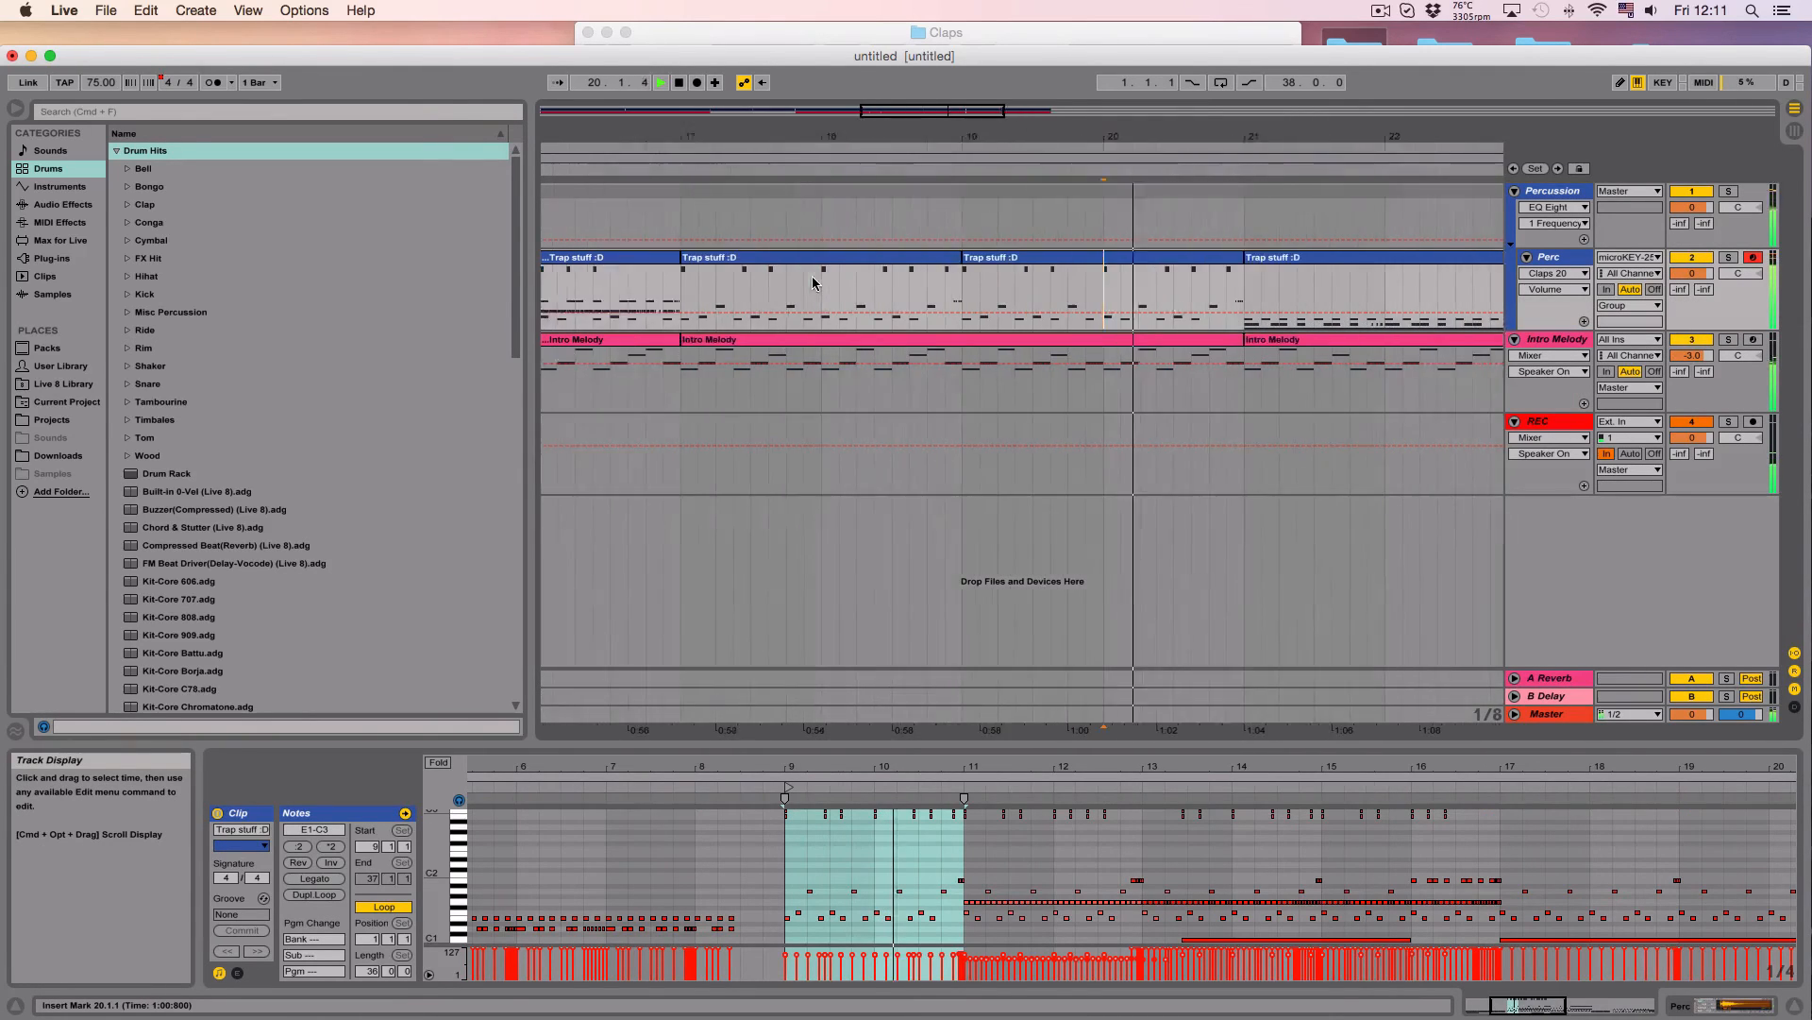
scroll(827, 270, "right", 2)
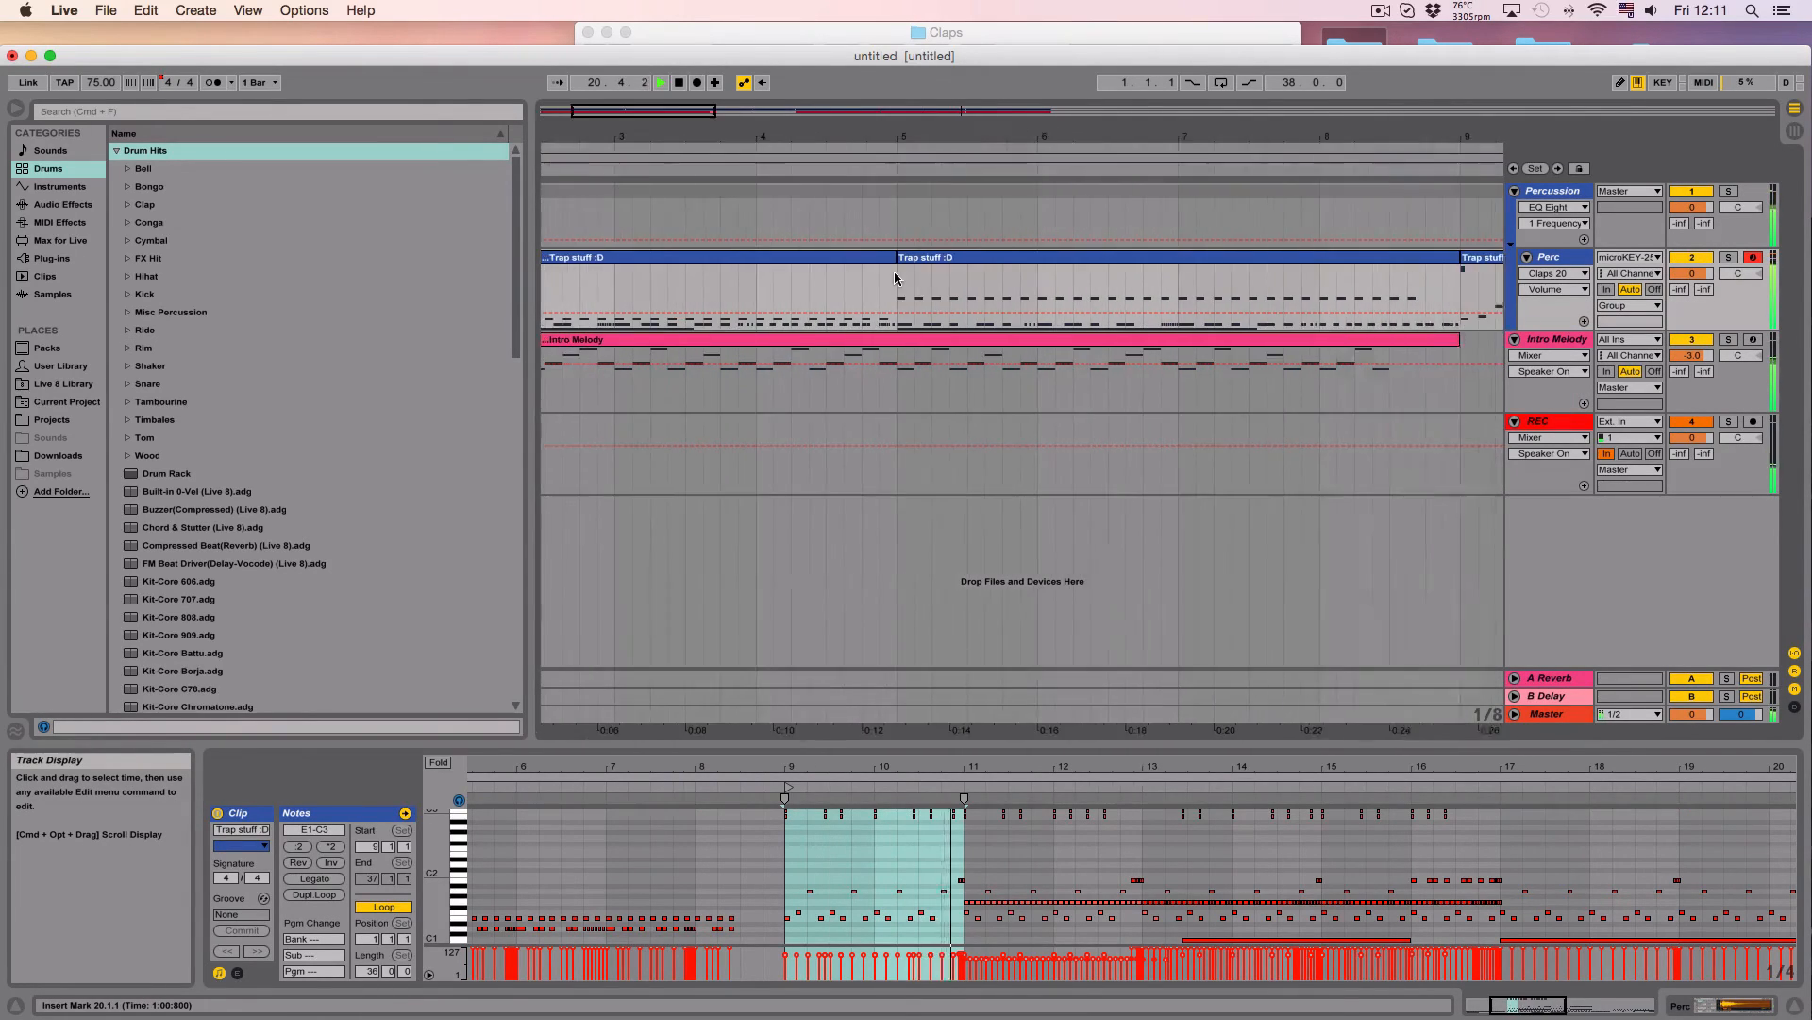
key("space")
left_click(894, 259)
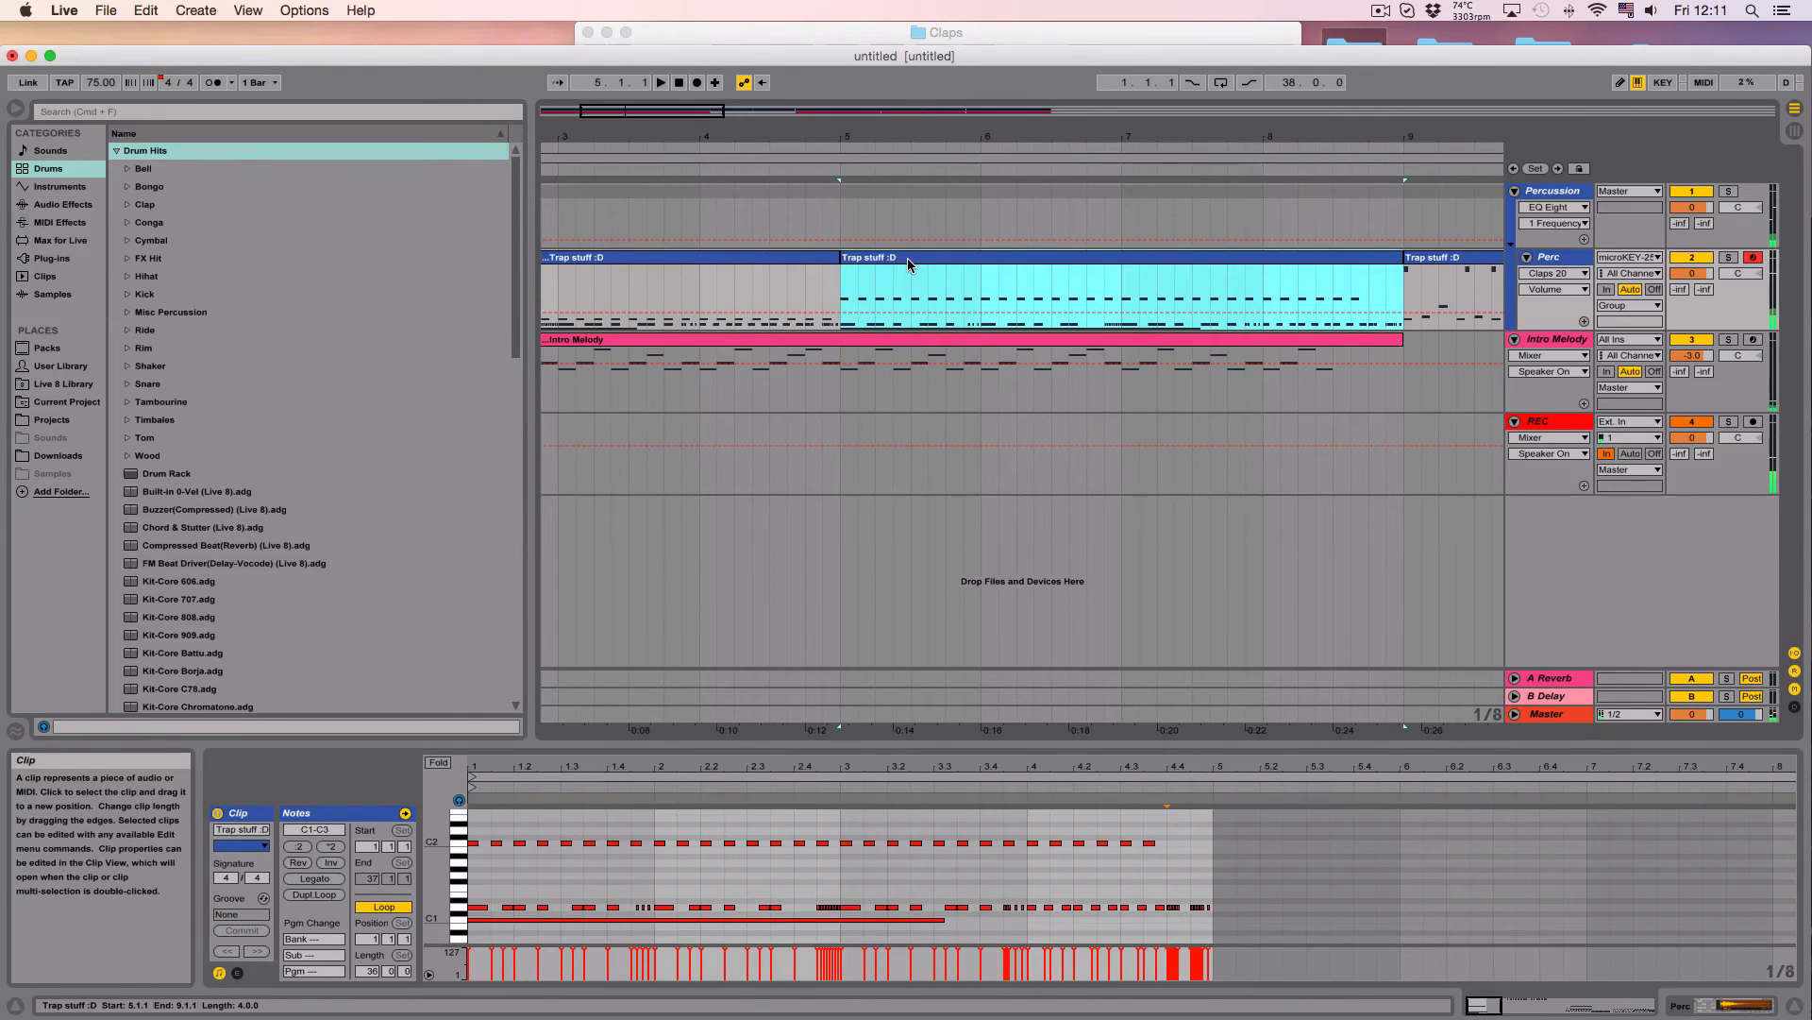
scroll(1000, 263, "left", 2)
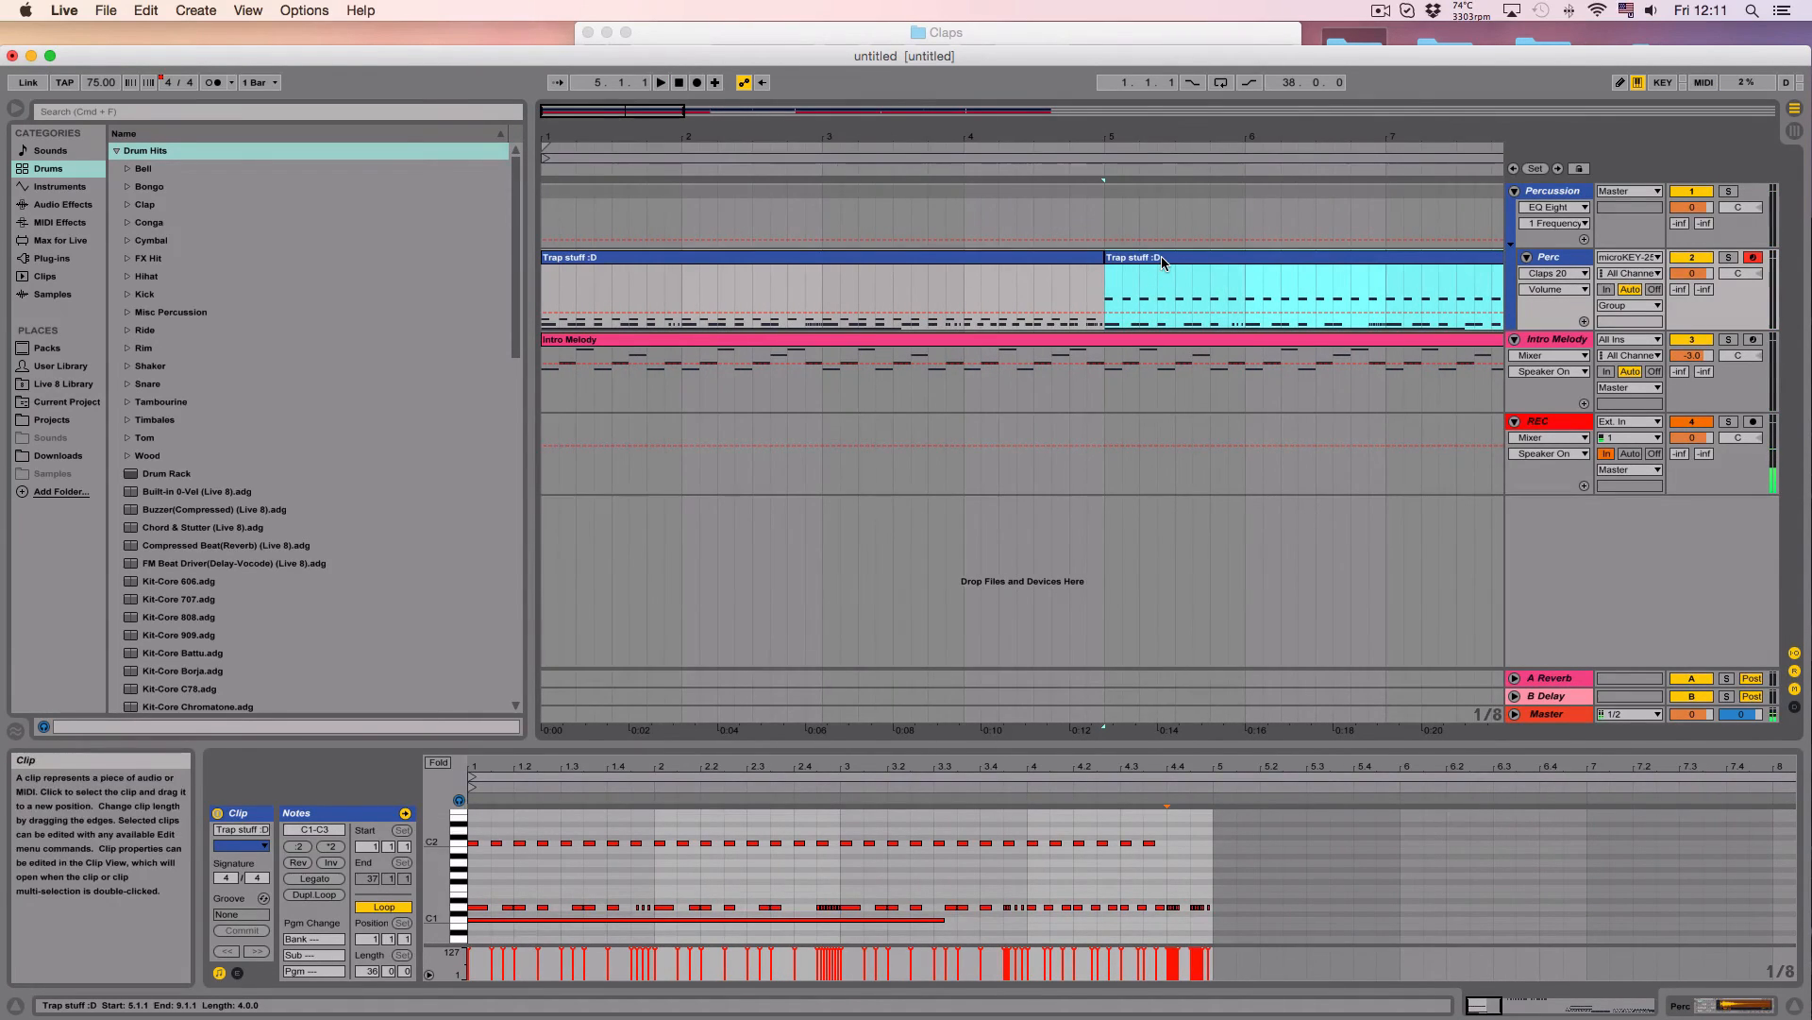
scroll(1160, 258, "right", 10)
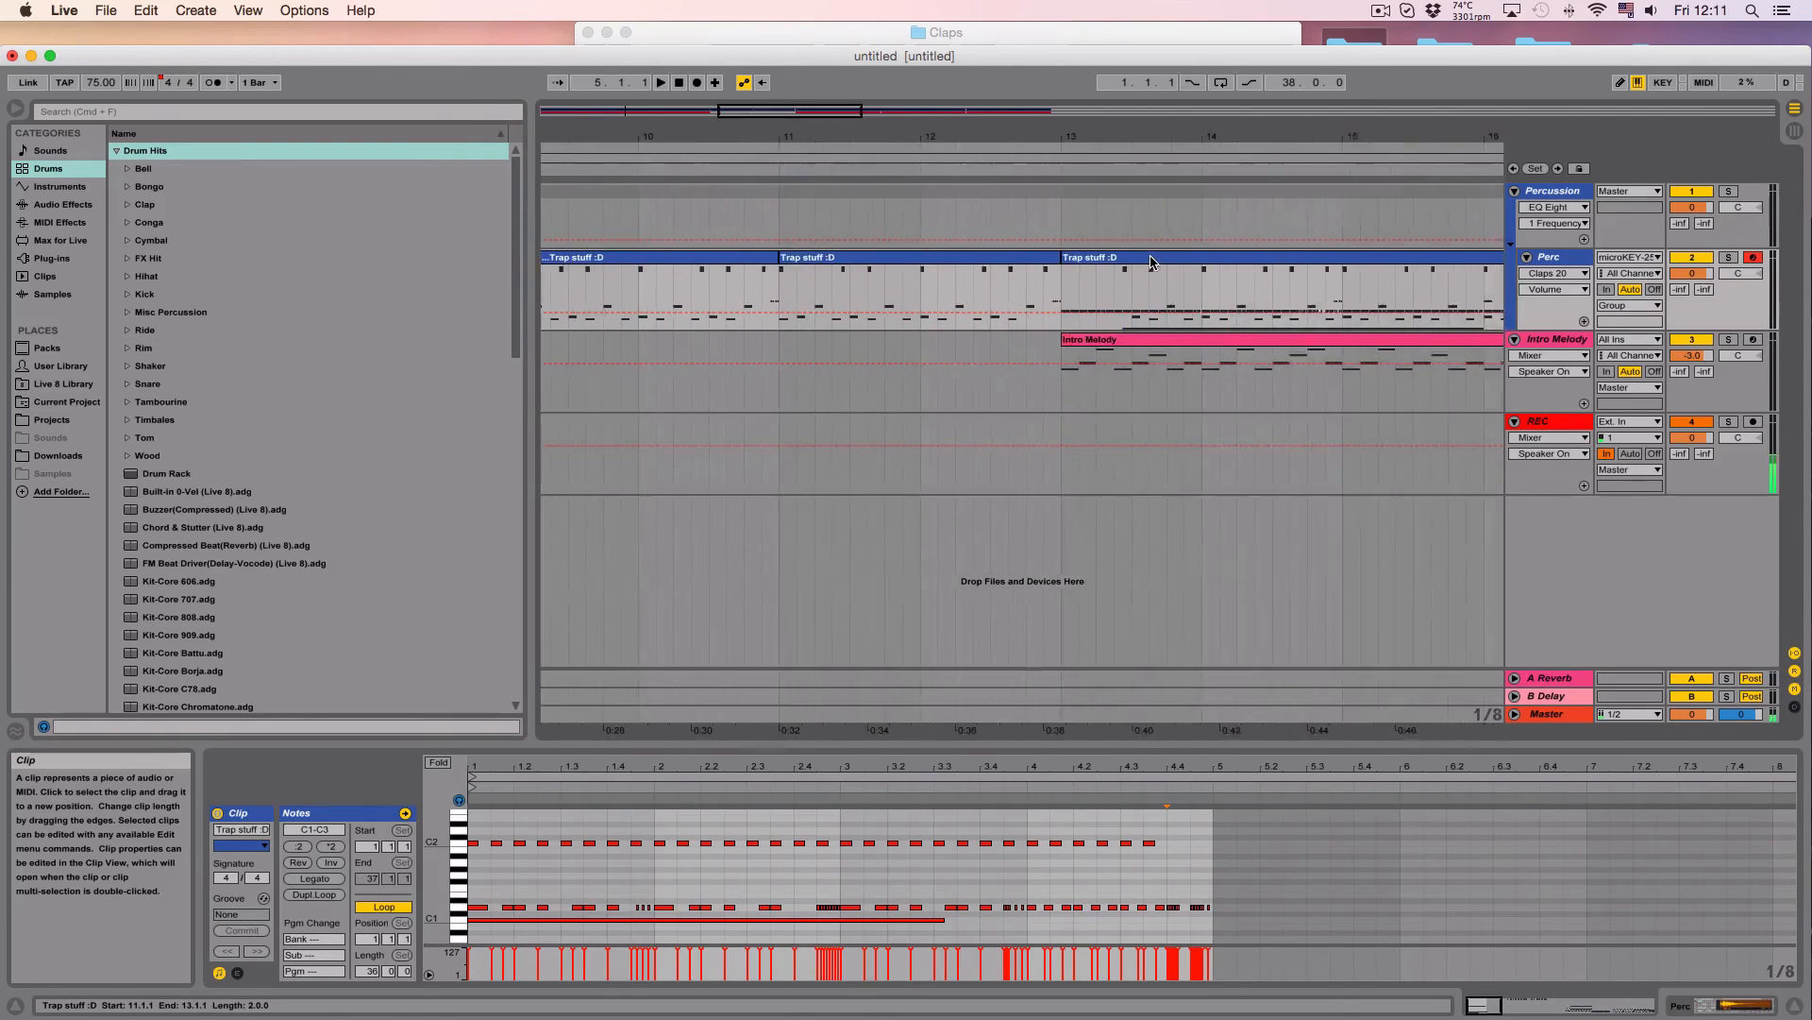
scroll(1152, 262, "right", 12)
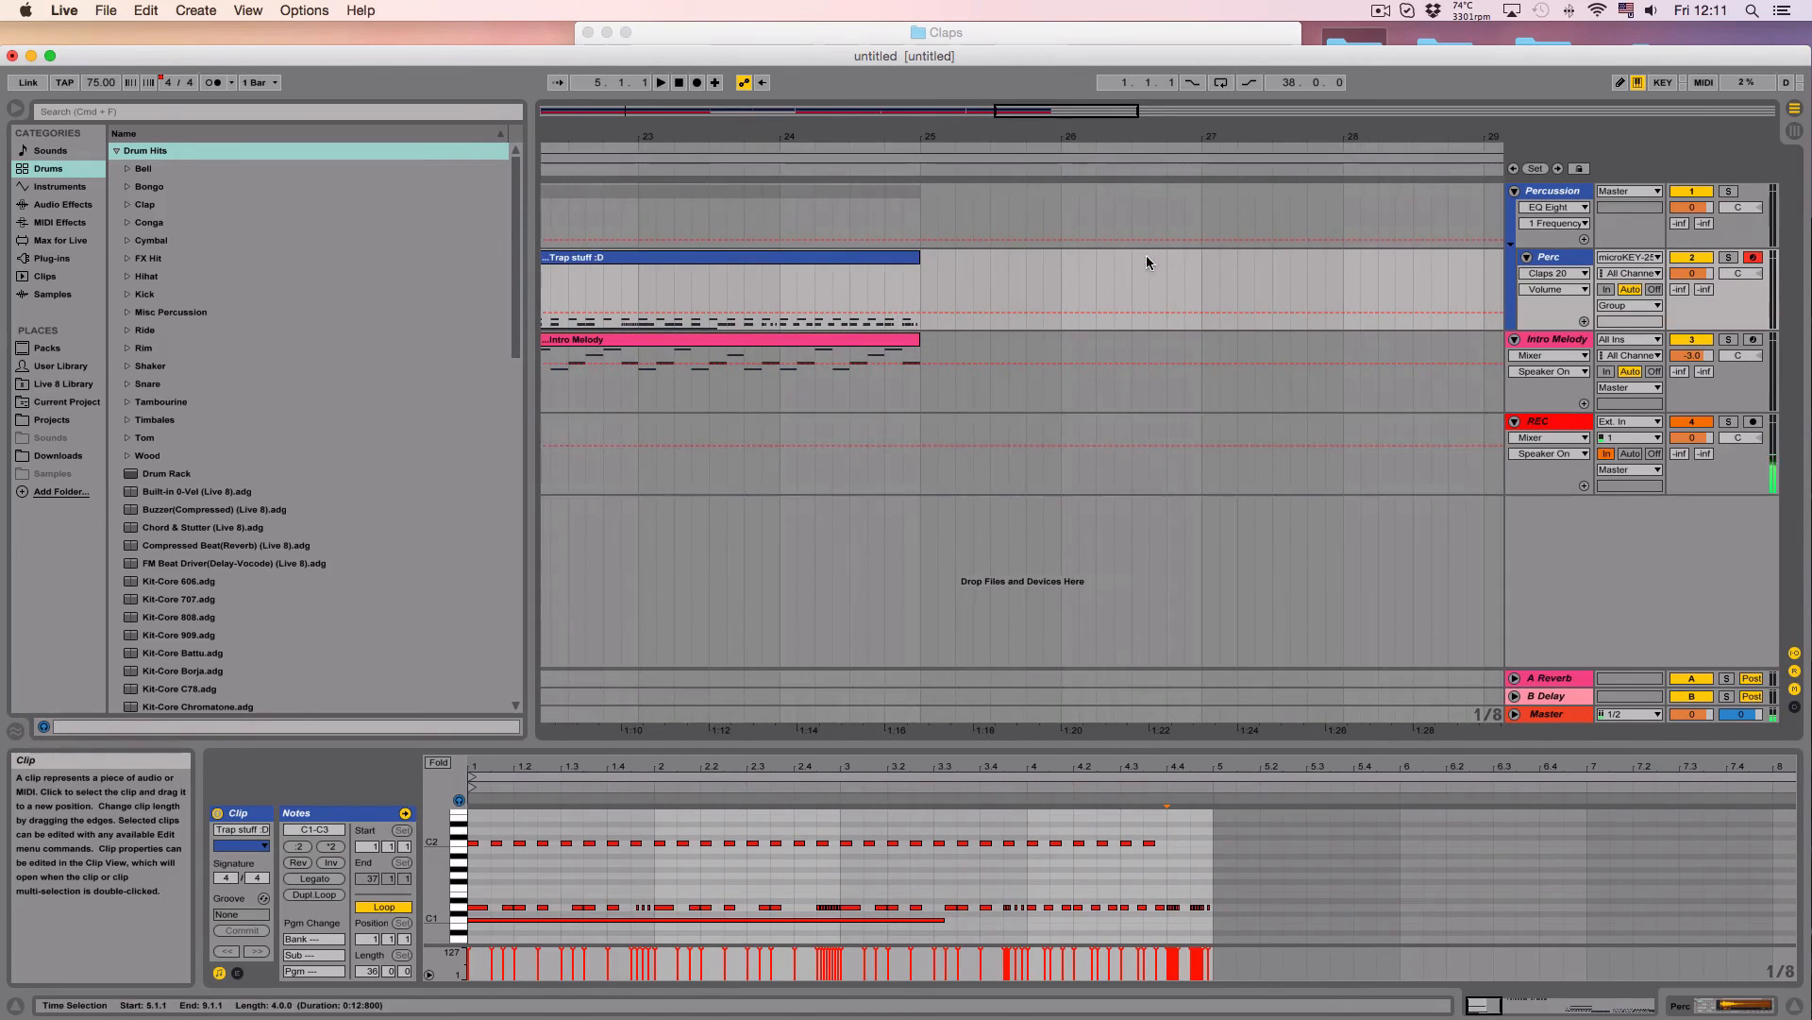
left_click(659, 284)
key("super+v")
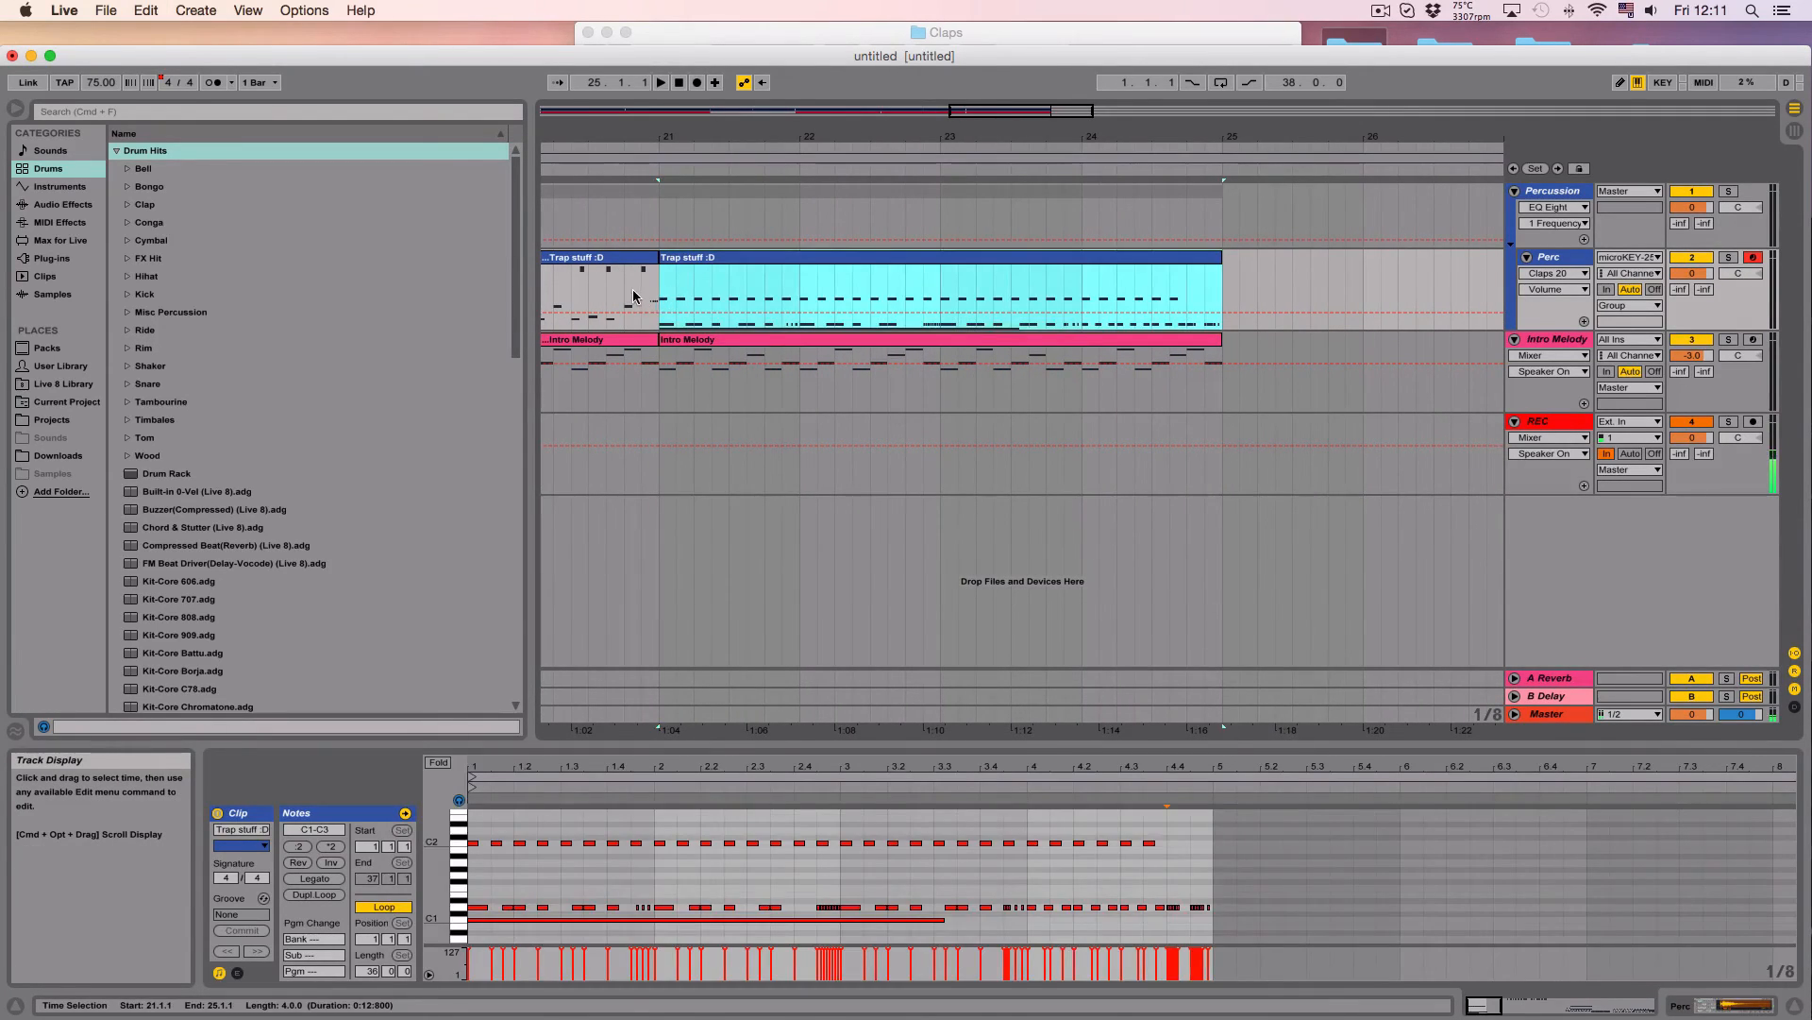
Step: Play the transition into bar 21 from 20.4.3, stop playback, and view the whole arrangement
left_click(636, 290)
key("space")
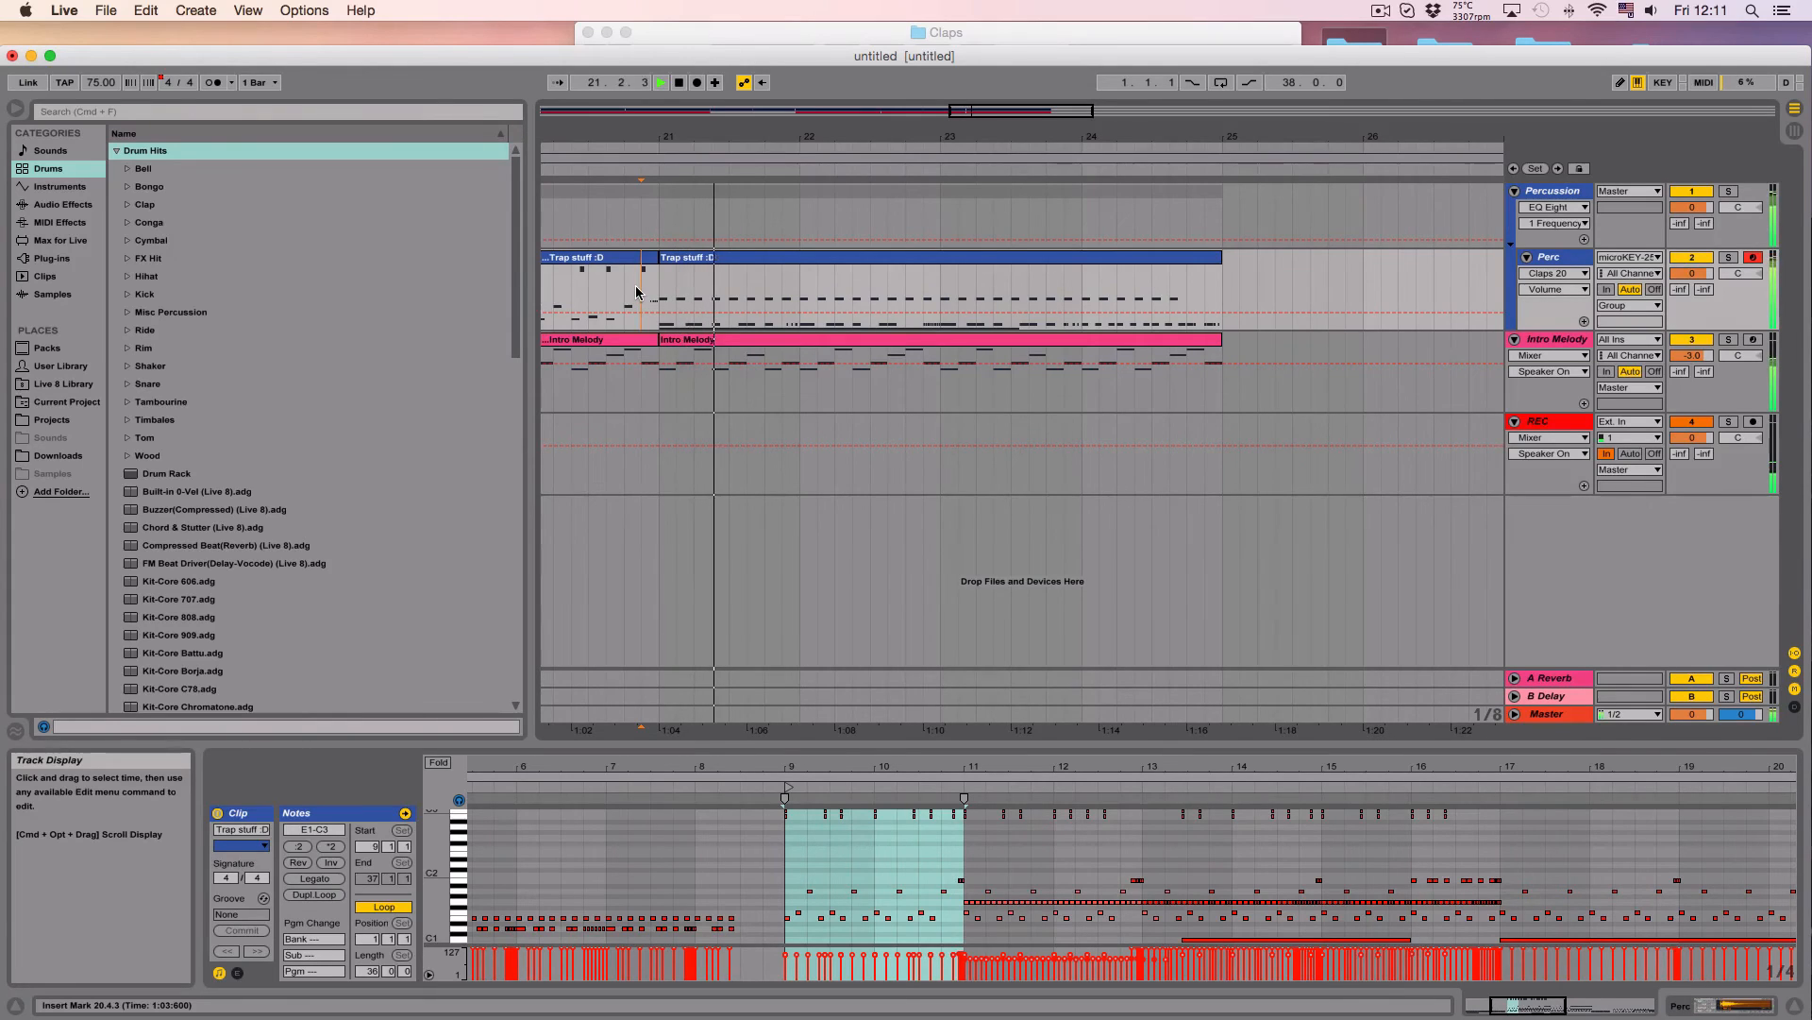
scroll(661, 292, "left", 5)
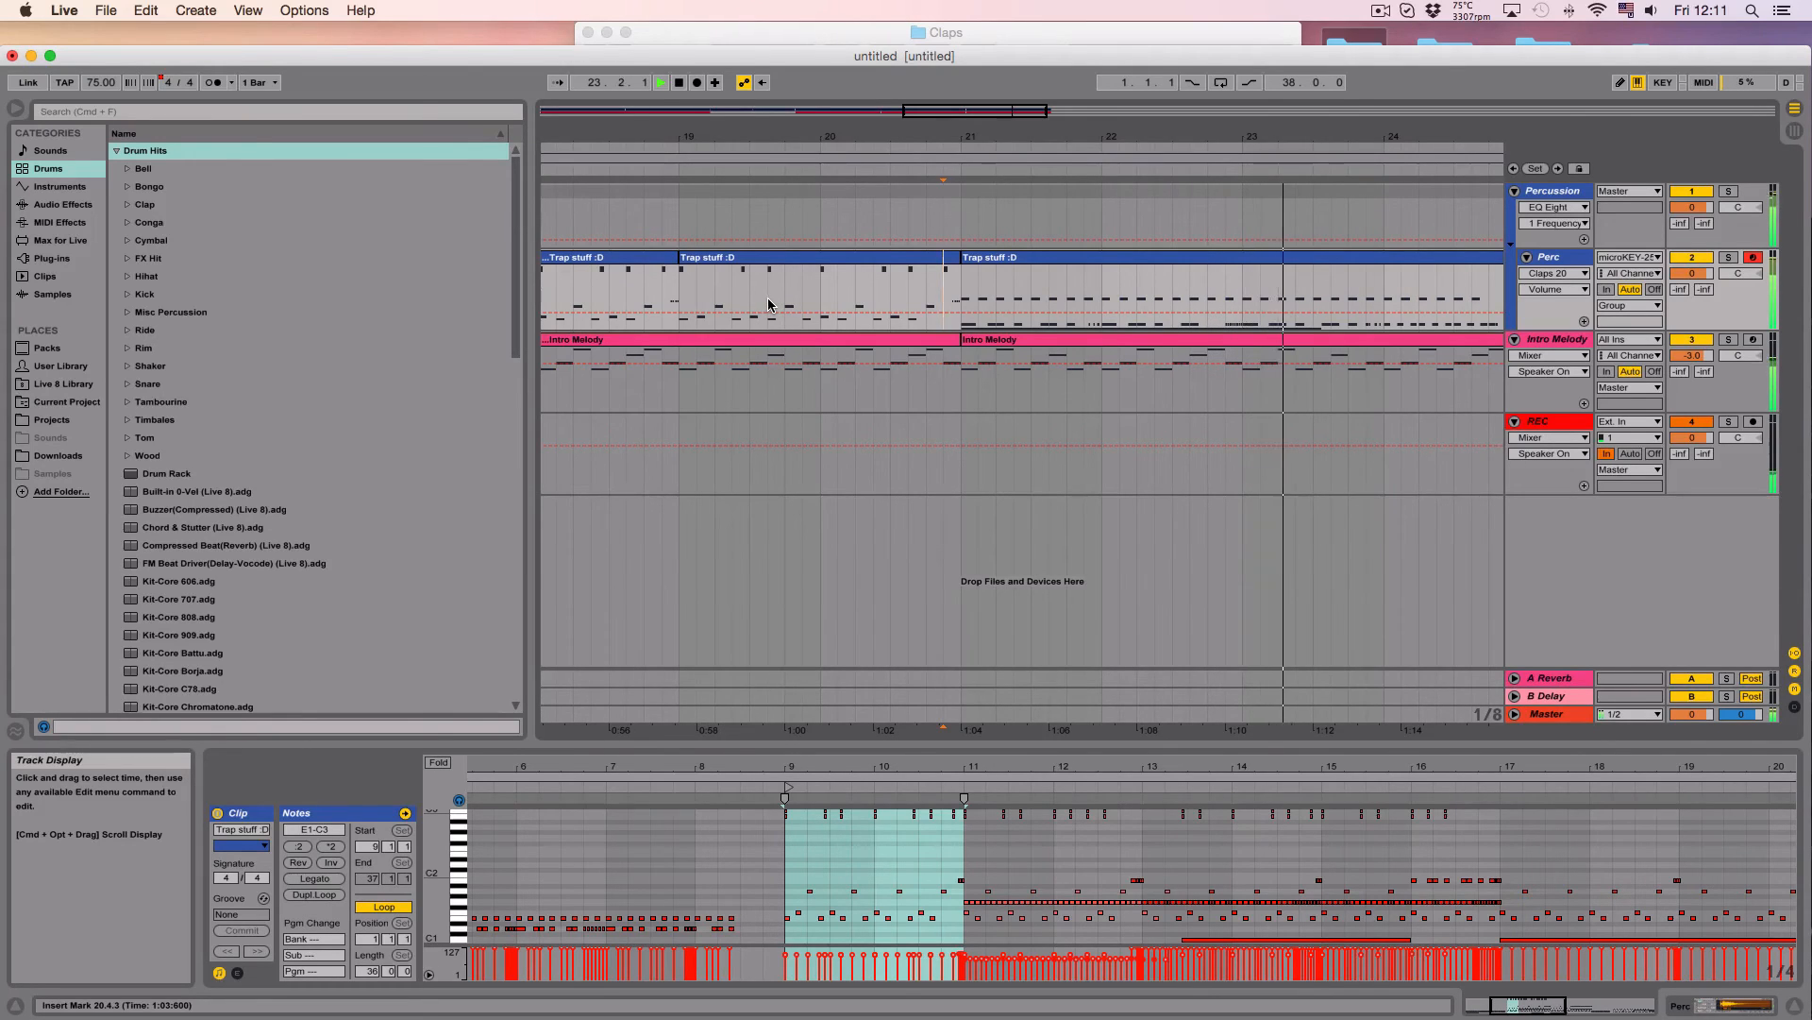
scroll(767, 302, "left", 6)
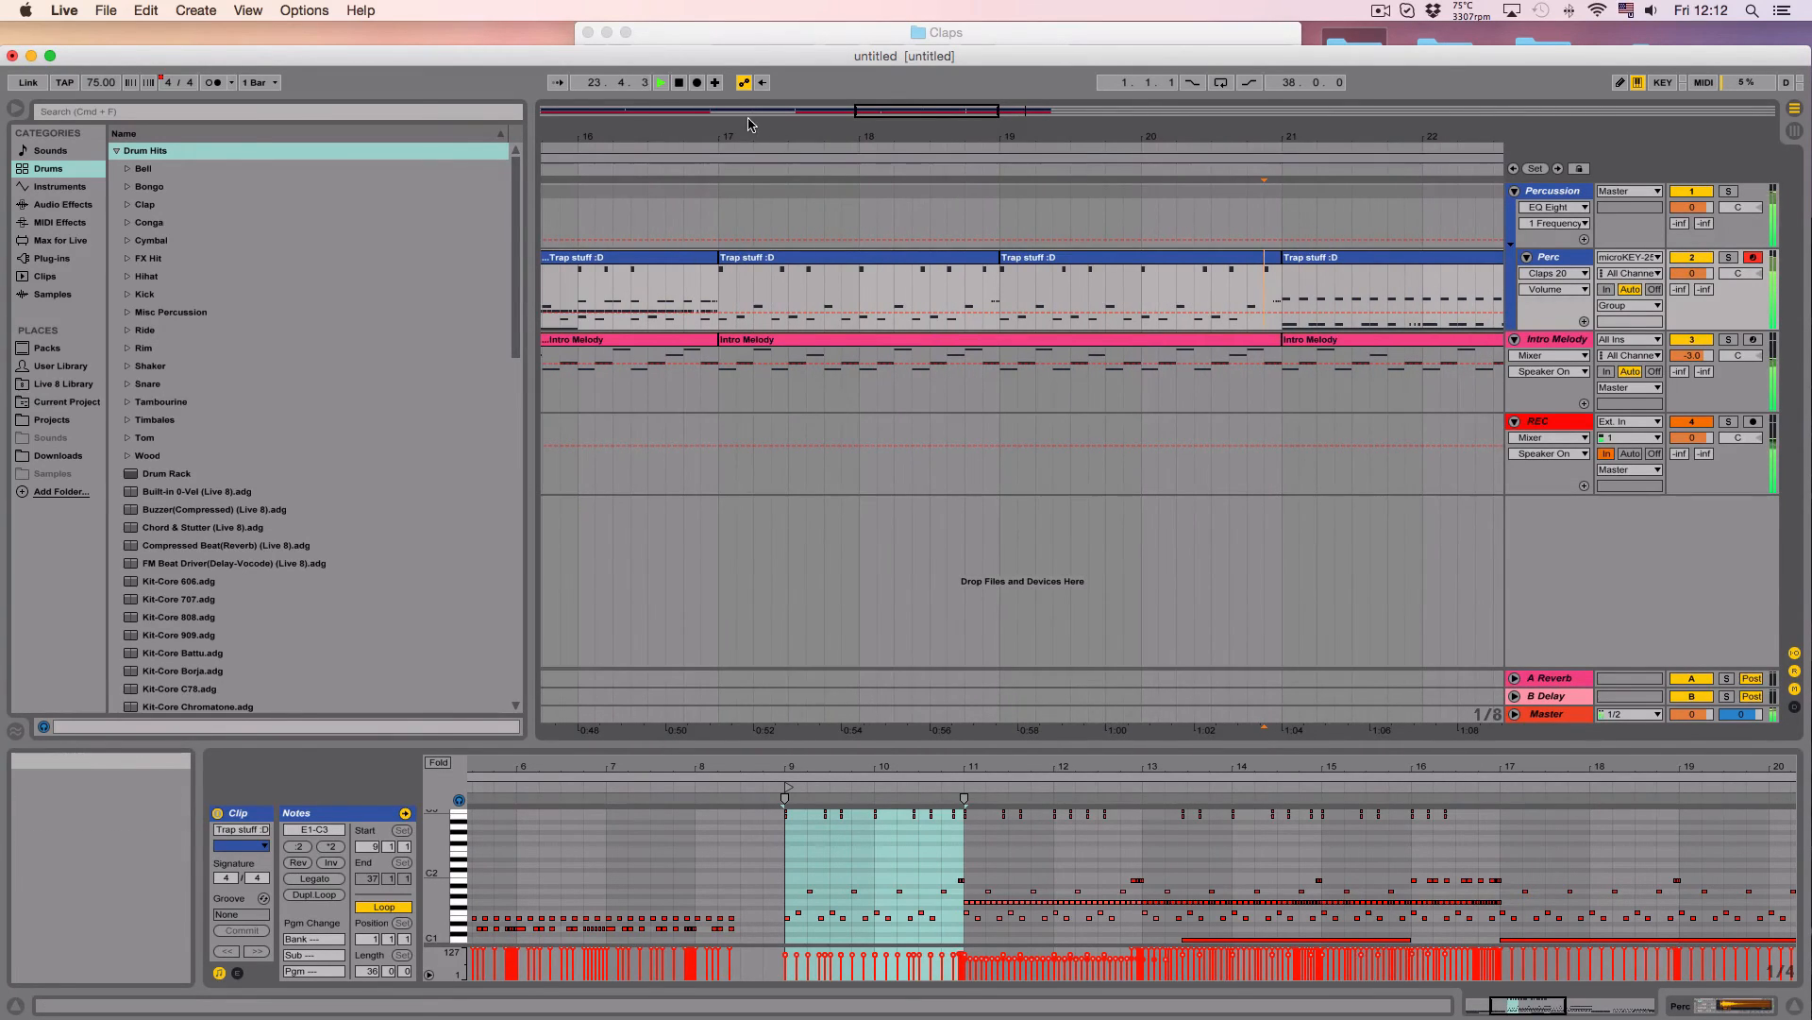
key("space")
left_click_drag(755, 136, 810, 47)
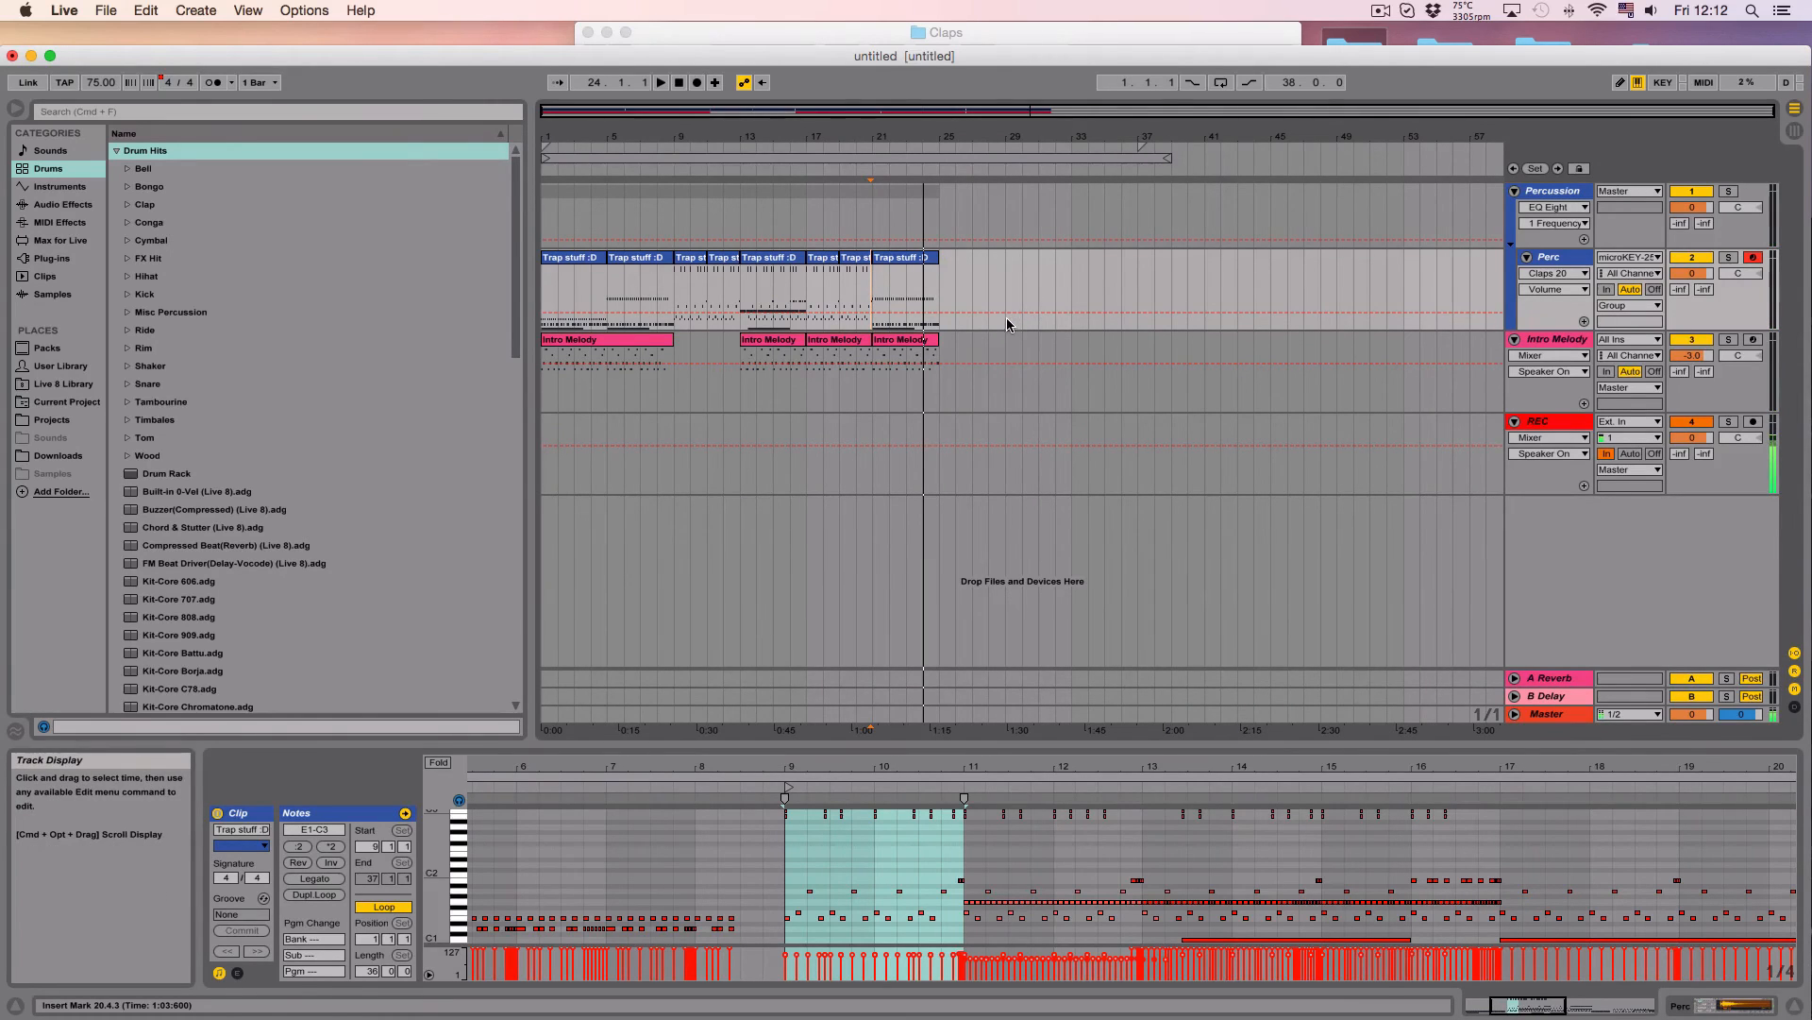
left_click_drag(831, 148, 832, 179)
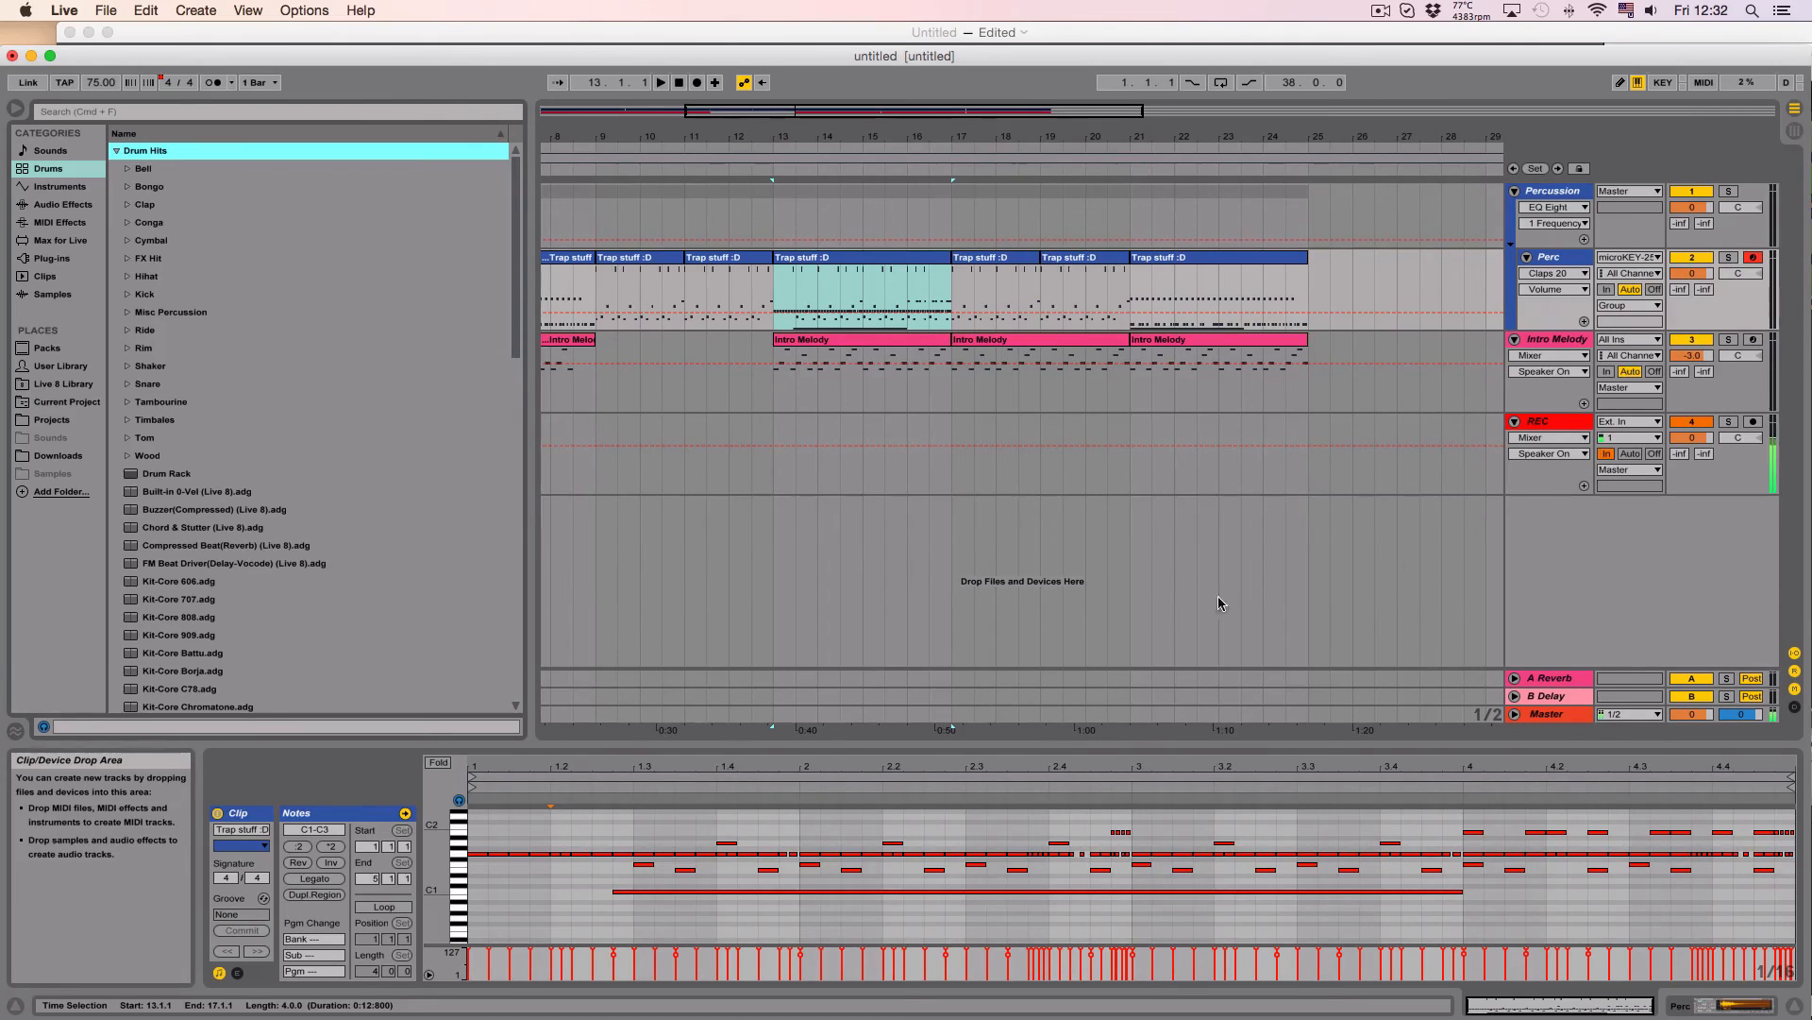
Step: Show the Perc track's Drum Rack and open the Hi Hat pad's sample and EQ Eight settings
left_click(1694, 1012)
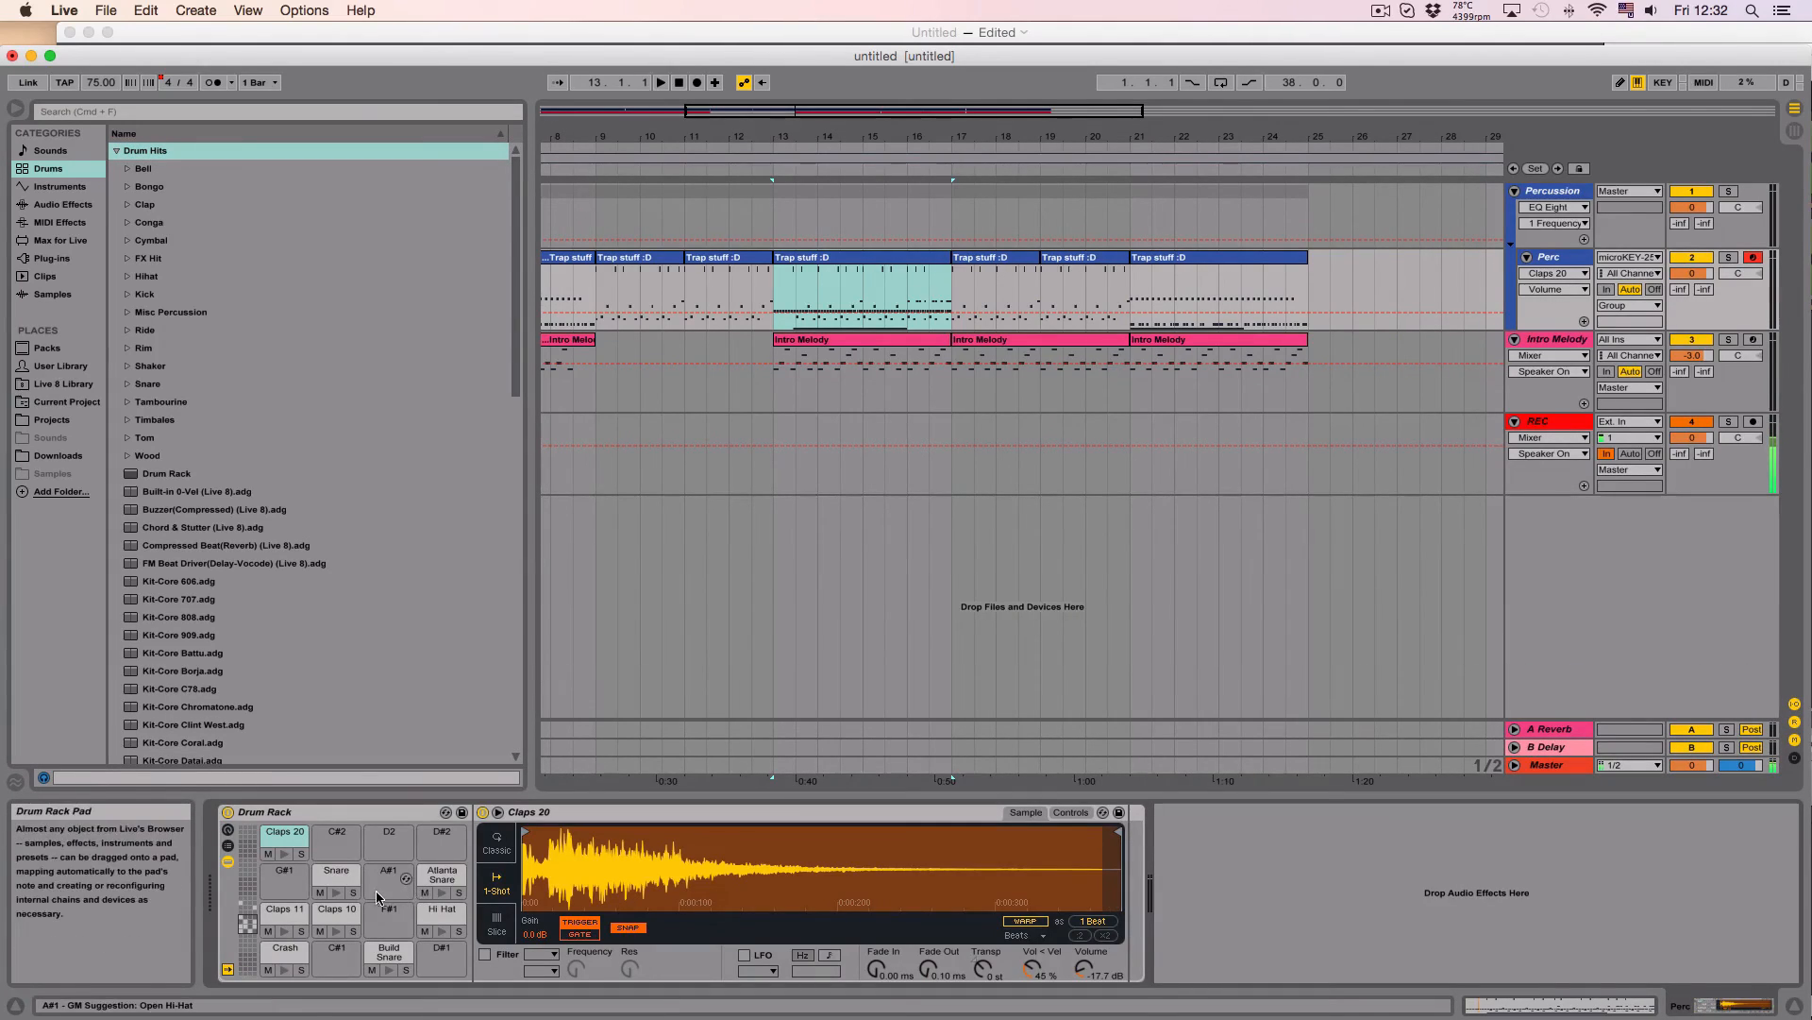
left_click(434, 913)
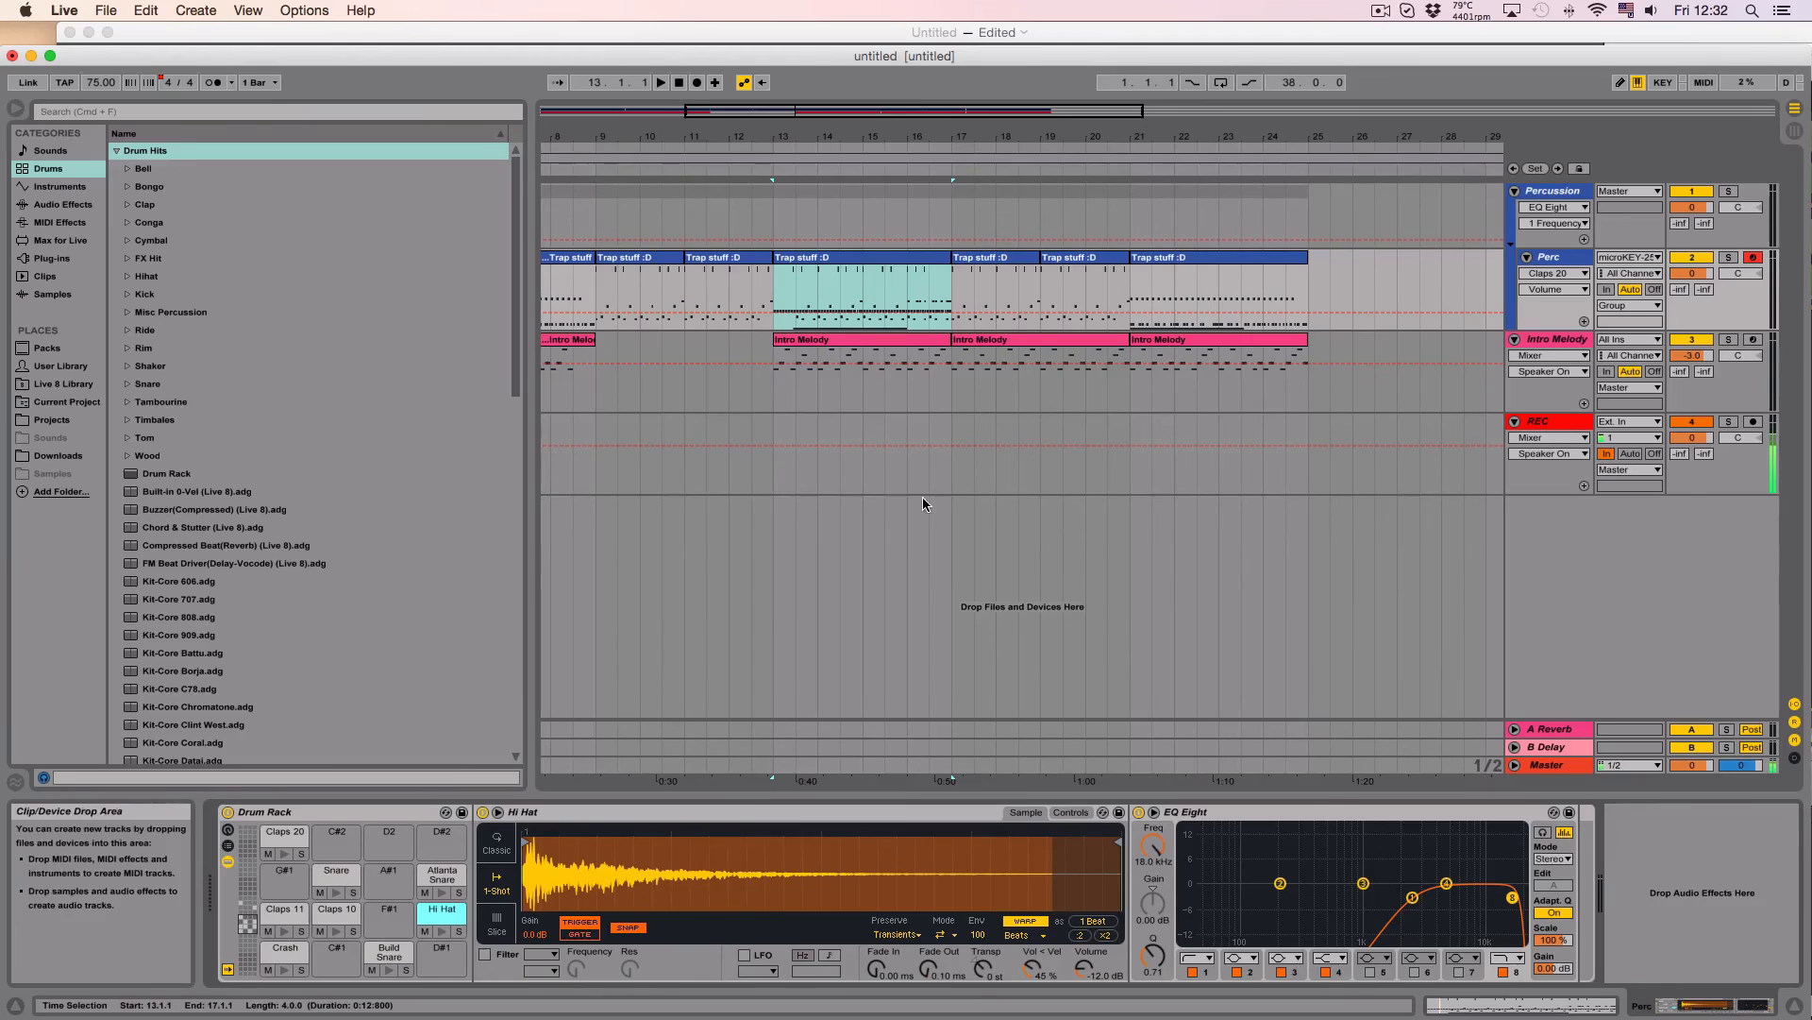
Step: Play the arrangement briefly from bar 13, stop, and look over the surrounding clips
key("space")
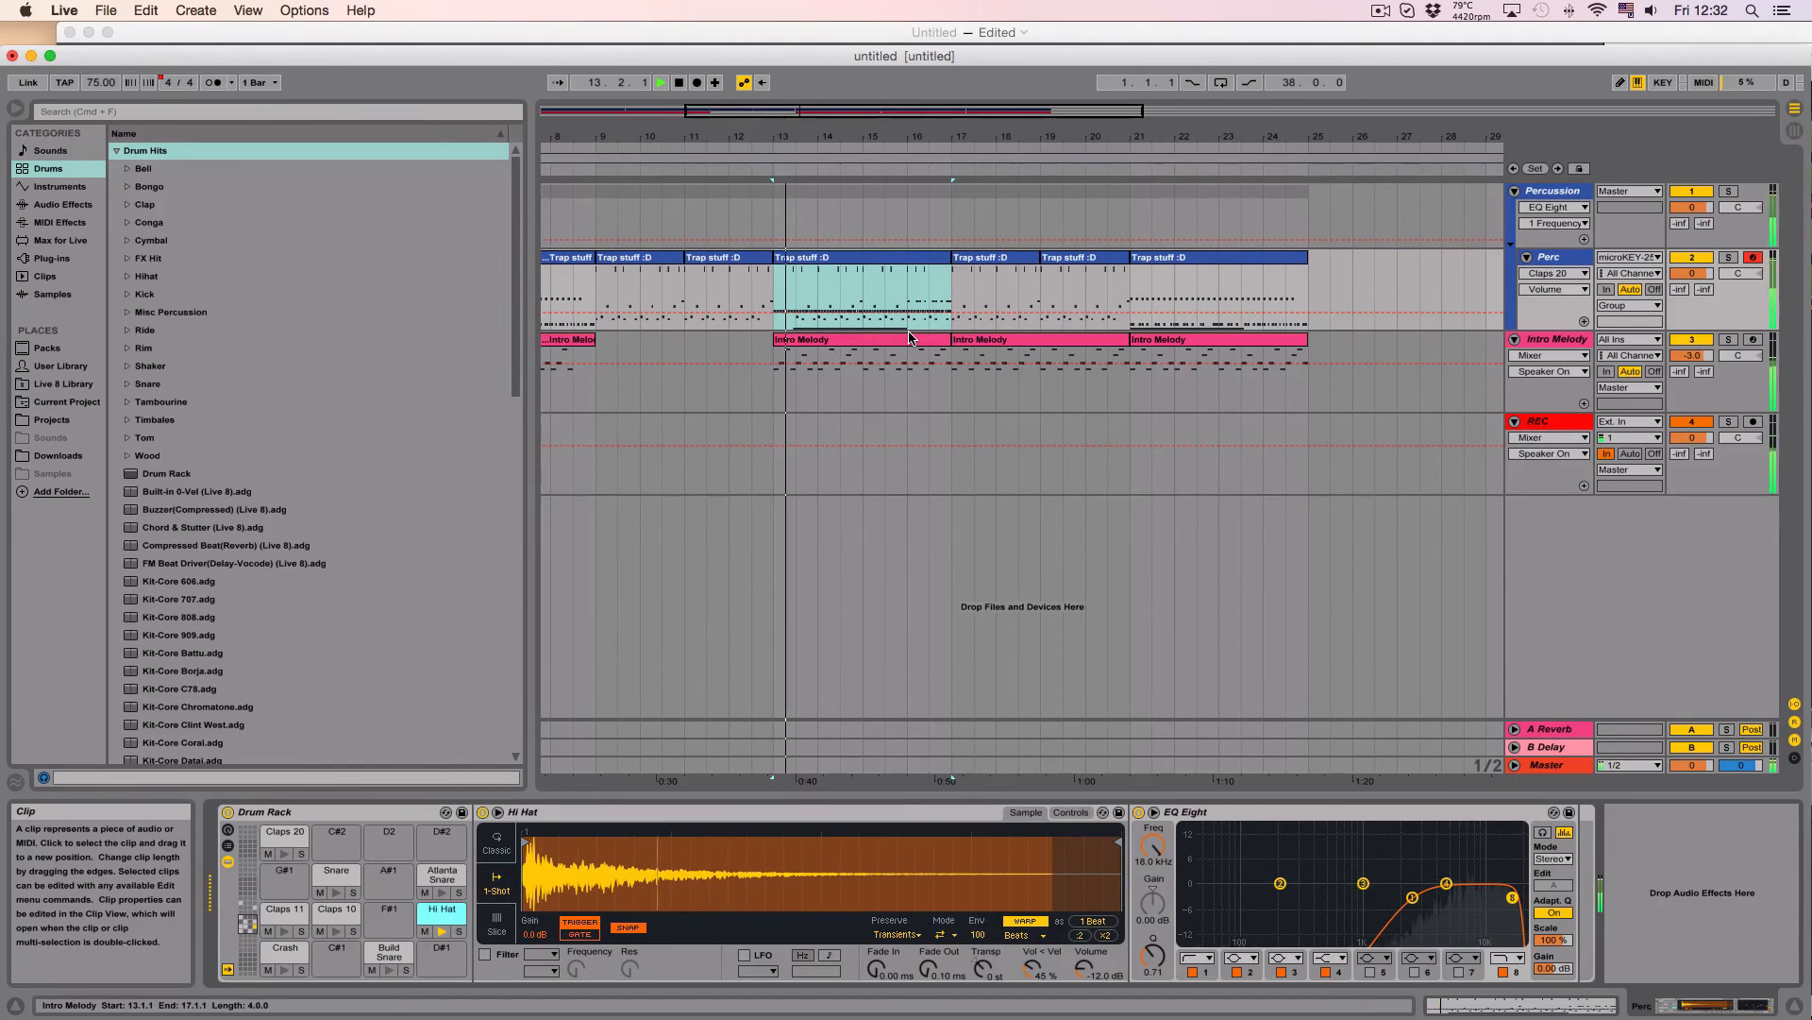
key("space")
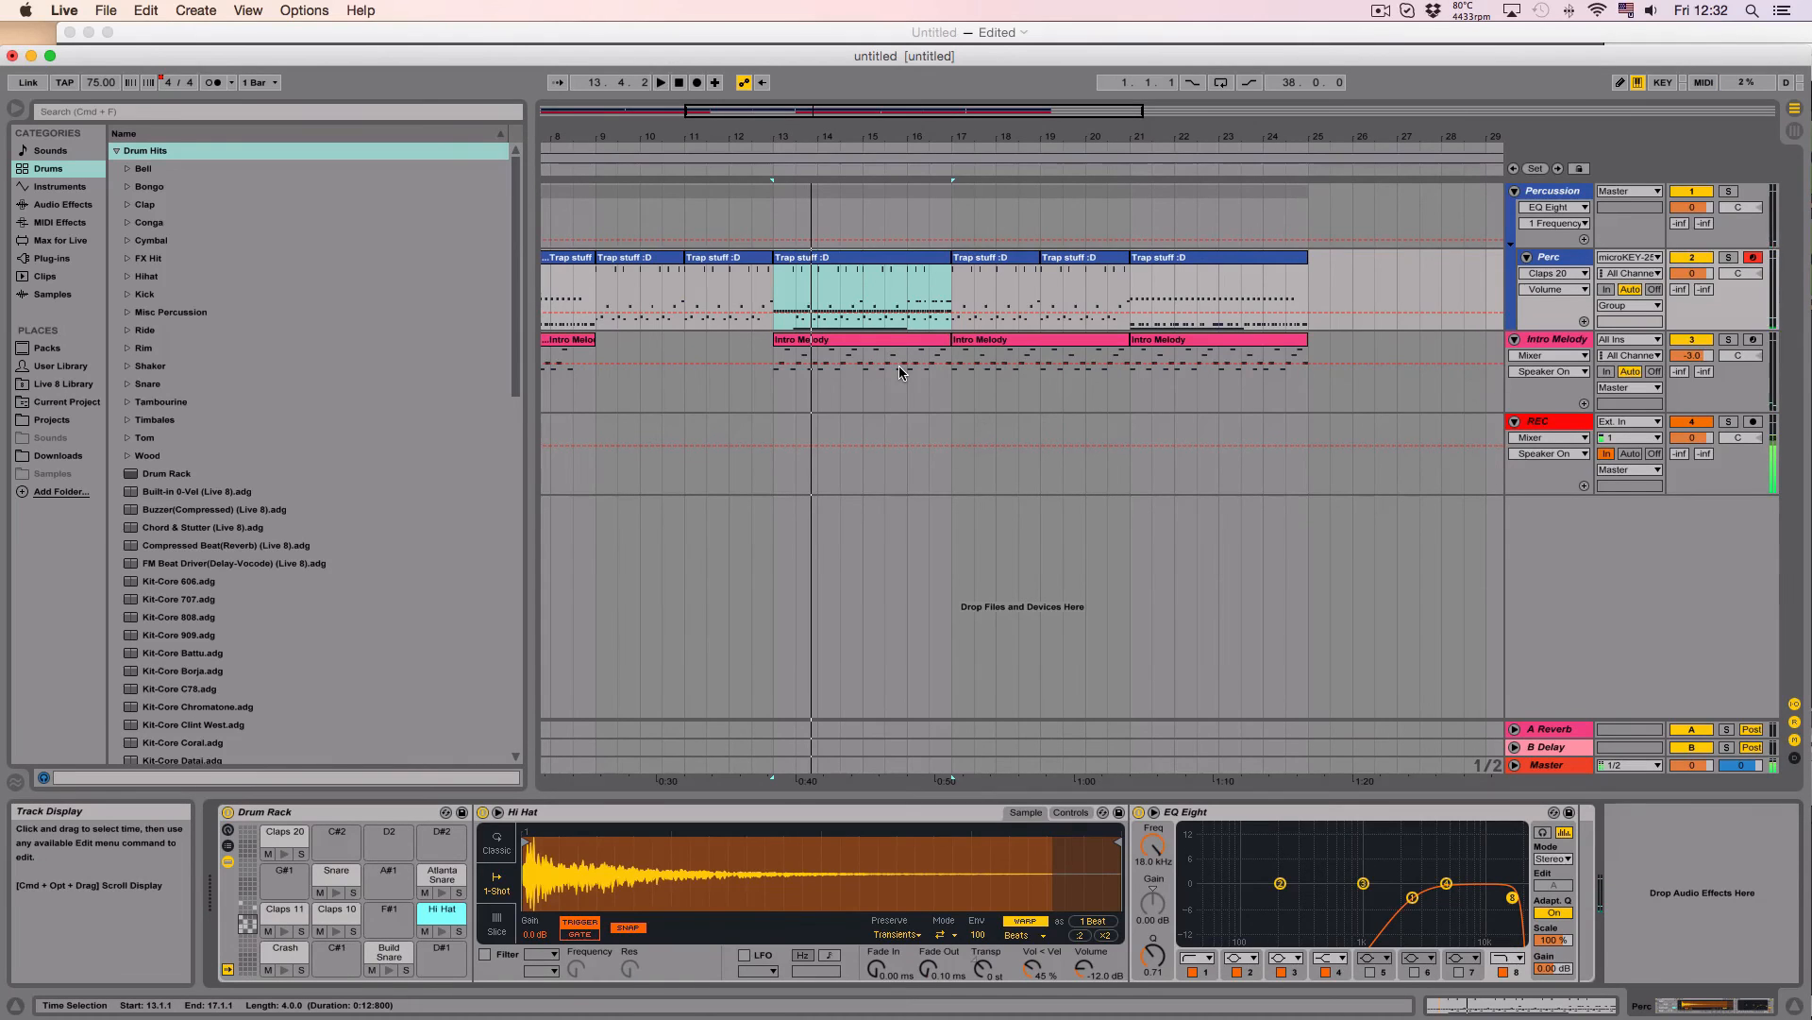
scroll(1033, 601, "left", 5)
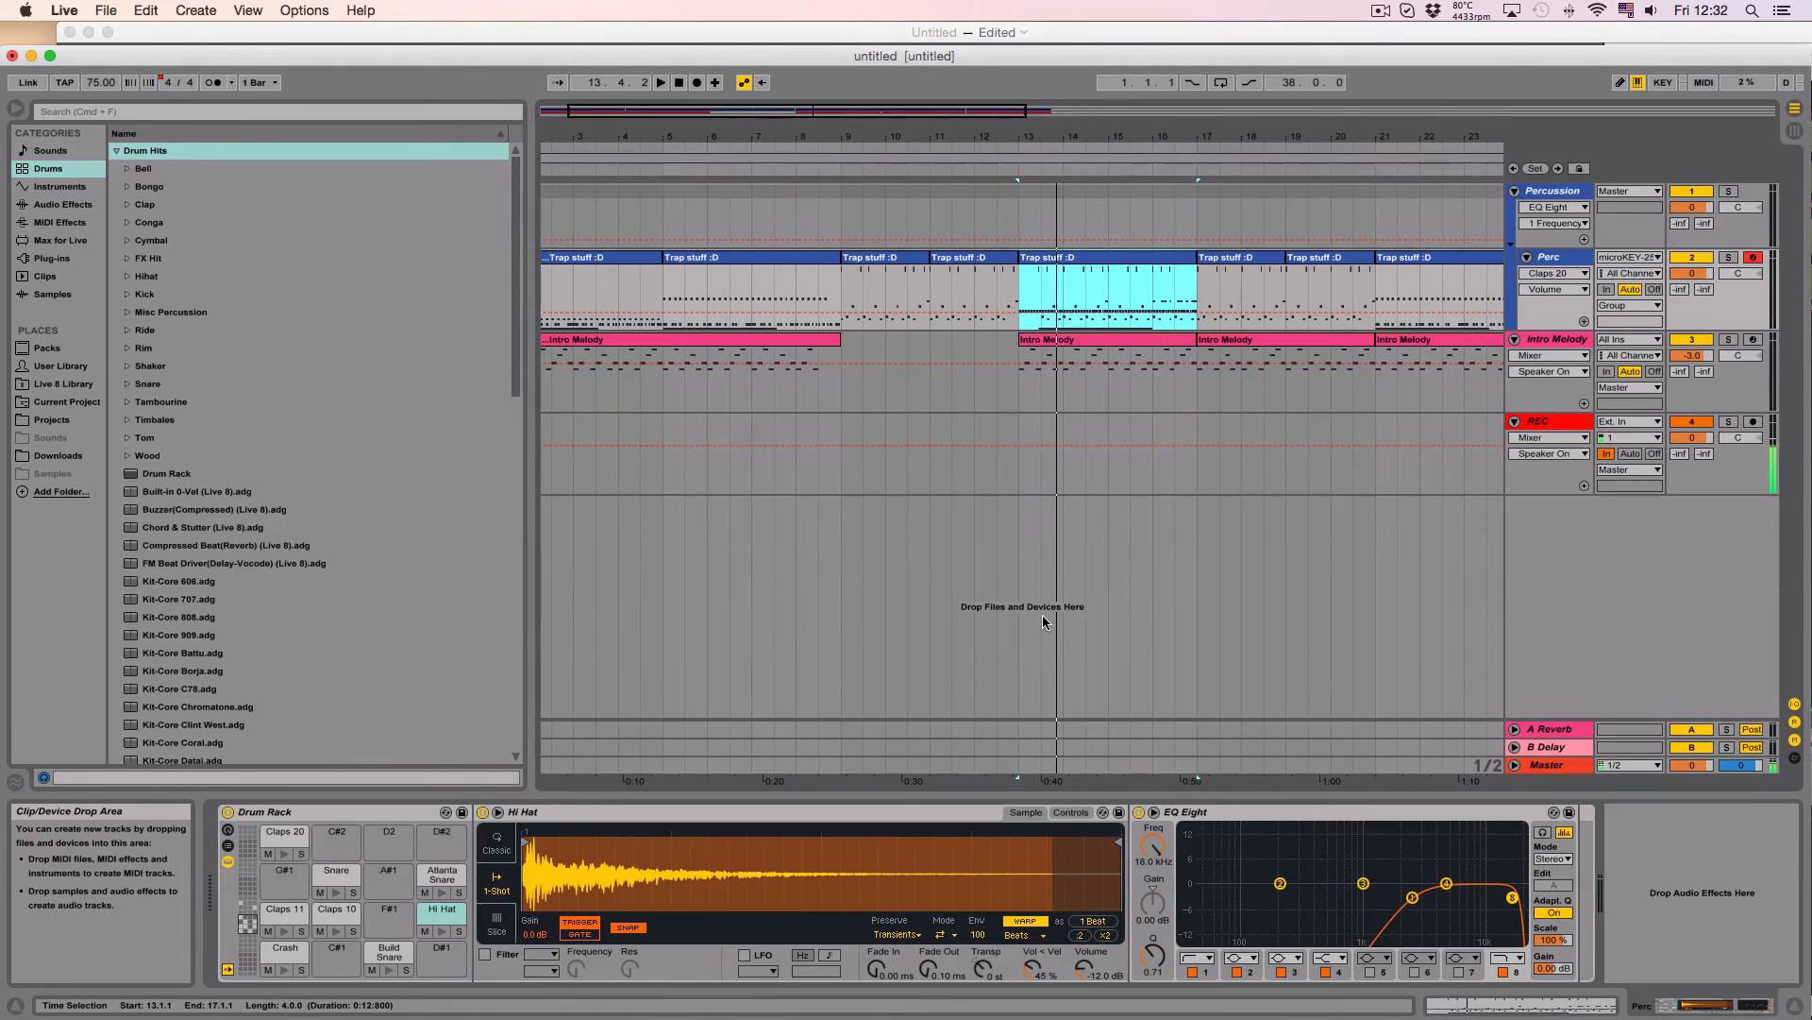
scroll(1102, 516, "right", 5)
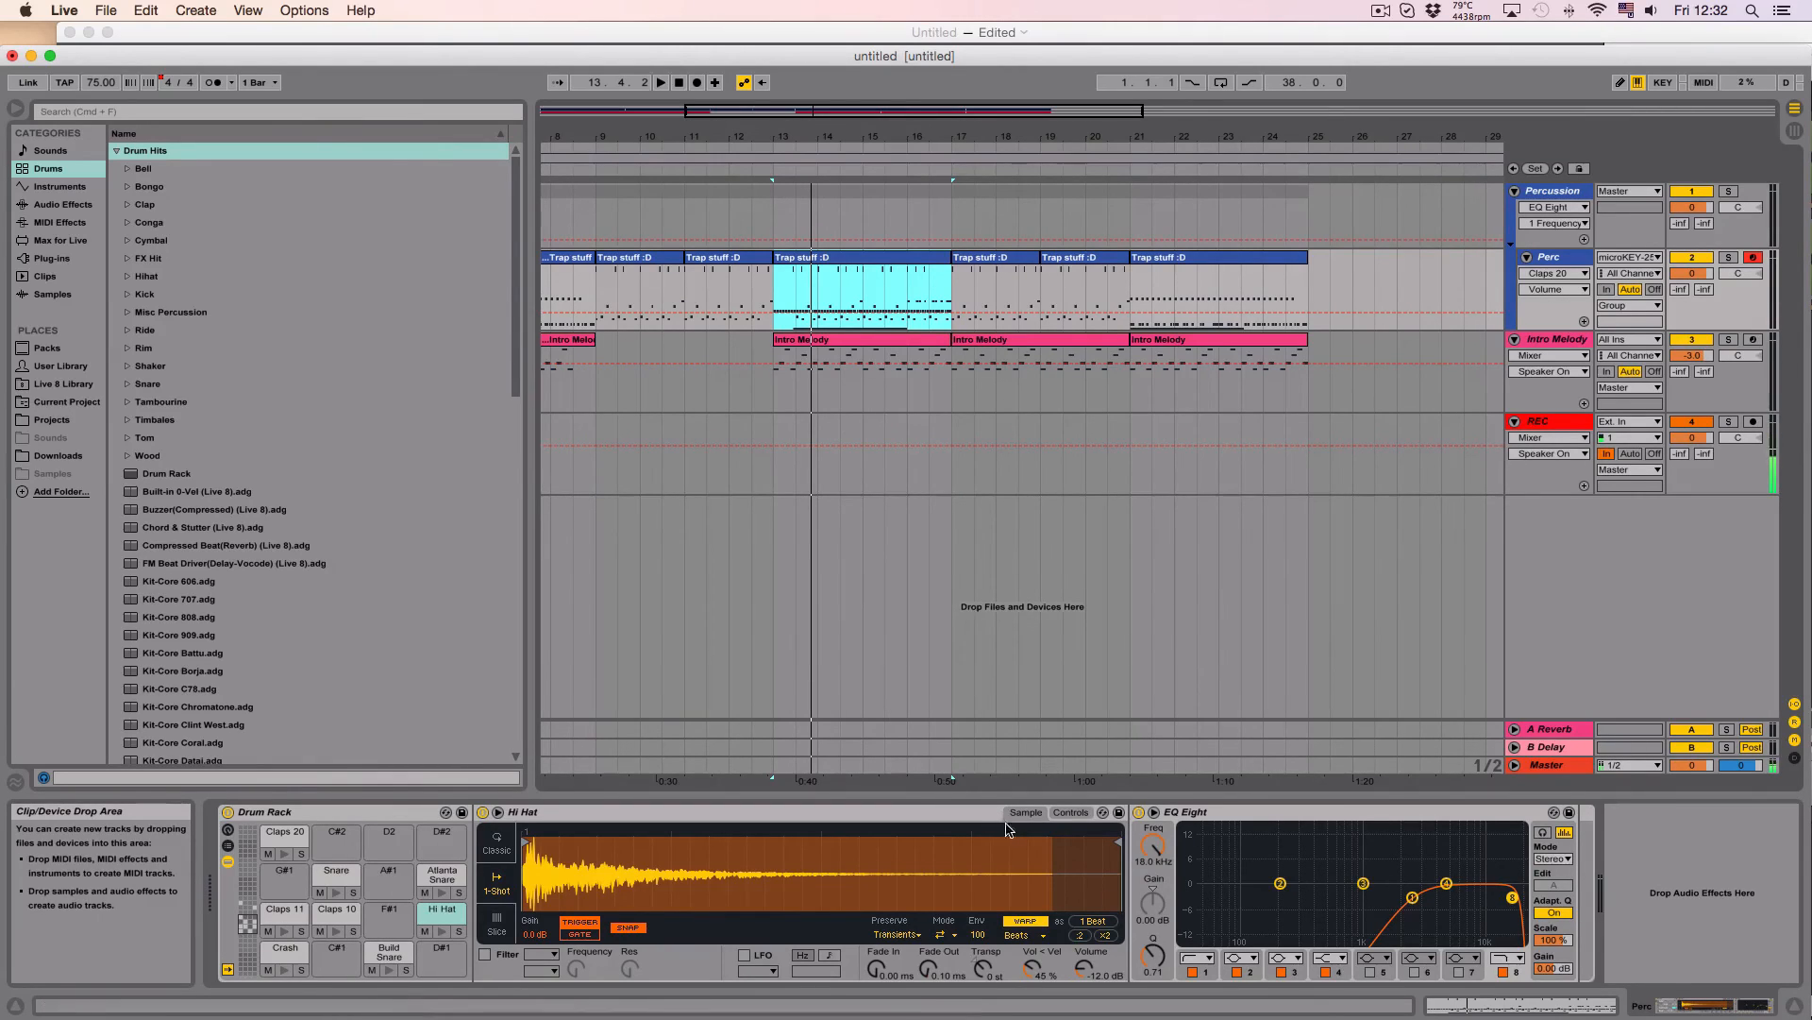
Step: Map the Hi Hat's Transpose to Macro 1 of the Drum Rack and set the macro to 0 st
left_click(987, 971)
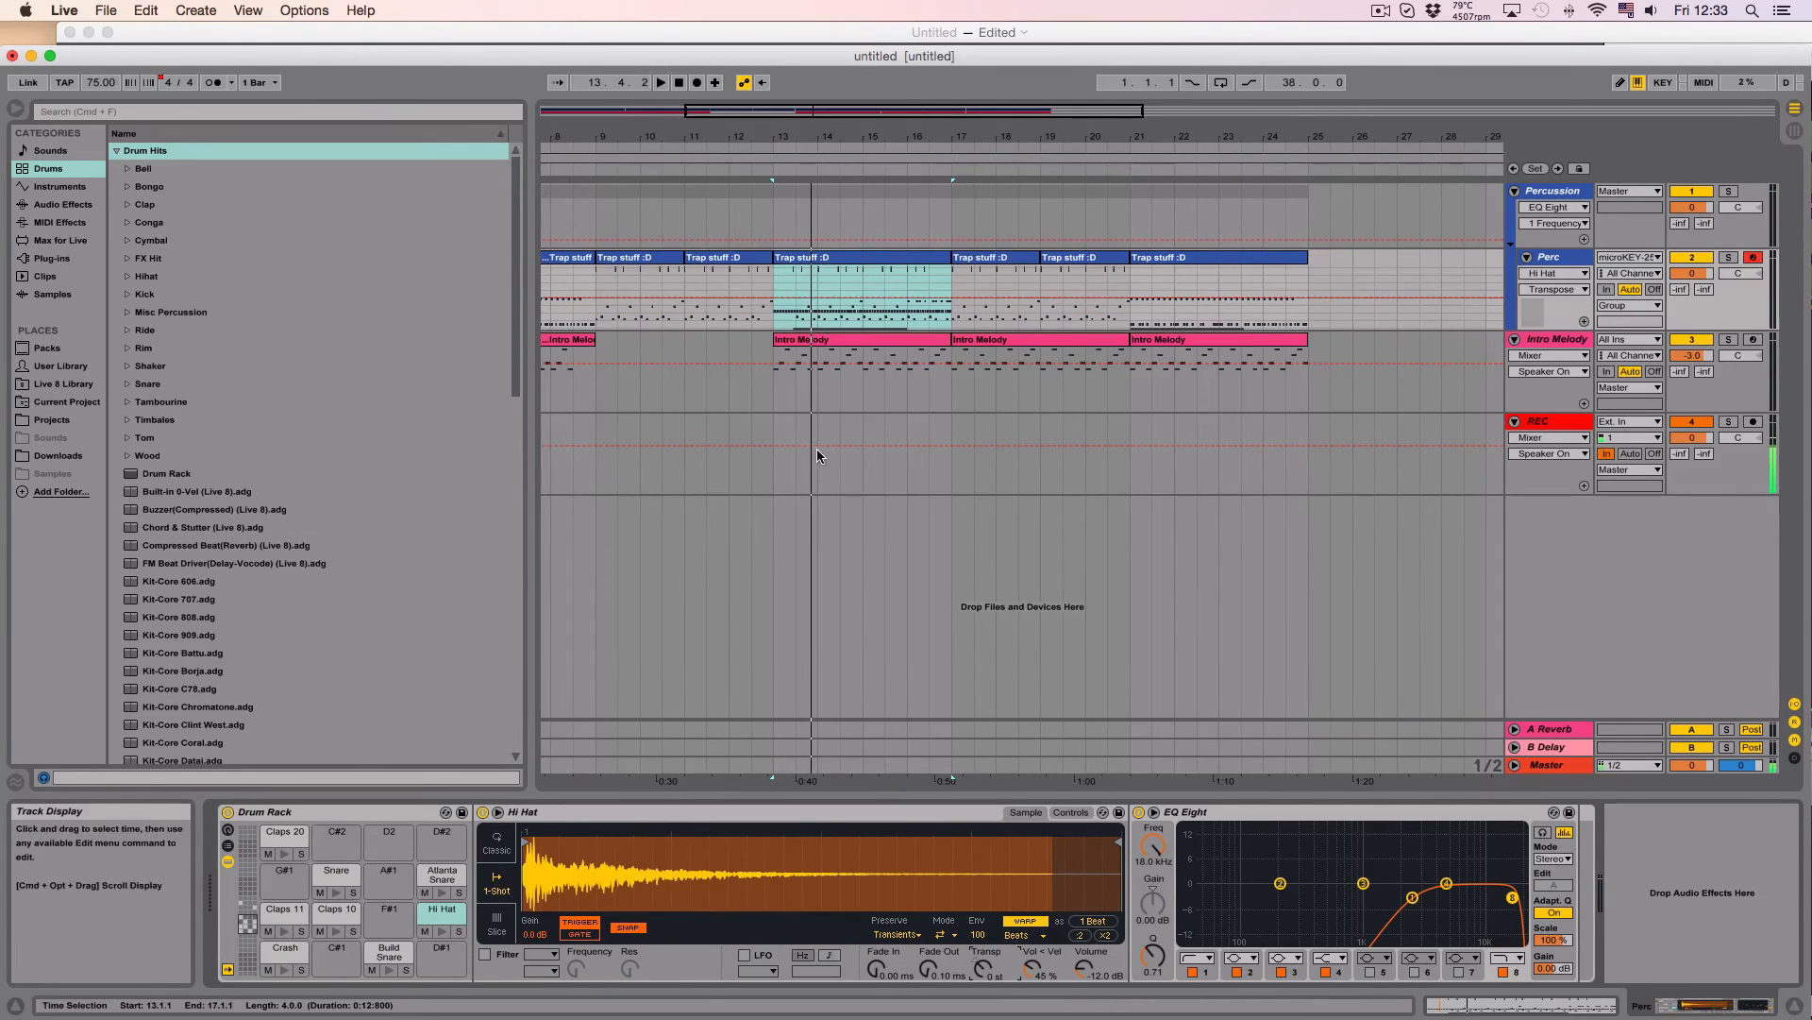
right_click(994, 966)
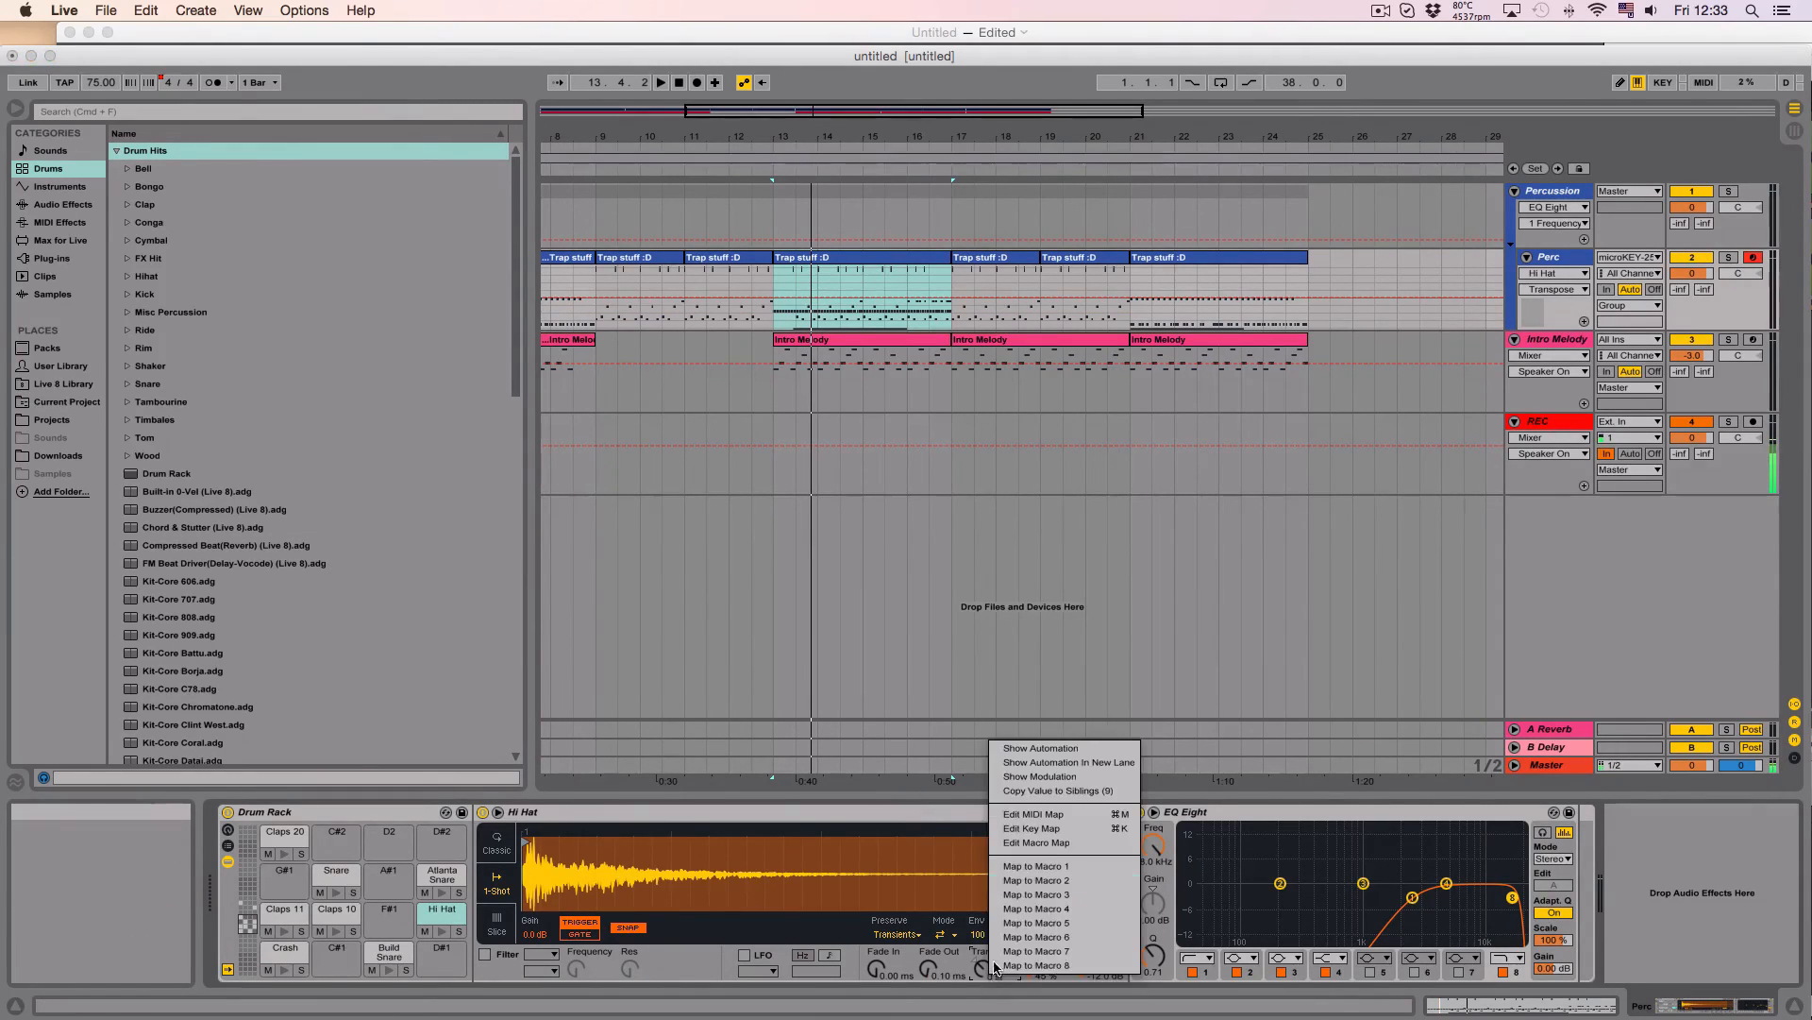
left_click(1036, 866)
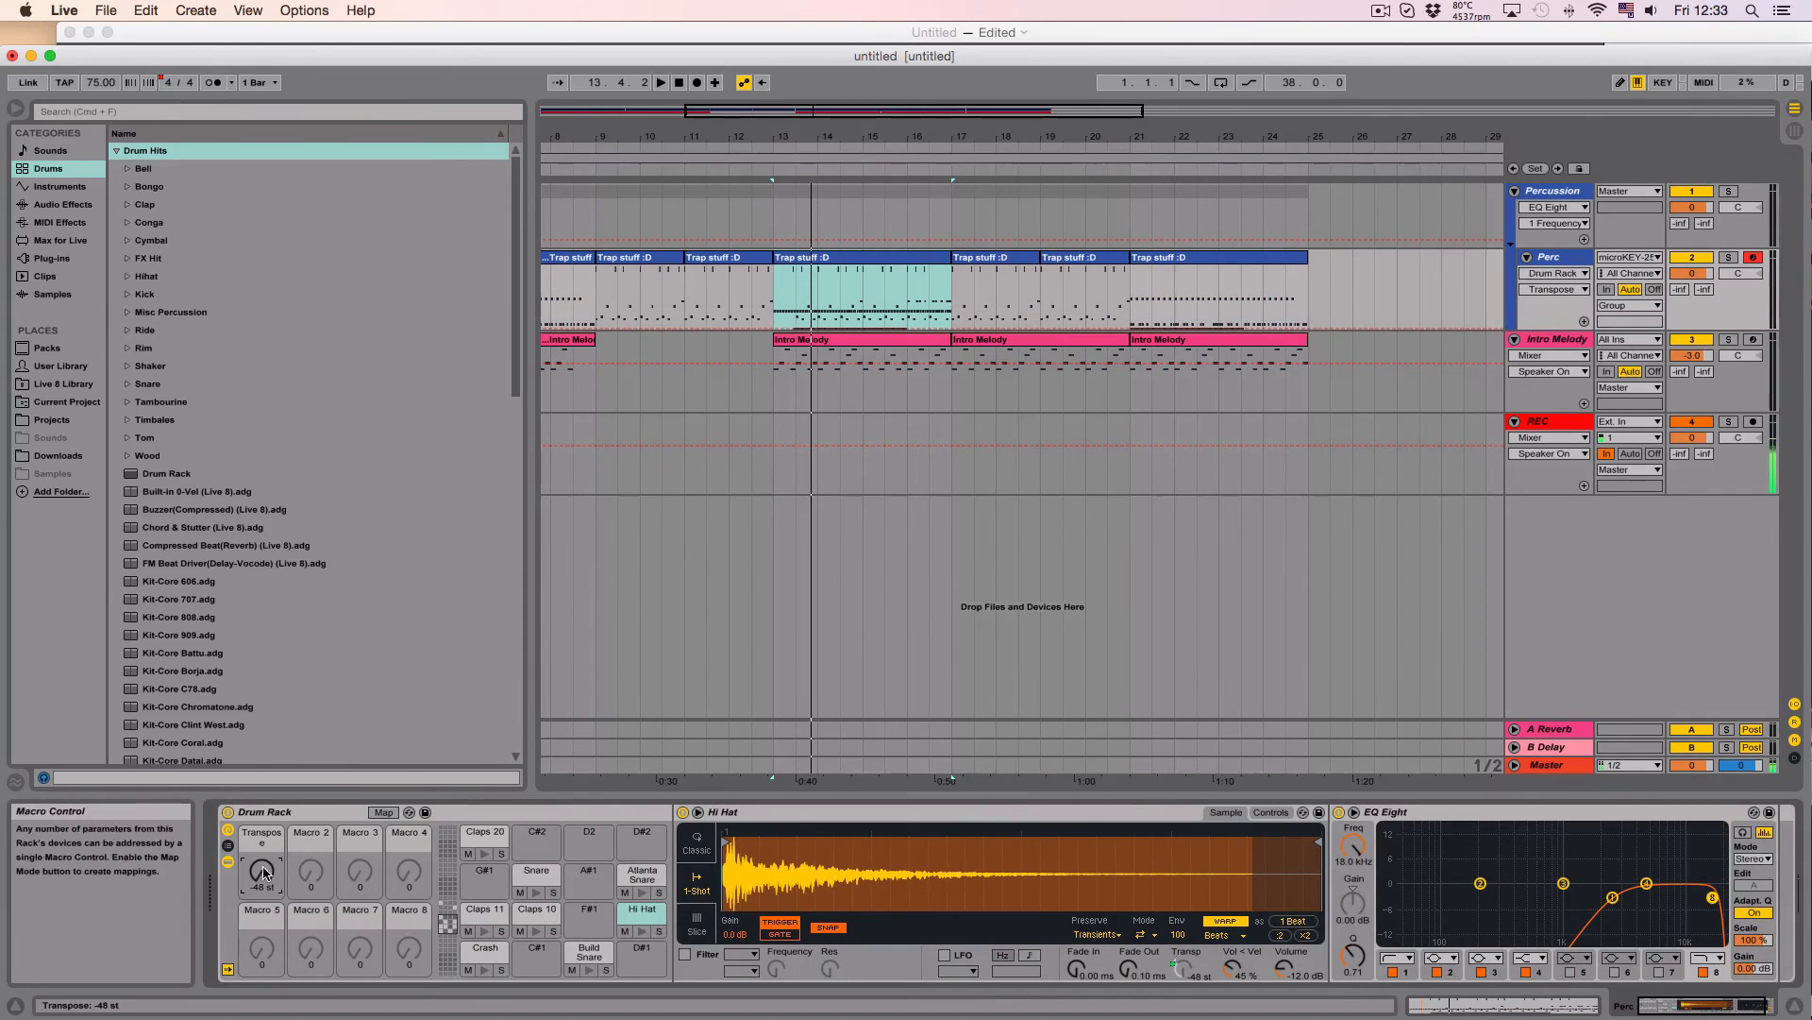
left_click_drag(262, 870, 261, 863)
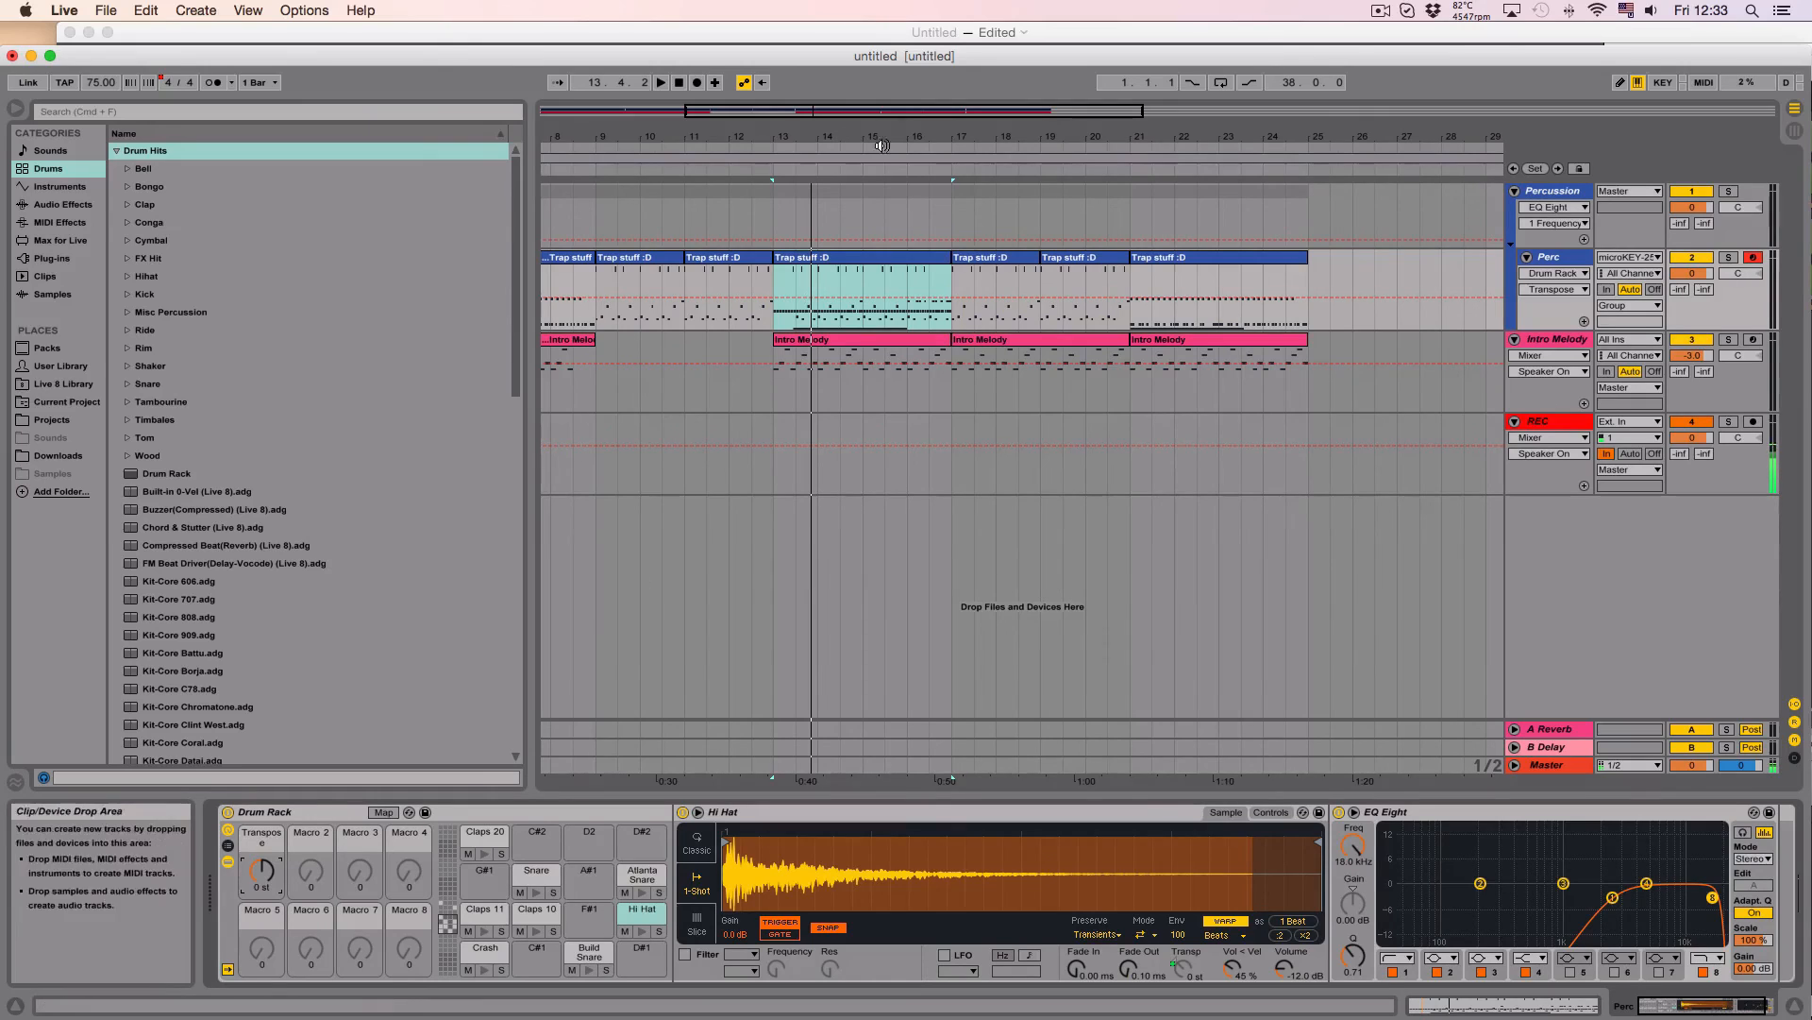
Step: Try a Transpose automation bump on the Perc track from bar 14, easing back to its base level by bar 15
left_click_drag(839, 138, 840, 566)
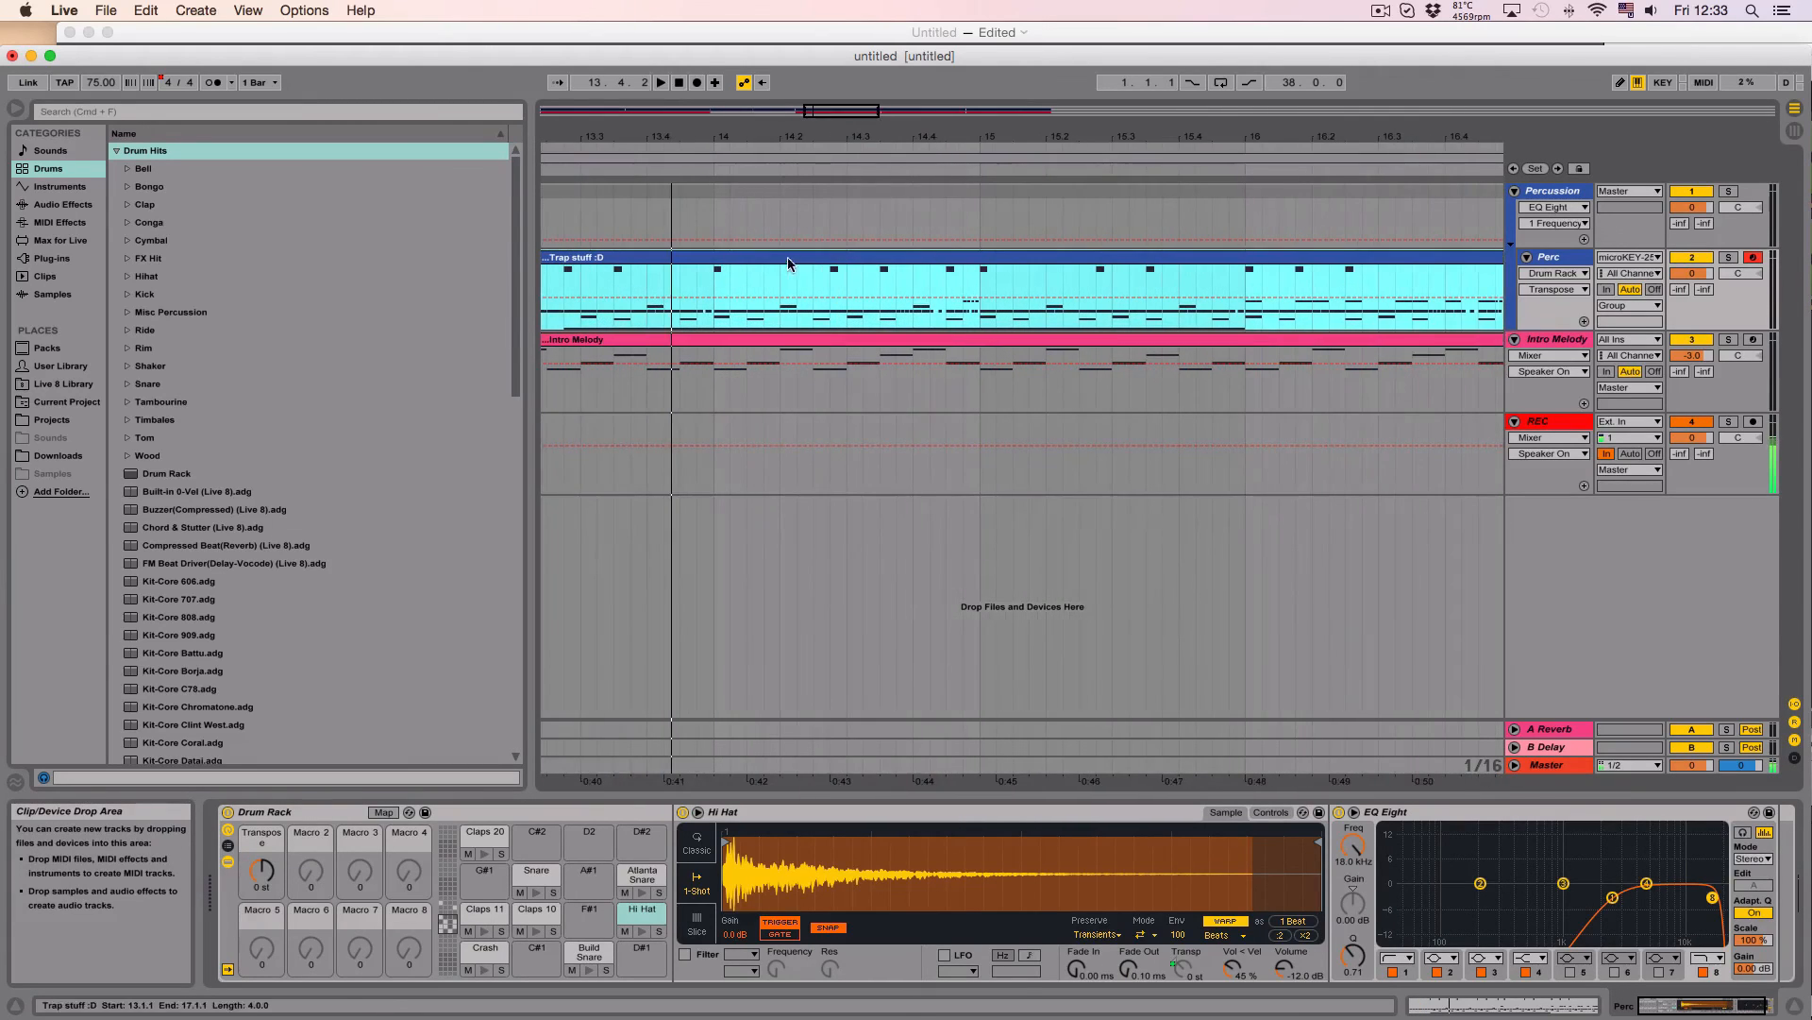
left_click_drag(714, 309, 912, 316)
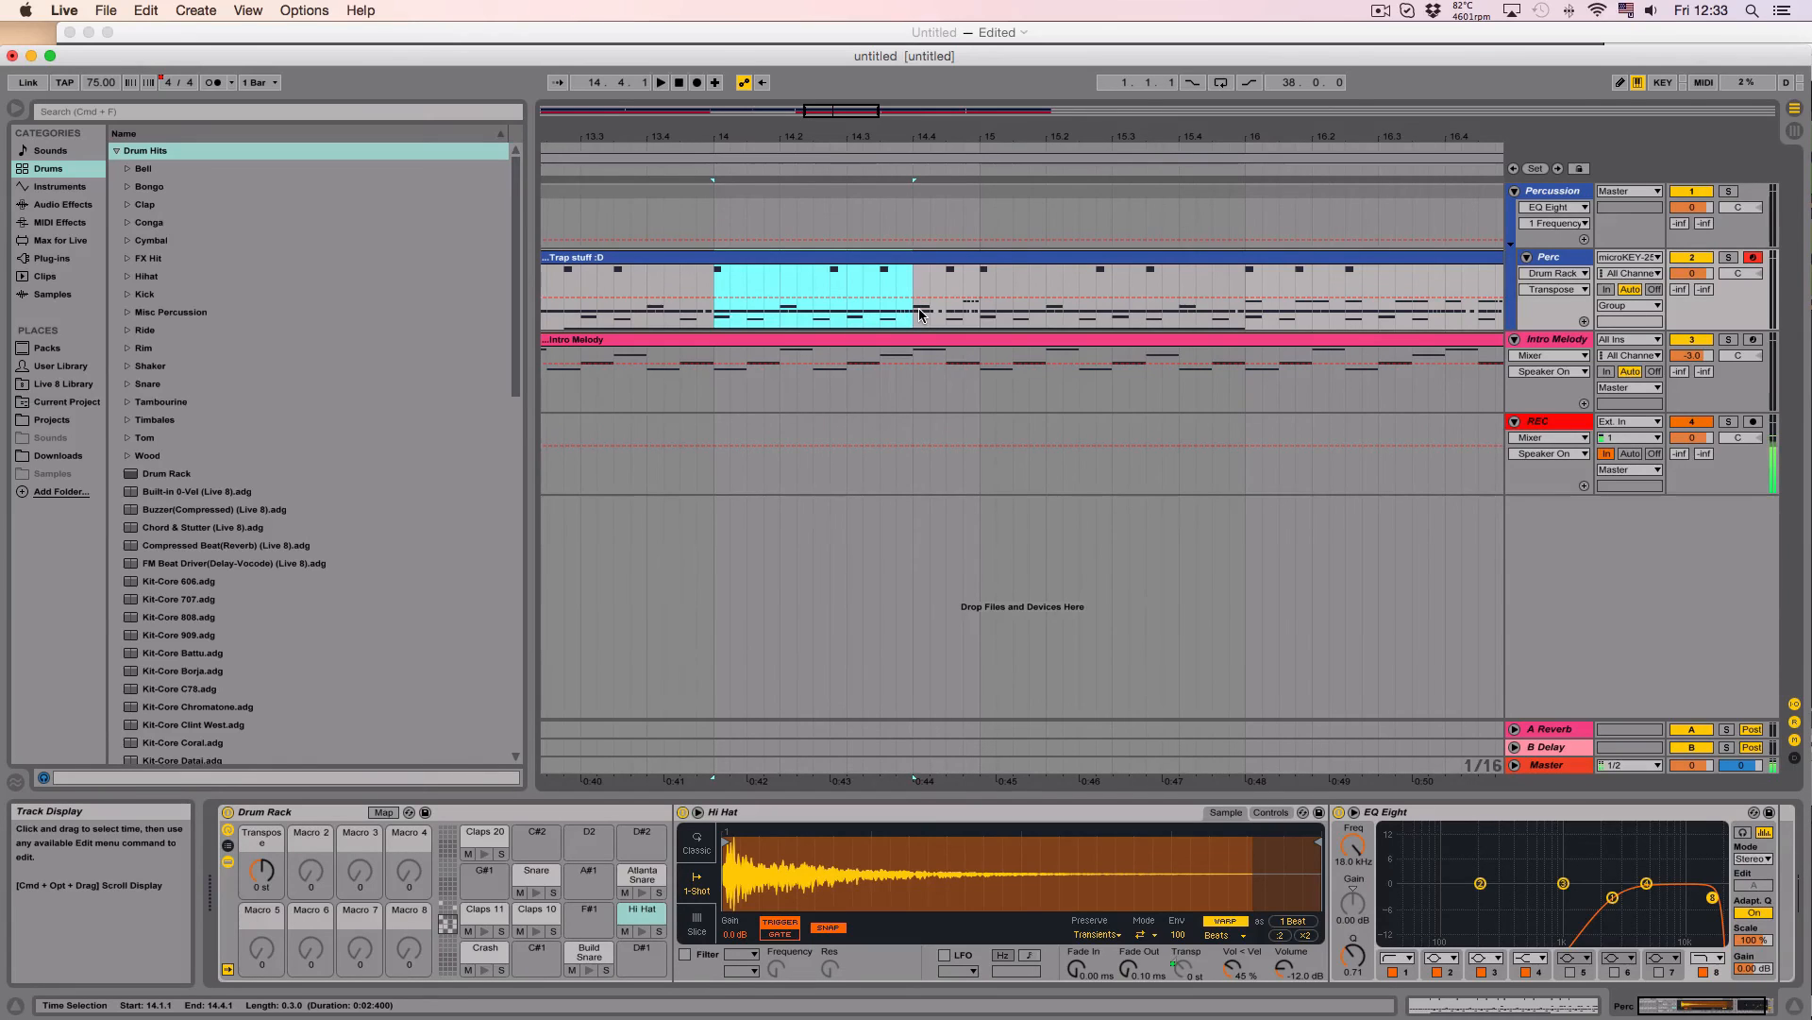
left_click_drag(871, 138, 872, 75)
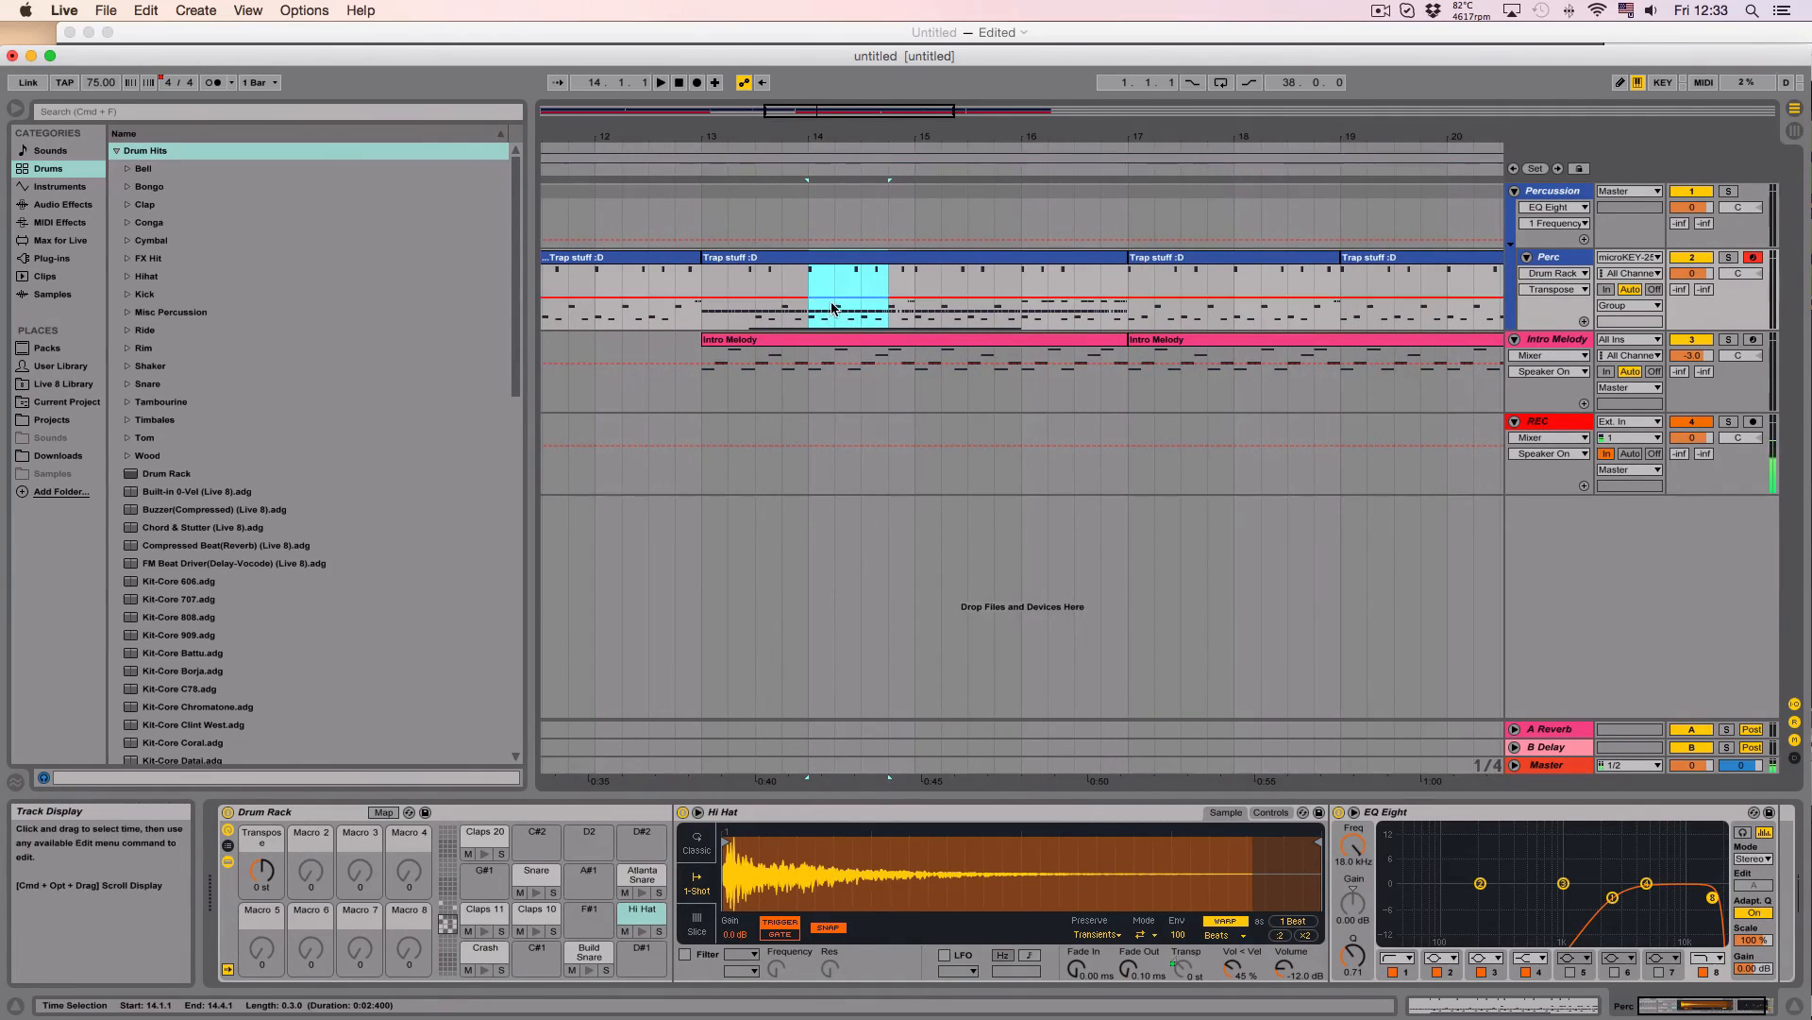
left_click(889, 311)
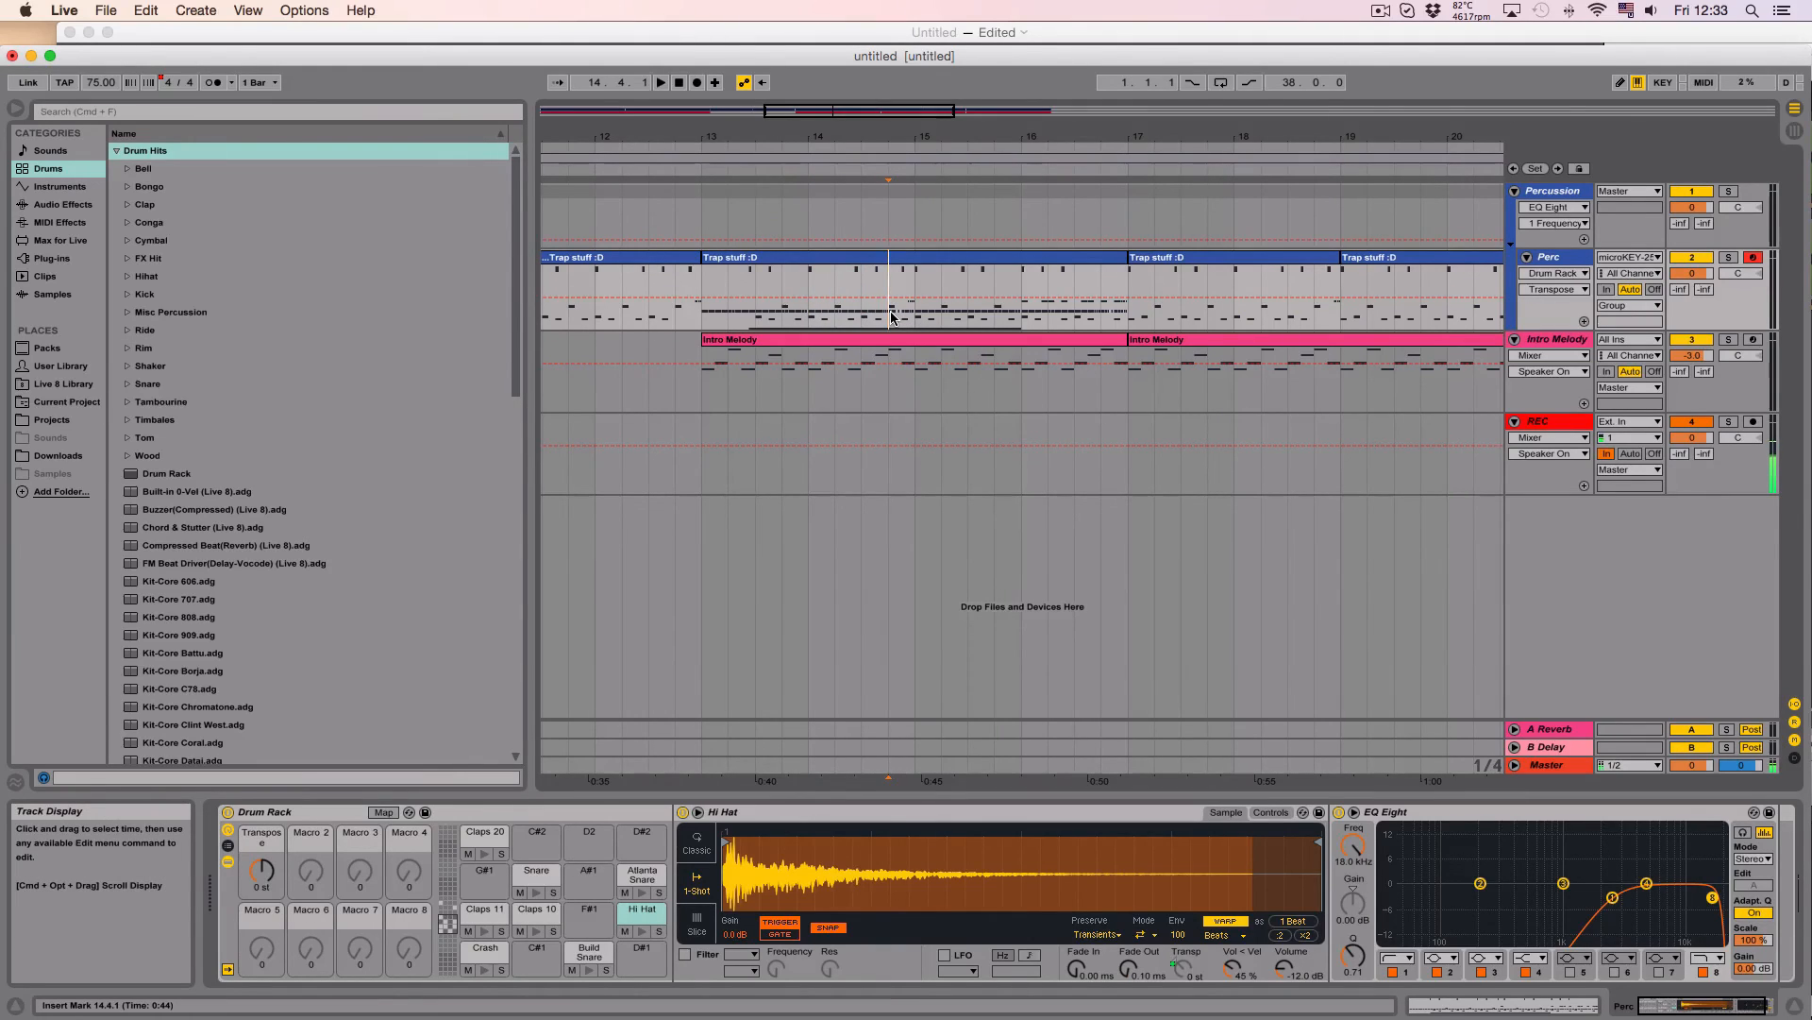
left_click_drag(891, 316, 703, 316)
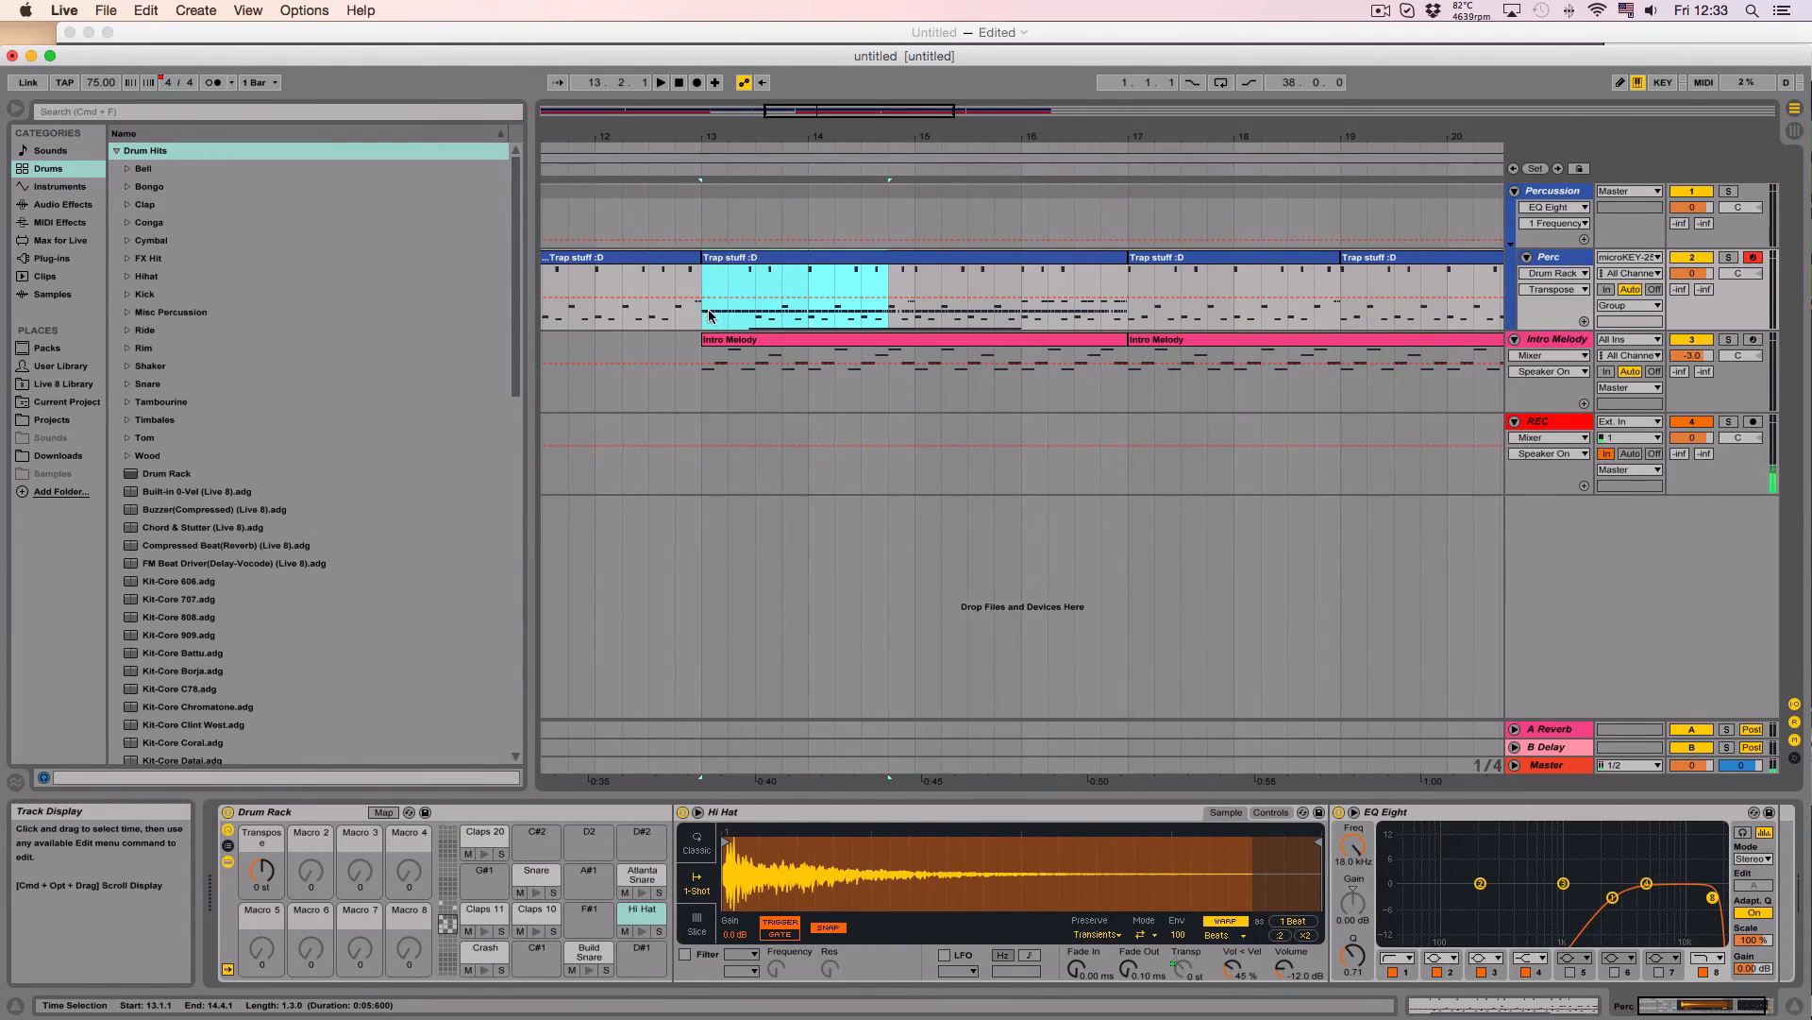
left_click(915, 318)
left_click_drag(915, 317, 1017, 318)
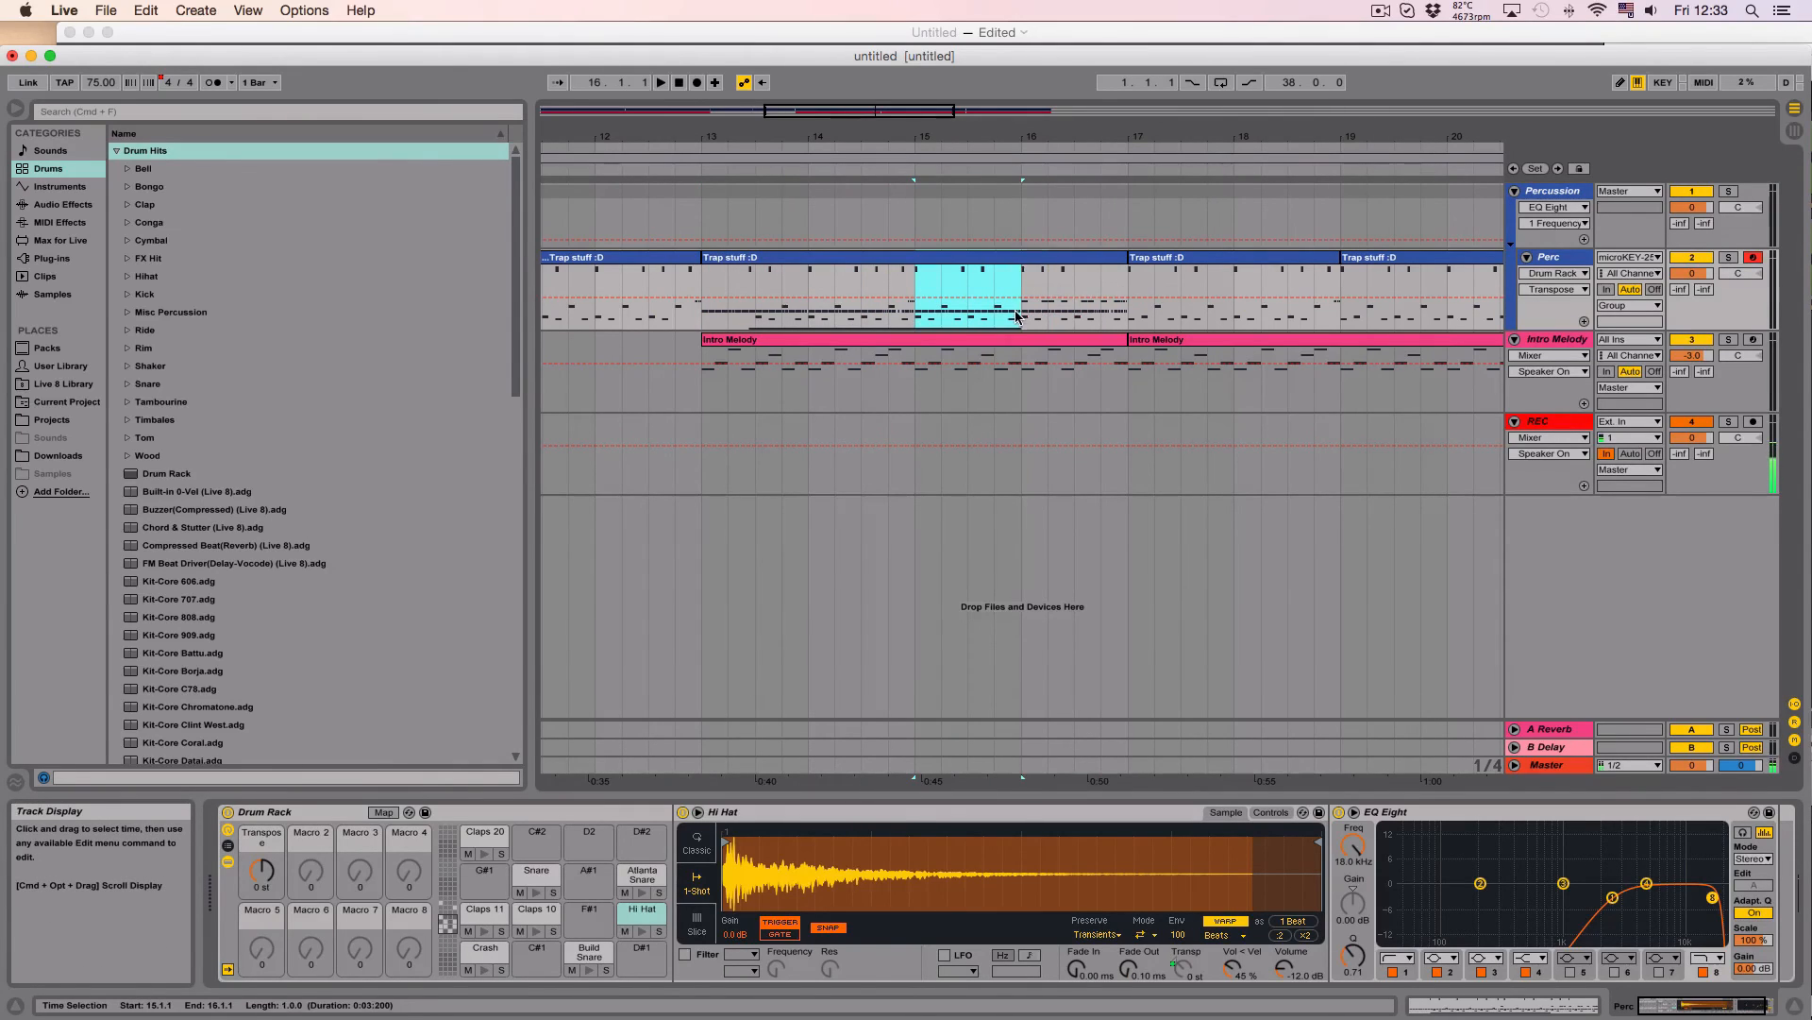
left_click_drag(810, 313, 861, 292)
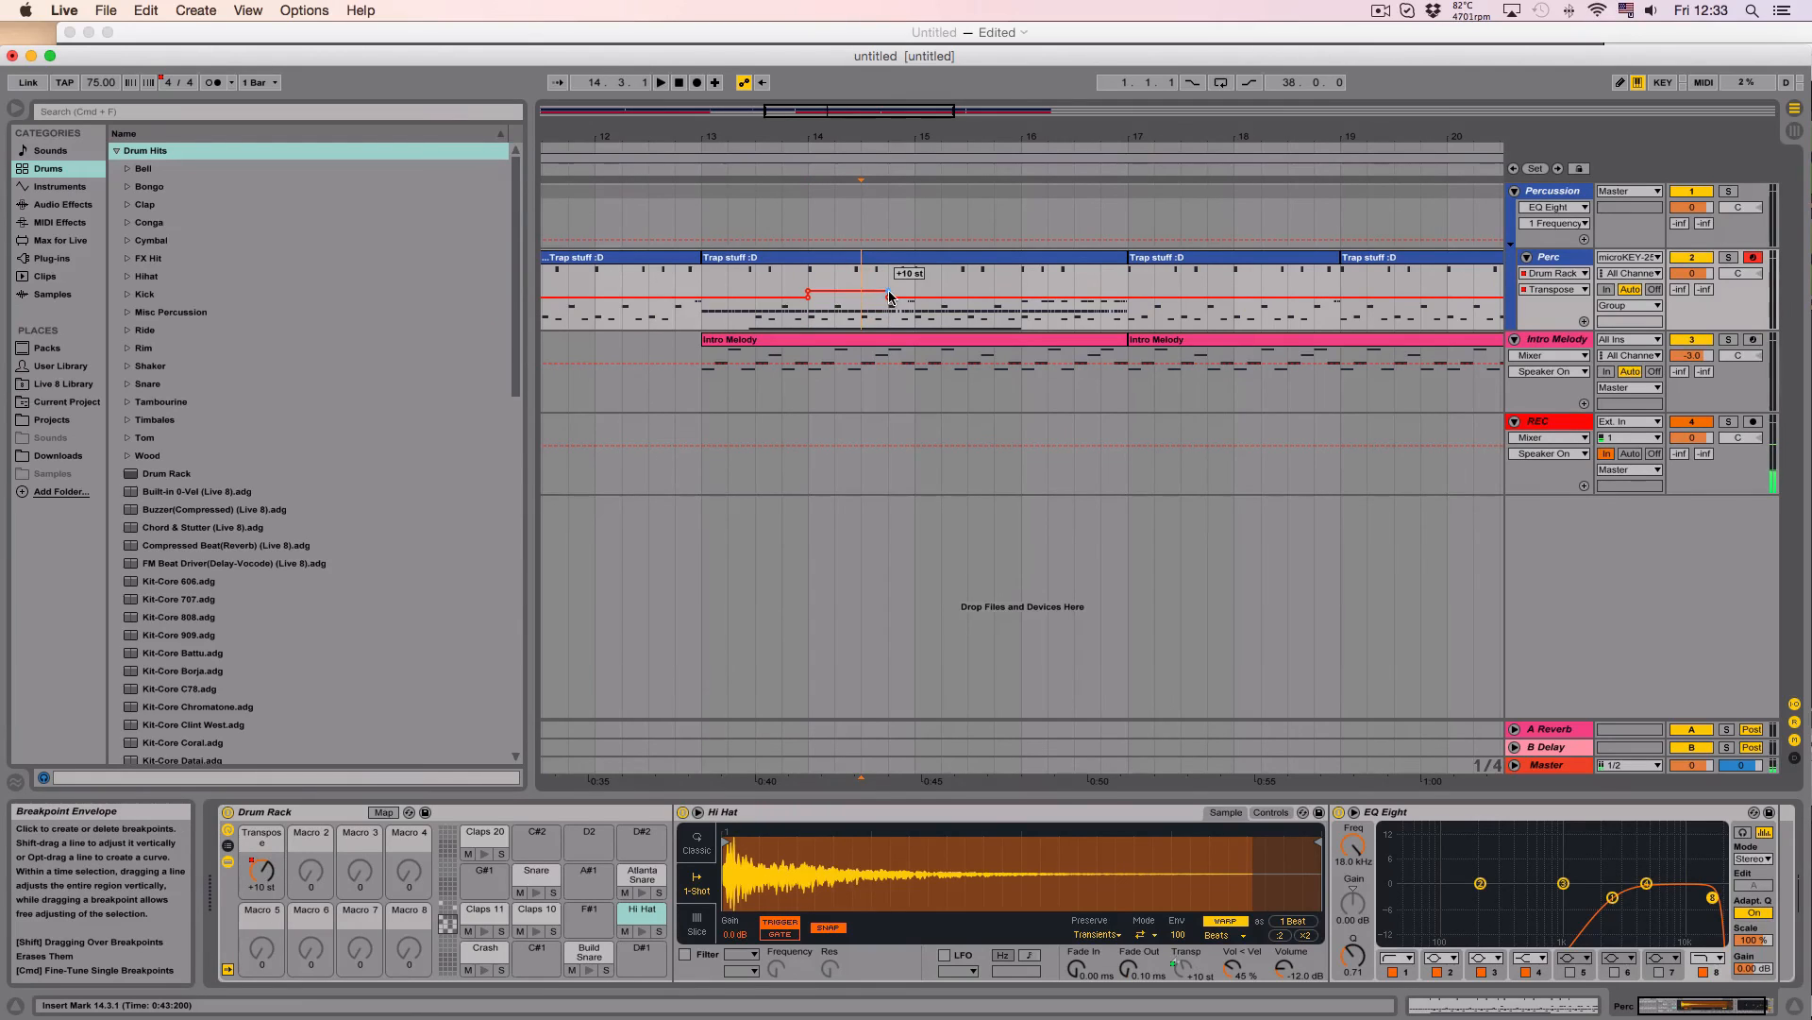
left_click_drag(890, 314, 931, 316)
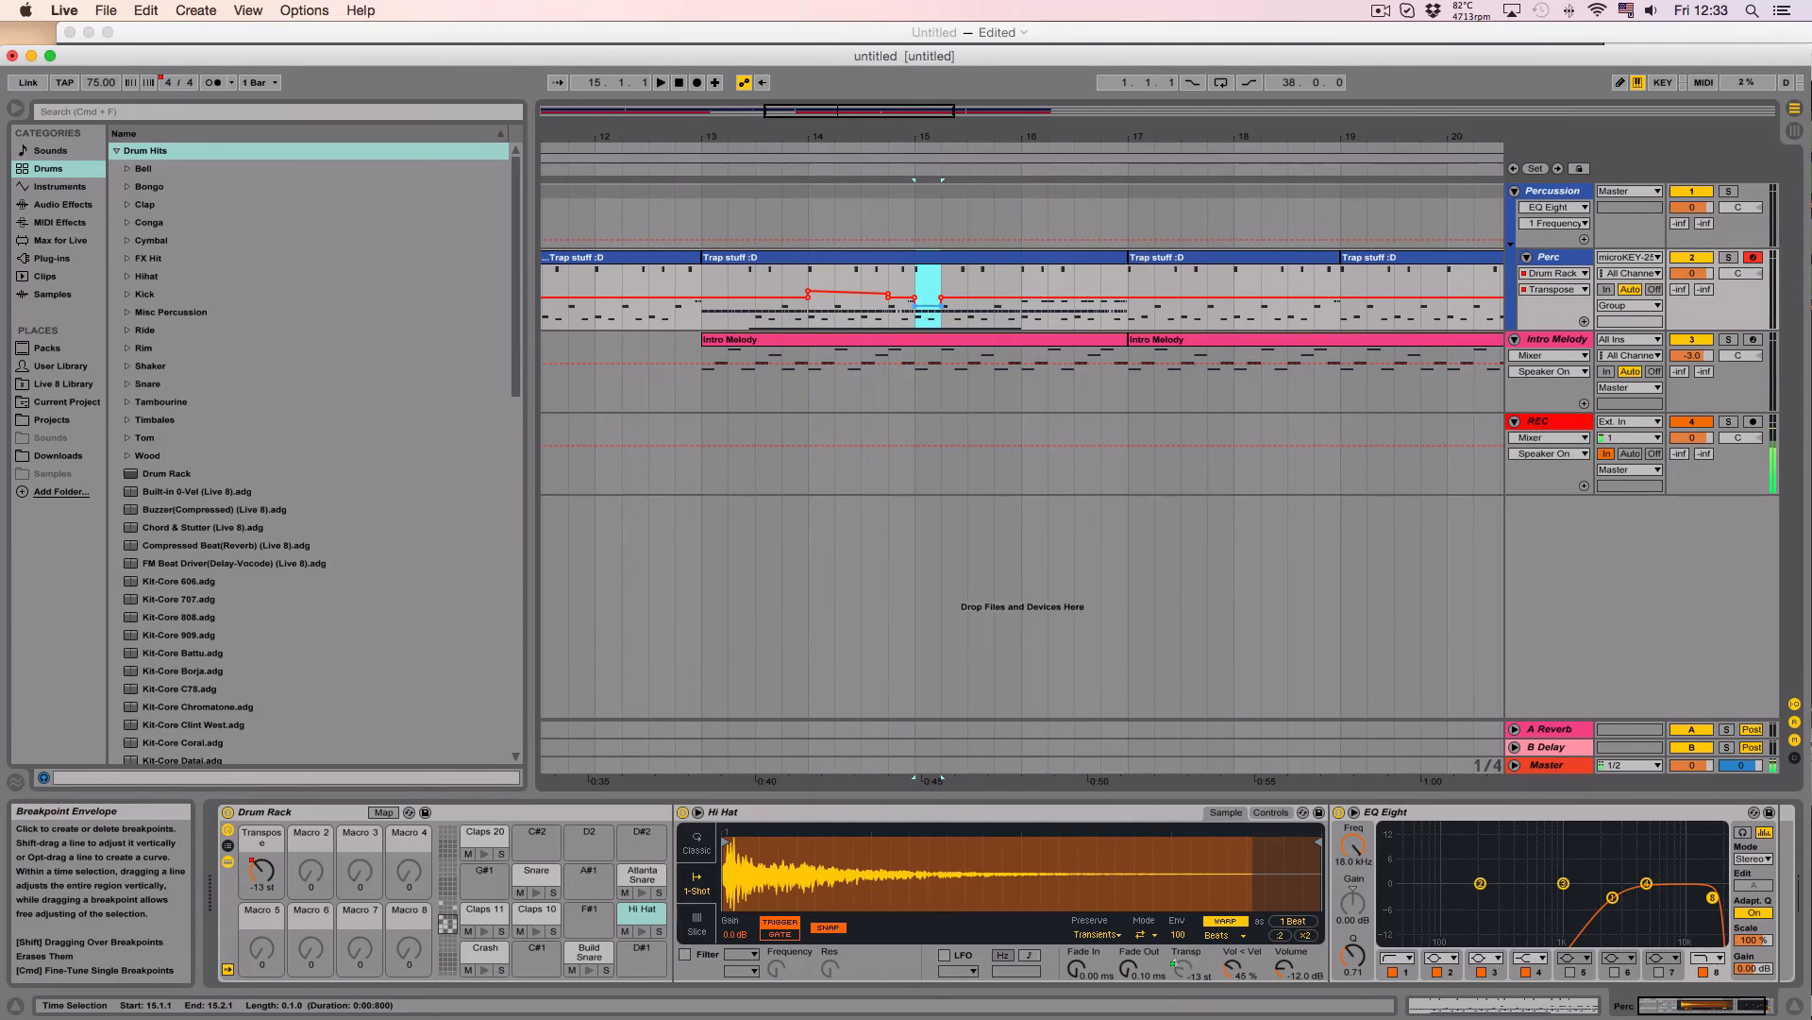
left_click(941, 306)
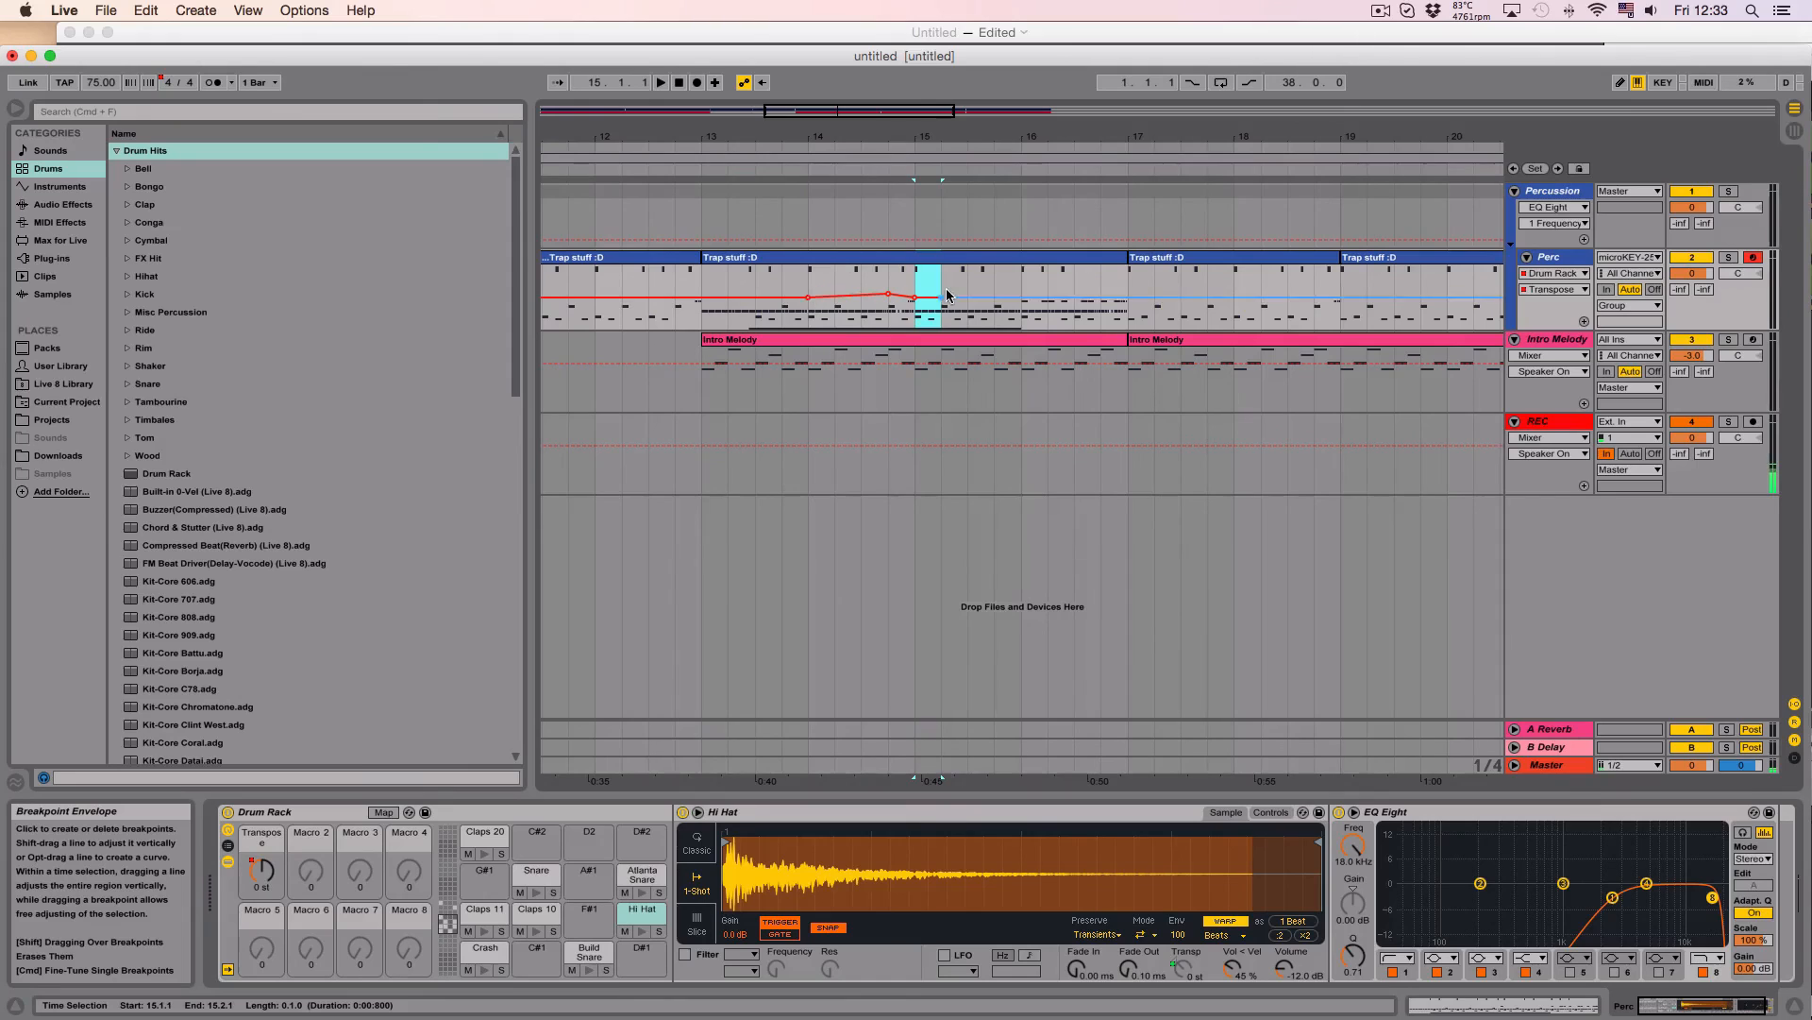
Step: Play the Perc automation from bar 13, stop playback, and undo the Transpose changes
left_click(710, 315)
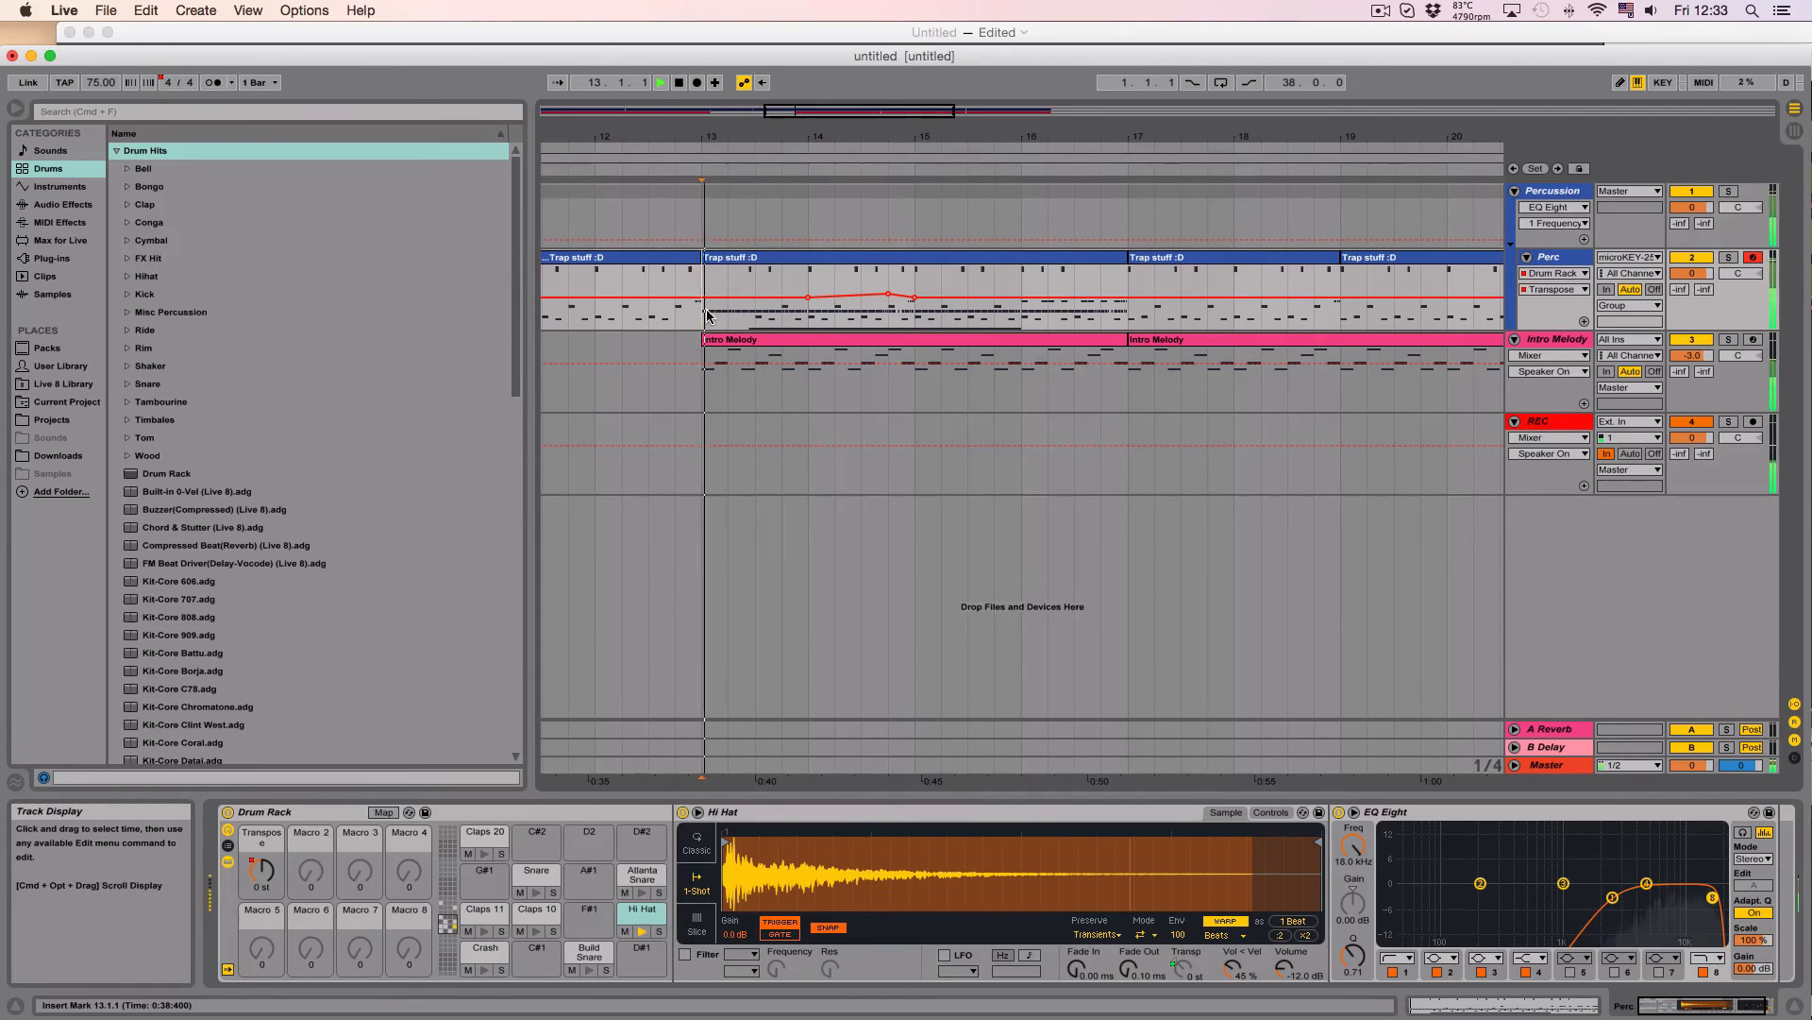
key("space")
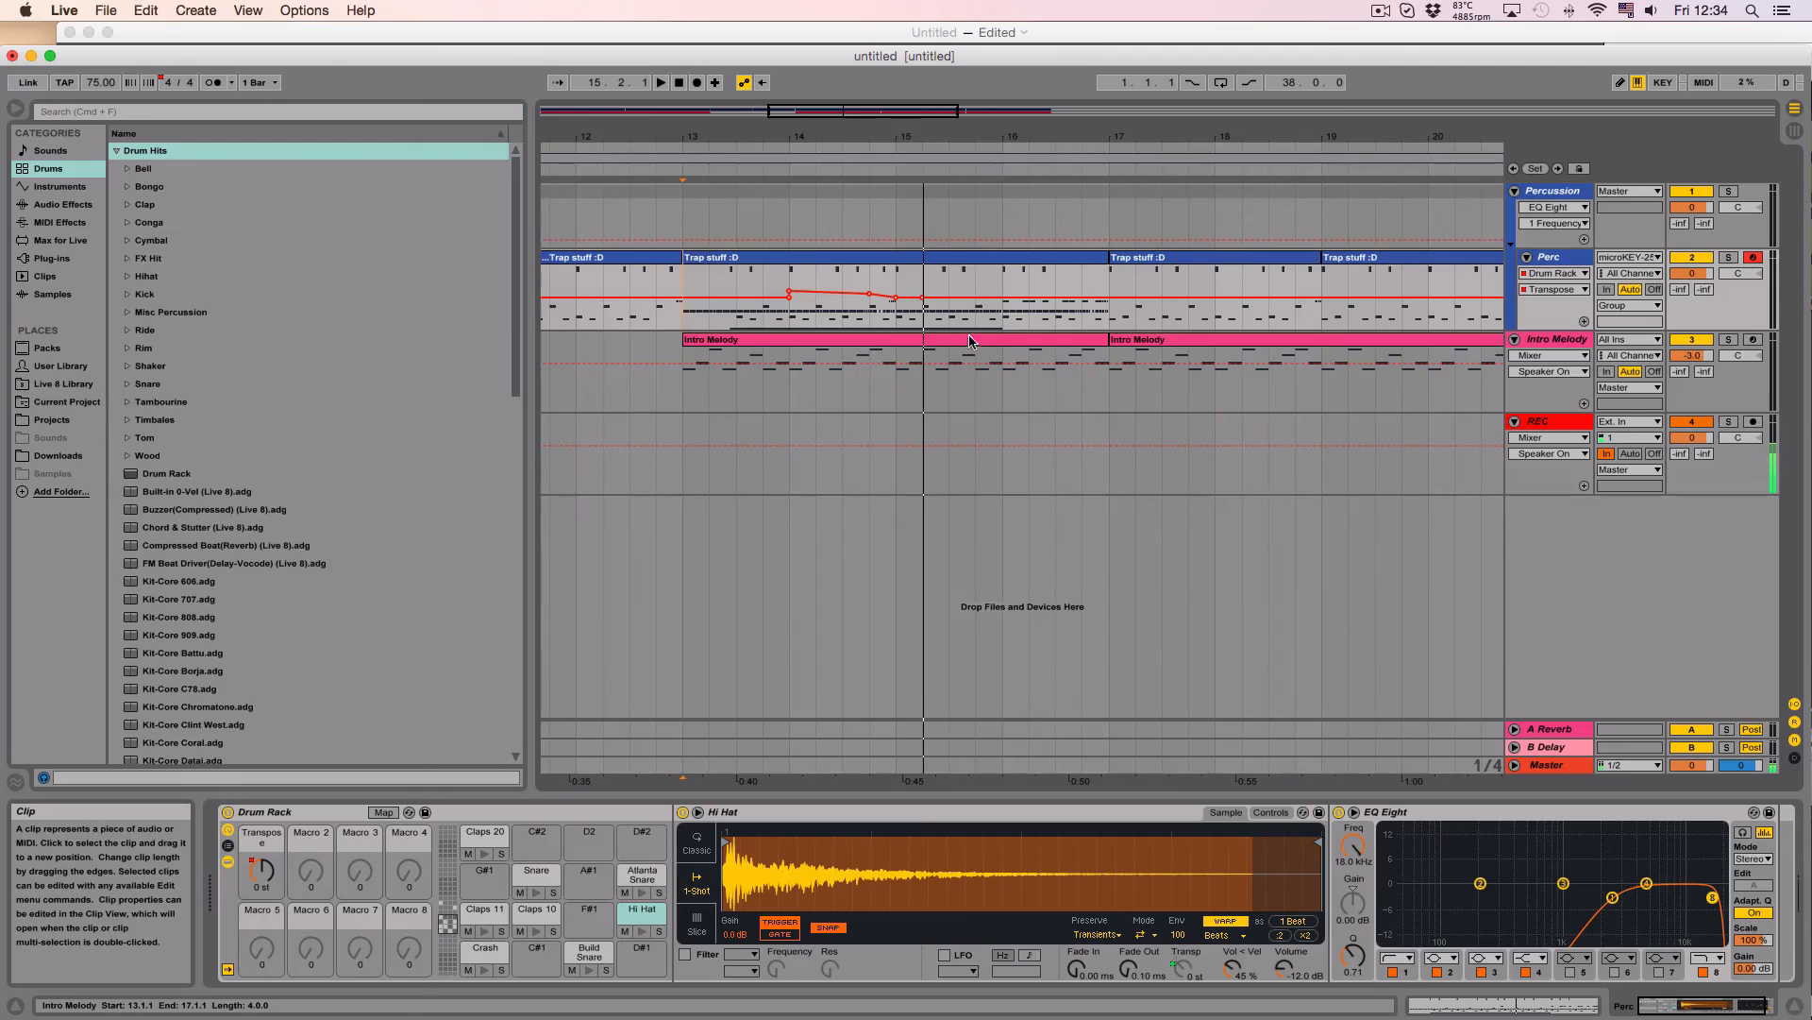
key("super+z")
key("super+z")
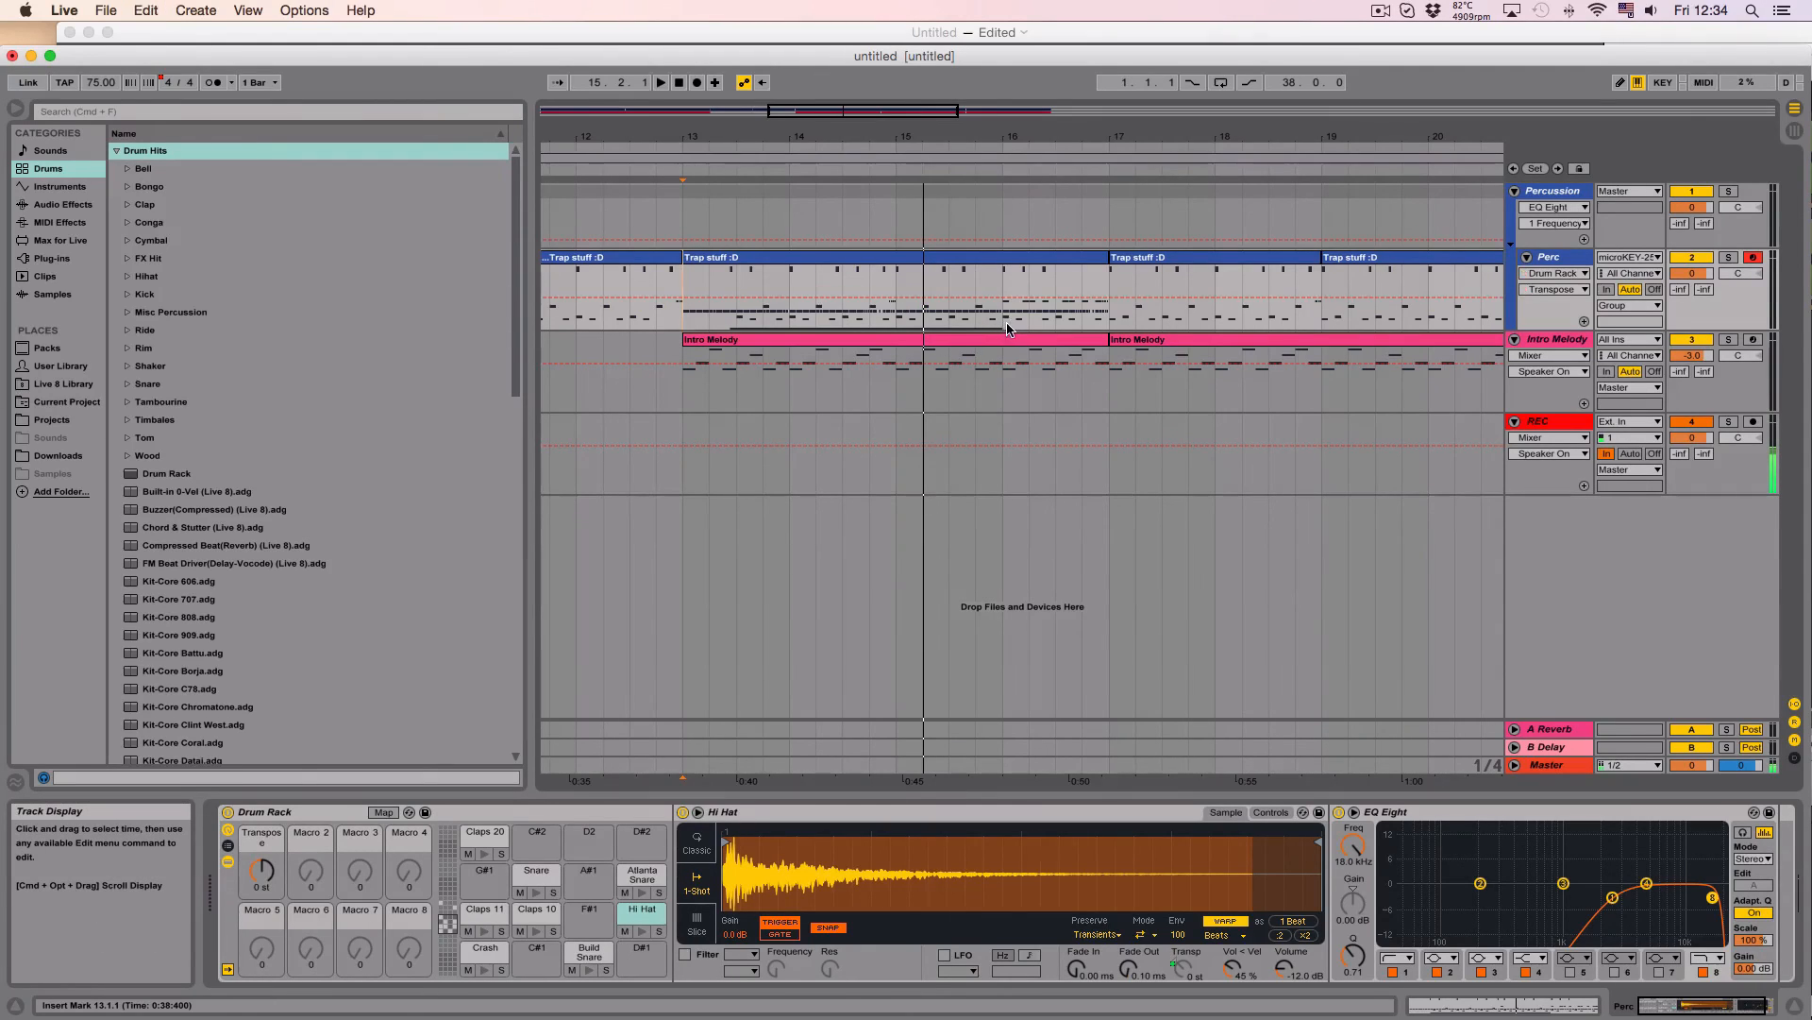
Step: Raise the Transpose automation to about +19 st from bar 13 to bar 16 and lower it on the first beat of bar 17
left_click_drag(1008, 322, 719, 312)
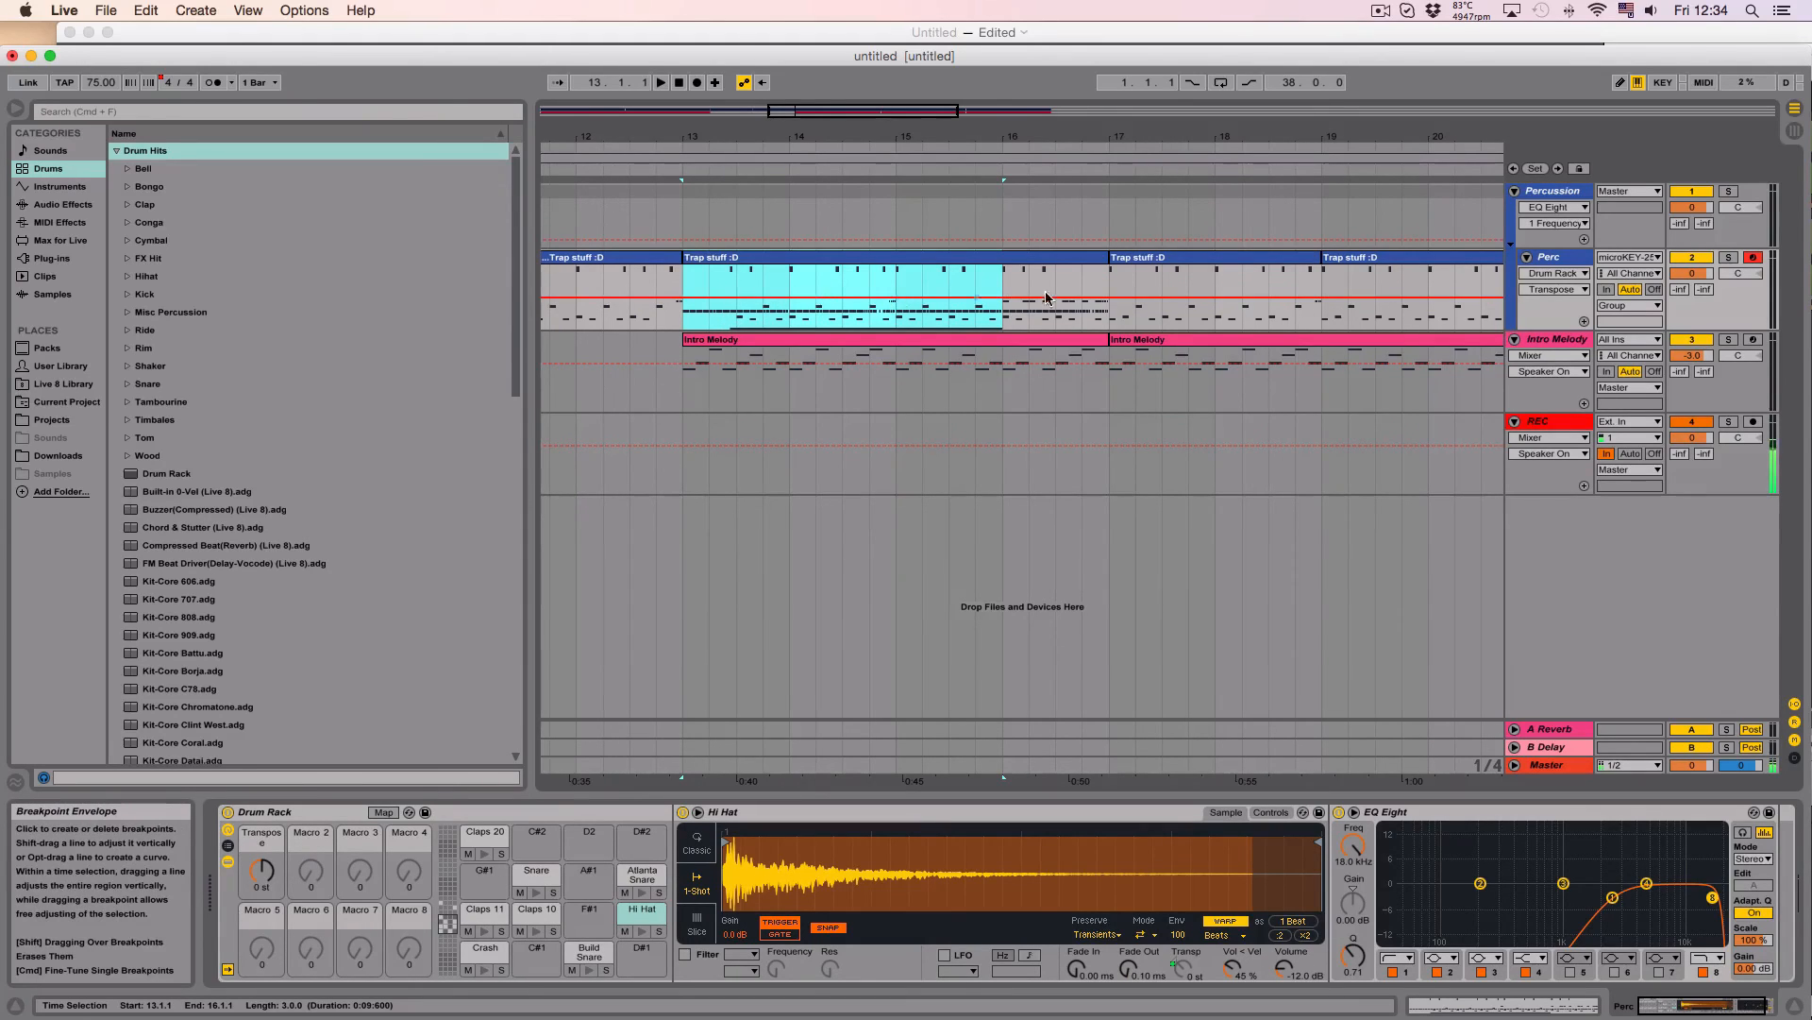
left_click_drag(898, 300, 898, 286)
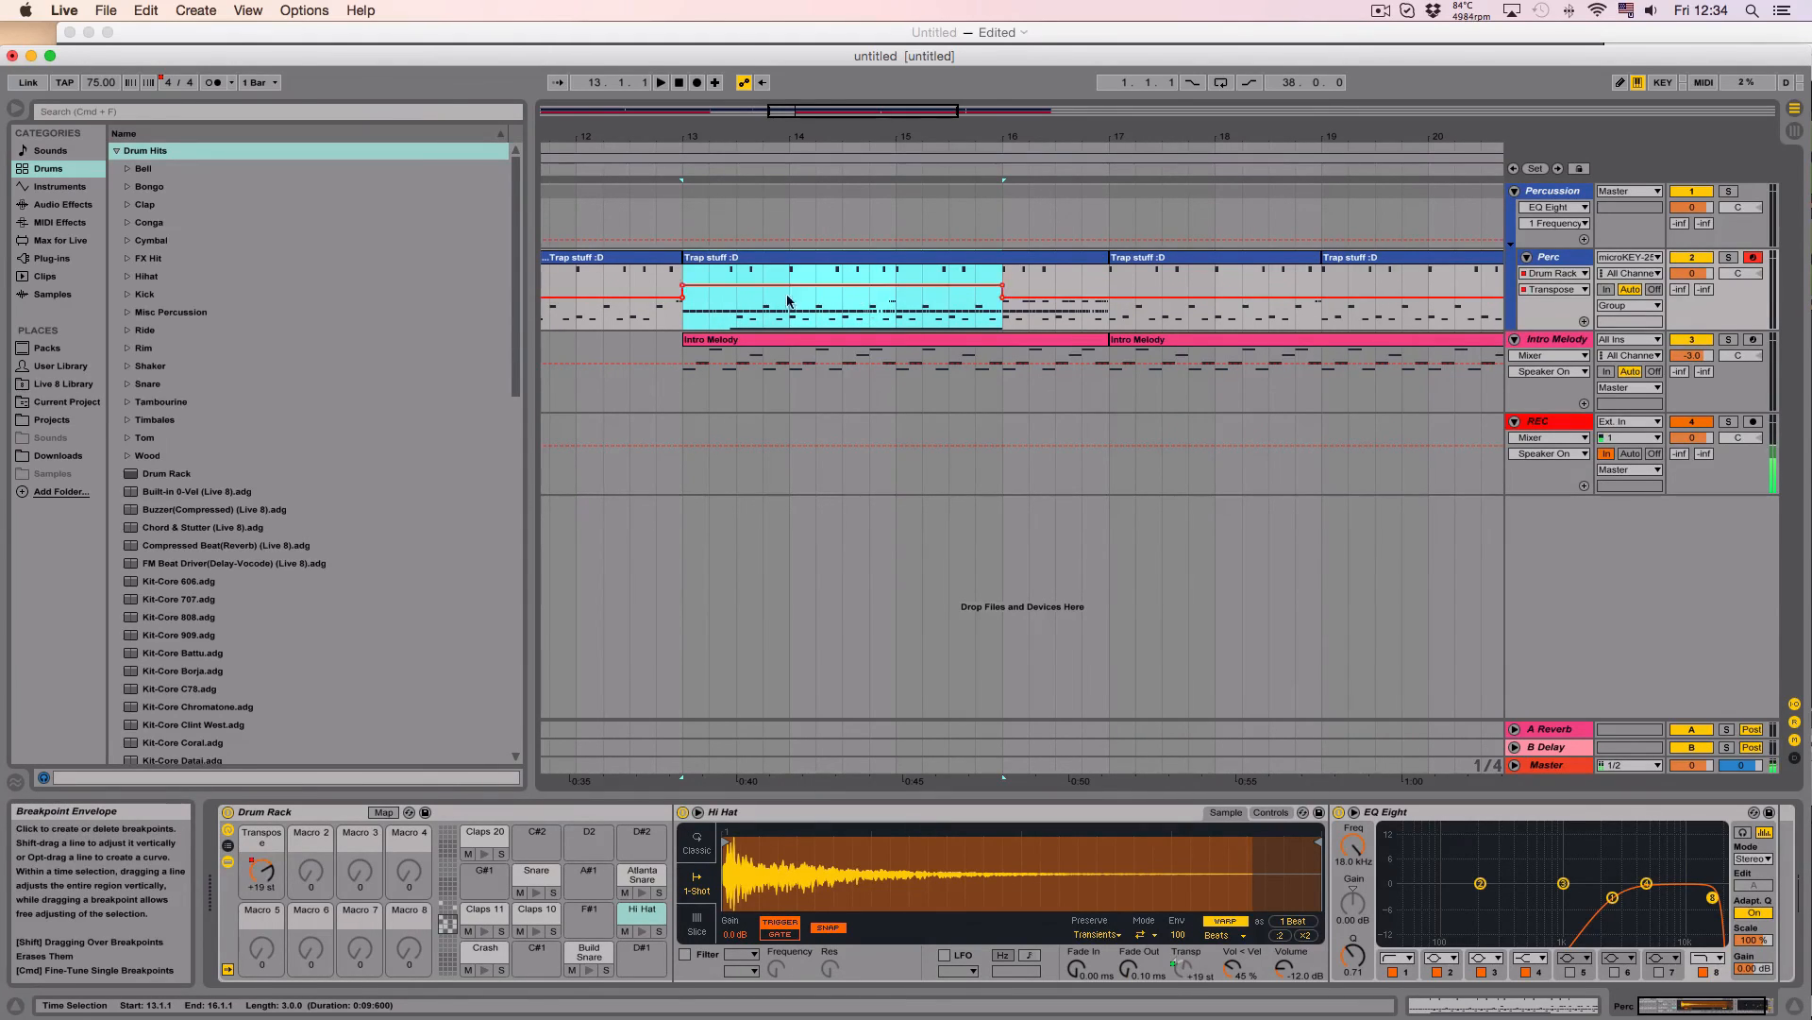
left_click(1126, 312)
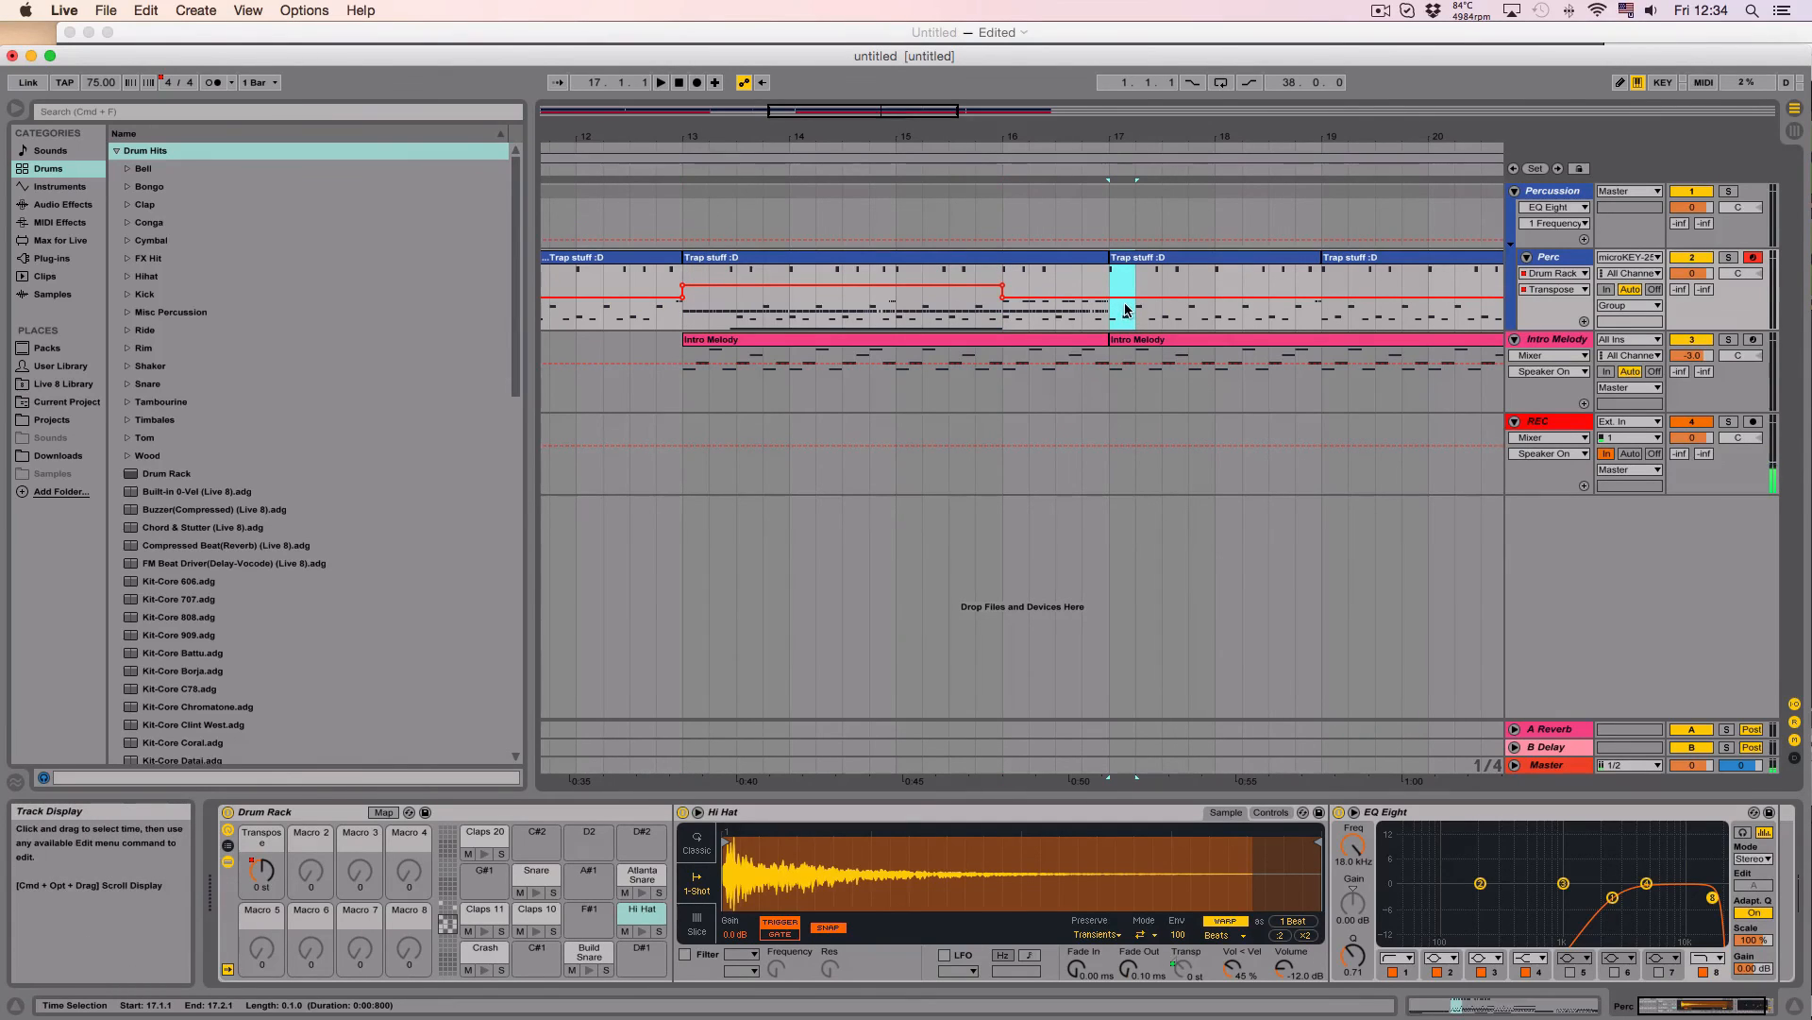
left_click_drag(1125, 298, 1125, 306)
left_click(1056, 314)
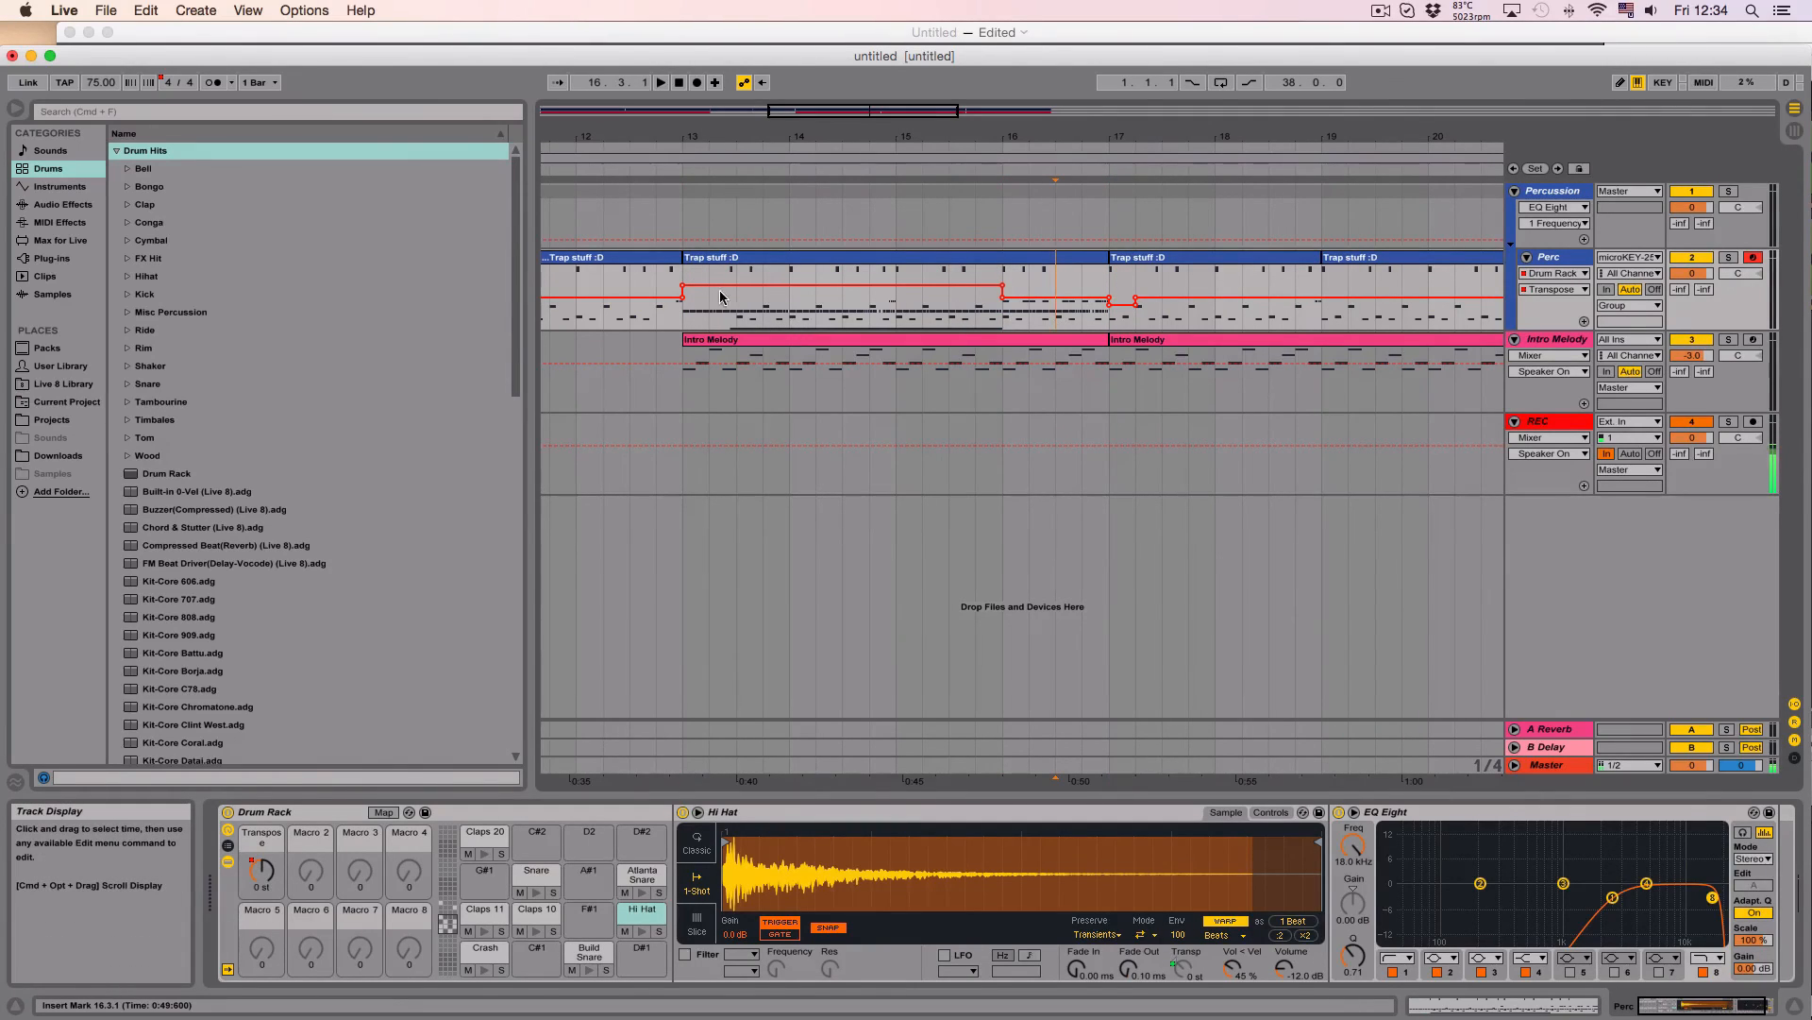
Step: Reshape the Transpose automation to rise from bar 13 to +12 st at bar 16, fall to bar 17 without the dip, and play from bar 13
left_click_drag(683, 292, 682, 299)
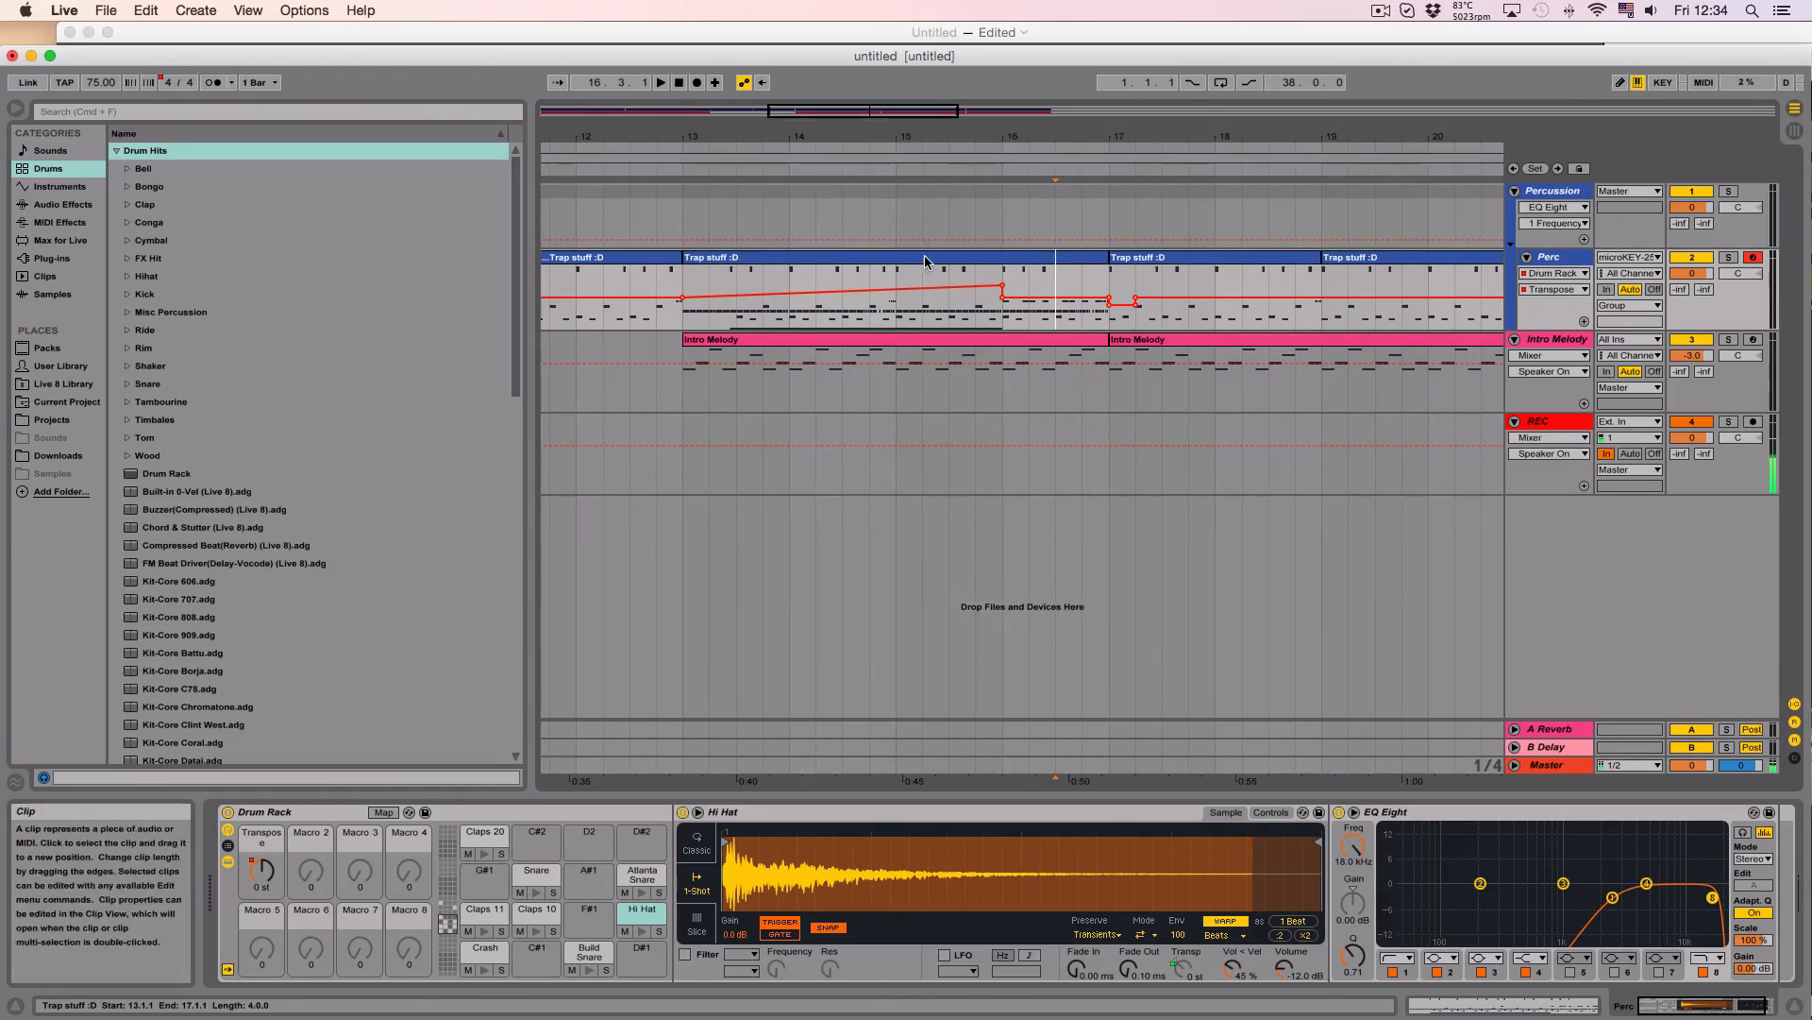
left_click_drag(1003, 284, 1002, 290)
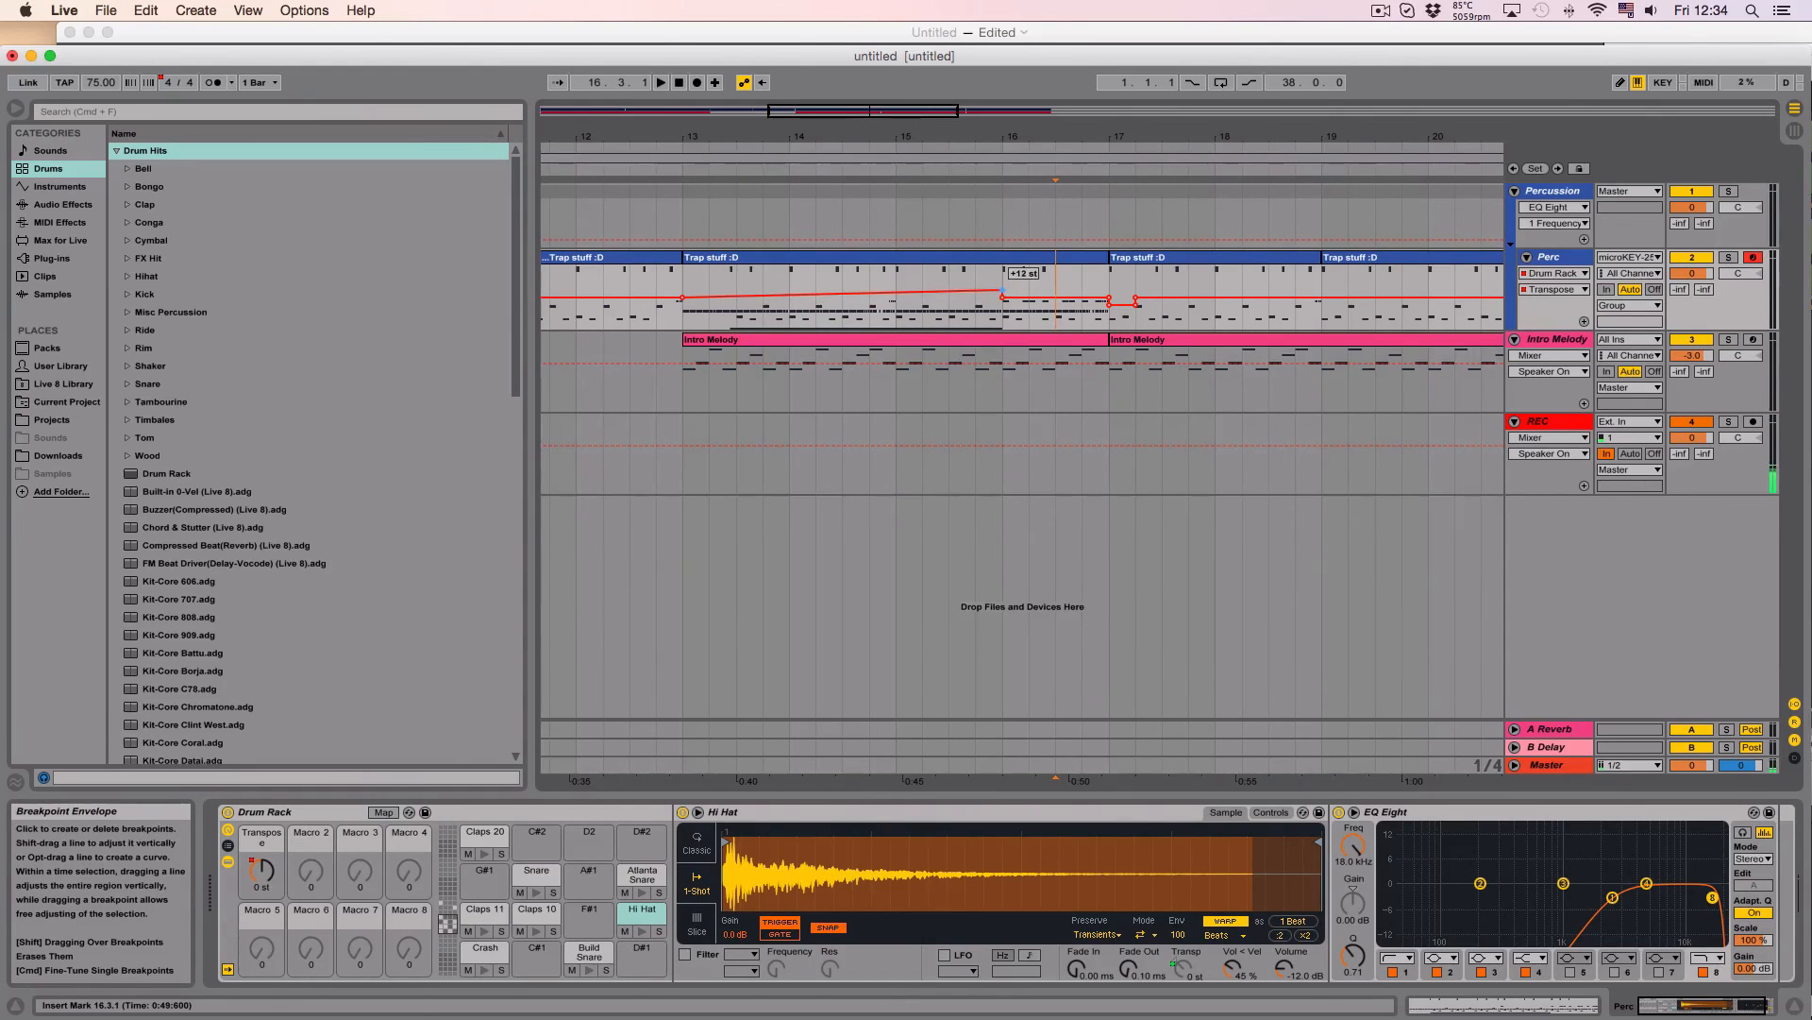
left_click(1003, 297)
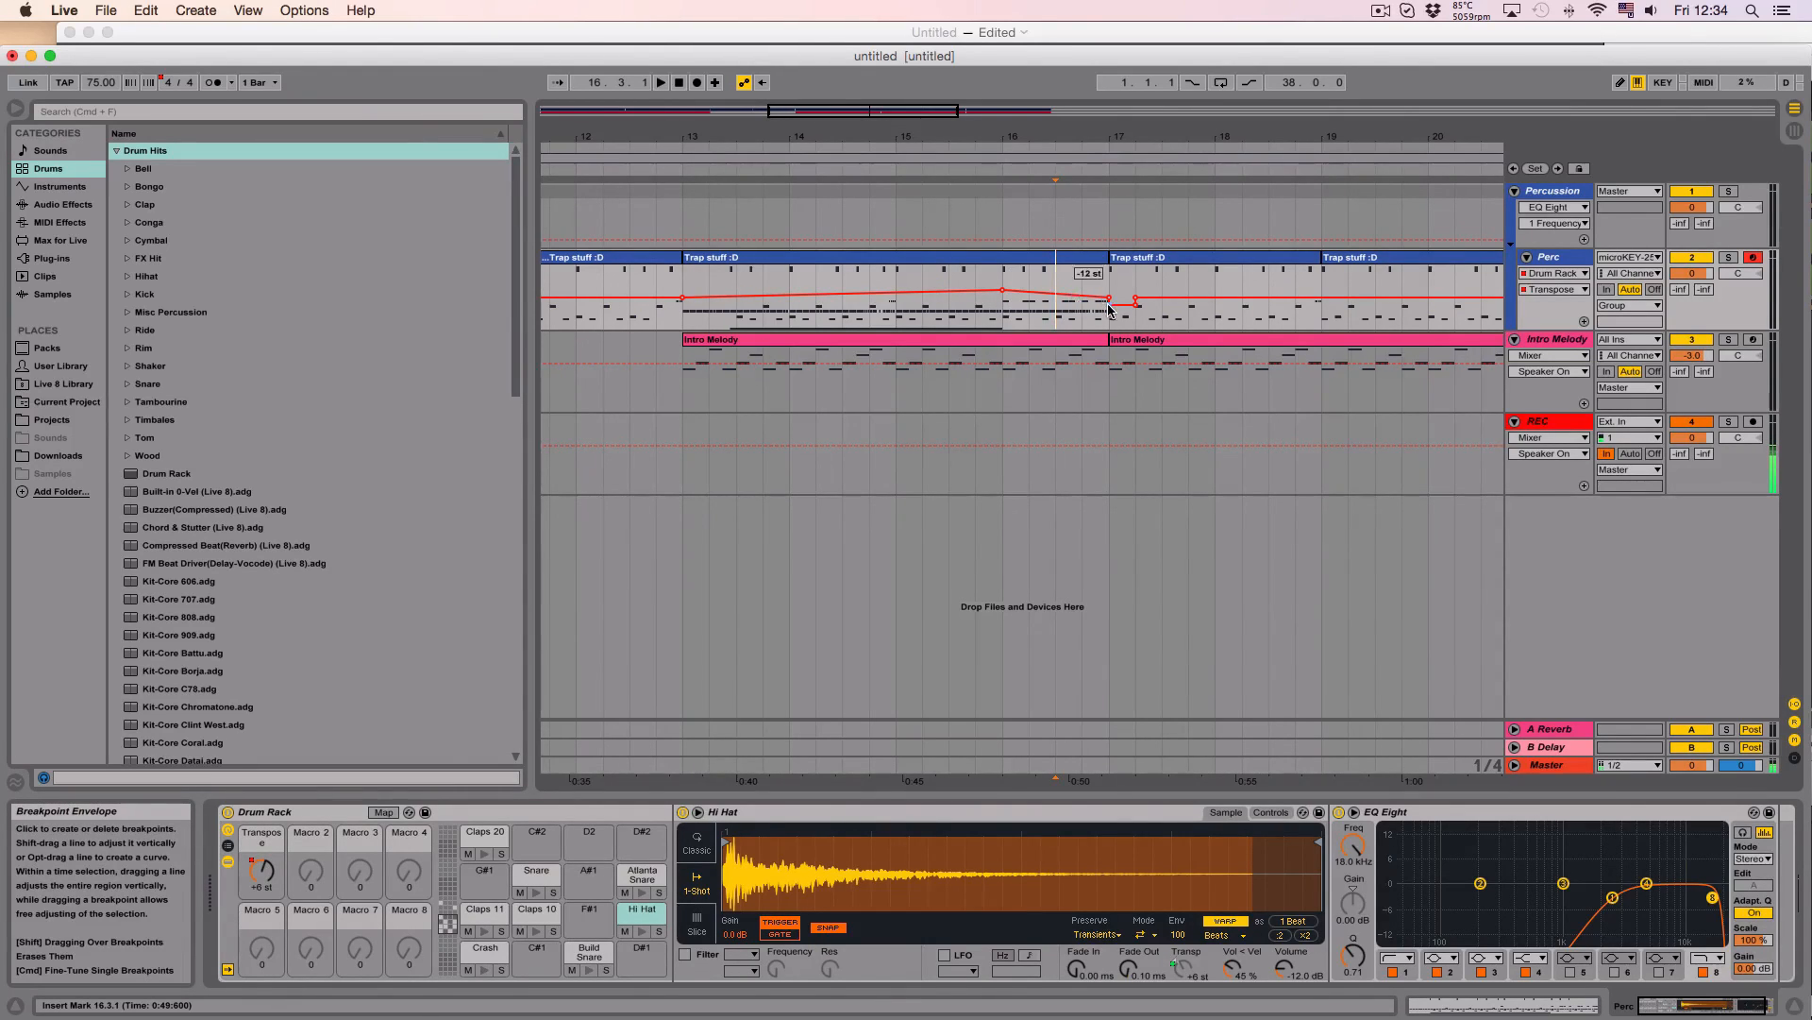
left_click(1109, 304)
left_click(1136, 304)
left_click(1134, 299)
left_click(683, 310)
key("space")
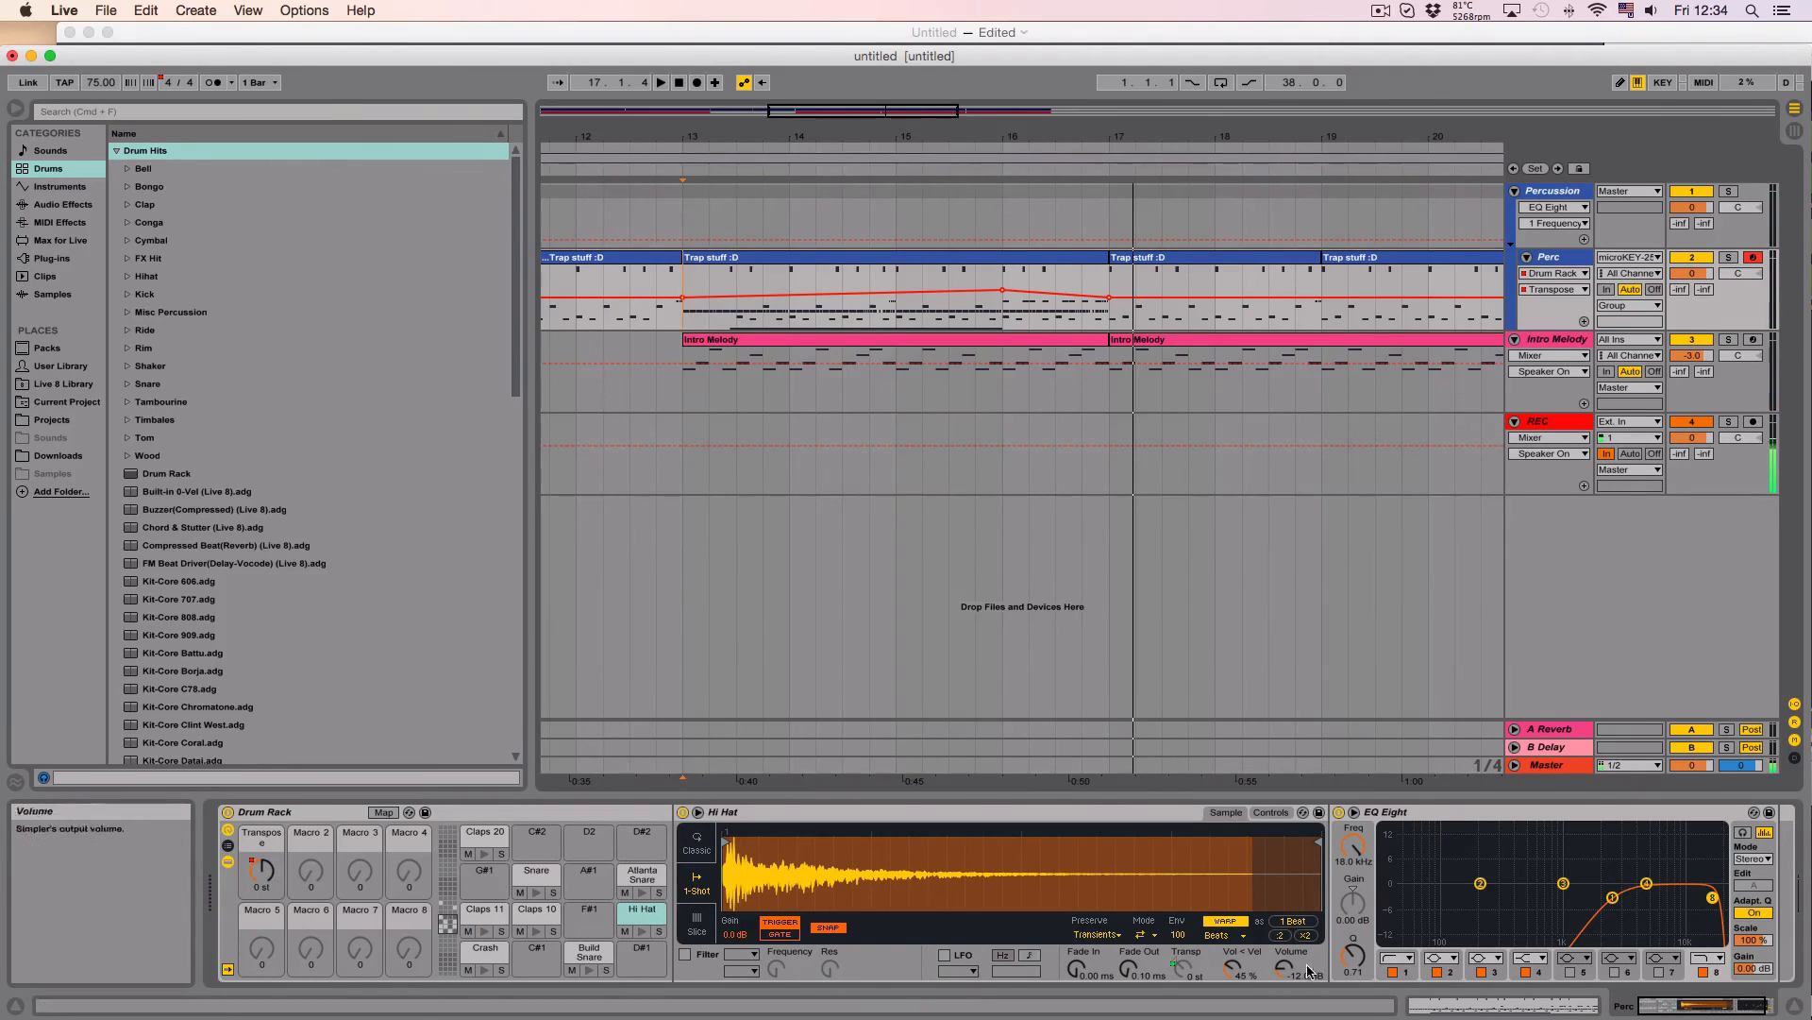
Step: Set the Hi Hat's Vol < Vel to 66 % and its Volume to about -4 dB while playing from bar 13
left_click(1233, 970)
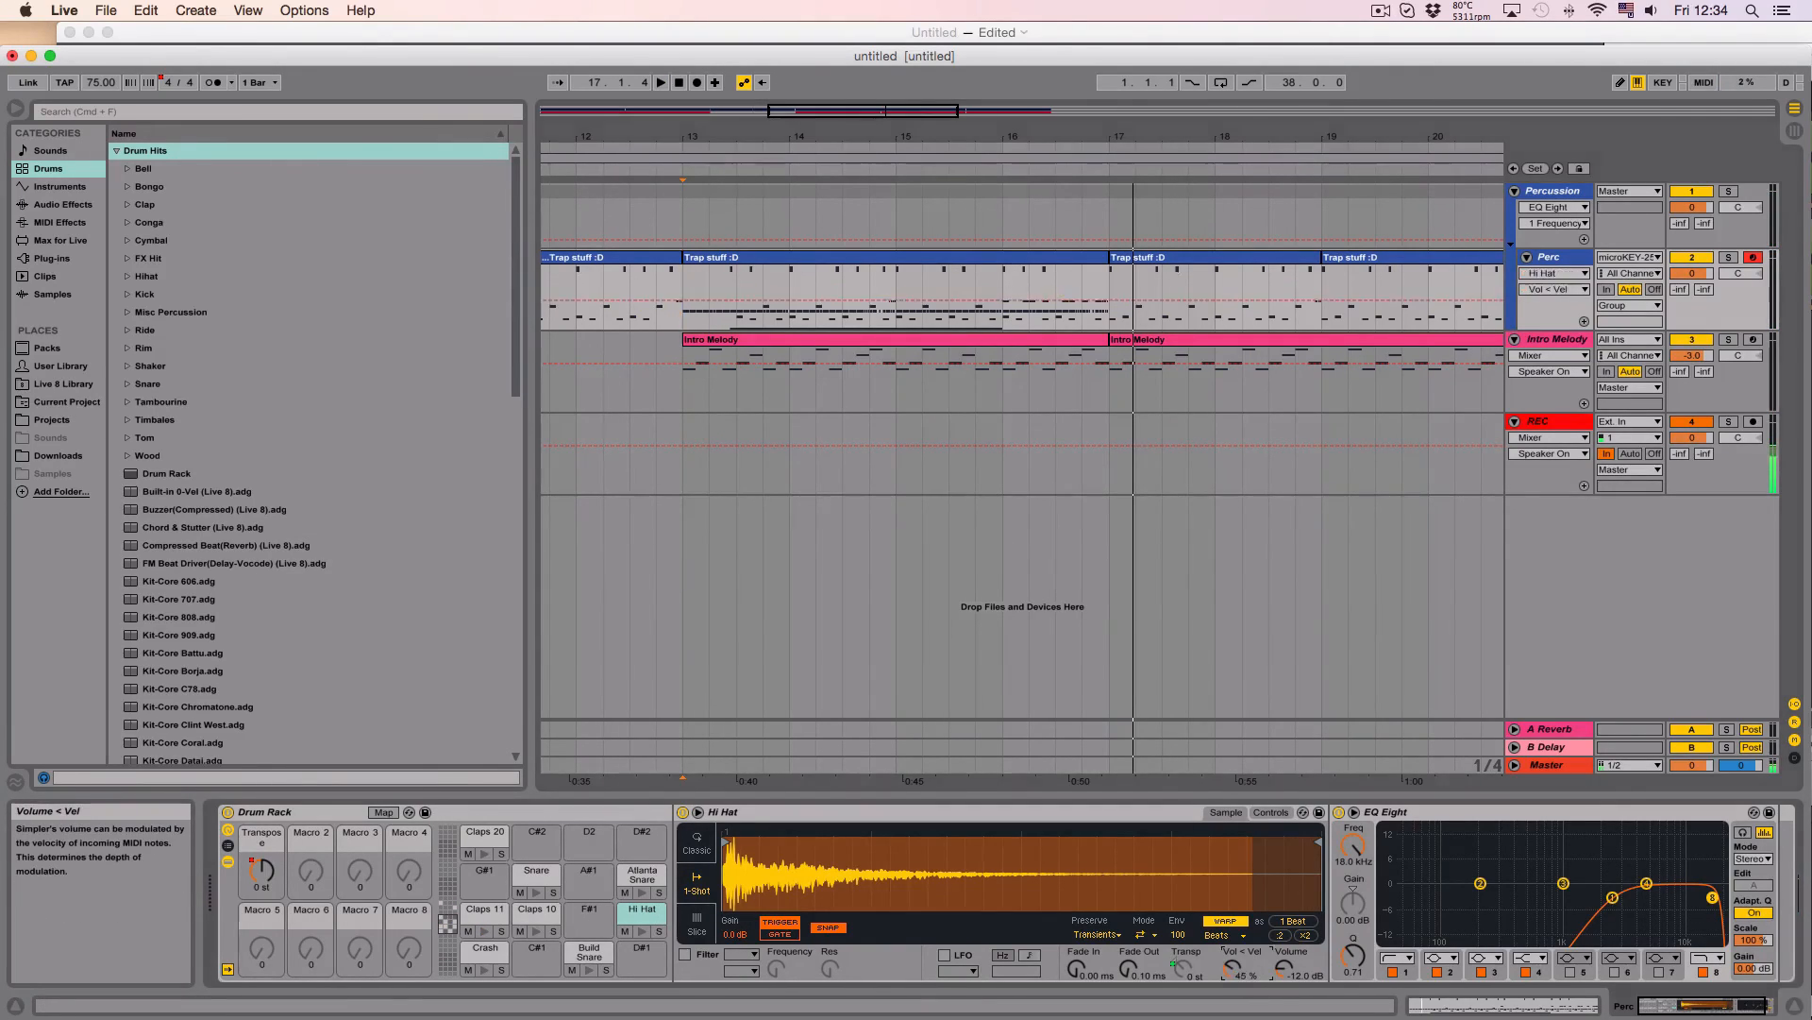
left_click_drag(1233, 969, 1284, 955)
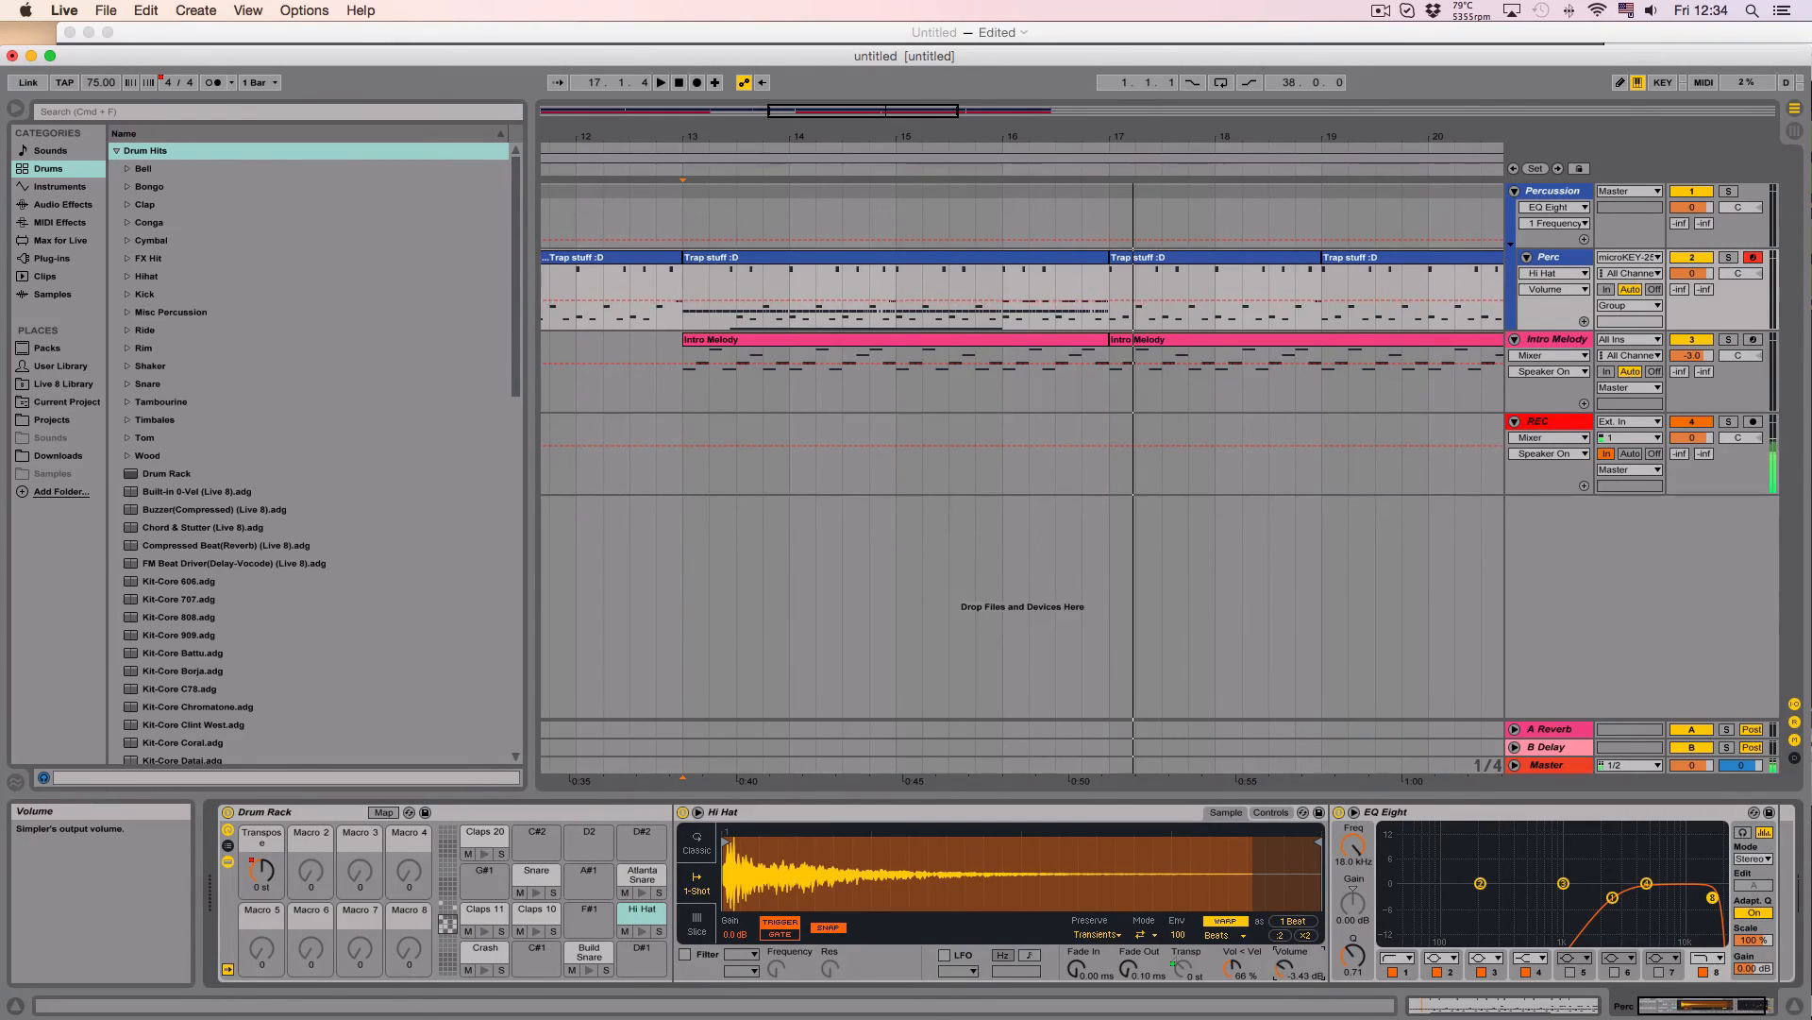
left_click(686, 342)
key("space")
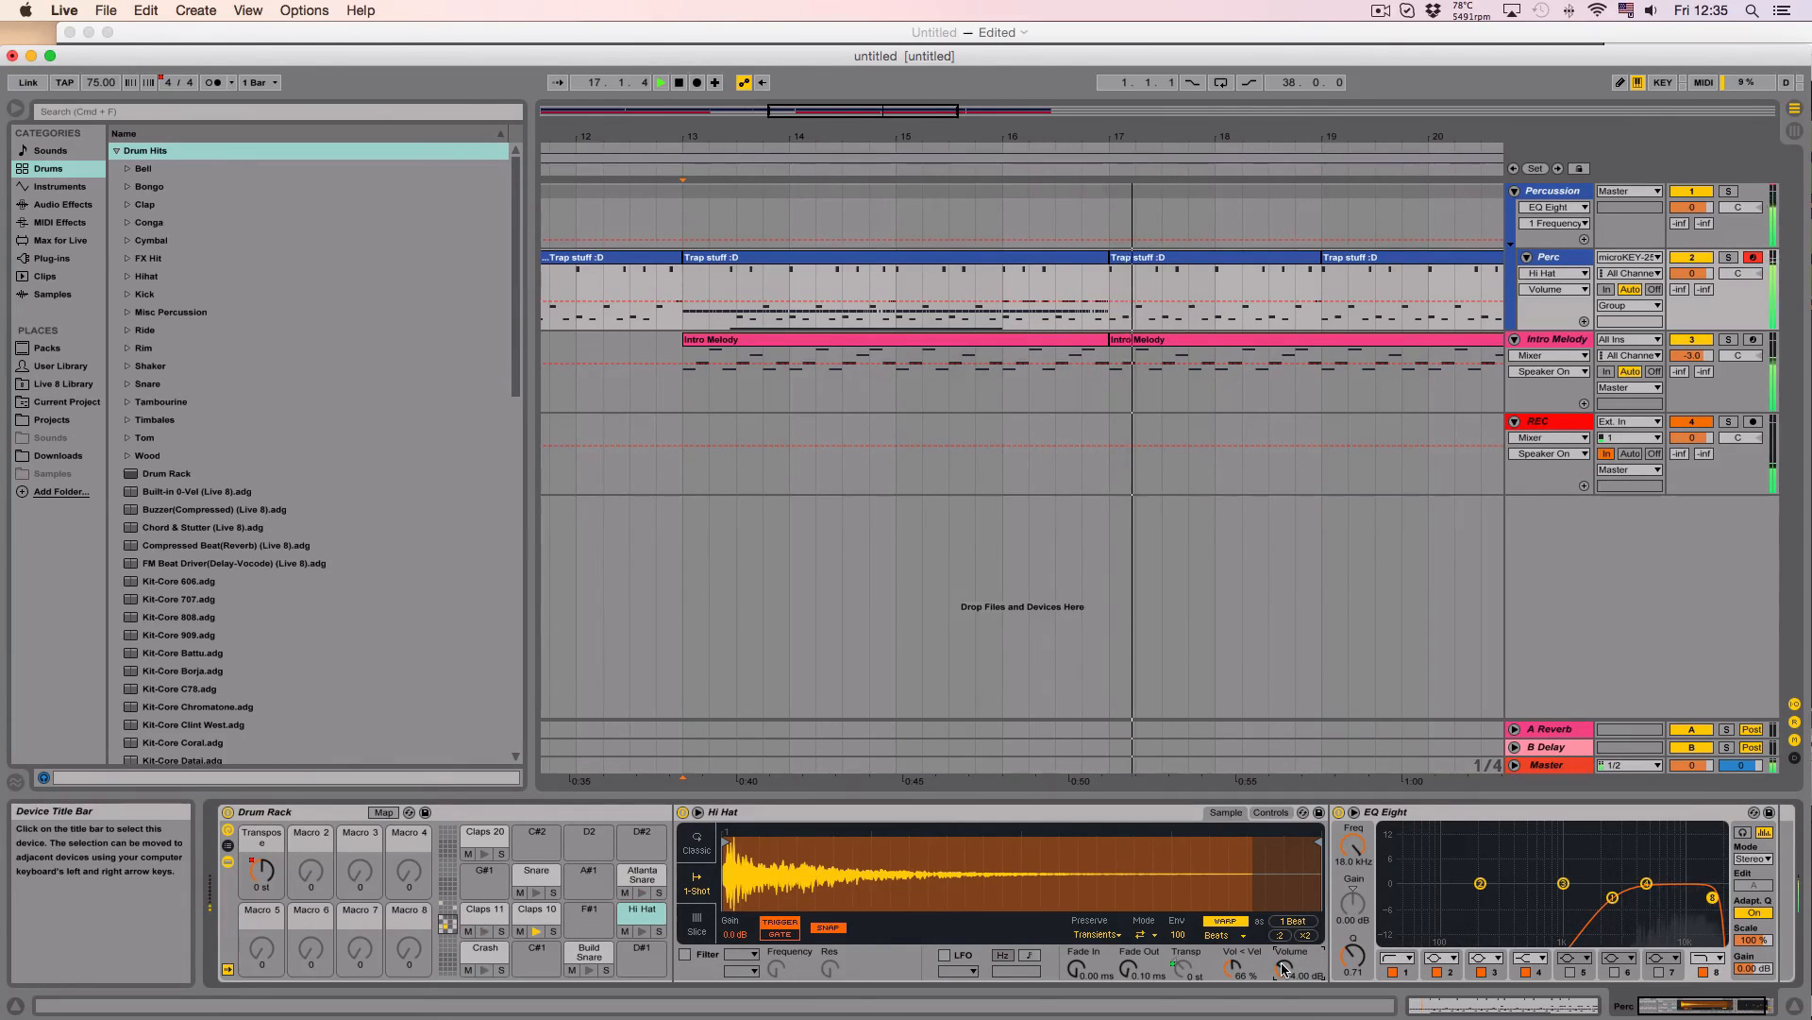
key("space")
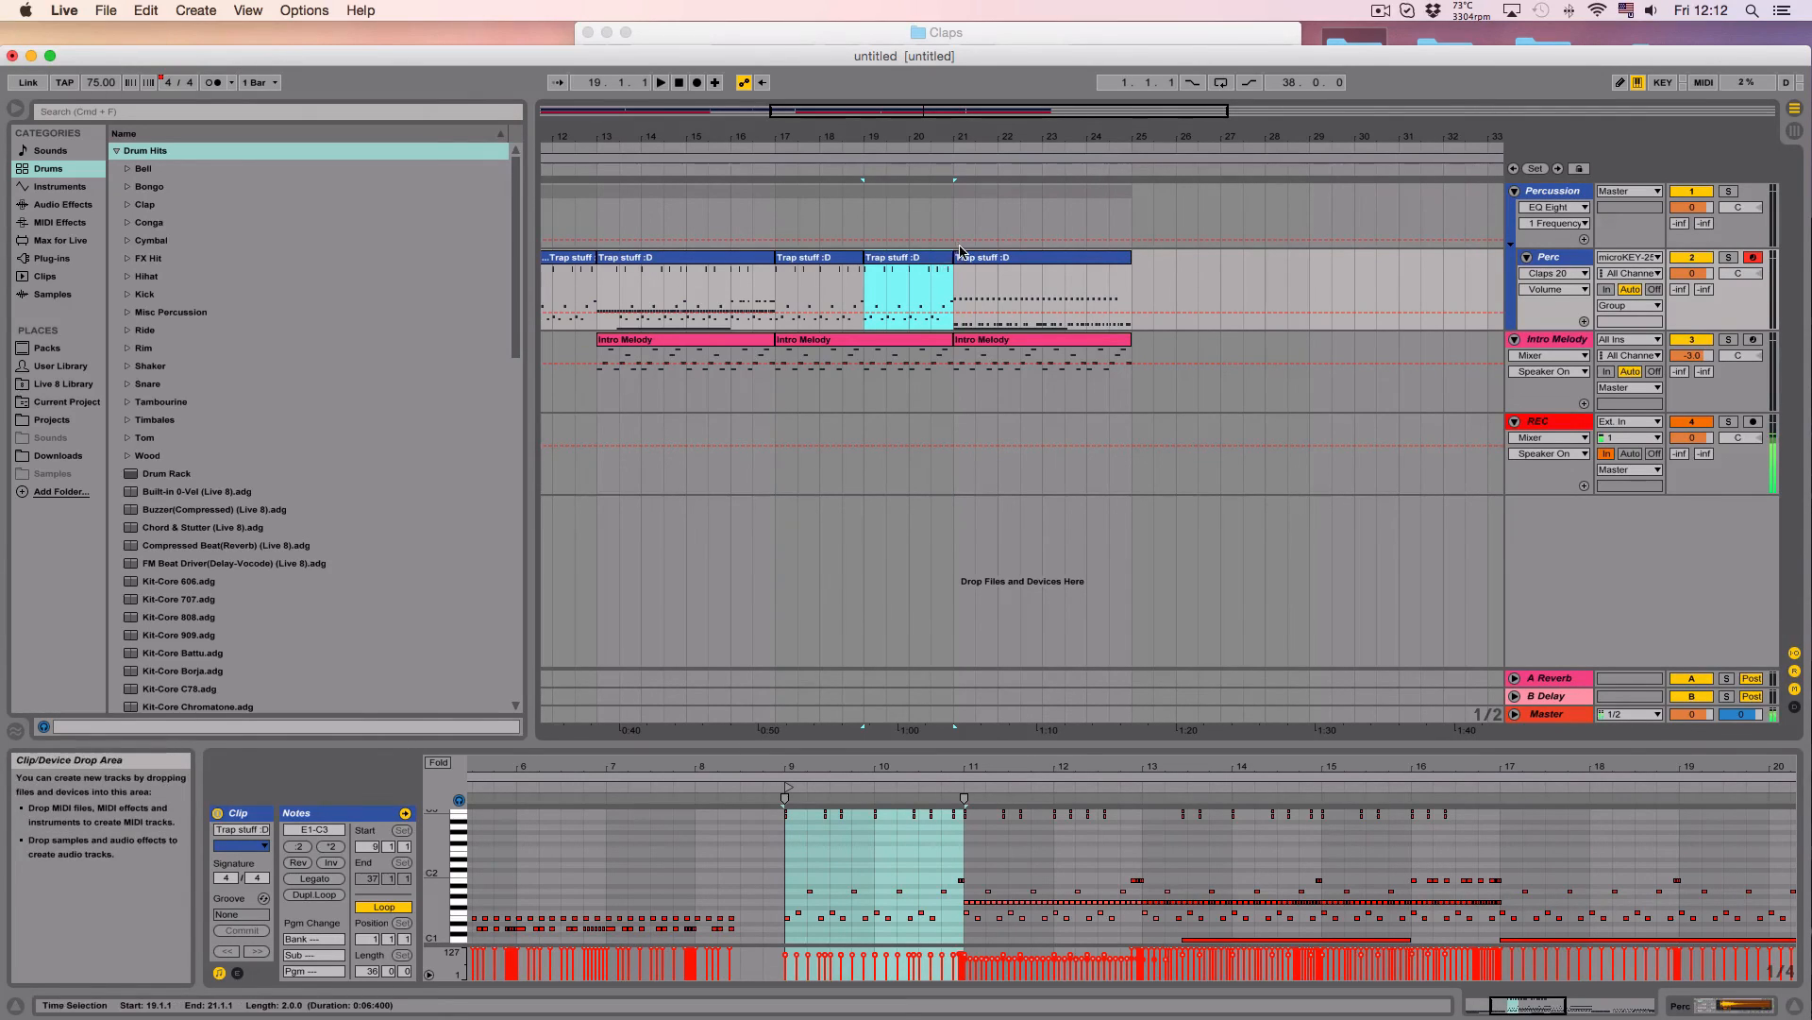
scroll(965, 253, "right", 5)
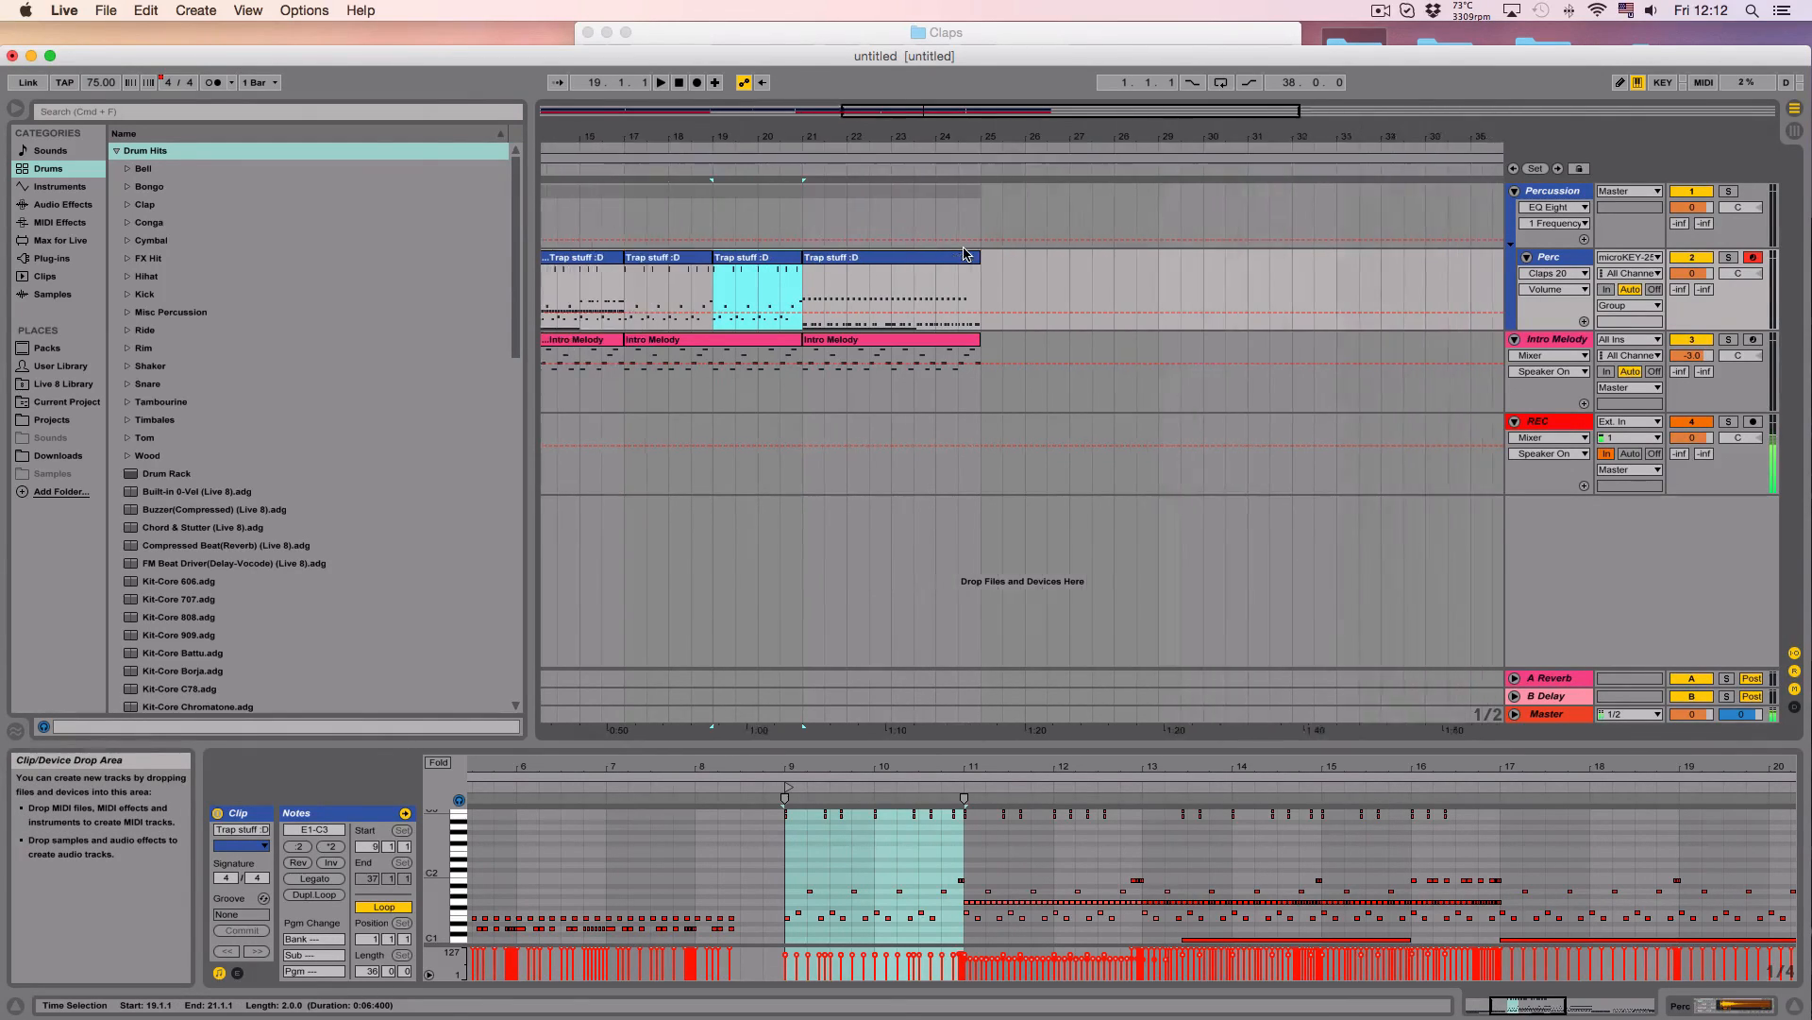
scroll(920, 273, "left", 10)
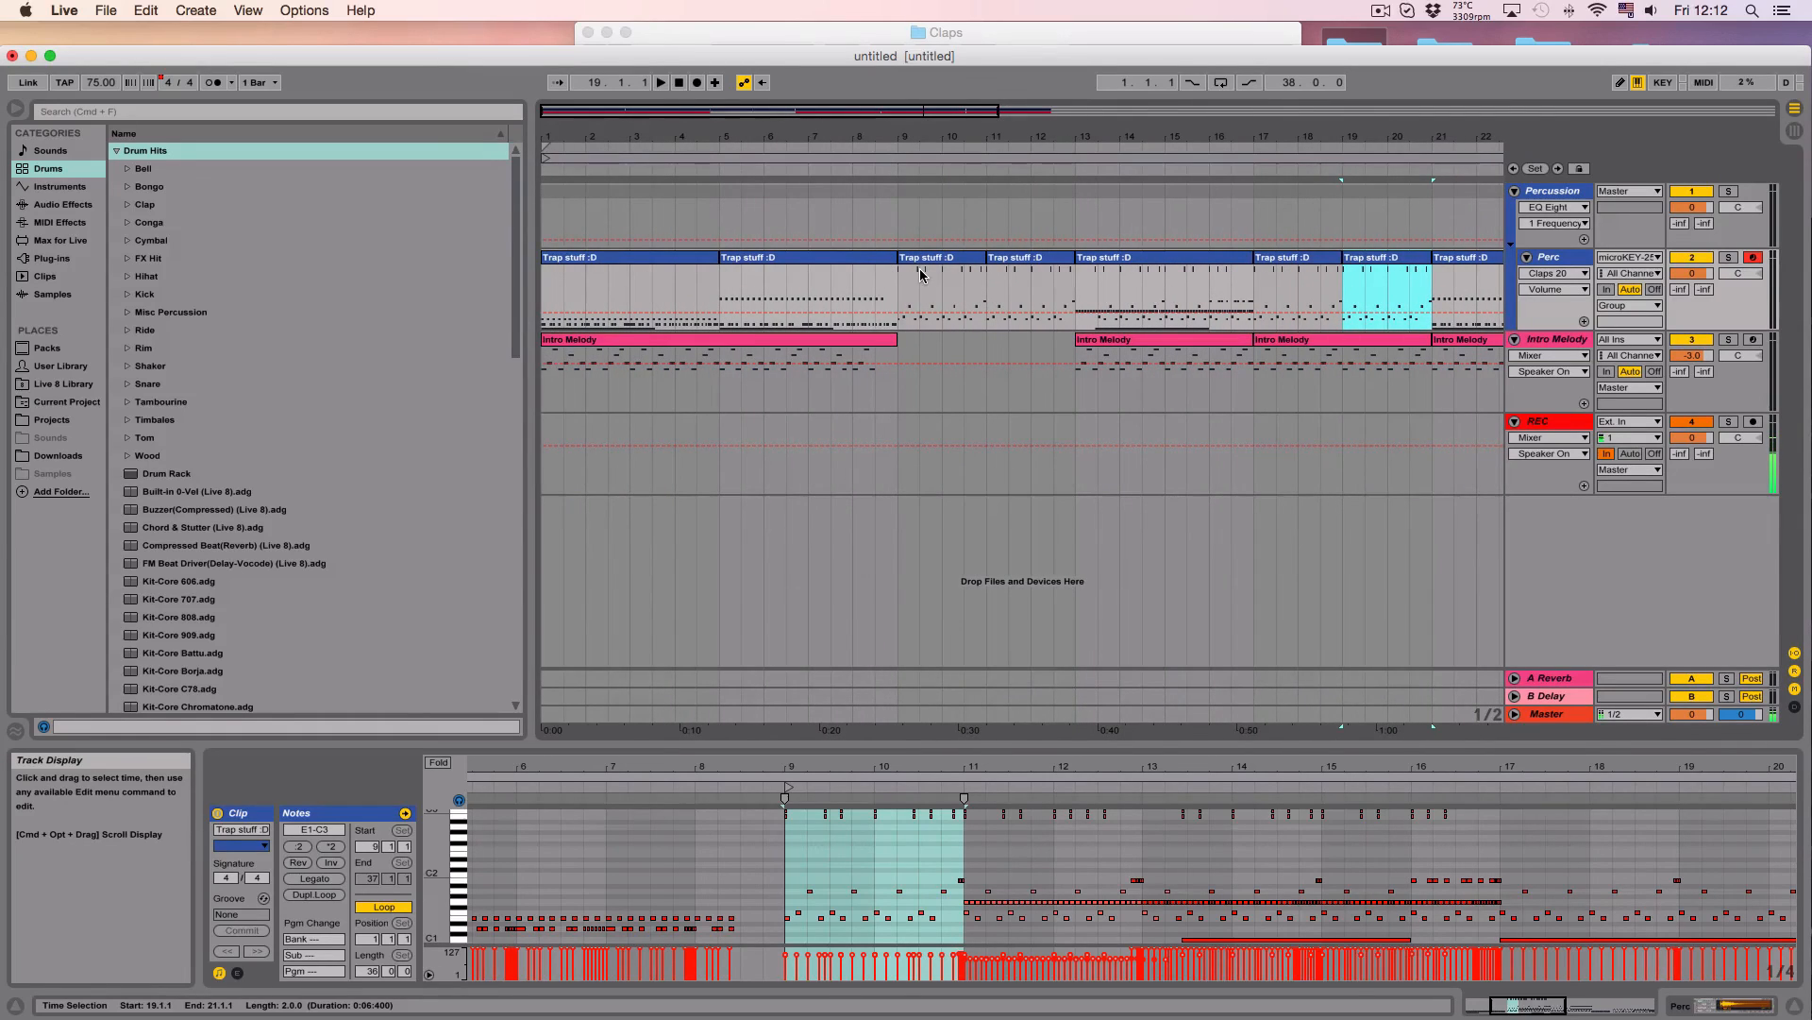
scroll(921, 274, "right", 1)
scroll(1303, 284, "right", 4)
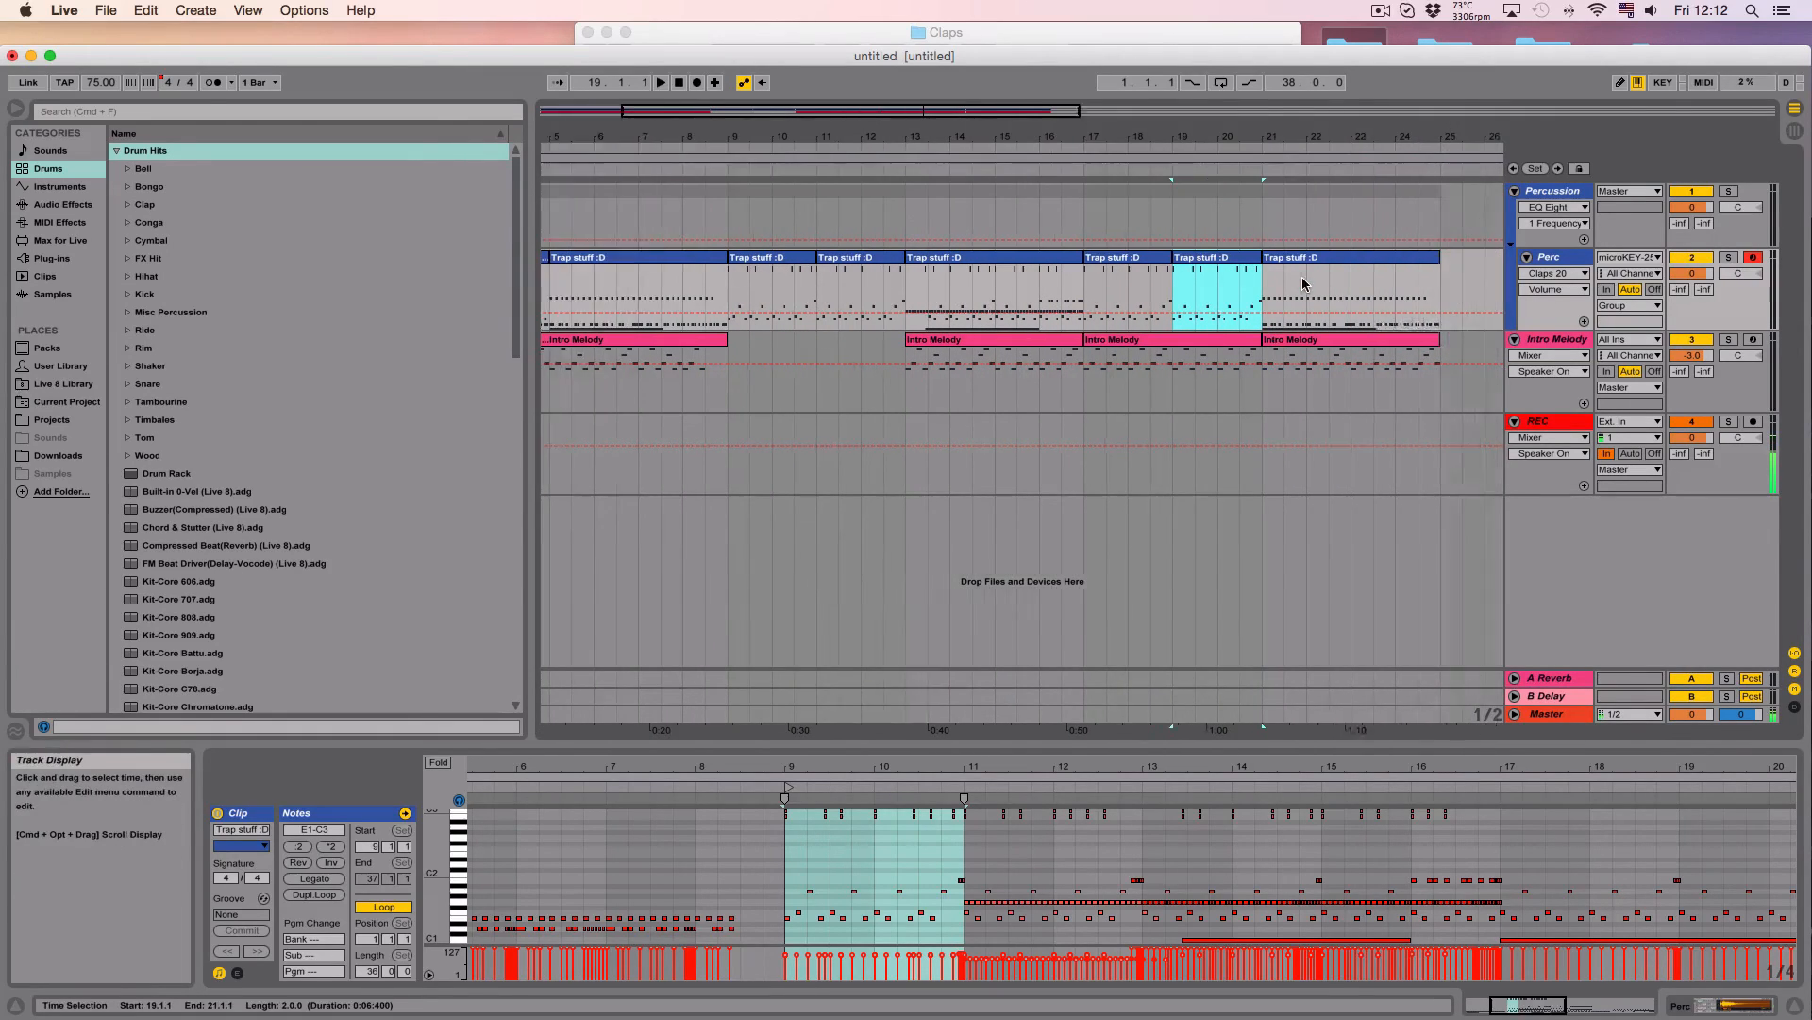
scroll(1302, 283, "right", 4)
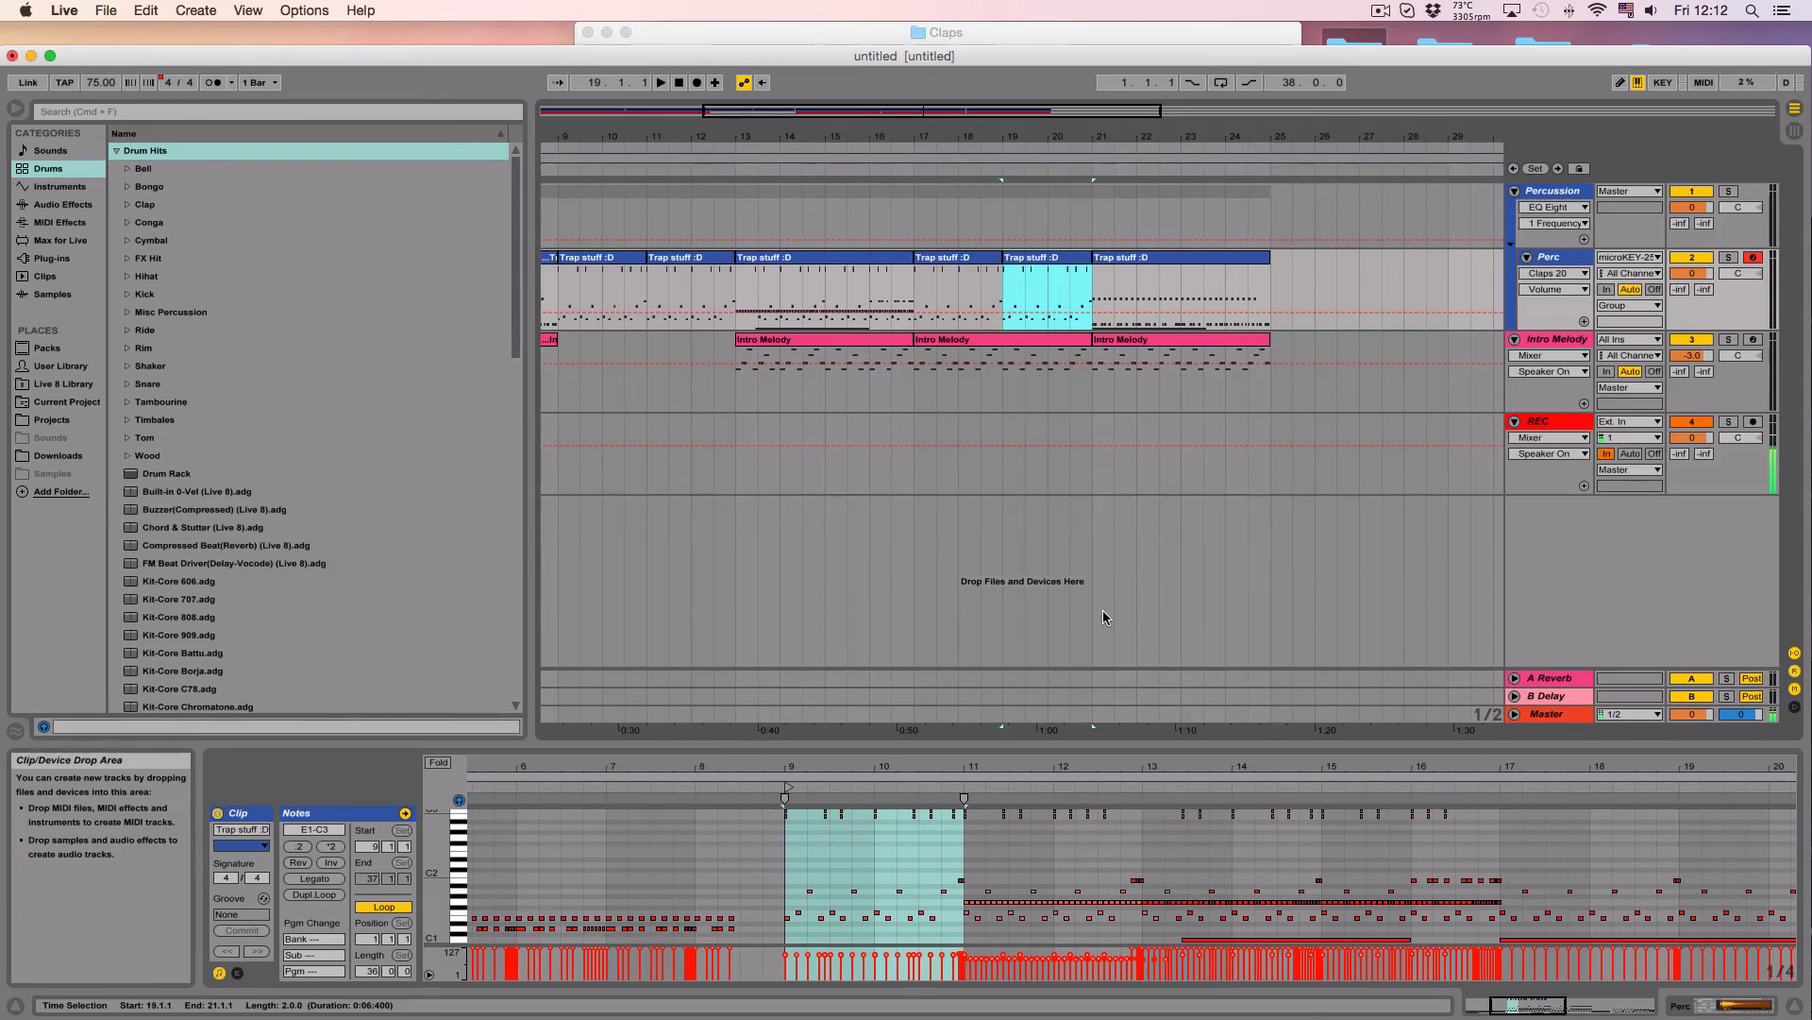
scroll(1001, 529, "left", 1)
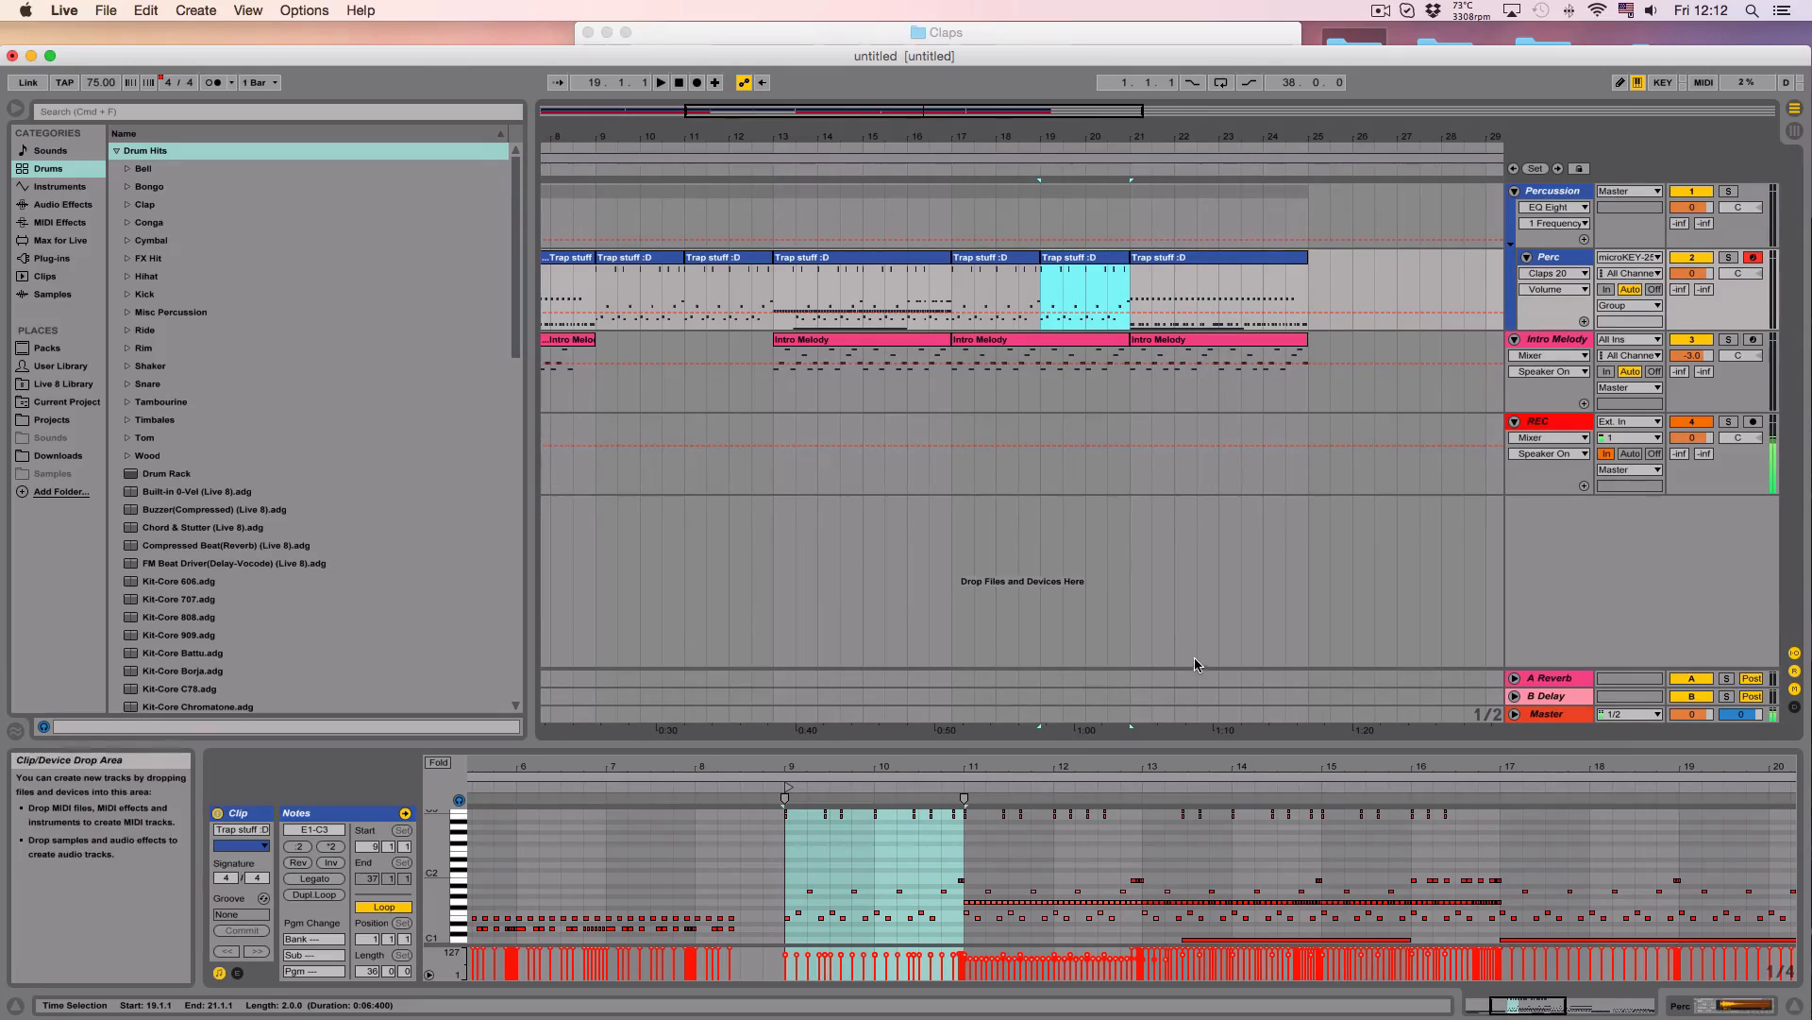
Step: Bring up the minimized browser window with the Kamikaze Trap page on theaudiobar.org
key("ctrl+Up")
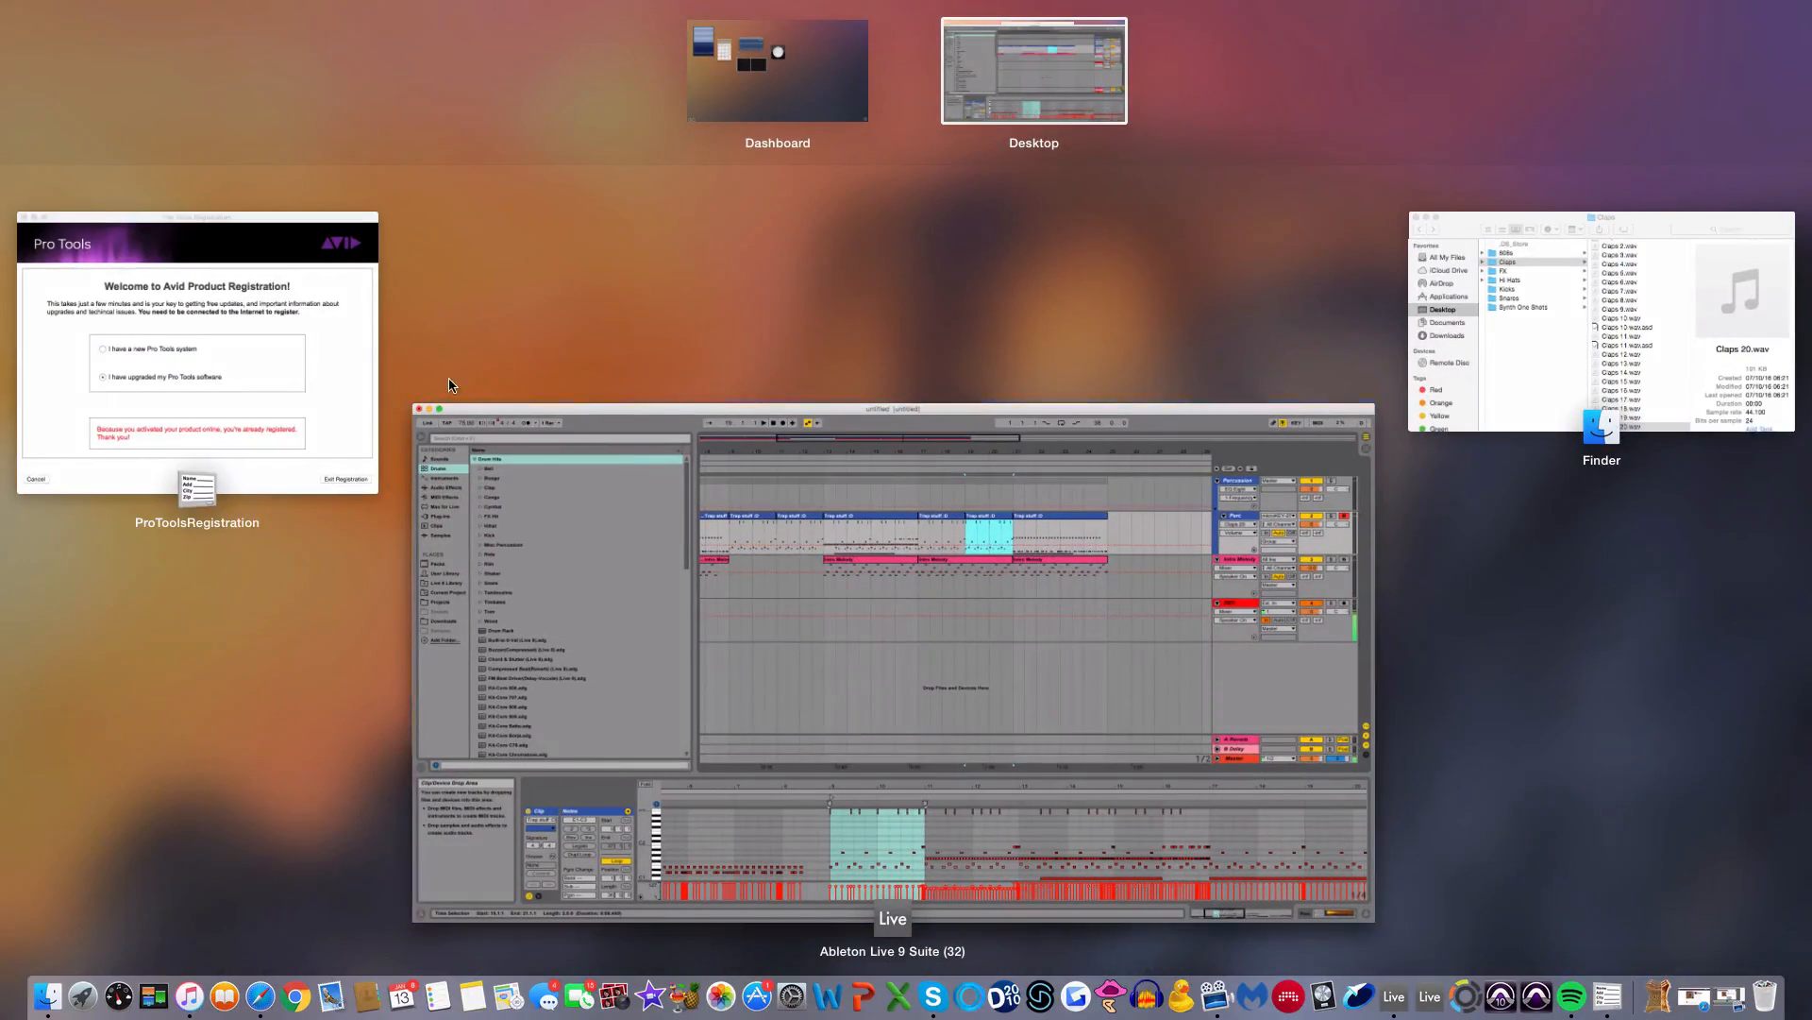
left_click(1077, 576)
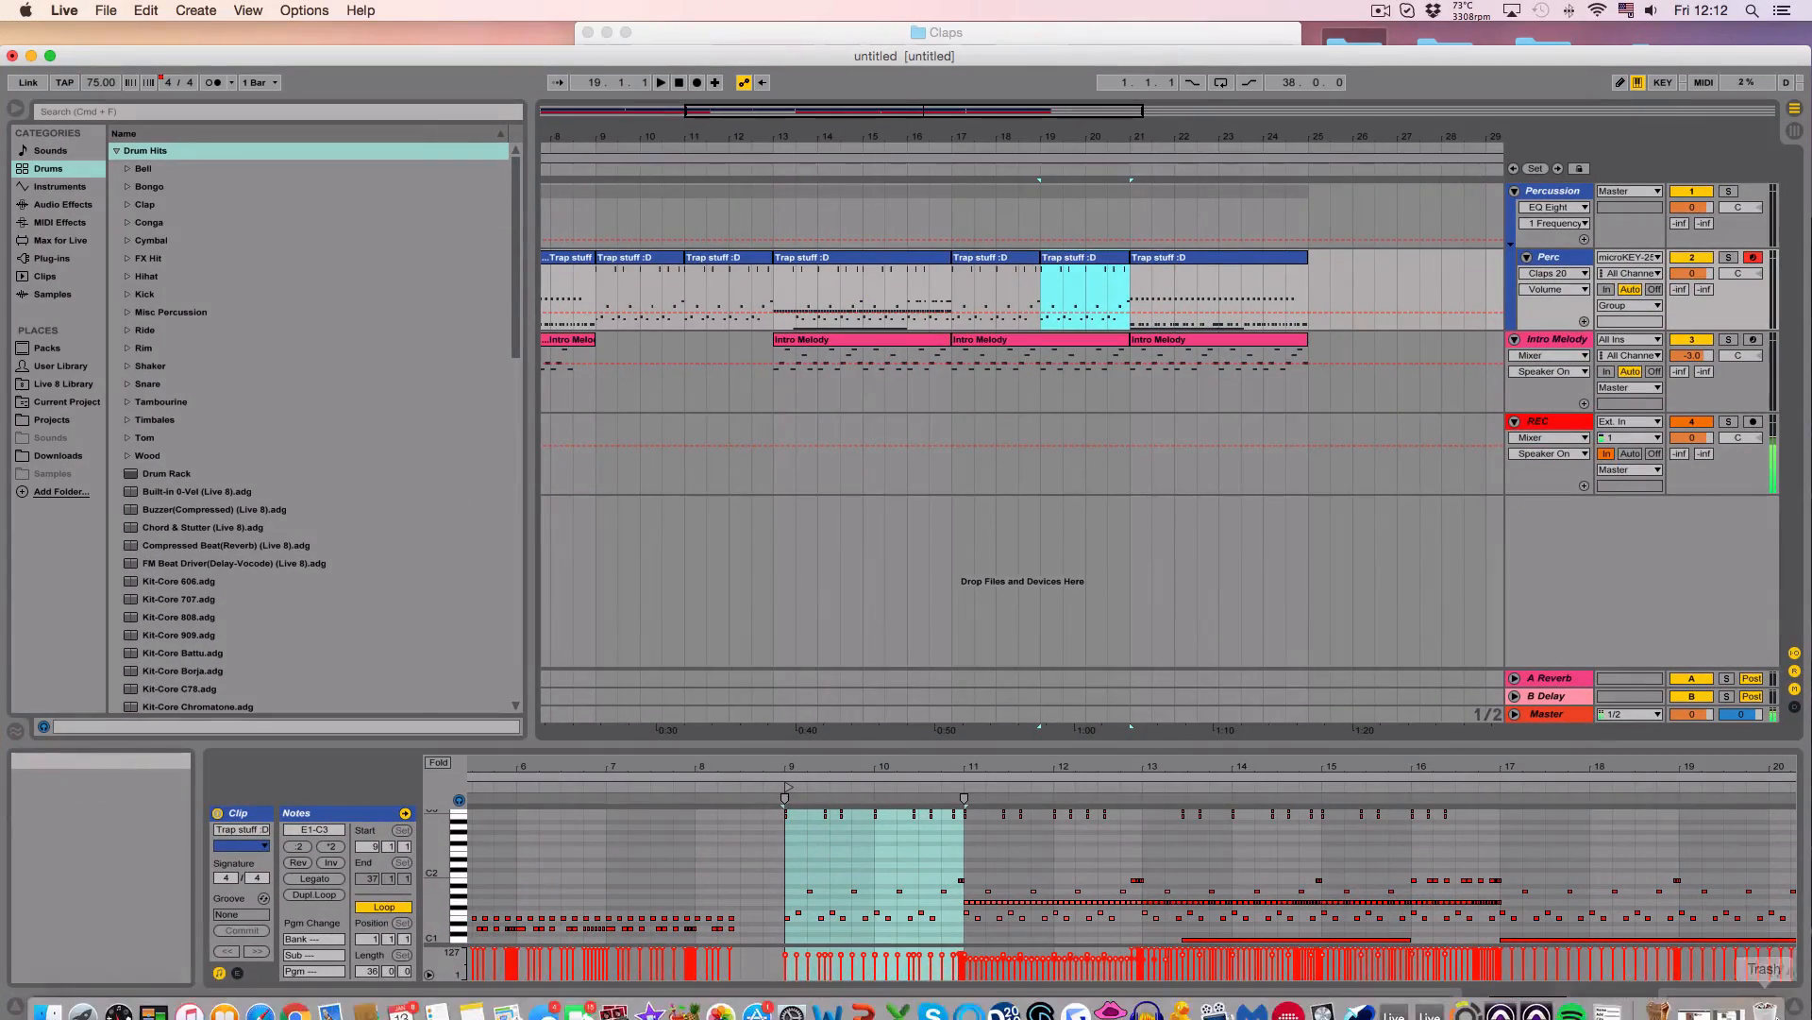
left_click(1690, 996)
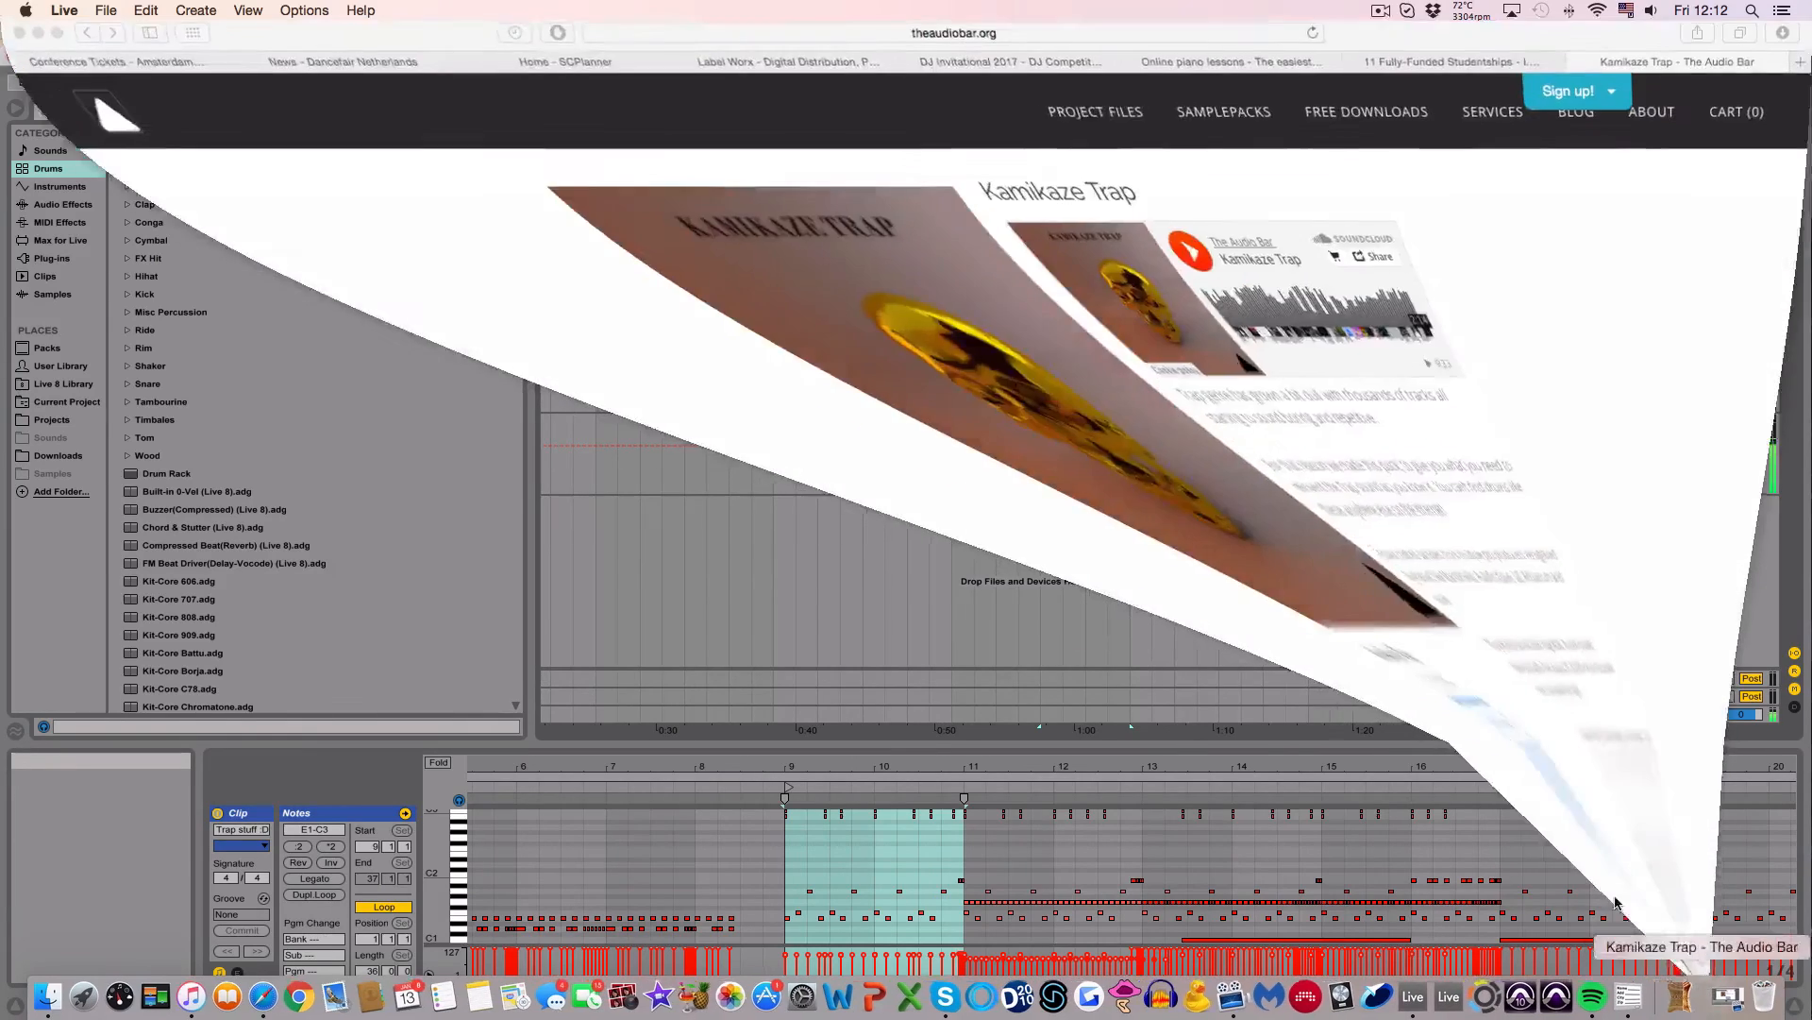